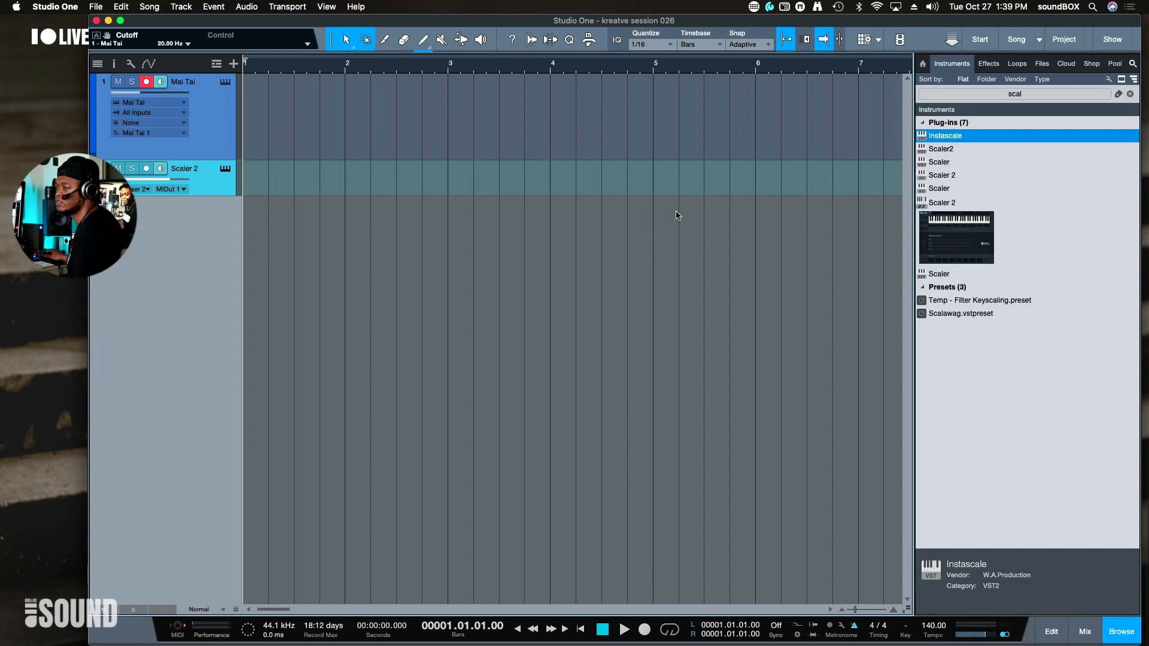
- Open the Mai Tai track's instrument editor, reposition its window, and switch it to show Scaler 2
left_click(215, 106)
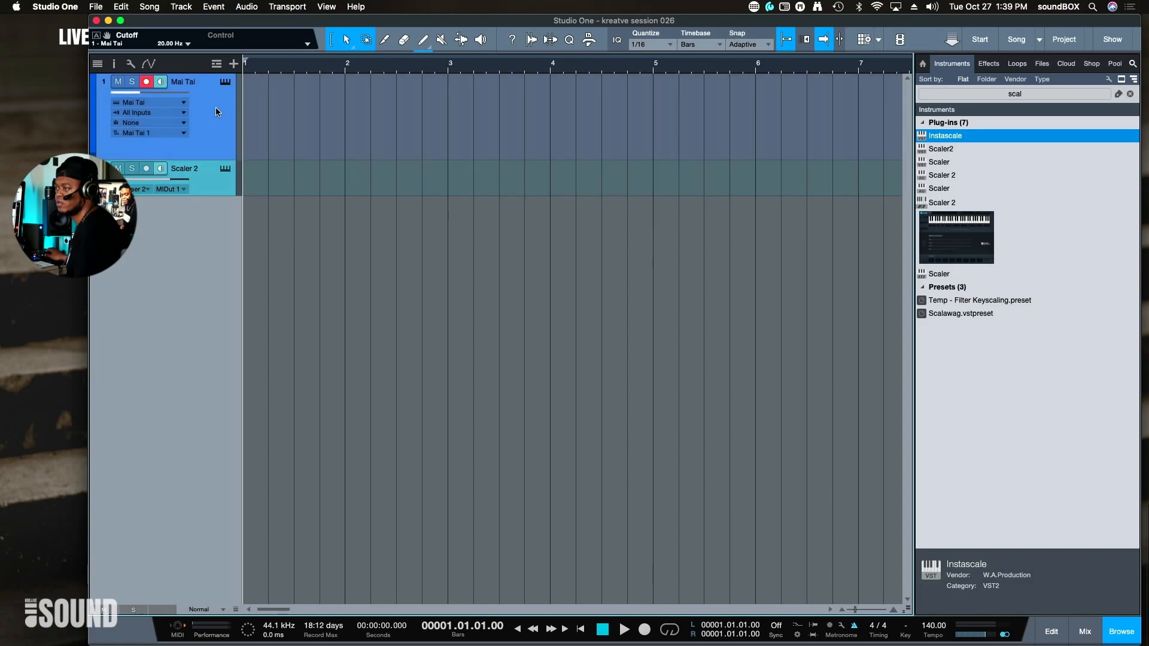
left_click(229, 82)
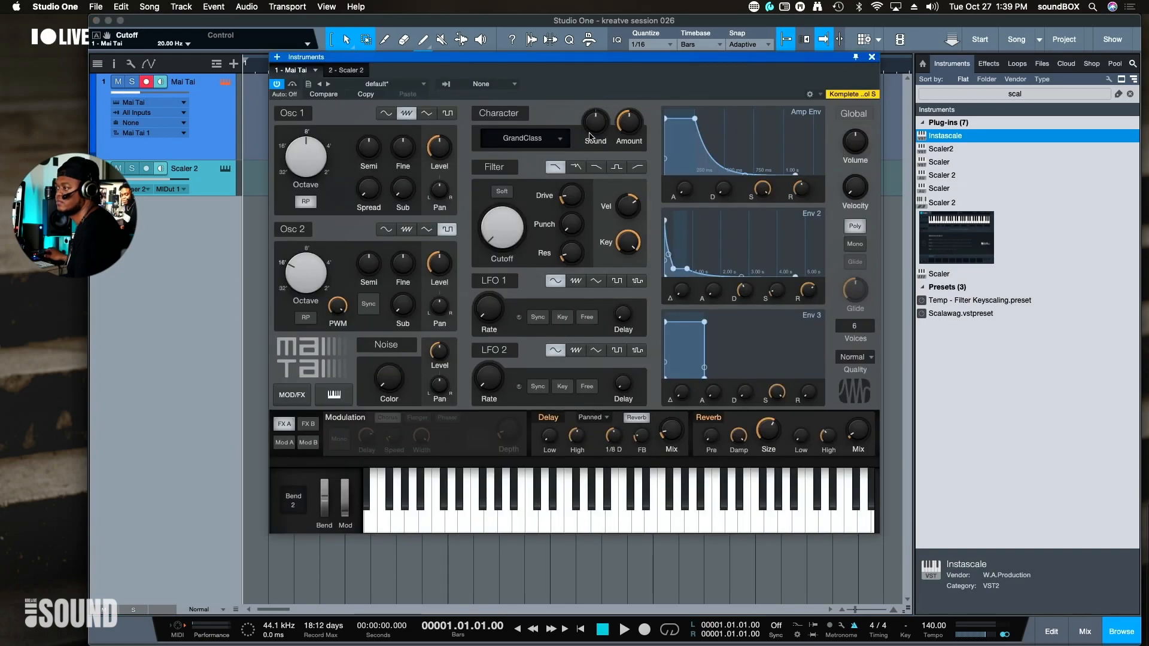
mouse_move(598, 67)
left_mouse_down()
mouse_move(596, 108)
mouse_move(619, 65)
left_mouse_up()
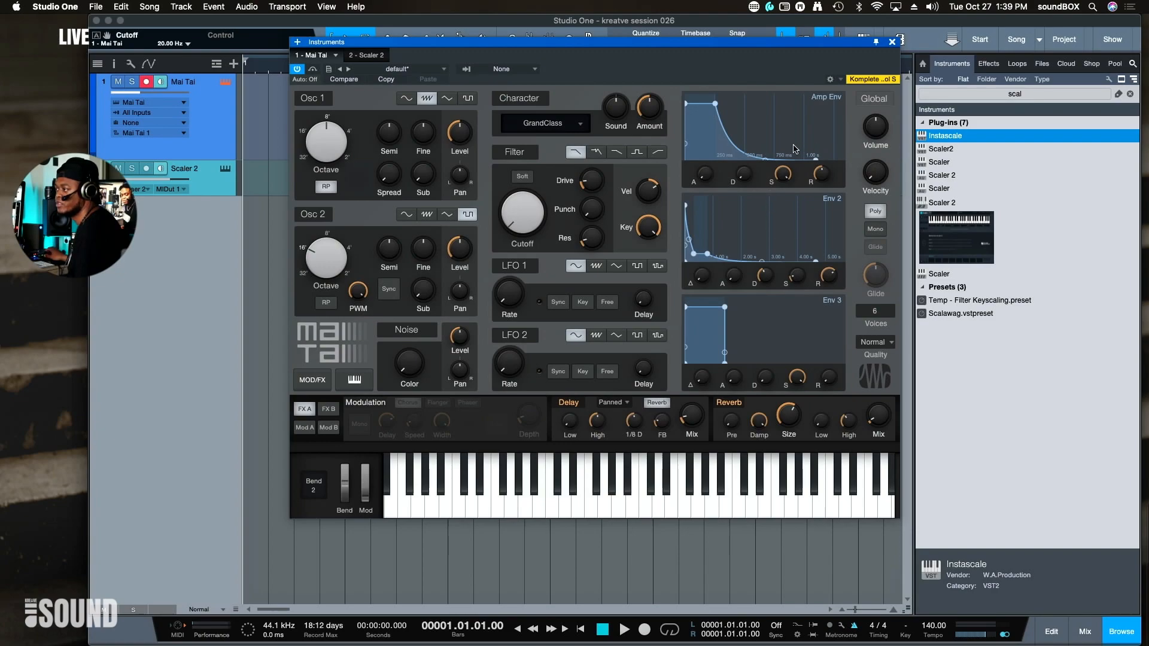
left_click_drag(745, 55, 725, 73)
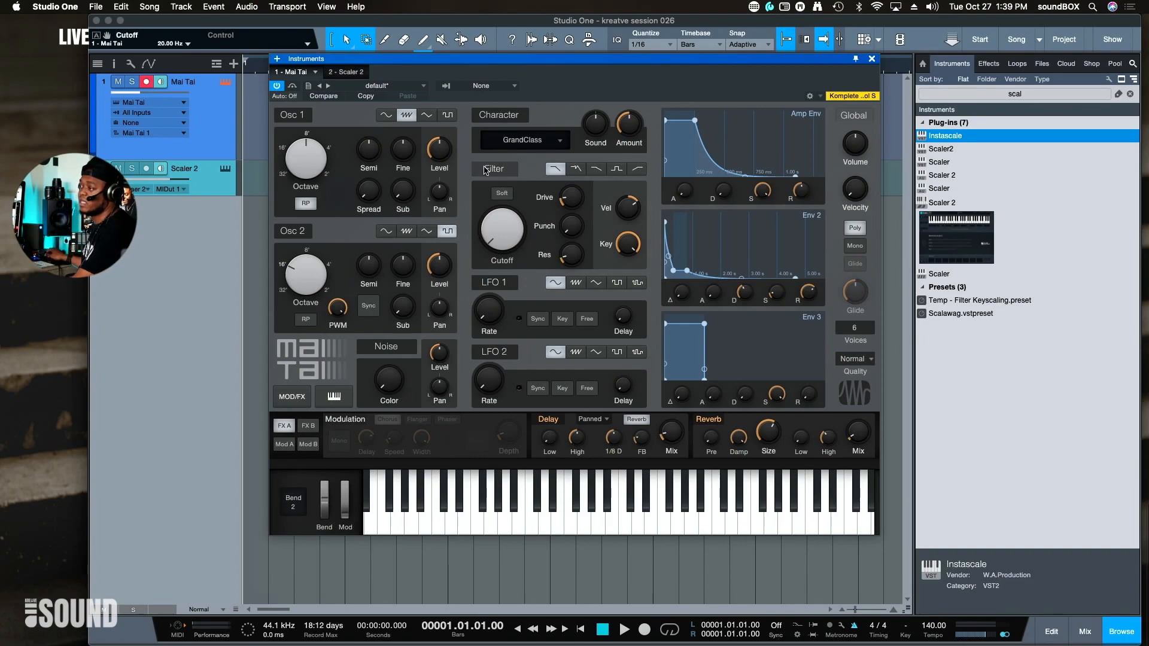
left_click(349, 73)
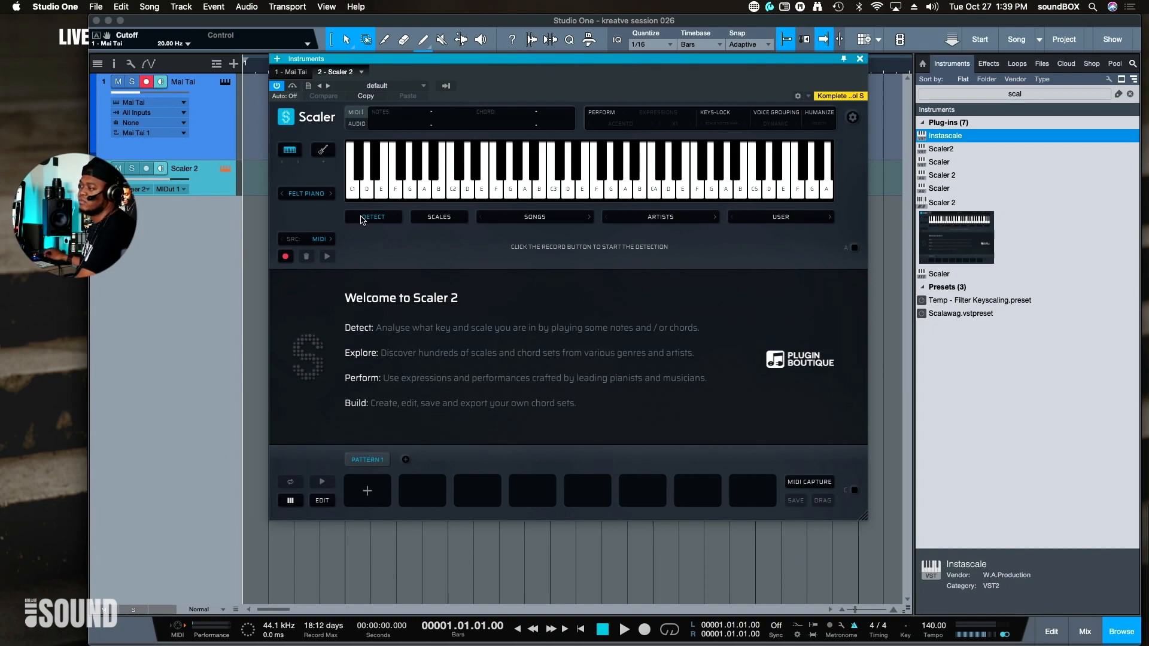
- Try the Celestial Existence sound in Scaler 2 and return to Felt Piano
left_click(316, 197)
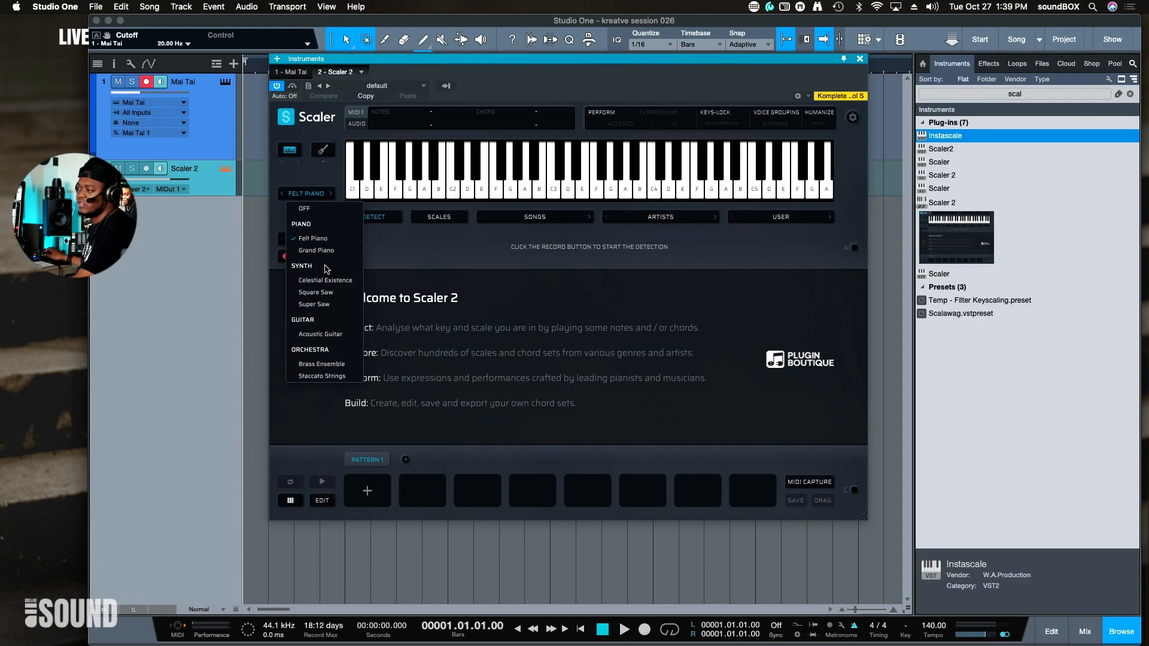
left_click(395, 257)
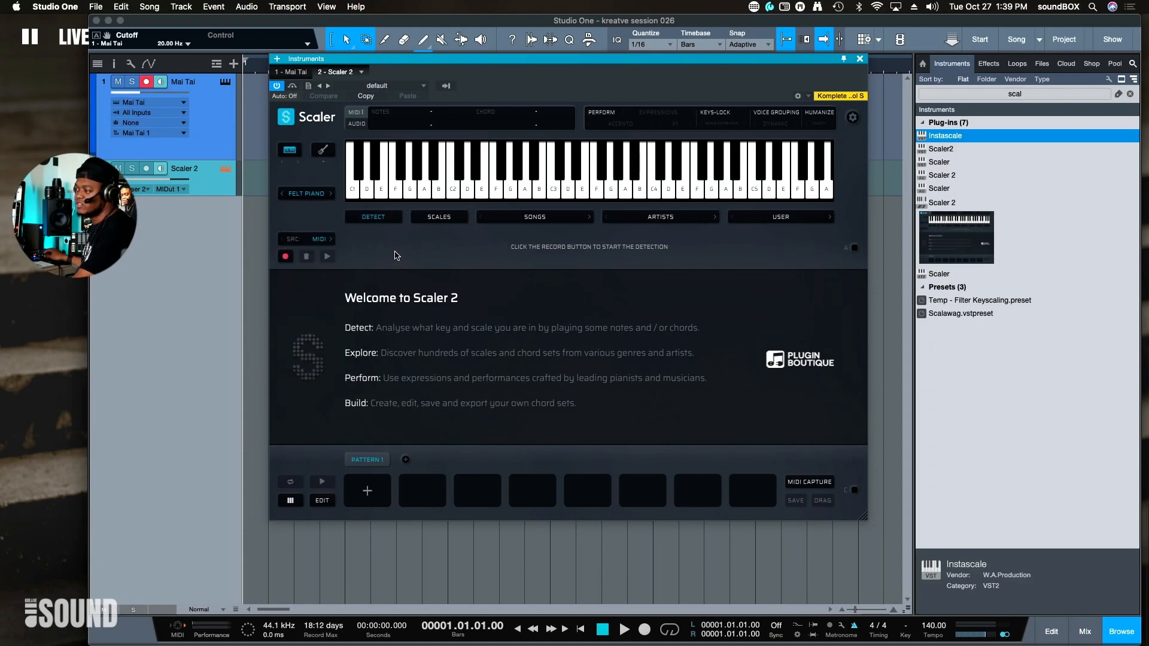
left_click(308, 195)
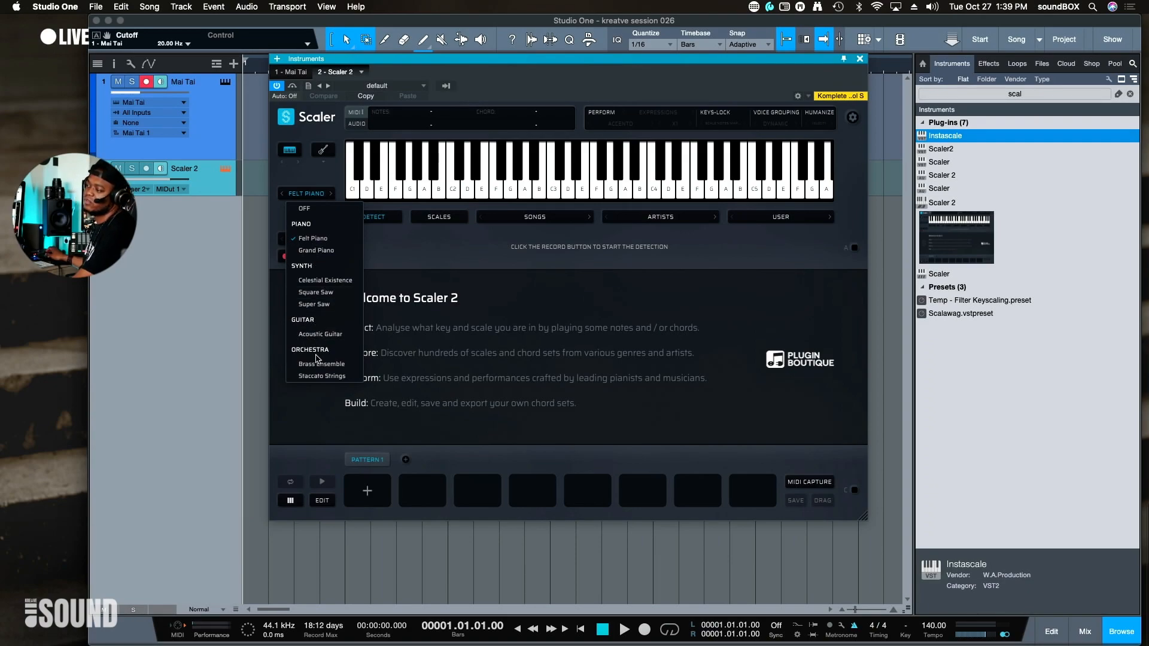
left_click(322, 281)
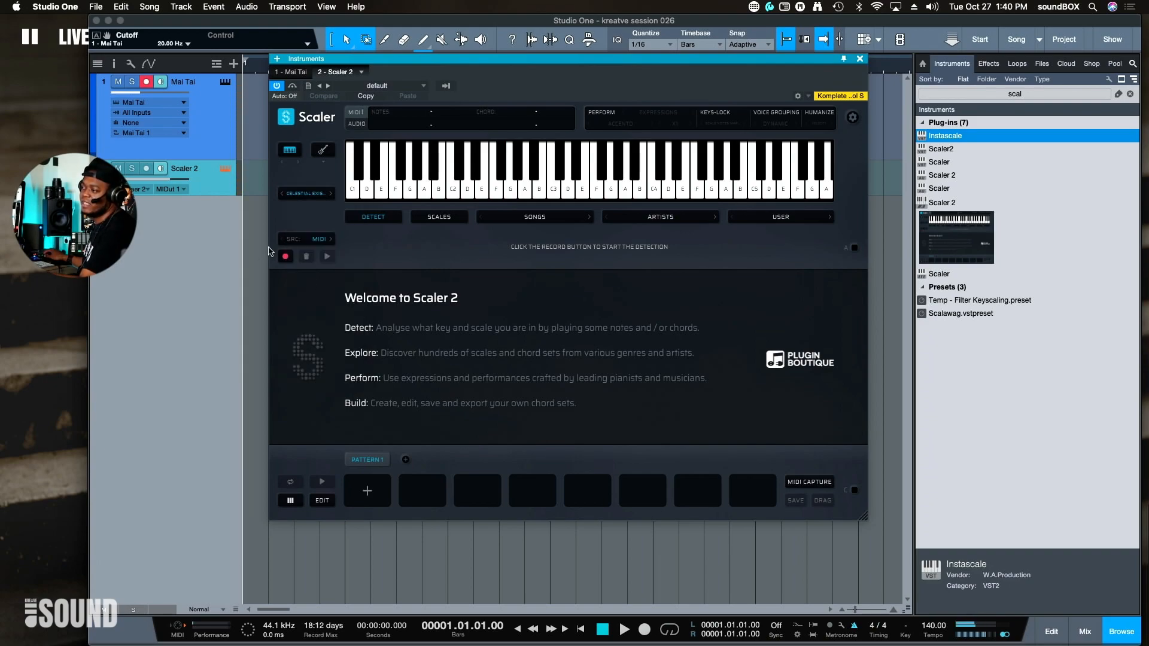
left_click(319, 194)
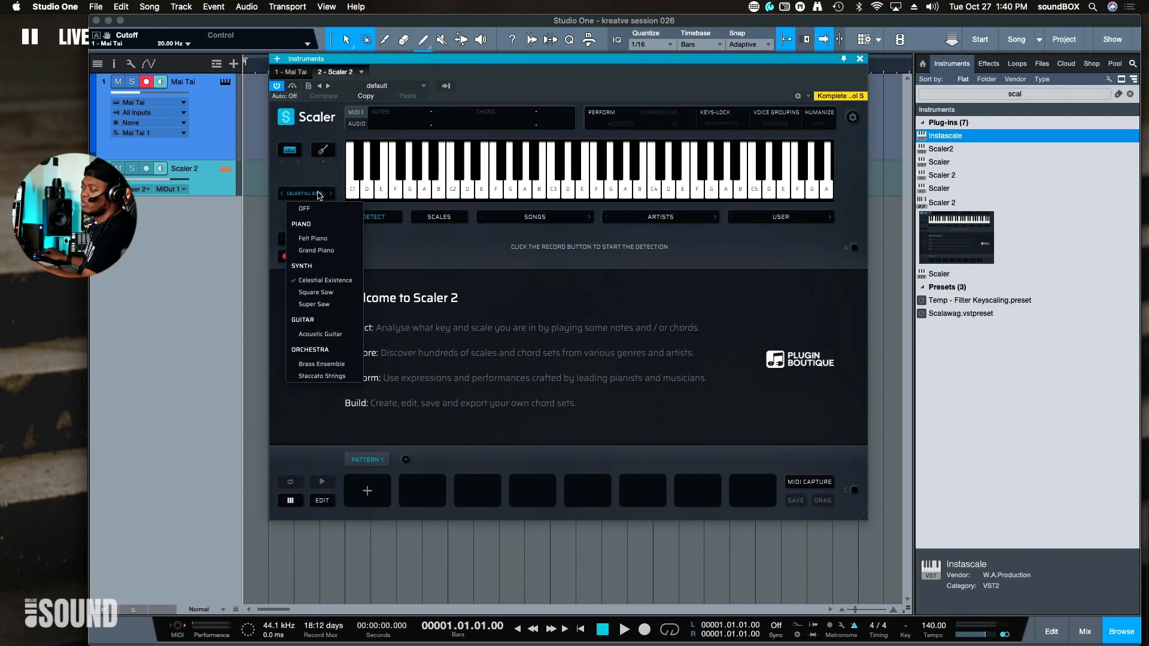
left_click(316, 238)
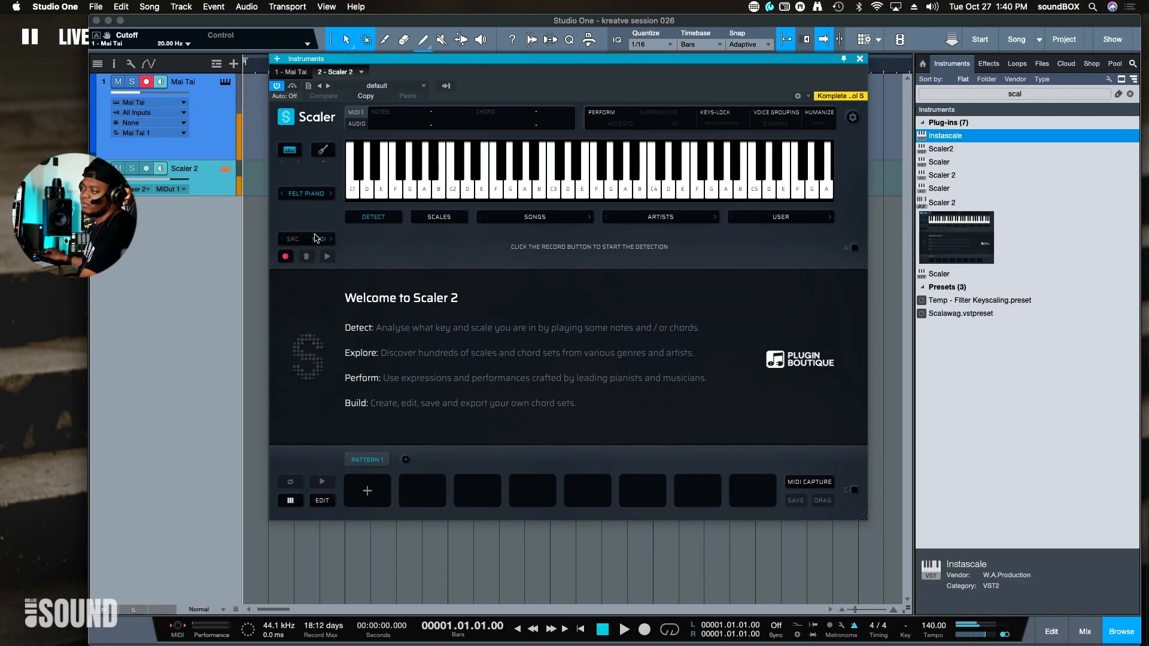
- Mute the Mai Tai track and try Scaler 2's Grand Piano and Super Saw sounds before returning to Felt Piano
left_click(119, 82)
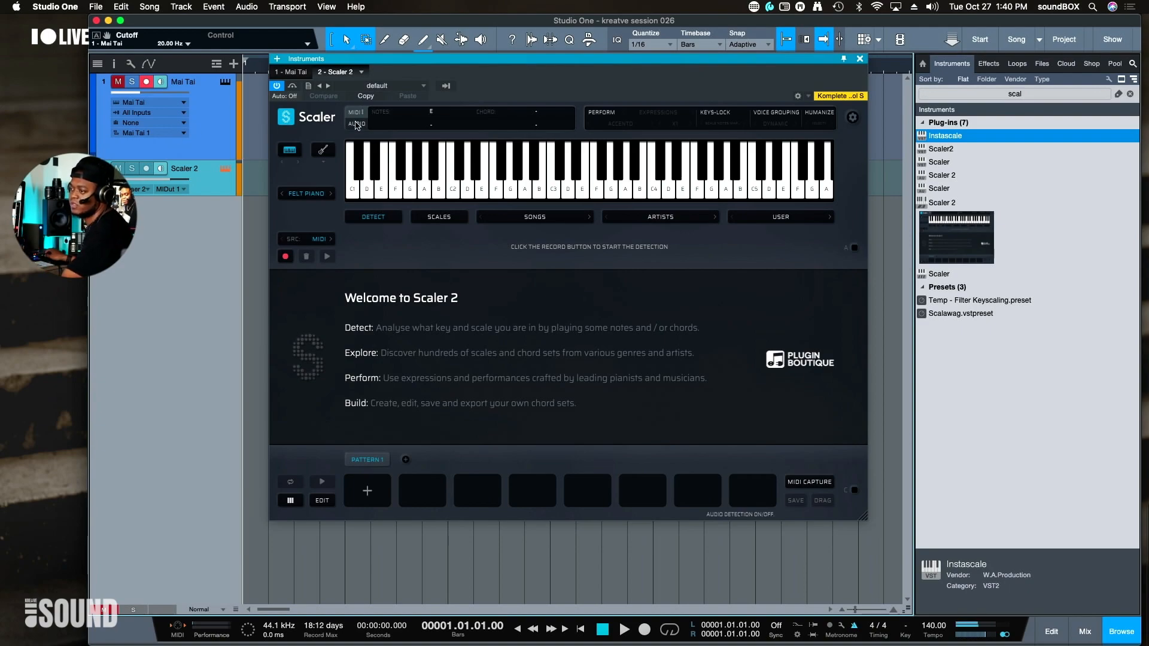
left_click(314, 195)
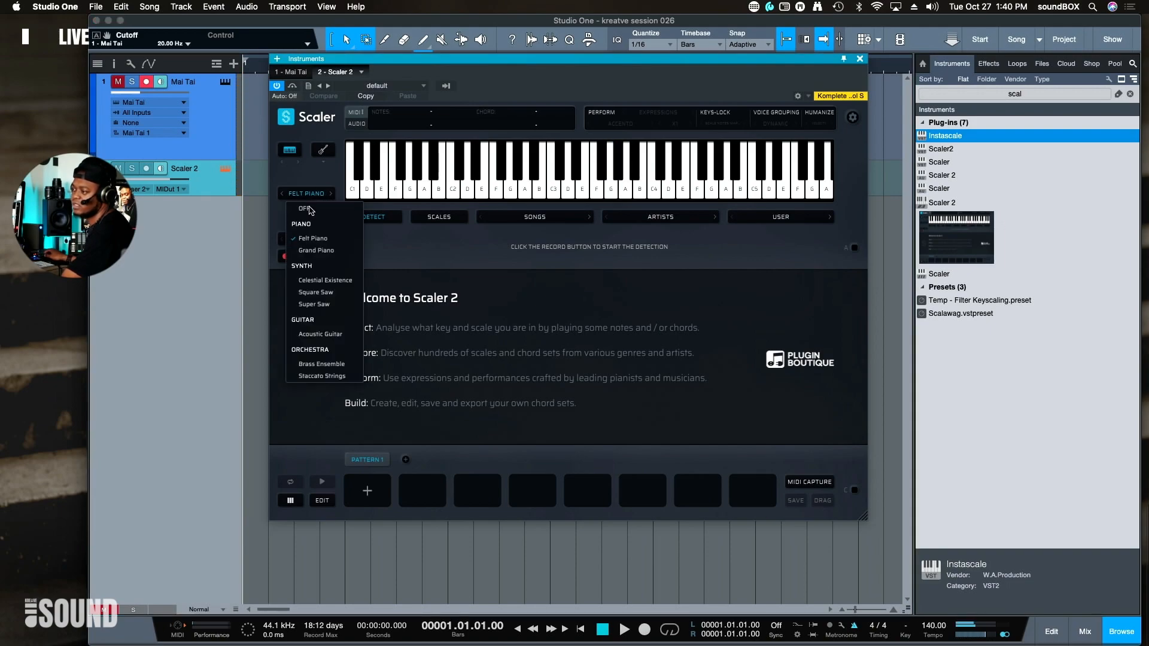
left_click(319, 252)
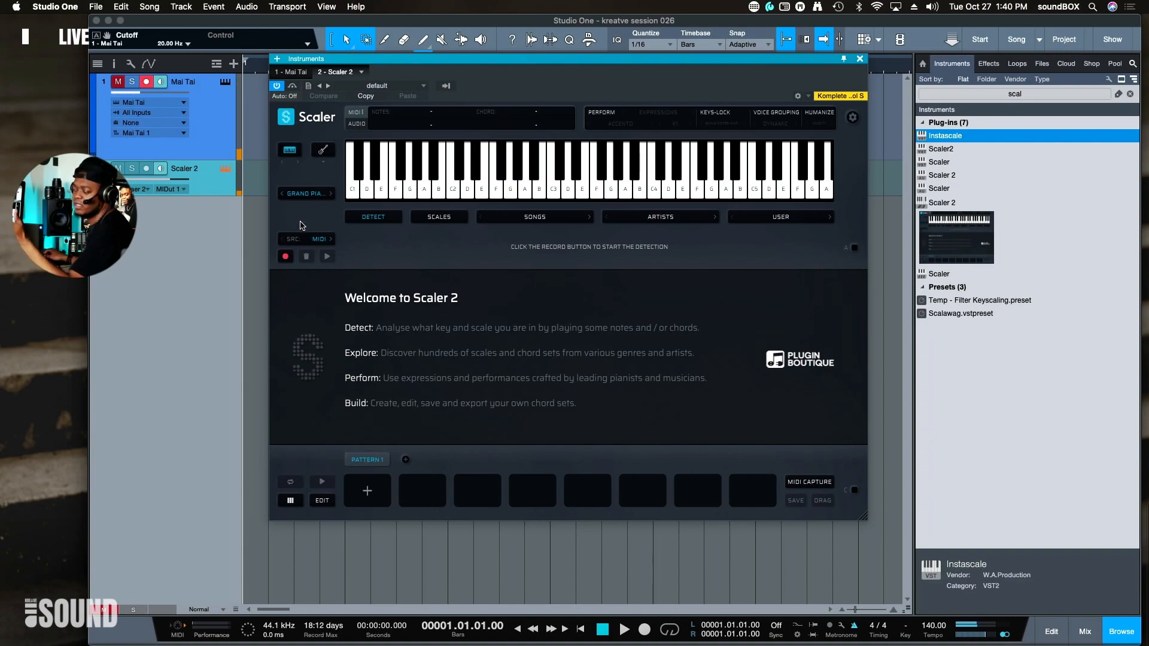
left_click(307, 194)
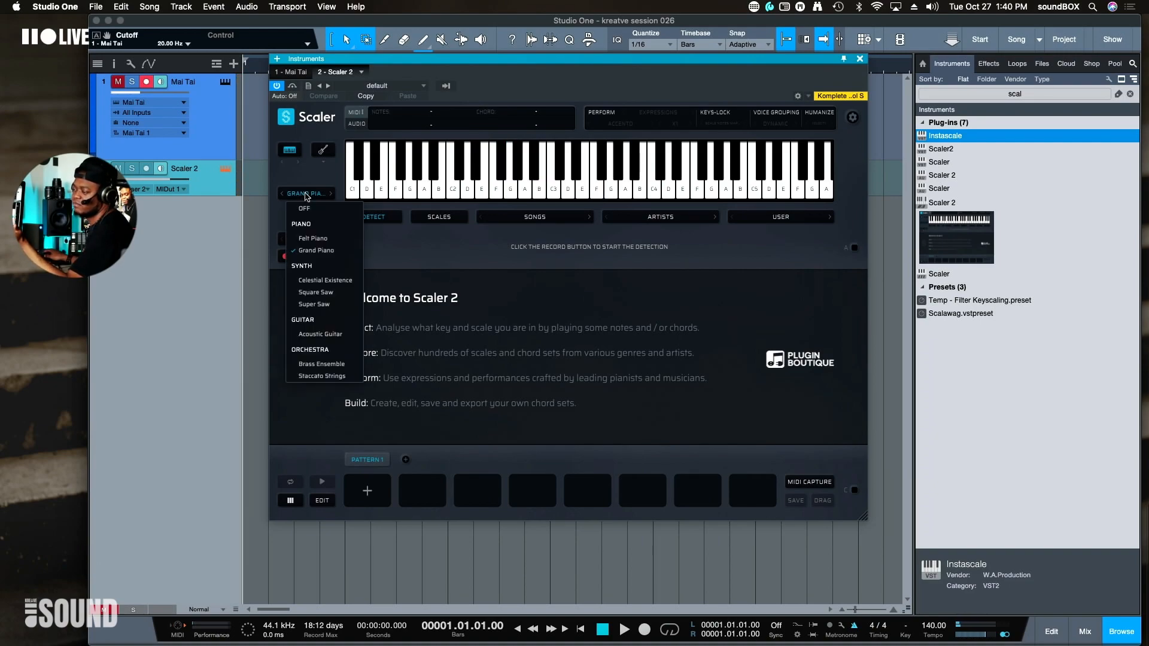
left_click(315, 305)
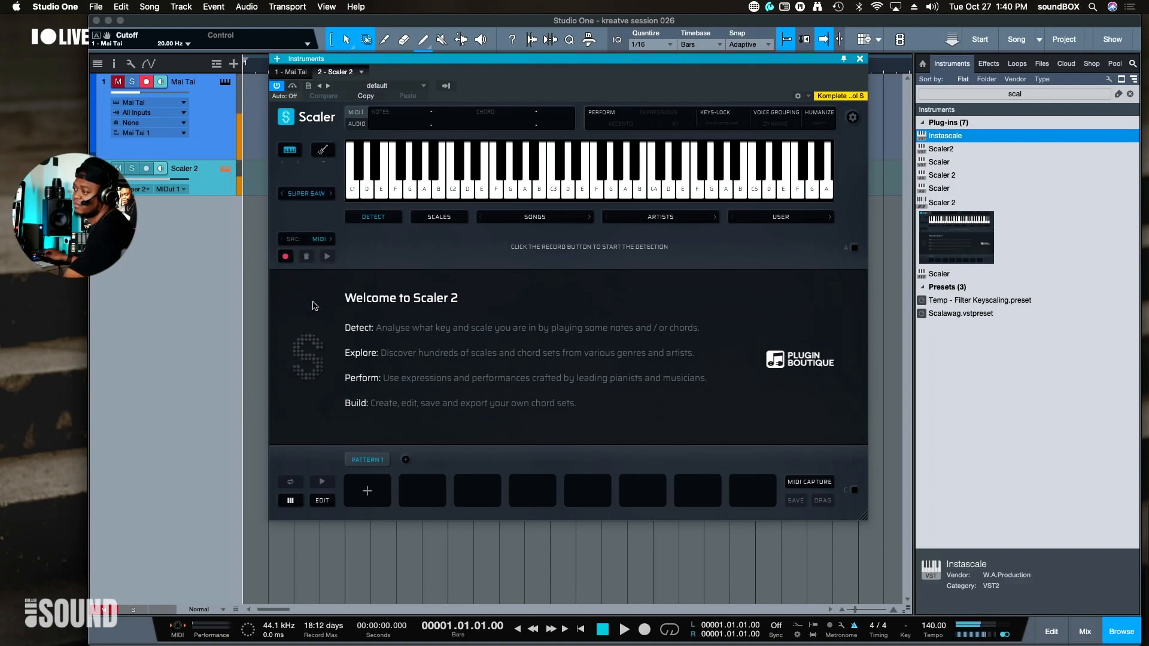
left_click(310, 194)
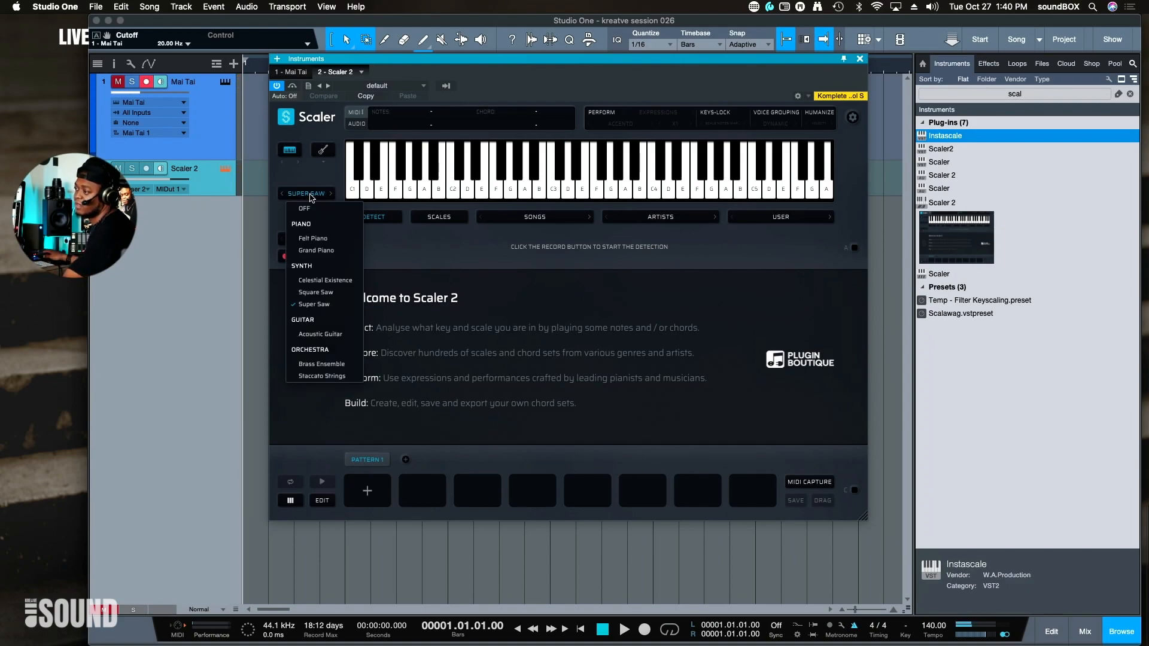
left_click(329, 241)
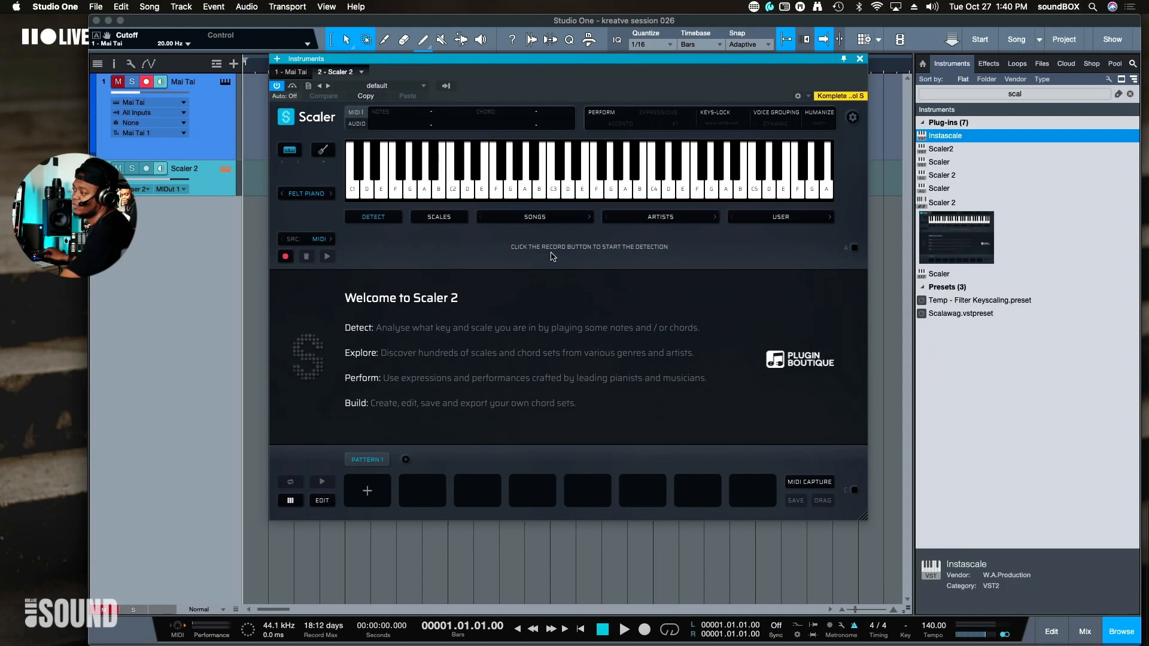
- Browse the artist and song chord sets in Scaler 2 and load the Pop 1 song set
left_click(572, 224)
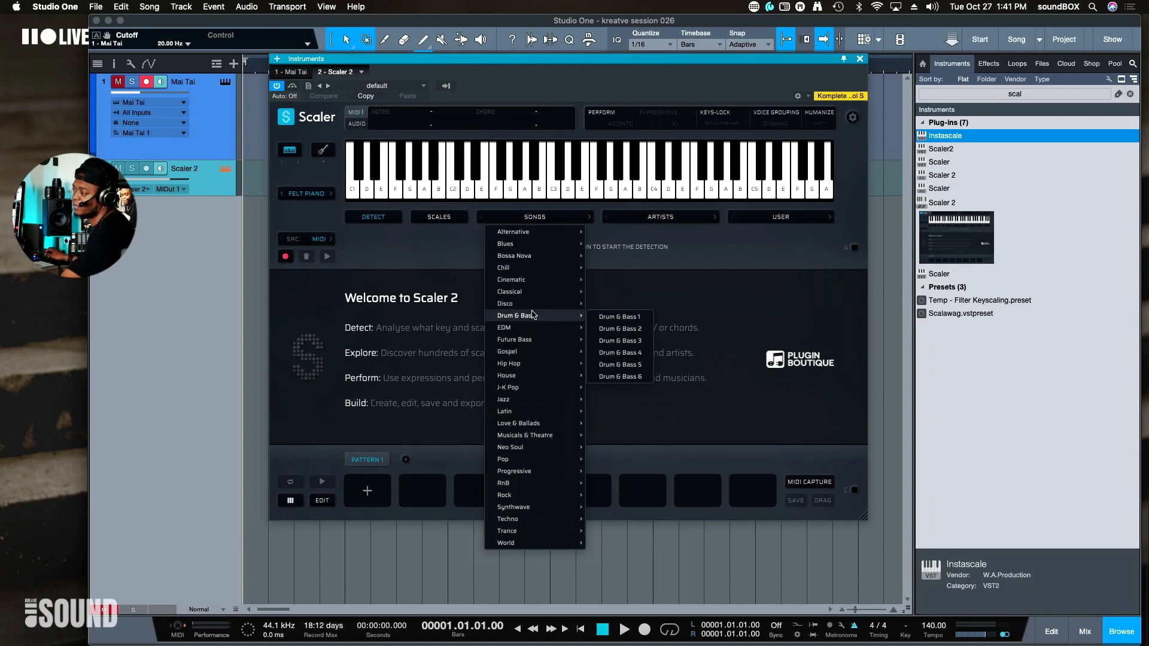
mouse_move(540, 245)
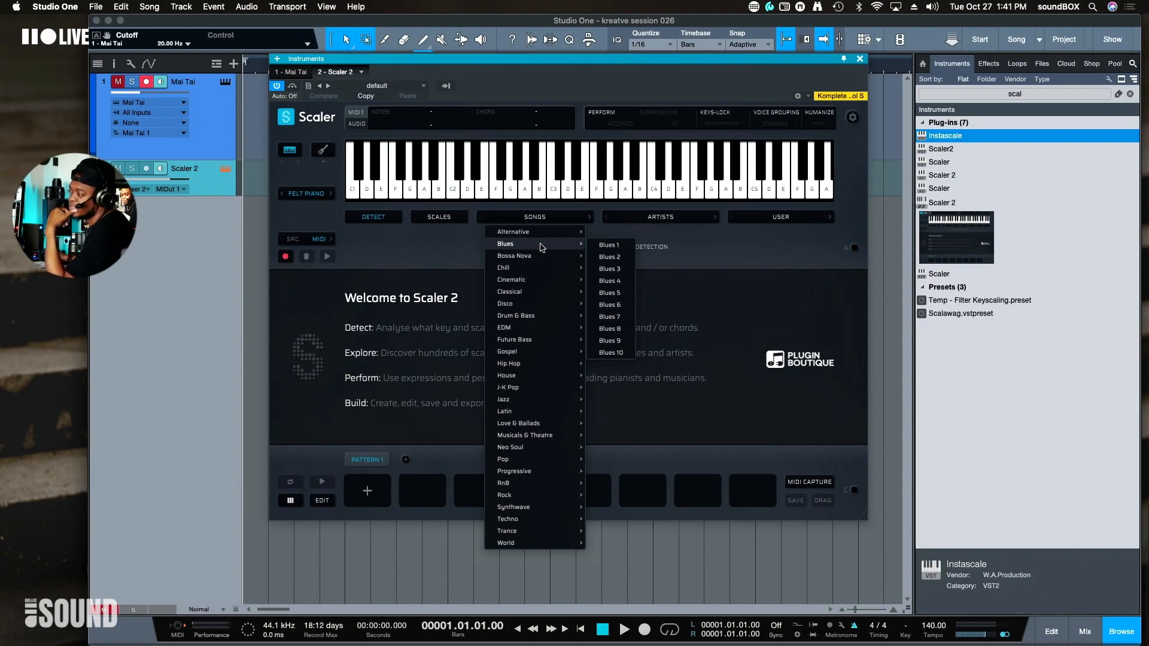
left_click(672, 226)
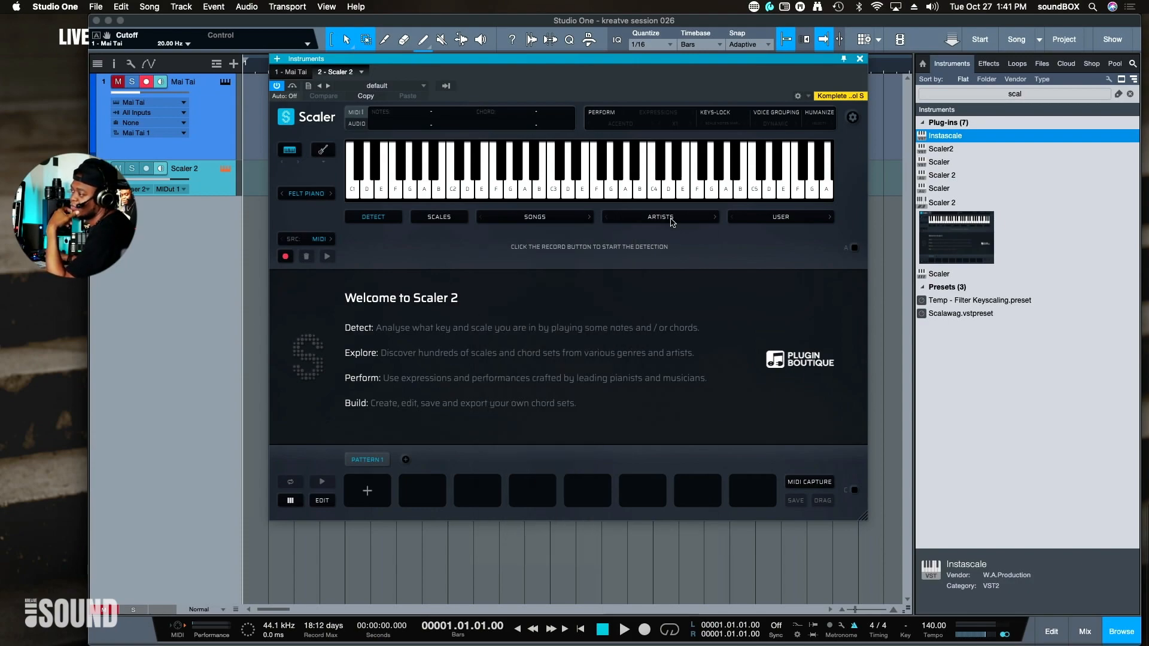
left_click(670, 220)
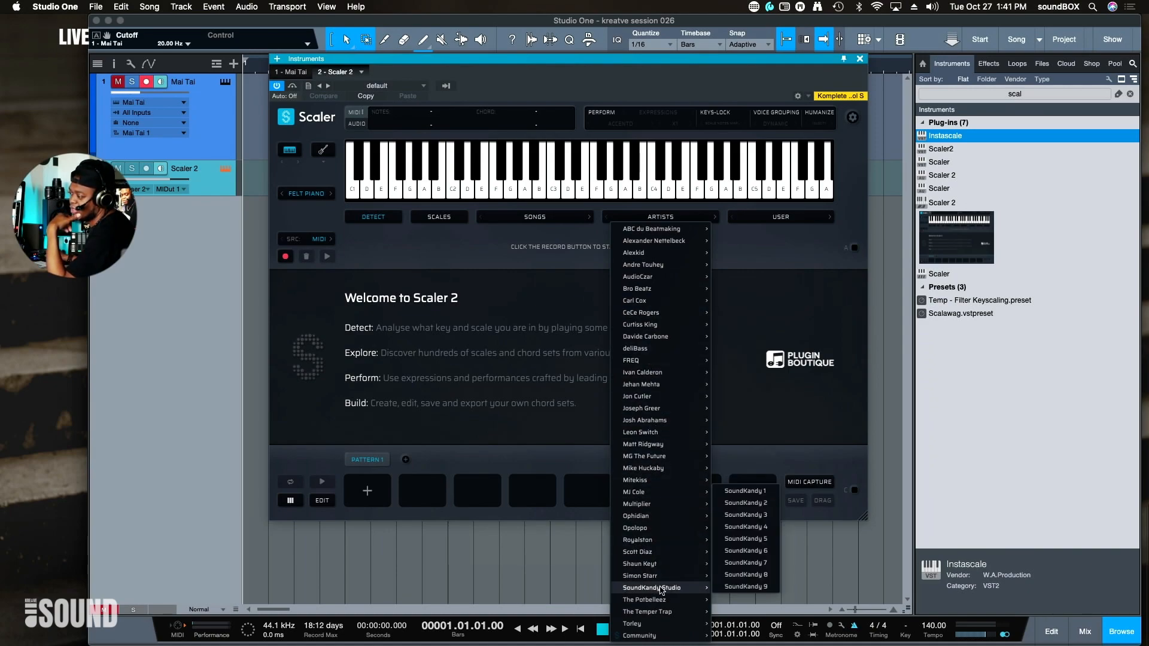
mouse_move(663, 559)
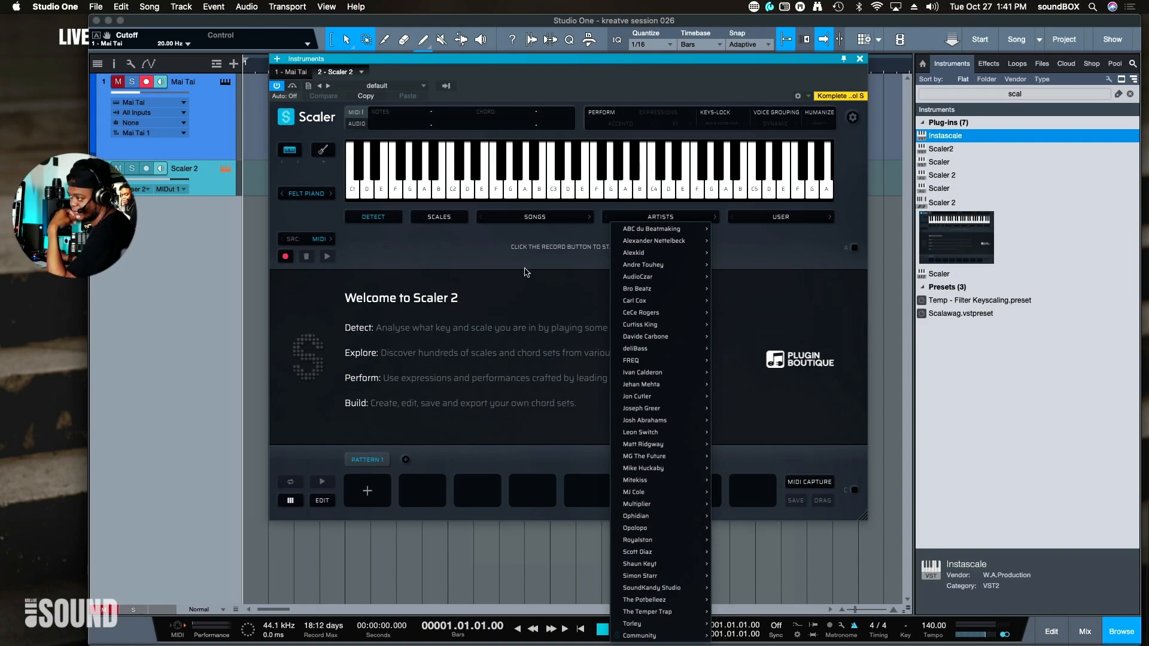
left_click(530, 219)
left_click(544, 219)
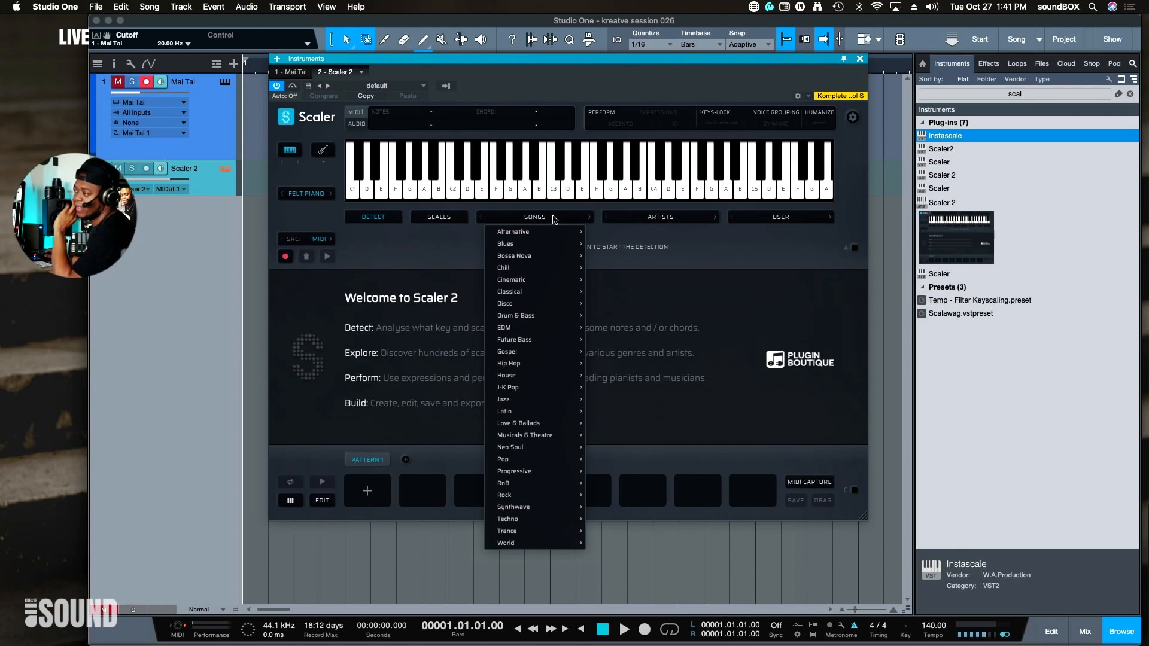
mouse_move(536, 369)
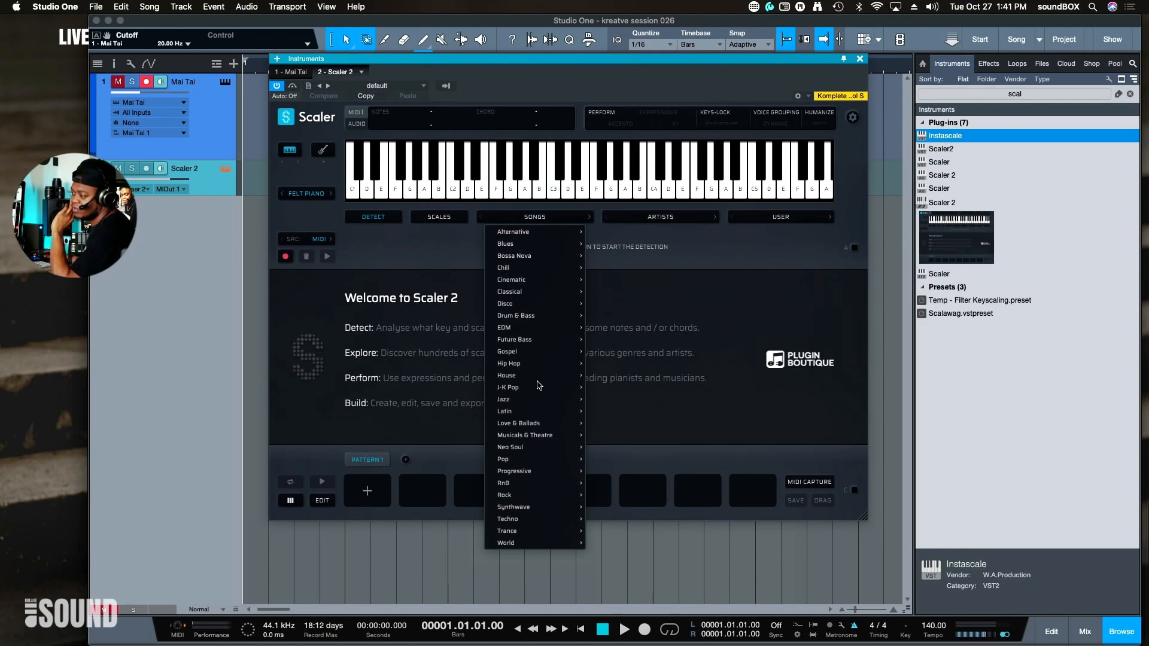
mouse_move(534, 474)
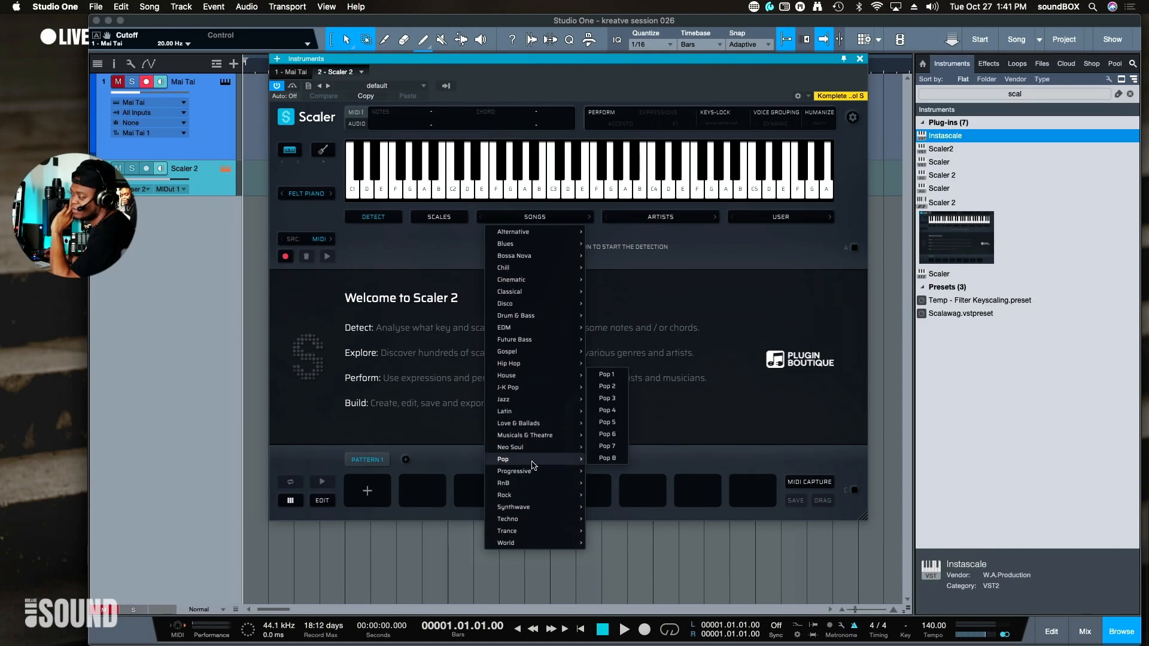
left_click(610, 374)
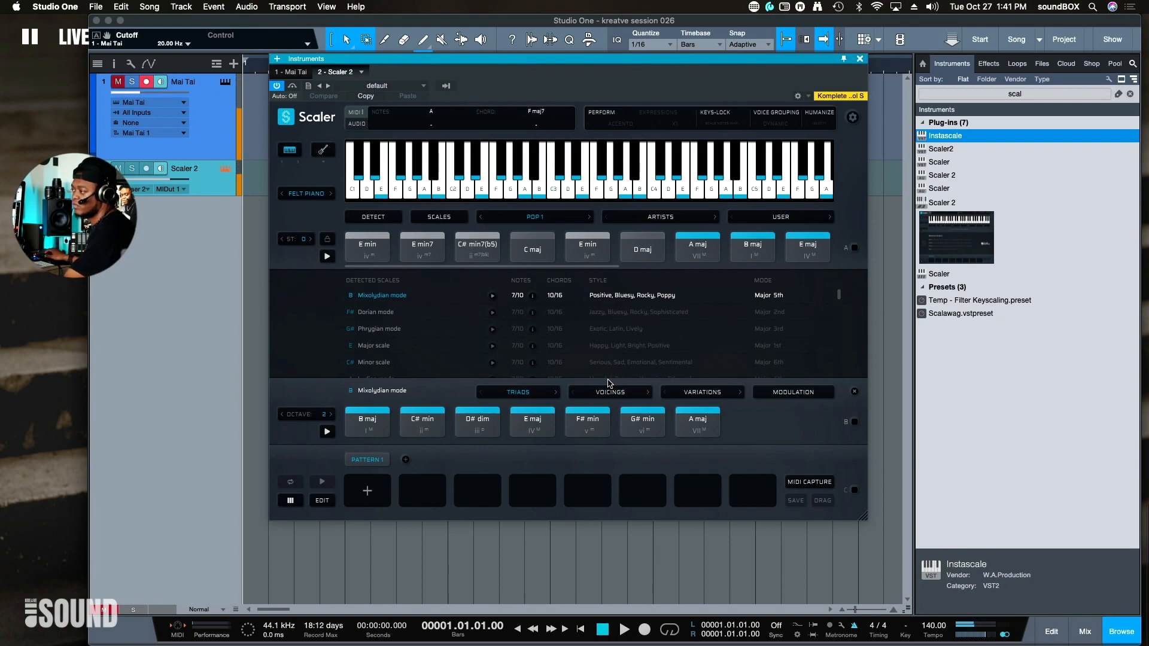
- Bind incoming MIDI notes to the chord triggers of section A, which holds the Pop 1 chords
left_click(855, 248)
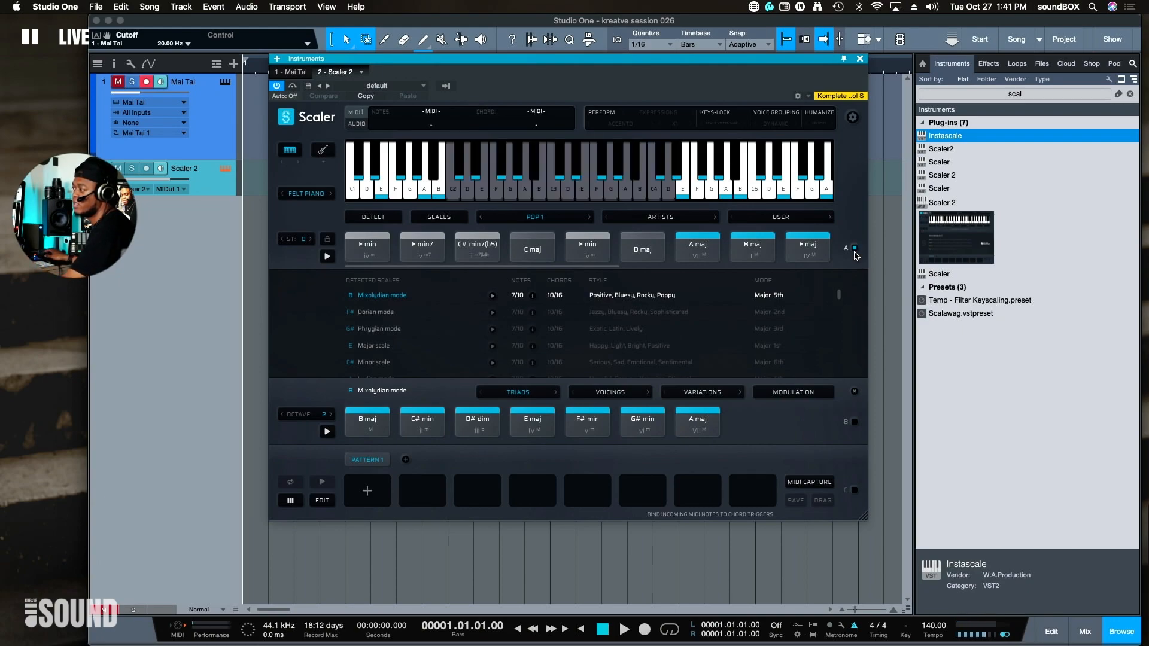
left_click(856, 250)
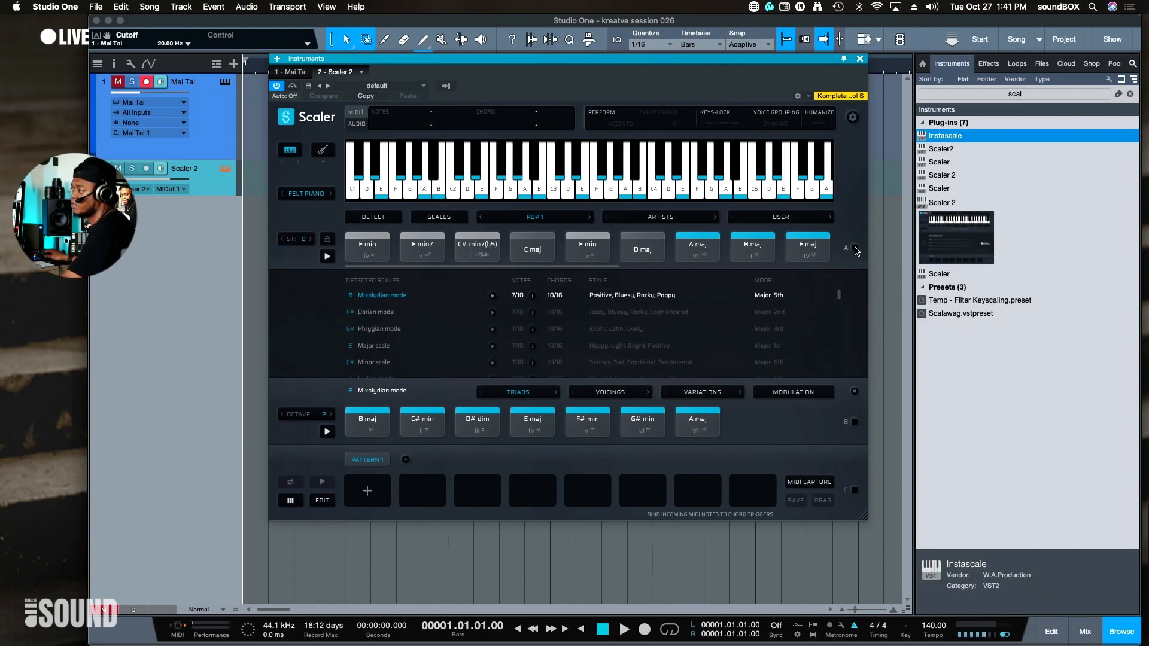
left_click(854, 249)
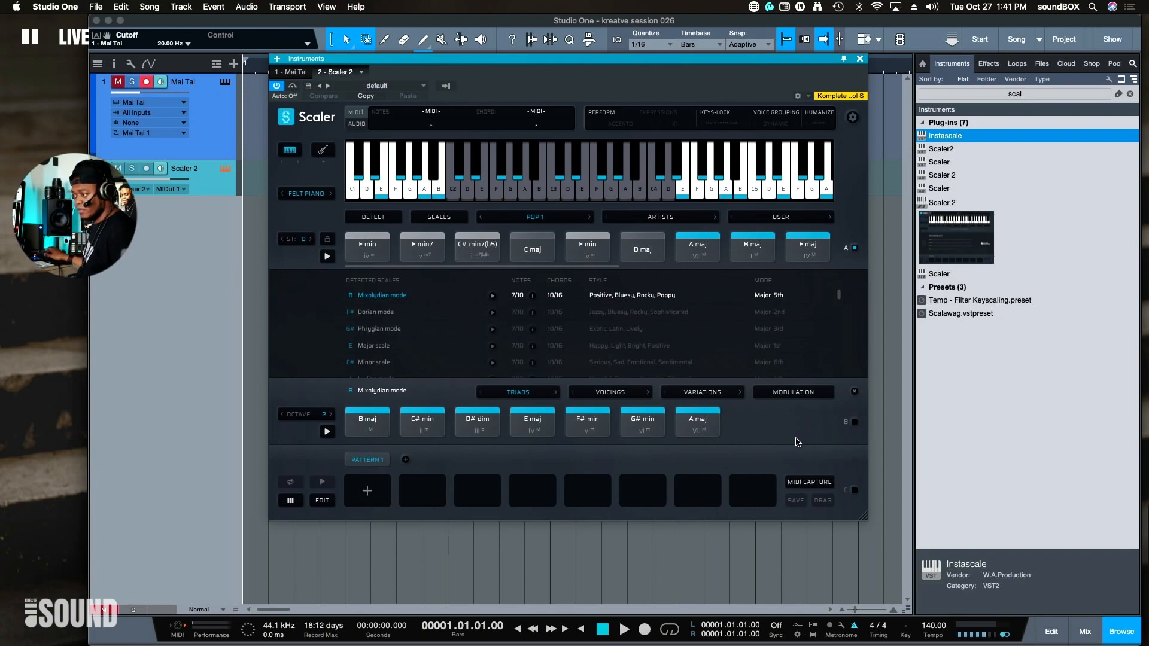
- Audition the C maj chord from the Pop 1 set and the A maj triad of the Mixolydian scale
left_click(644, 421)
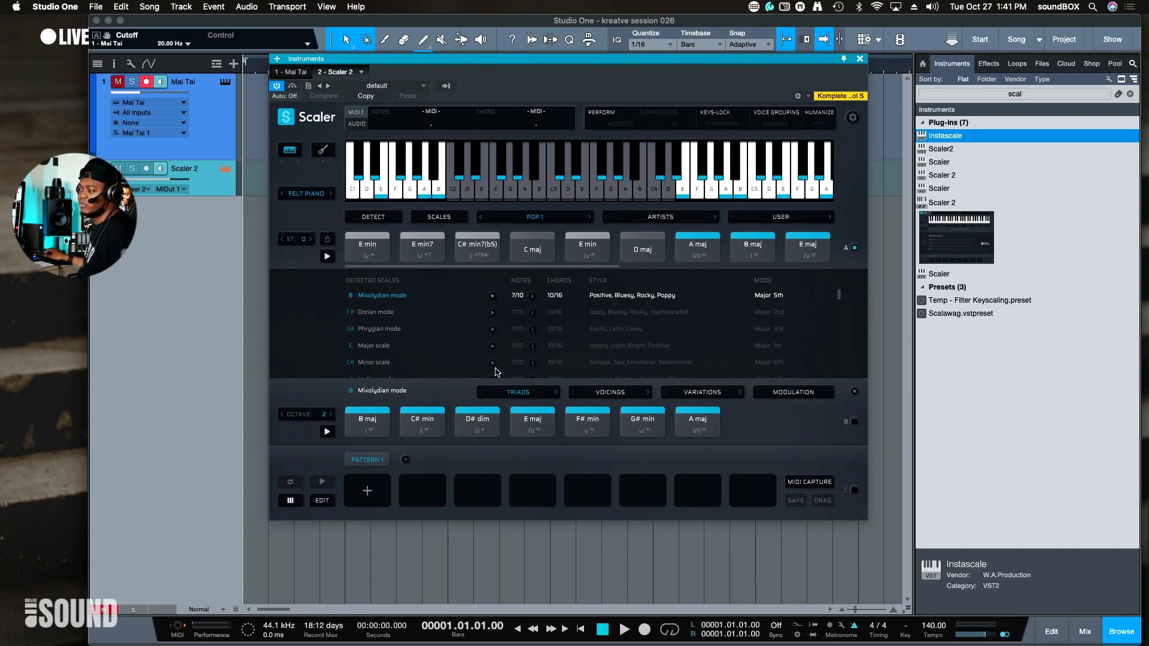
left_click(534, 245)
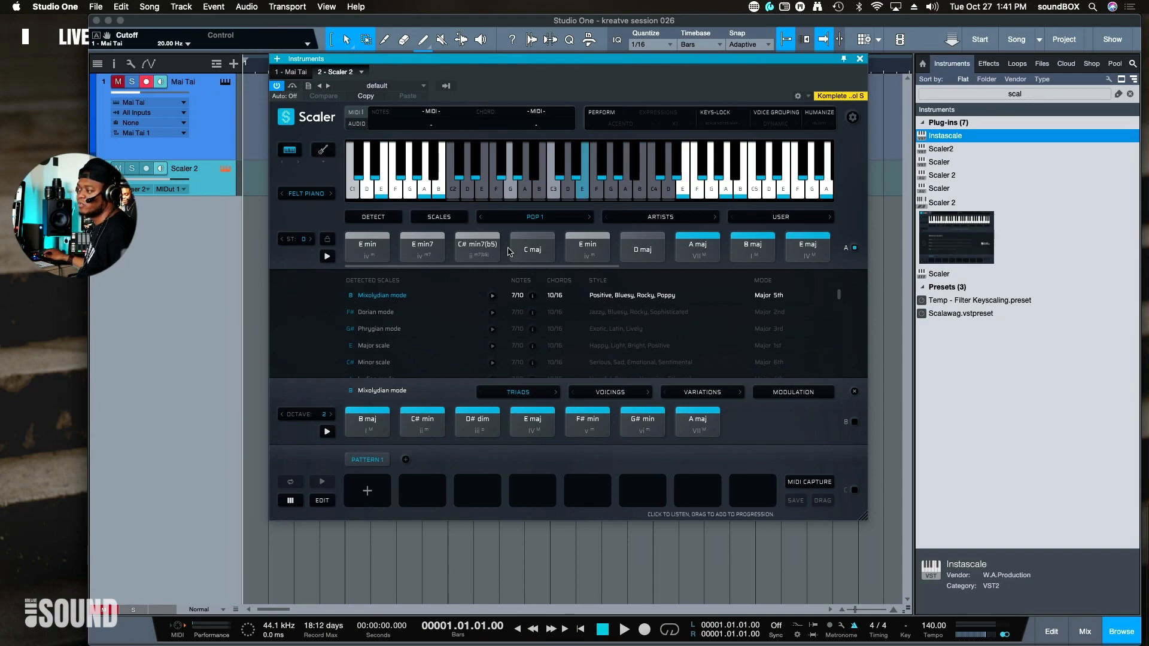
left_click_drag(534, 245, 630, 329)
left_click_drag(737, 402, 620, 363)
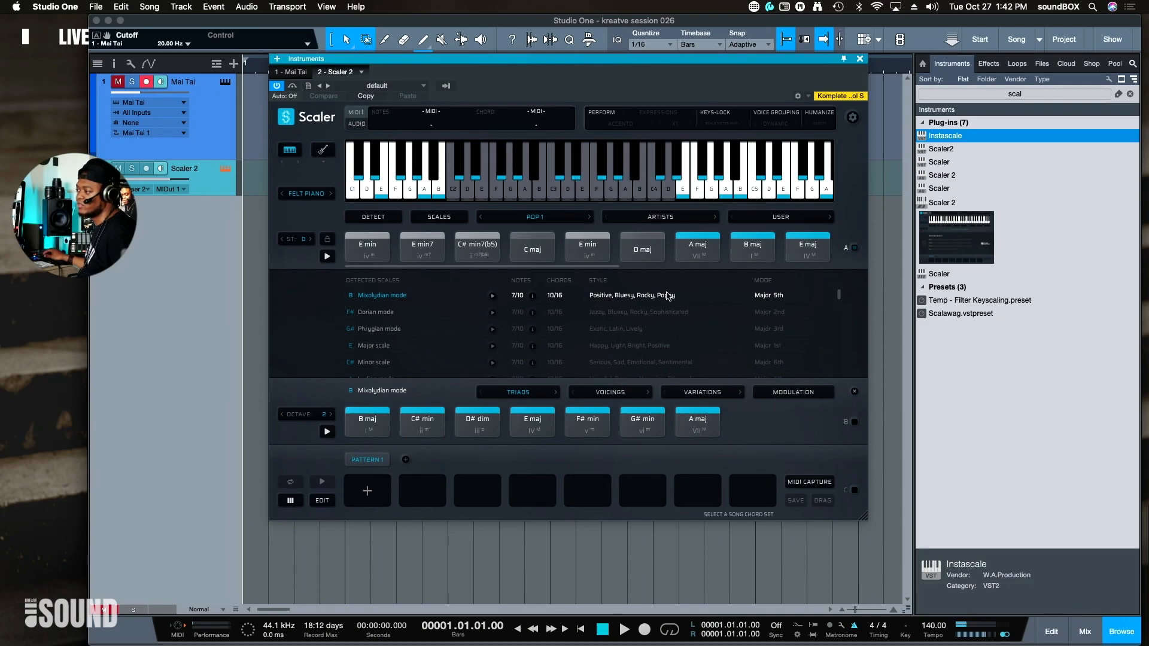
left_click_drag(680, 254, 744, 431)
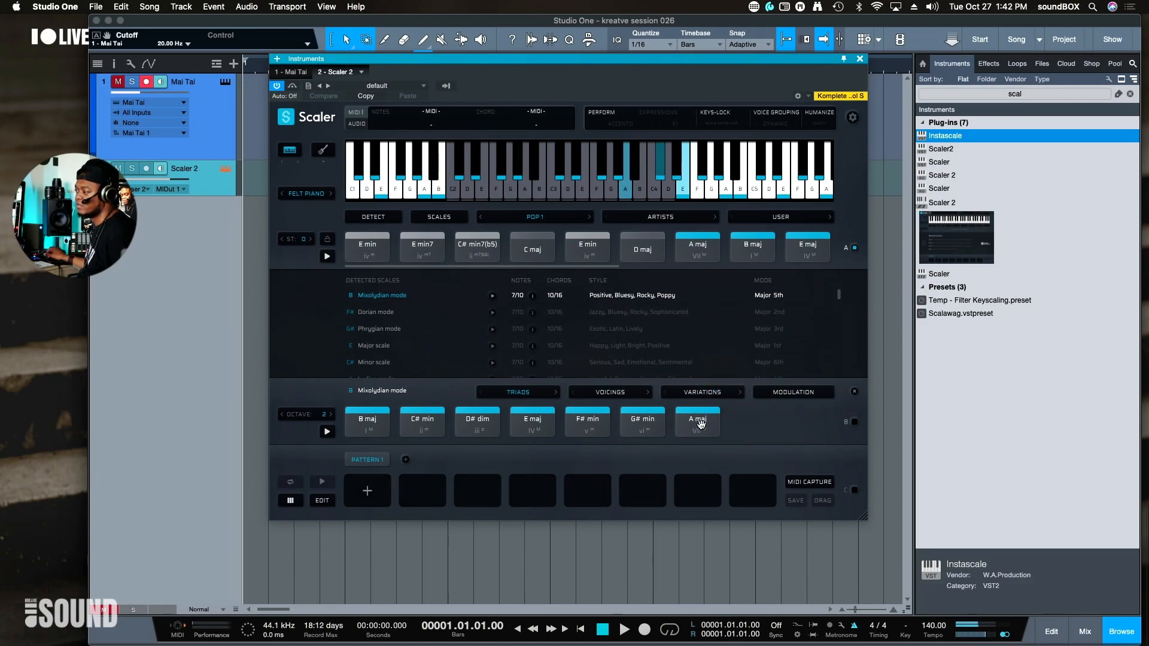
right_click(742, 429)
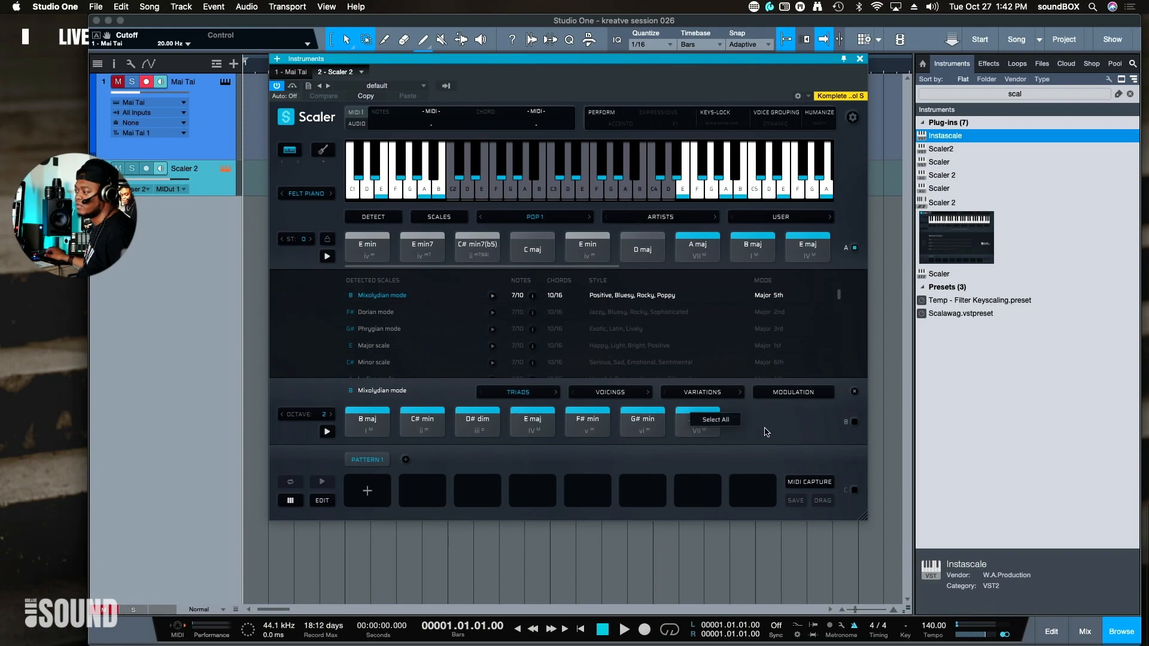
- Audition the A maj triad, examine the Mixolydian scale's chord-type and variation options, and bind incoming MIDI notes to section A
left_click(767, 433)
left_click(698, 424)
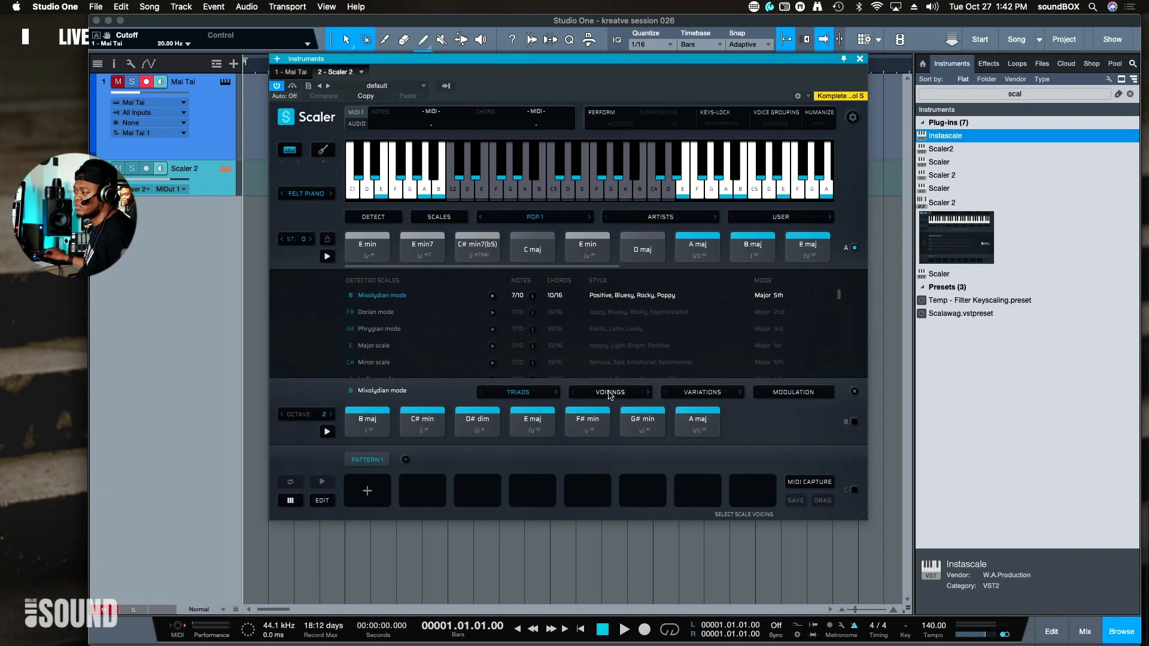
left_click(532, 398)
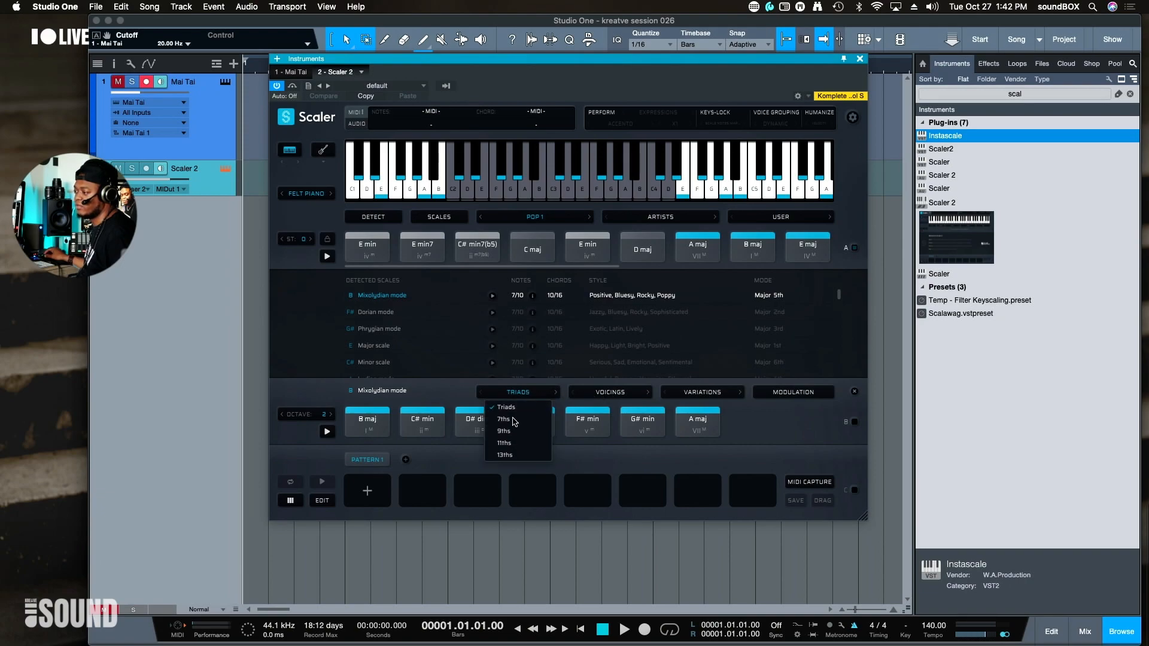
left_click(600, 398)
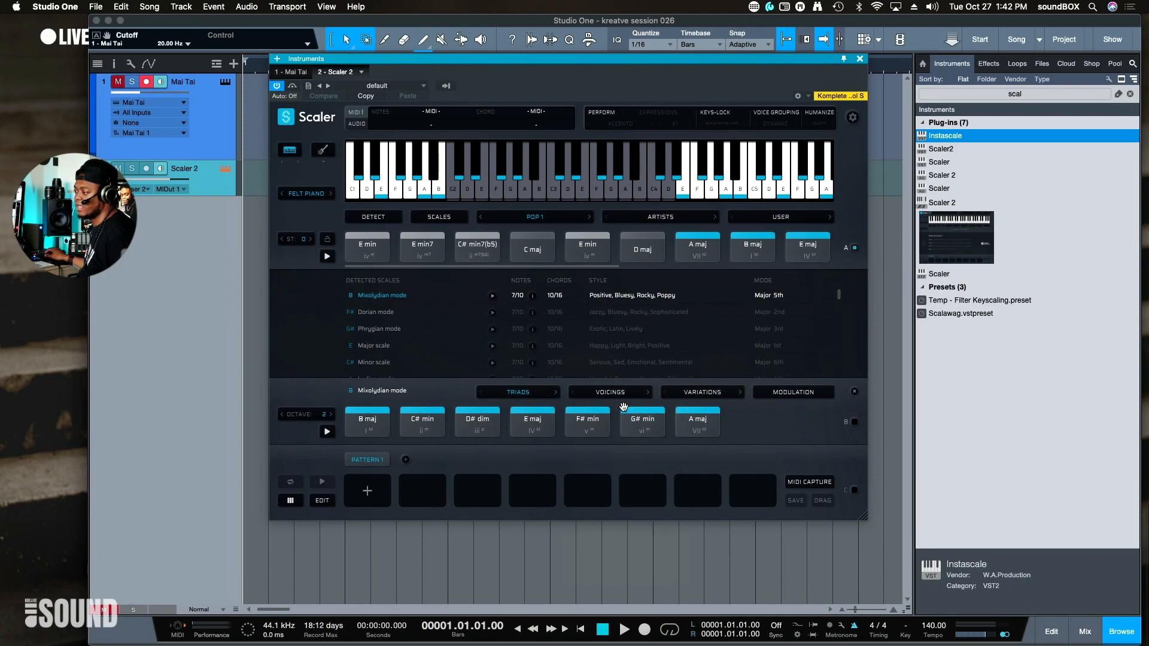
left_click(721, 393)
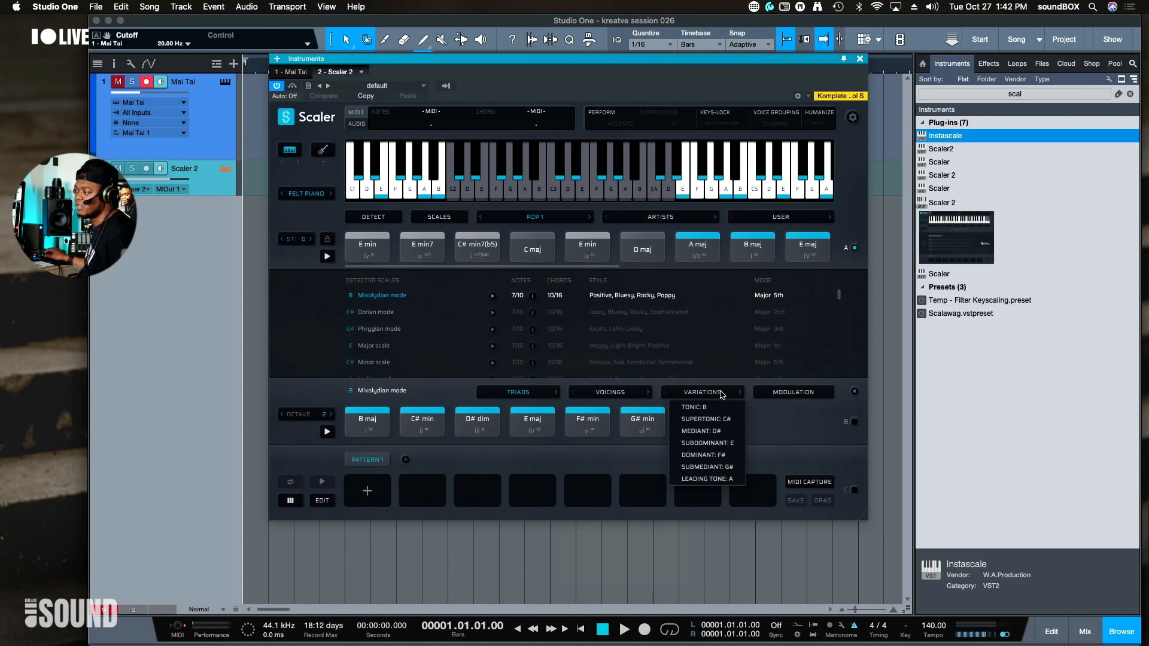
left_click(707, 479)
left_click(418, 410)
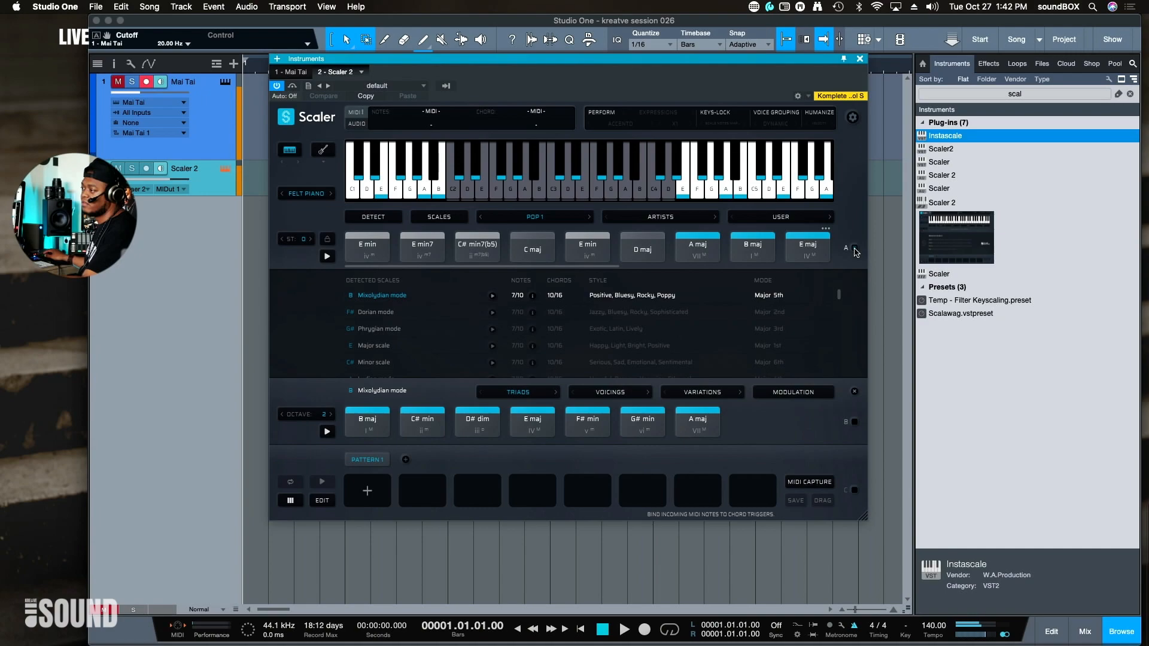
left_click(854, 249)
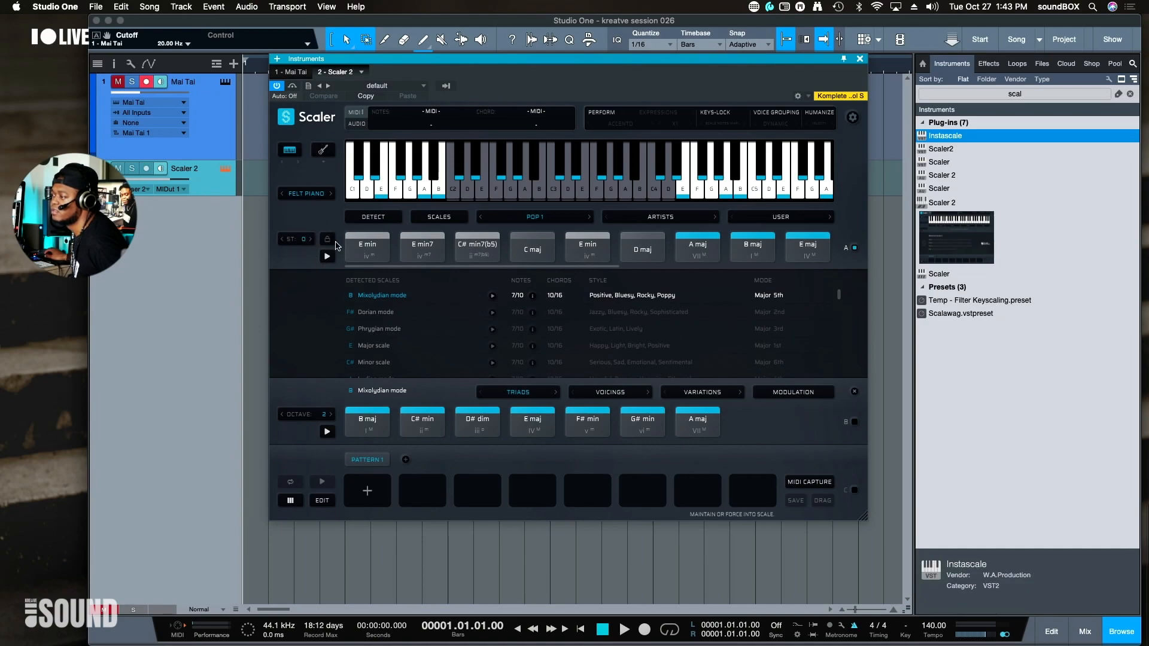
- Look over the song genres and the scale list in Scaler 2, and switch to Detect mode
left_click(577, 219)
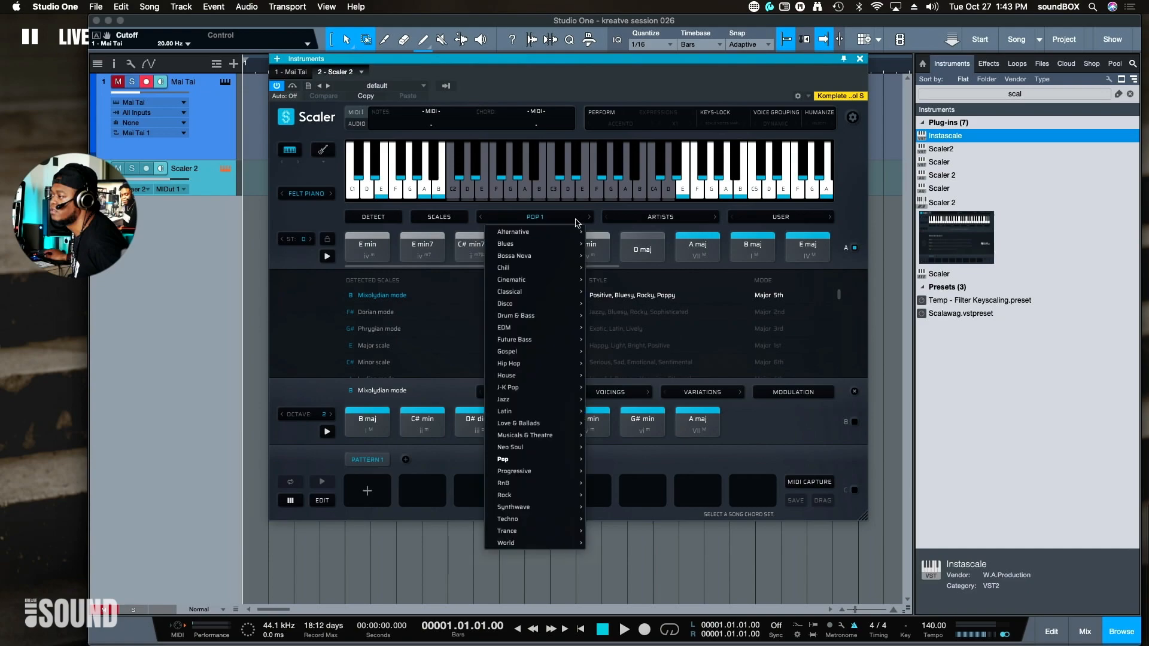
left_click(414, 221)
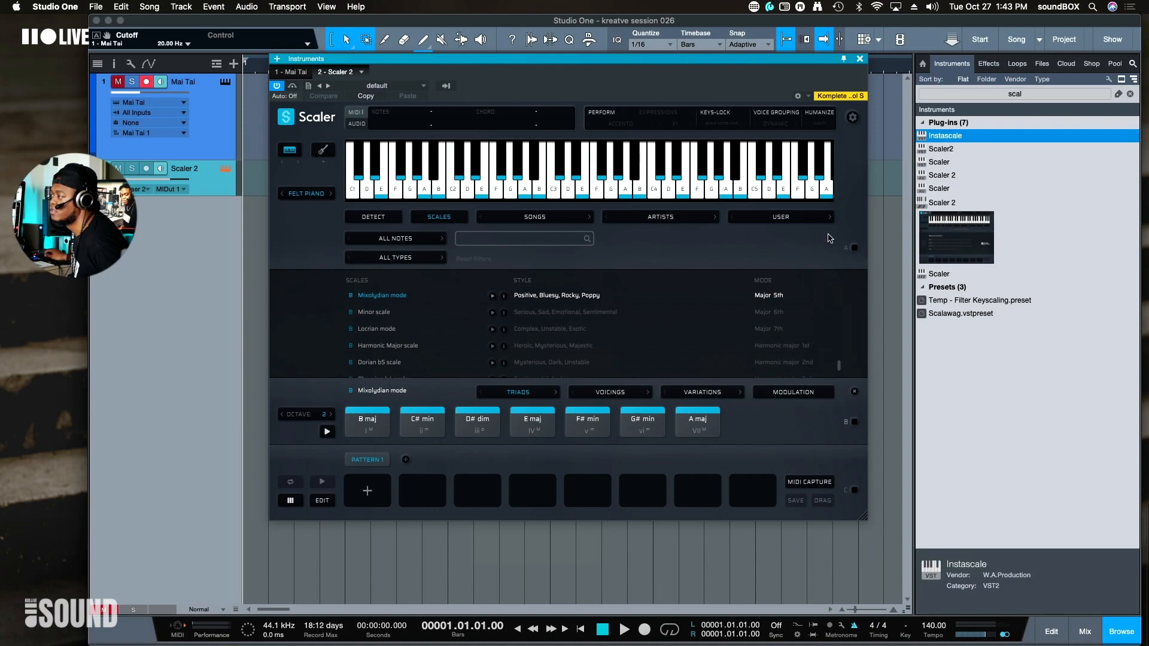
left_click(387, 219)
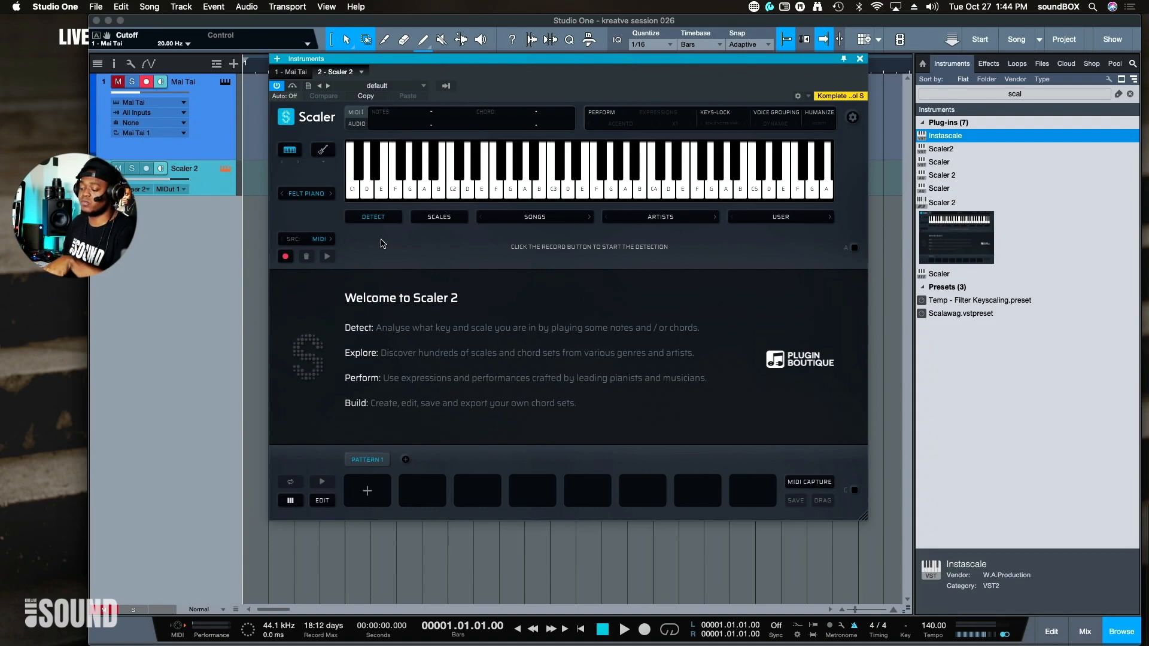
- Record chord detection from MIDI input, clear the first take, and capture a second set of played chords
left_click(285, 257)
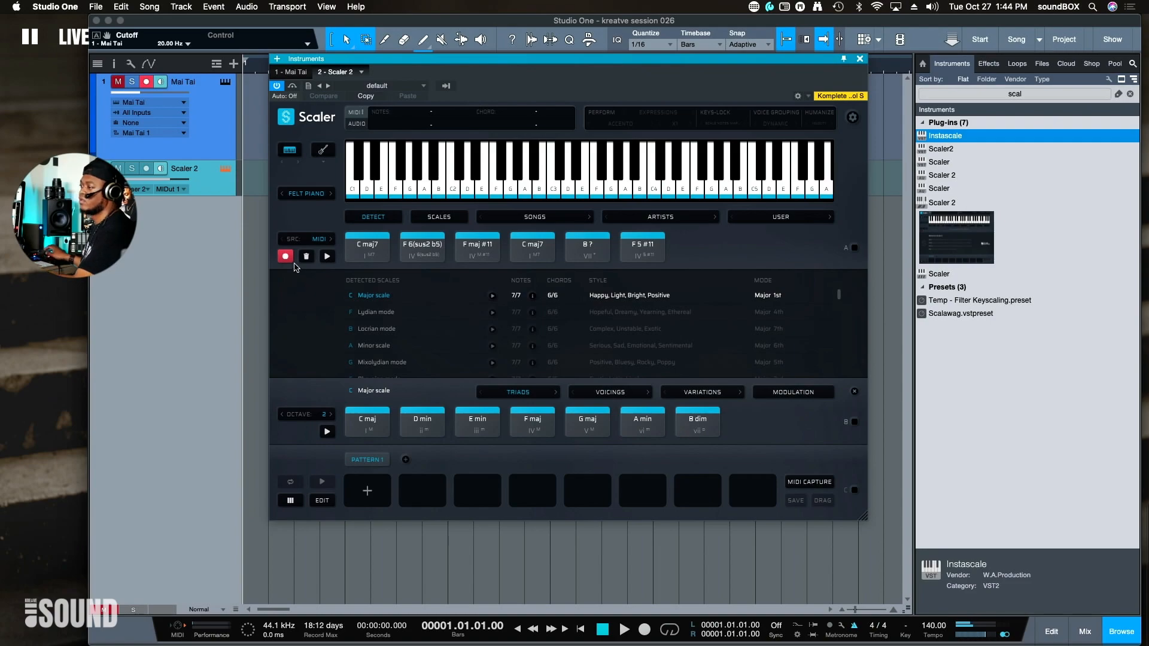
left_click(307, 257)
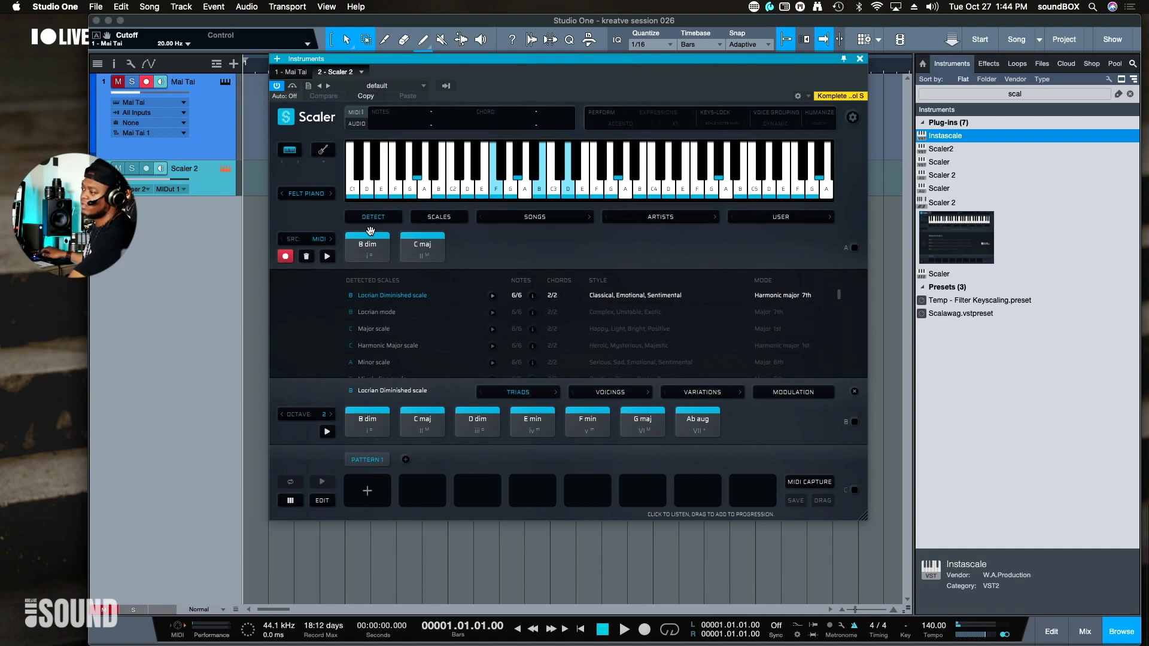
left_click(287, 258)
left_click(288, 259)
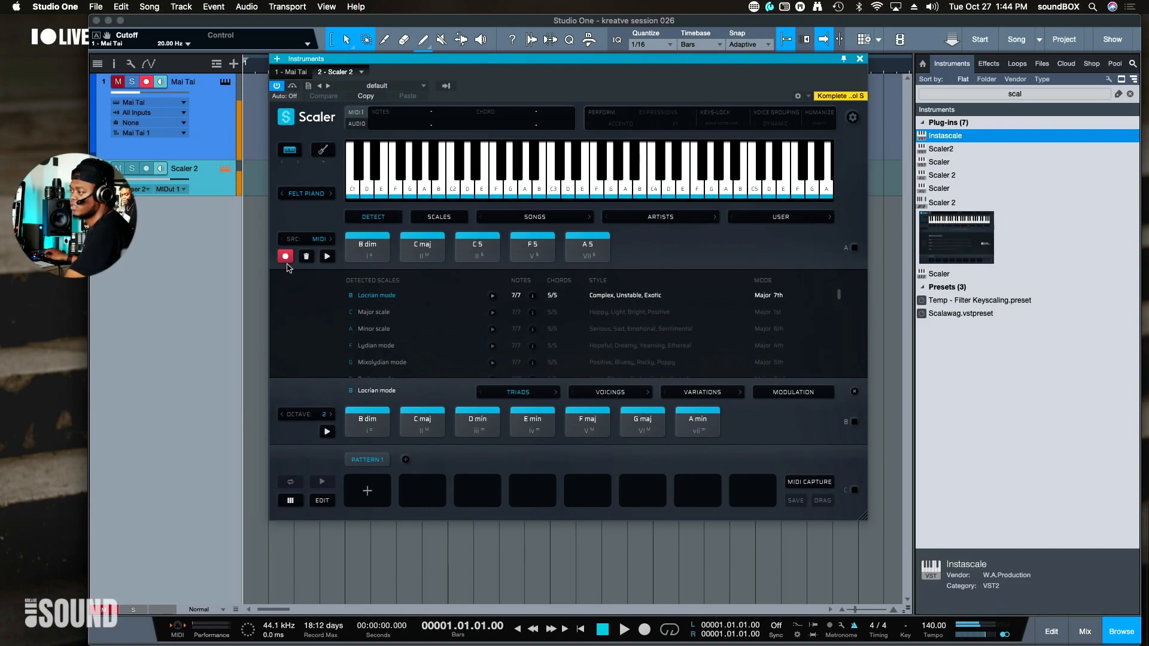
left_click(284, 257)
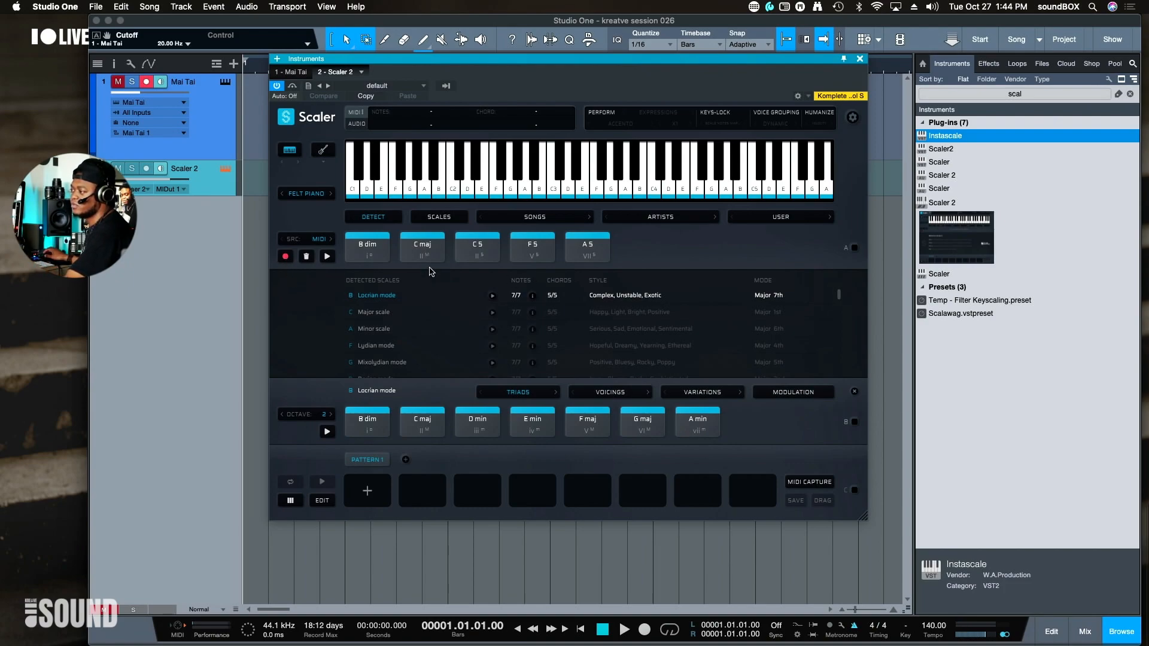
- Bind incoming MIDI notes to the detected chords in section A to play them, and clear the detection
left_click(855, 248)
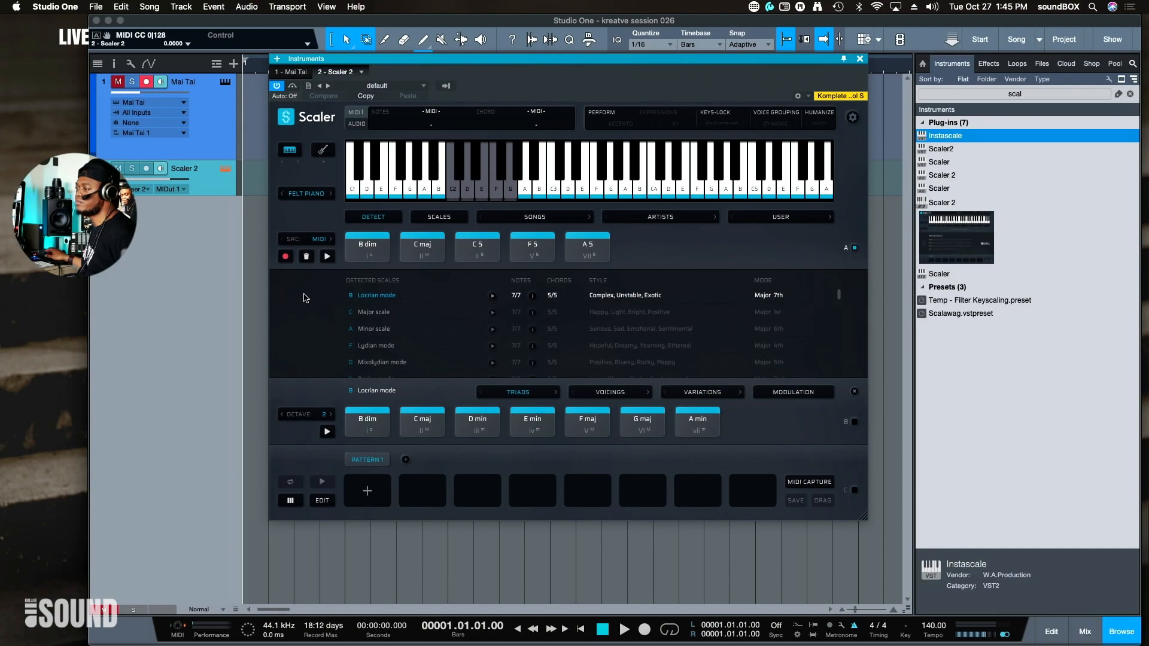
left_click(286, 257)
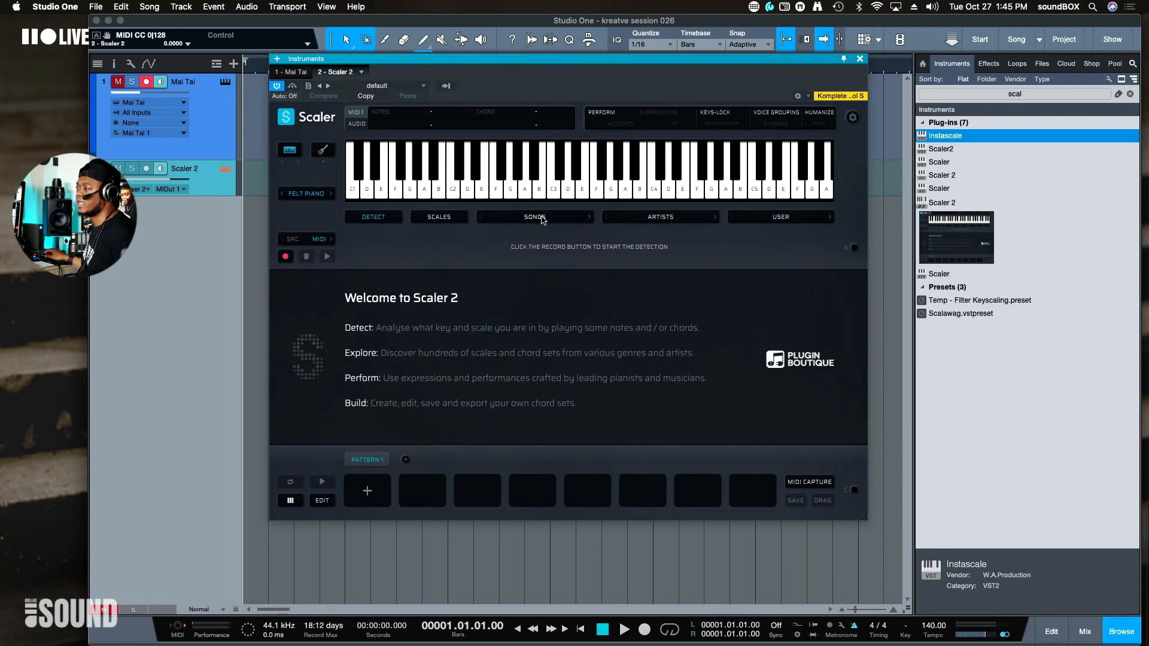
- Load the EDM 2 song chord set and bind incoming MIDI notes to section A's chord triggers
left_click(542, 220)
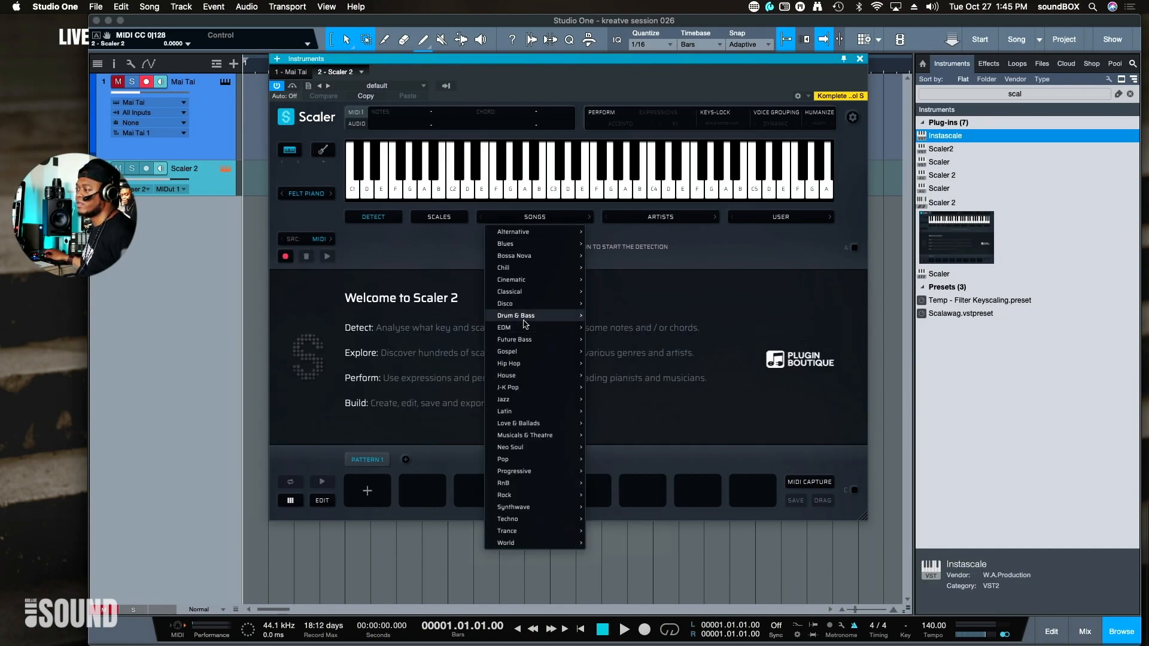
mouse_move(520, 328)
left_click(616, 345)
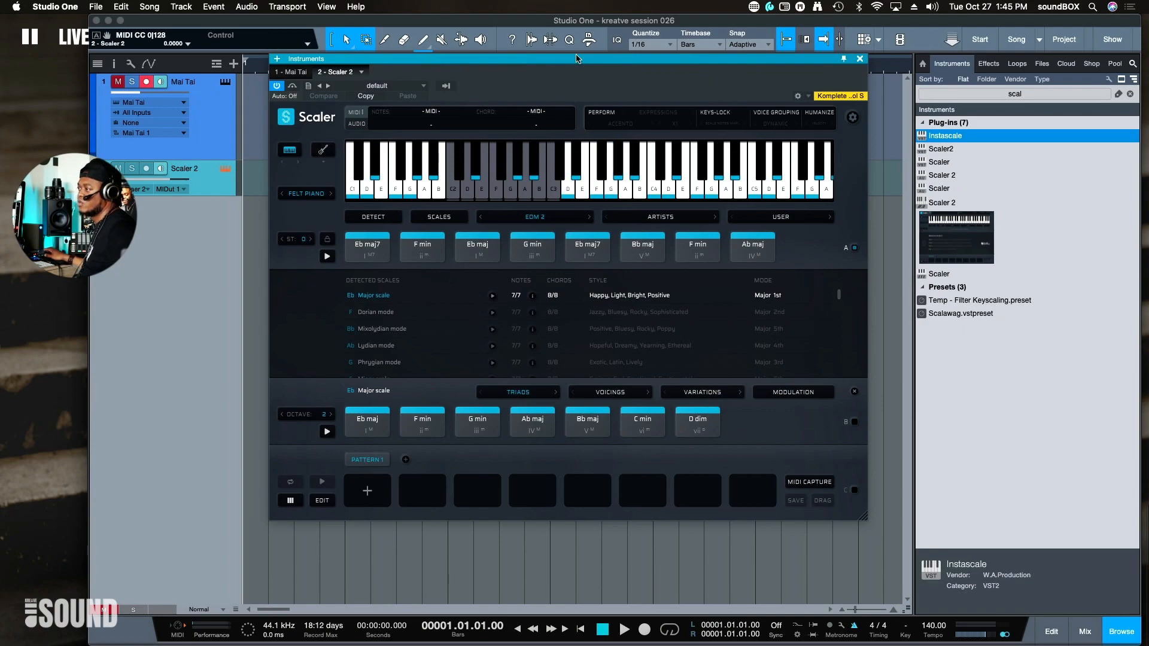
- Record the played chords with Scaler 2's MIDI Capture and place the captured MIDI on the Mai Tai track at bar 1
left_click_drag(578, 73, 591, 139)
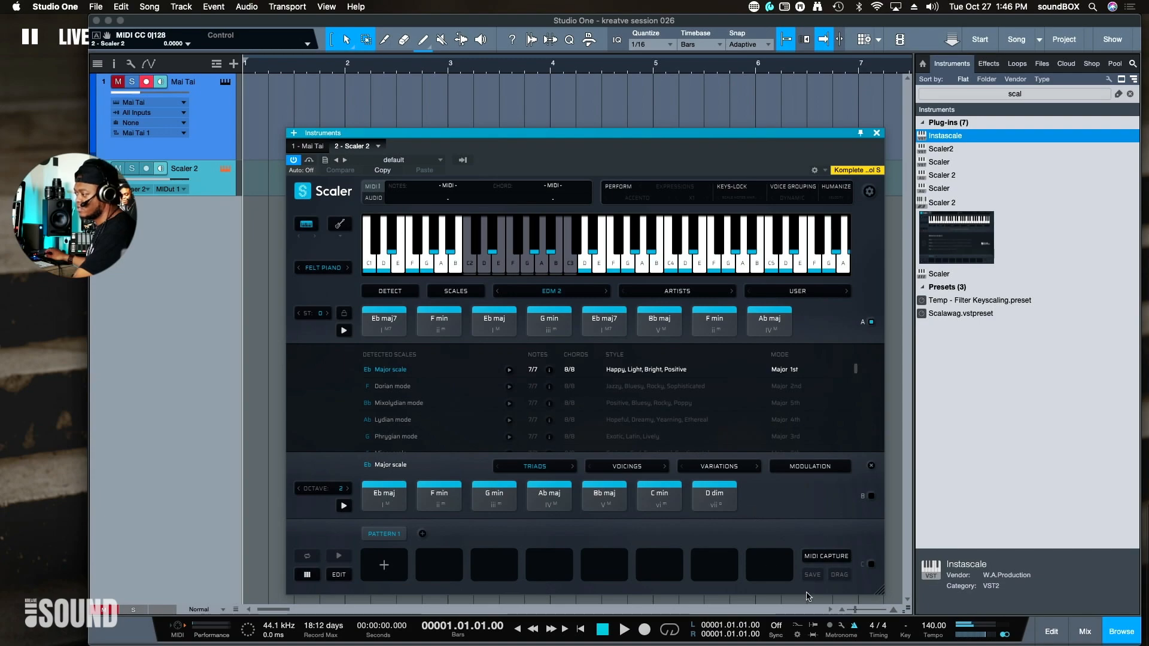
left_click(827, 556)
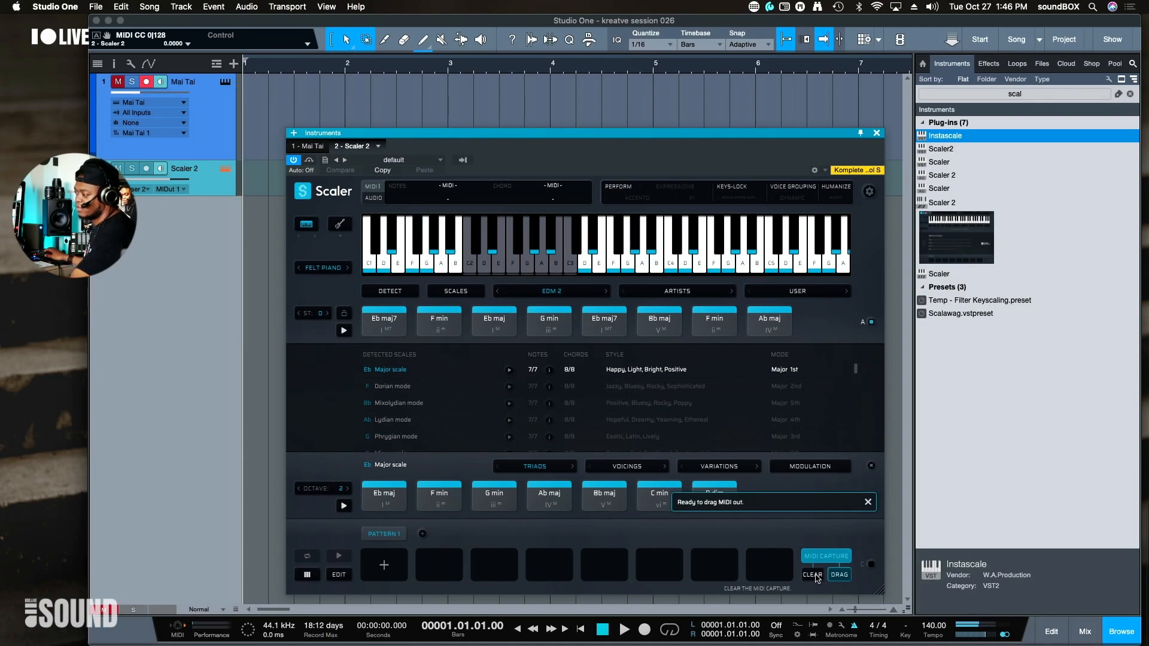
left_click(818, 577)
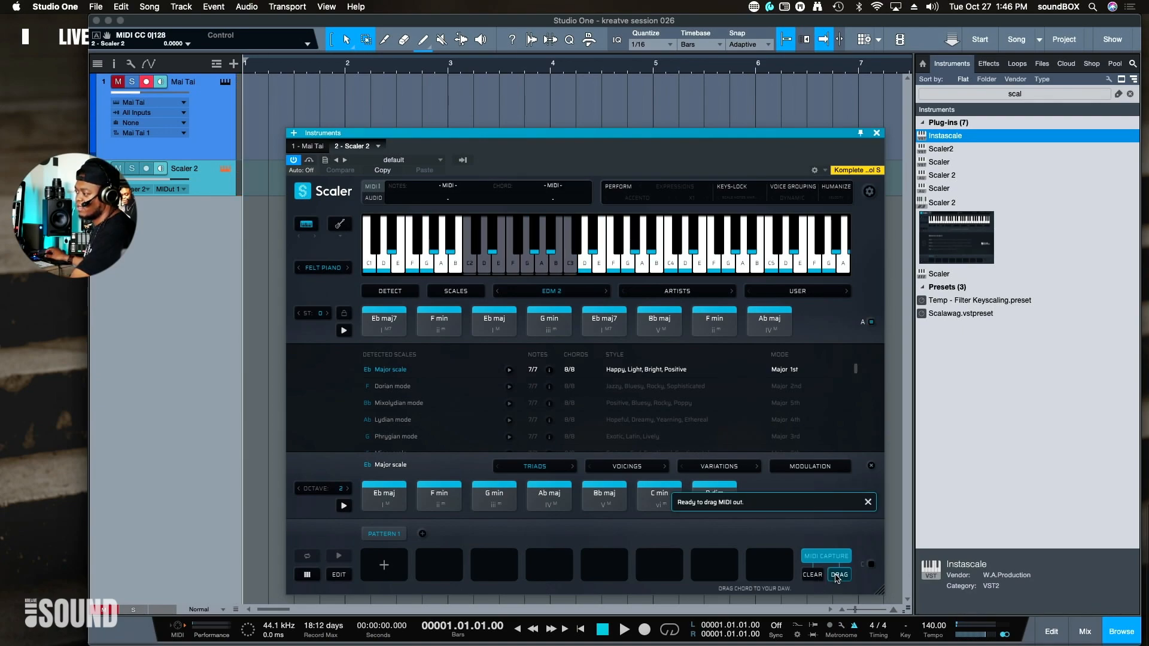
left_click_drag(837, 576, 262, 87)
left_click_drag(531, 133, 567, 309)
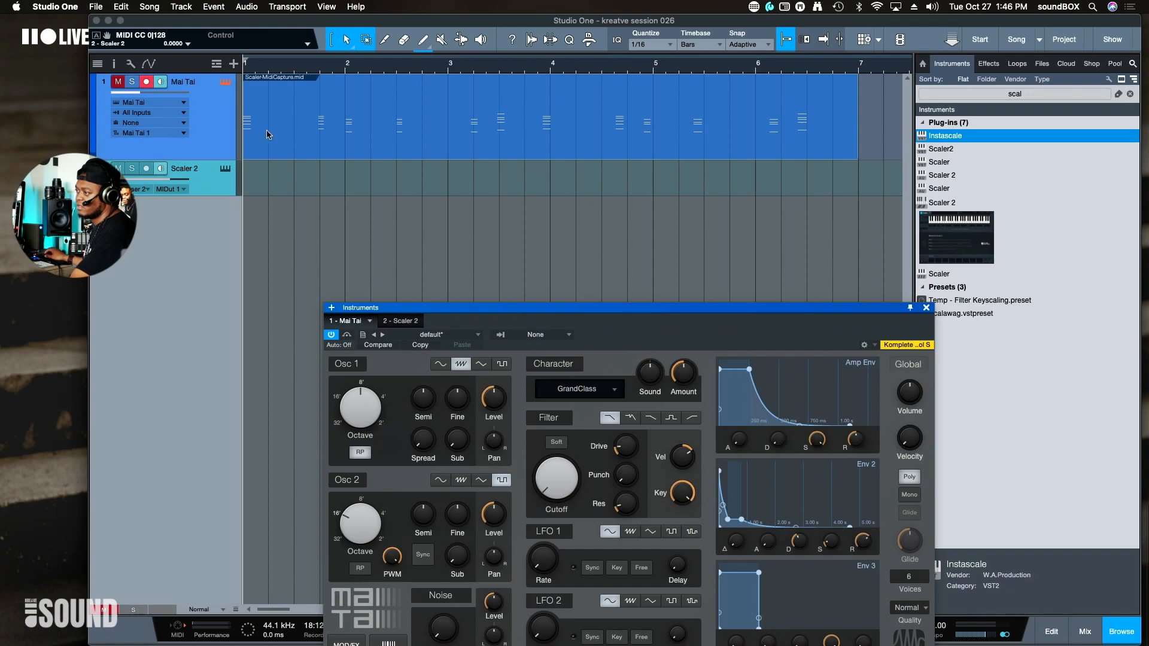
- Unmute the Mai Tai track and play back the captured chord clip
left_click(113, 83)
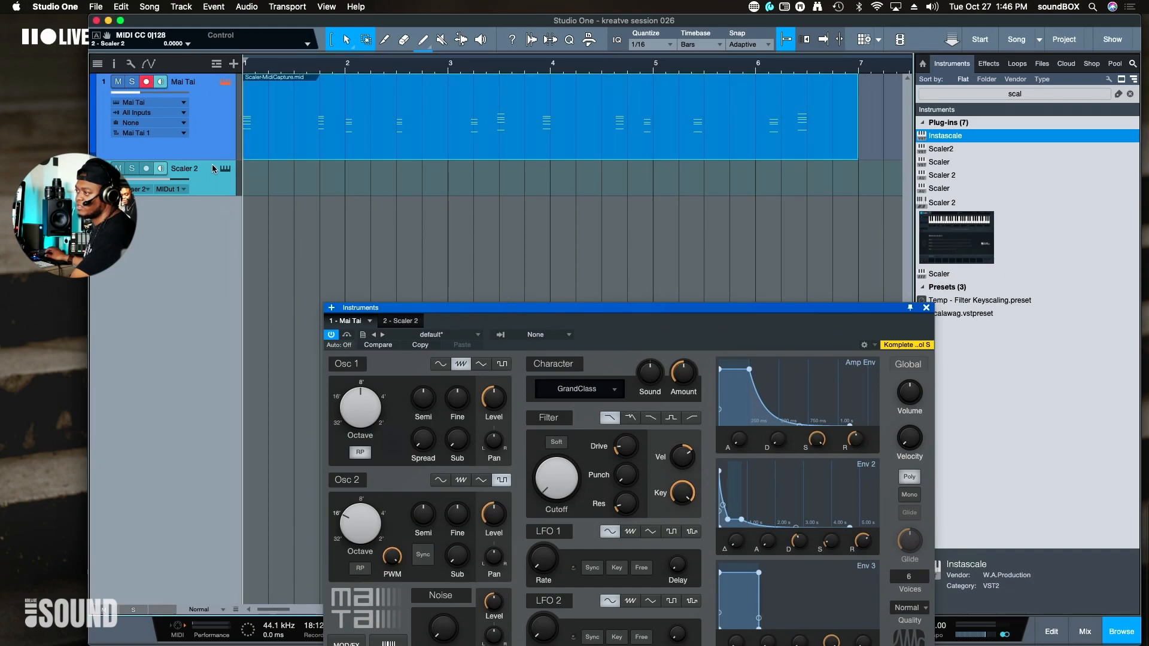
key("space")
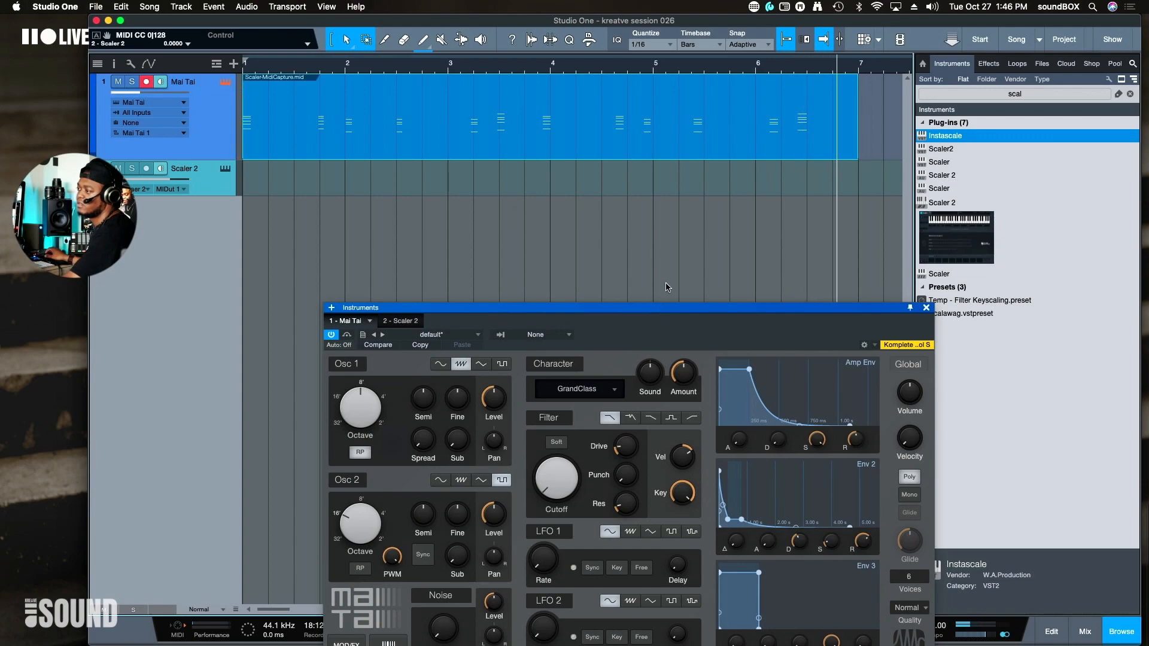
left_click(688, 249)
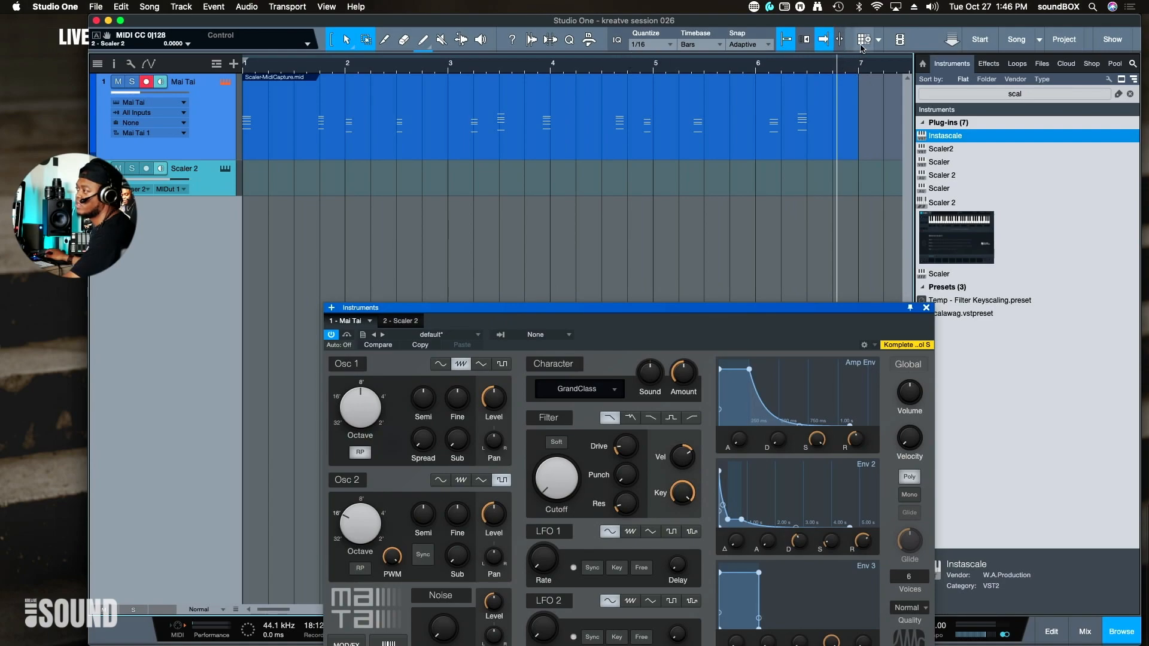
- Copy the ScalerMidiCapture.mid clip to bar 1 of the scratch pad and delete the original from the Mai Tai track
left_click(861, 43)
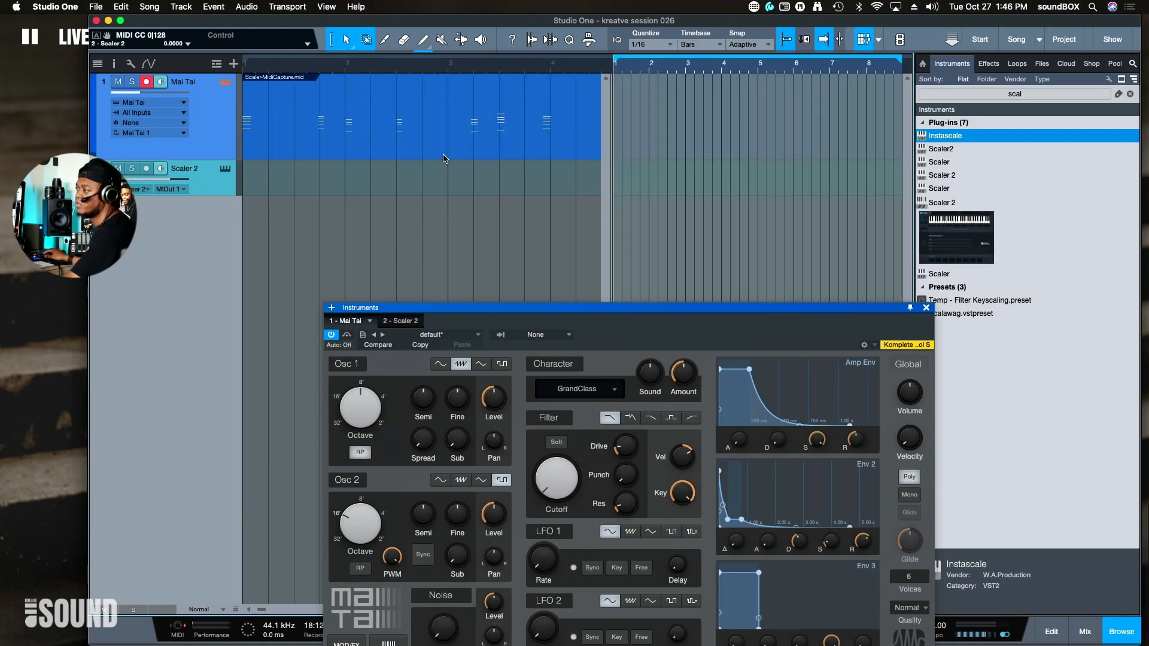
left_click_drag(443, 157, 681, 129)
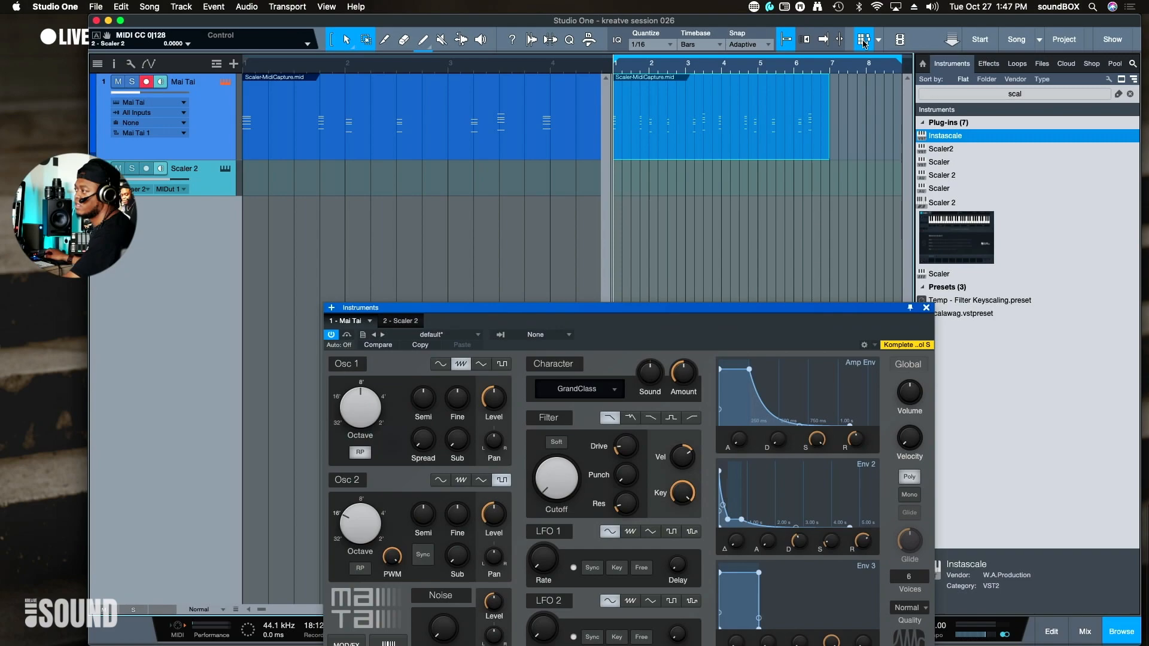
left_click(863, 39)
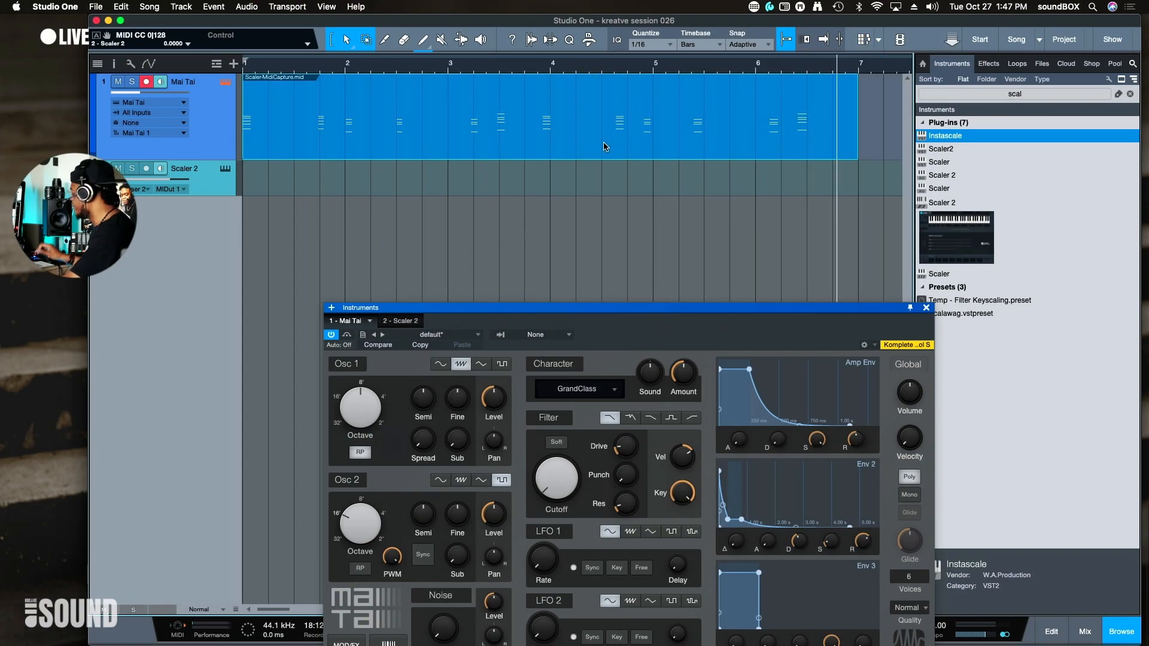
key("Delete")
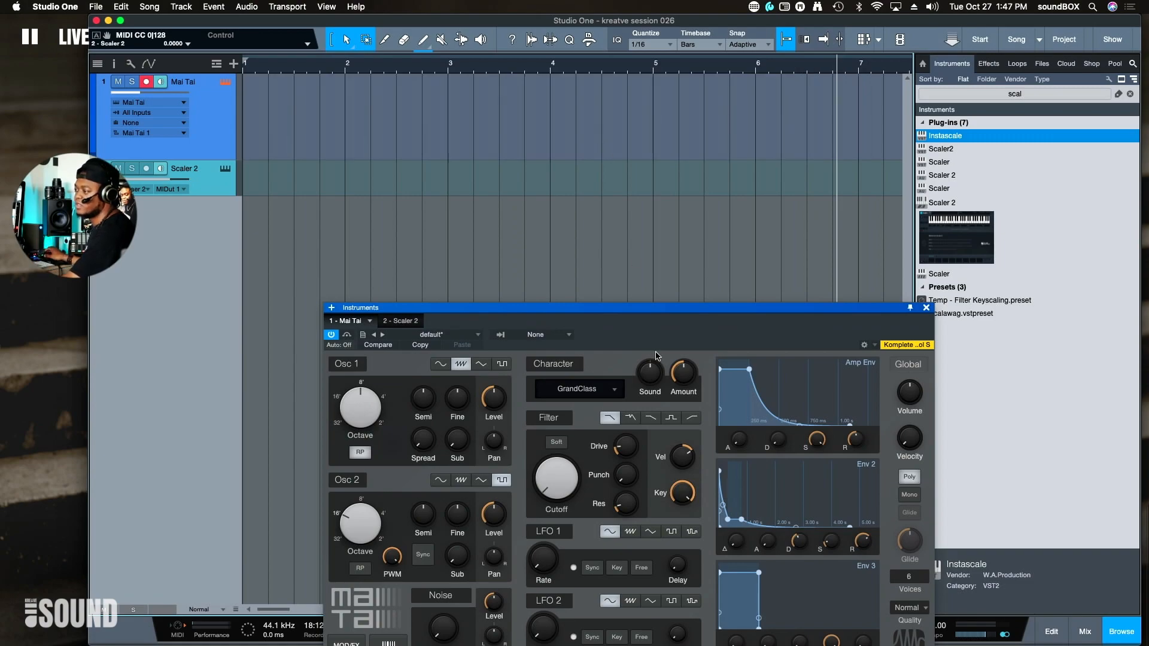
- Select the Scaler 2 track, bring up its instrument window, and load the EDM 3 song chord set
left_click_drag(636, 308, 762, 78)
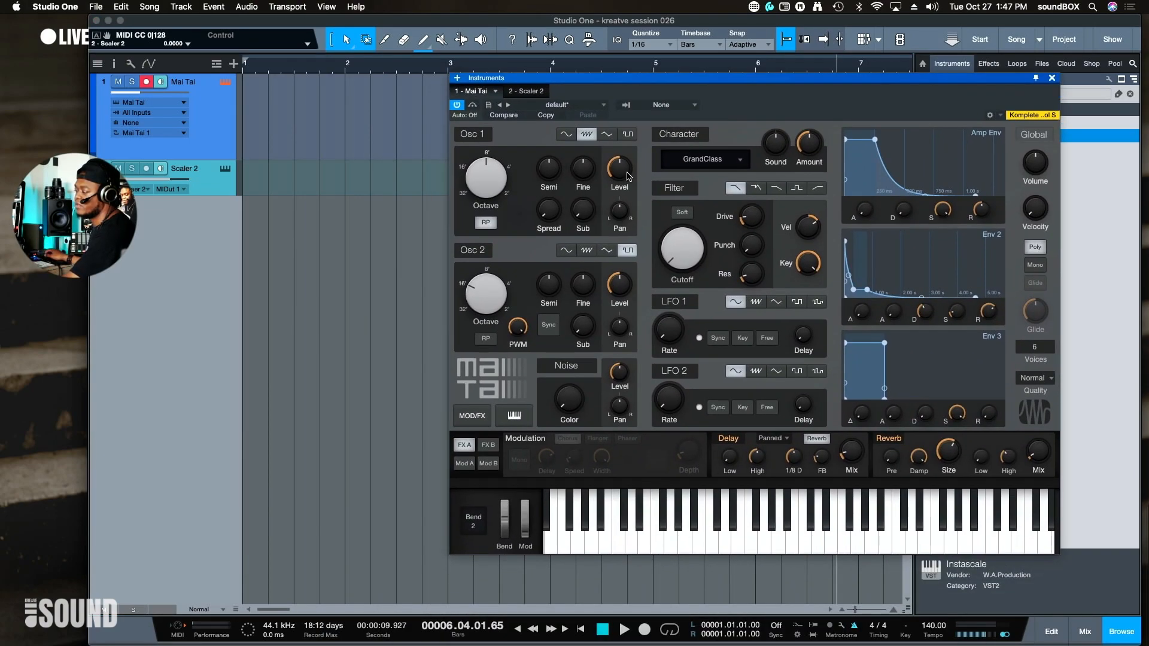
left_click(214, 183)
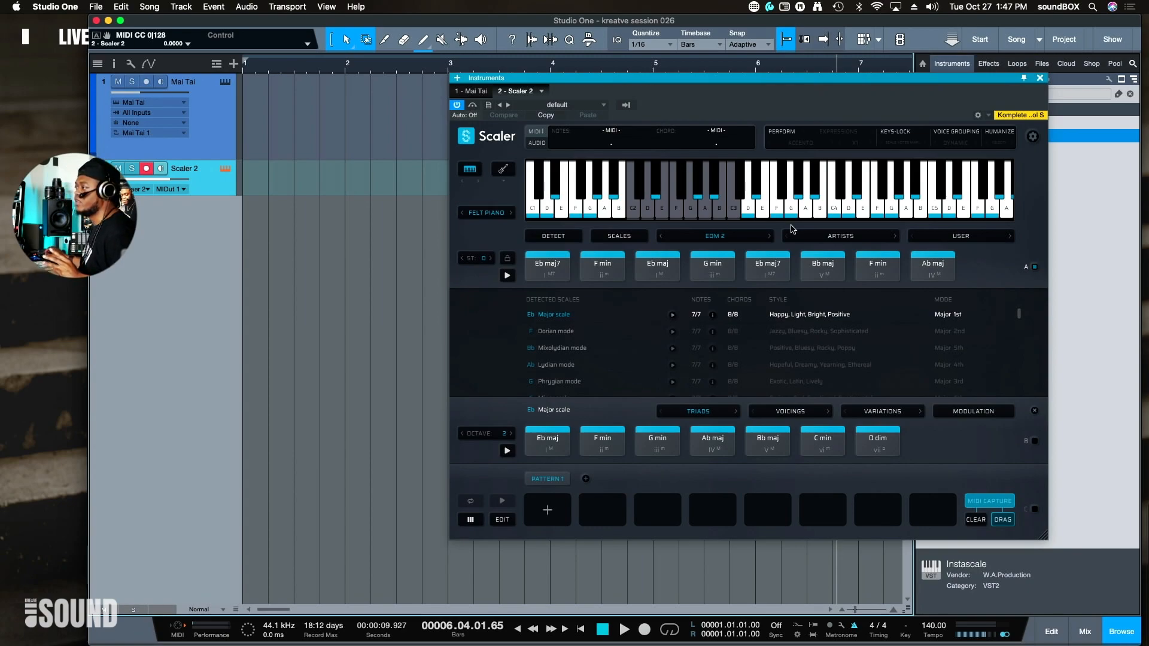
left_click_drag(712, 87, 736, 125)
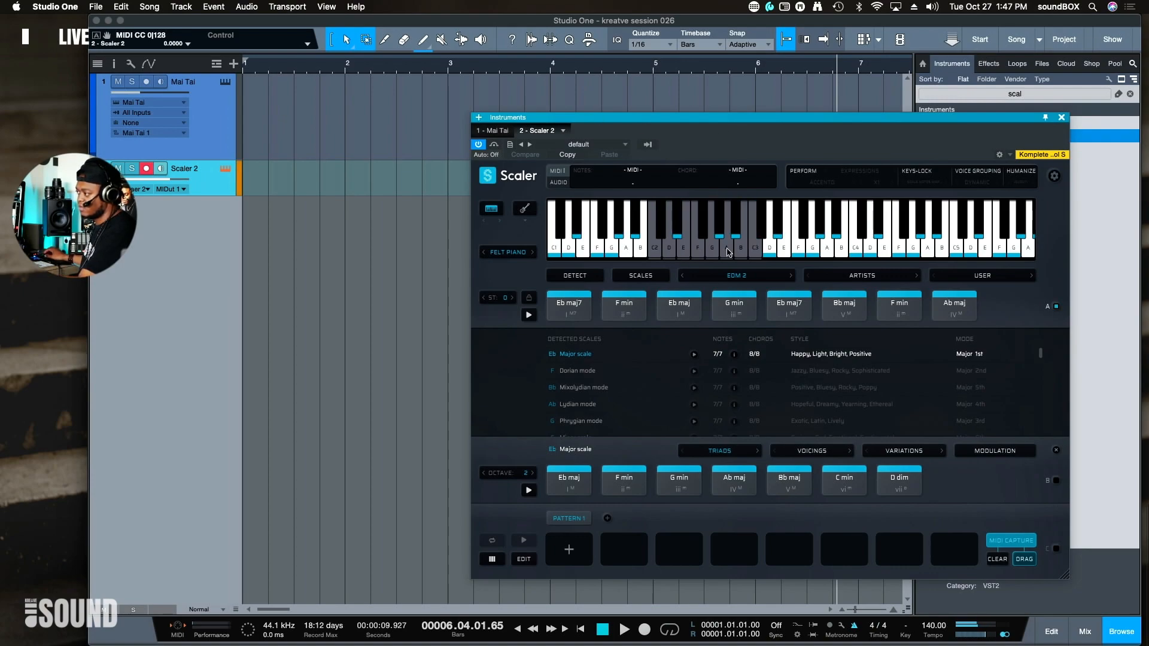
left_click(792, 277)
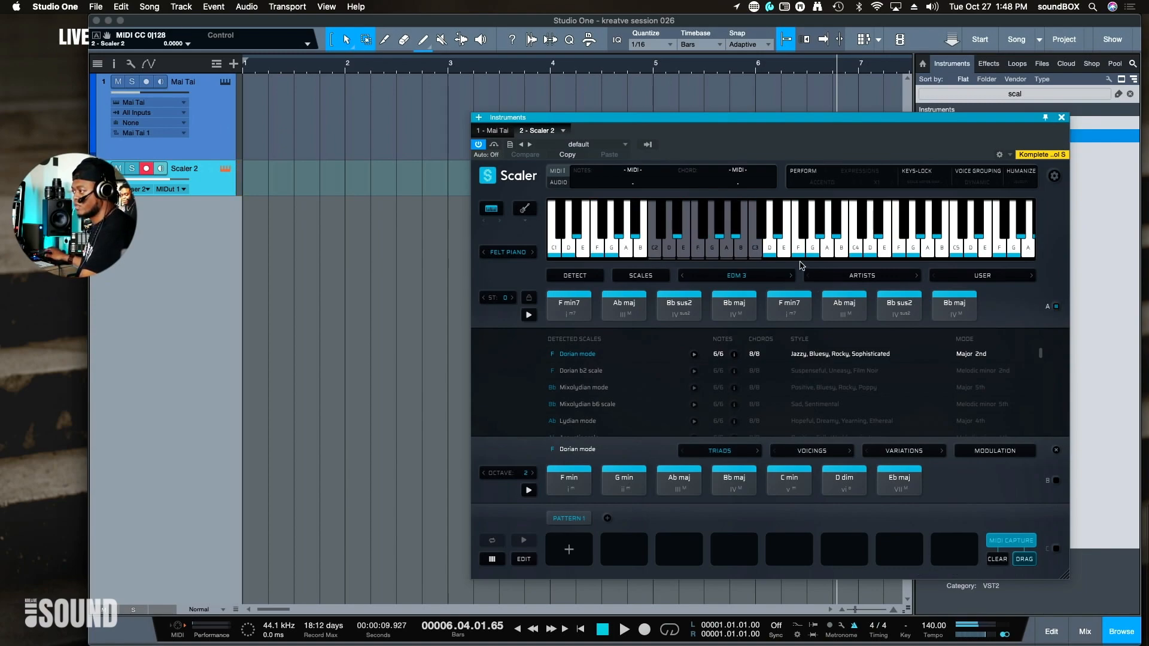
- Return the playhead to the song start and close the Scaler 2 instrument window
left_click_drag(729, 126, 755, 251)
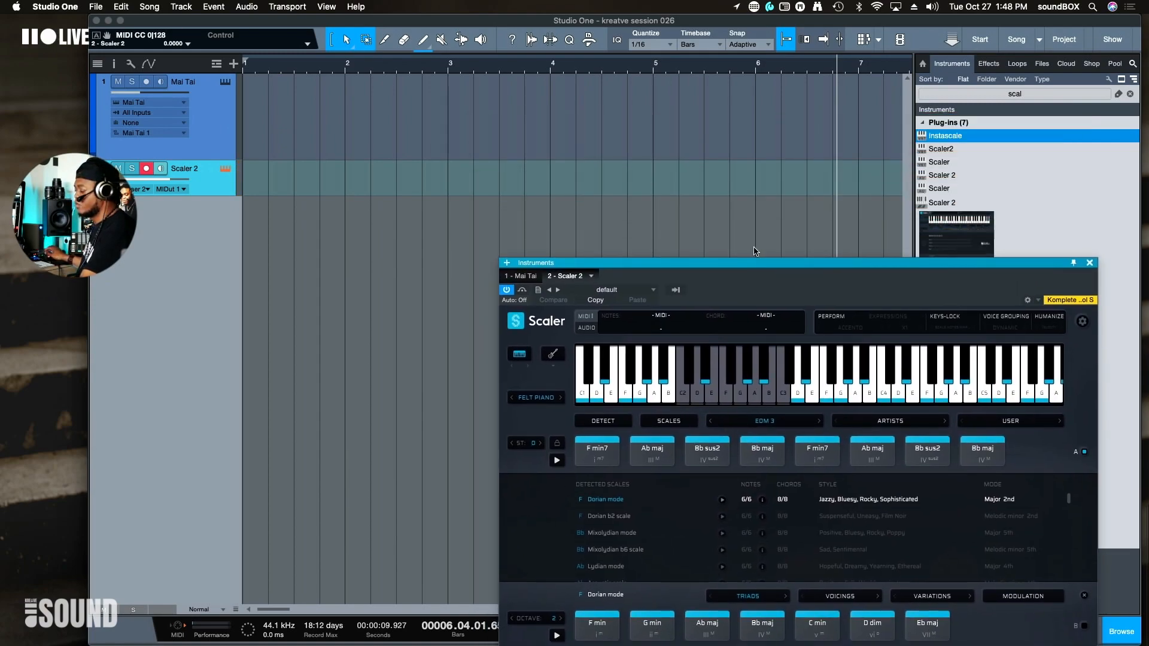
key("space")
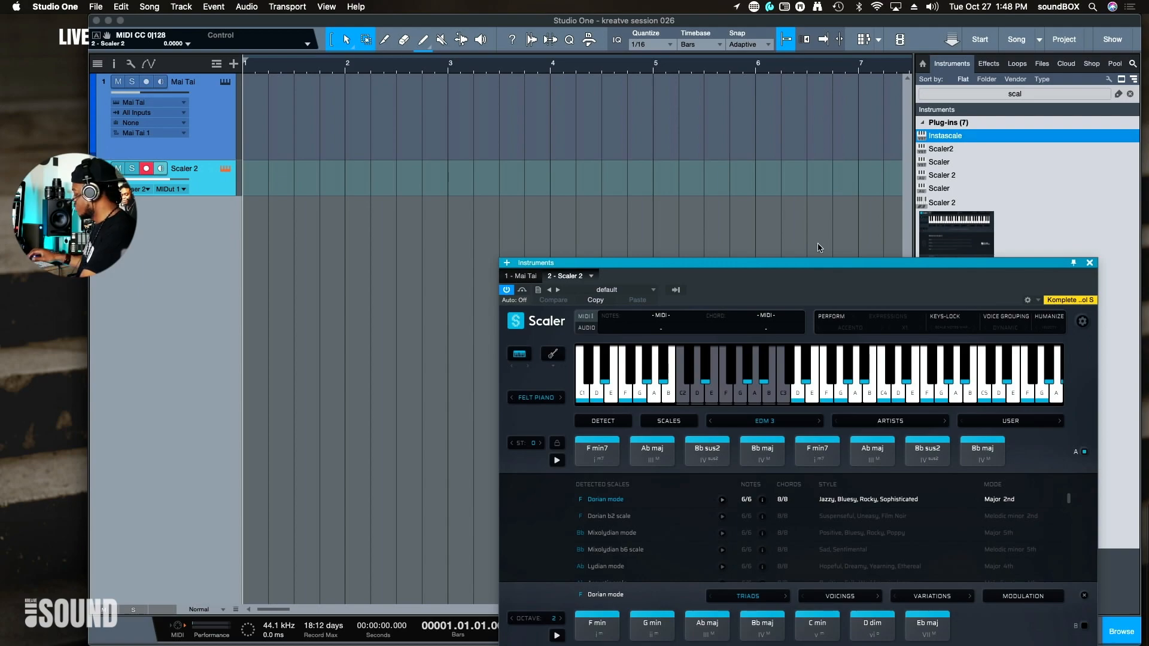
key("F11")
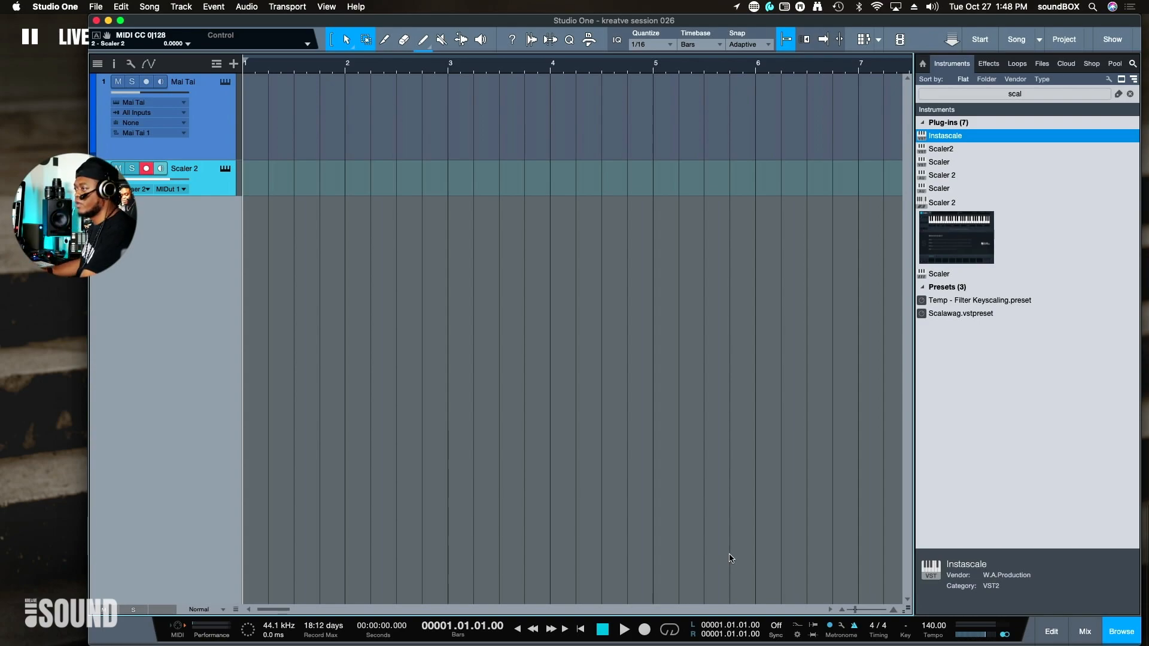
- Check the song tempo with a short playback, set it to 100 BPM, and return the playhead to the song start
key("space")
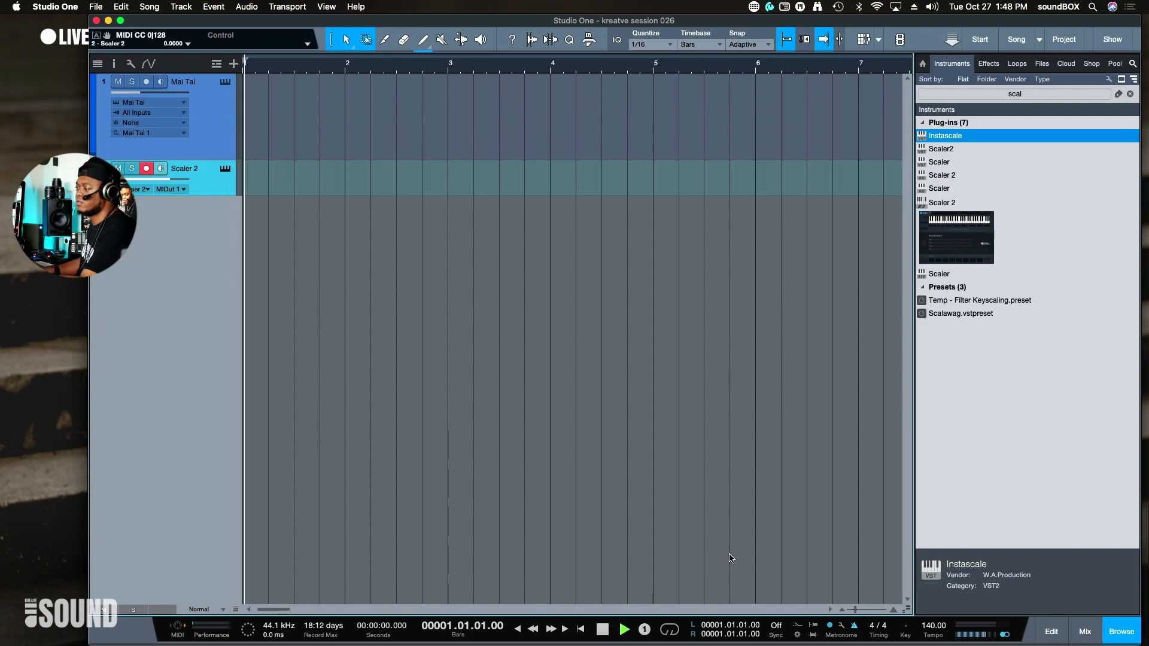
key("space")
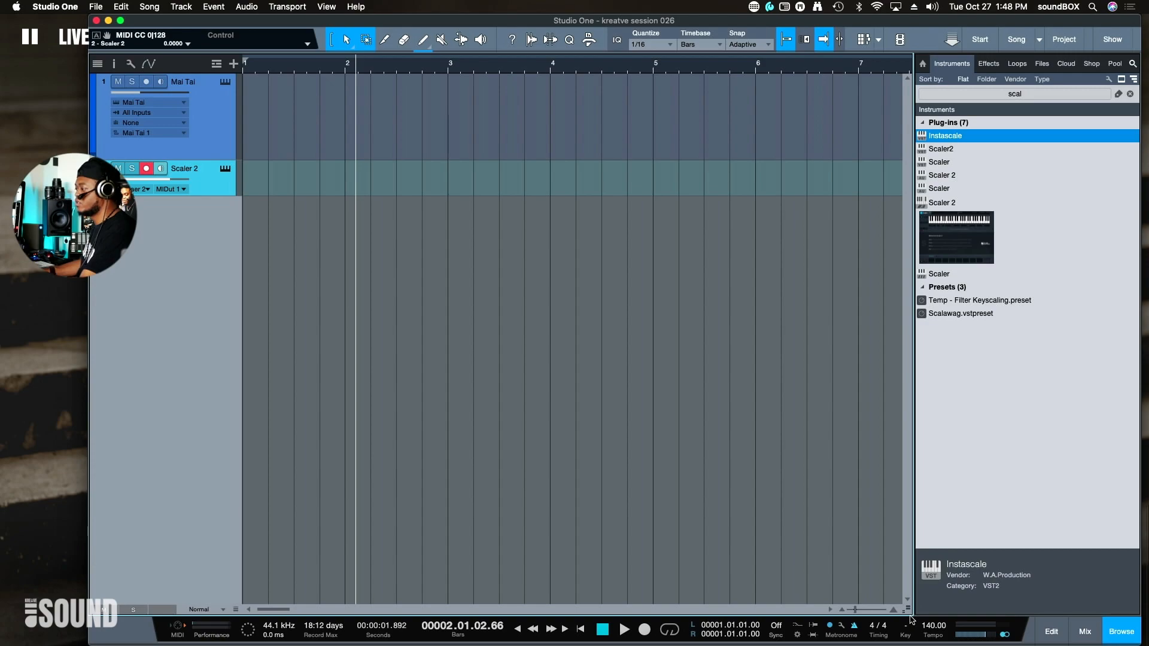
key("super+z")
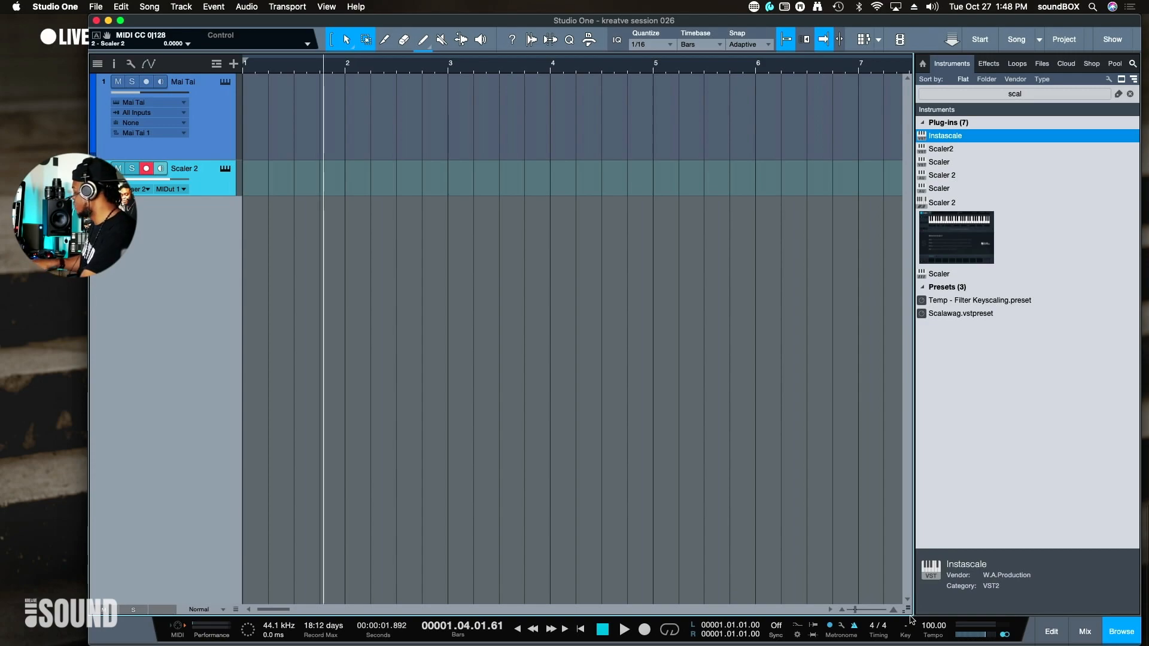
key("comma")
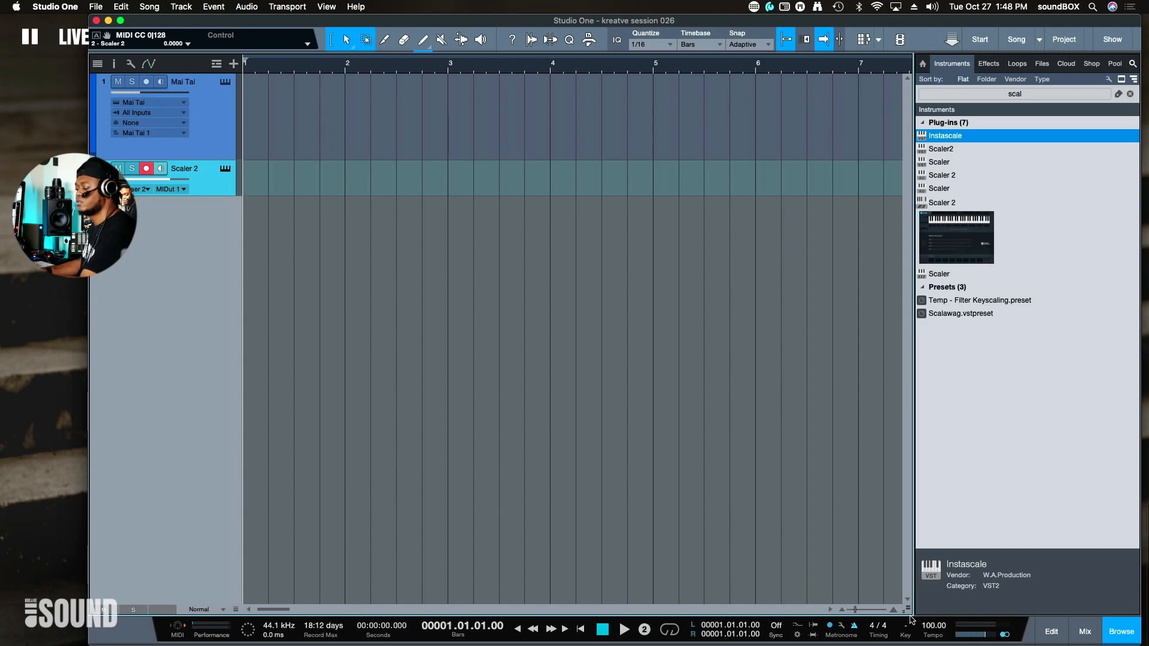
- Record trigger notes on the Scaler 2 track from bar 1 to just past bar 5, and play back the take
key("KP_Multiply")
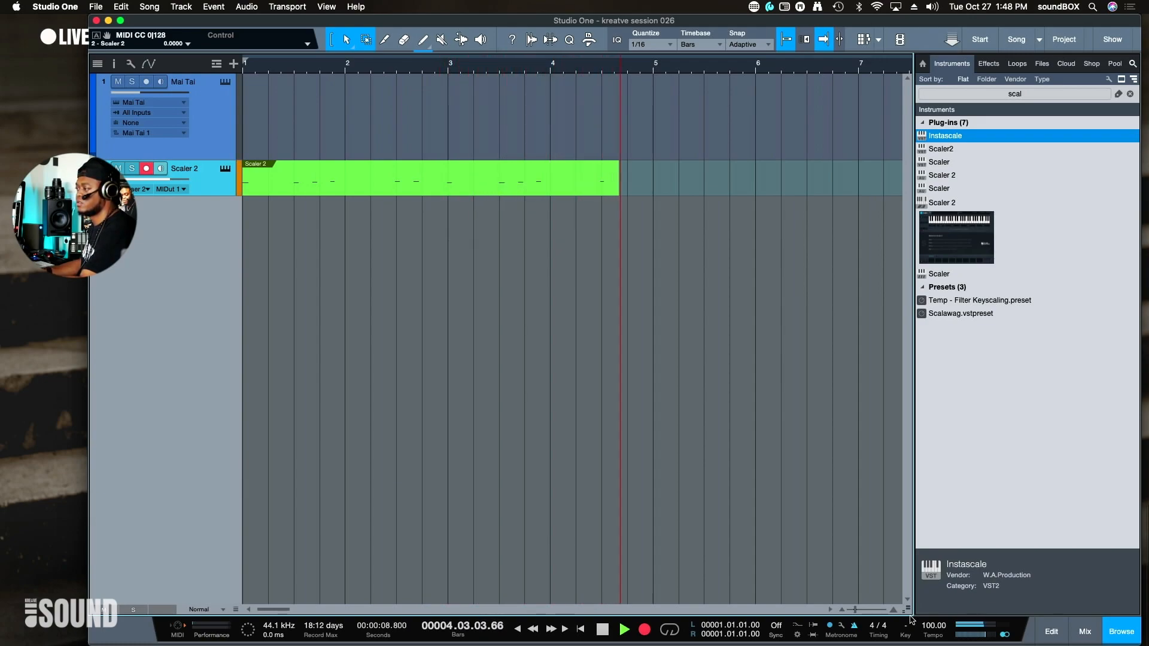
key("space")
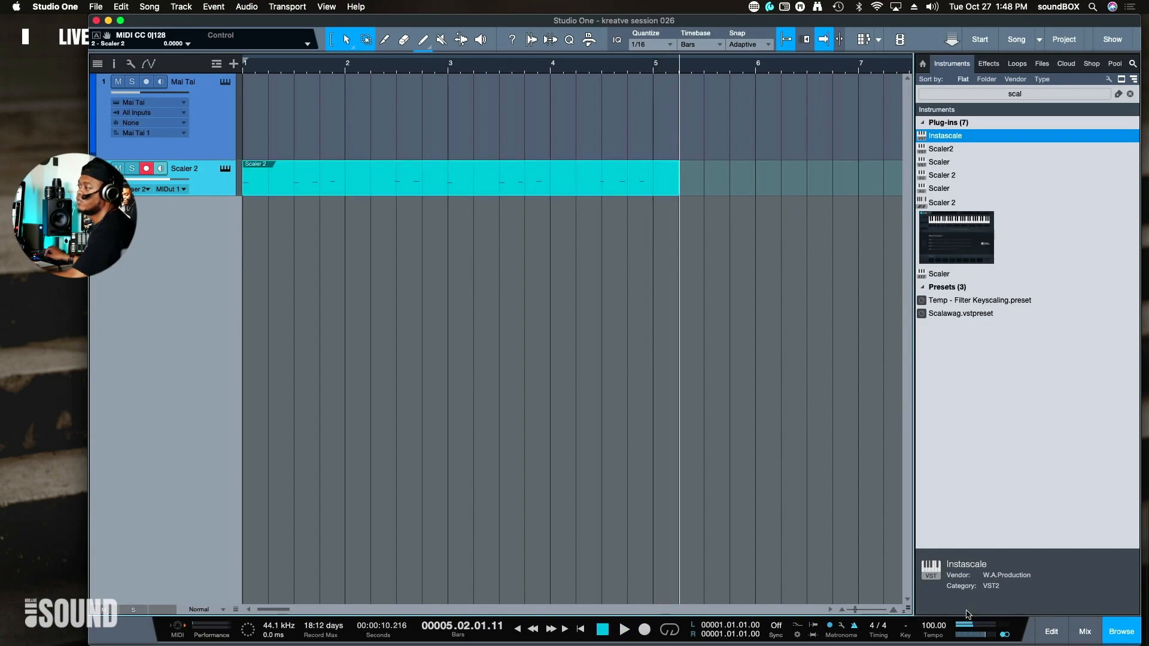
key("comma")
key("space")
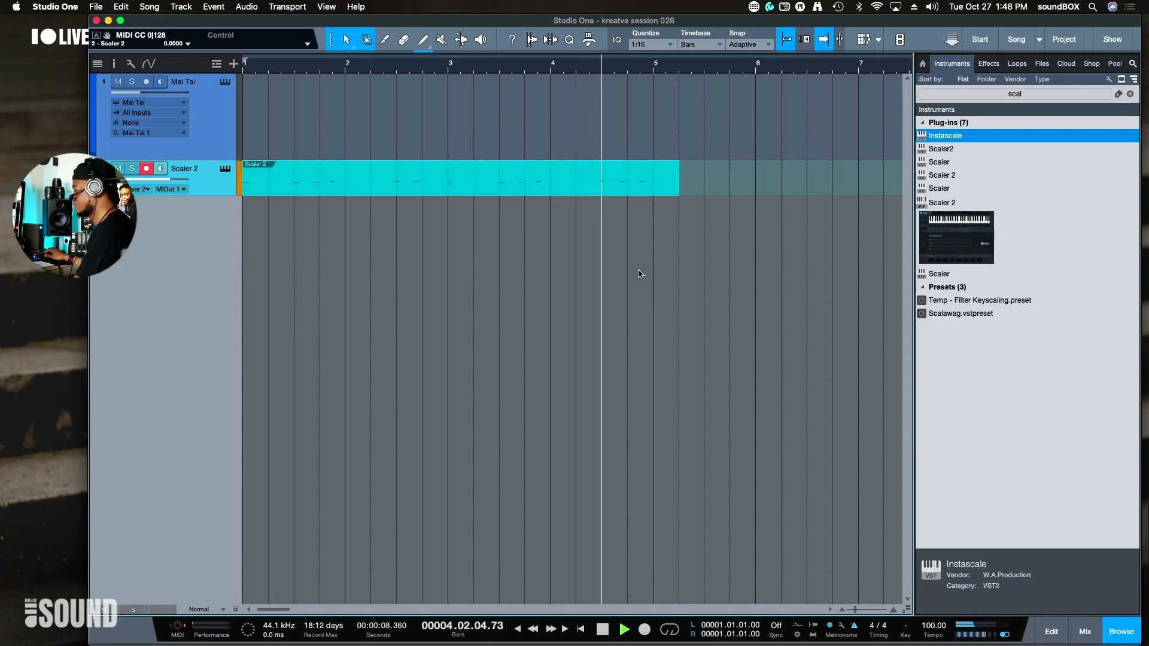
- Bring up the Scaler 2 instrument window and show all notes of the recorded clip in the note editor beside it
key("F11")
left_click_drag(687, 266, 655, 229)
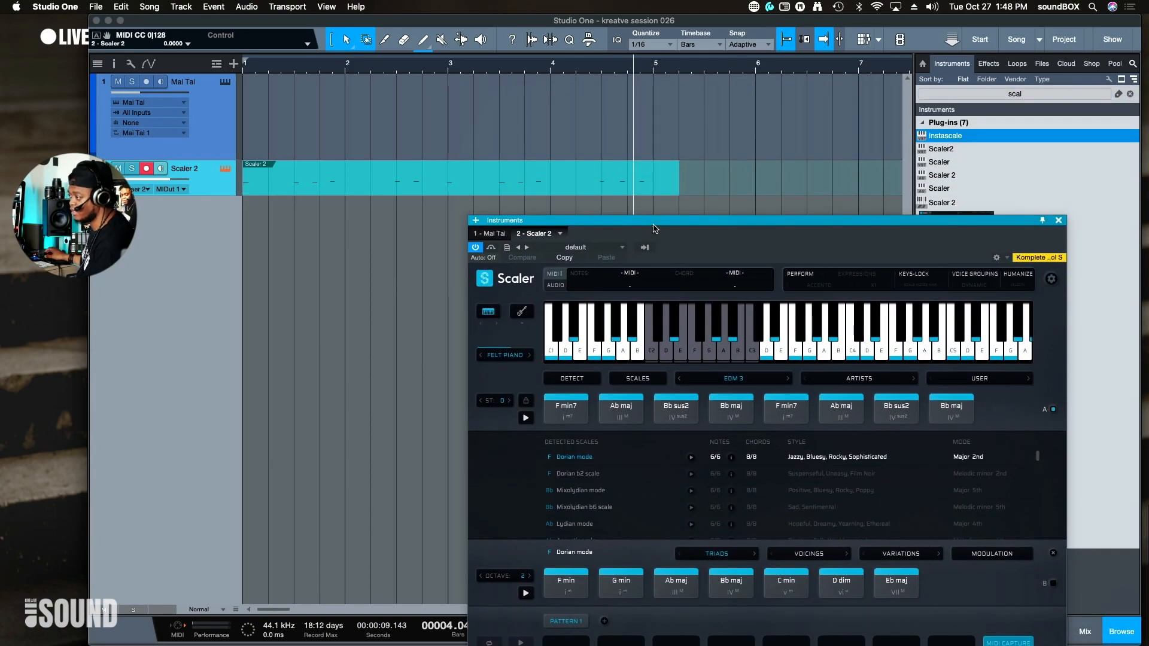
double_click(444, 188)
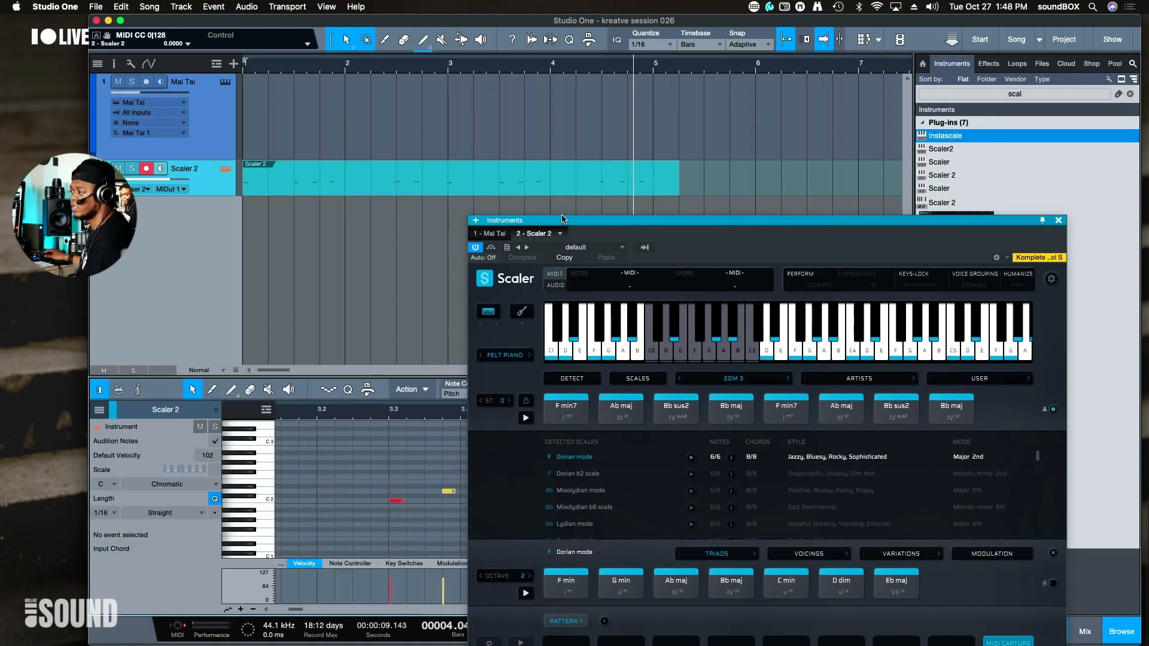
left_click_drag(563, 219, 931, 145)
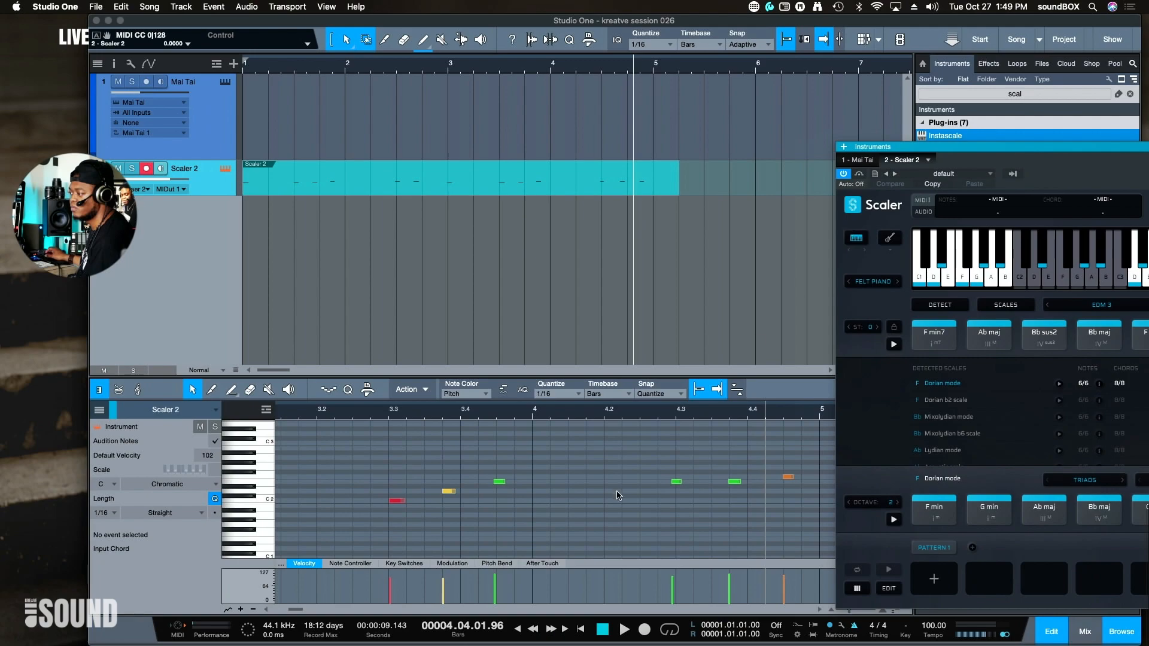
key("w")
key("w")
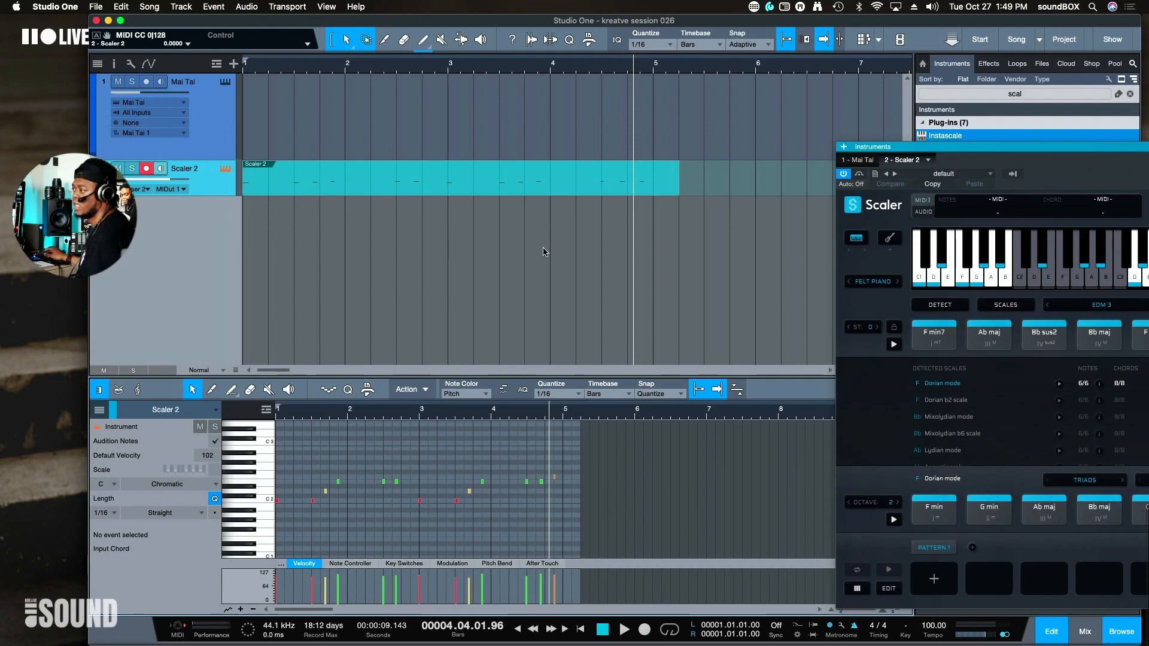
- Audition the recorded clip on the Mai Tai track from the song start, and return it to the Scaler 2 track
left_click_drag(960, 158, 768, 166)
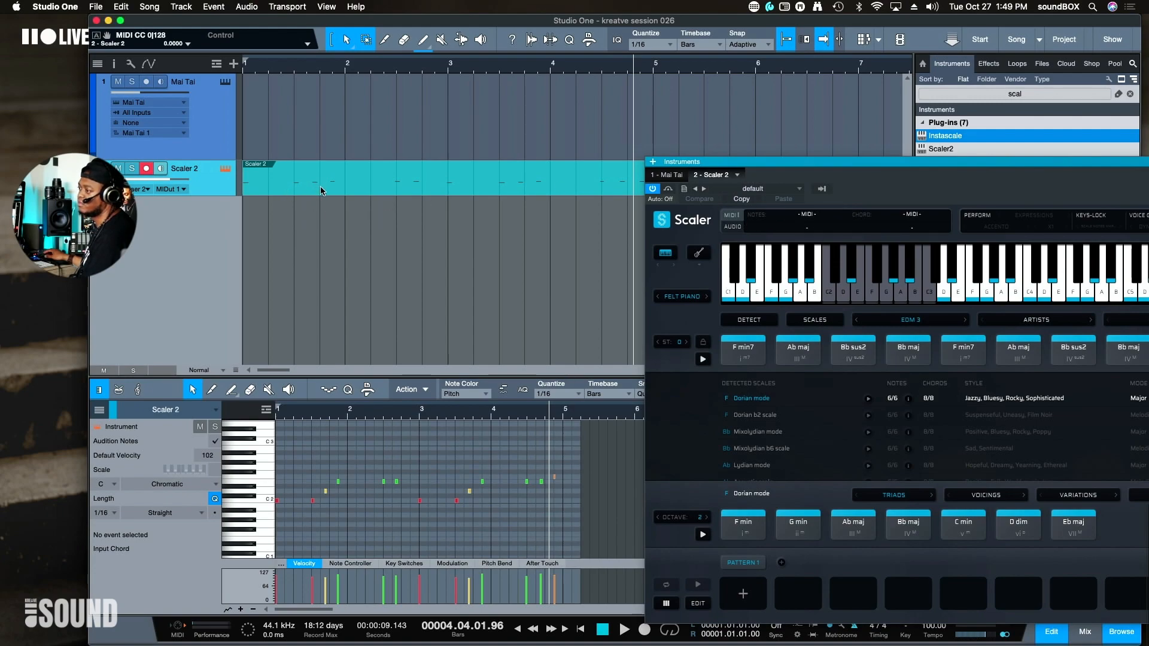
left_click_drag(314, 186, 315, 113)
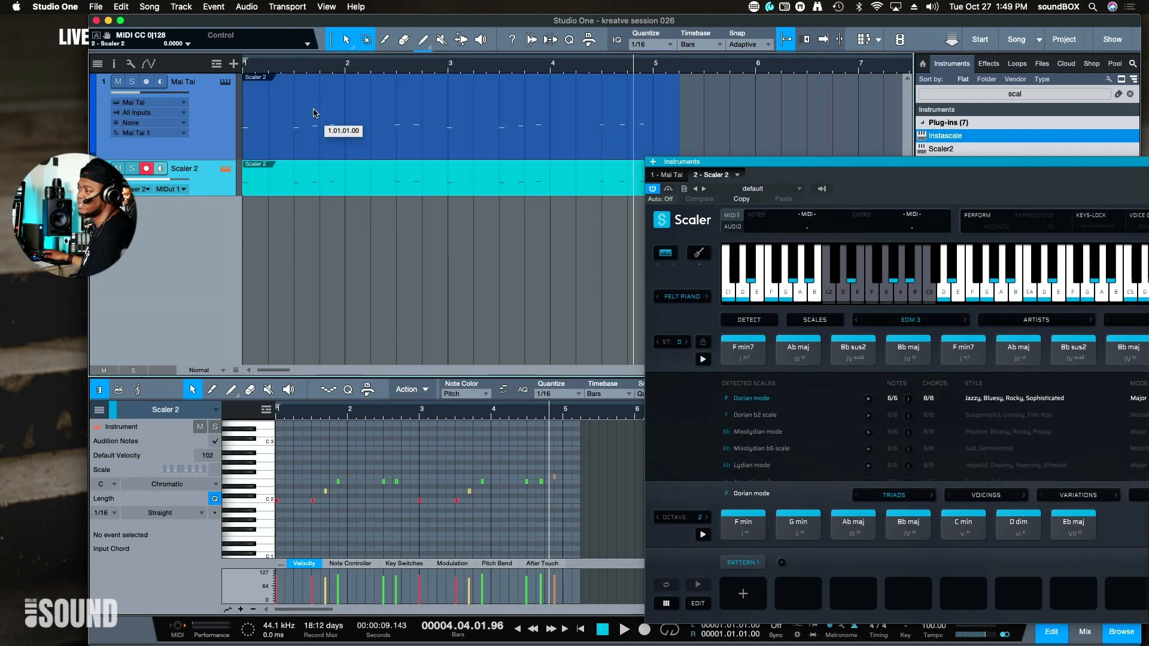
left_click(244, 68)
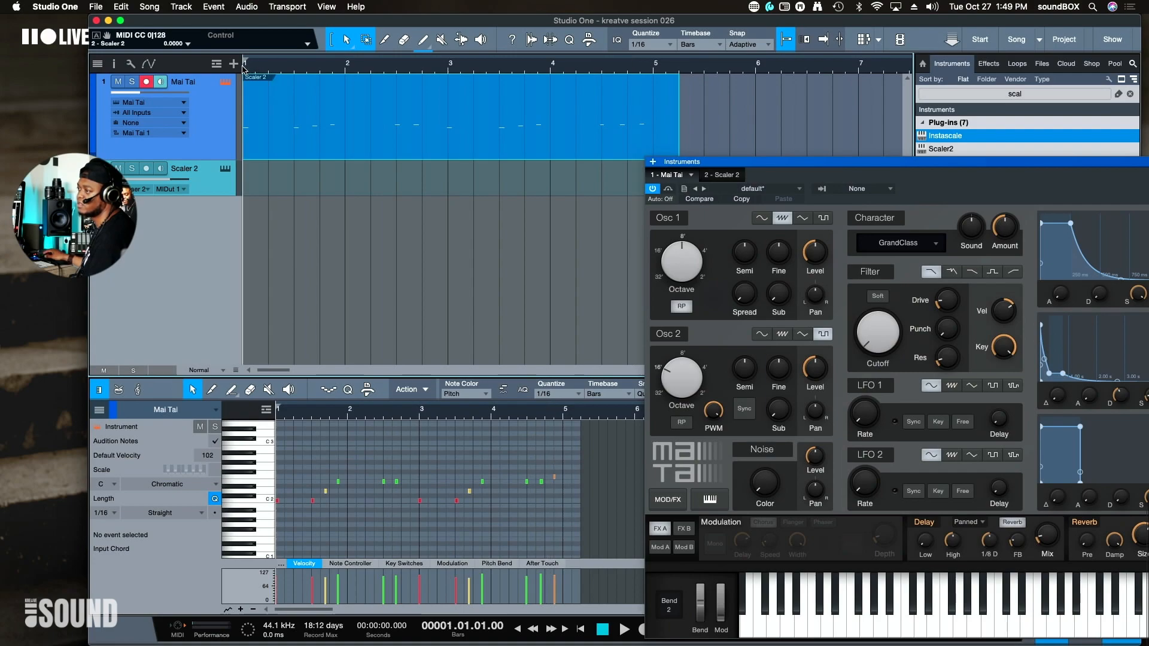
key("space")
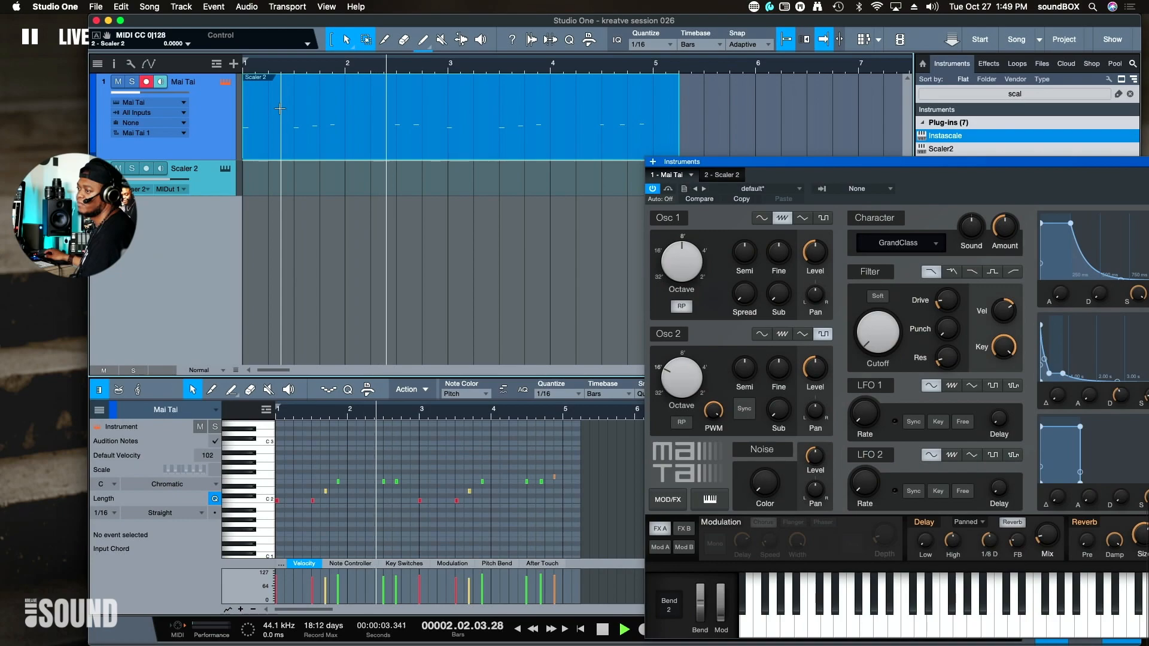
key("space")
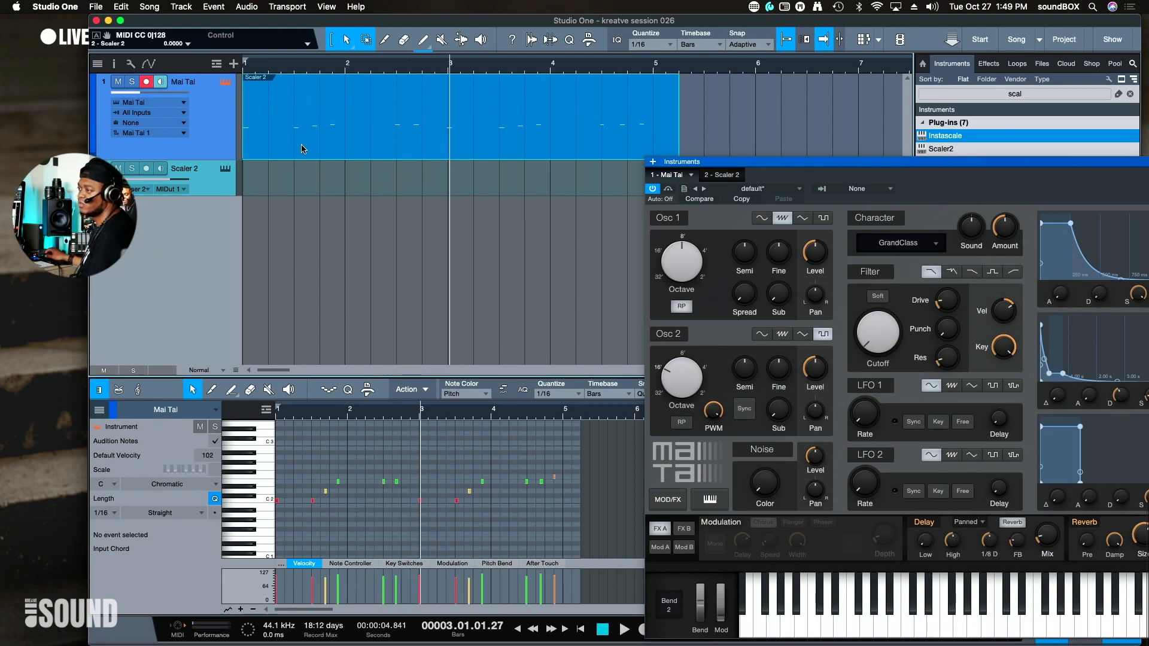
left_click(308, 177)
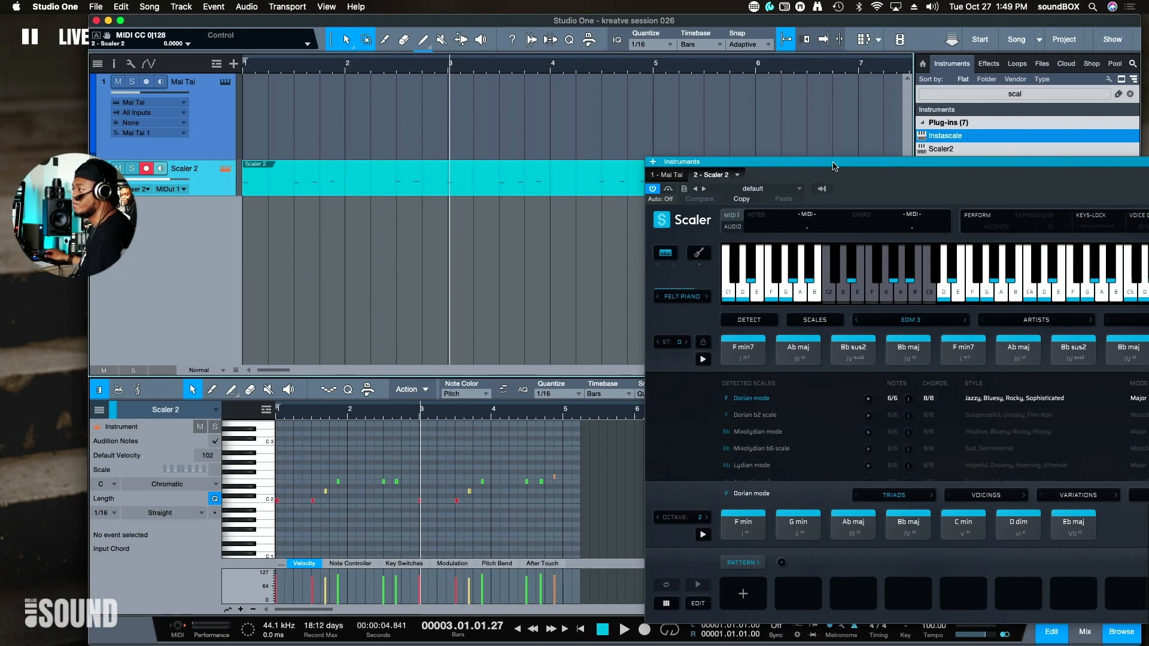
- Set the Mai Tai track's MIDI input to Scaler 2 and move the instrument window clear of the arrangement
left_click_drag(835, 166, 714, 106)
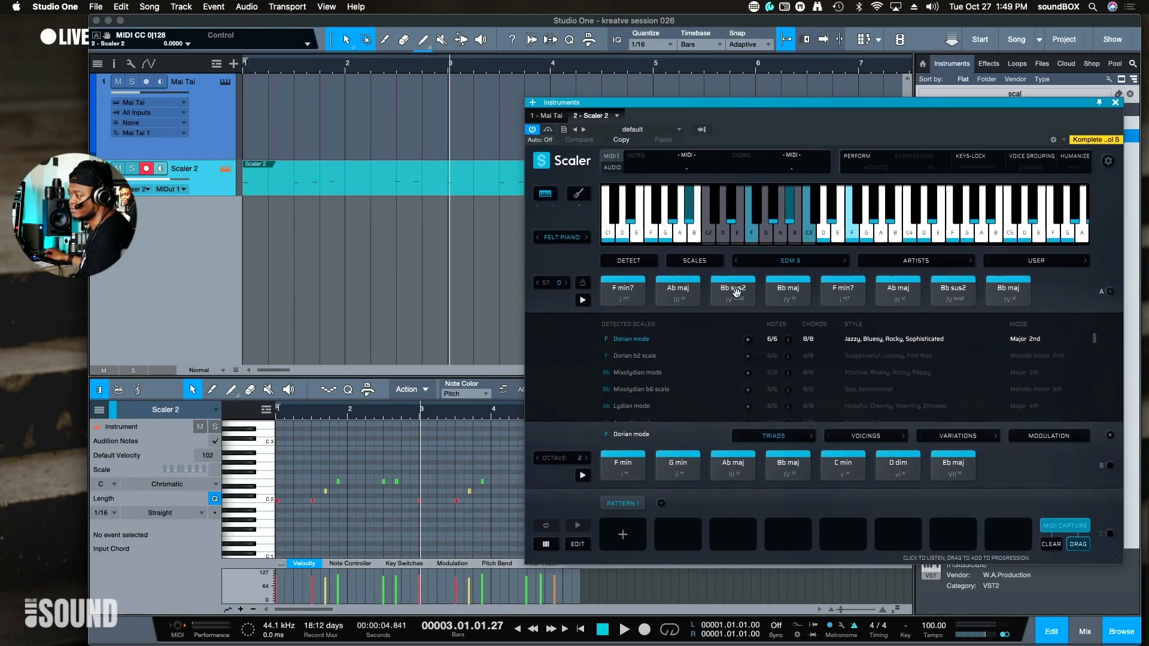
left_click(382, 190)
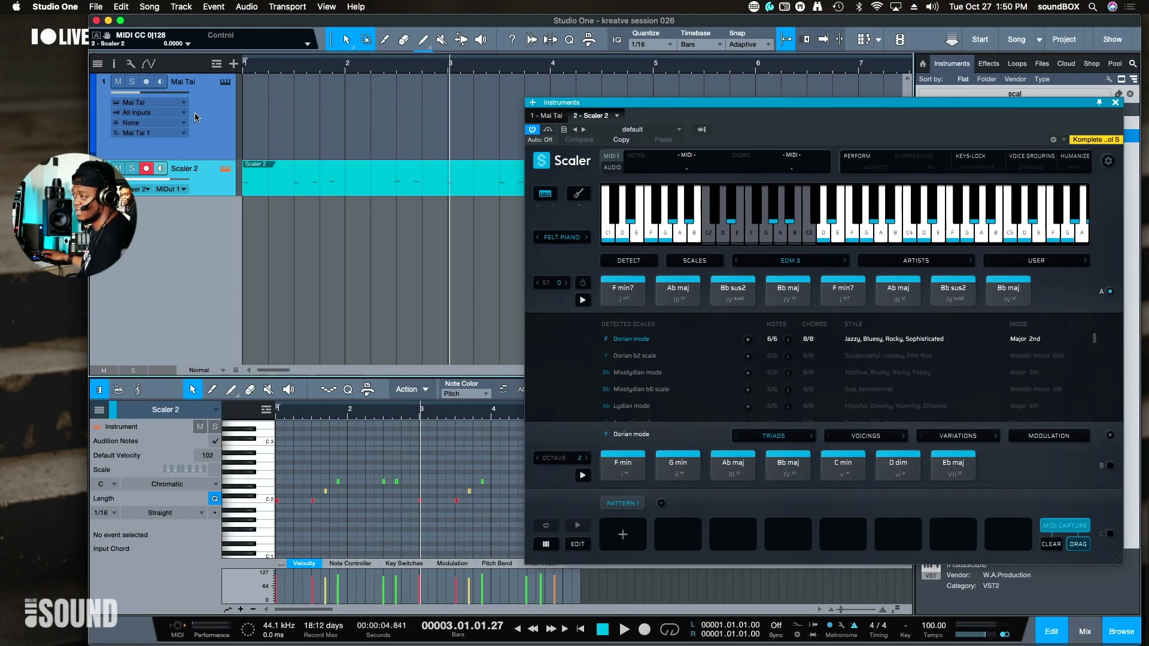
left_click(206, 131)
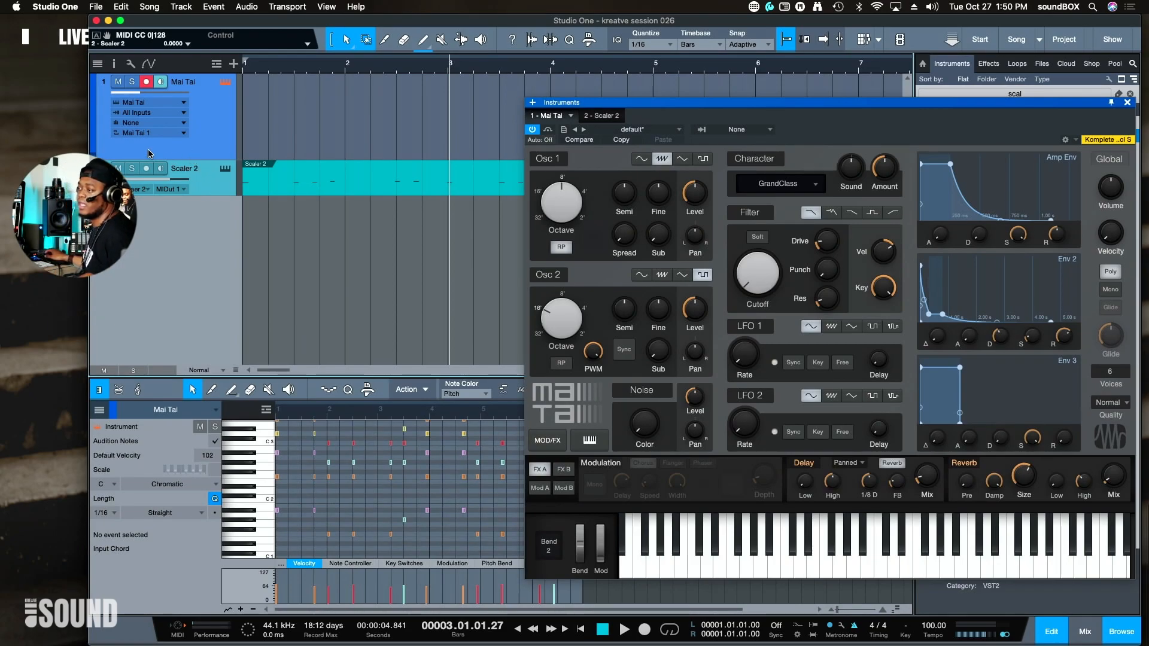
mouse_move(219, 159)
left_mouse_down()
mouse_move(220, 104)
mouse_move(207, 113)
mouse_move(209, 155)
left_mouse_up()
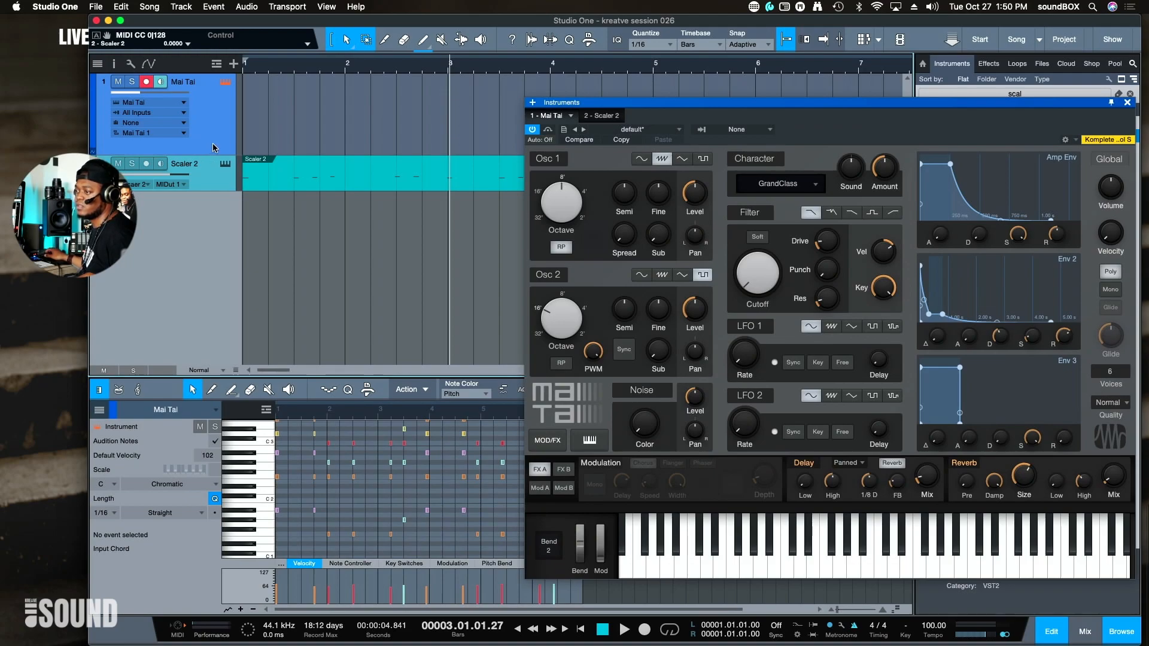
left_click(154, 114)
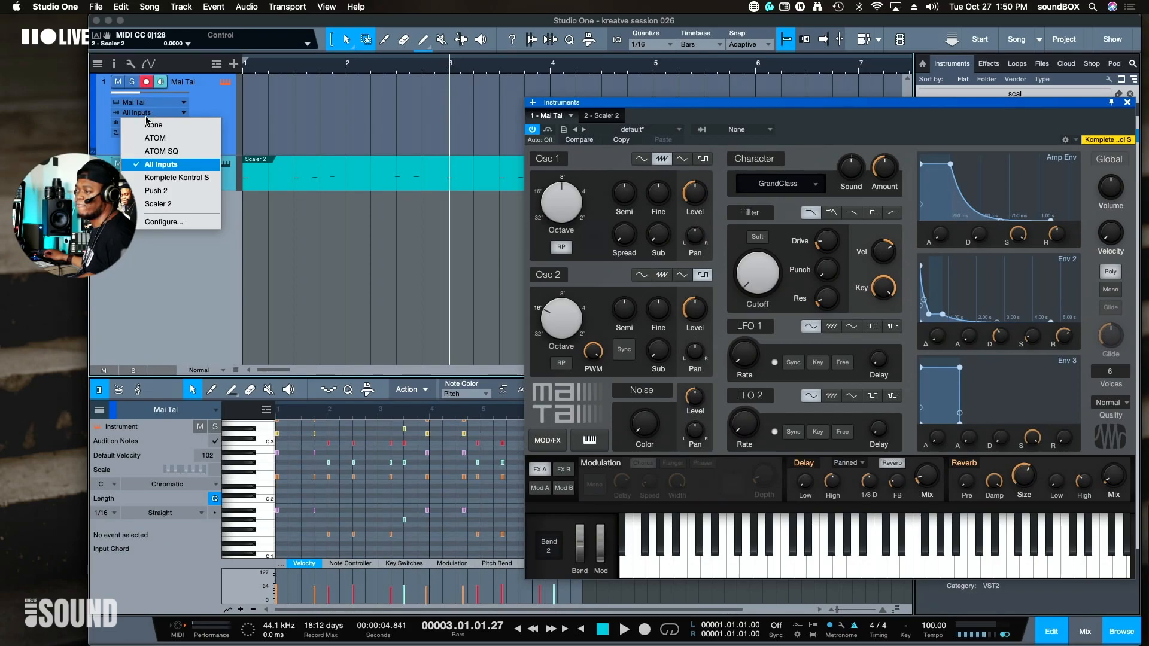
left_click(170, 205)
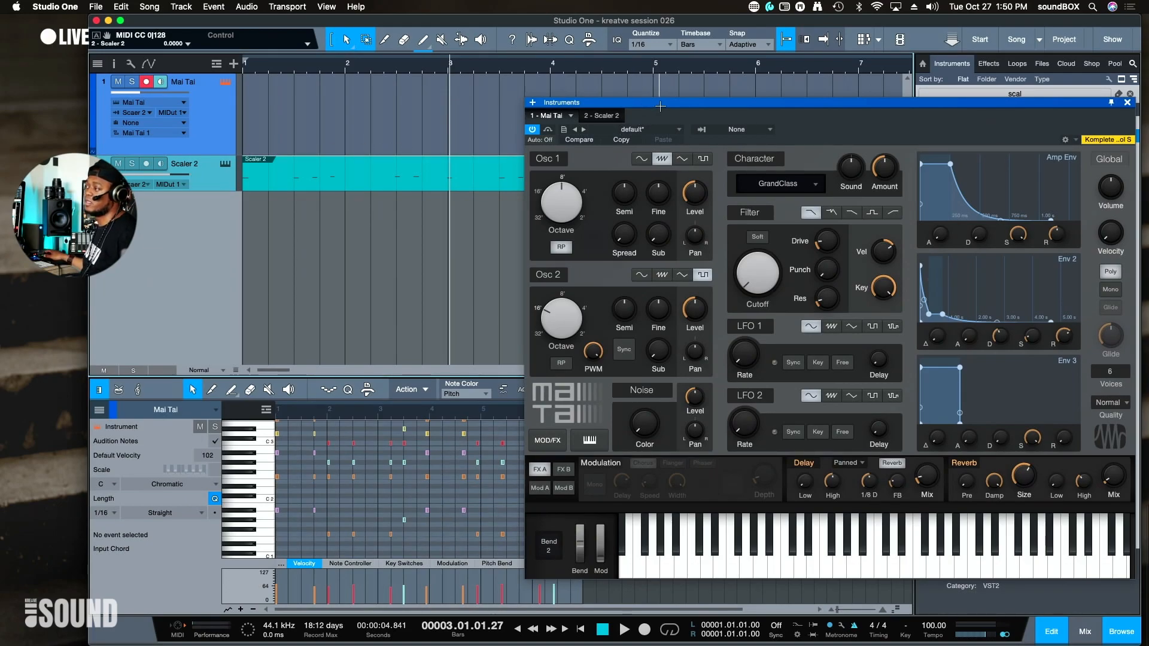
left_click_drag(662, 108, 596, 244)
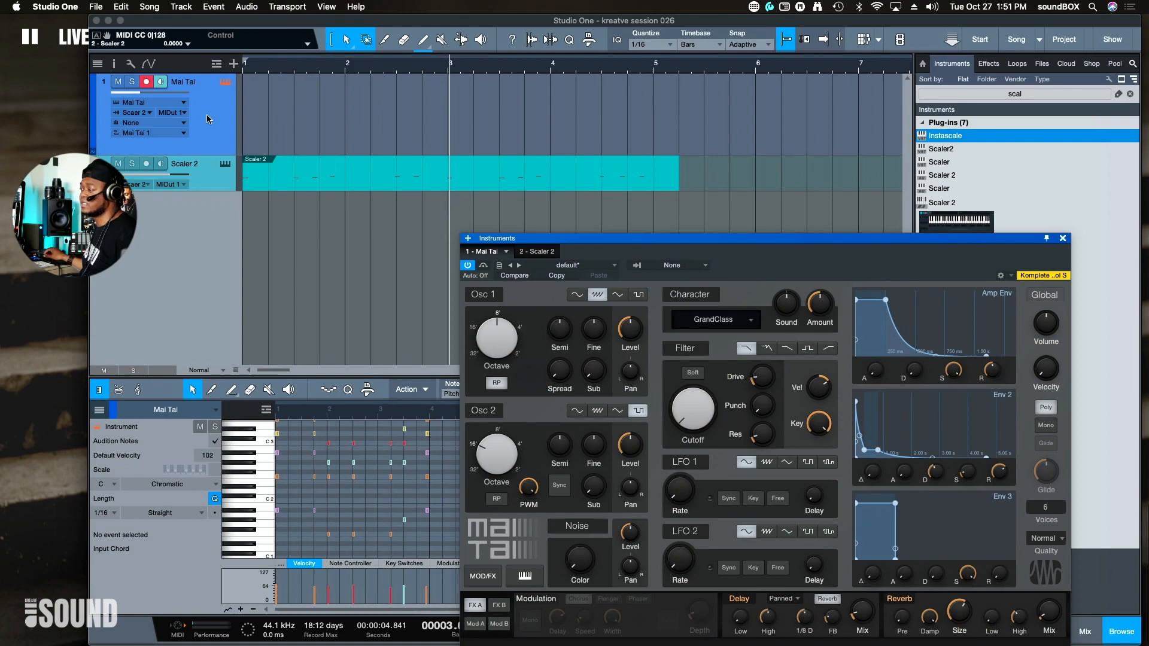
- Play the song from the start and switch Scaler 2's internal Felt Piano sound to Off
key("comma")
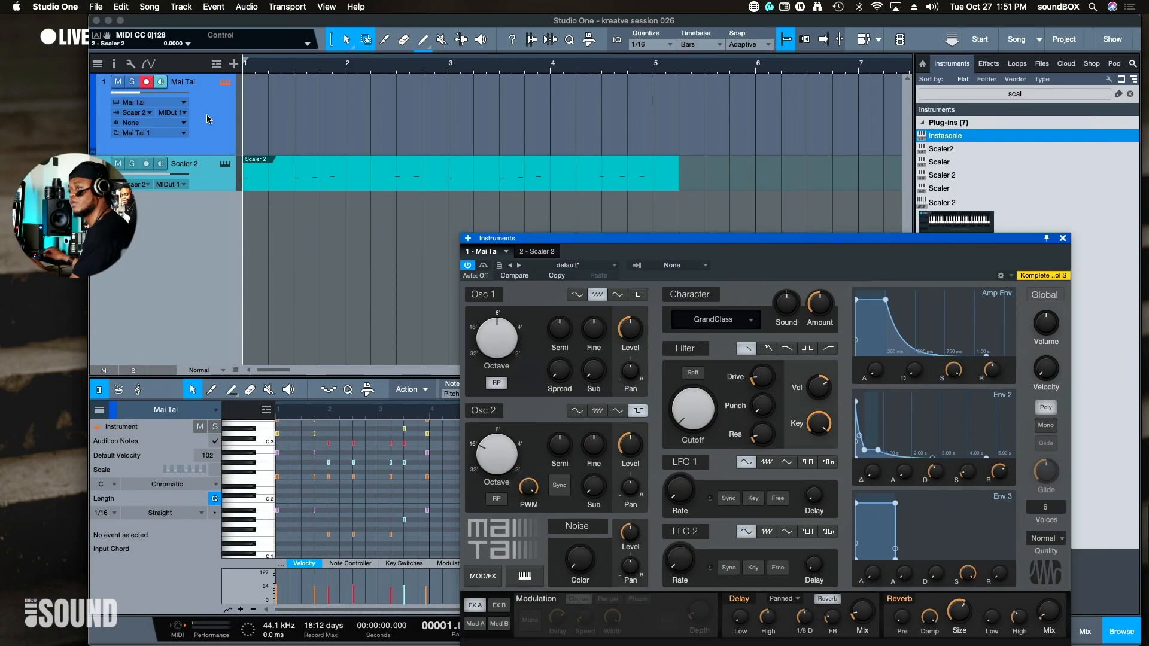
key("space")
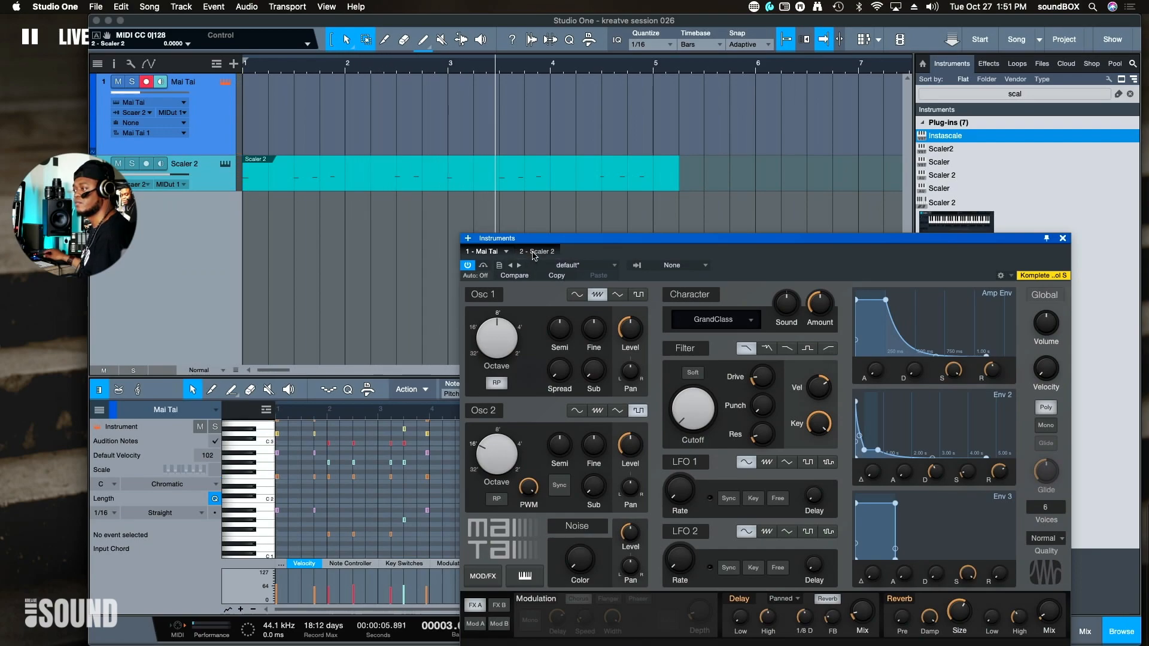
left_click(537, 251)
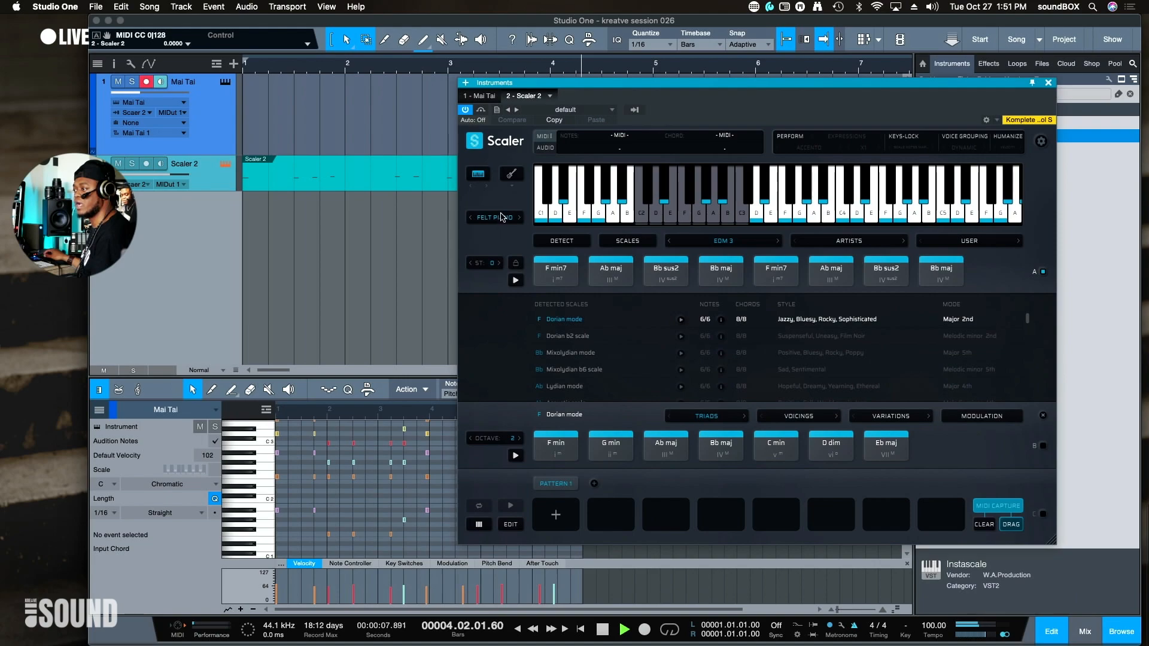
left_click(502, 218)
left_click(507, 232)
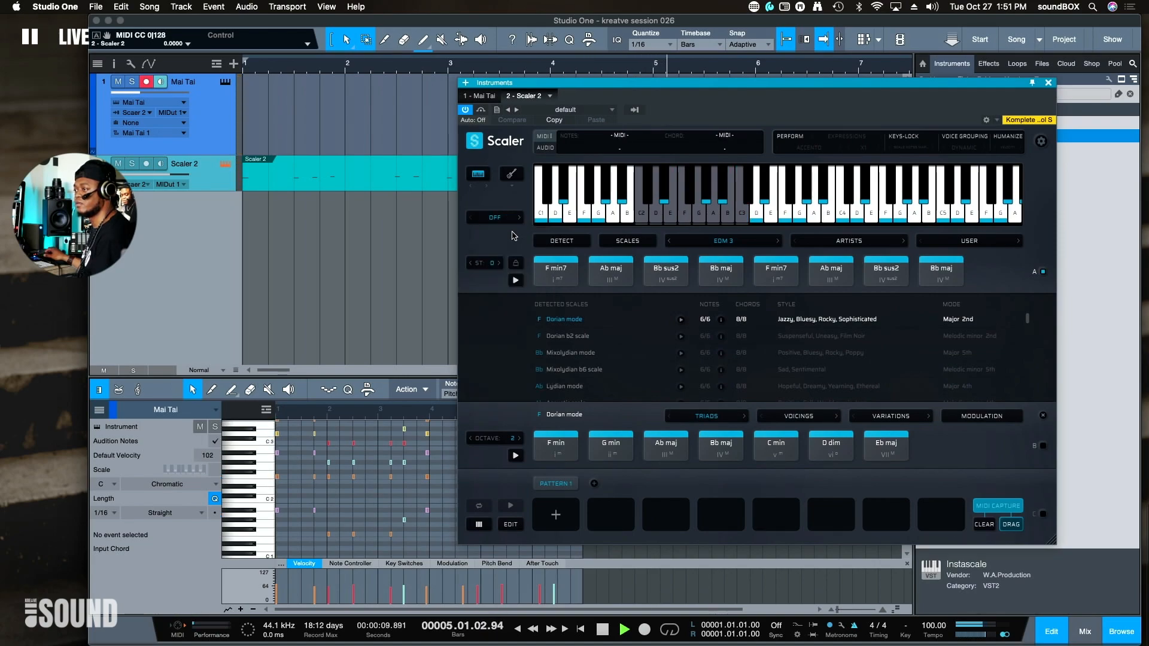
left_click_drag(530, 88, 551, 260)
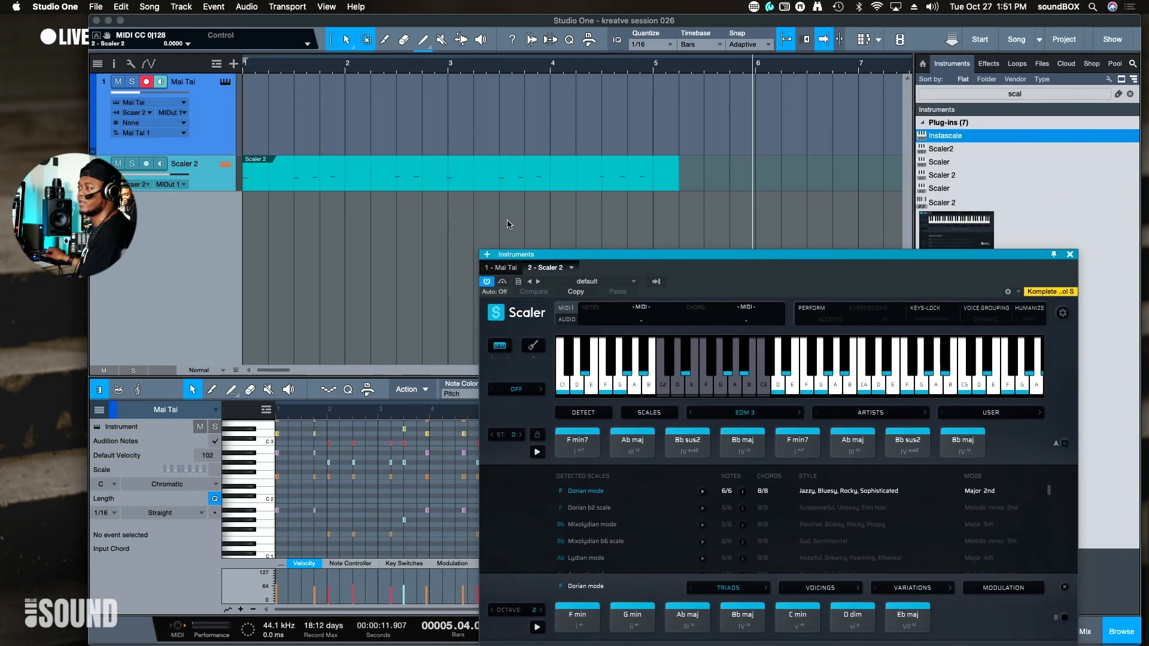
key("space")
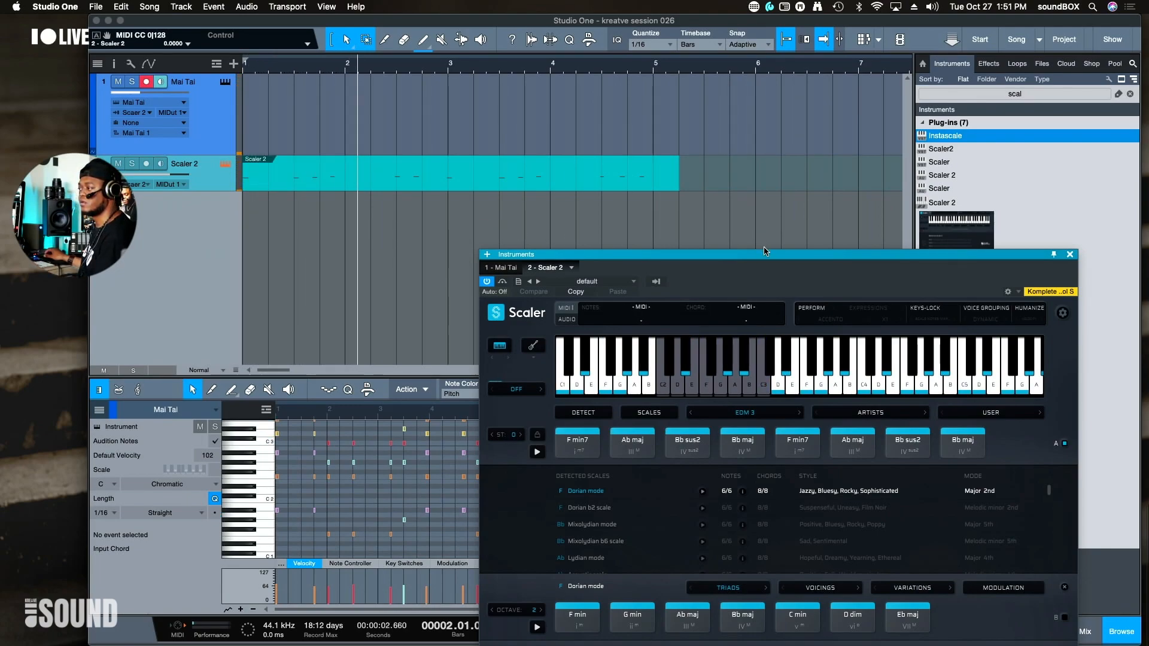
- Set the loop range from bar 1 to bar 5 and play it back
left_click_drag(776, 256, 780, 177)
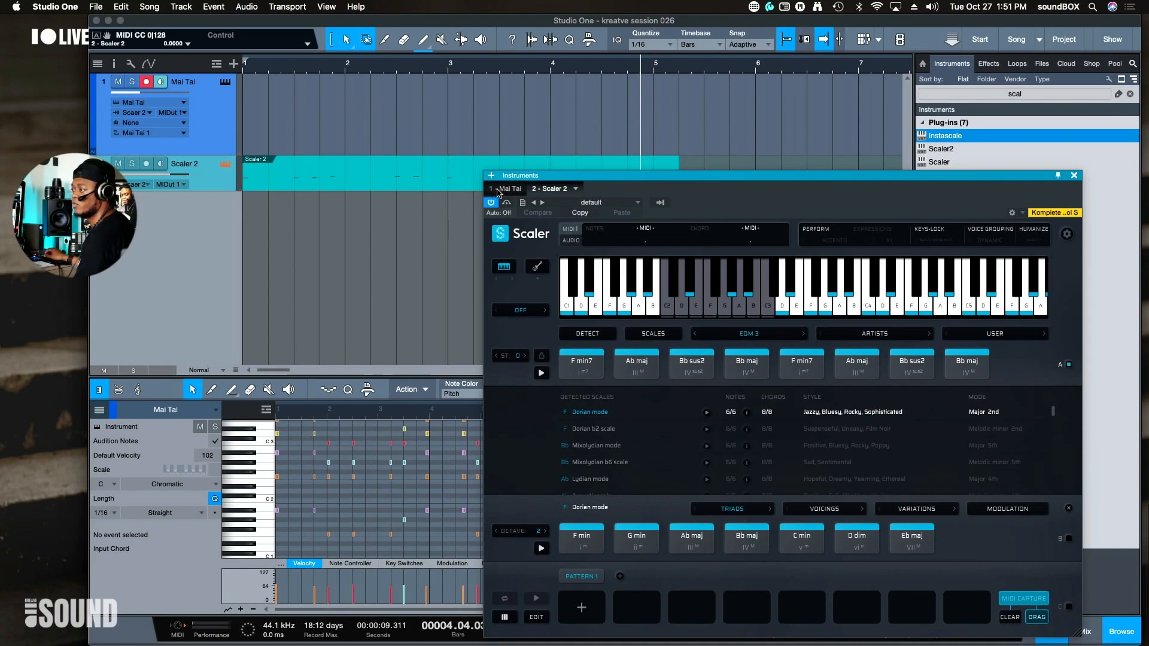
left_click_drag(249, 62, 654, 70)
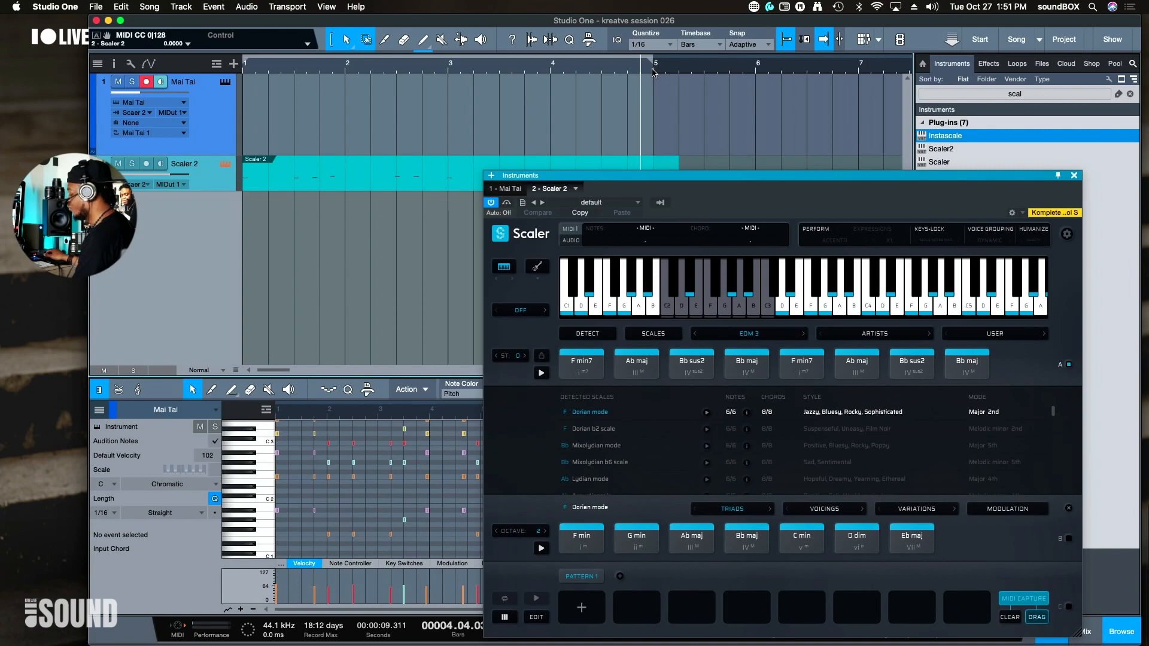
key("space")
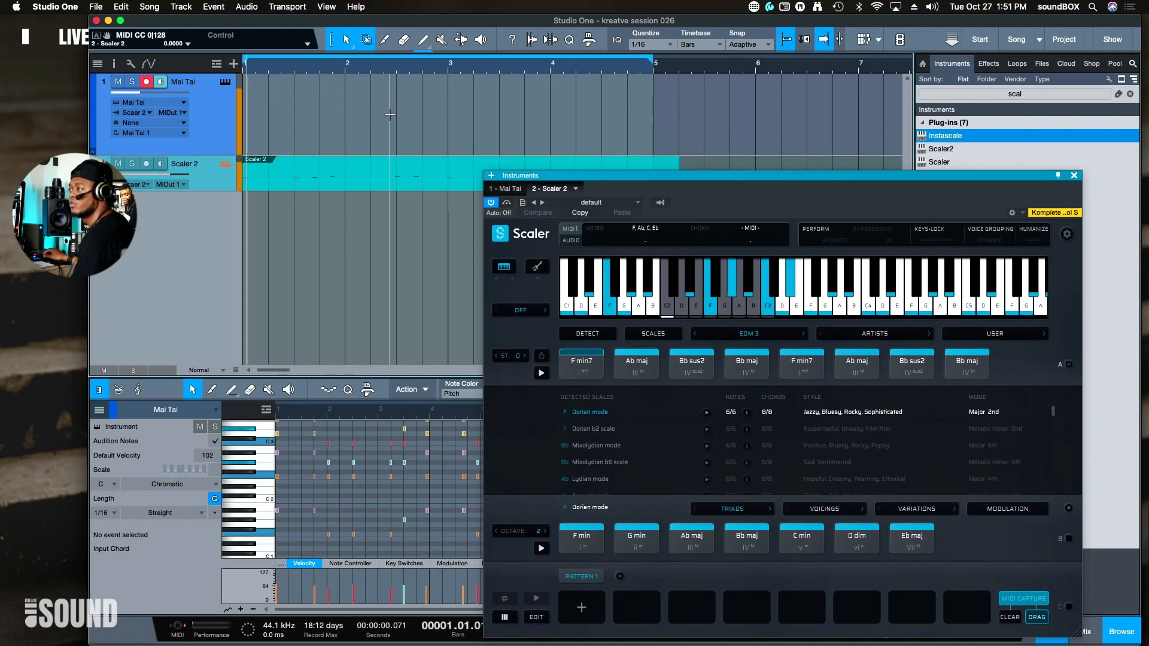
- Show the Mai Tai instrument, adjust its Character Sound amount, and turn off the Character section
left_click(506, 188)
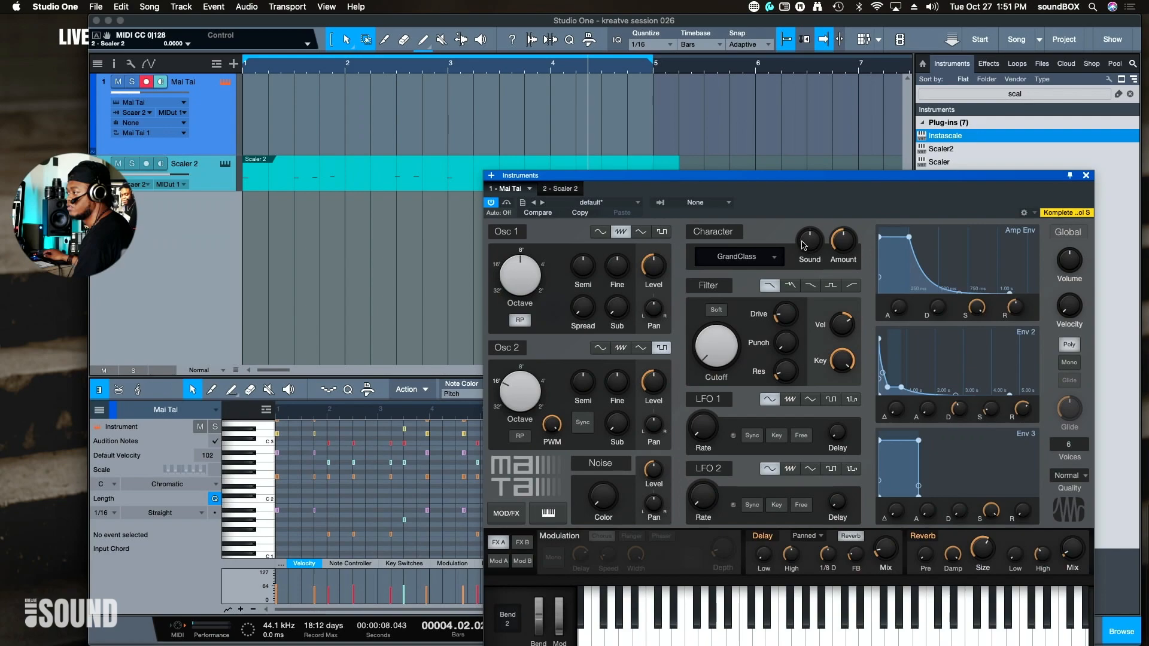
left_click_drag(810, 241, 841, 220)
left_click(745, 229)
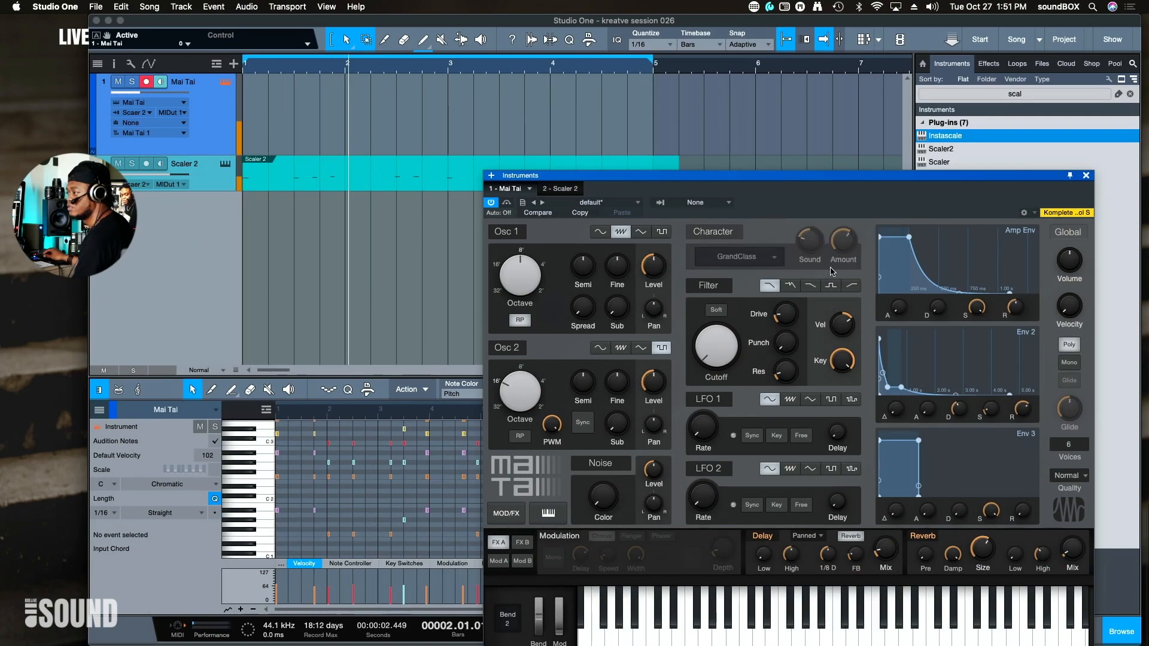
- Turn Mai Tai's Character section back on and set LFO 1's rate to 0.12 Hz
left_click(746, 229)
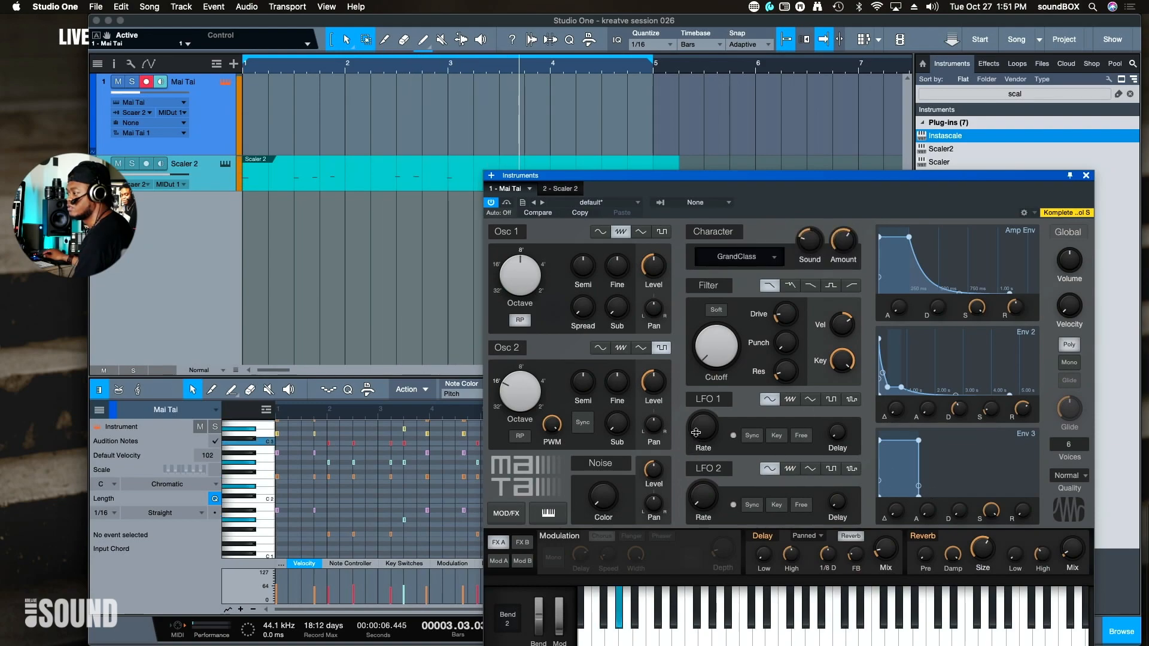
left_click_drag(700, 431, 699, 419)
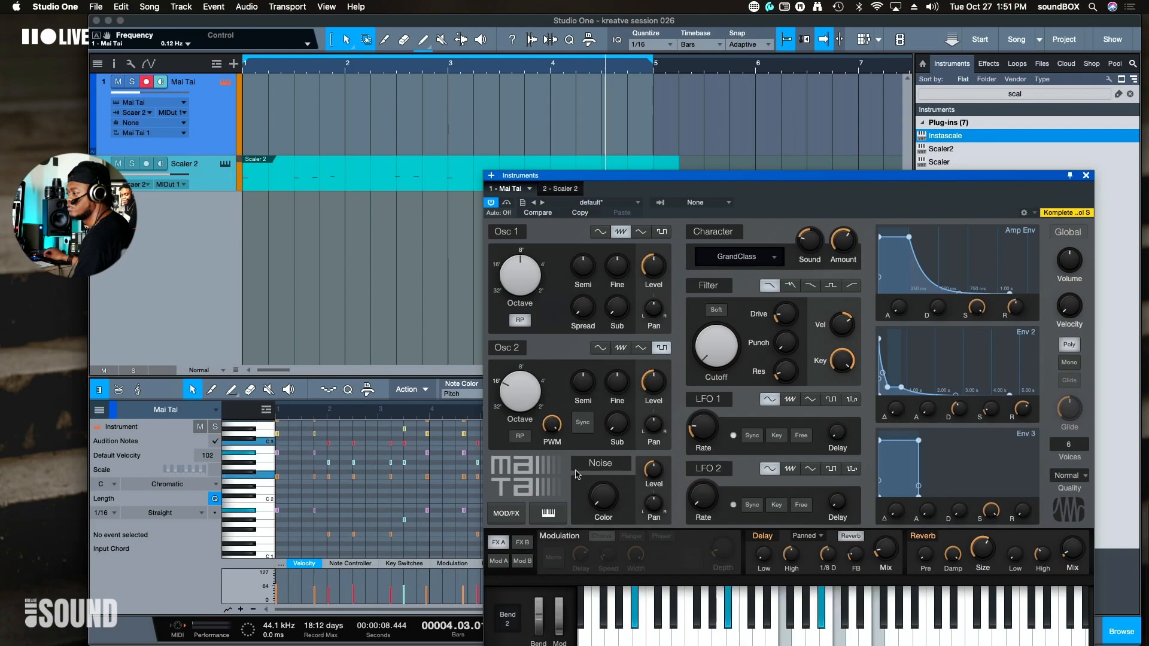
- Set Mai Tai's noise color to 0.44 and the Osc 2 octave range to 8'
left_click_drag(604, 496, 601, 459)
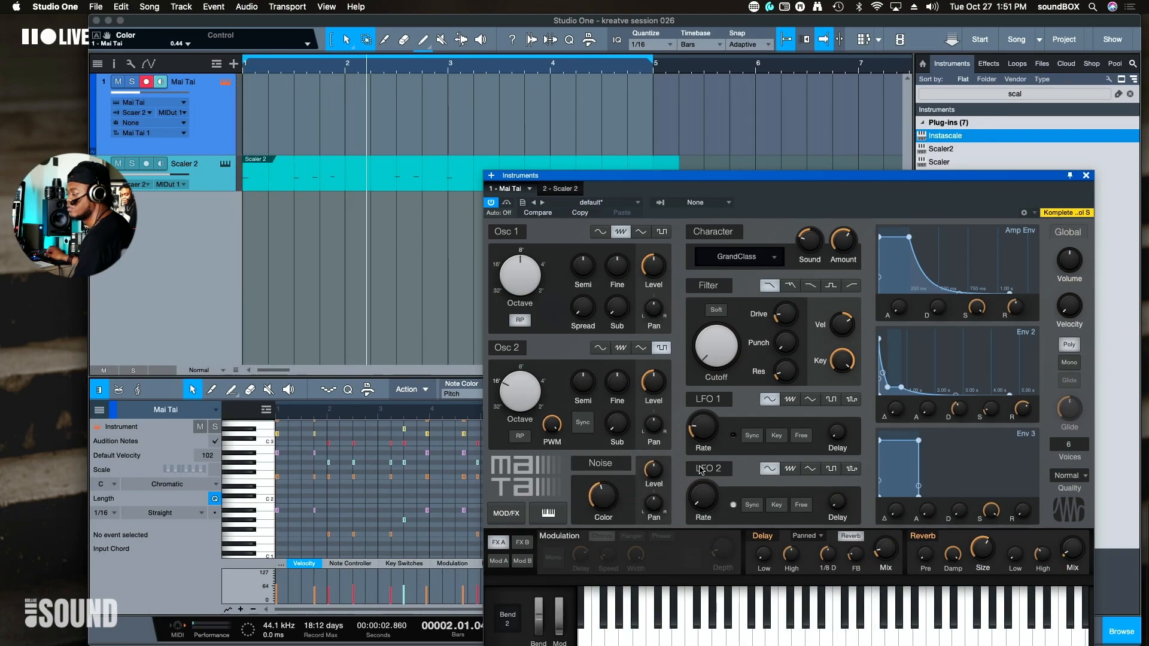
left_click_drag(519, 395, 521, 366)
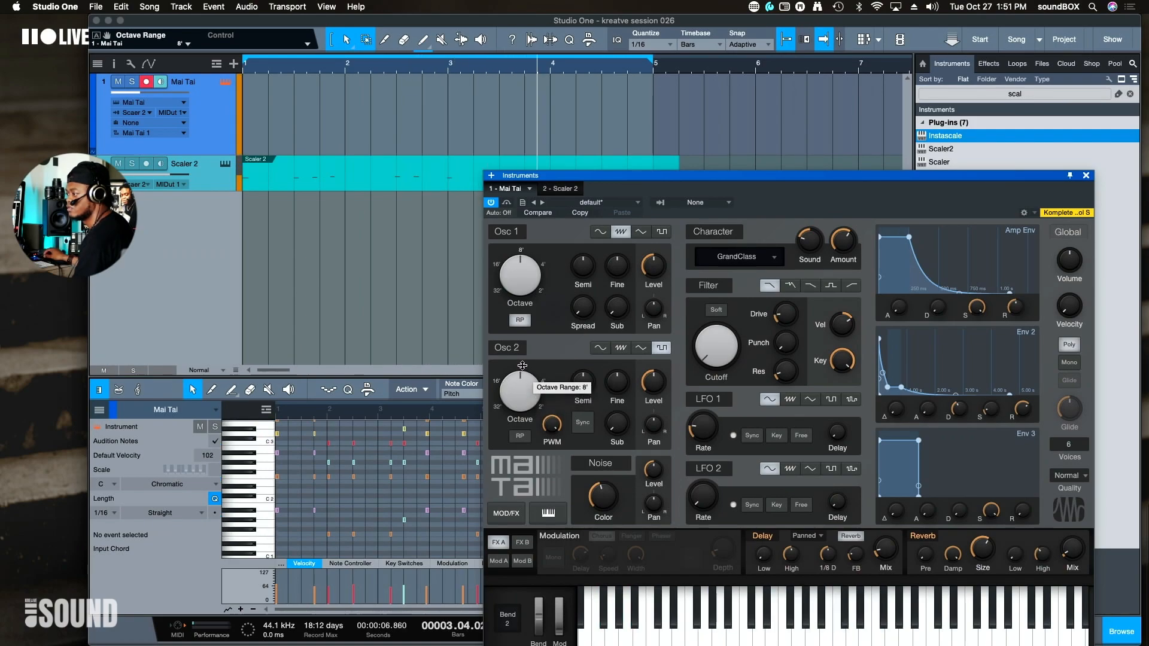
mouse_move(518, 278)
left_mouse_down()
mouse_move(517, 299)
mouse_move(514, 252)
mouse_move(515, 263)
left_mouse_up()
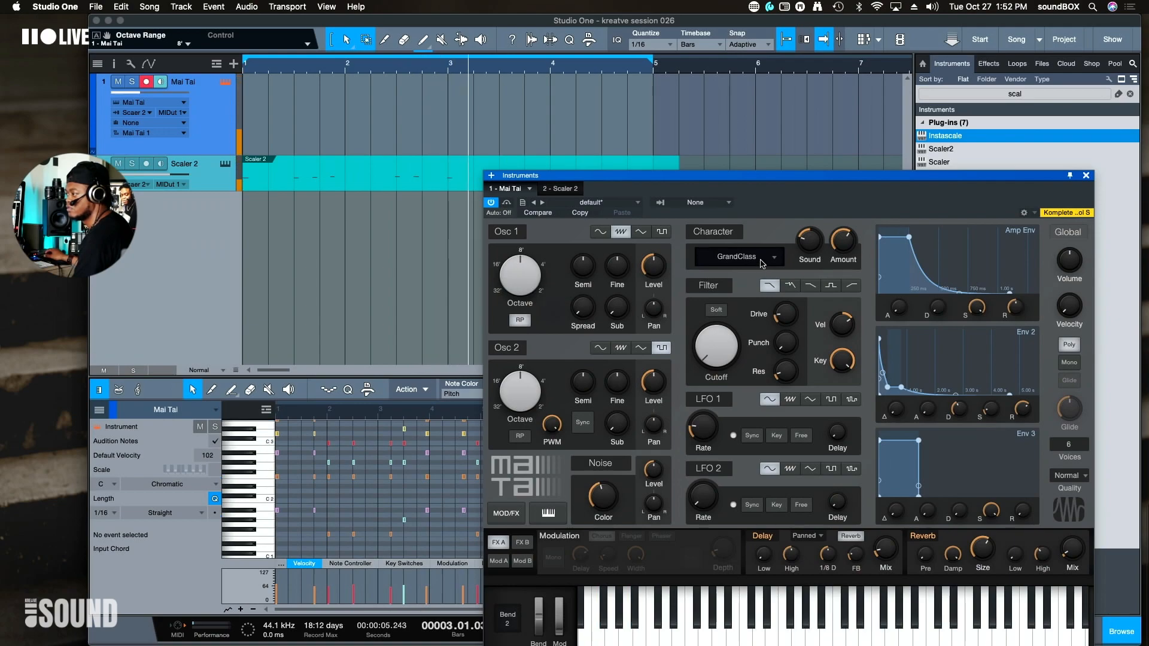
- Change Mai Tai's Character preset to Subvox, set Env 2's decay to 153 ms, and close the instrument window
left_click(727, 257)
left_click(748, 328)
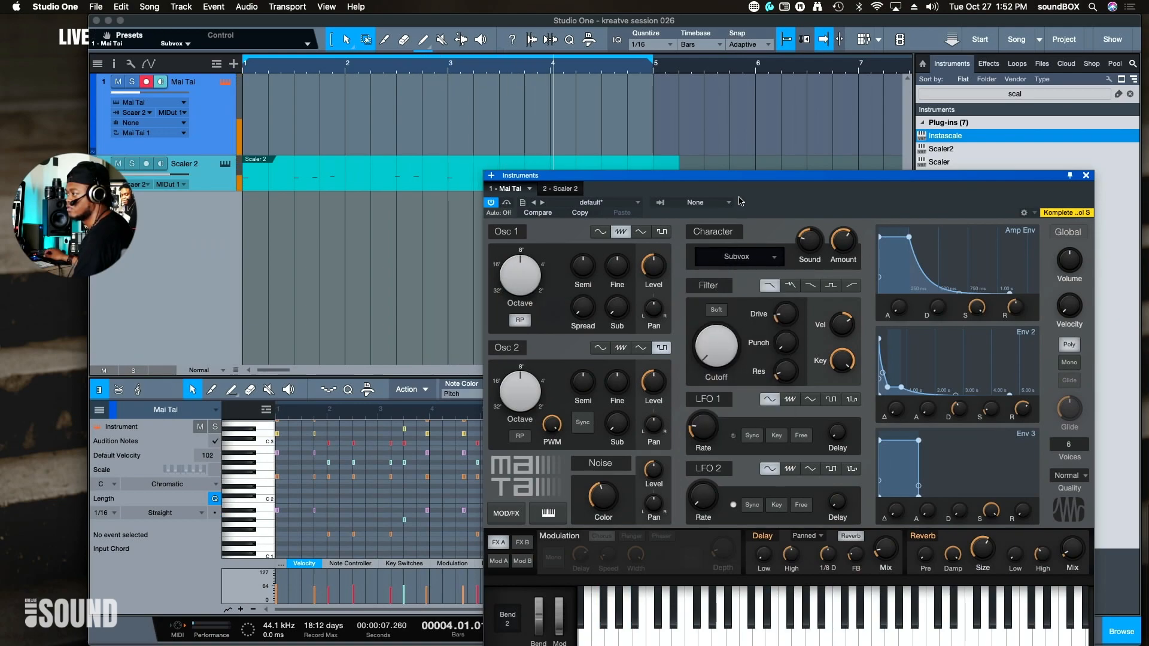
left_click_drag(738, 181, 762, 55)
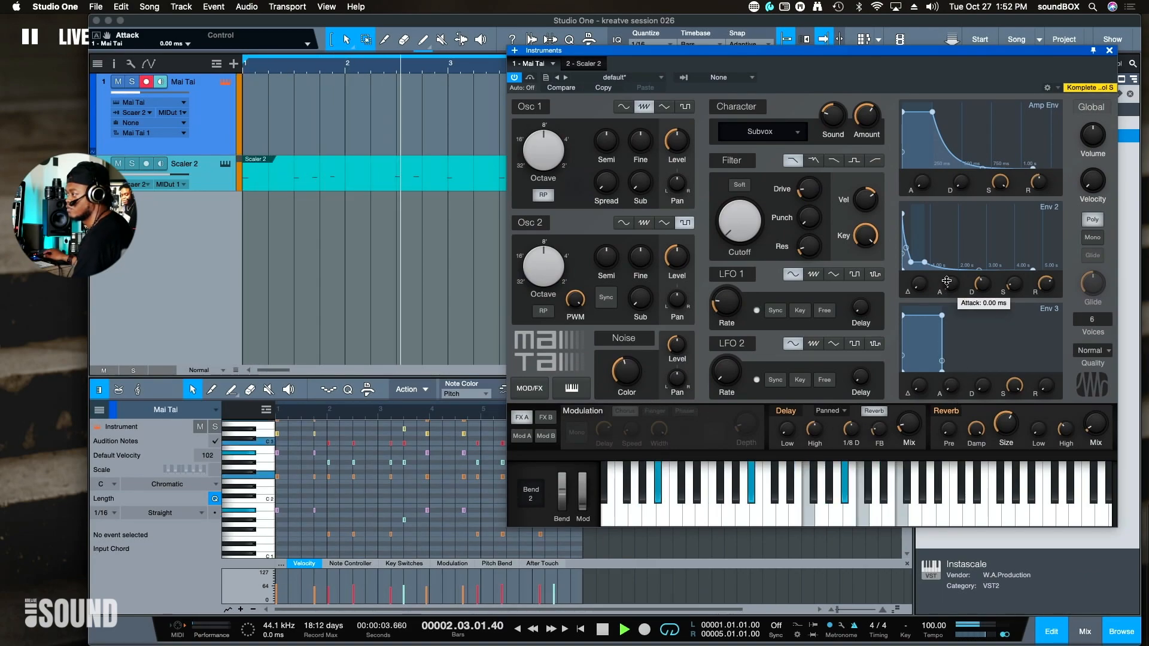
mouse_move(975, 288)
left_mouse_down()
mouse_move(977, 267)
mouse_move(981, 293)
left_mouse_up()
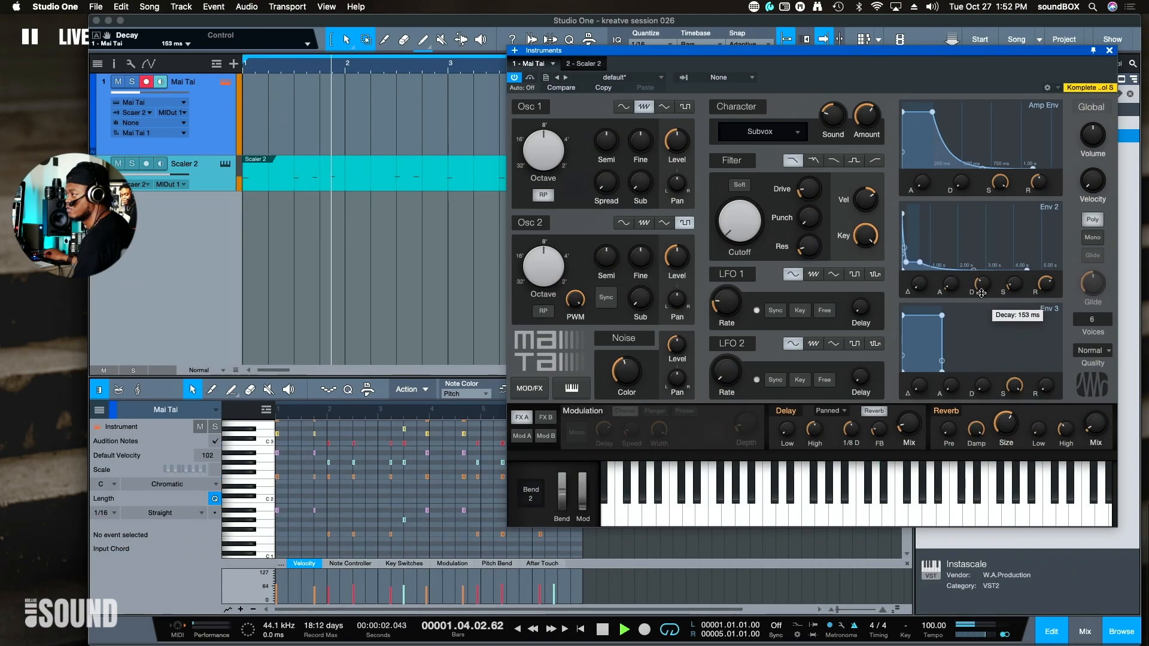
left_click(1109, 51)
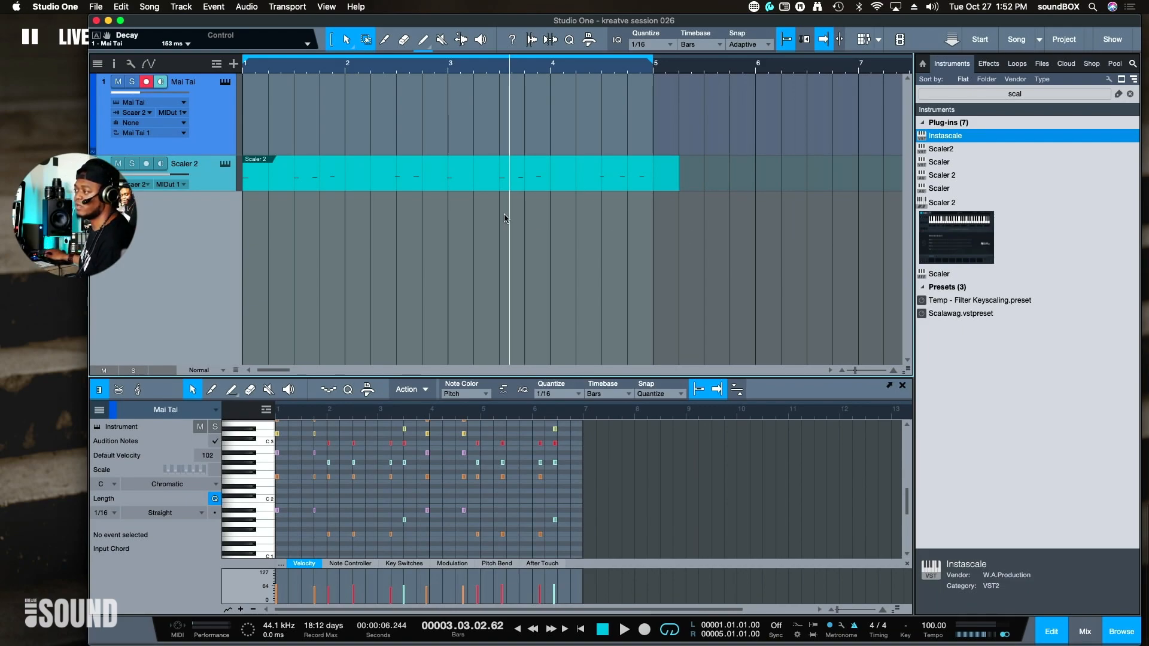
- Clear the instrument search and add Serum from the browser to the arrangement as a new instrument track
left_click(503, 182)
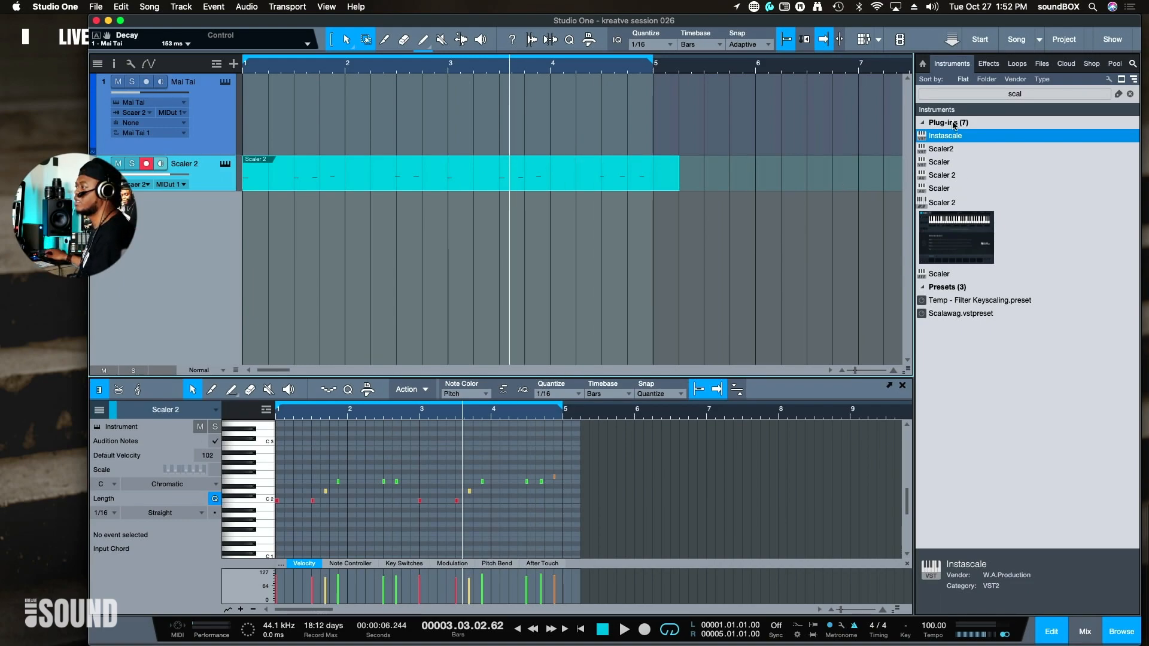
left_click(987, 80)
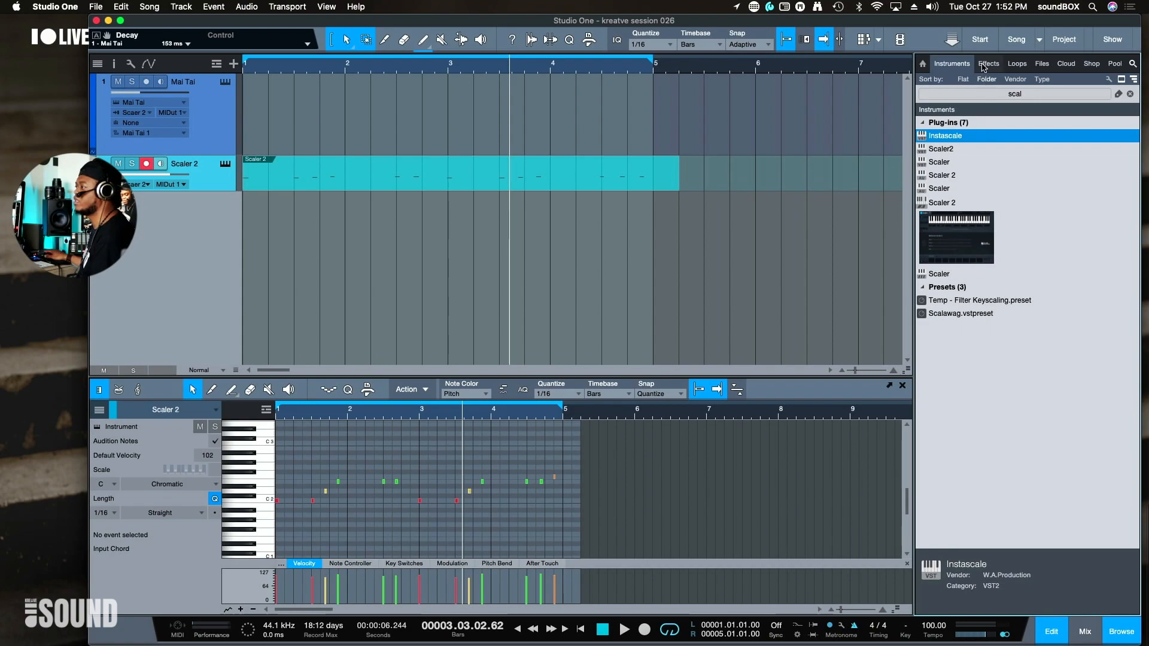
left_click(959, 95)
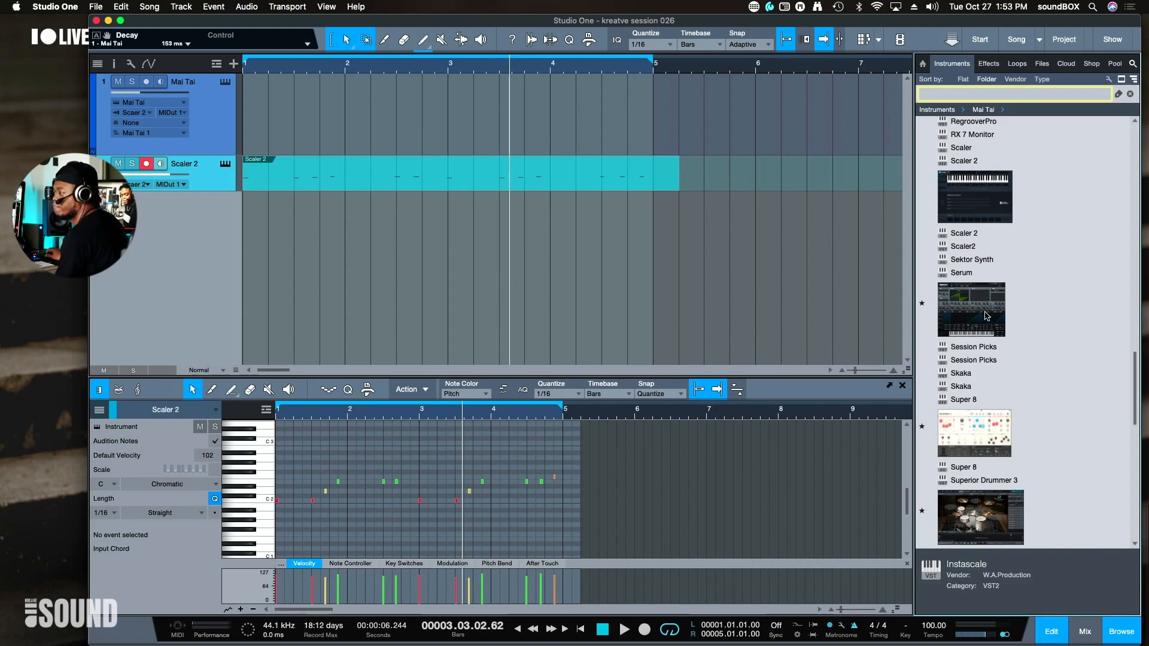
left_click_drag(981, 318, 594, 304)
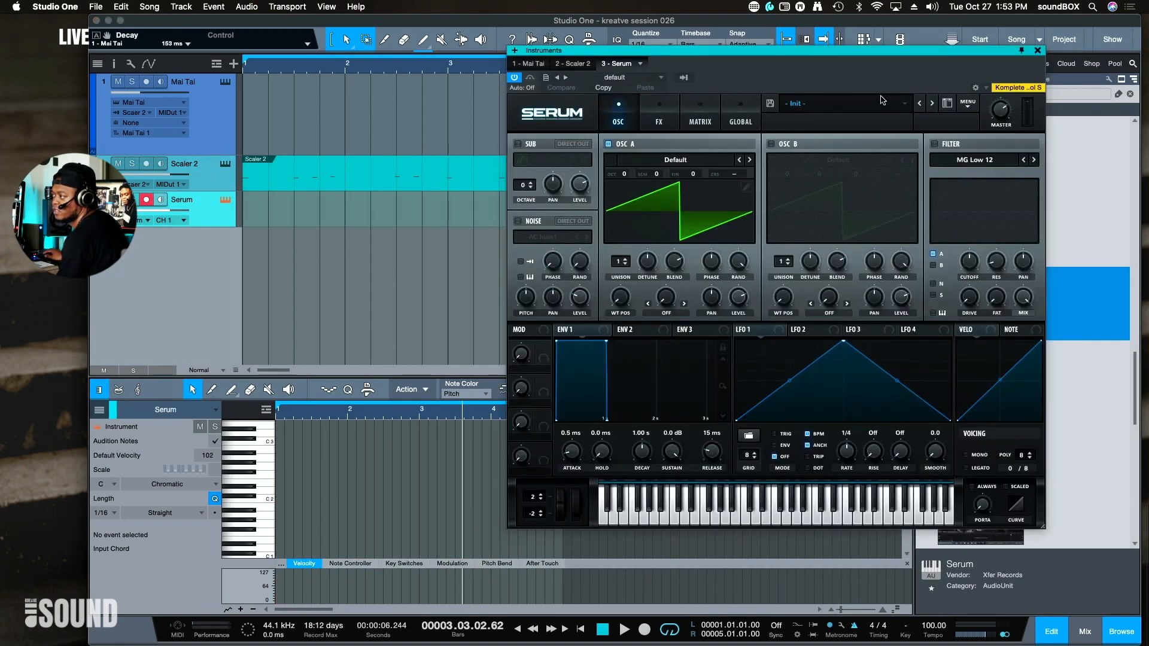
- Load the PL Ice Pick preset from the Echo Sound Works Smores folder in Serum
left_click(883, 100)
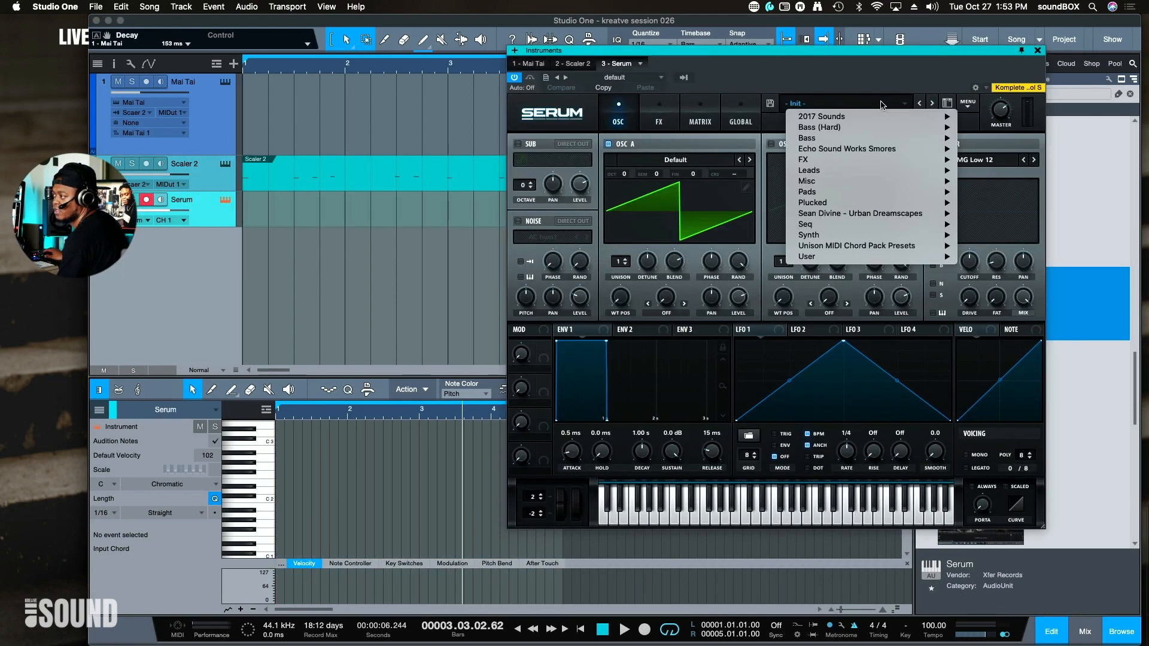
mouse_move(875, 152)
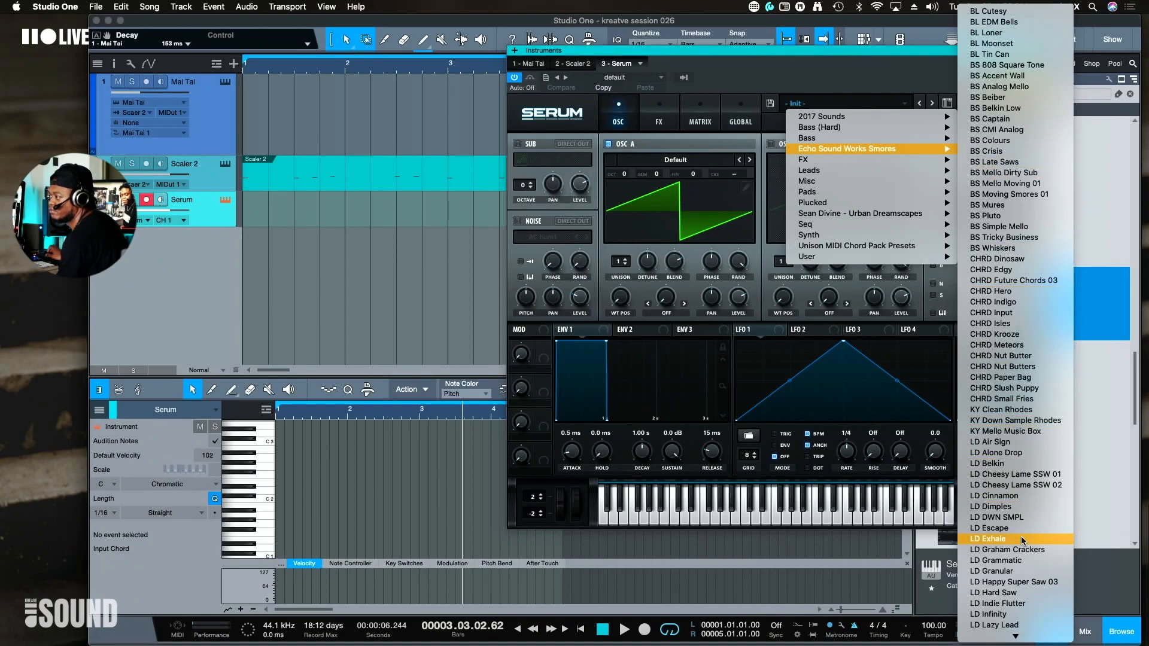
mouse_move(826, 203)
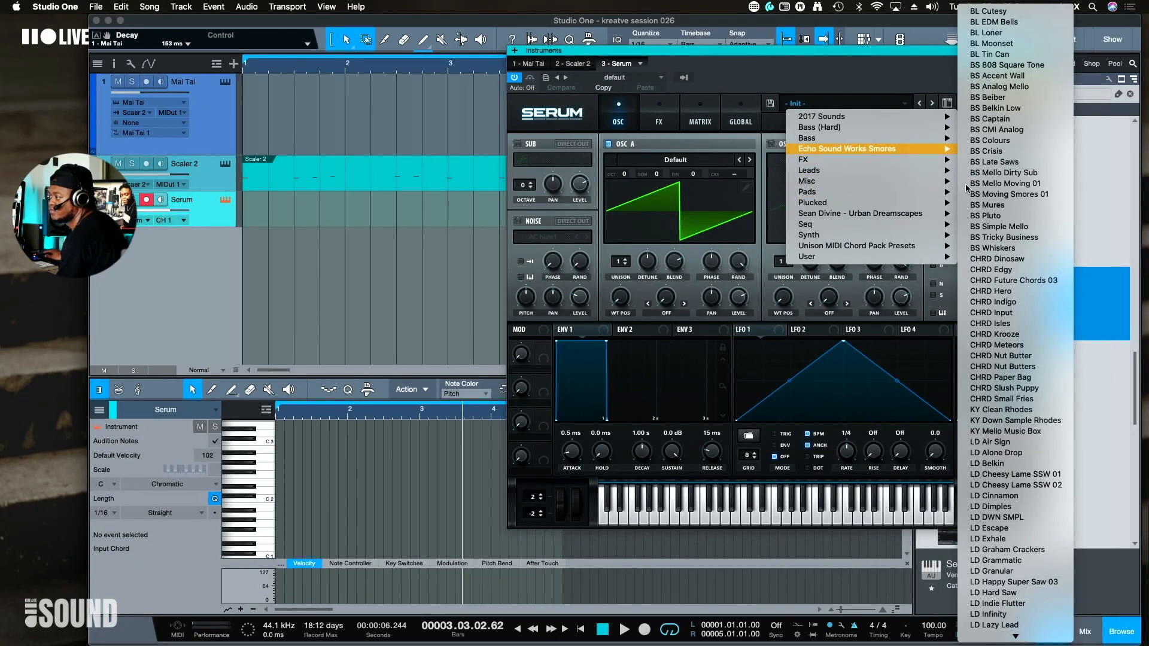
scroll(1040, 536, "down", 10)
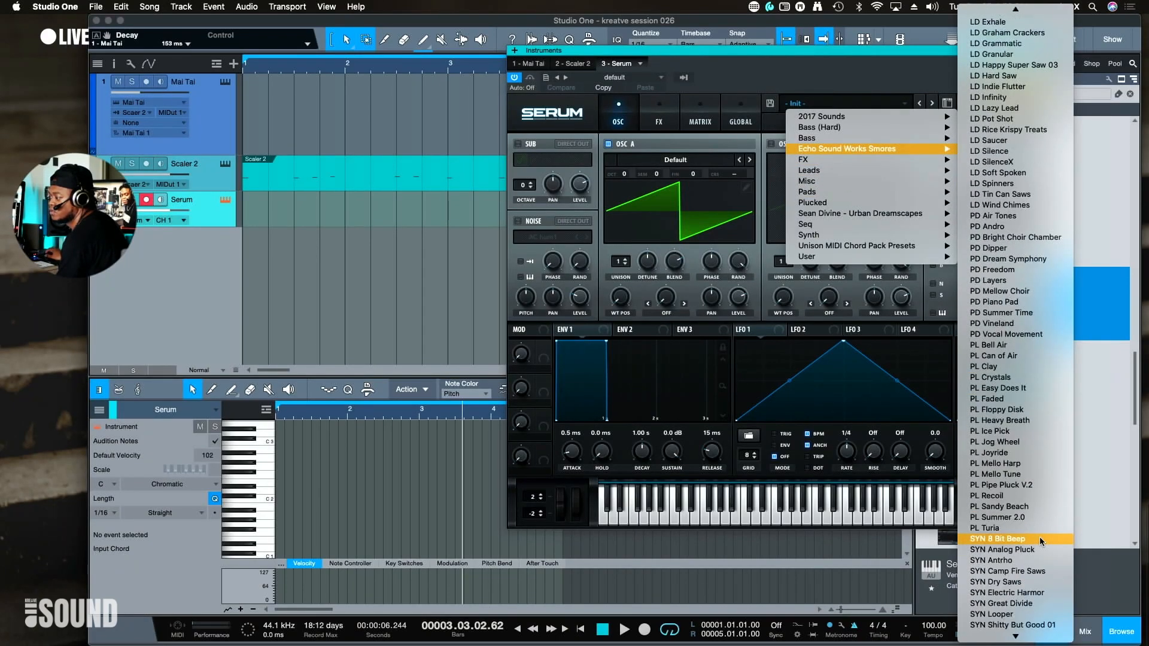
left_click(1027, 430)
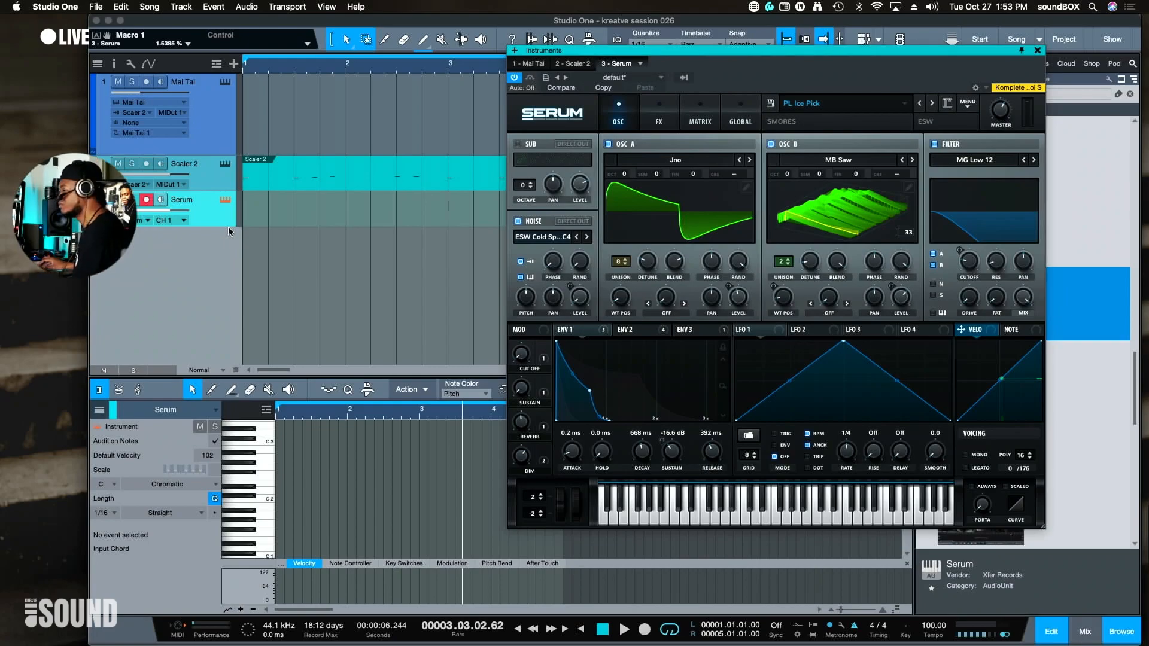
- Enlarge the track height to show the routing and set the Serum track's MIDI input to Scaler 2
key("shift+e")
key("shift+e")
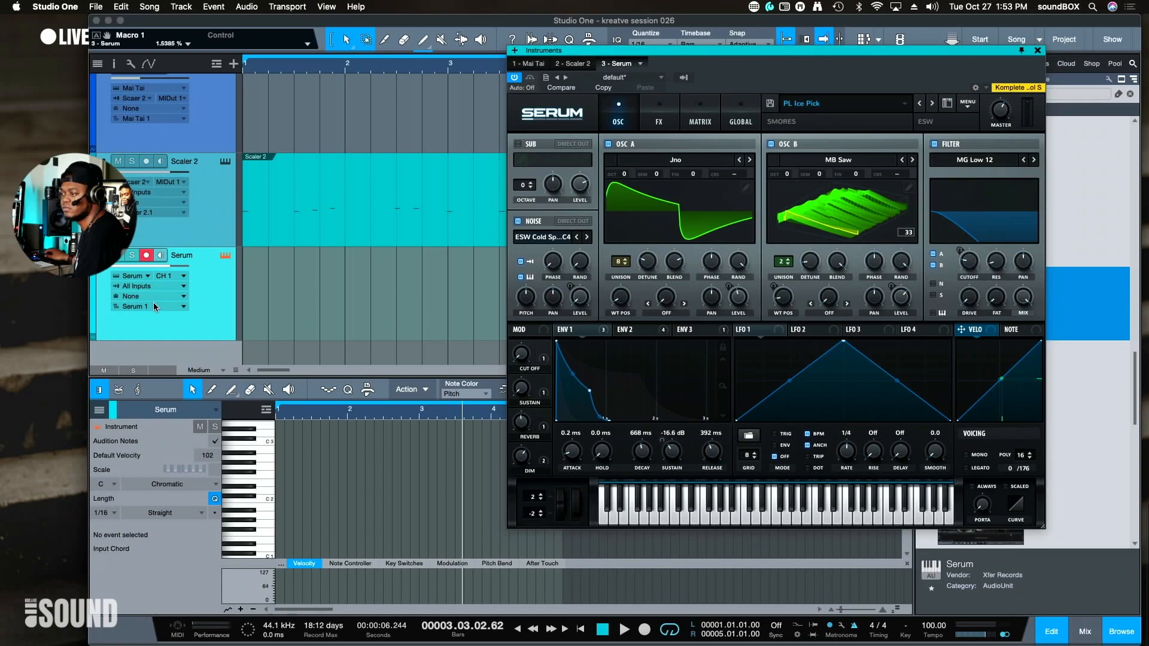
left_click(165, 285)
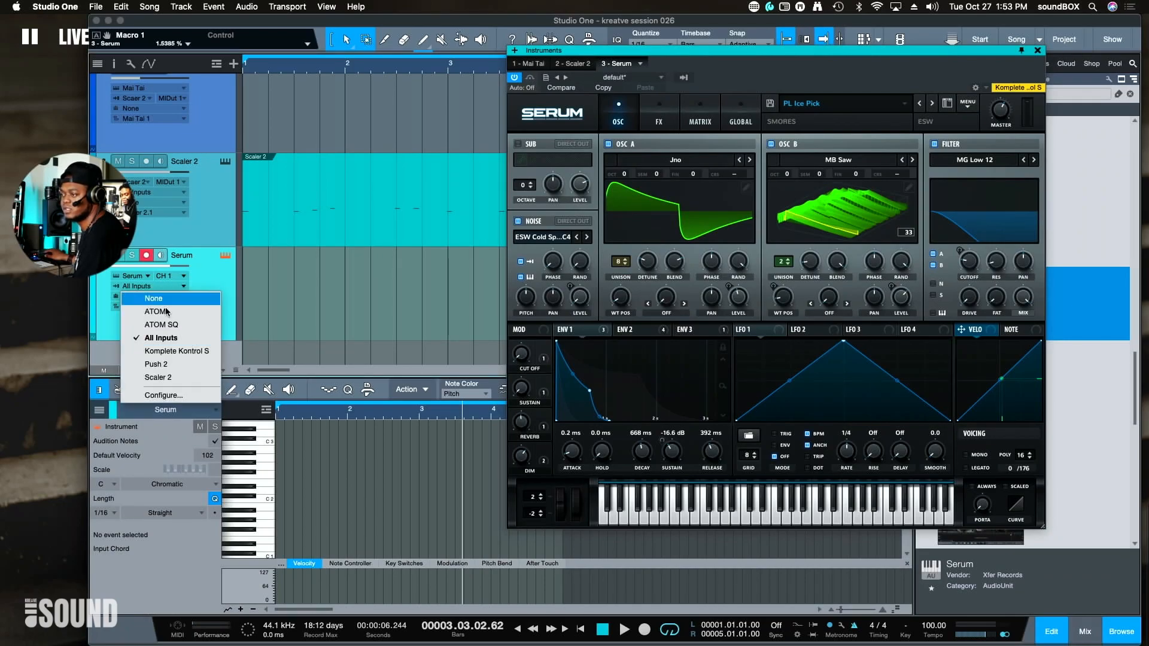
left_click(177, 378)
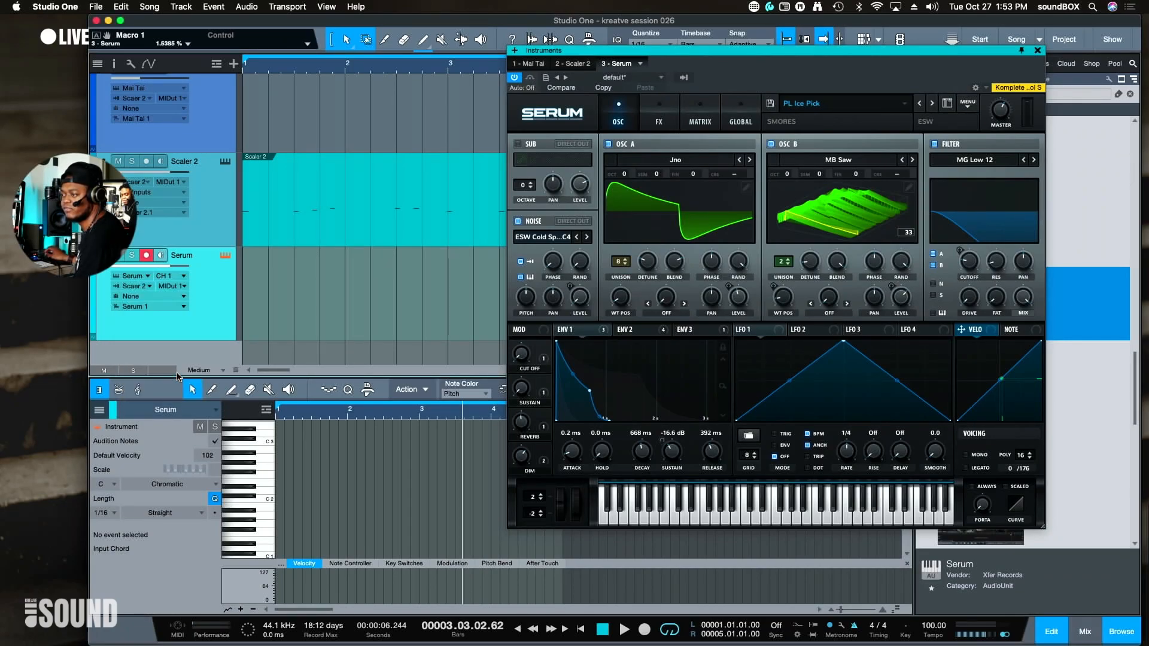
- Move the instrument window clear of the arrangement and set the Serum track's volume to -11.3 dB
left_click_drag(805, 50, 833, 277)
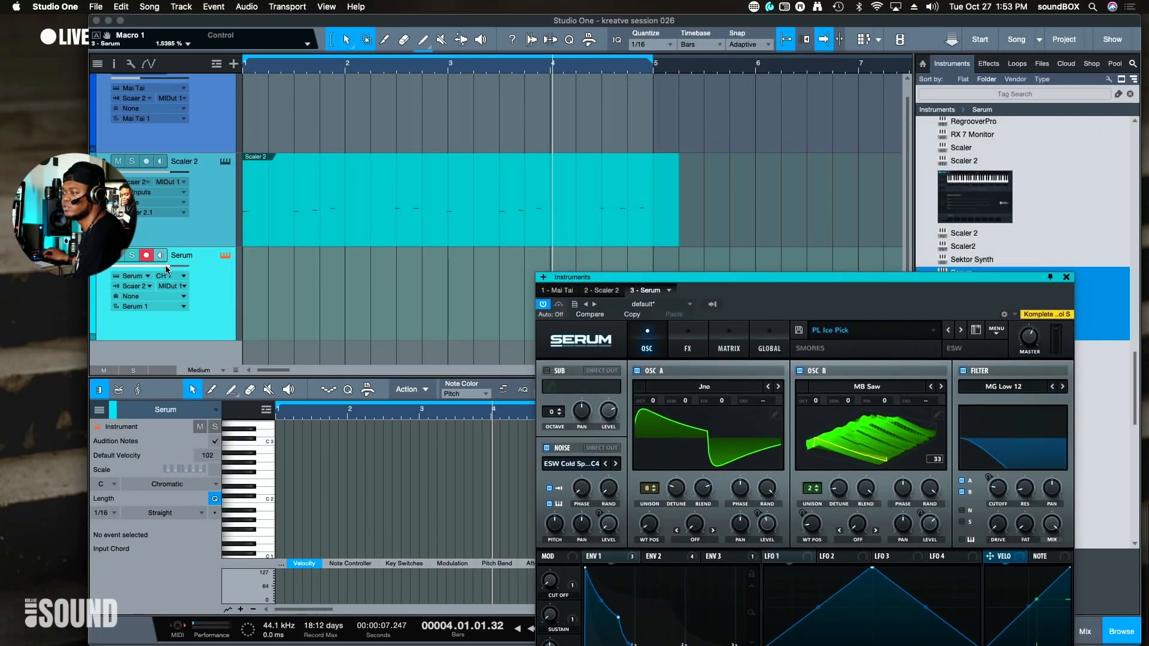
left_click_drag(165, 266, 143, 288)
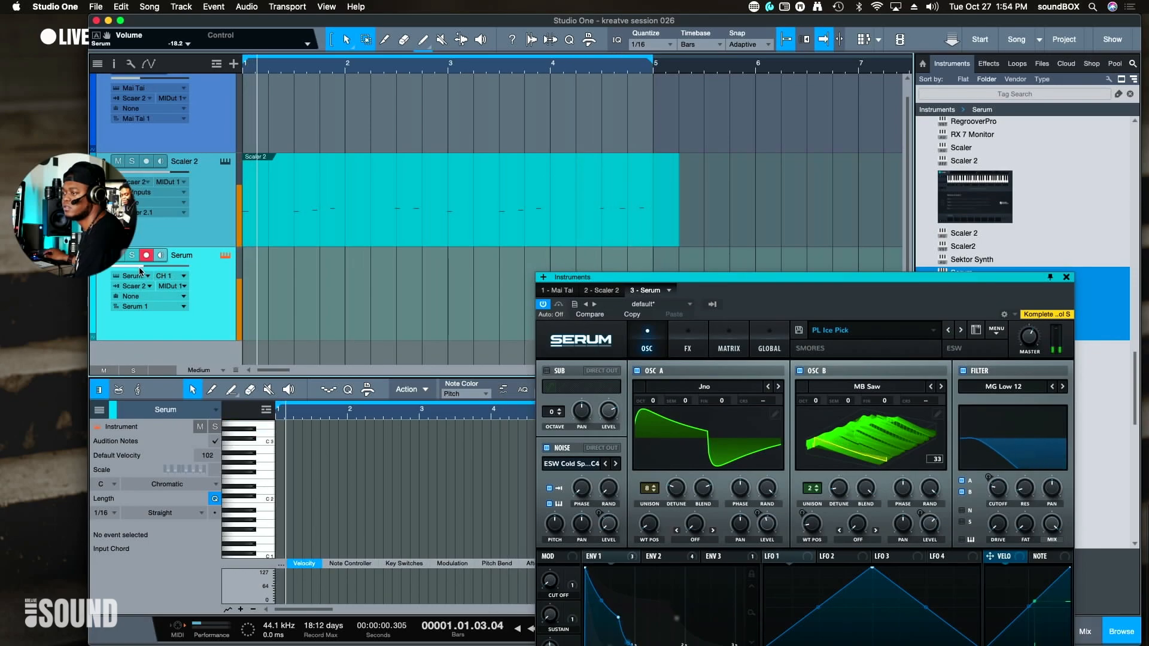
left_click_drag(160, 271, 124, 254)
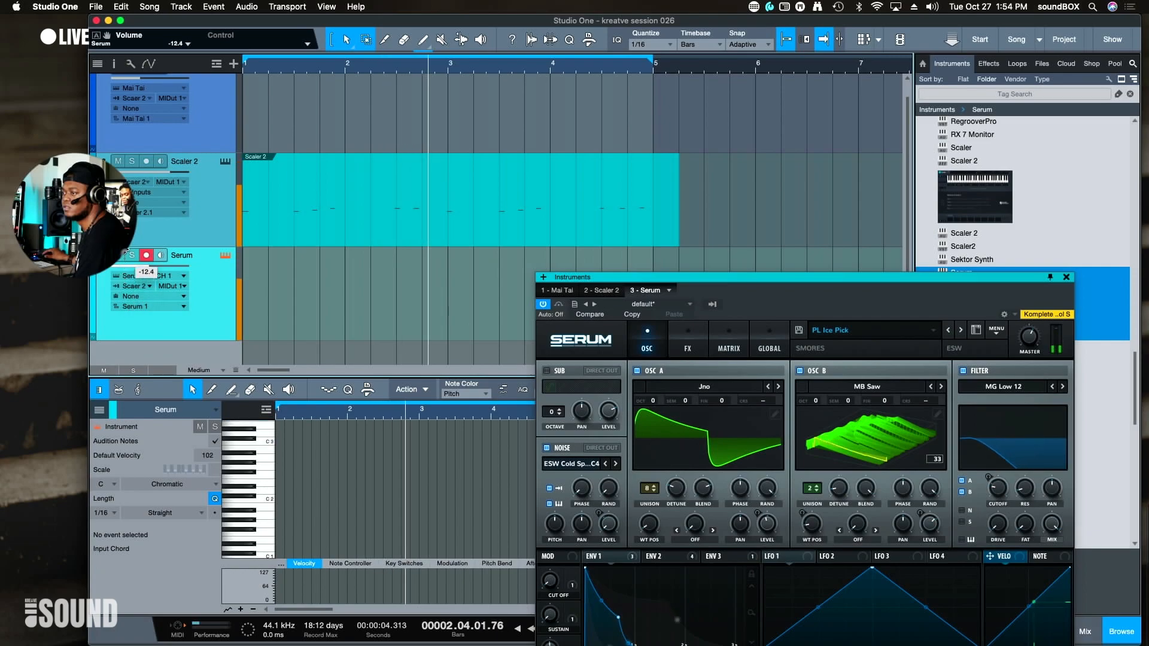
- Audition Scaler 2's chords through the Mai Tai track and the Serum track in turn, and show the Scaler 2 instrument
scroll(198, 209, "up", 1)
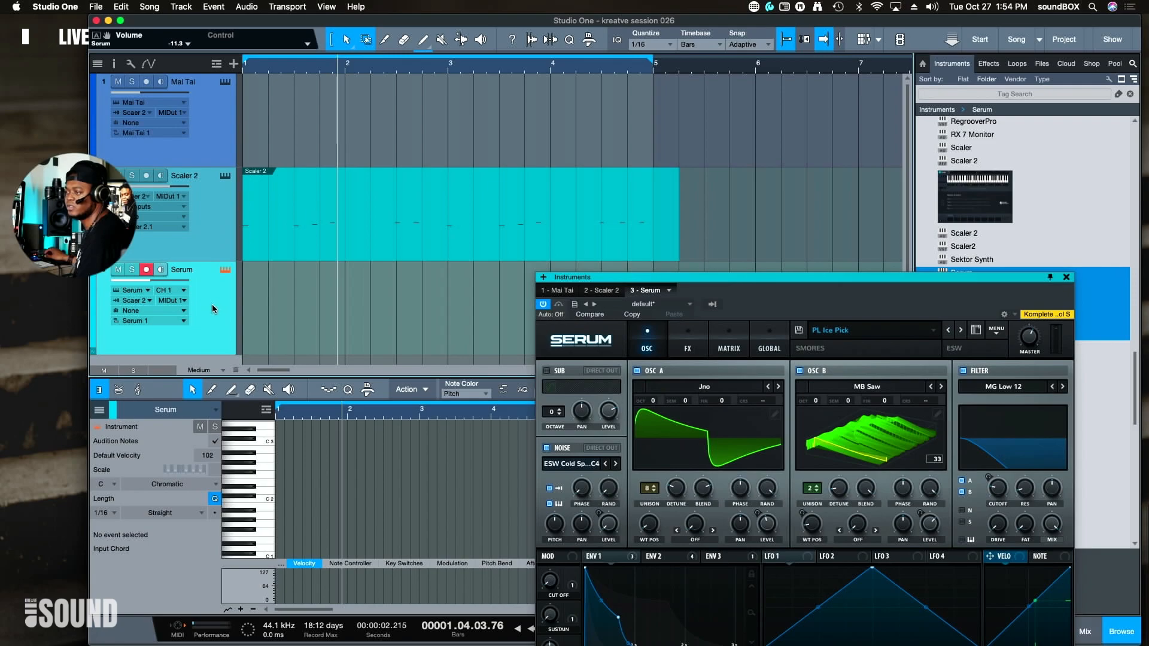
left_click(228, 135)
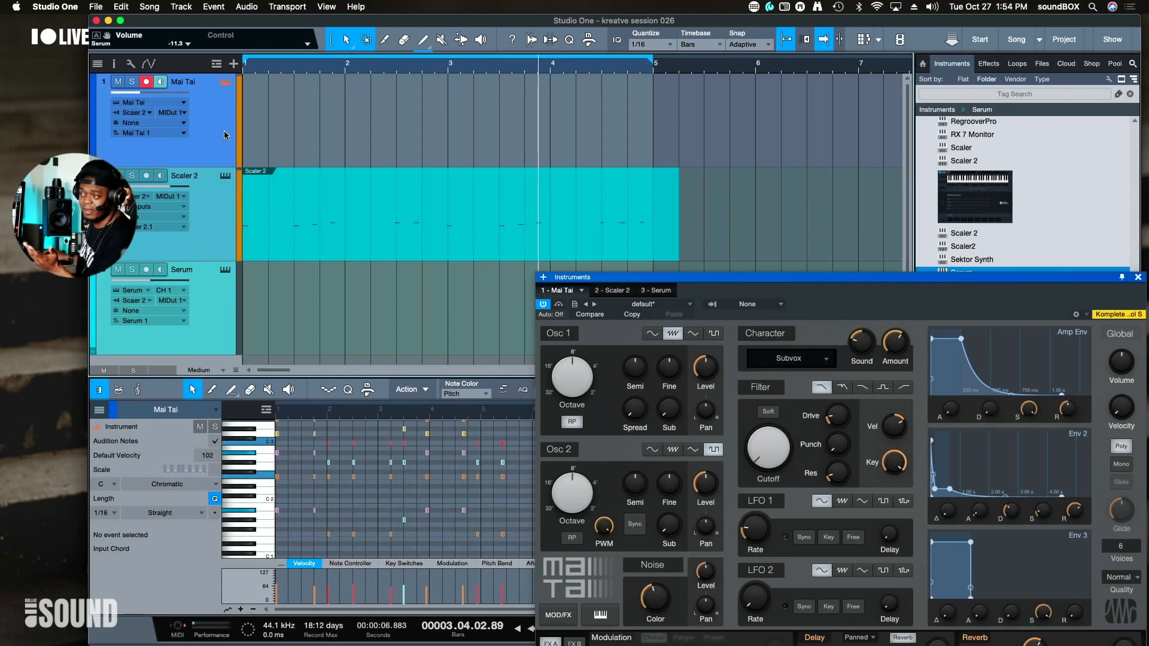
left_click(214, 336)
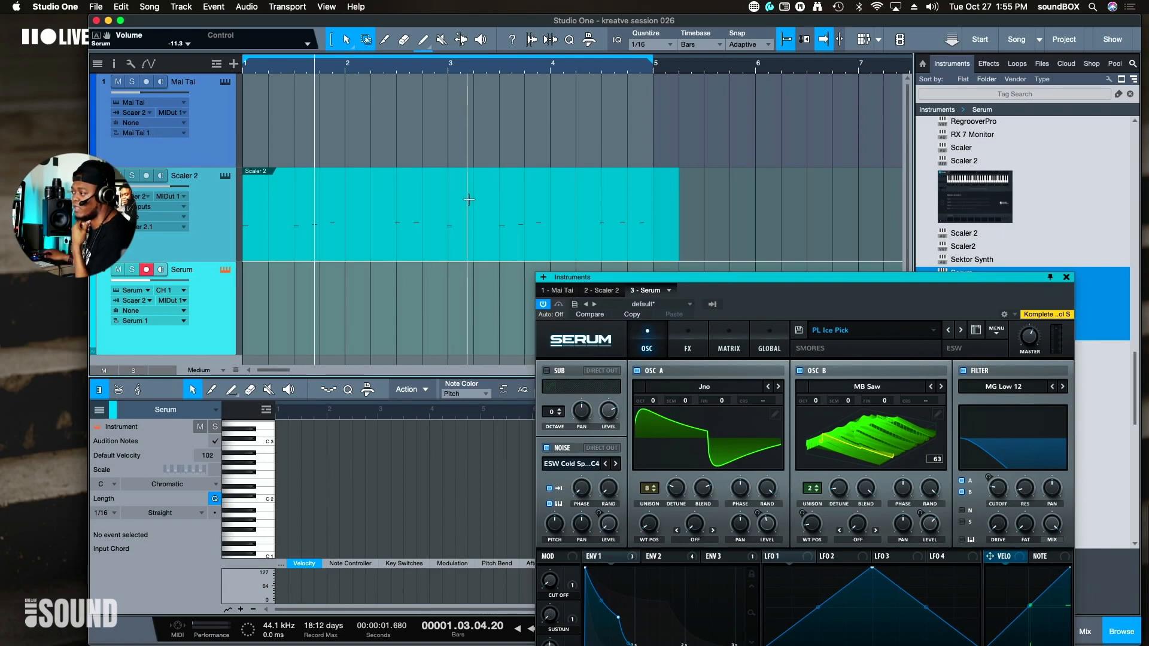
left_click_drag(679, 277, 582, 343)
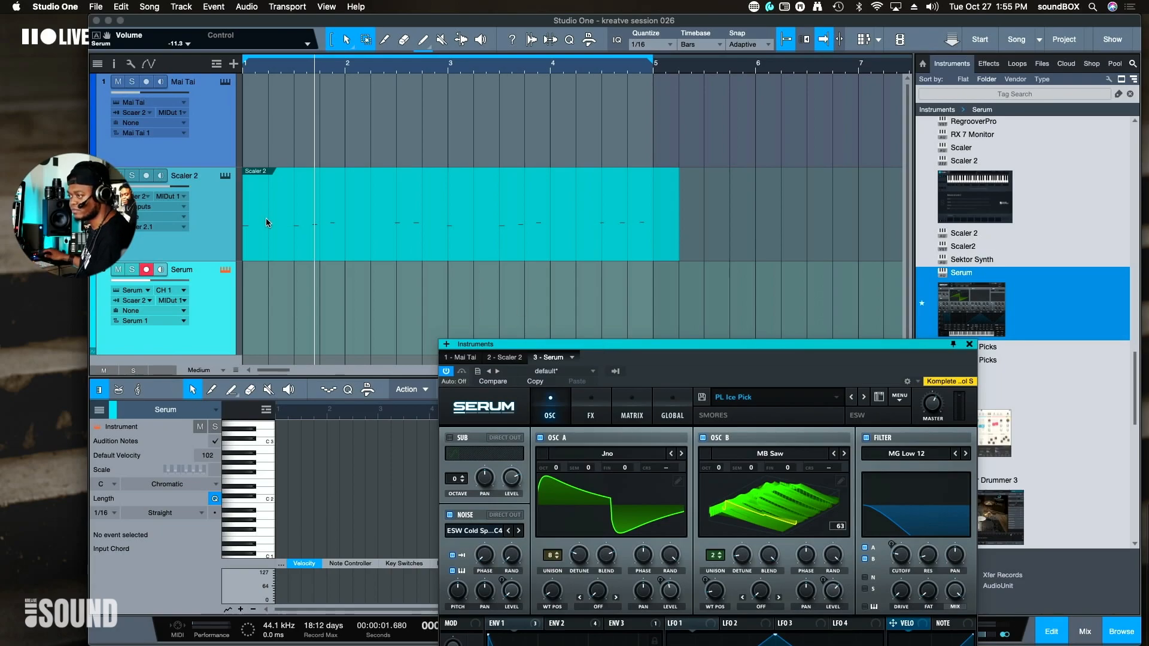
left_click(505, 358)
left_click_drag(694, 347, 710, 116)
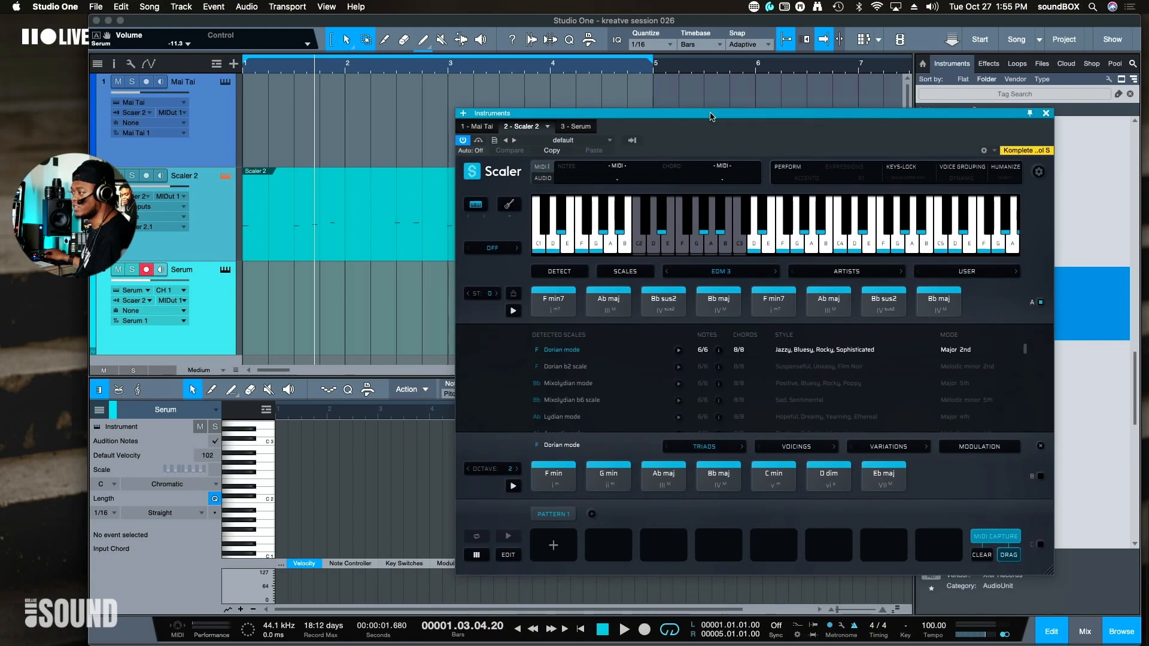
- Record Scaler 2's chord output as MIDI onto the Mai Tai track from bar 1 to bar 5
left_click(221, 146)
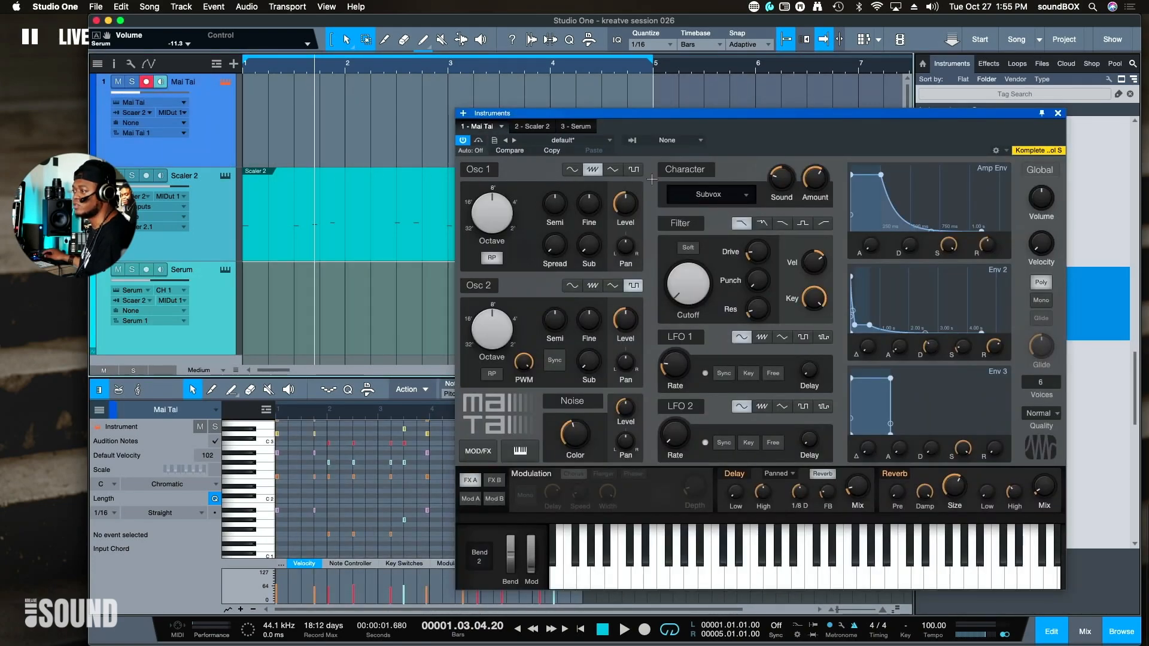
left_click(353, 225)
left_click(207, 125)
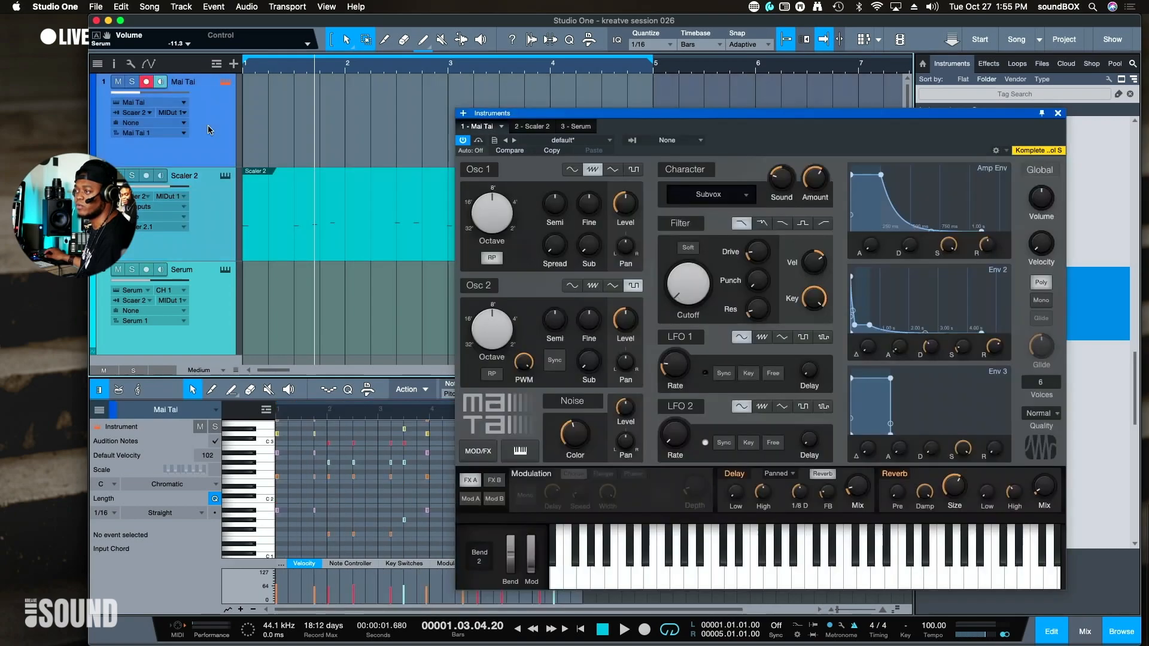
left_click(244, 70)
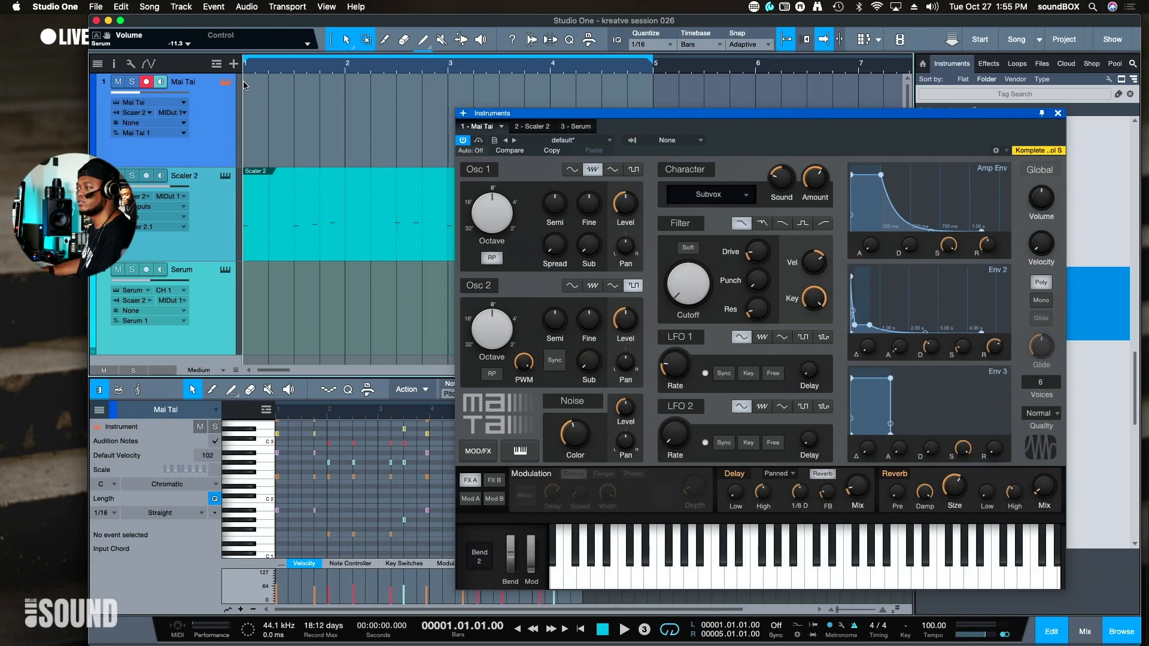
key("KP_Multiply")
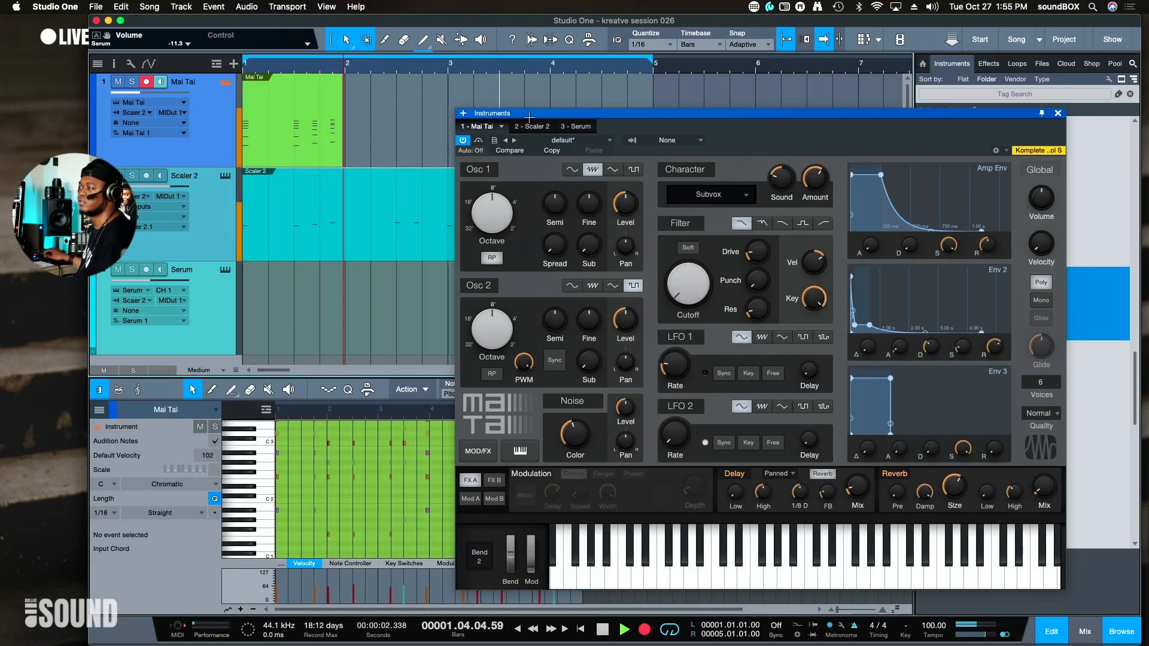
left_click_drag(634, 118, 662, 253)
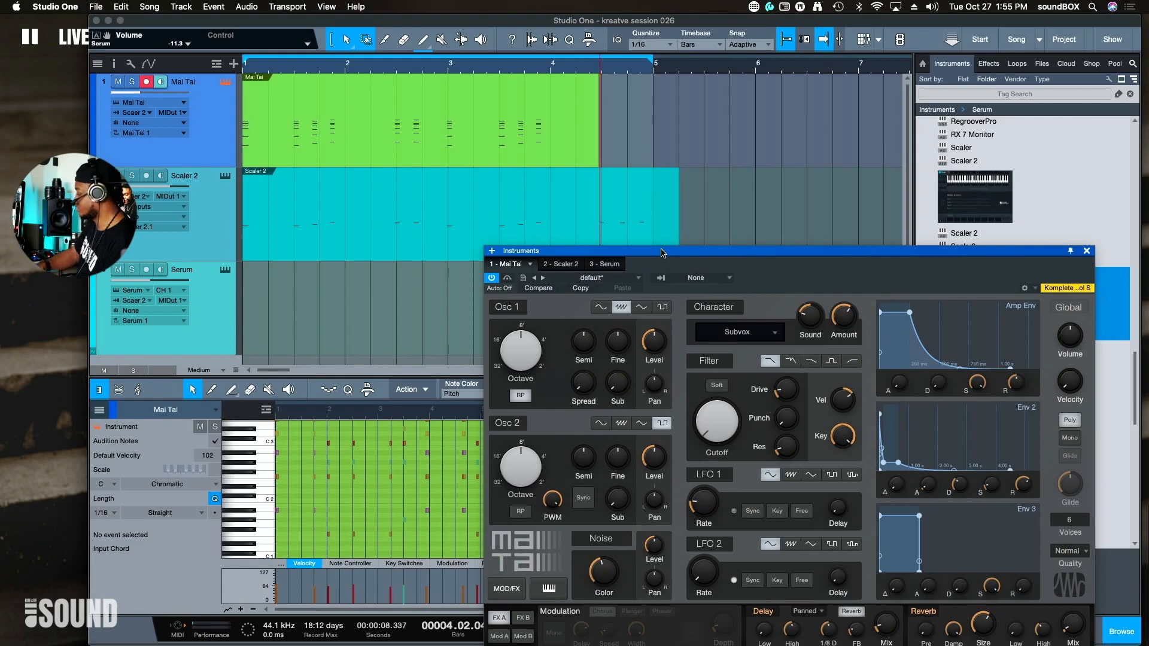
key("space")
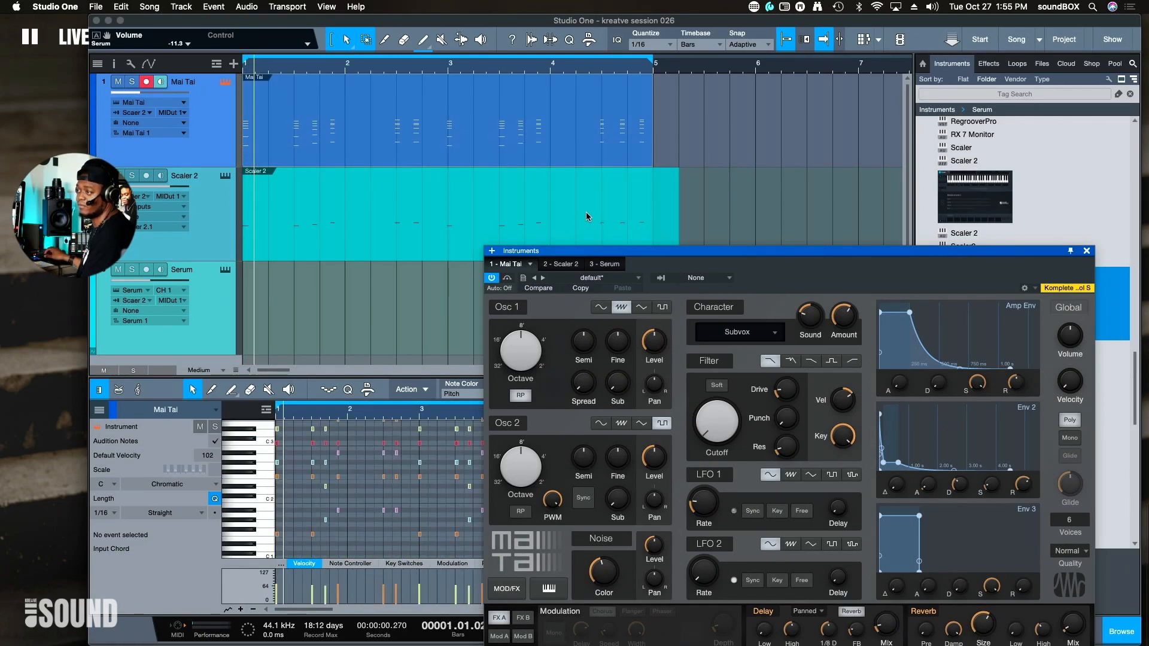
- Play back the recorded chords, copy the Mai Tai clip onto the Serum track and lower the Serum volume to -23.8 dB
key("space")
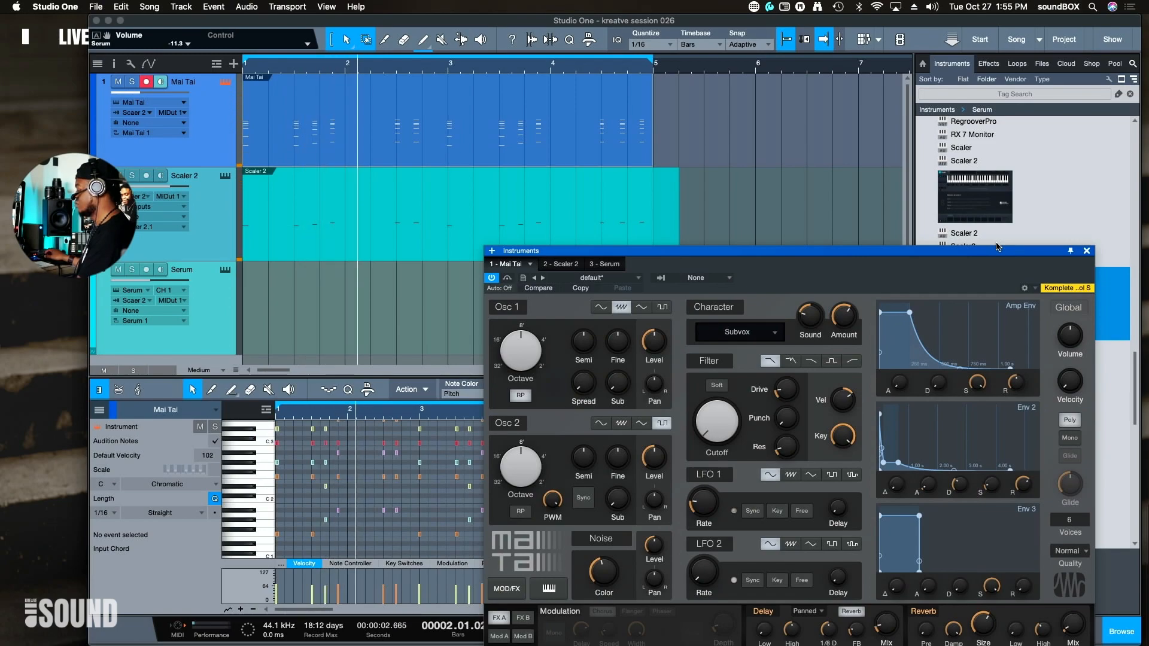
key("Escape")
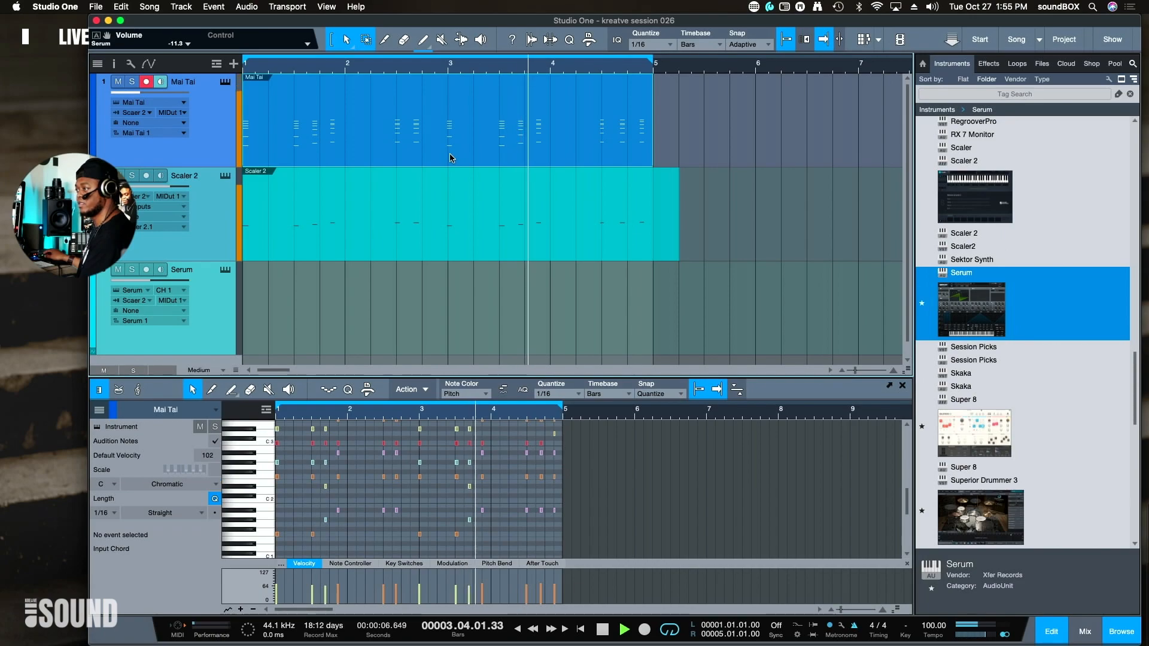
left_click_drag(451, 157, 449, 329)
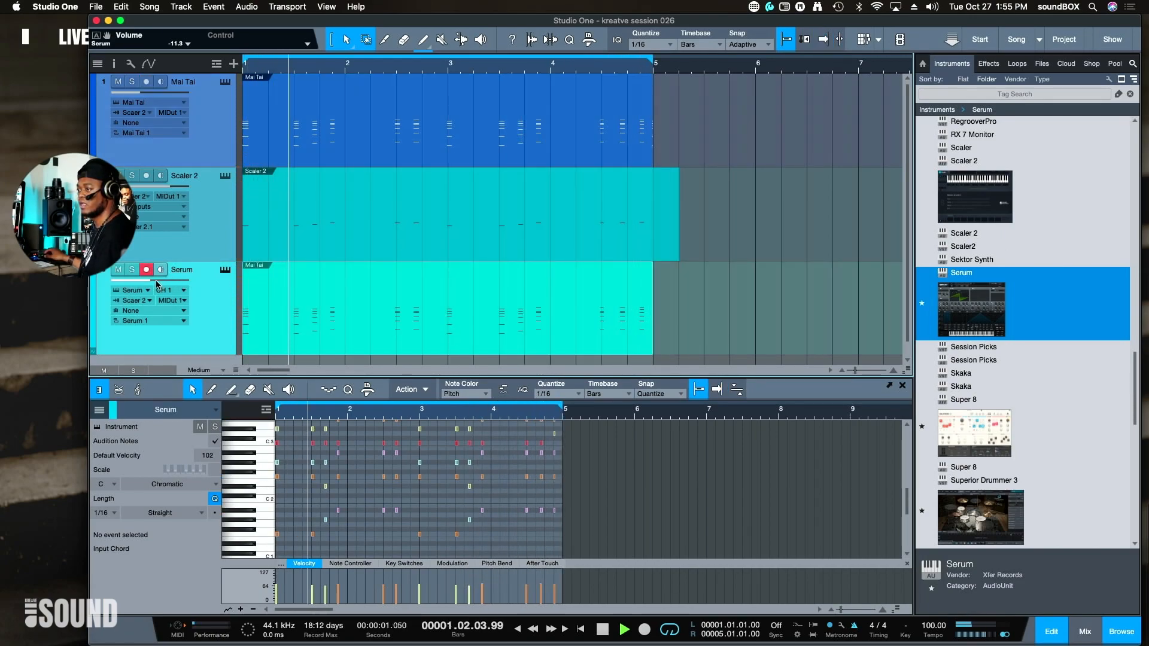
left_click_drag(157, 284, 141, 308)
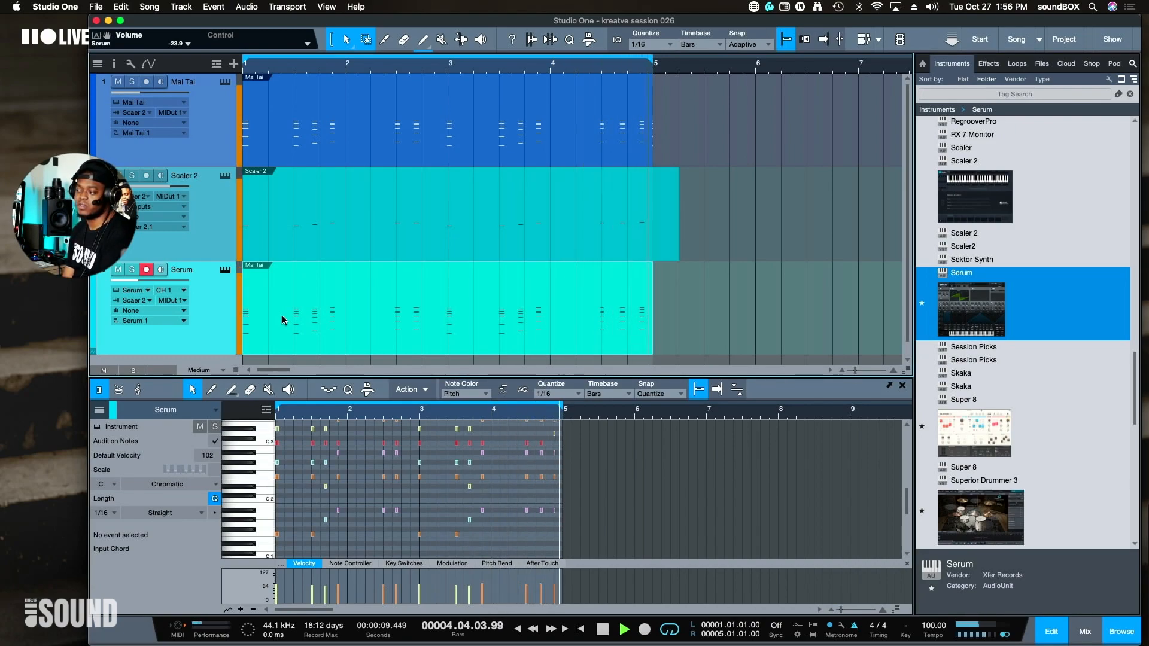
- Stop playback and compare the trigger notes in the Scaler 2 clip with the chord notes in the Serum clip
key("space")
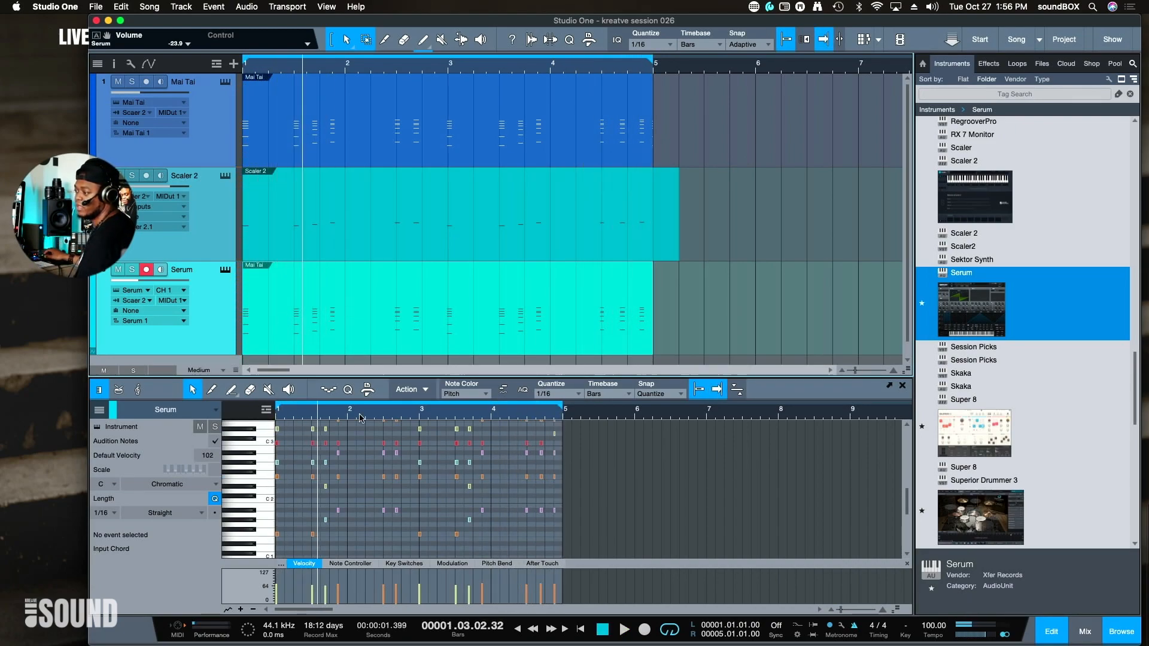
left_click(465, 240)
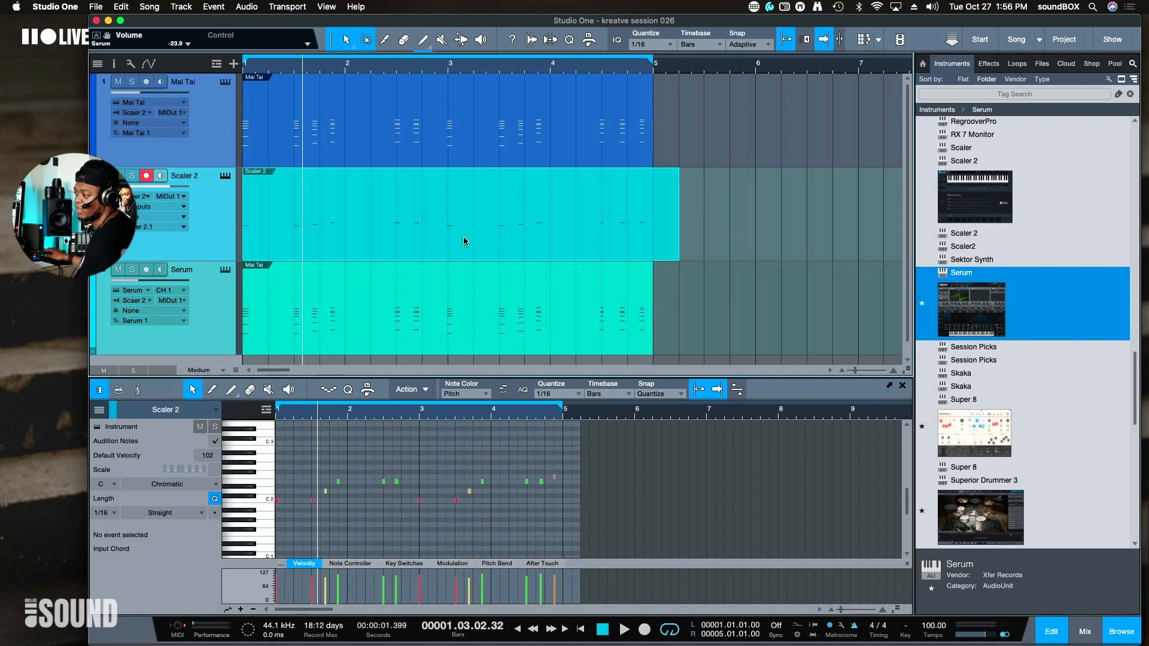
left_click(478, 346)
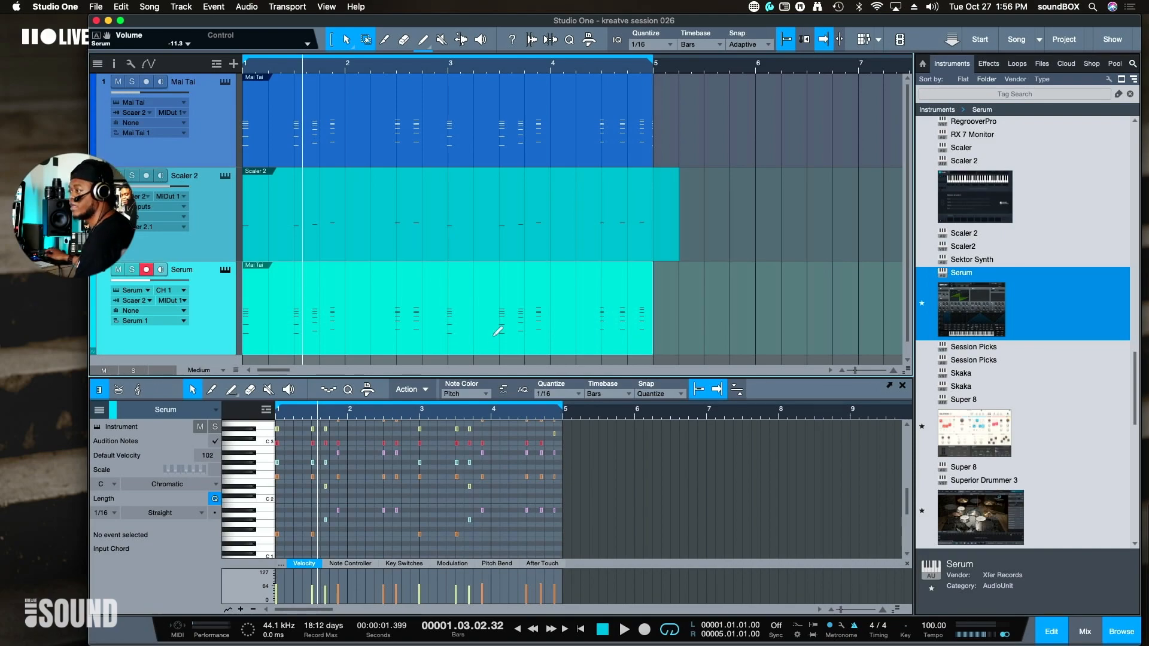
- Undo the recorded and copied chord clips and delete the Scaler 2 trigger clip, leaving the arrangement empty
key("super+z")
key("super+z")
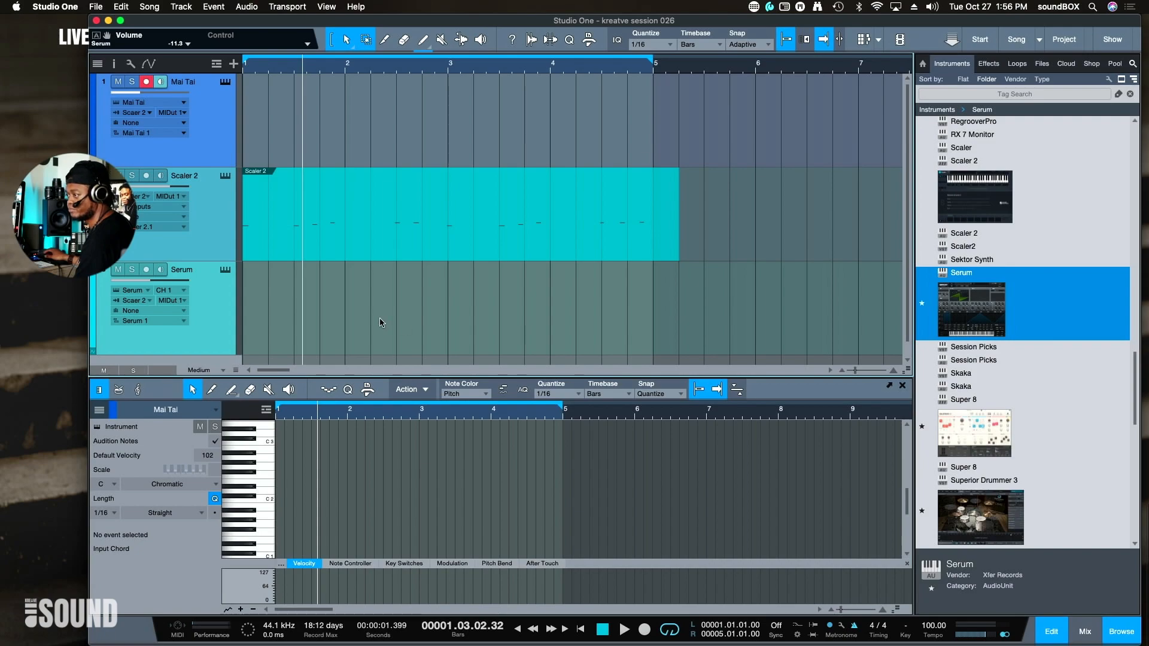
left_click(457, 248)
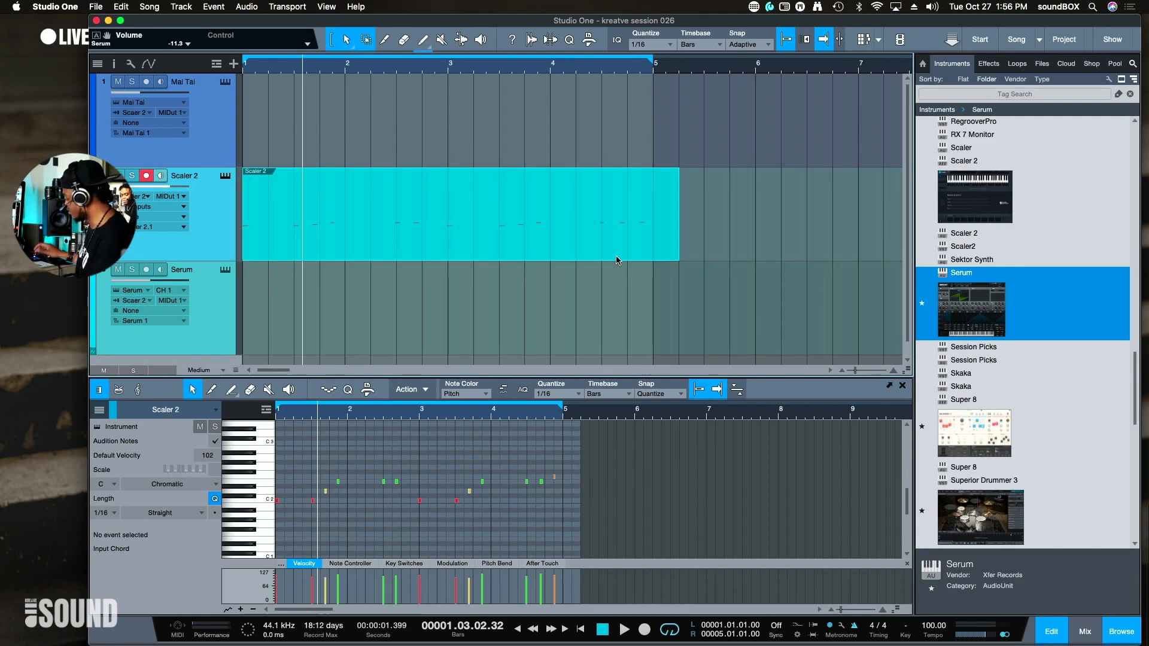
key("Delete")
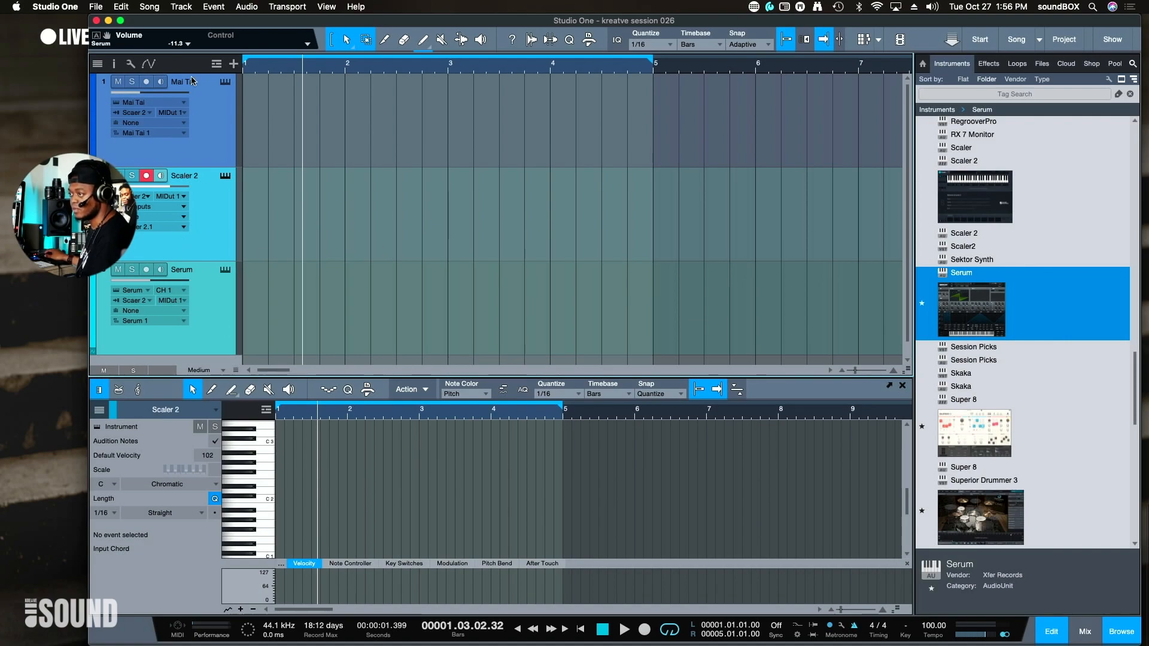
- Select the tracks in turn, ending on Scaler 2, and narrow the song window so the webcam no longer covers the track headers
left_click(216, 144)
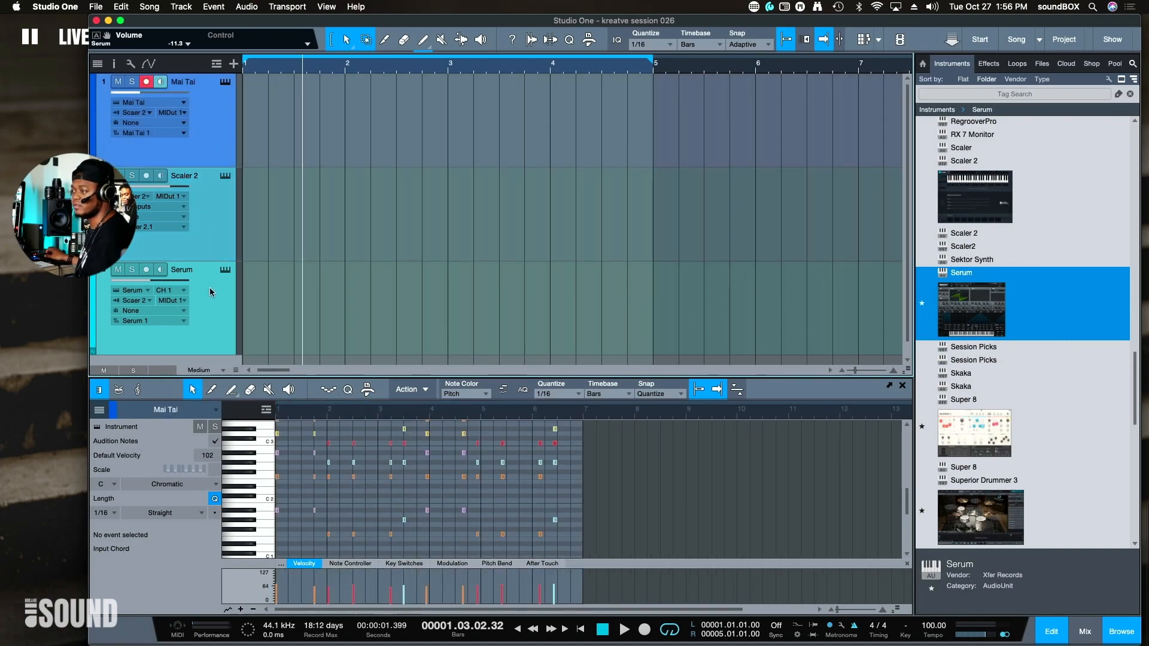
left_click(209, 287)
left_click(196, 145)
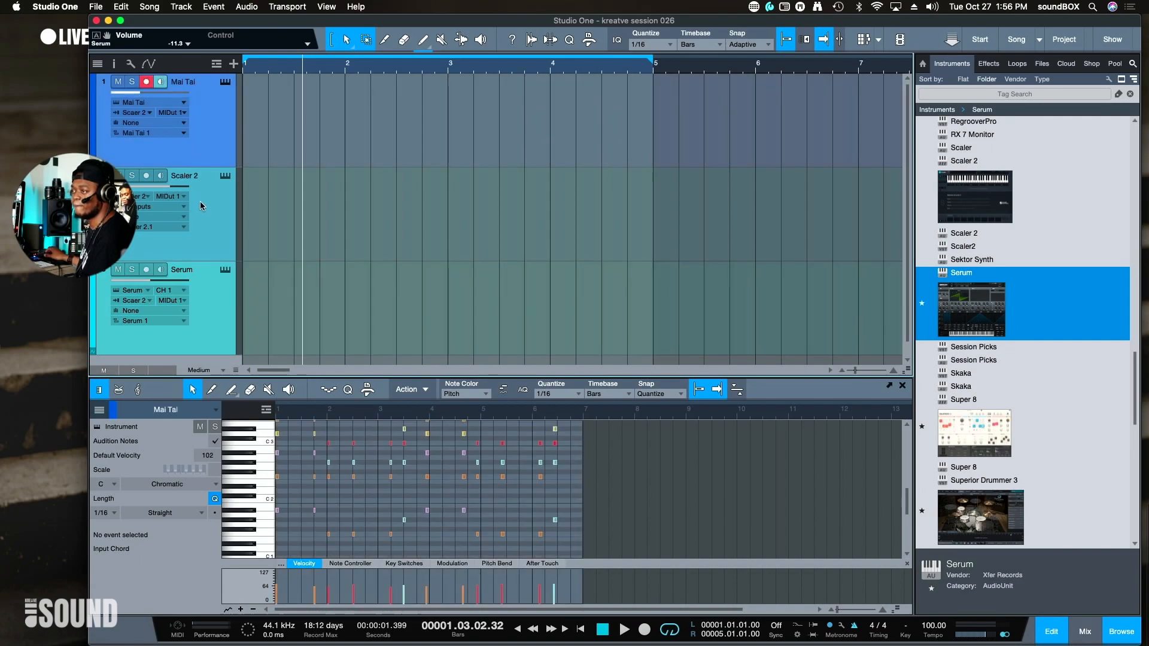
left_click(215, 214)
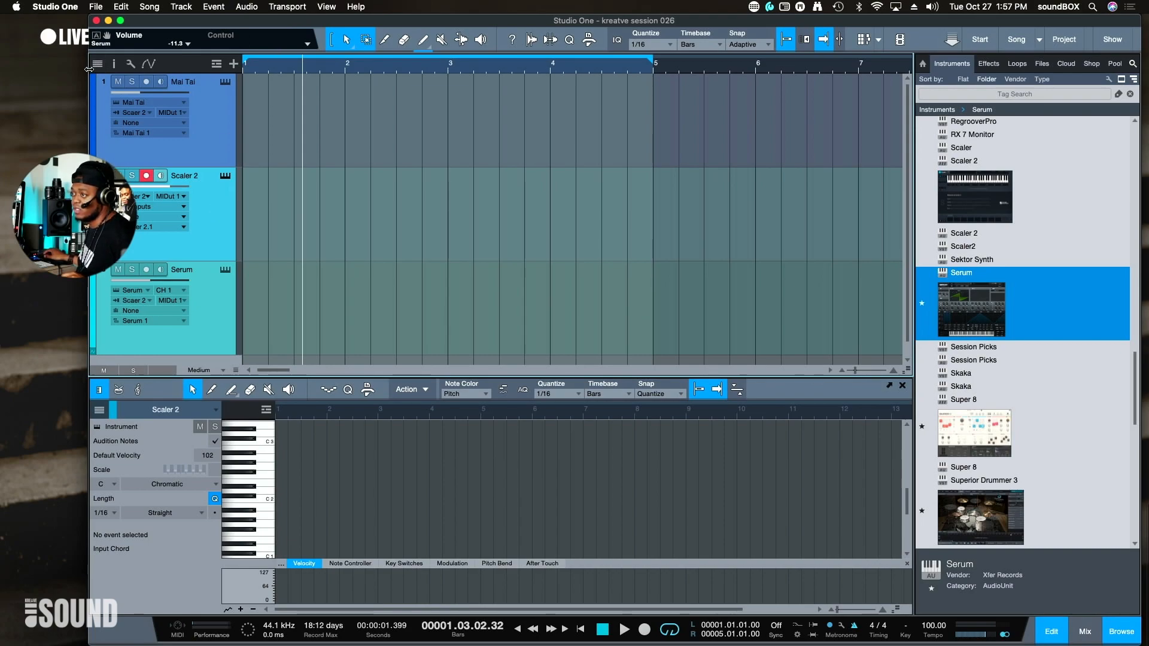
left_click_drag(90, 56, 137, 56)
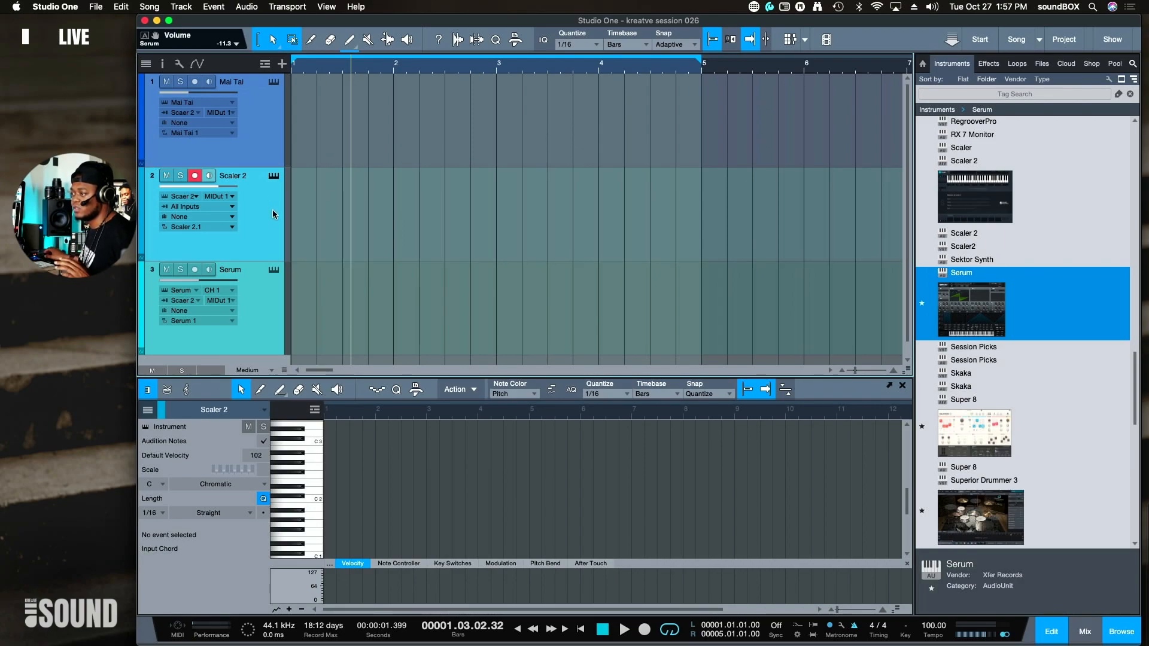
- Review the Mai Tai track's MIDI input choices and Scaler 2's internal sound choices, leaving the input on Scaler 2 and the sound OFF
left_click(270, 117)
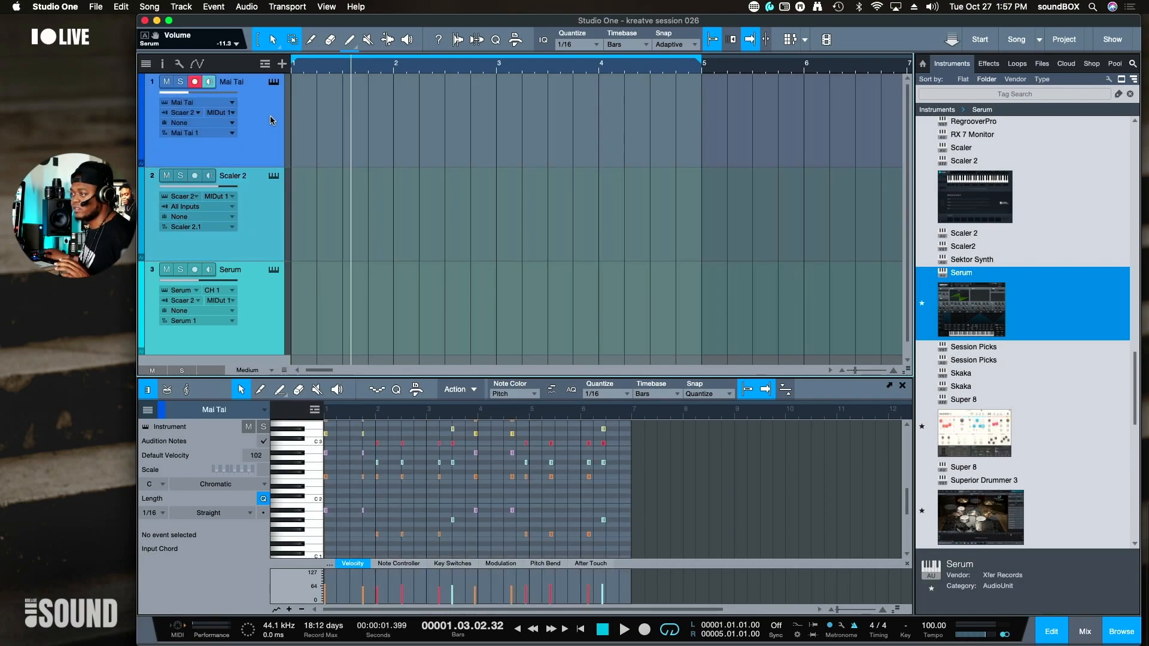
left_click(195, 113)
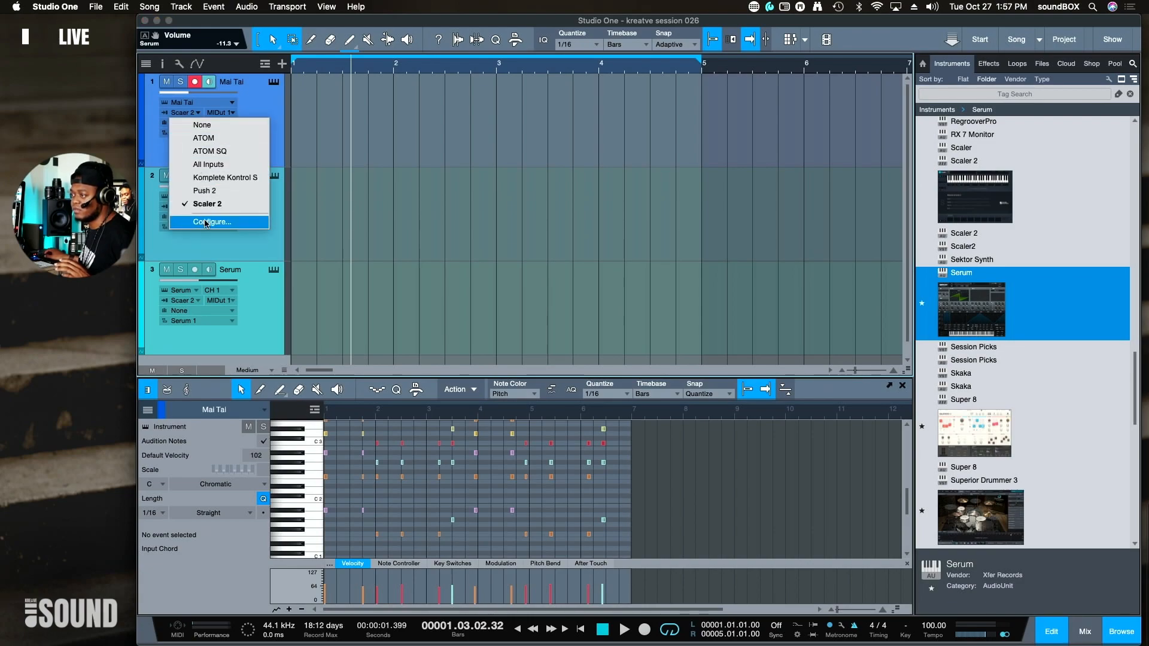
left_click(273, 108)
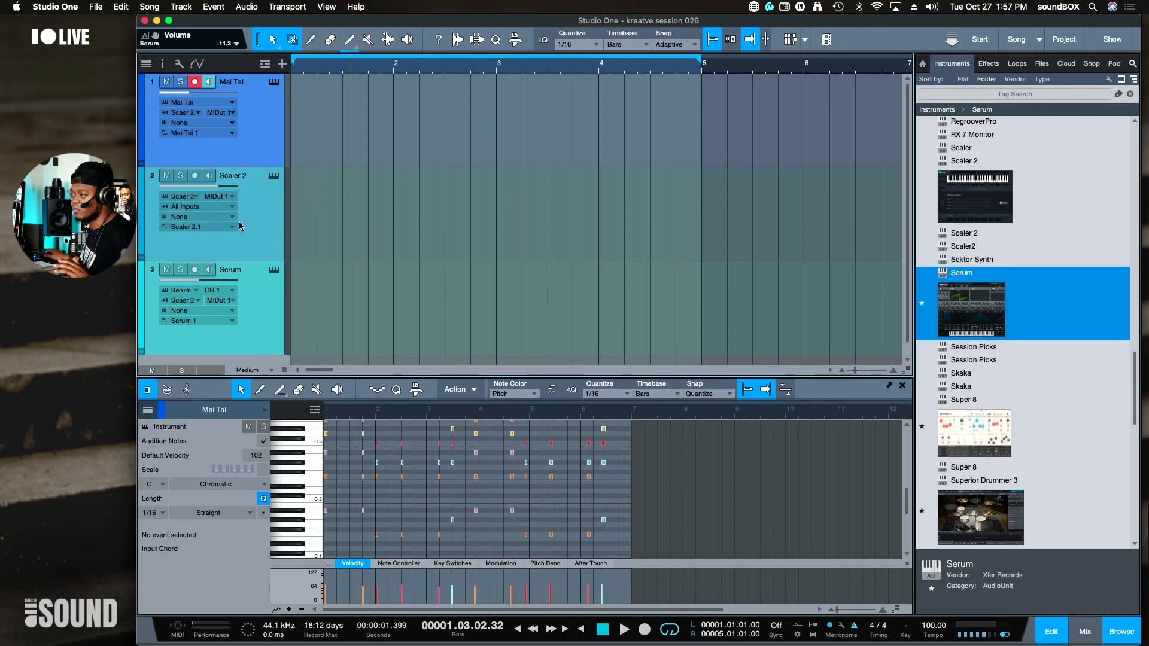
left_click(275, 178)
left_click(502, 248)
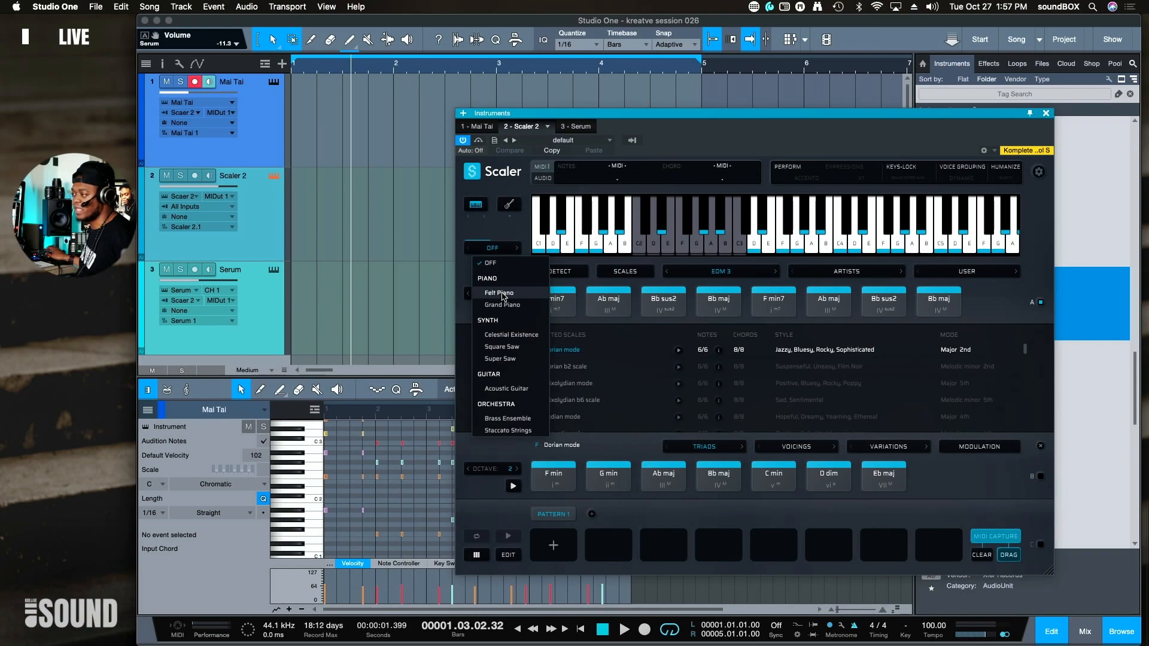
left_click(505, 240)
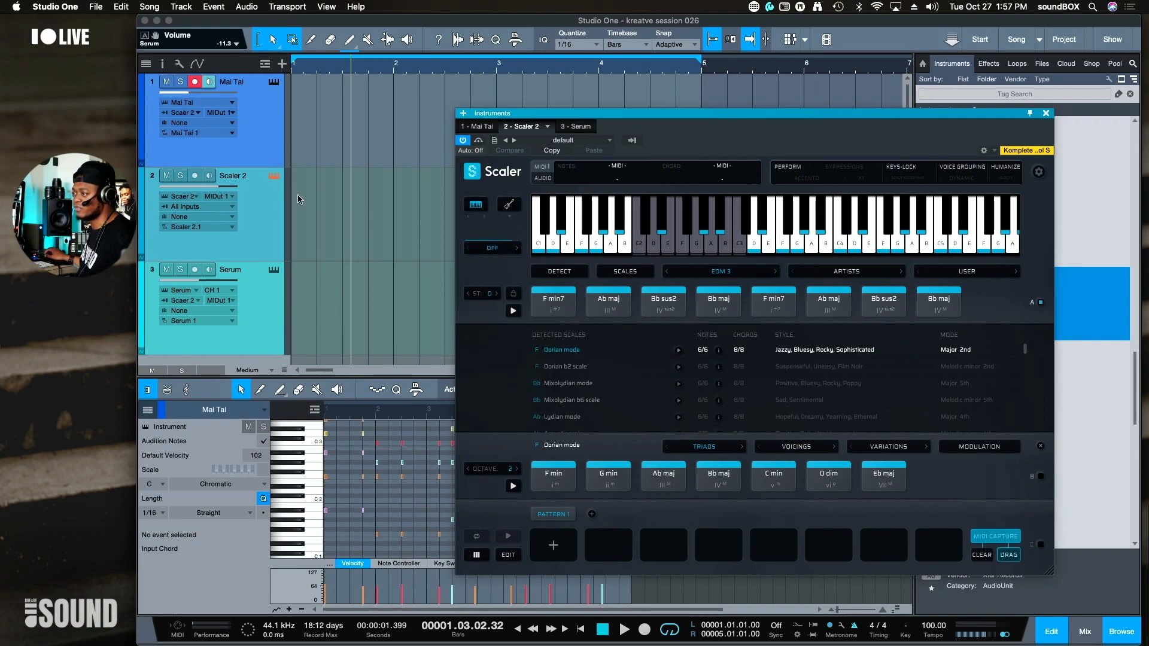
- Switch between the Mai Tai and Scaler 2 tracks, disarm Scaler 2 and leave only Mai Tai armed and monitored
left_click(209, 180)
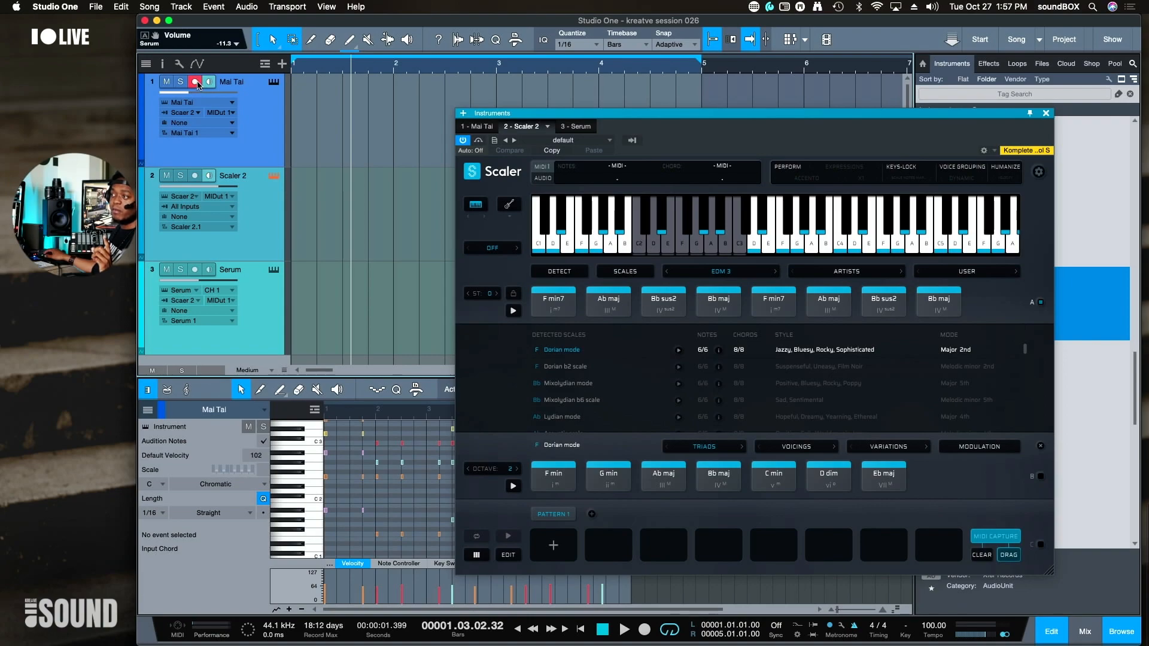
left_click(255, 125)
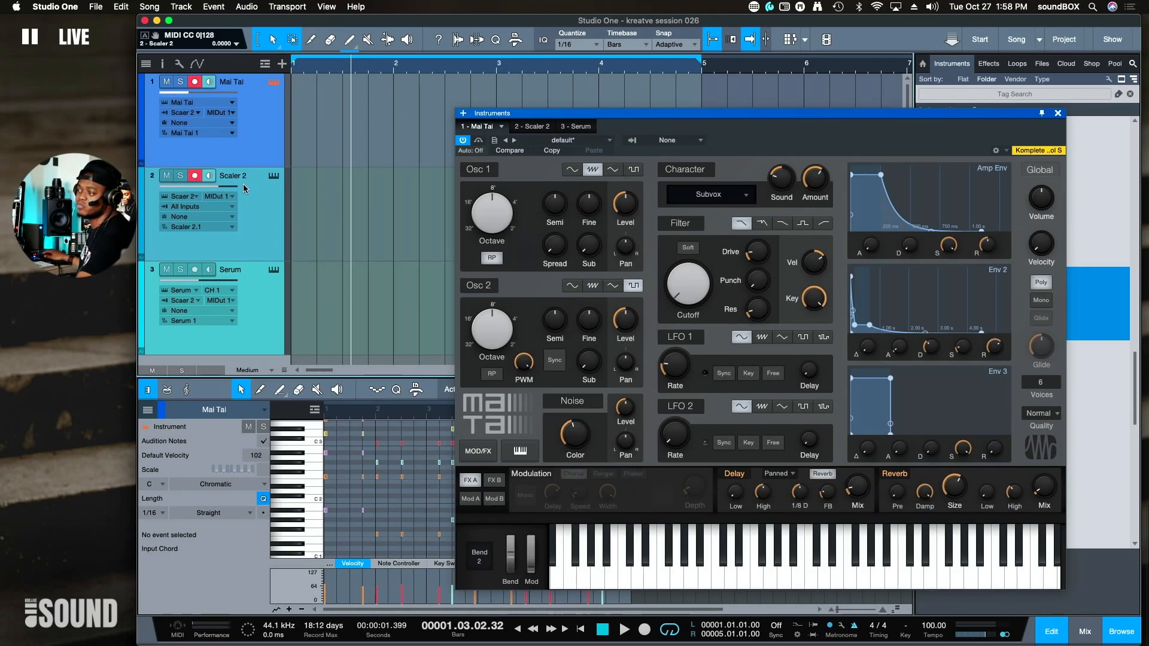
left_click(195, 176)
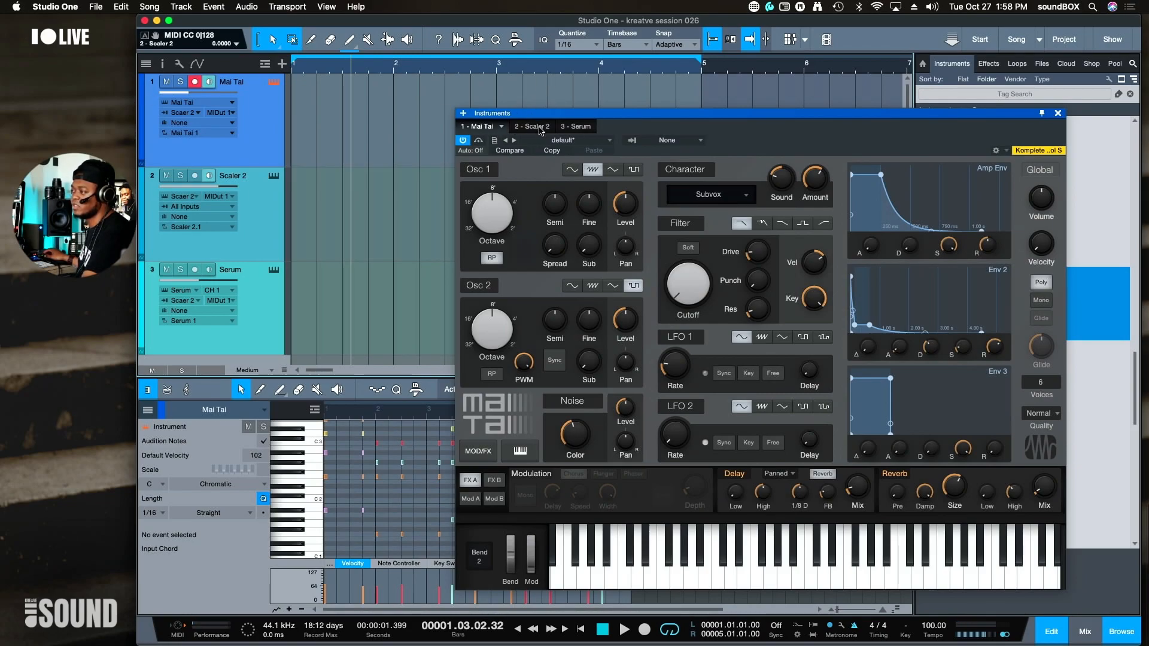
left_click(532, 126)
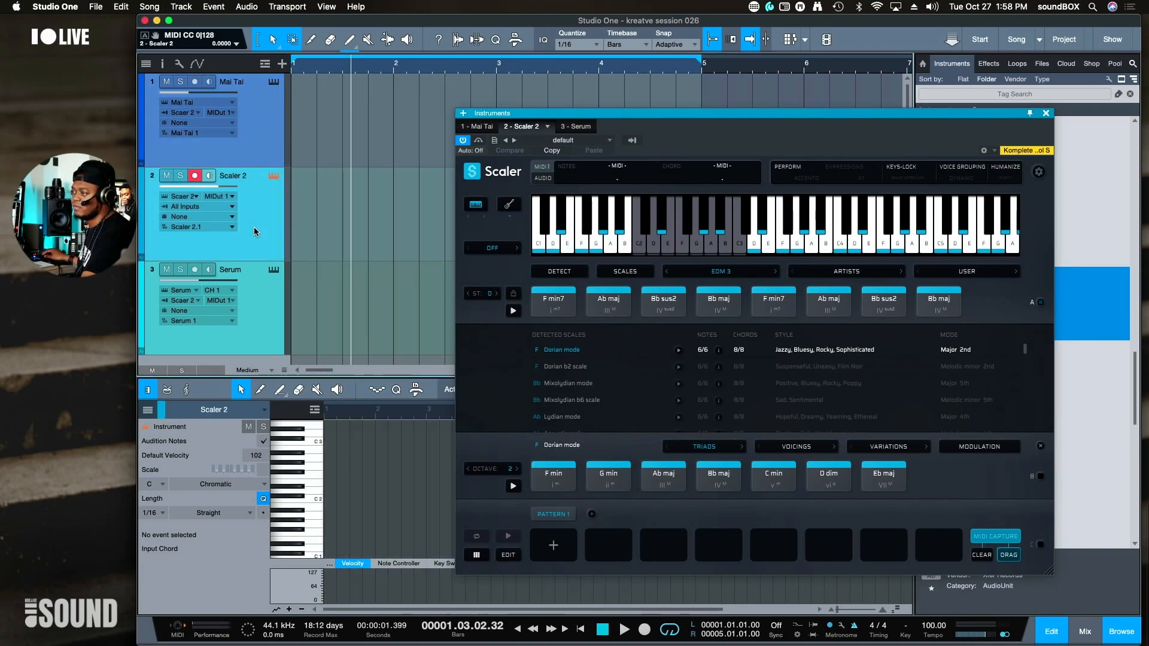
left_click(259, 132)
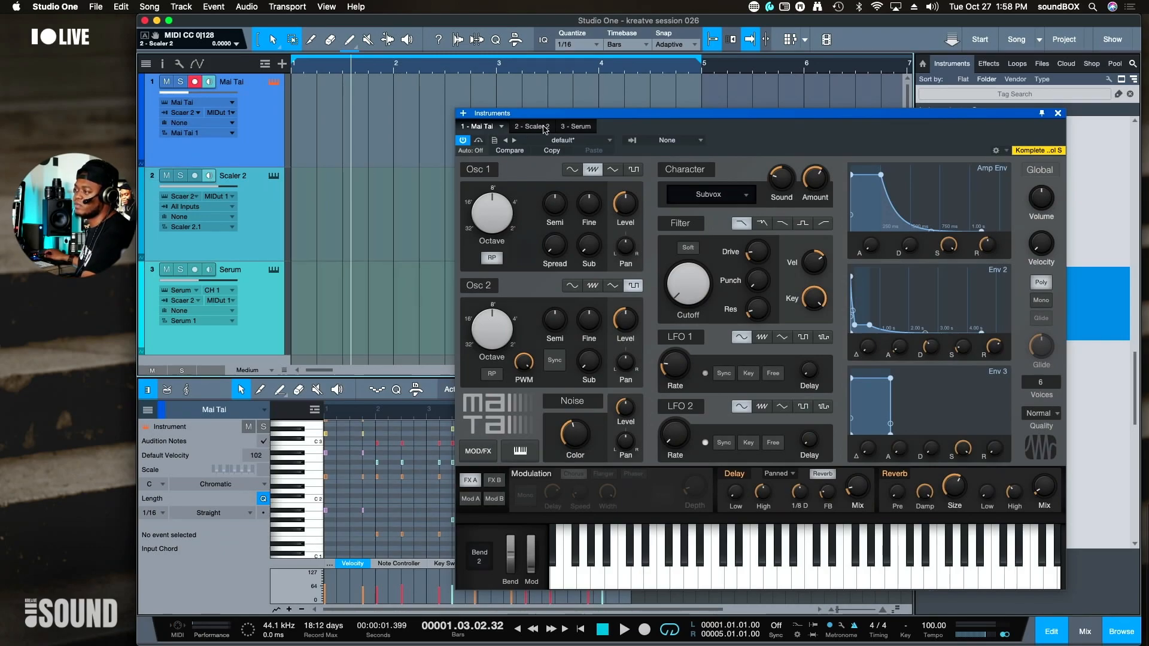
- Switch Scaler 2 to the EDM 4 chord set and record its chord output onto the Mai Tai track from bar 1 to bar 5
left_click(531, 126)
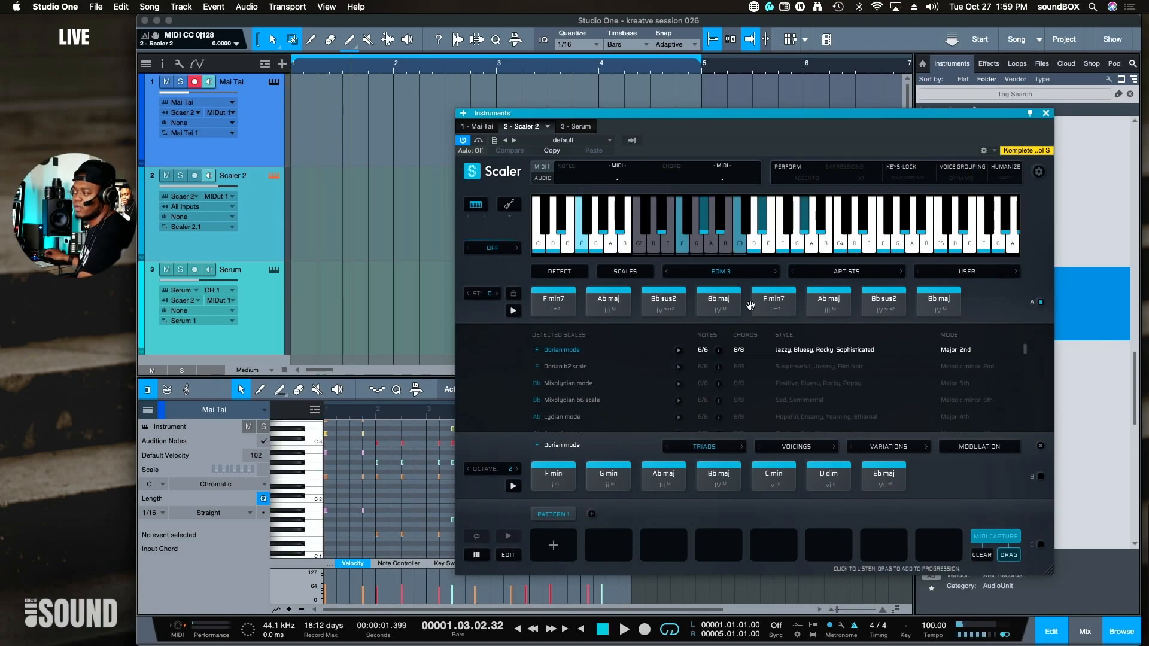
left_click(774, 272)
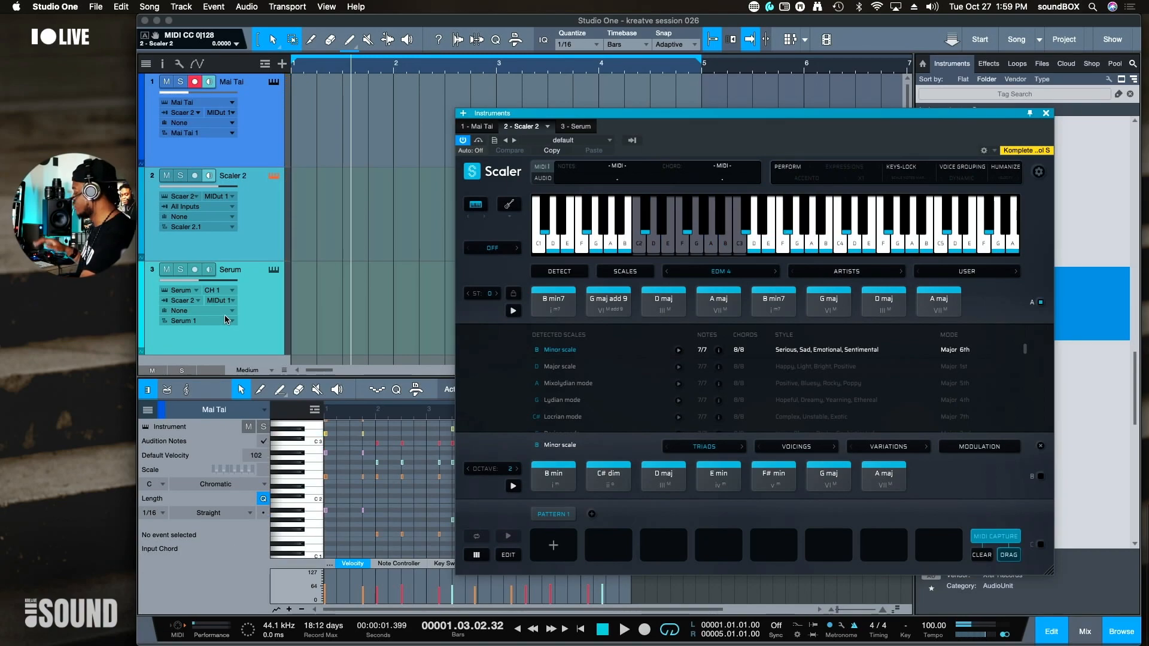
key("comma")
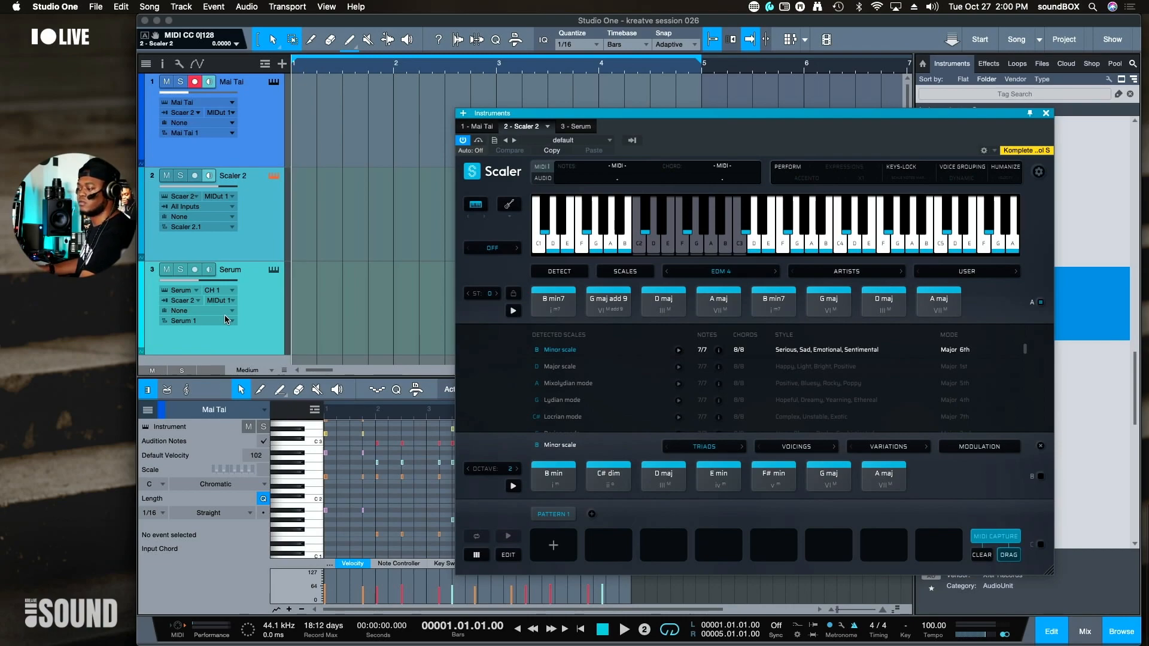
key("KP_Multiply")
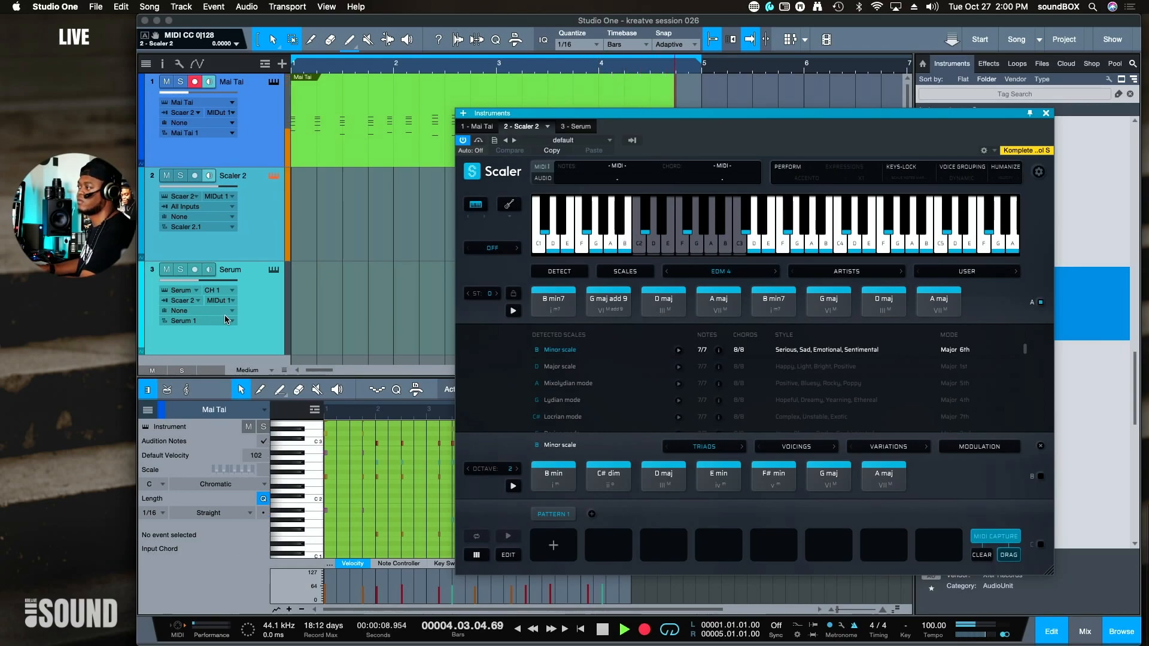
key("KP_Multiply")
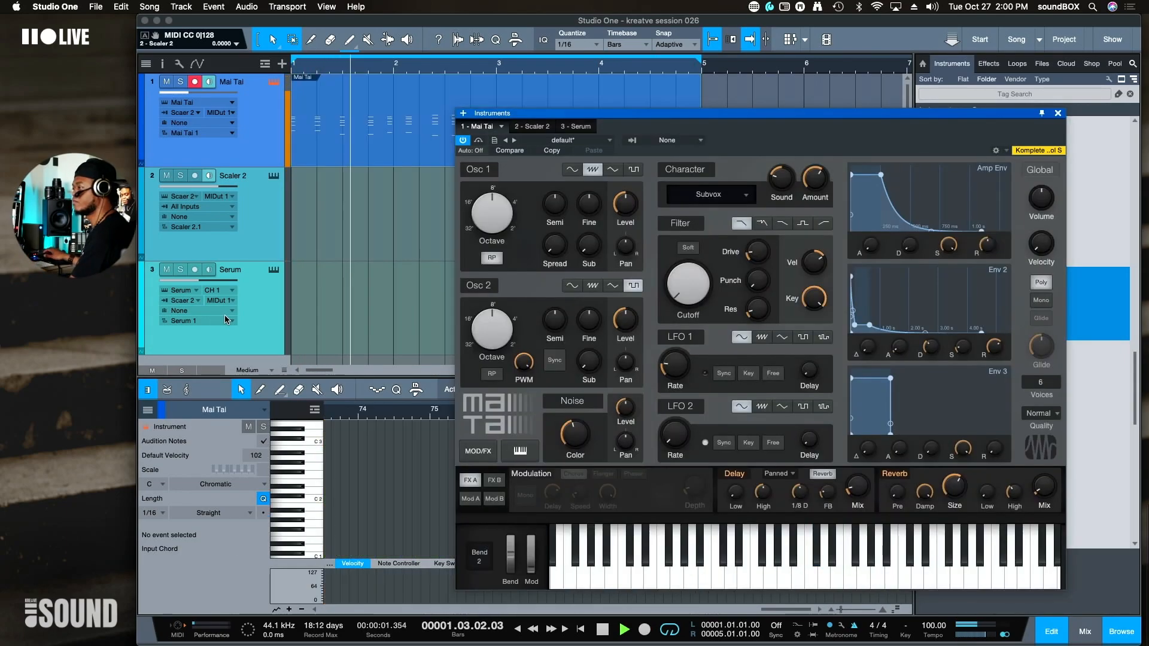
- Move the instrument window clear of the arrangement, show the recorded Mai Tai clip's notes and play back a short part of it
key("space")
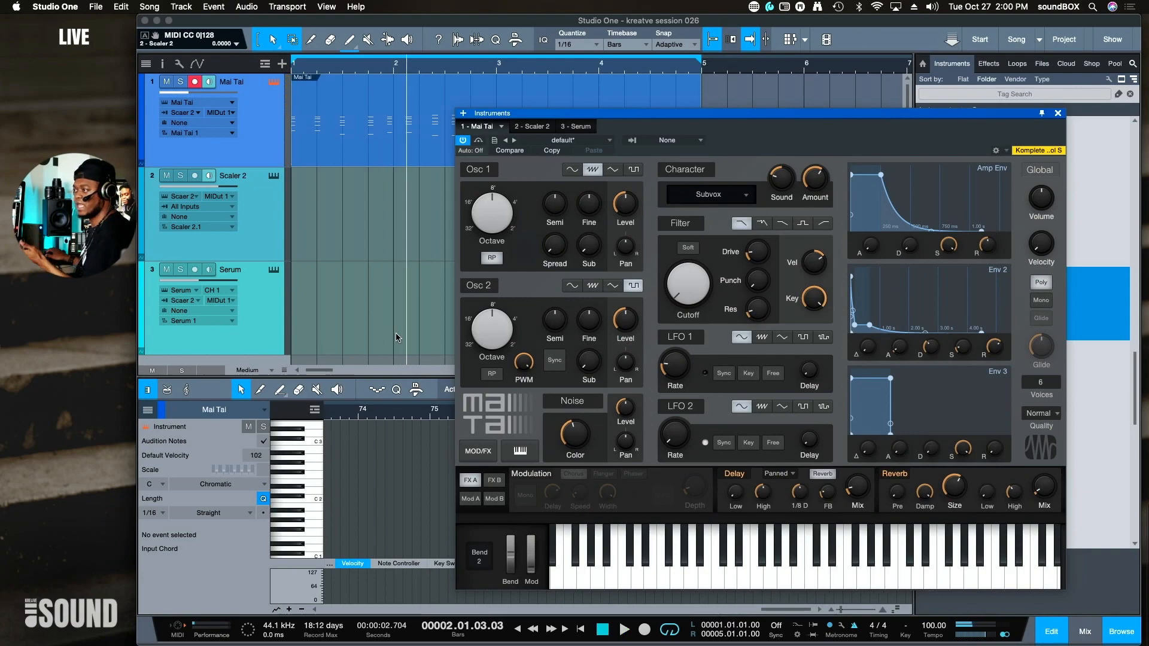
left_click_drag(726, 120, 760, 234)
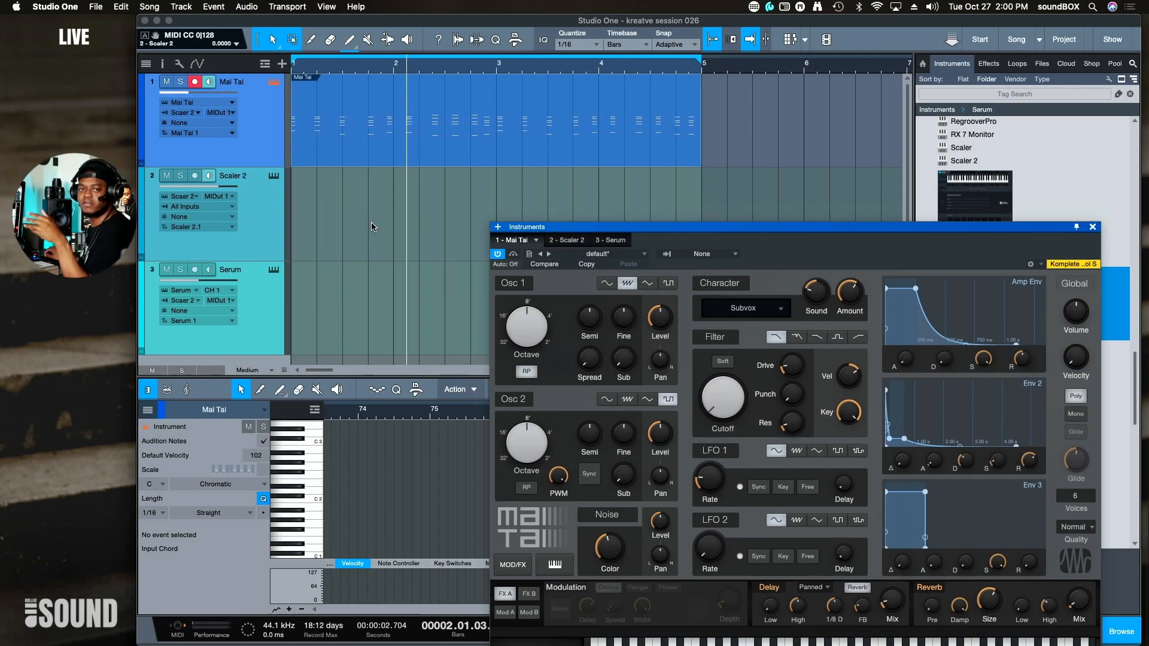
left_click(466, 151)
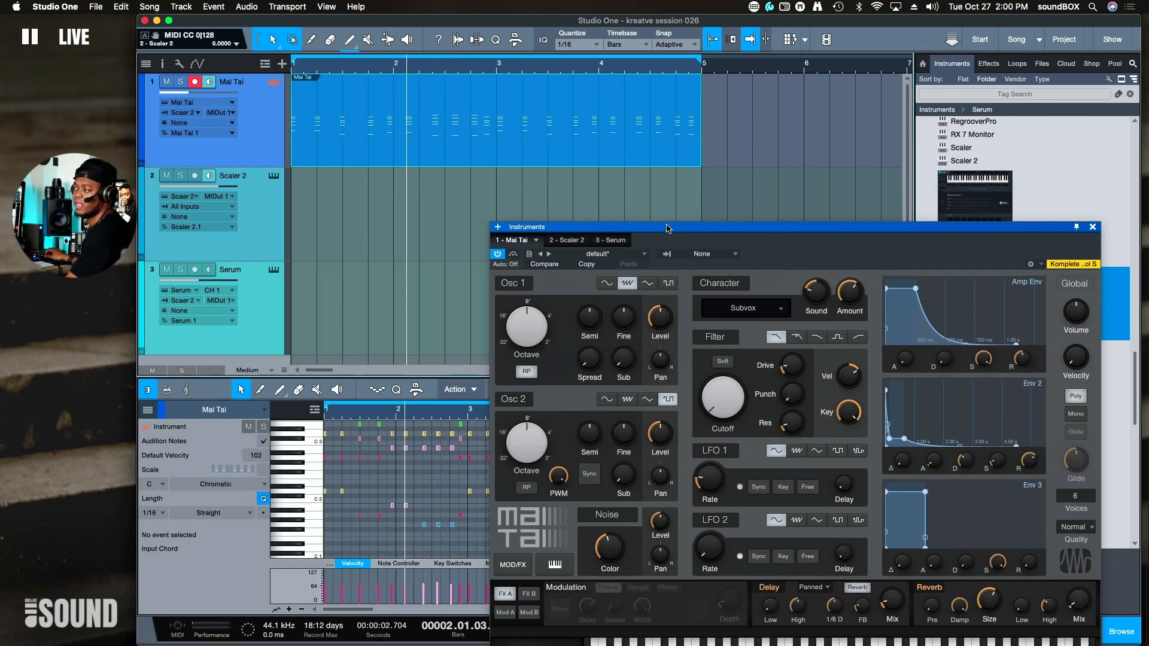
left_click_drag(667, 228, 838, 158)
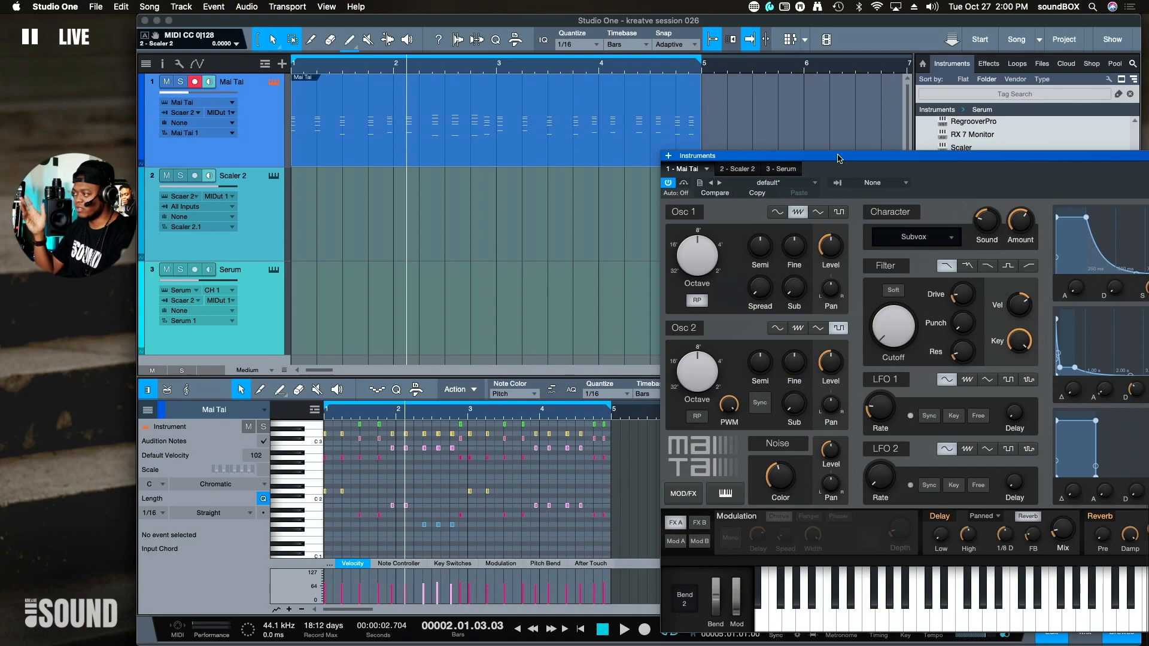
key("space")
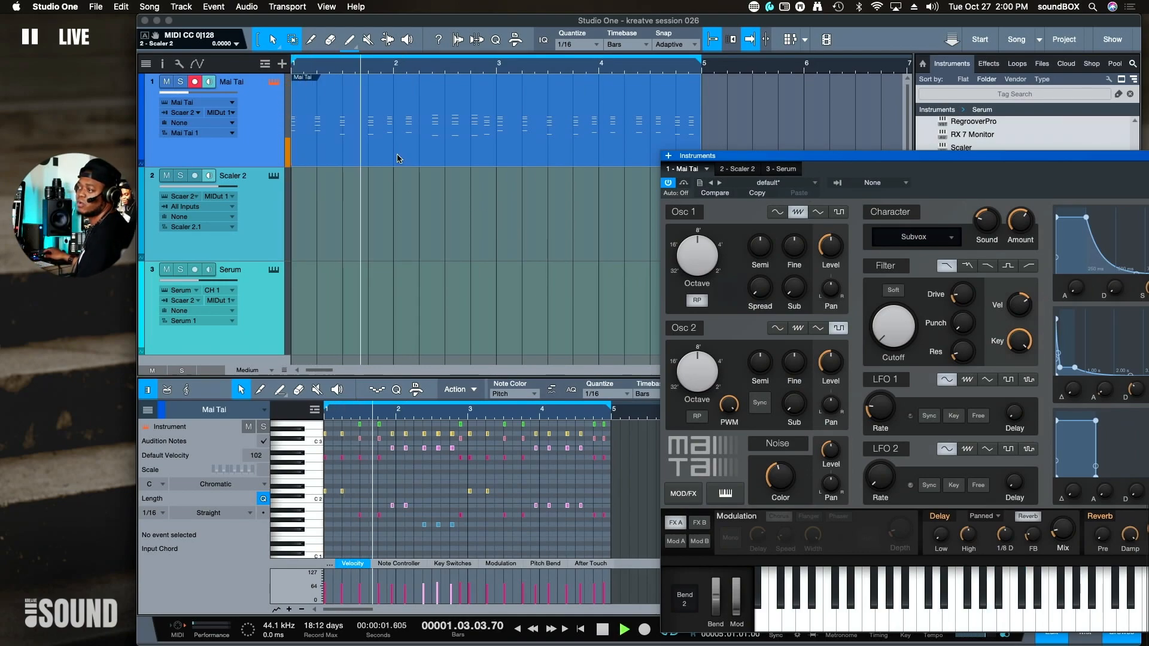
key("space")
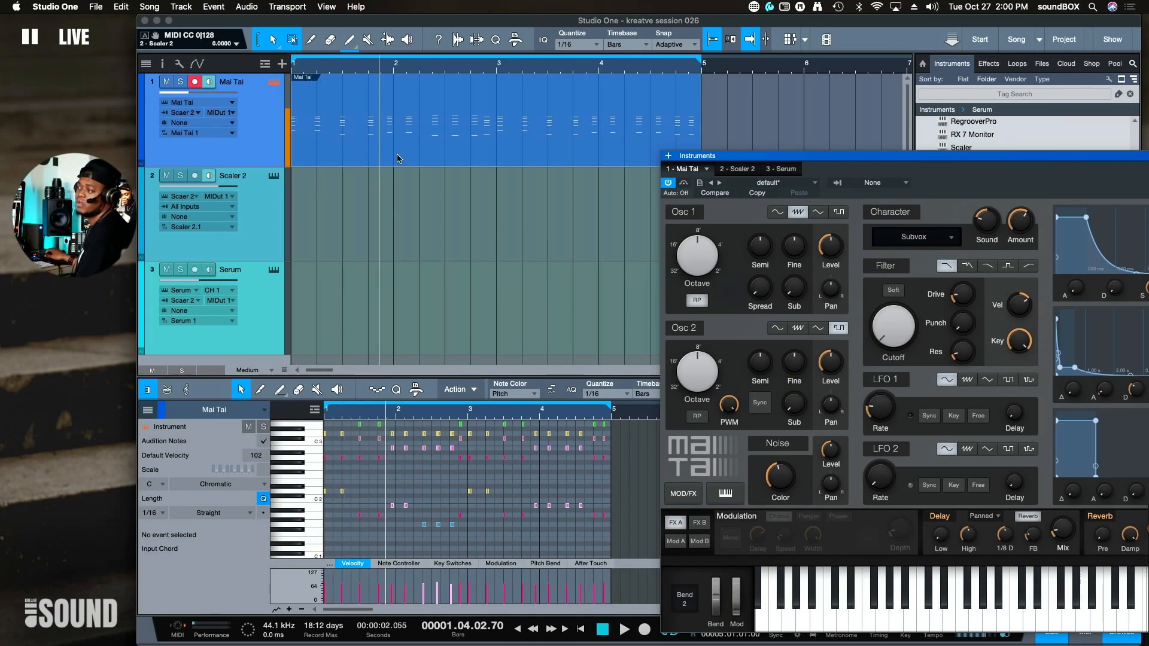
- Set the Mai Tai track's MIDI input to All Inputs, check the Scaler 2 track and reselect Mai Tai
left_click(266, 118)
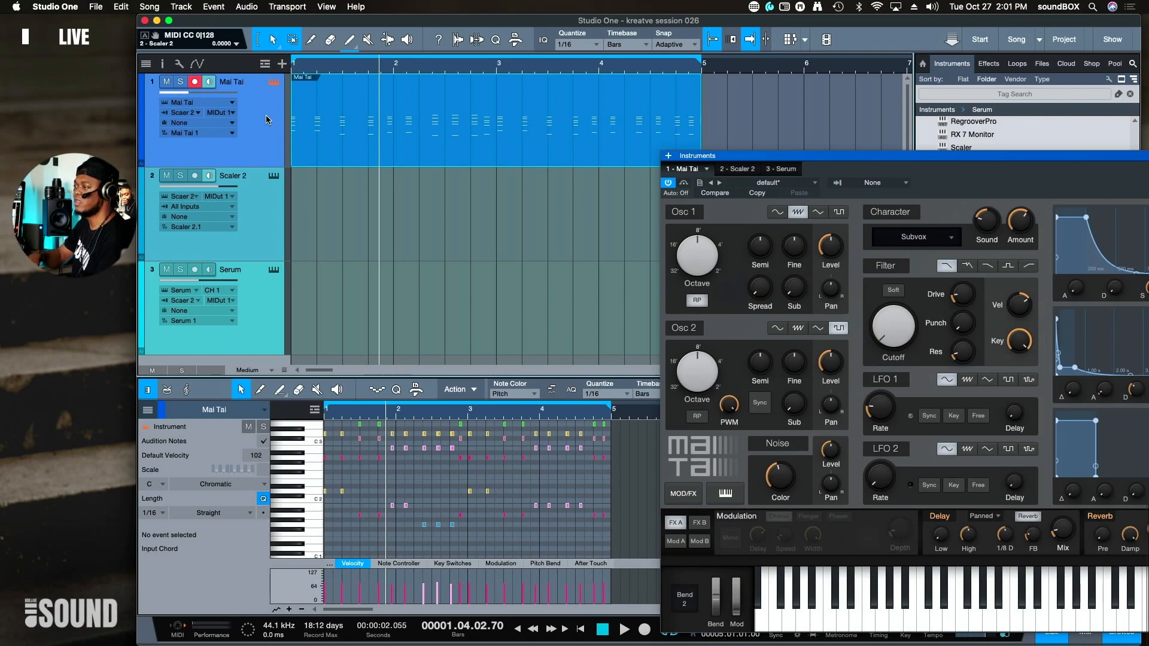
left_click(193, 116)
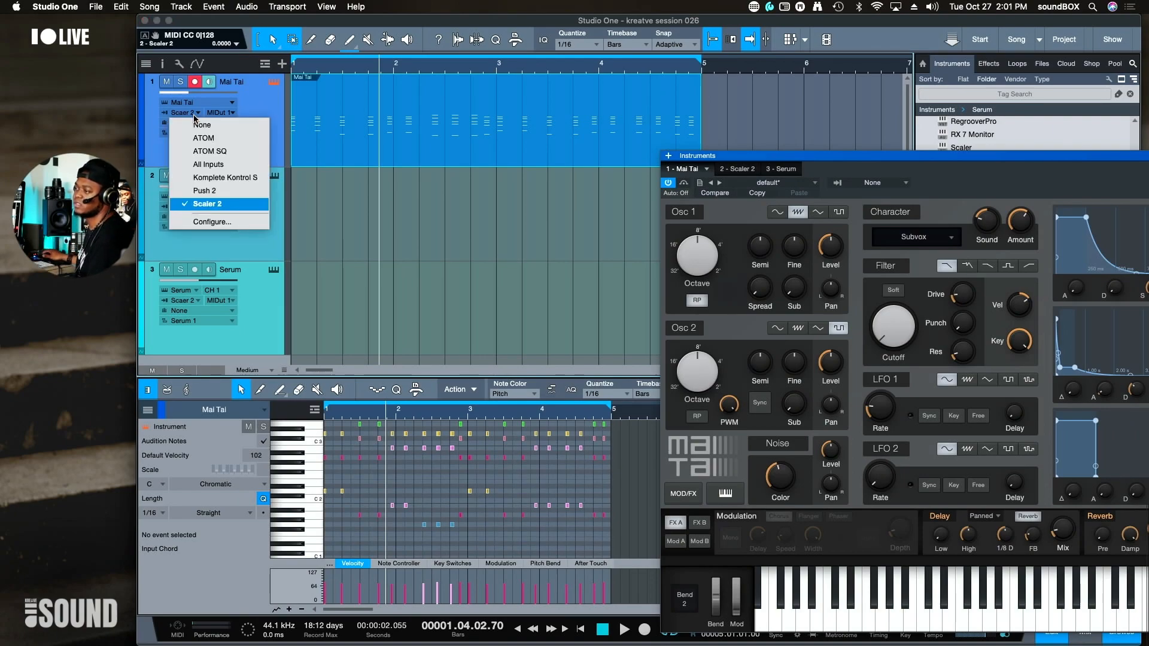
left_click(228, 168)
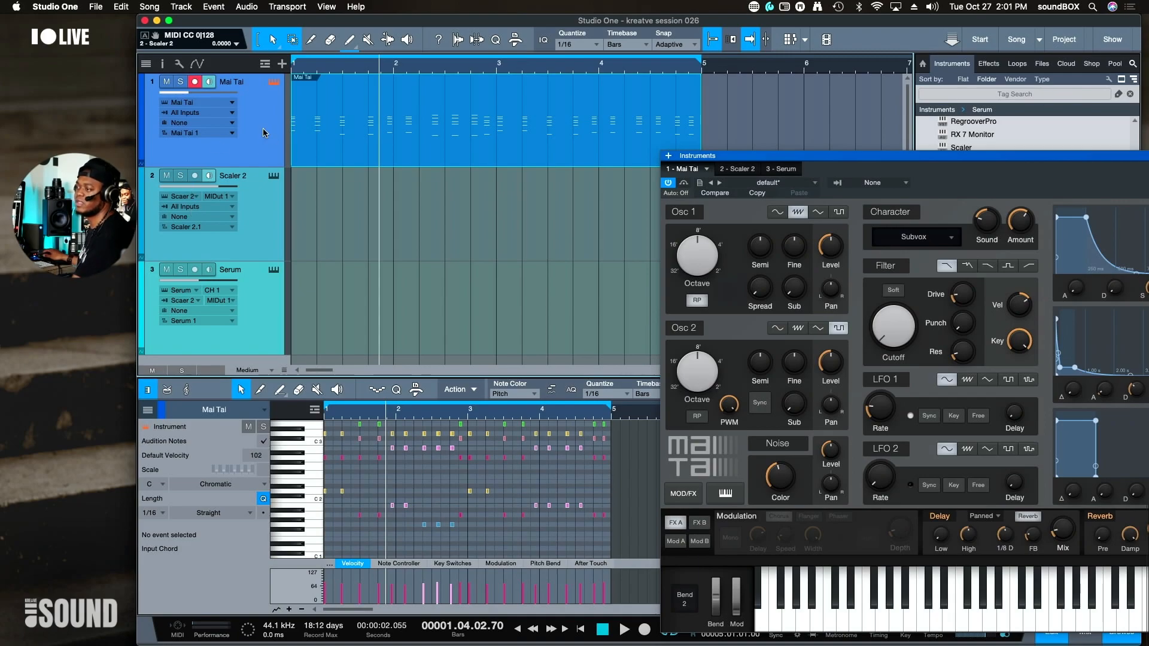
left_click(207, 183)
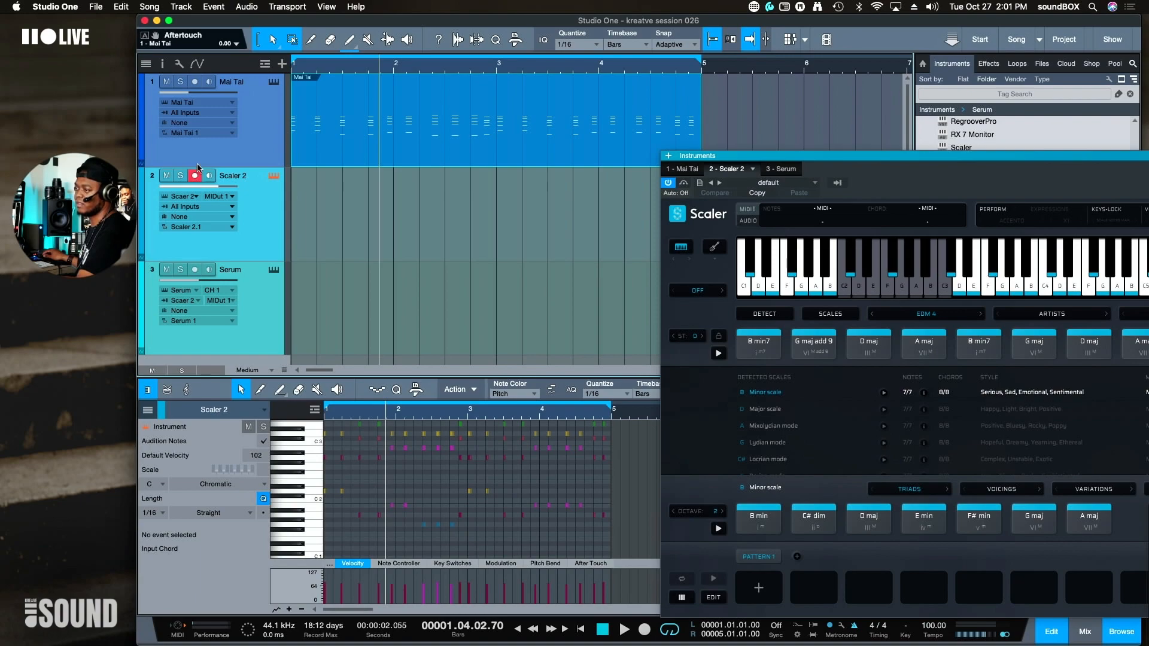
left_click(258, 138)
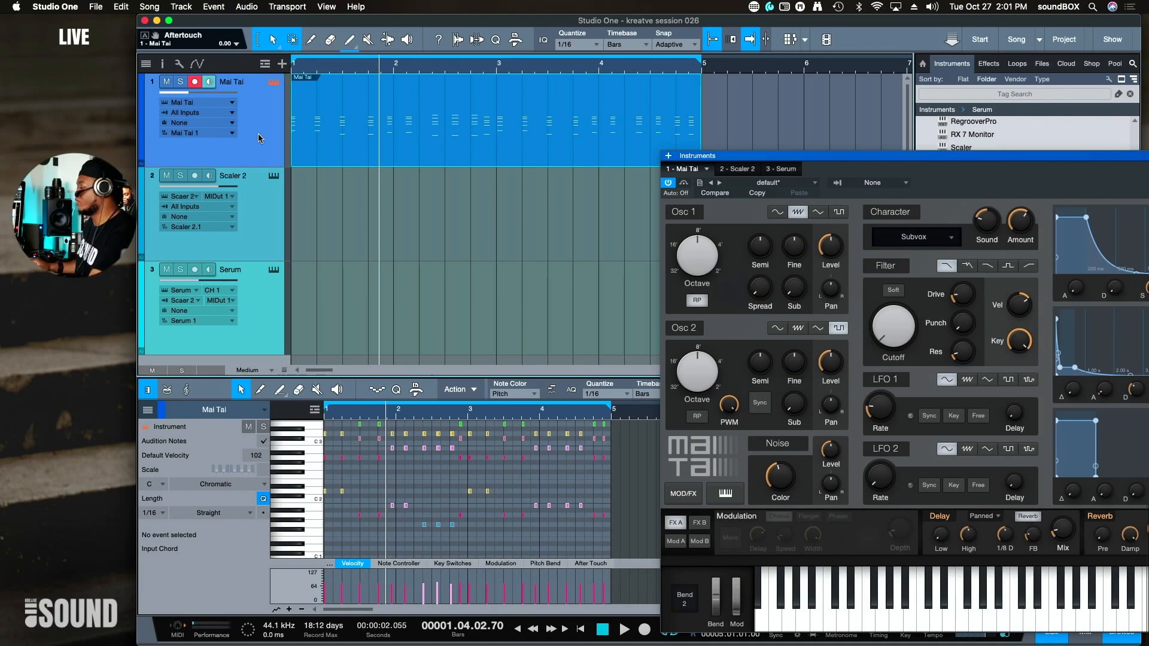
- Play back the recorded Mai Tai clip to about bar 3 and deselect it
key("space")
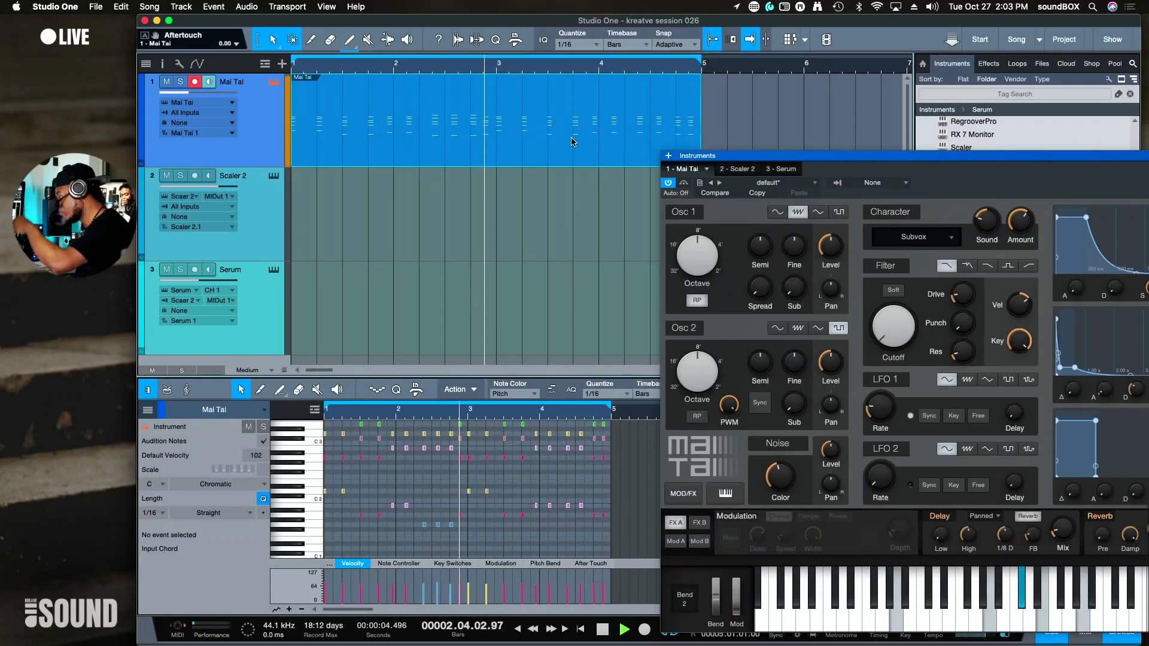
key("space")
left_click(494, 343)
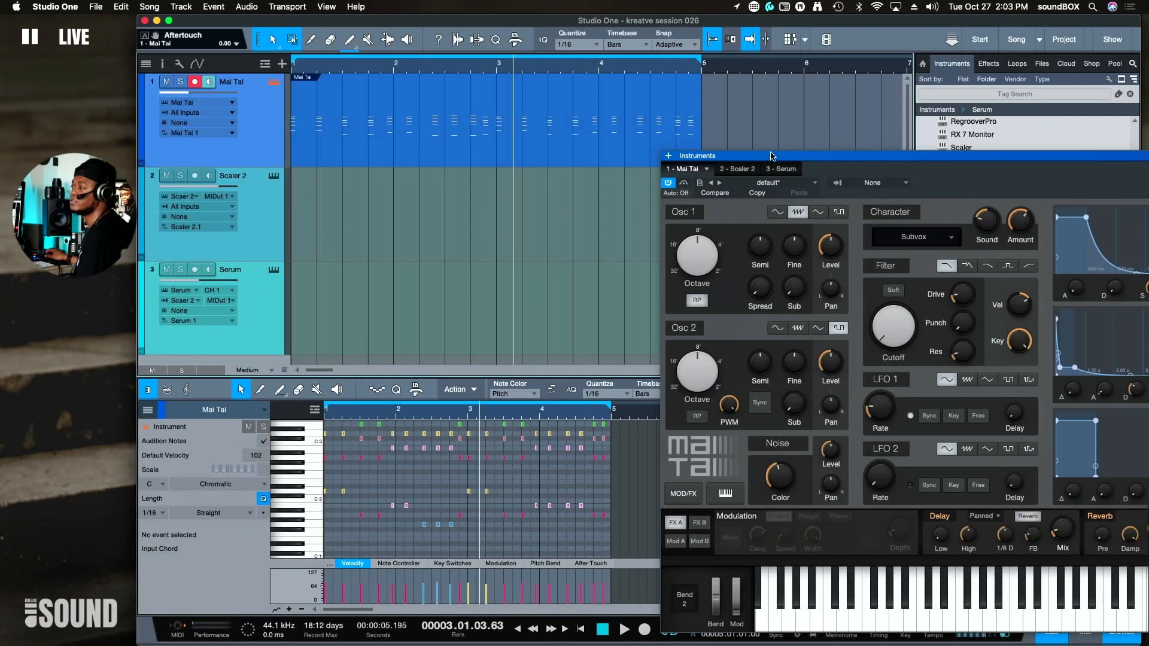
- Add Serum to the Mai Tai track and combine both into a multi instrument
left_click_drag(772, 156, 537, 388)
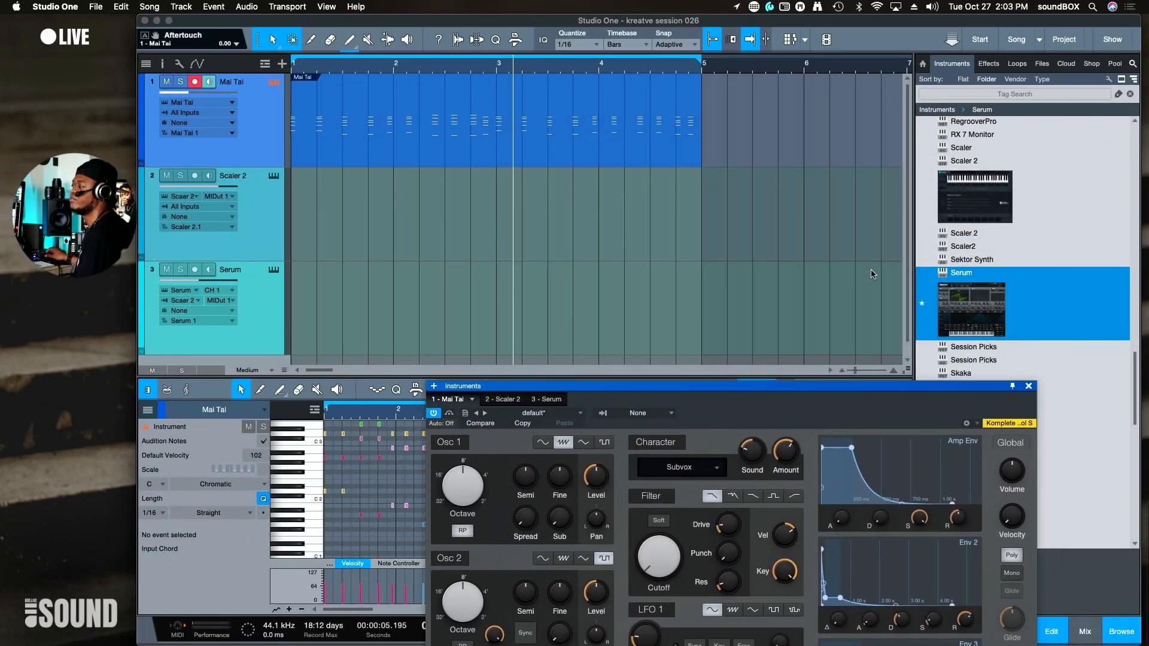
left_click_drag(955, 312, 550, 116)
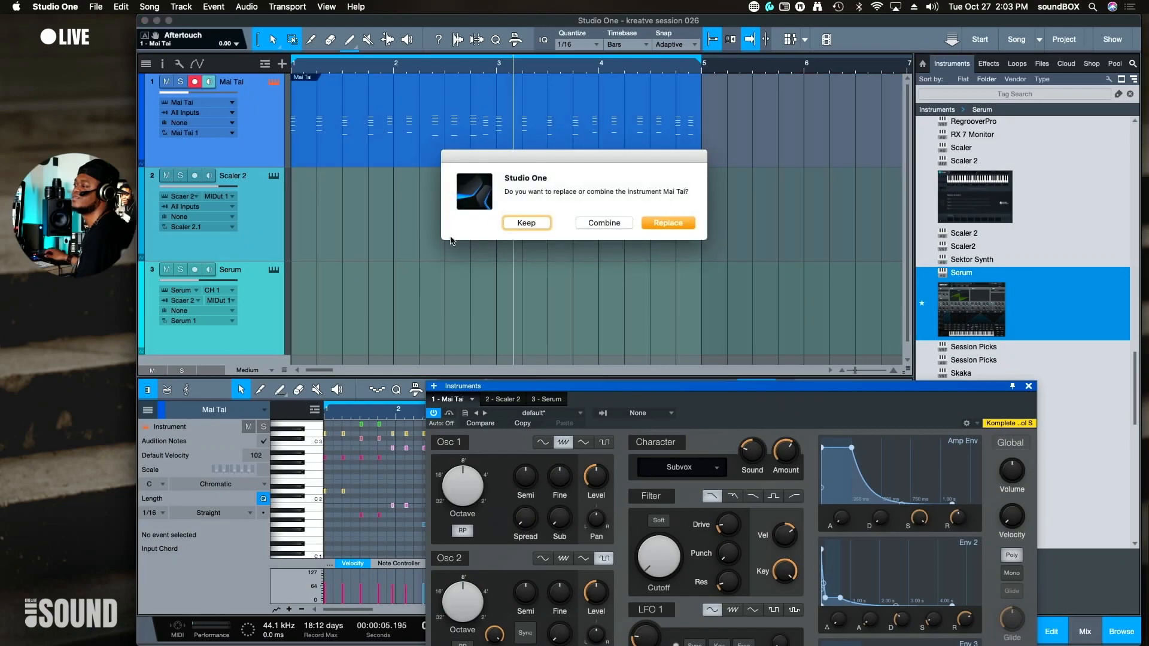
left_click(621, 224)
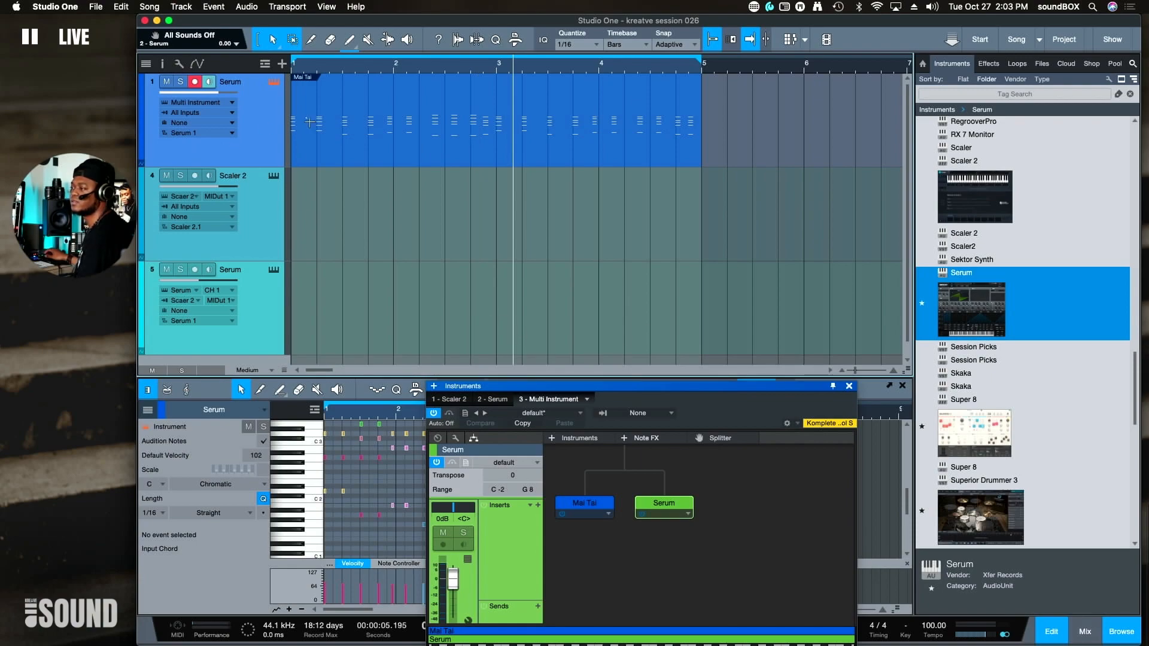
- Delete the recorded chord clip and set the multi-instrument track's MIDI input to Scaler 2
key("Delete")
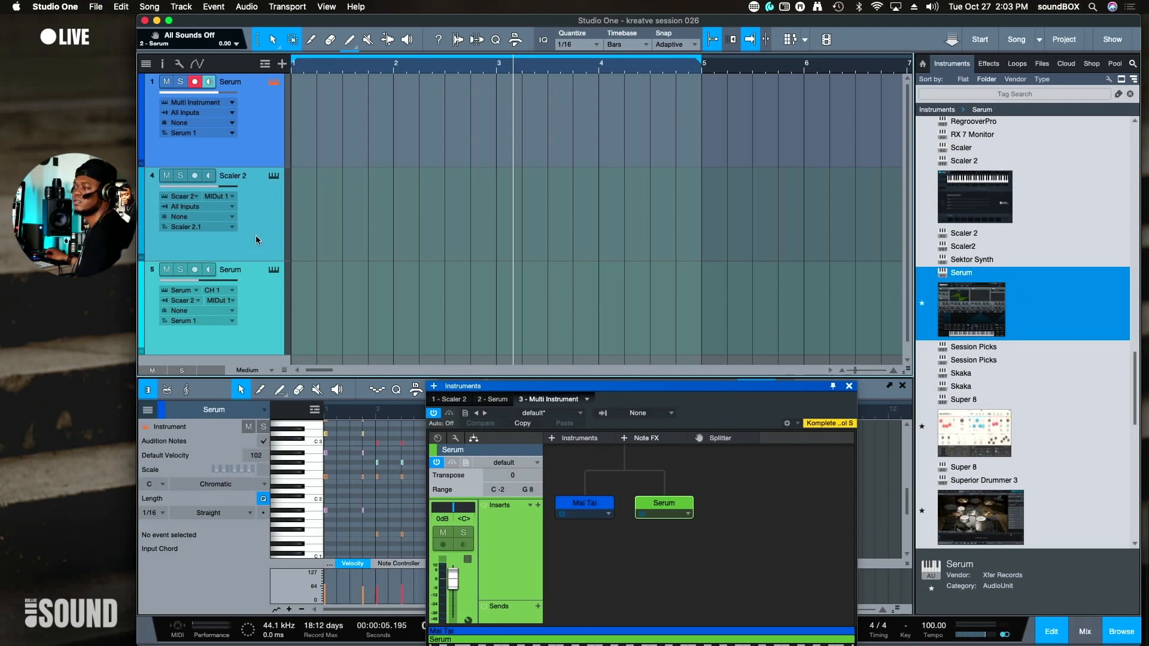
left_click(201, 113)
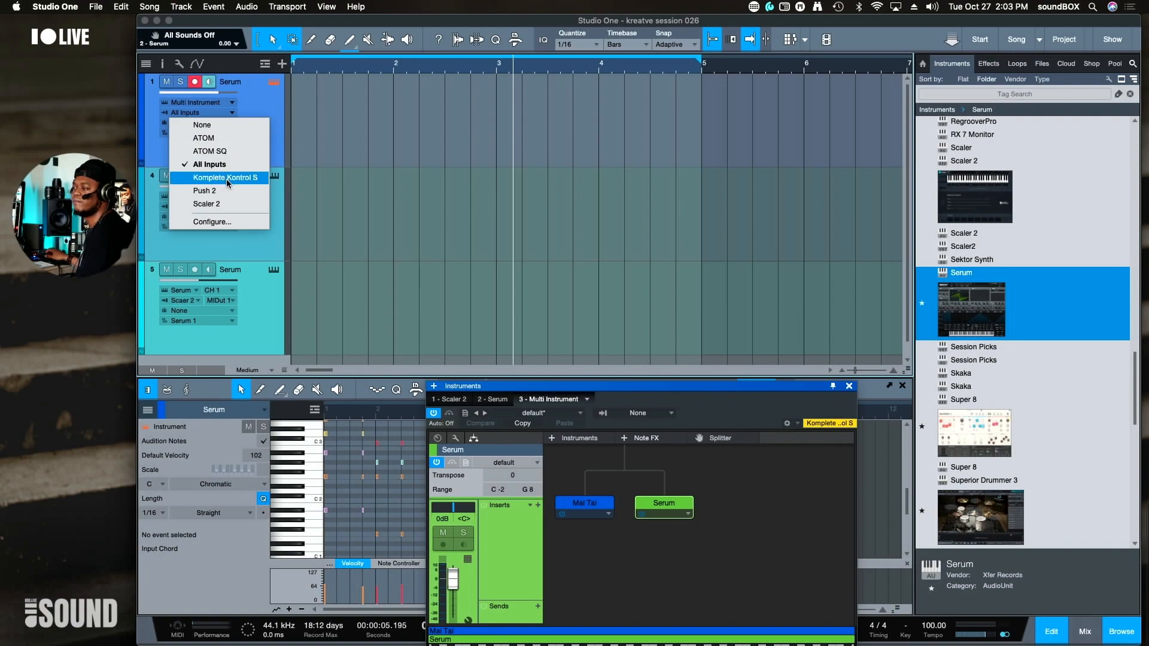
left_click(226, 204)
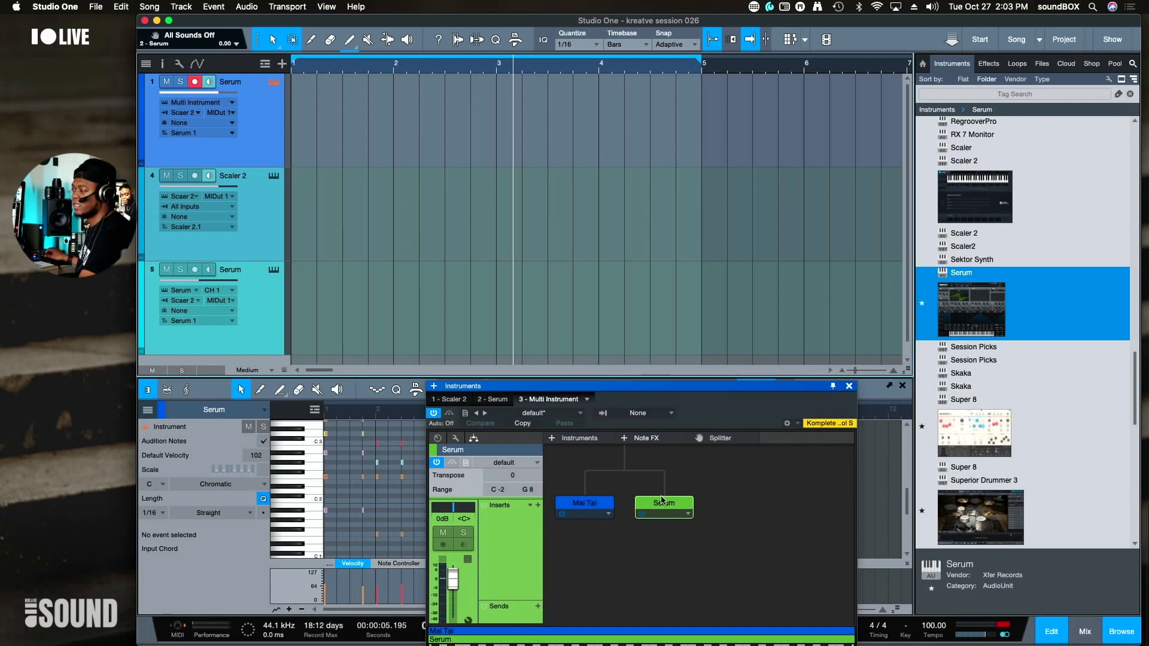
- Lower Serum's volume to -32.8 dB in the multi instrument and look at Mai Tai's editor
left_click_drag(655, 391, 663, 139)
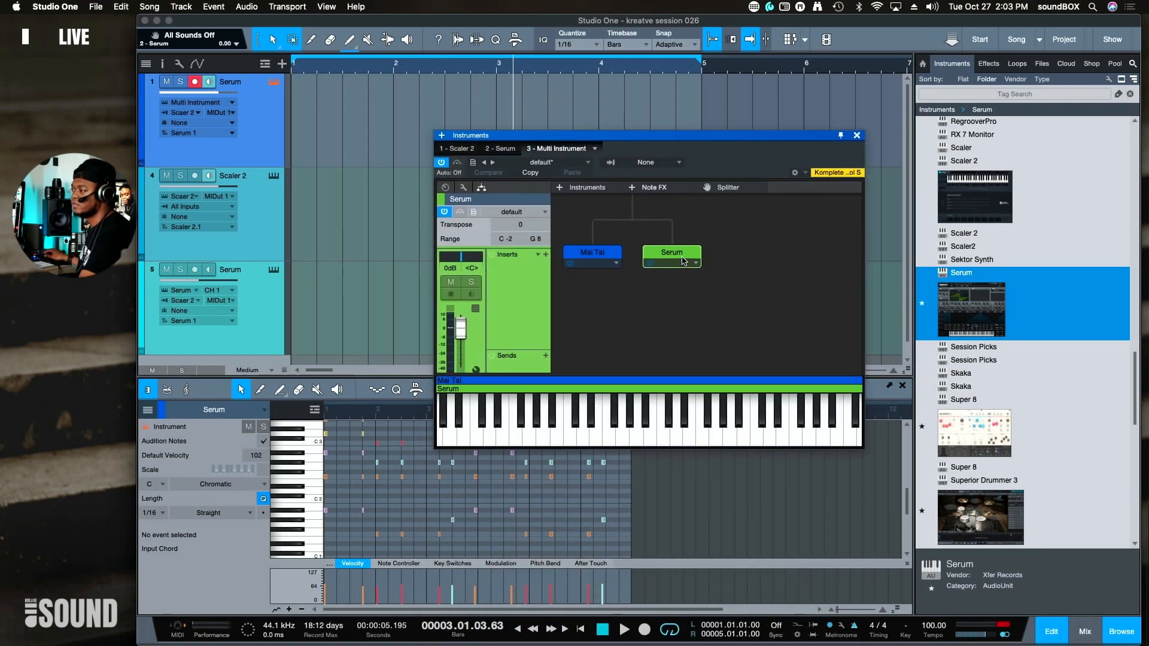
left_click_drag(461, 328, 465, 351)
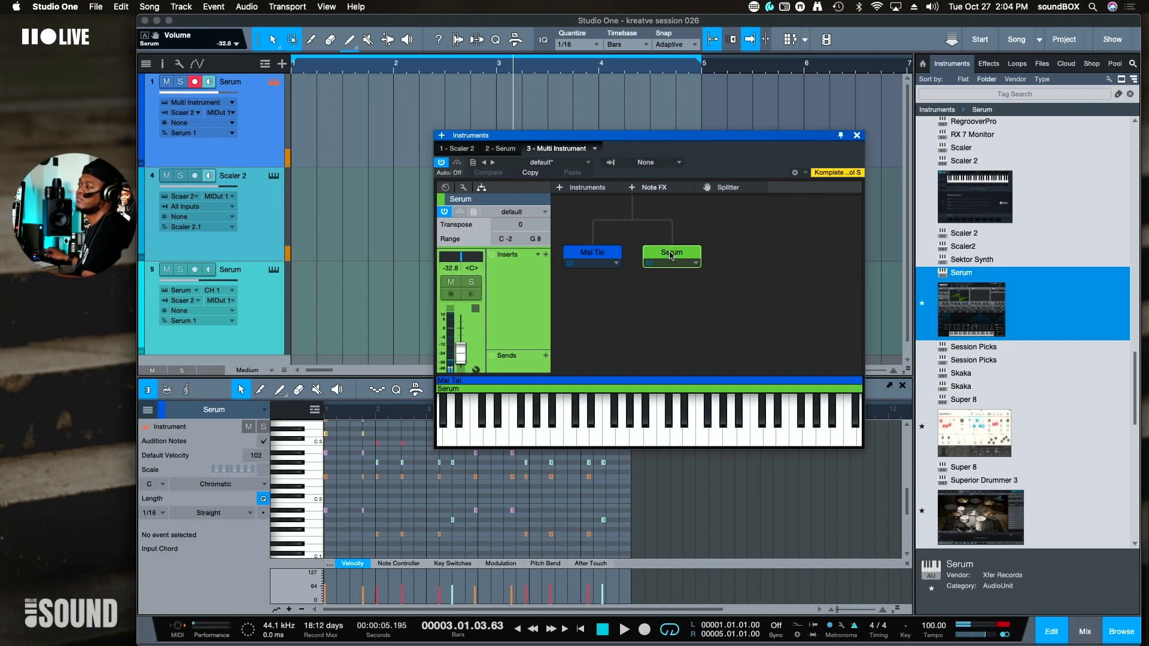
double_click(601, 255)
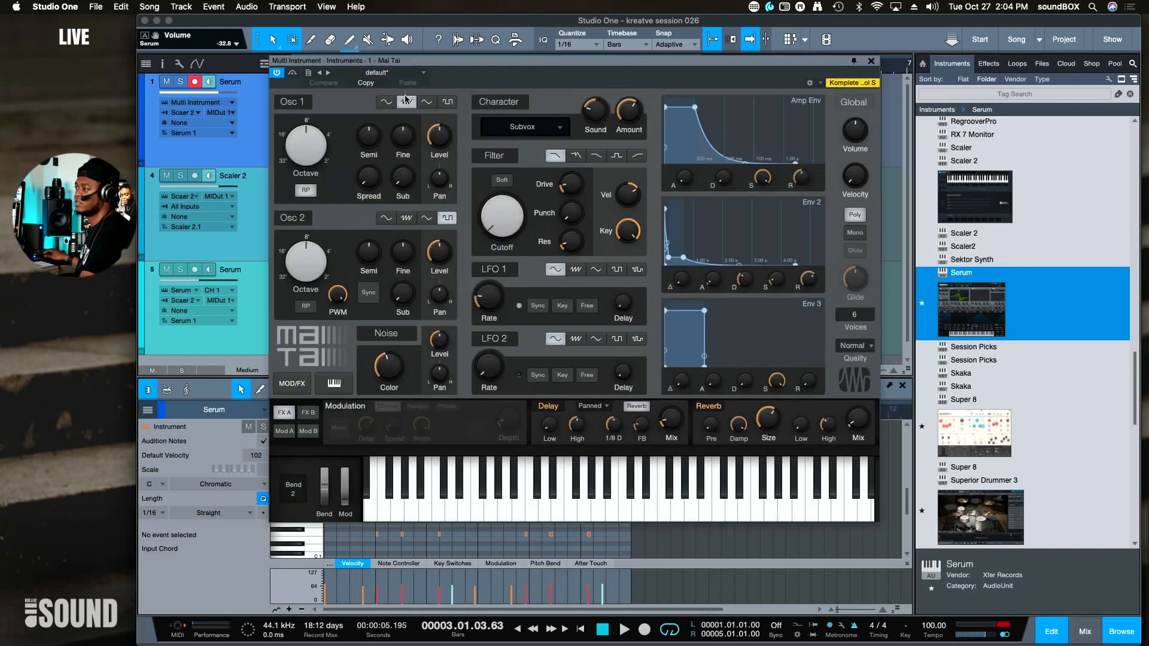
left_click_drag(398, 66, 443, 250)
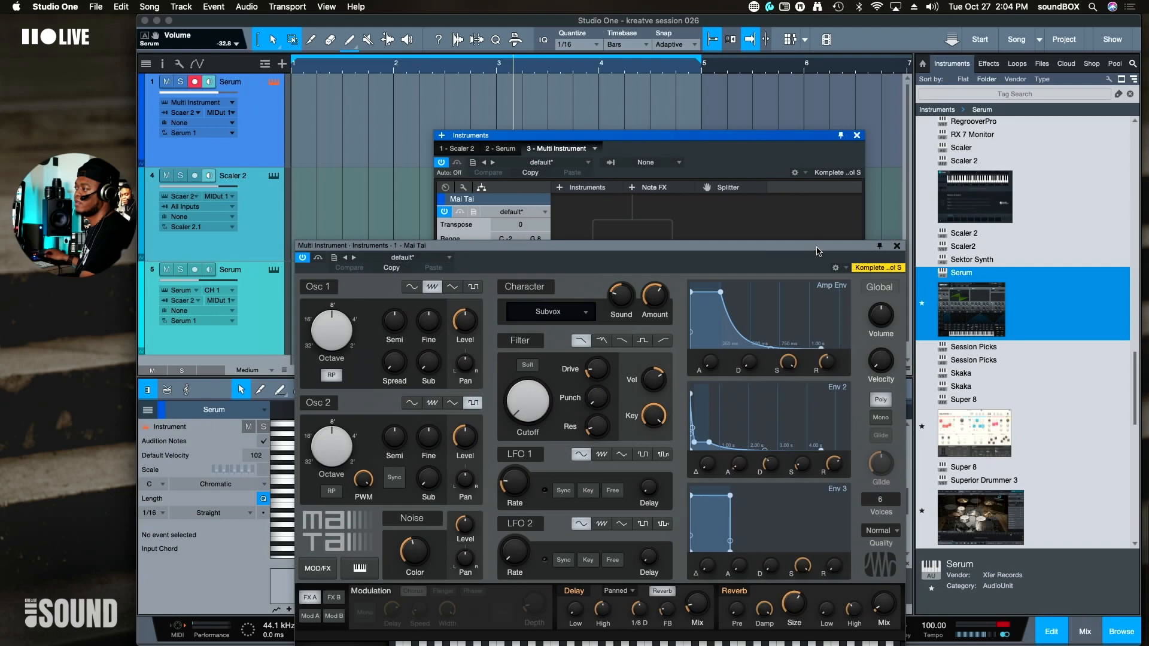
left_click(897, 246)
- Remove the separate Serum track below Scaler 2 and return to the multi-instrument track
left_click(257, 321)
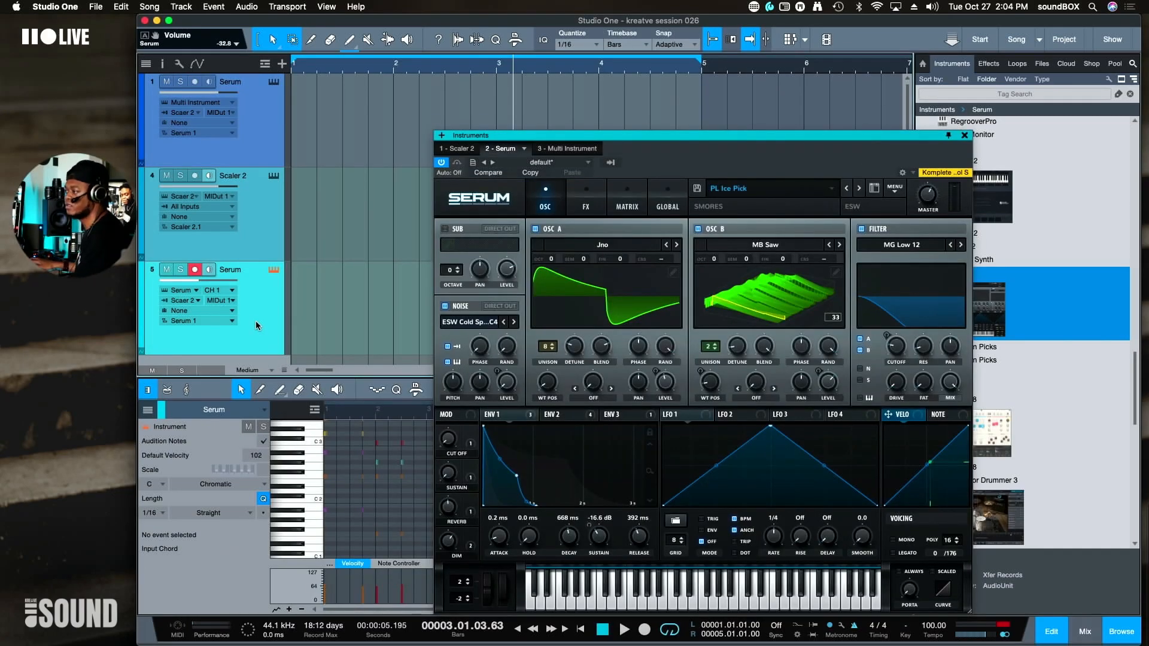
key("shift+t")
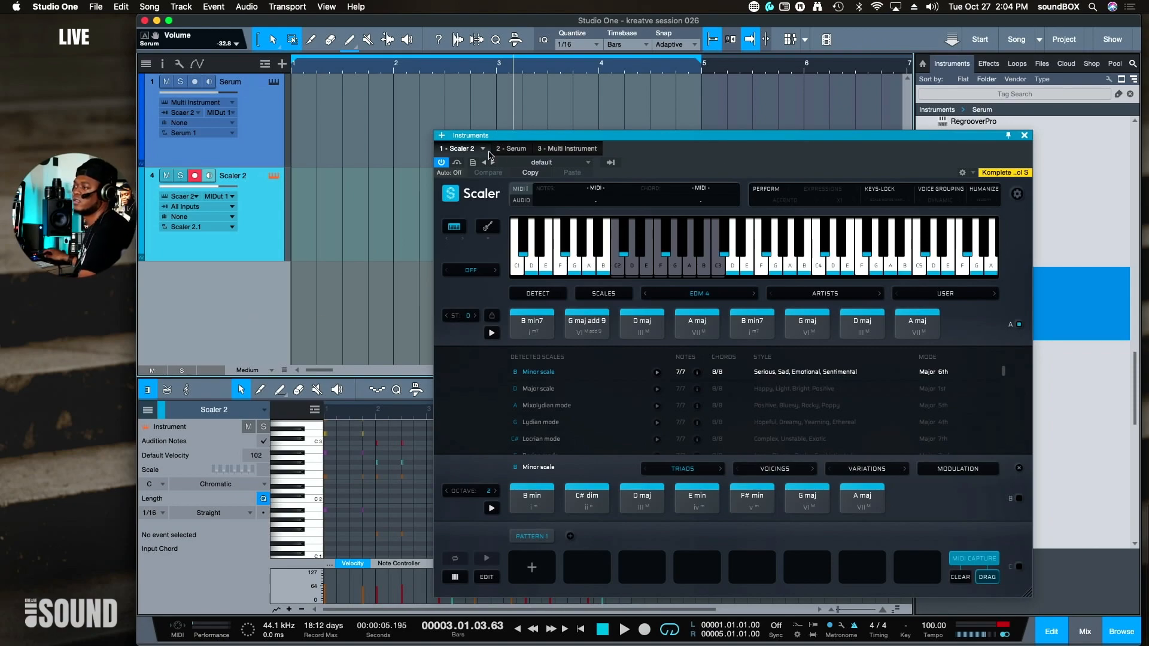
left_click(267, 120)
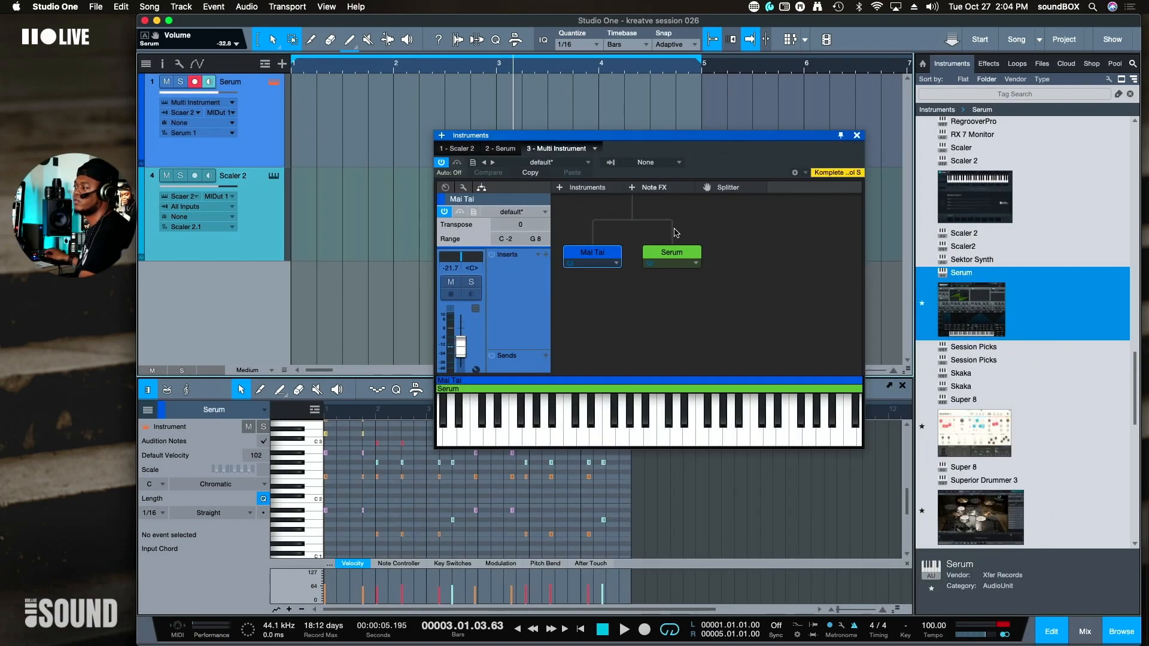
- Load the PL Clay preset from Echo Sound Works Smores into the multi instrument's Serum and close its editor
left_click(679, 253)
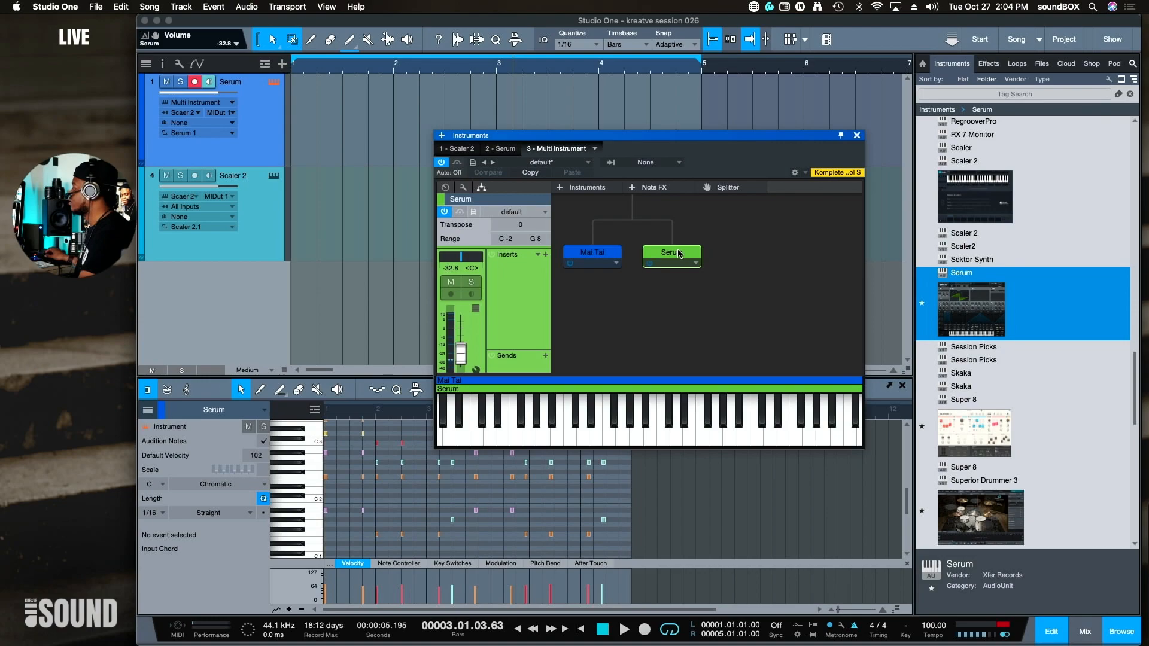
double_click(679, 254)
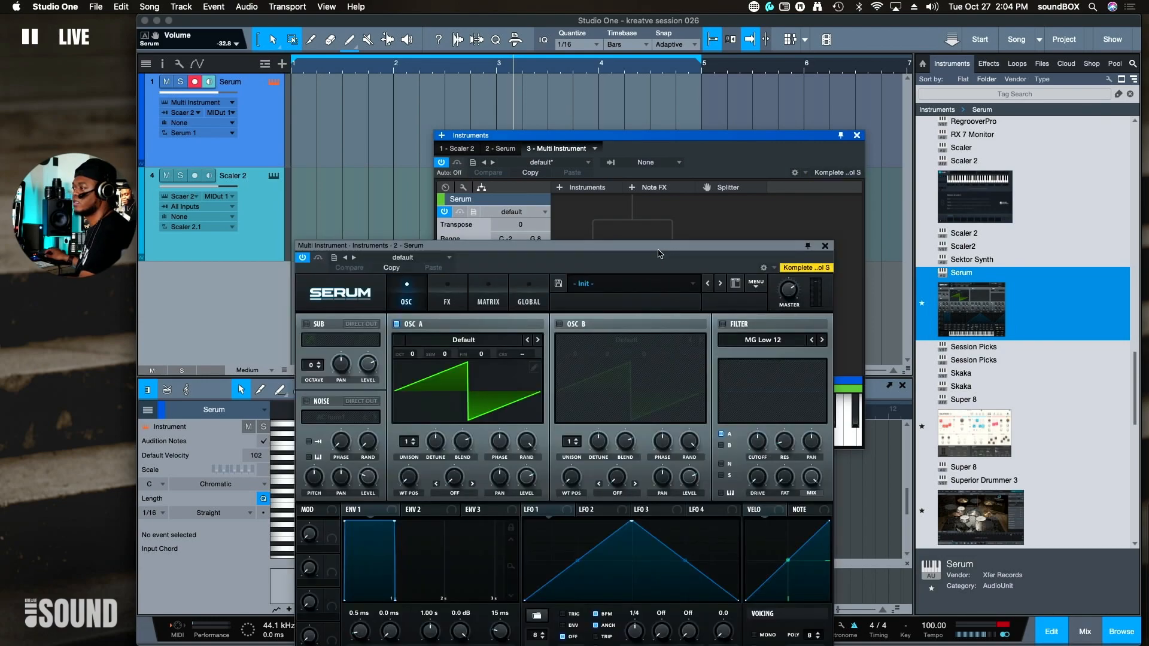
left_click_drag(658, 253, 852, 95)
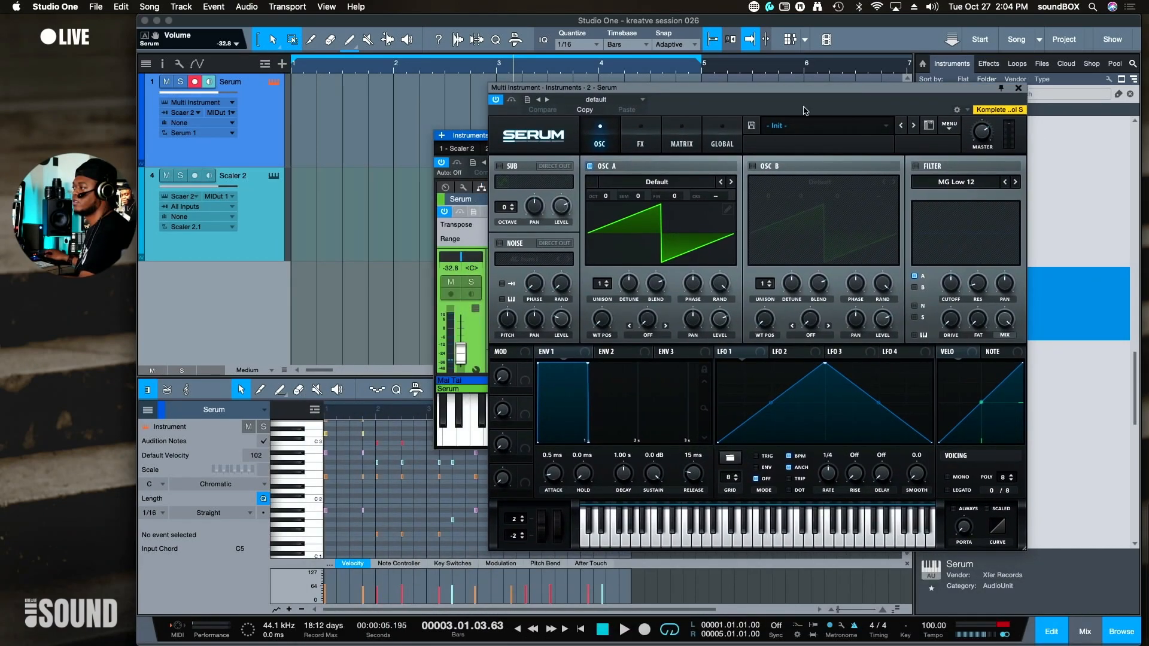
left_click(805, 128)
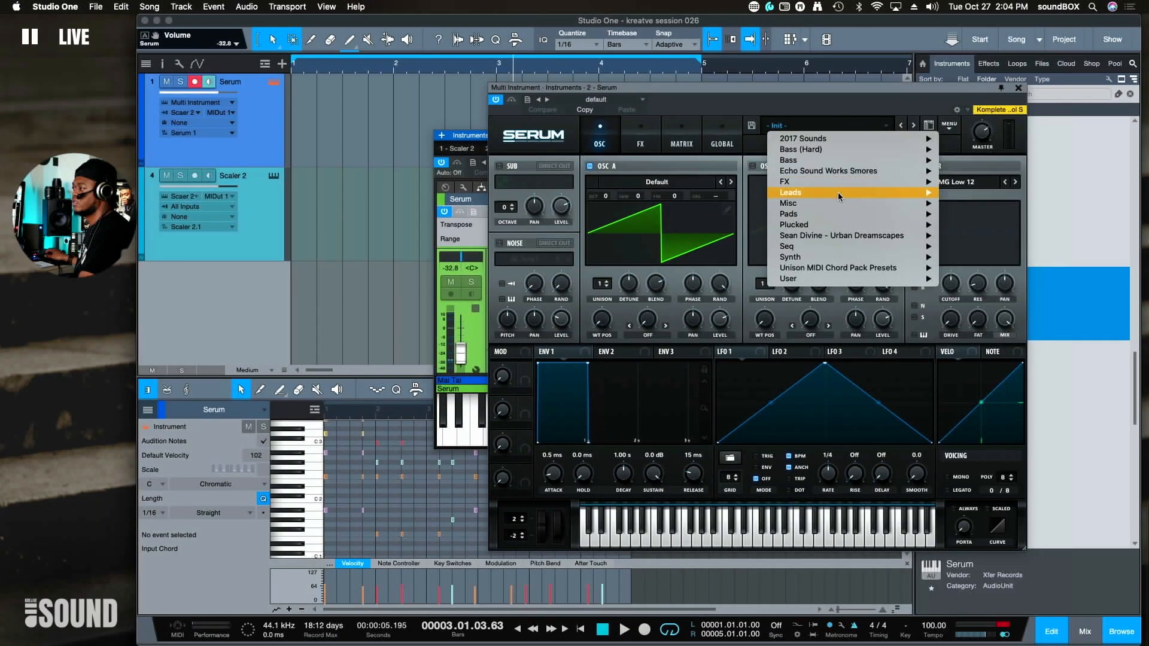
mouse_move(839, 172)
scroll(1011, 577, "down", 10)
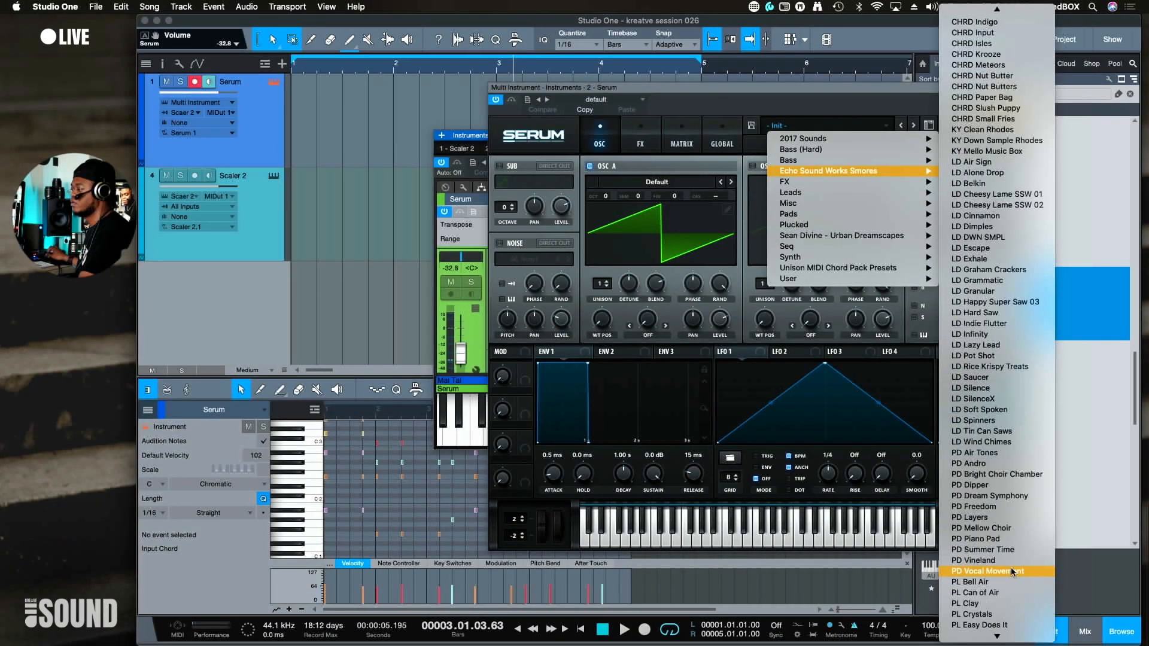
left_click(978, 399)
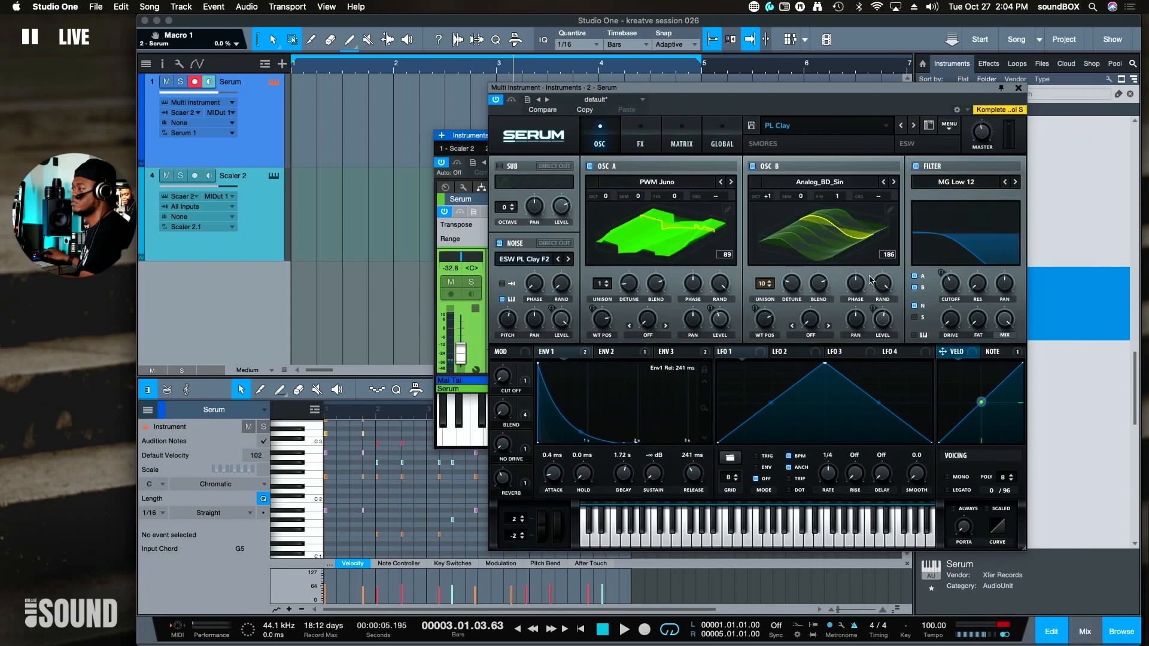
left_click_drag(832, 89, 676, 226)
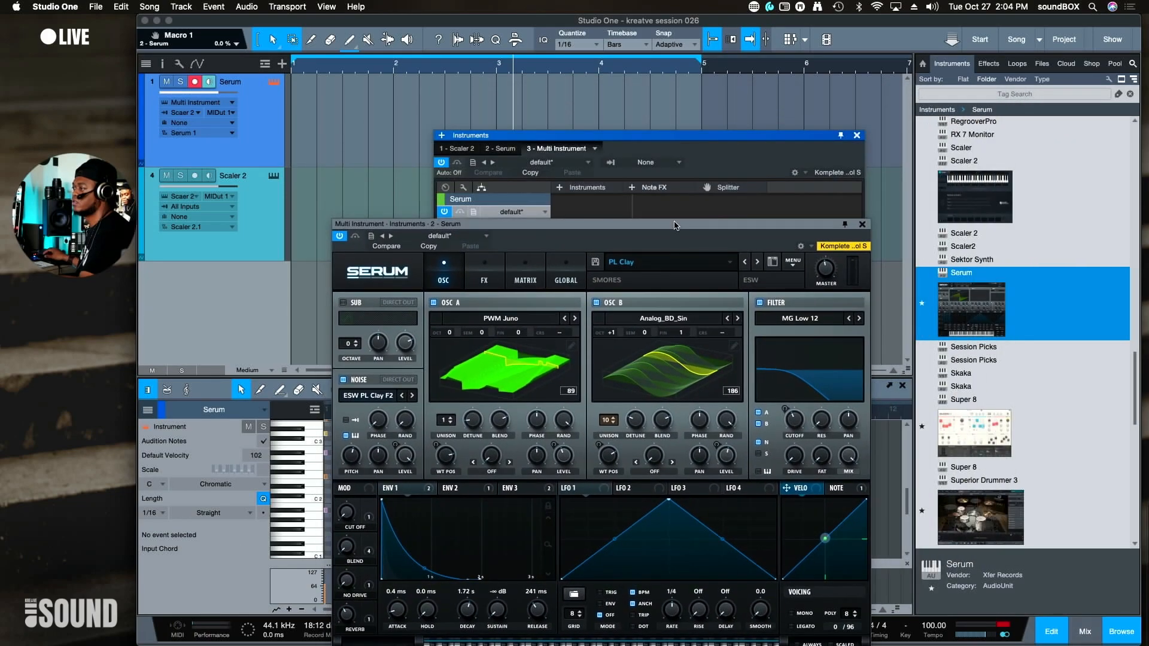
left_click(862, 225)
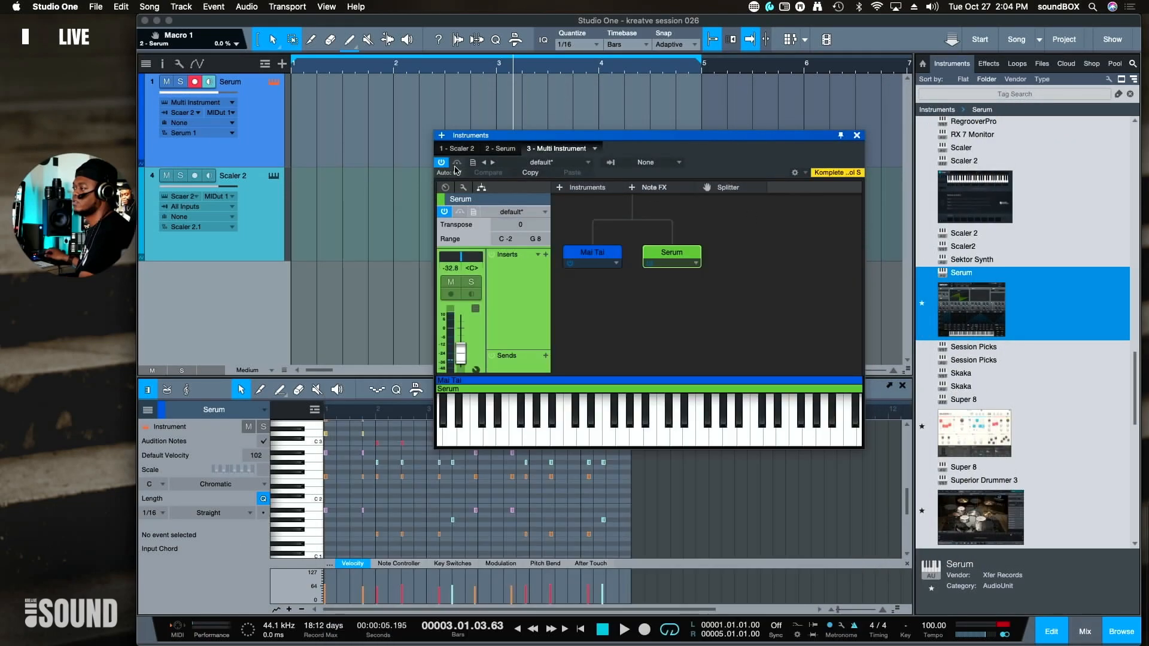
- Raise Serum's volume in the multi instrument to -12.2 dB
left_click(256, 144)
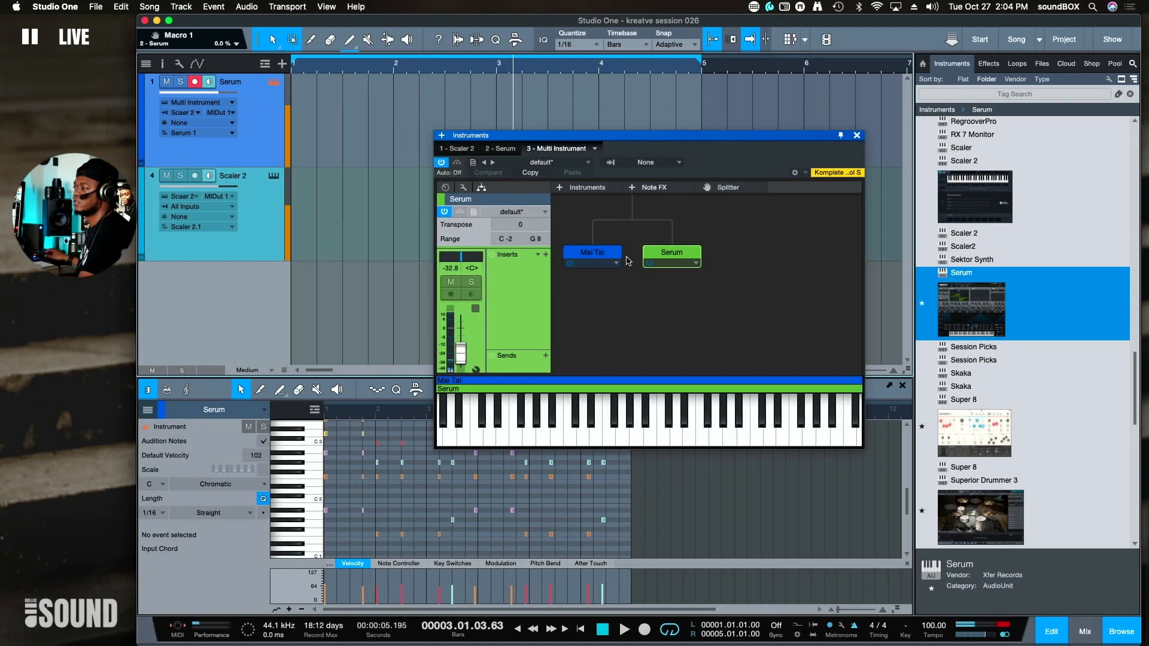
left_click(674, 255)
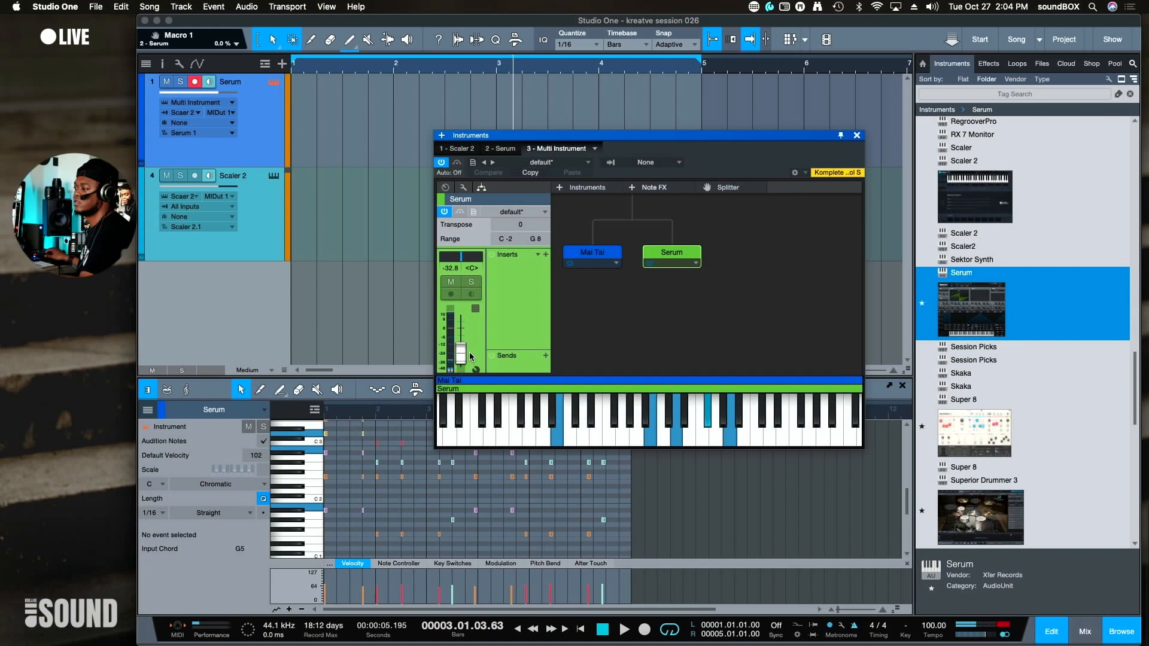
left_click_drag(463, 356, 463, 345)
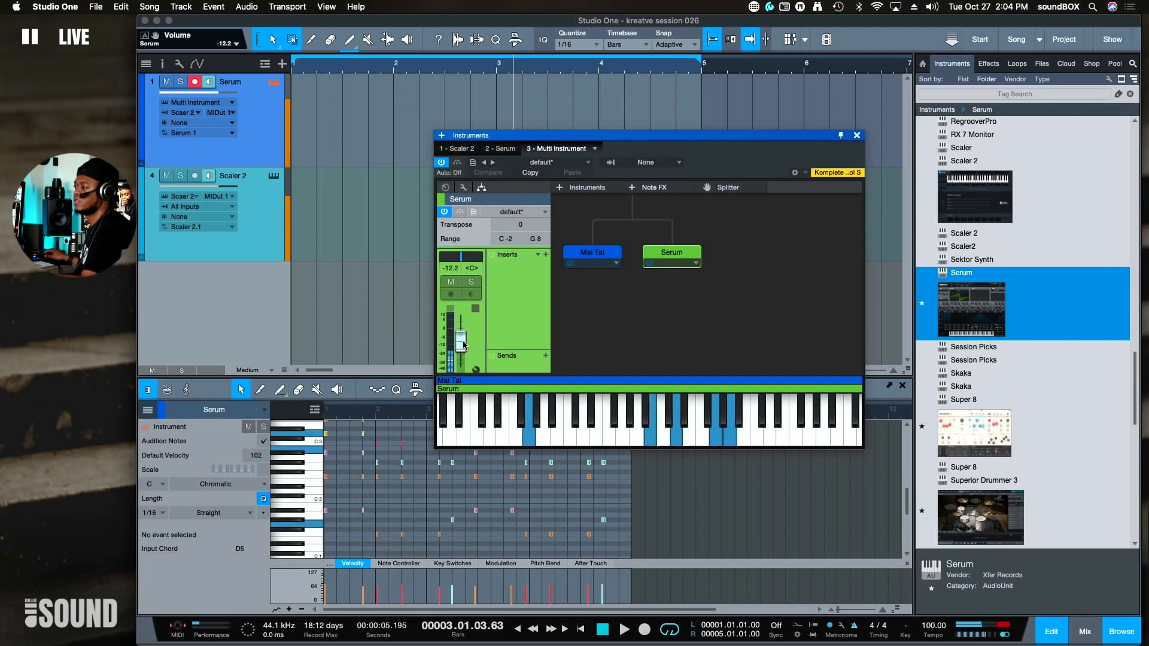
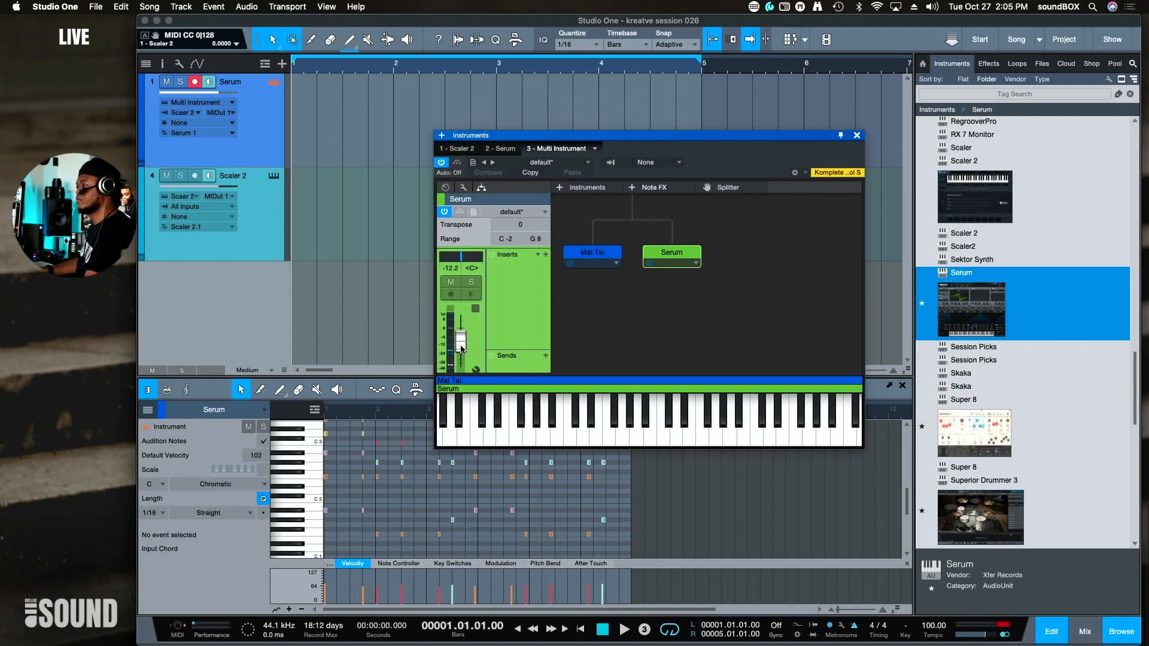
- Record Scaler 2's chords onto the multi-instrument track from bar 1 to bar 5, and move the instrument window clear of the clip
key("KP_Multiply")
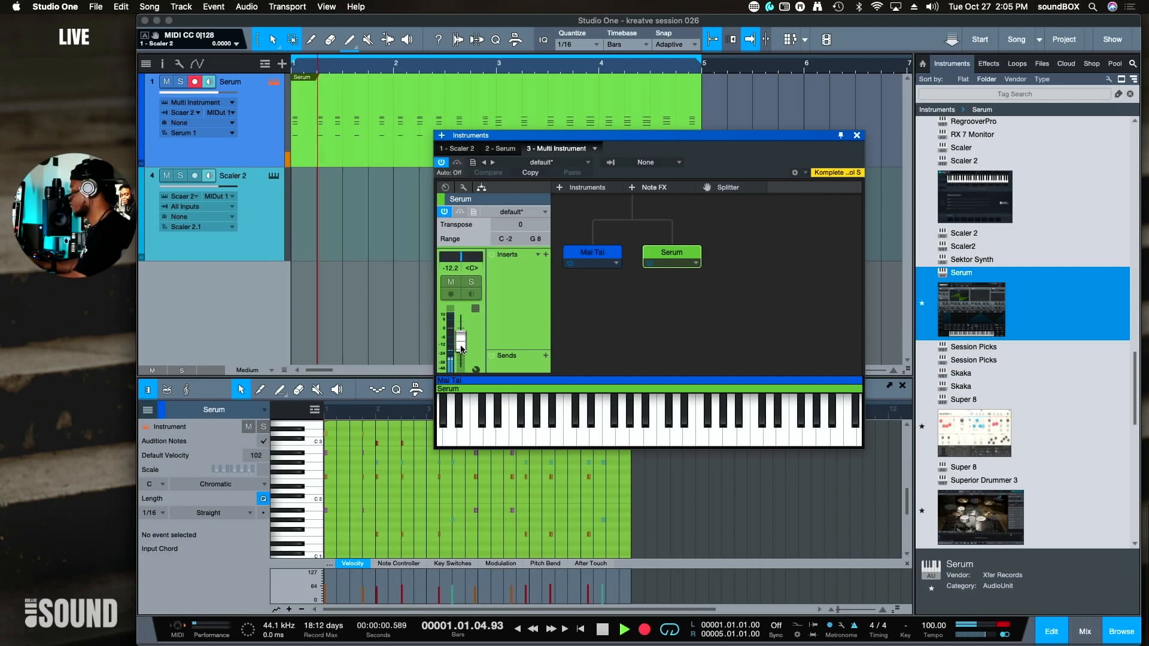
key("KP_Multiply")
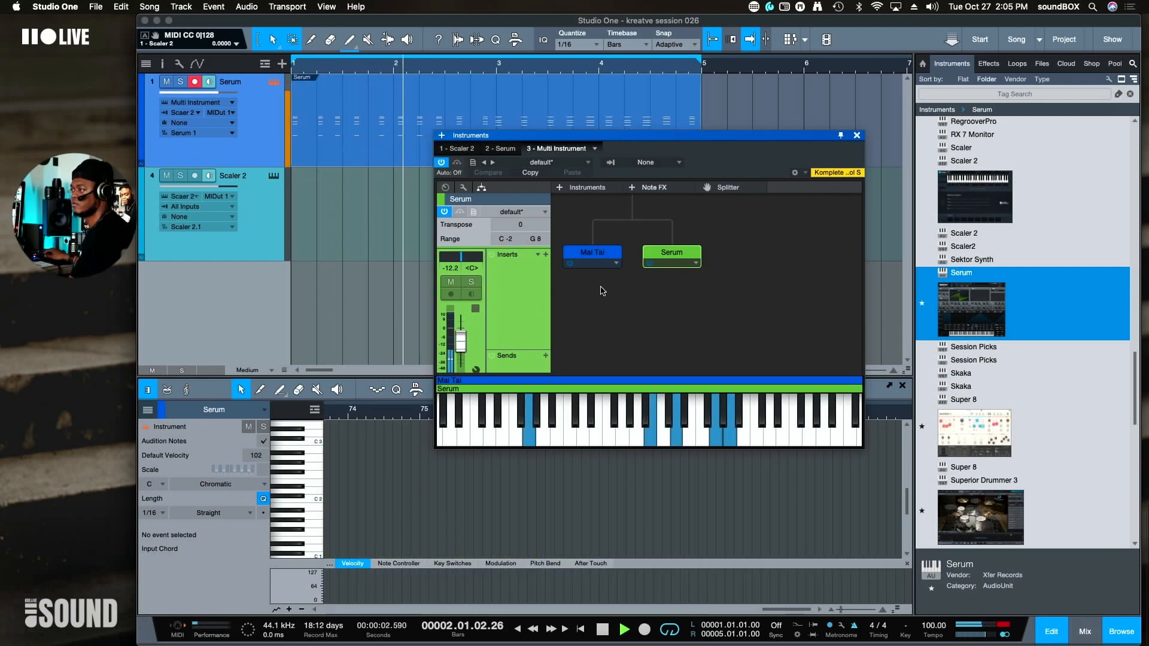
left_click_drag(623, 136, 678, 237)
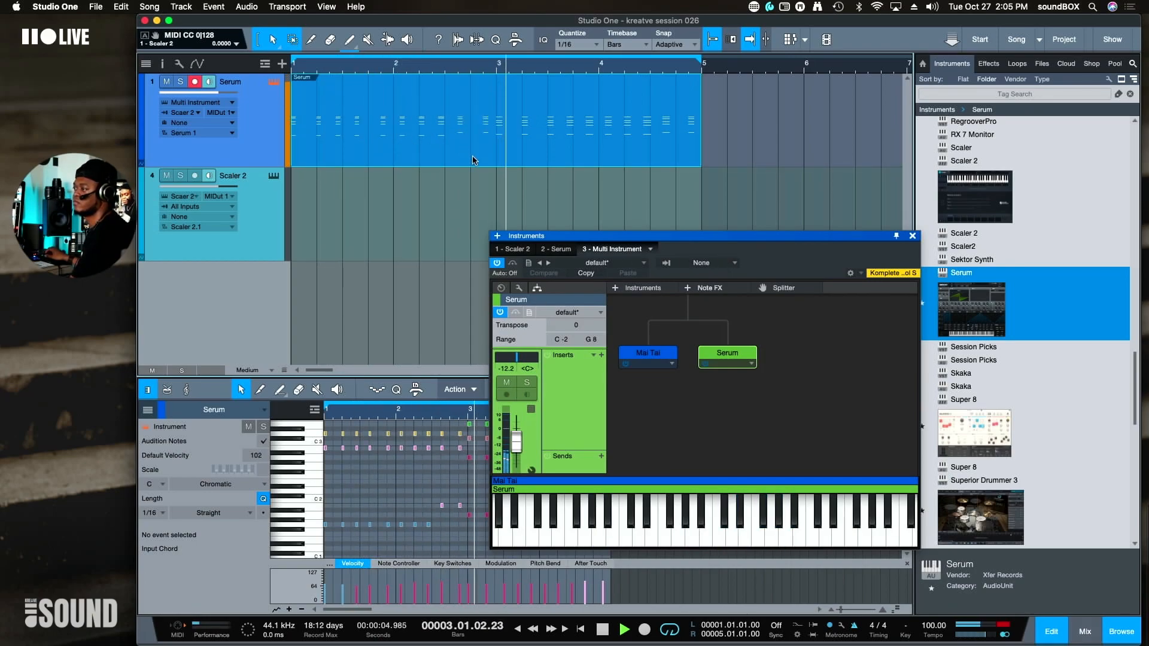
- Close the instrument window and examine the recorded chord notes in the piano roll, up close and in full
left_click(913, 235)
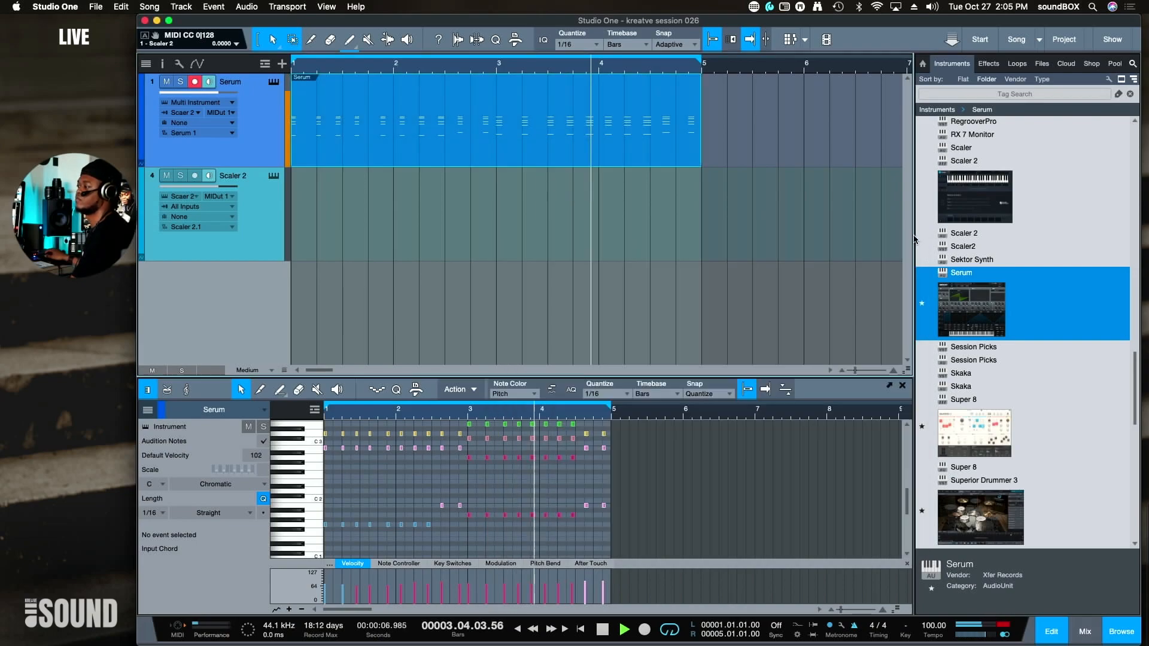
left_click(511, 485)
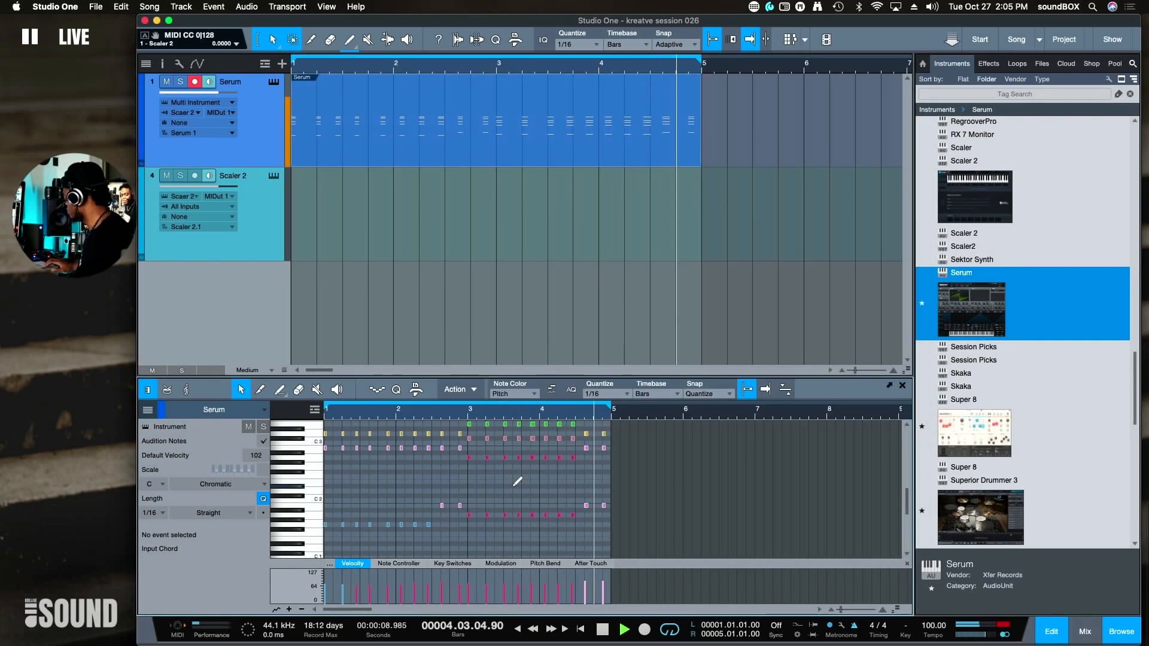
key("e")
key("e")
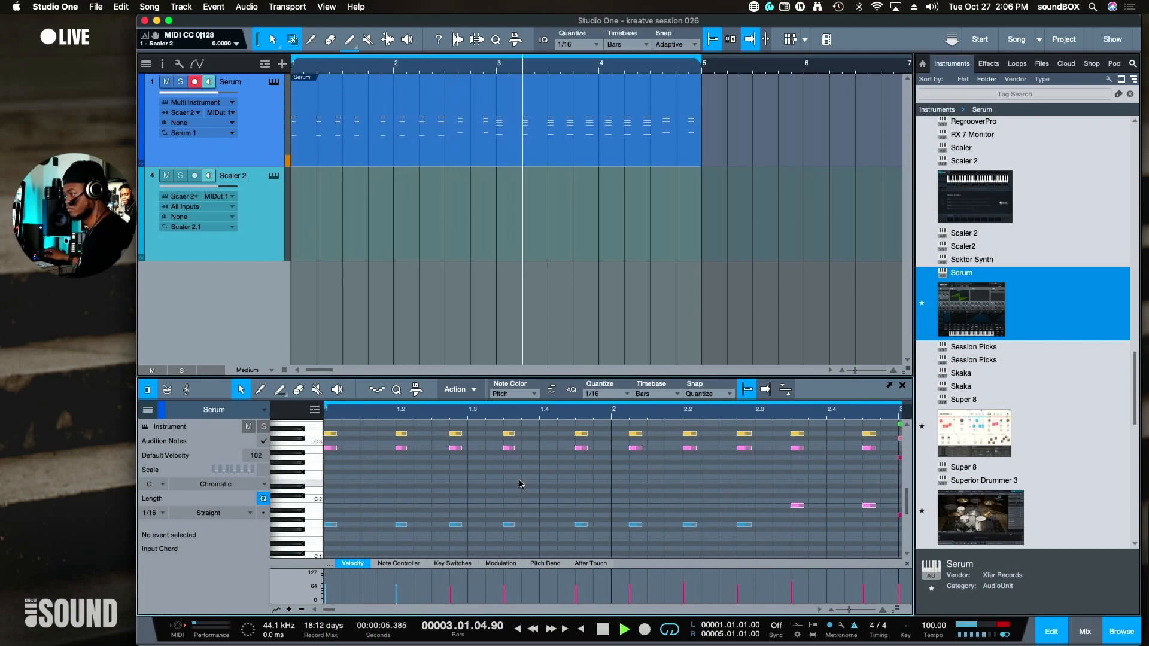
key("w")
key("w")
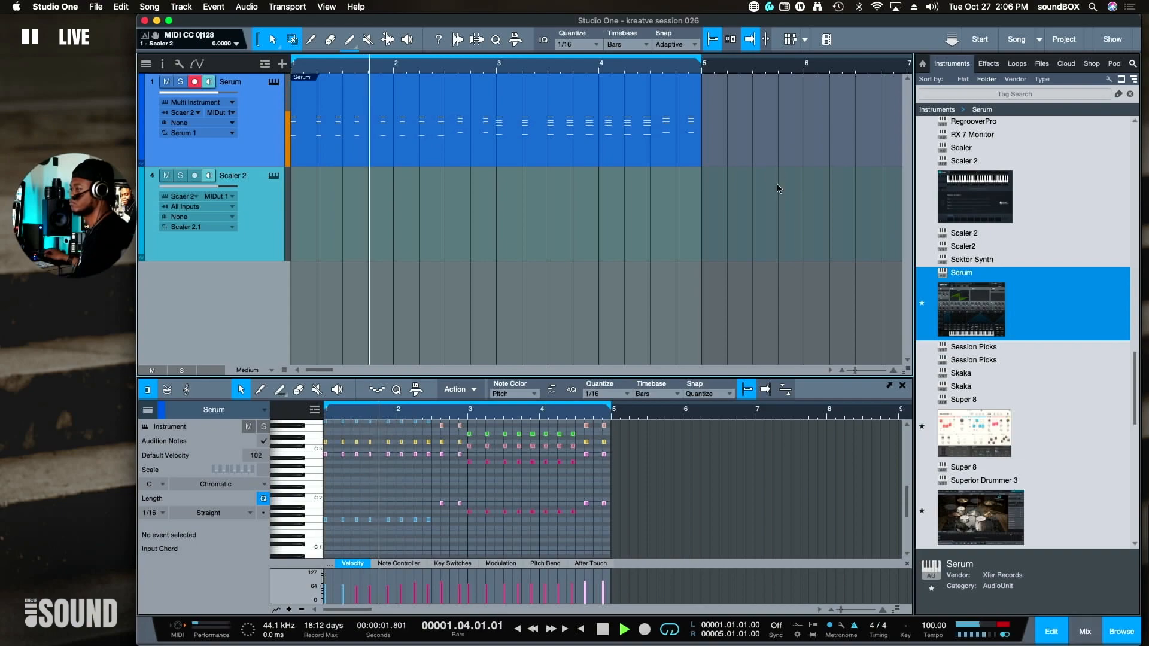
- Search the instruments for "batt", add Battery 4 on a new track below Scaler 2, and search Spotlight for its missing samples
left_click(1014, 94)
type("d")
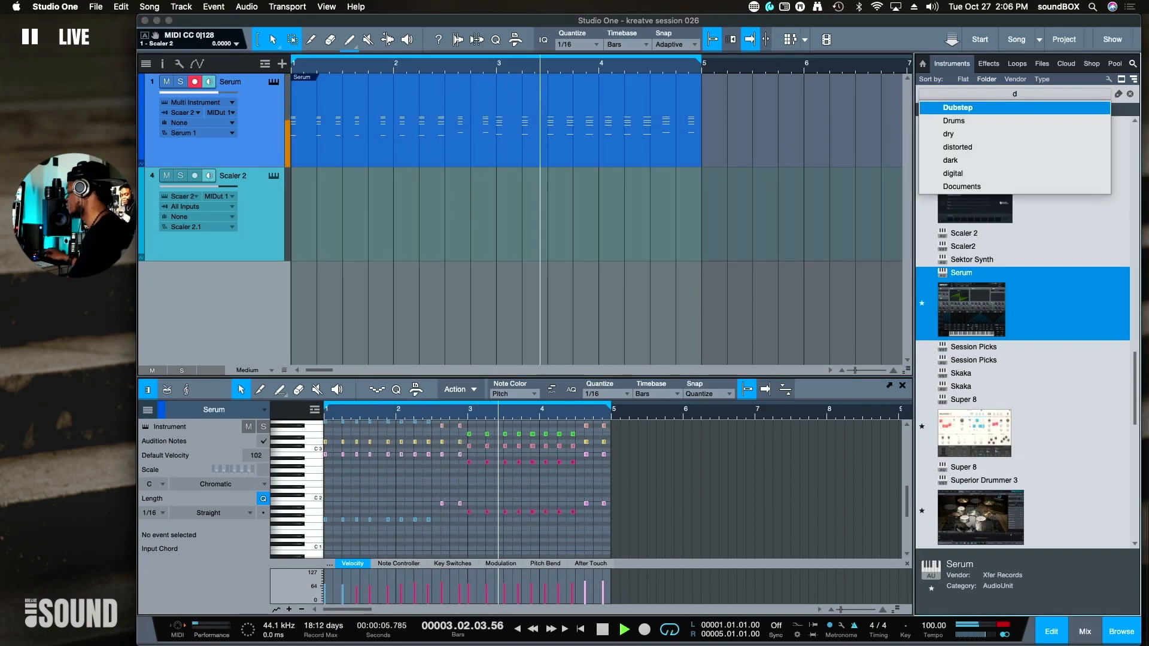
key("BackSpace")
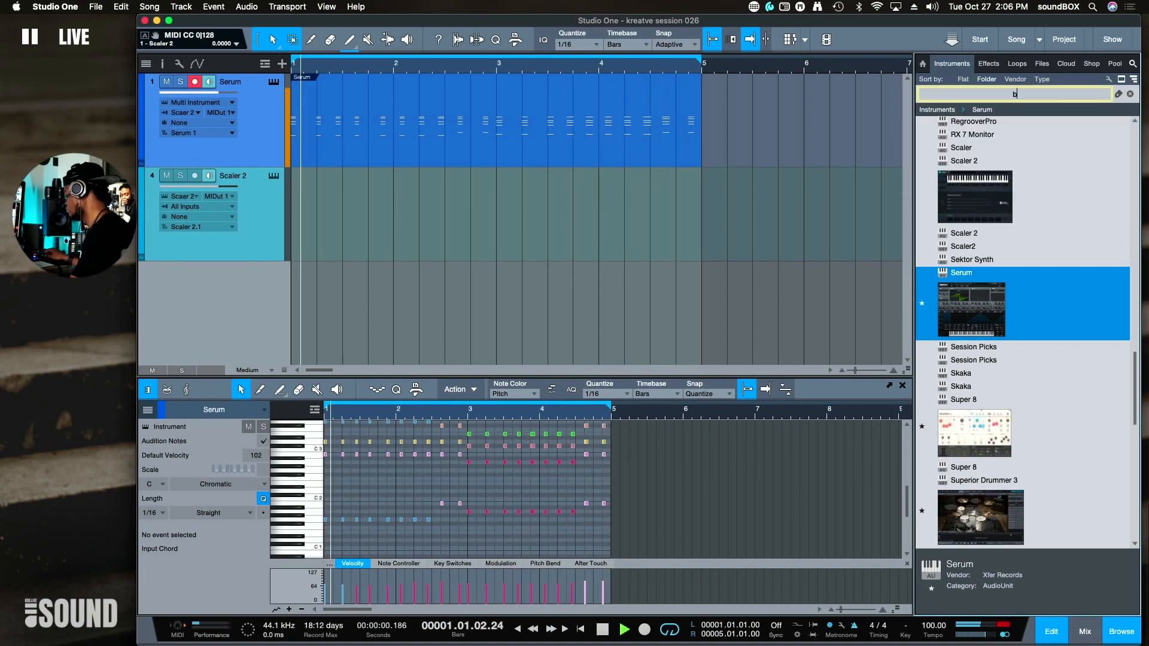
type("batt")
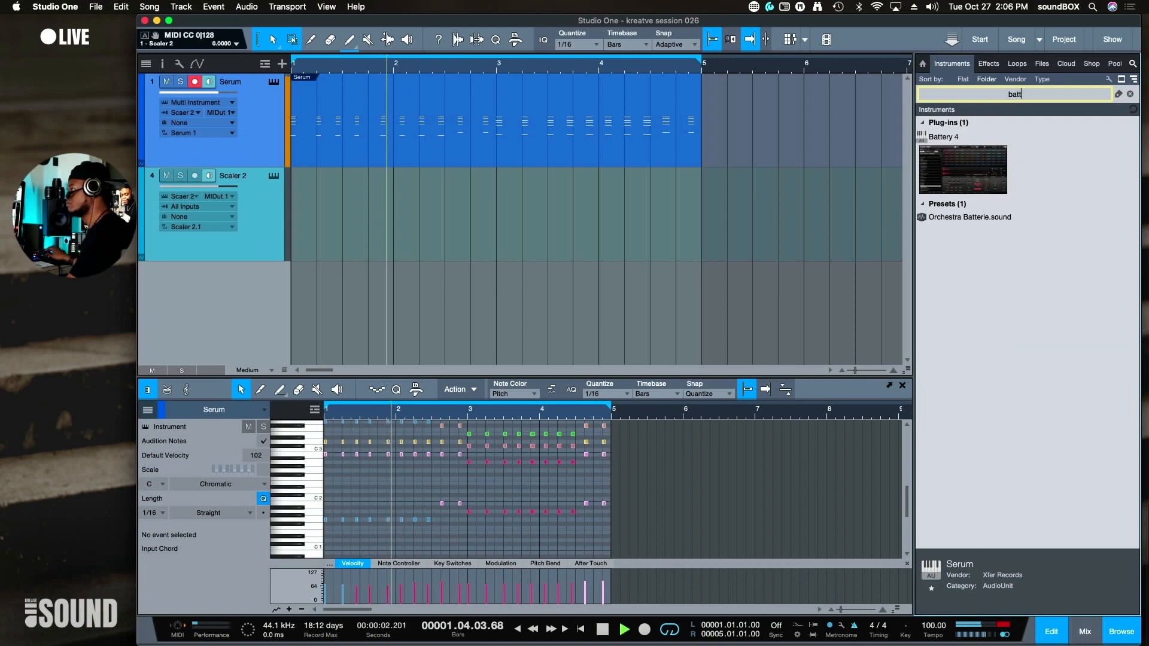
left_click_drag(944, 136, 712, 303)
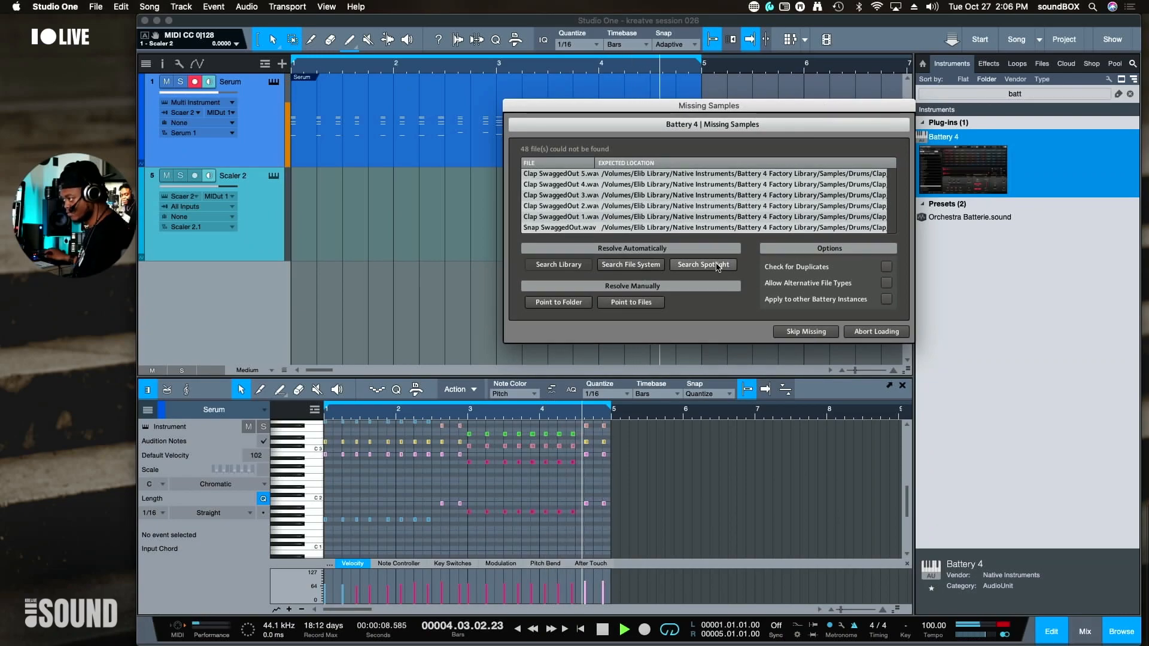
left_click(704, 264)
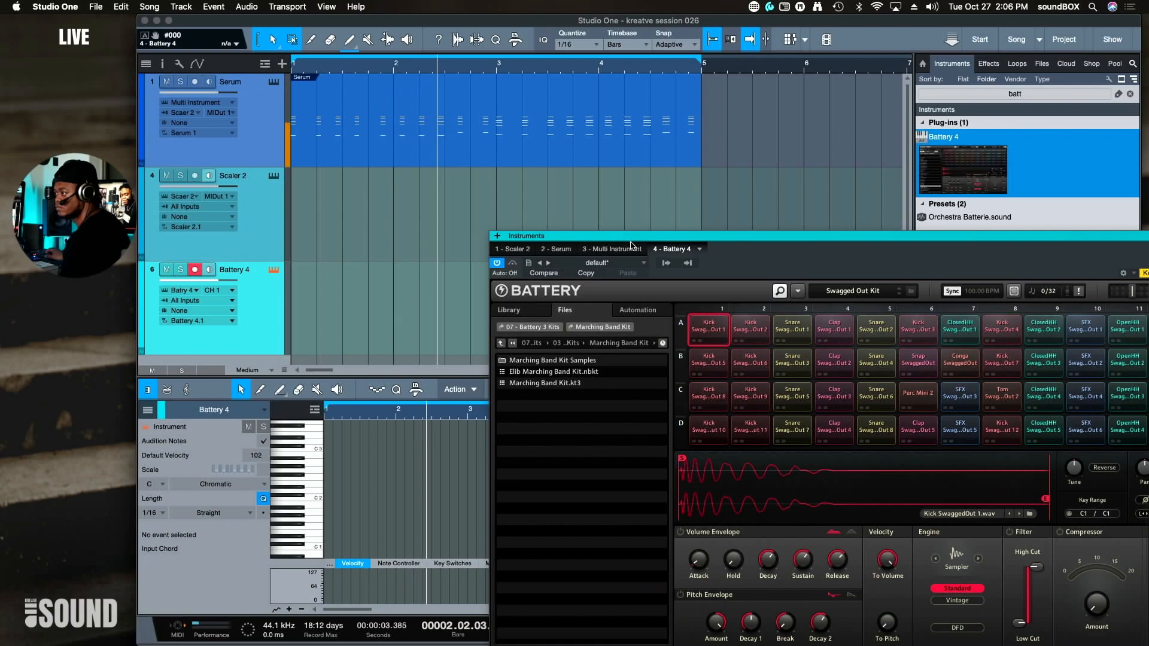
- Show the factory kits in Battery's library and highlight the Fournette Kit
left_click_drag(610, 236, 579, 86)
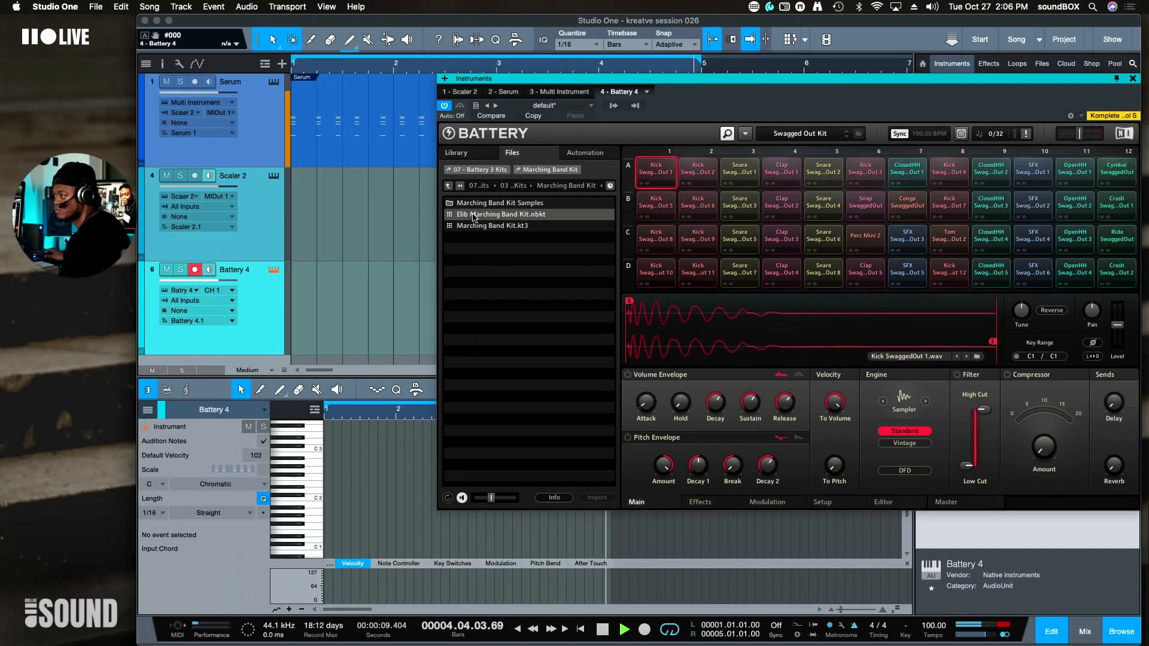
left_click(479, 155)
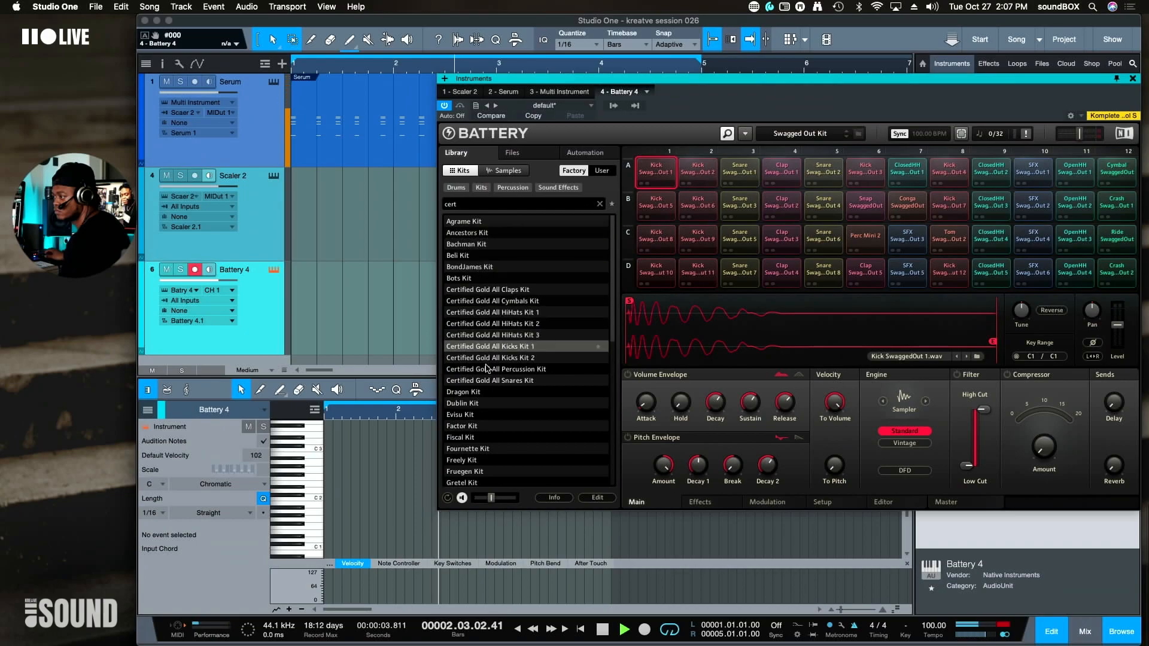
left_click(487, 450)
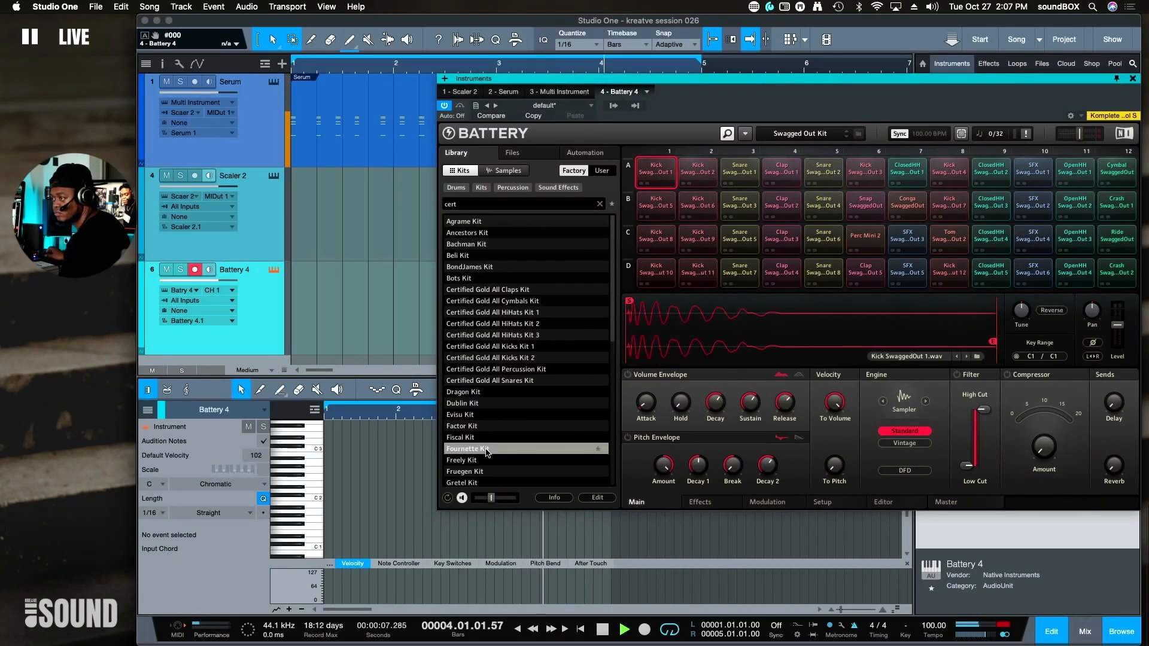
- Draw an empty clip on the Battery 4 track and extend it to run from bar 1 to bar 5
left_click(310, 290)
mouse_move(311, 287)
left_mouse_down()
mouse_move(334, 276)
mouse_move(603, 261)
left_mouse_up()
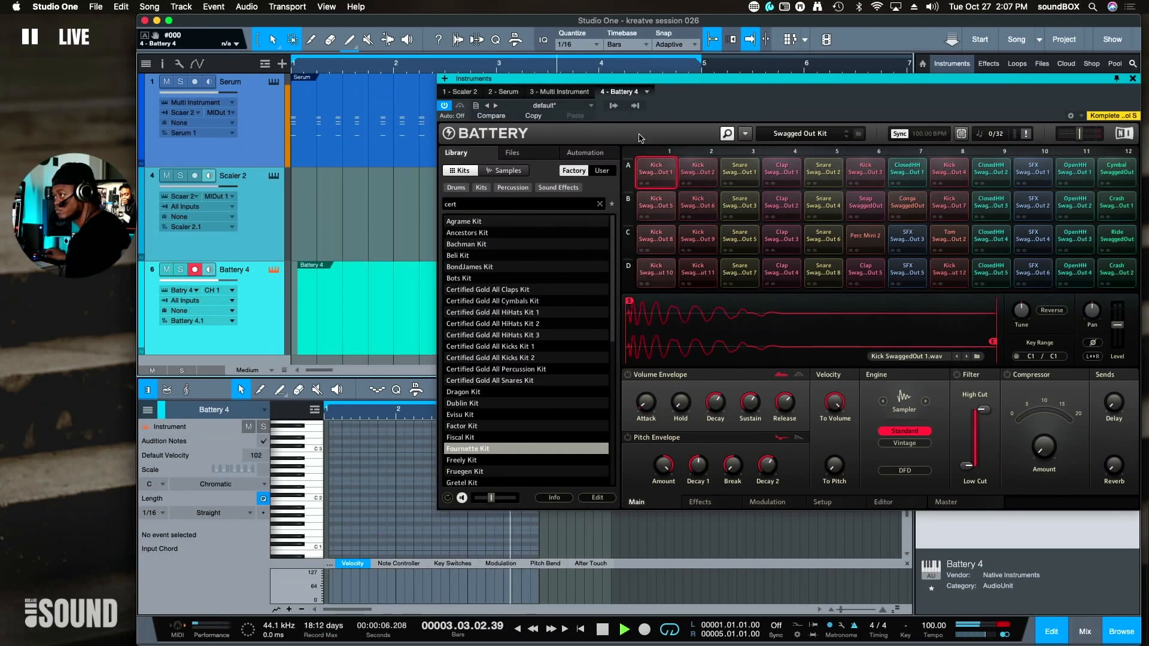
left_click_drag(647, 79, 809, 392)
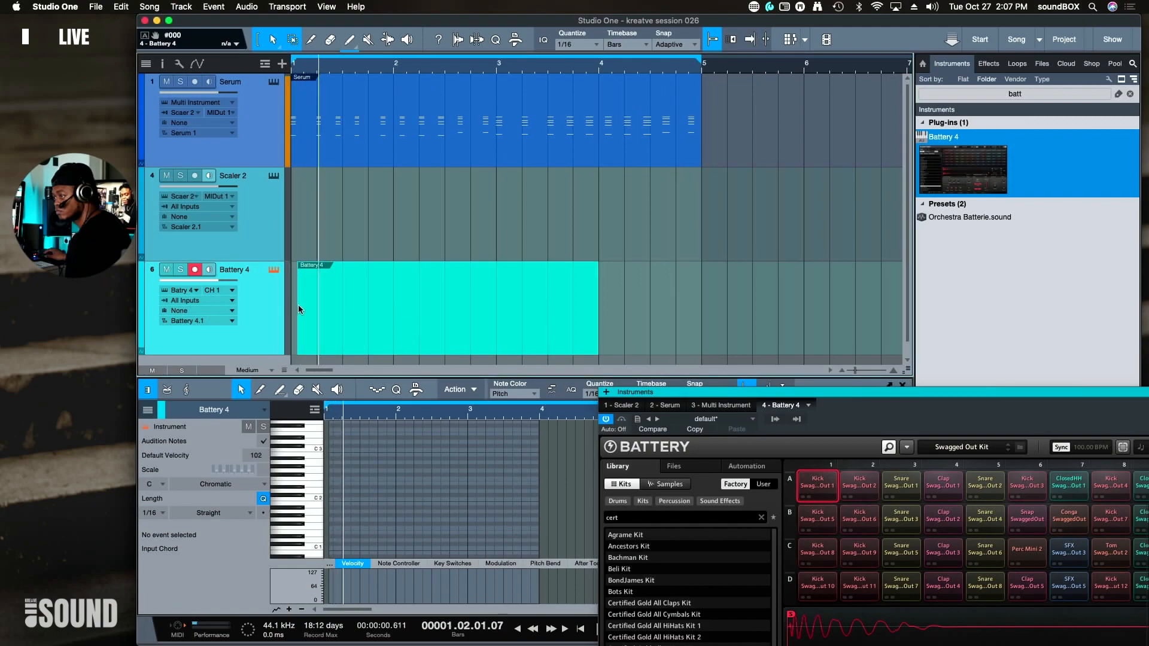
left_click_drag(286, 309, 290, 309)
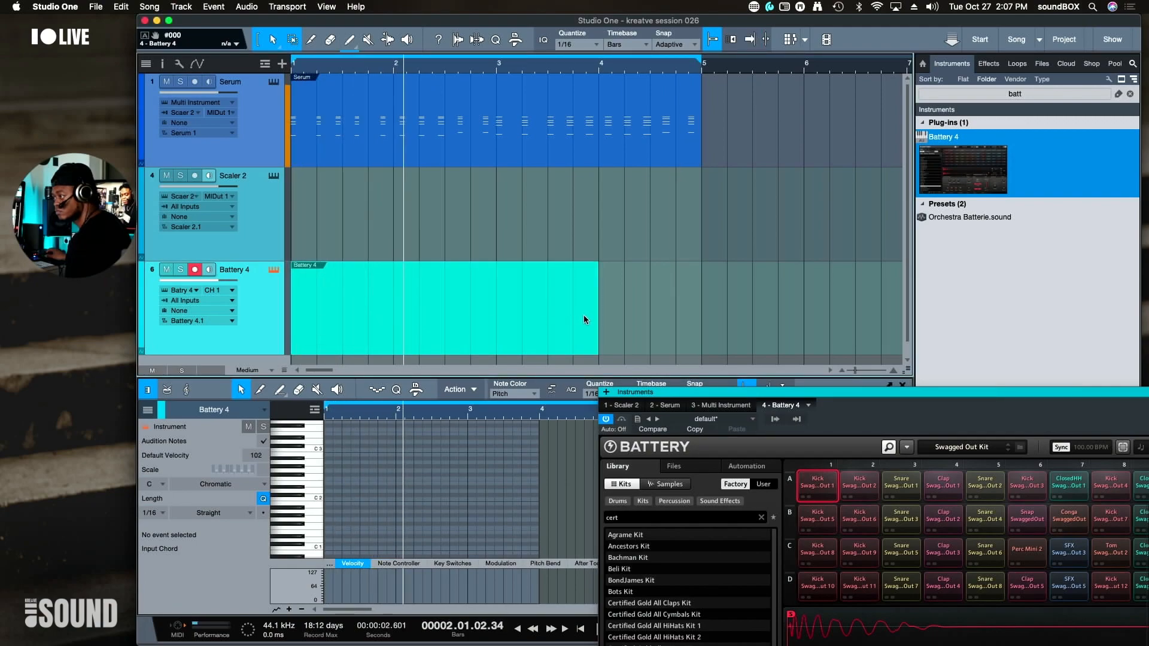
left_click_drag(599, 312, 704, 310)
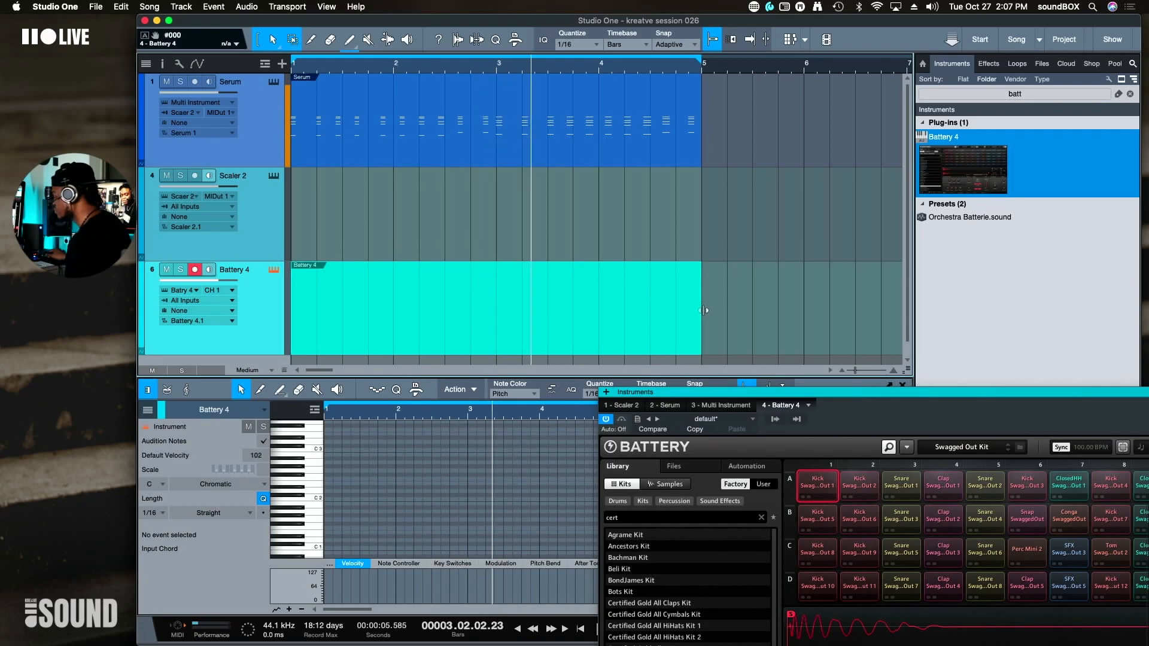
- Open the Battery 4 clip in the pattern editor and set it to 32 steps at a 1/8 resolution
double_click(667, 310)
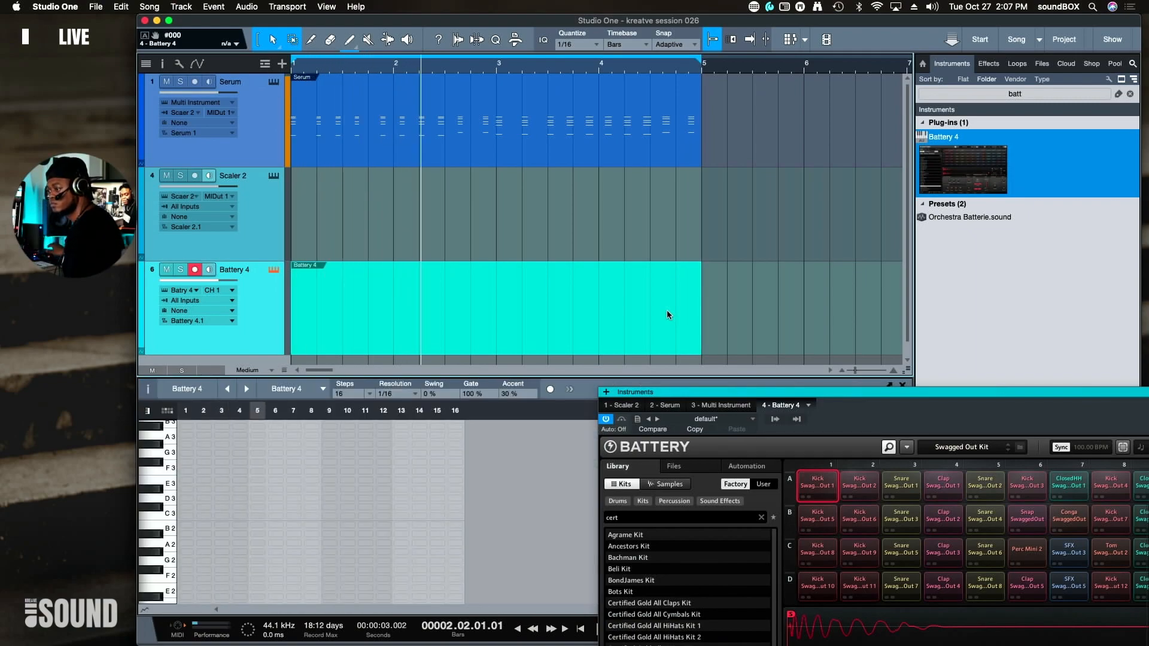
left_click(370, 395)
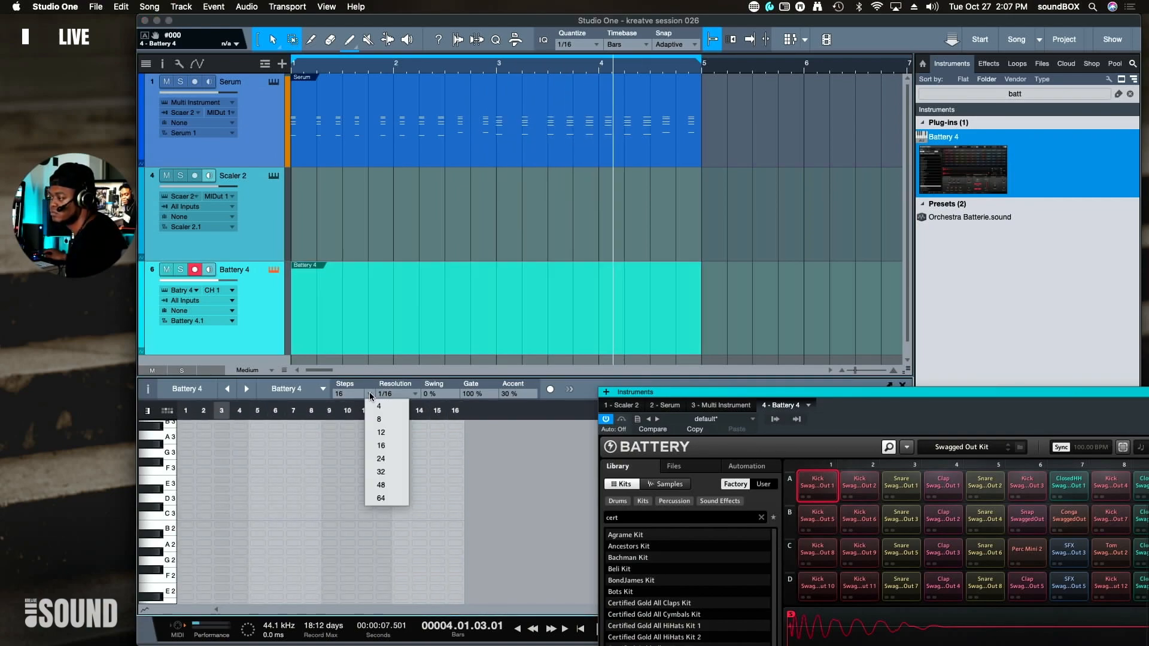
left_click(381, 473)
left_click_drag(774, 404, 1007, 120)
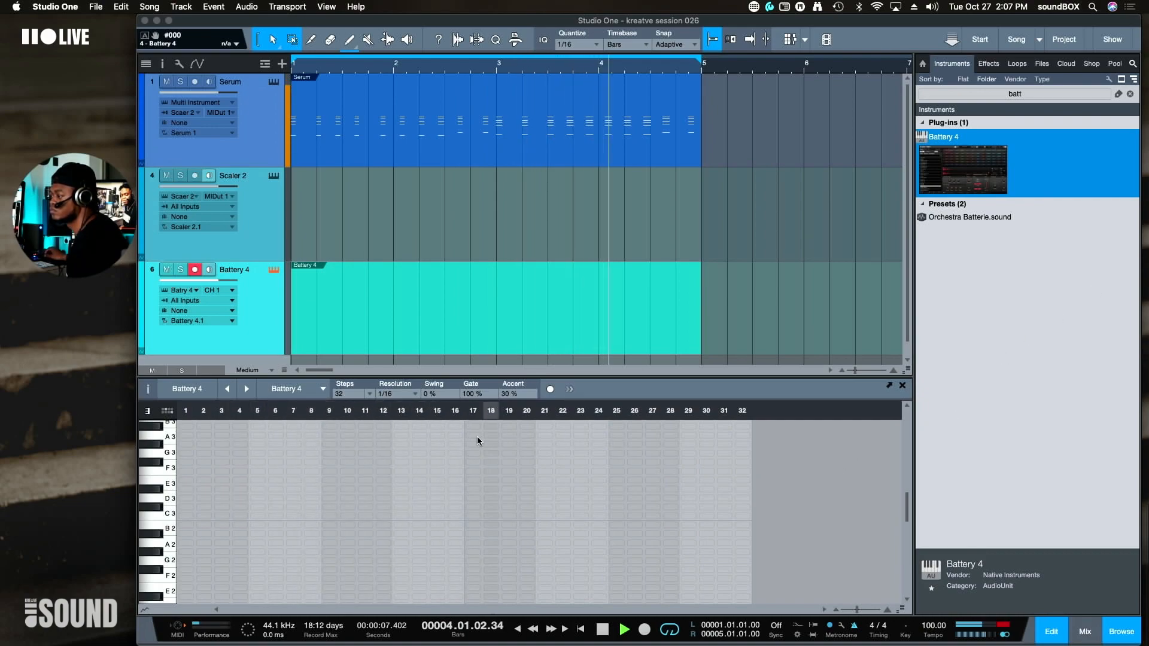
left_click(417, 397)
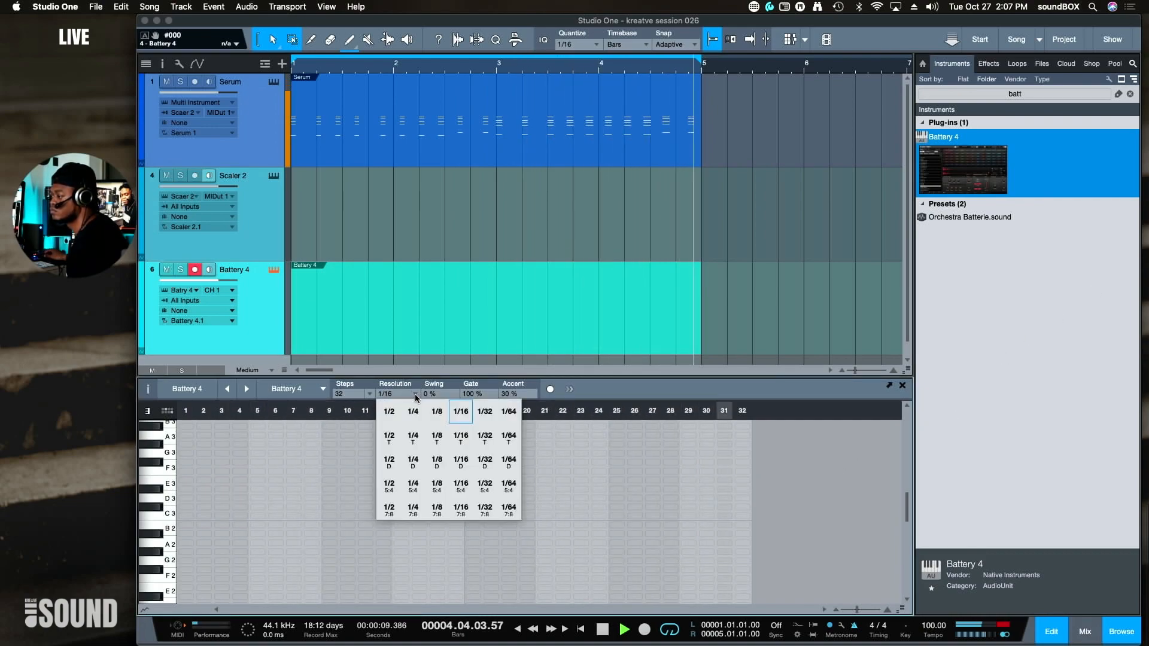
left_click(439, 414)
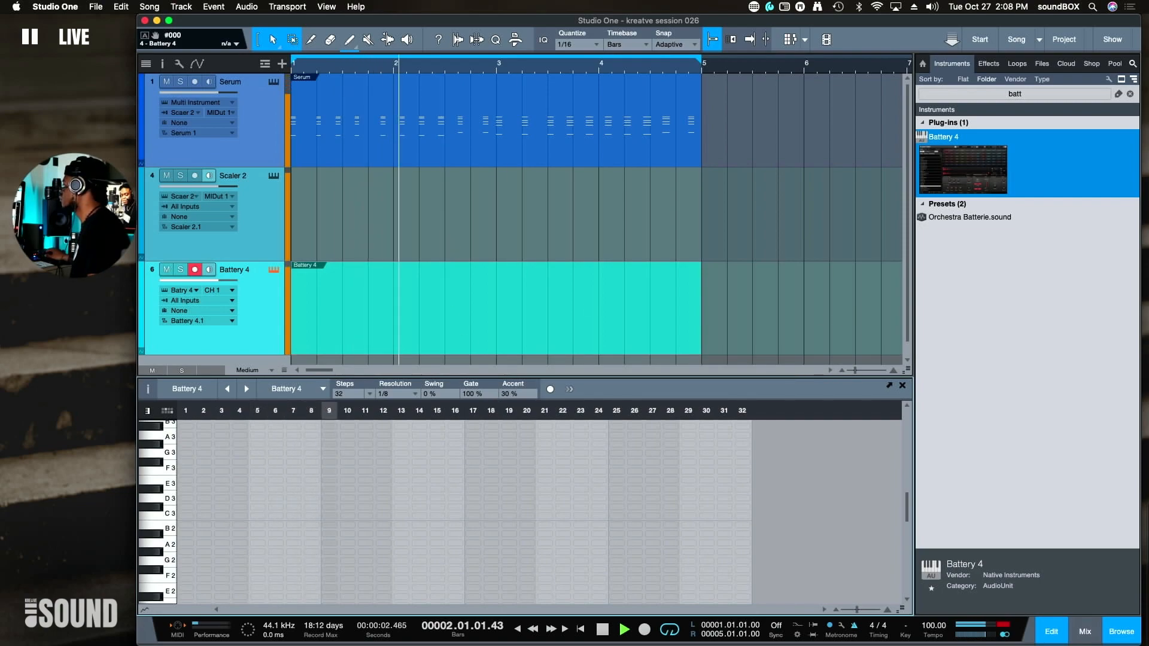
- Try Battery's Freely Kit and Fruegen Kit, settle on the Gretel Kit, and close the instrument window
left_click_drag(1148, 202, 866, 121)
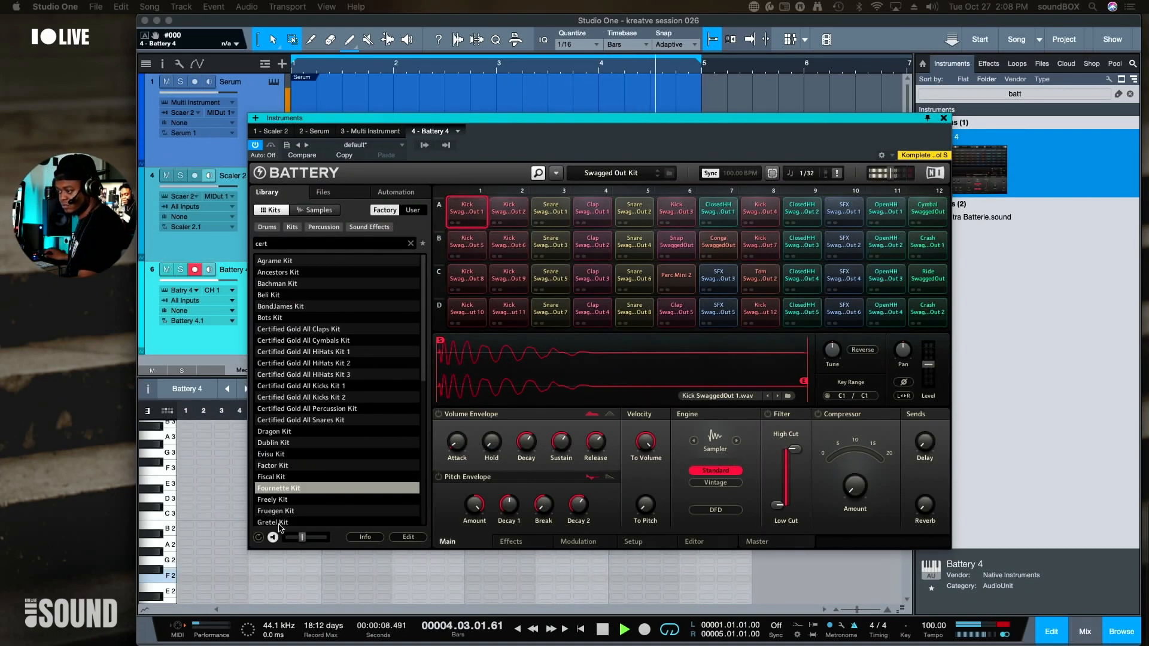
double_click(292, 502)
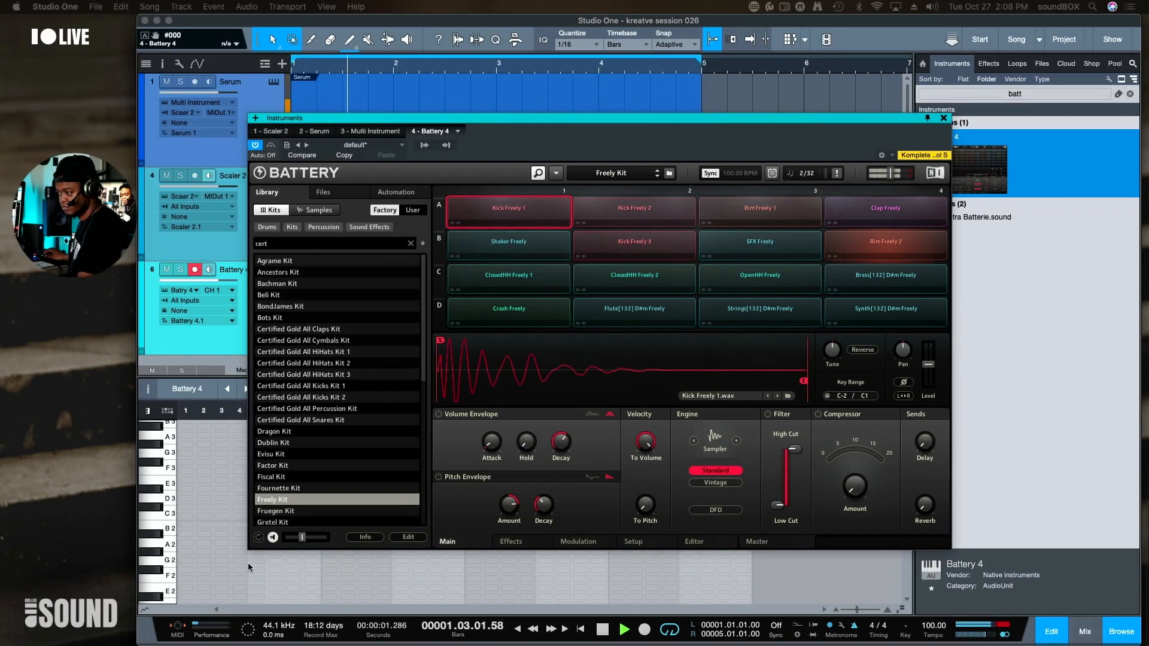
double_click(312, 512)
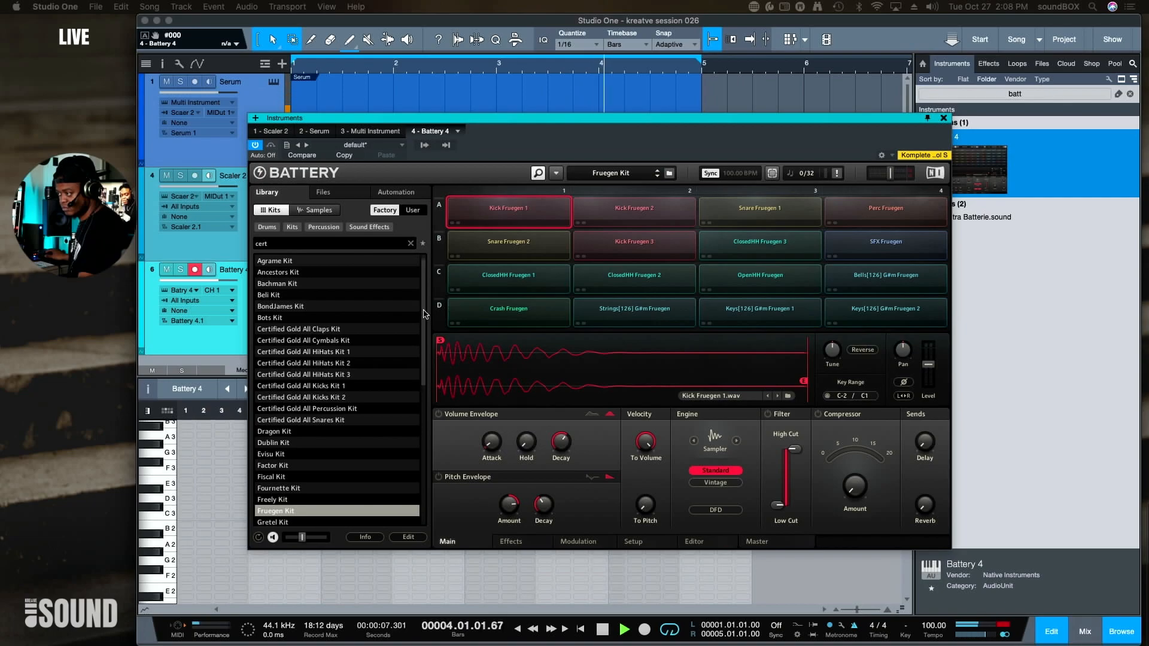
scroll(425, 314, "down", 2)
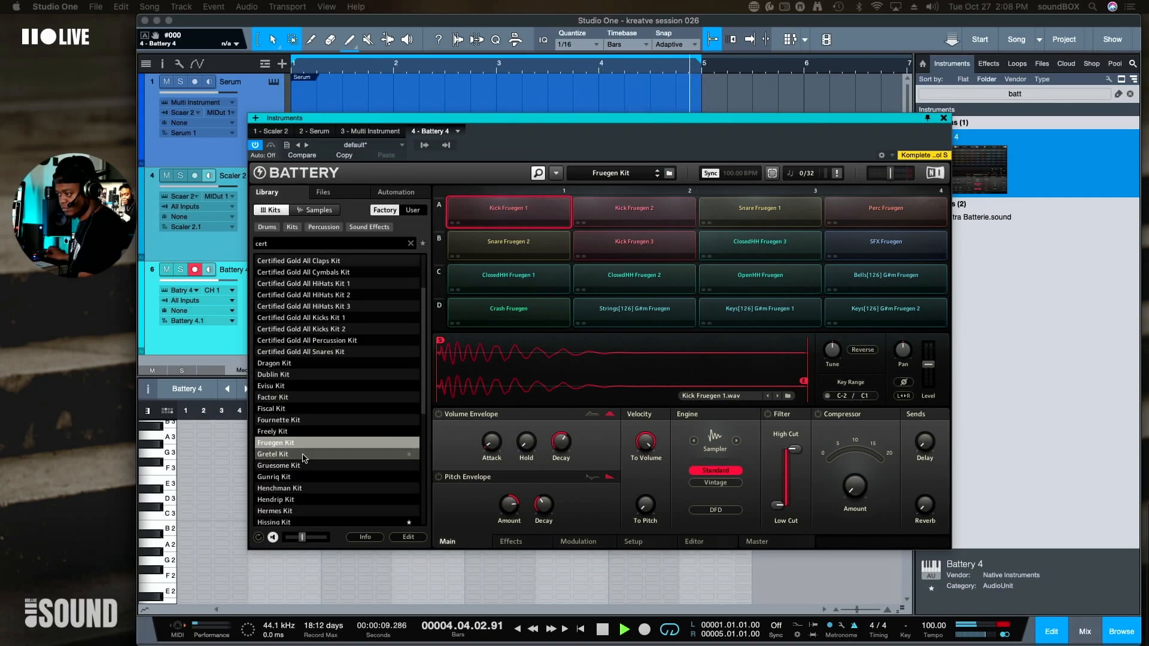
left_click(305, 456)
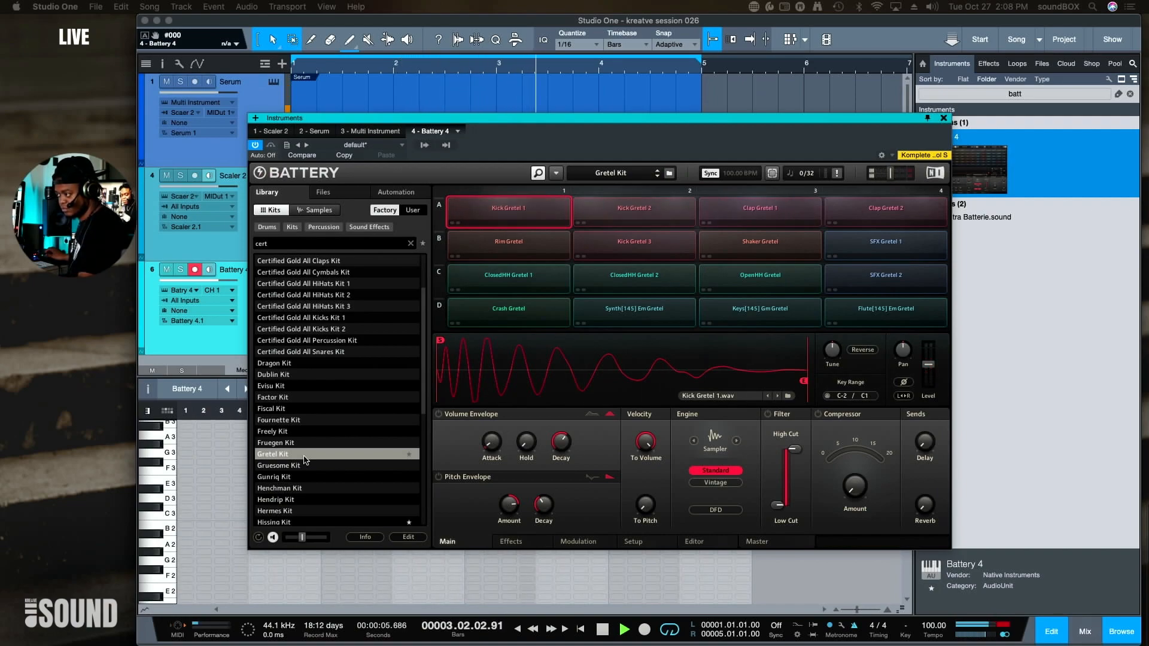
left_click(945, 119)
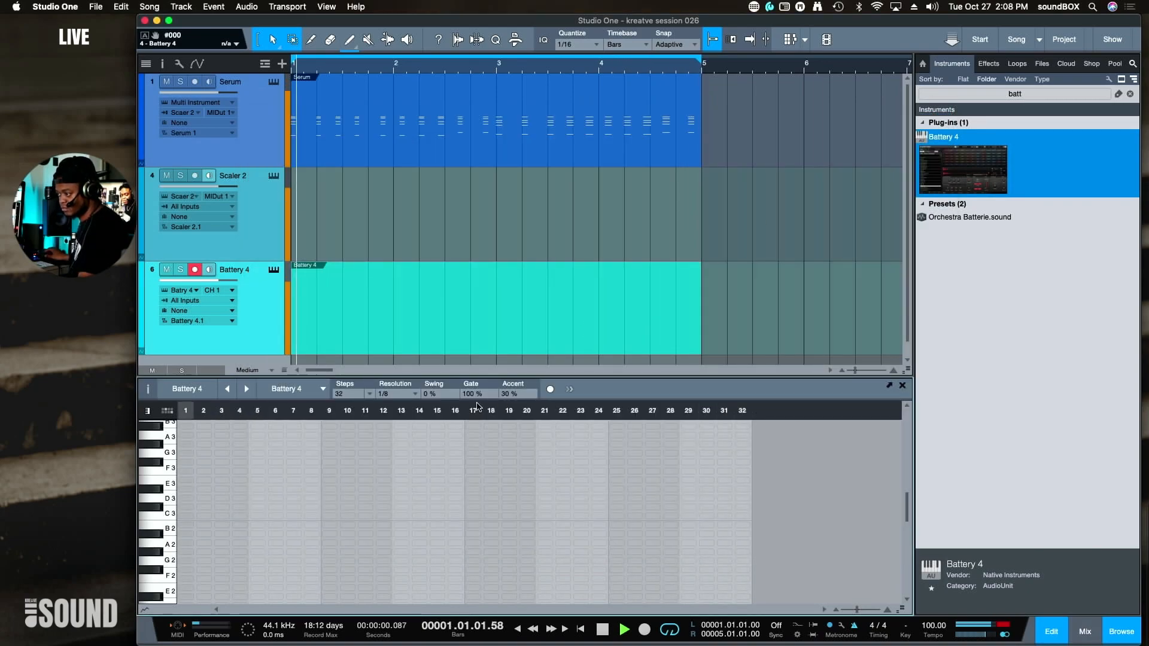
- Compare the drum and melodic modes of the Battery 4 pattern, stop playback, and look through the melodic note rows
left_click(167, 411)
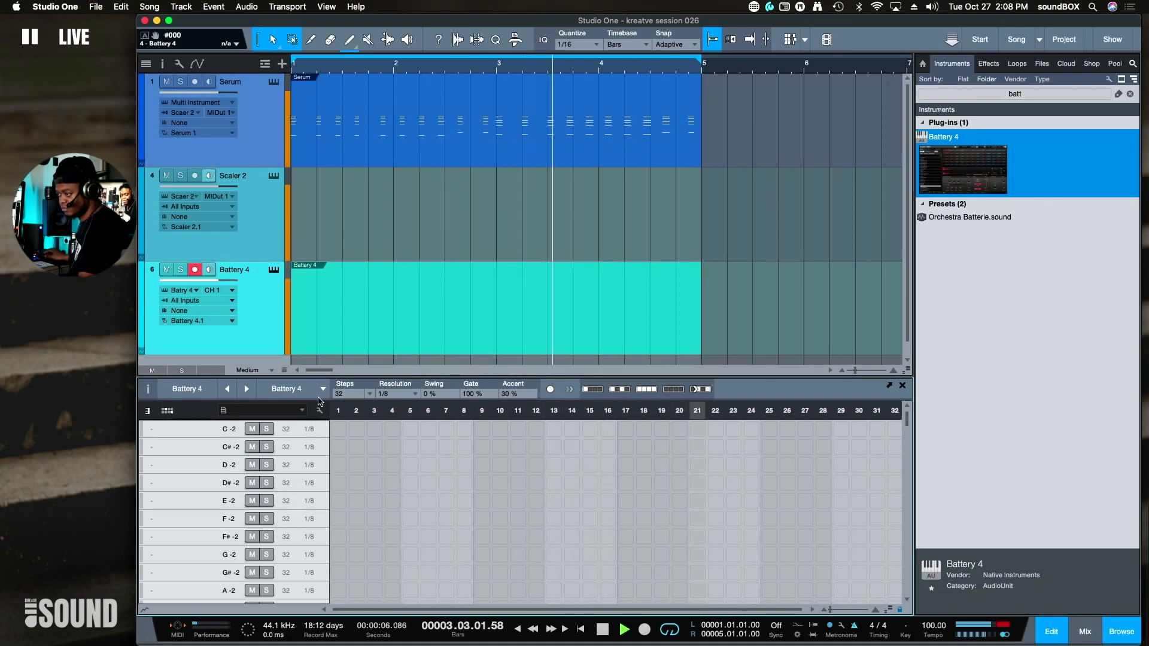
left_click(149, 411)
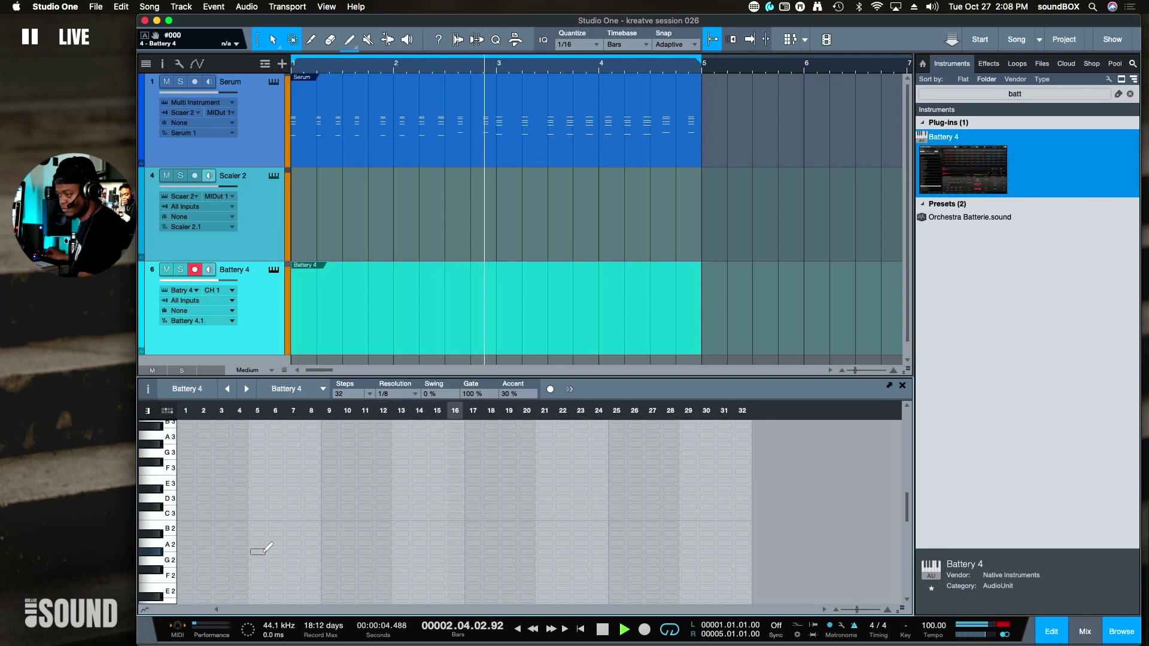
scroll(274, 500, "up", 2)
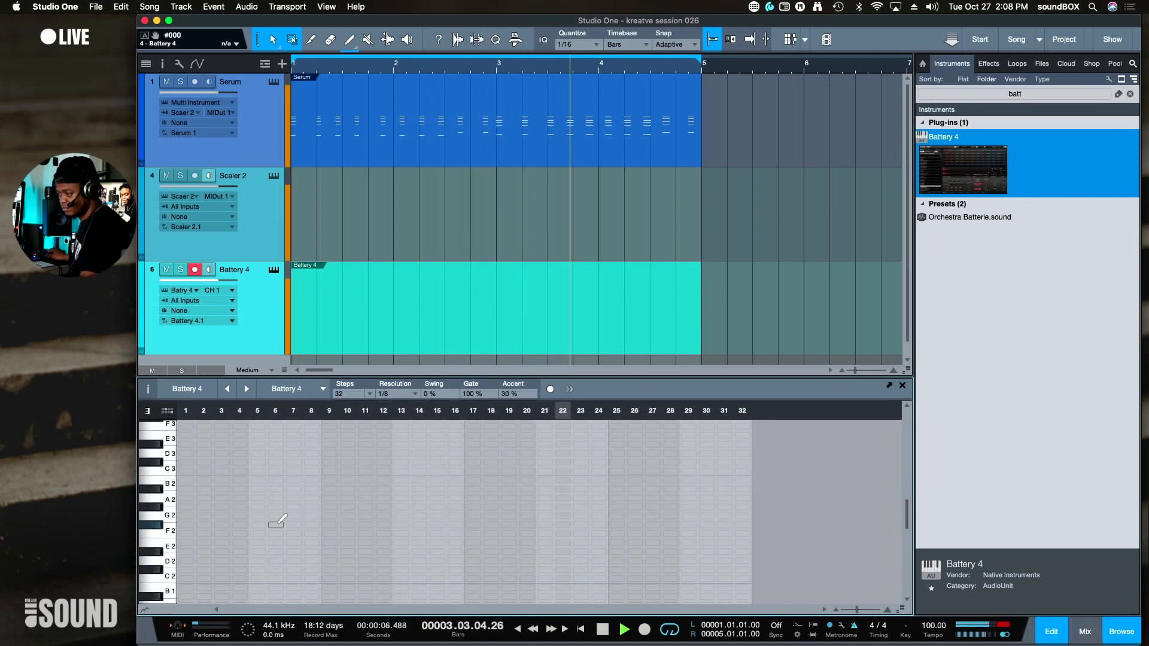
scroll(282, 518, "up", 8)
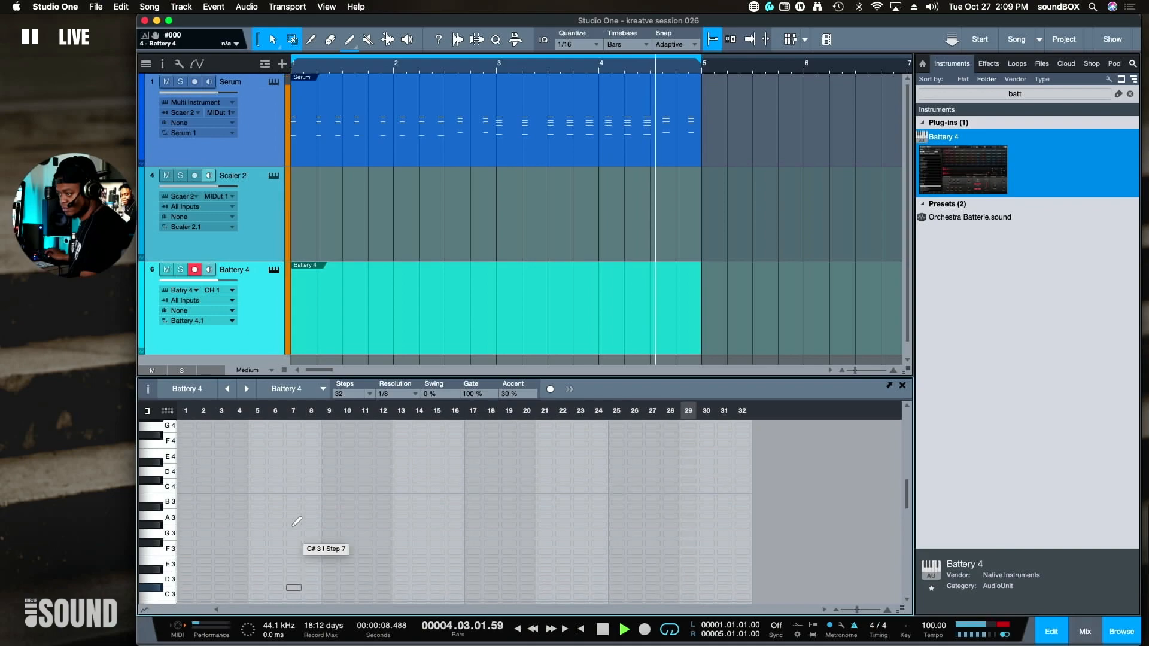
scroll(307, 515, "up", 1)
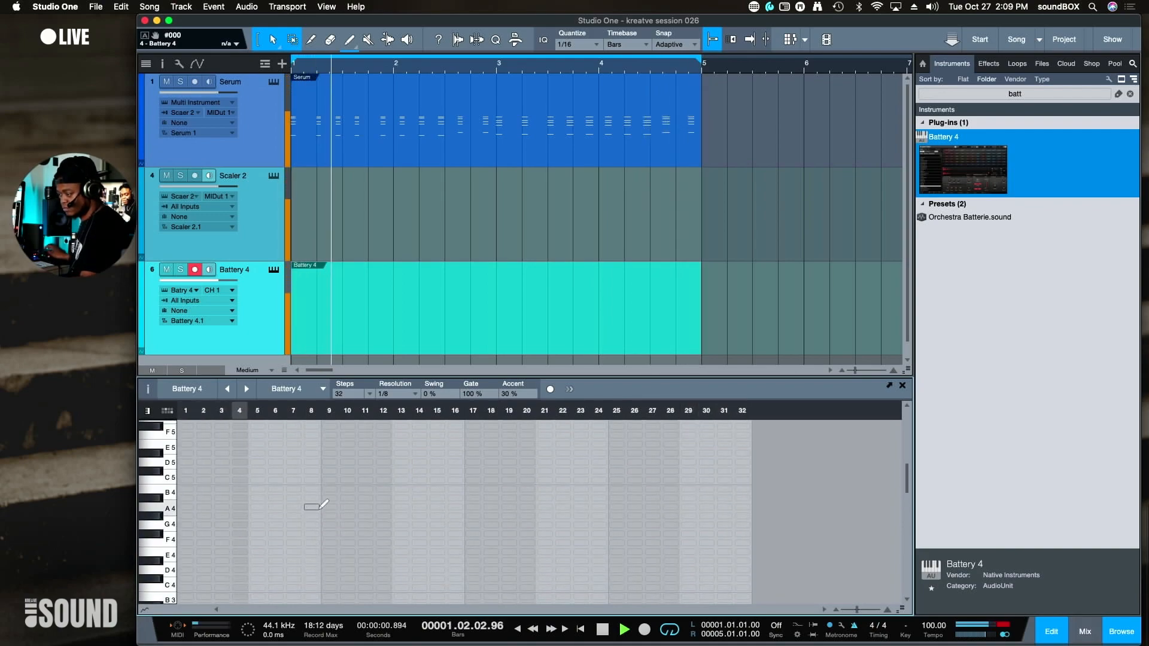
key("space")
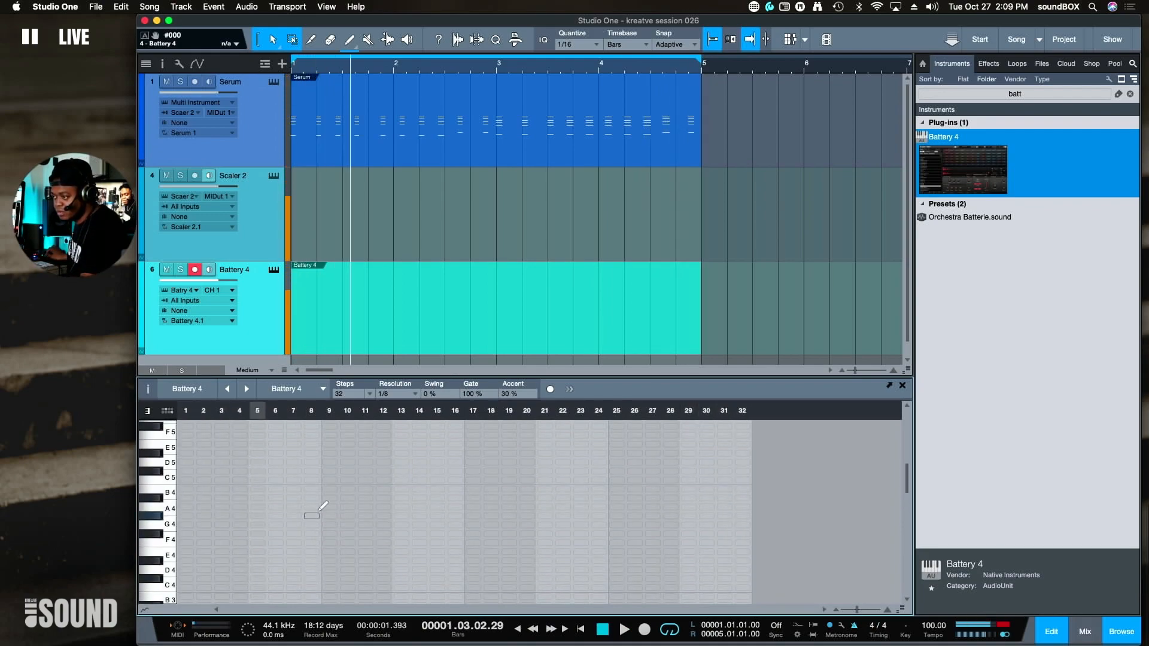
scroll(322, 506, "down", 10)
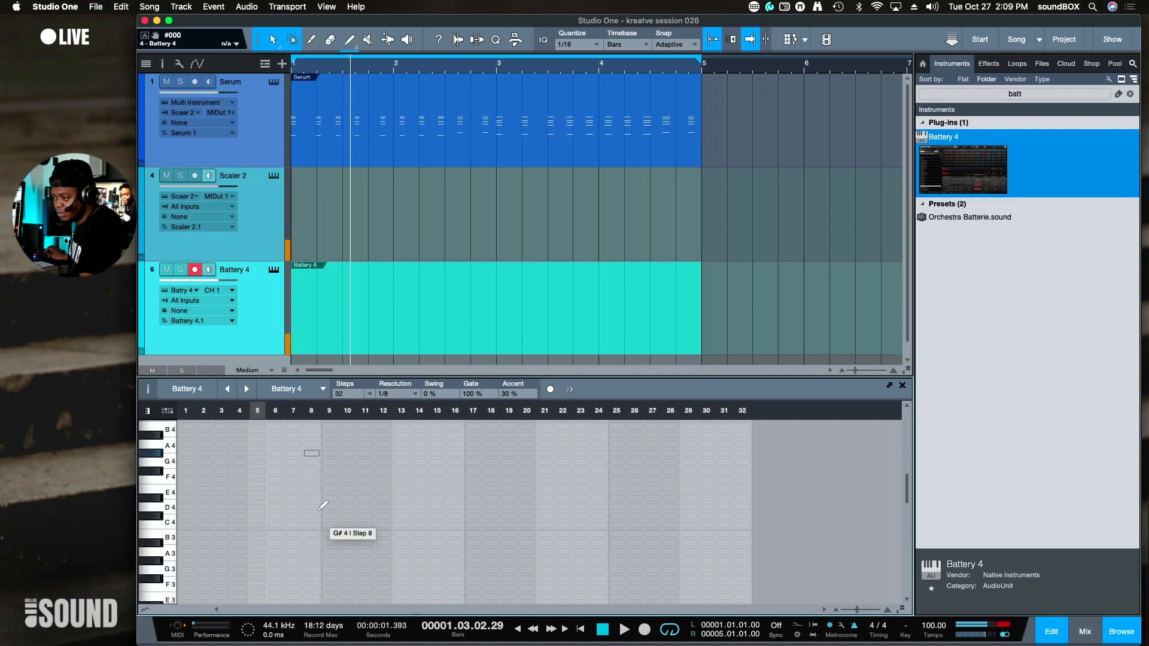
scroll(323, 506, "down", 8)
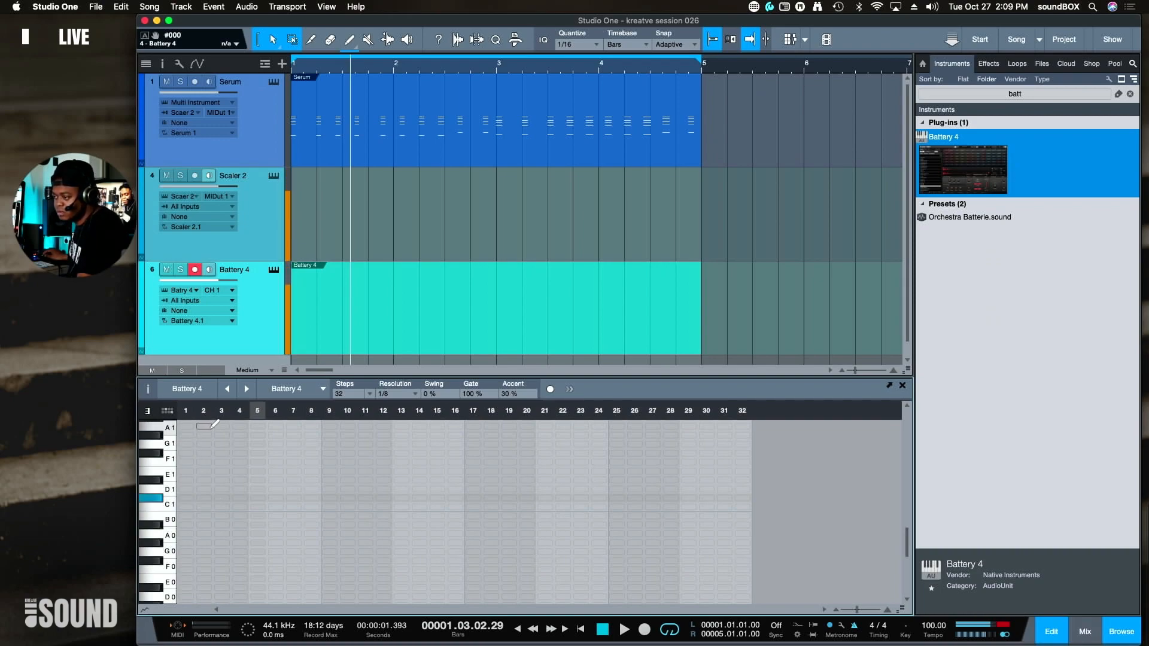
- Switch the Battery 4 pattern to drum mode and look through its lowest note rows
left_click(167, 411)
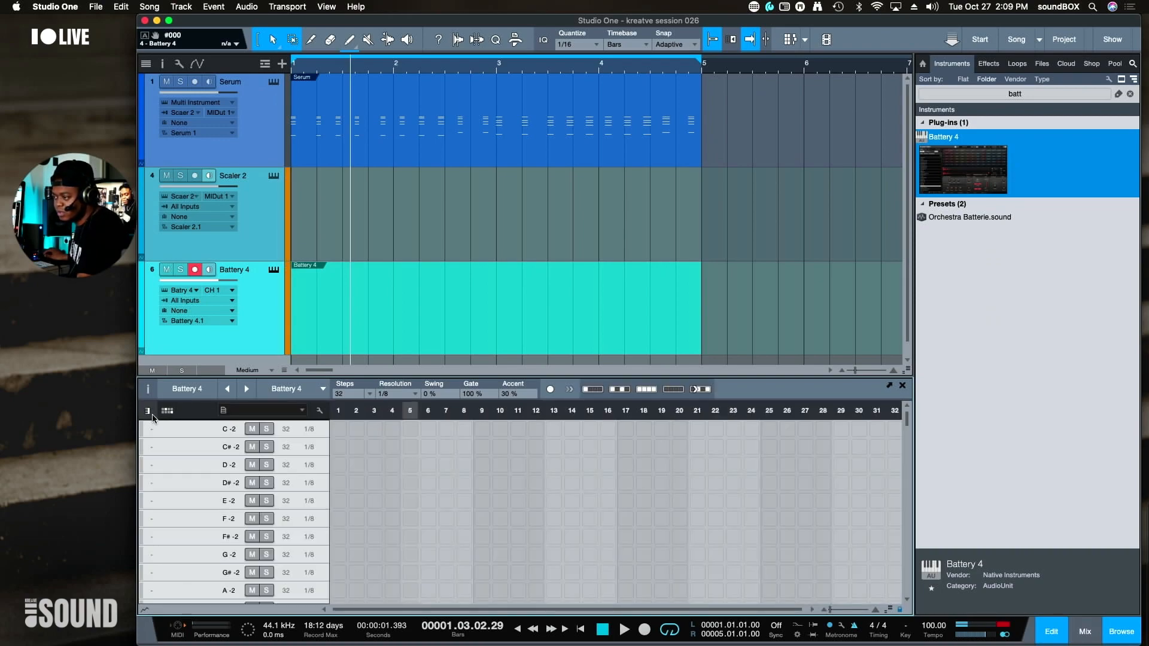
scroll(302, 546, "down", 3)
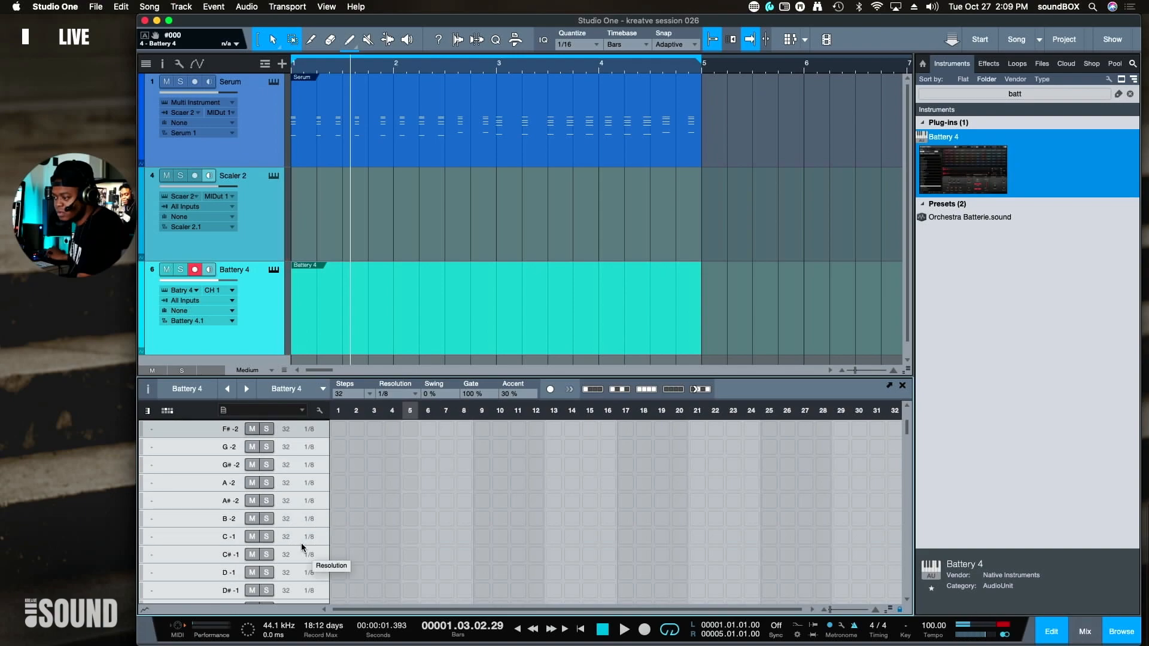
scroll(301, 543, "up", 3)
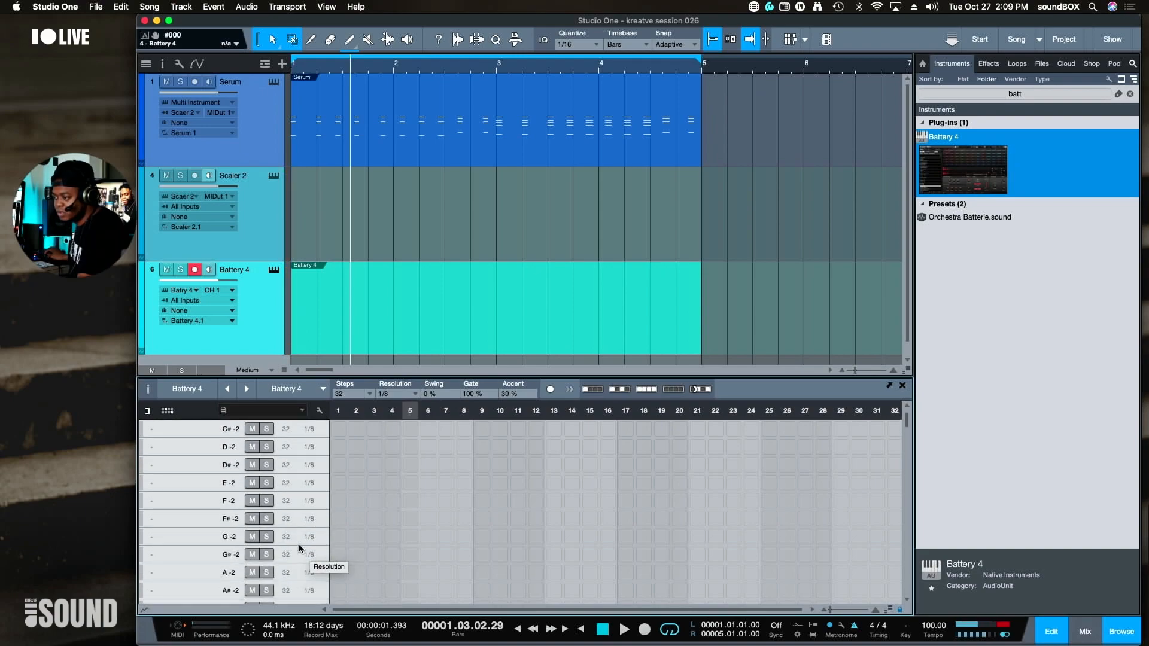
scroll(299, 544, "up", 1)
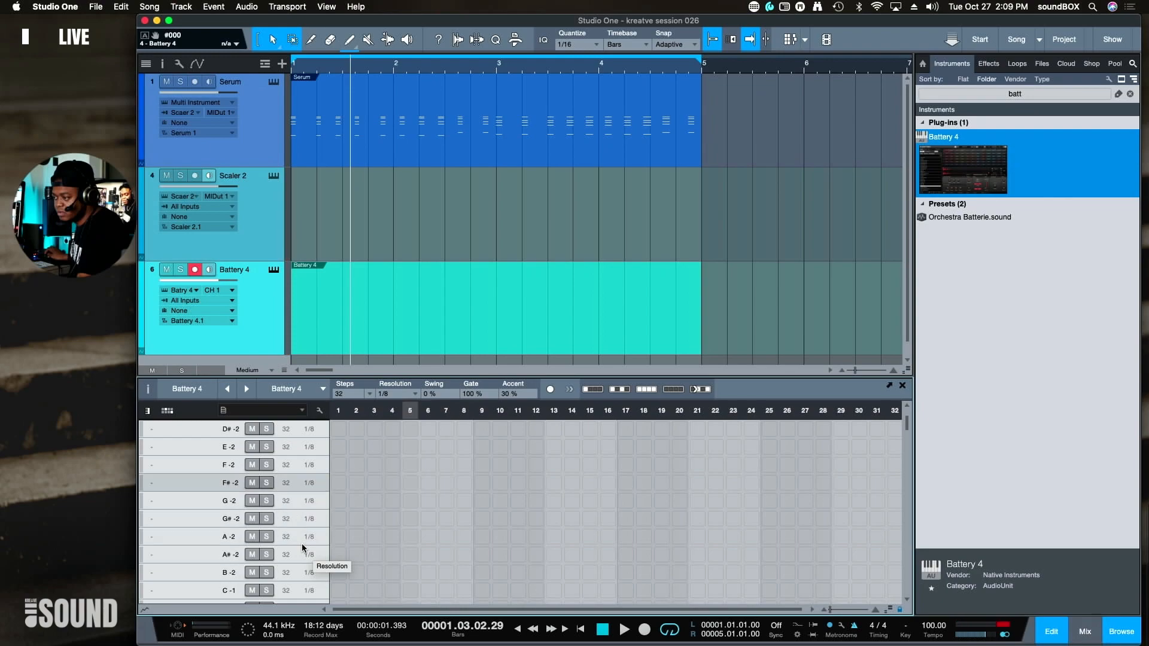
scroll(293, 542, "down", 8)
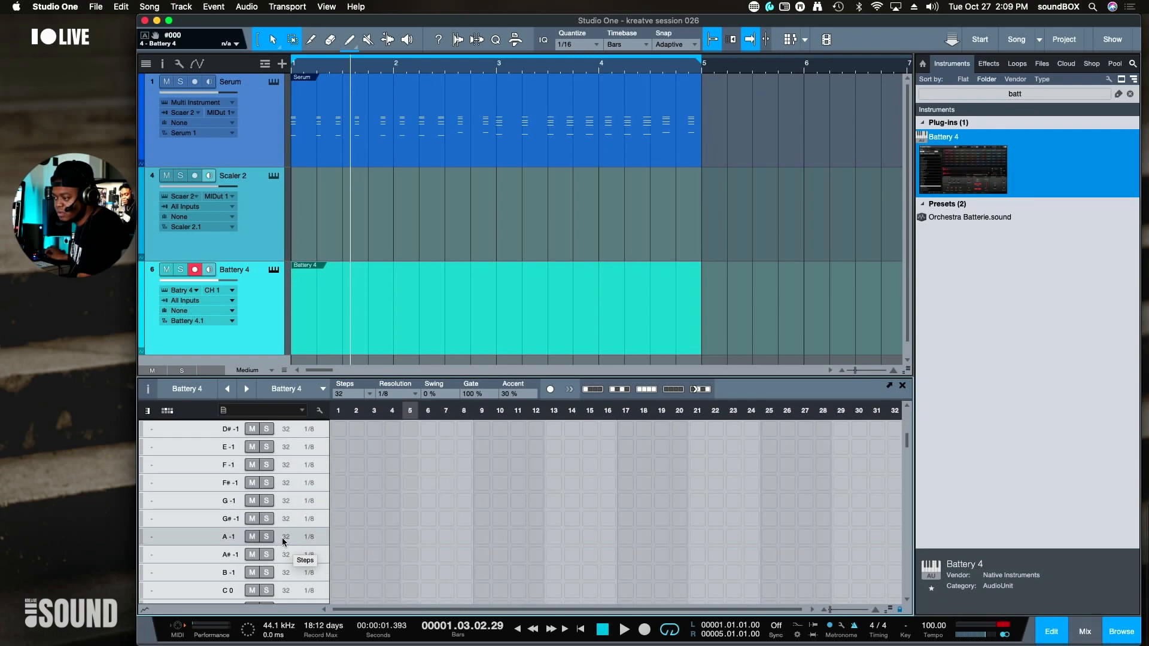
scroll(282, 542, "down", 2)
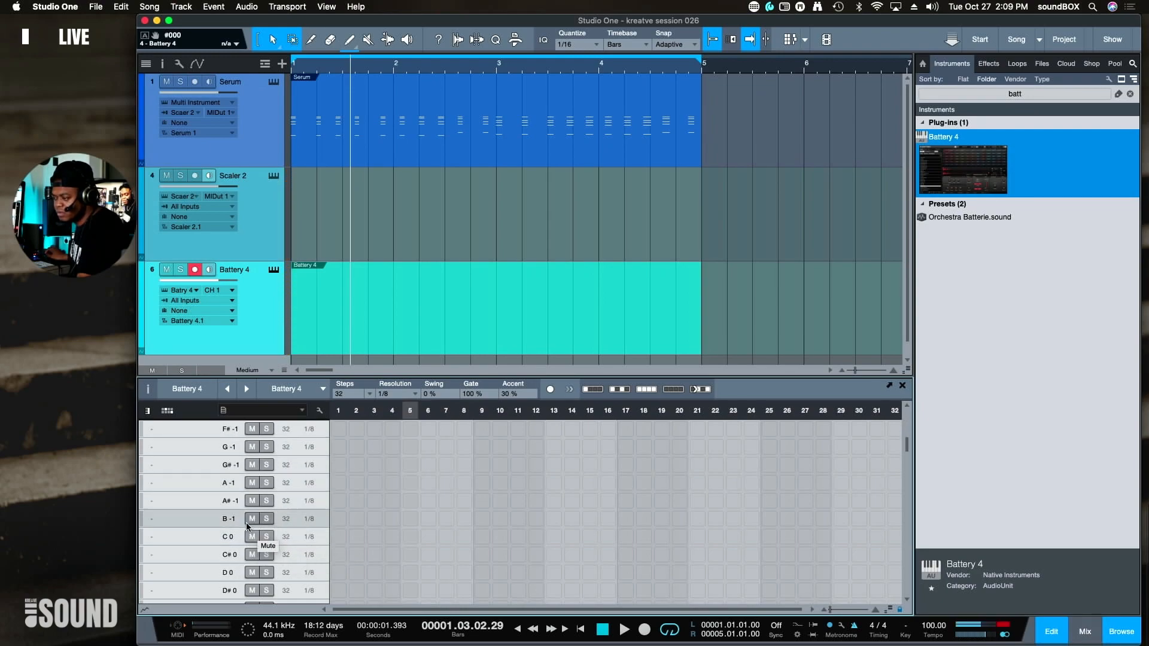
scroll(267, 533, "up", 3)
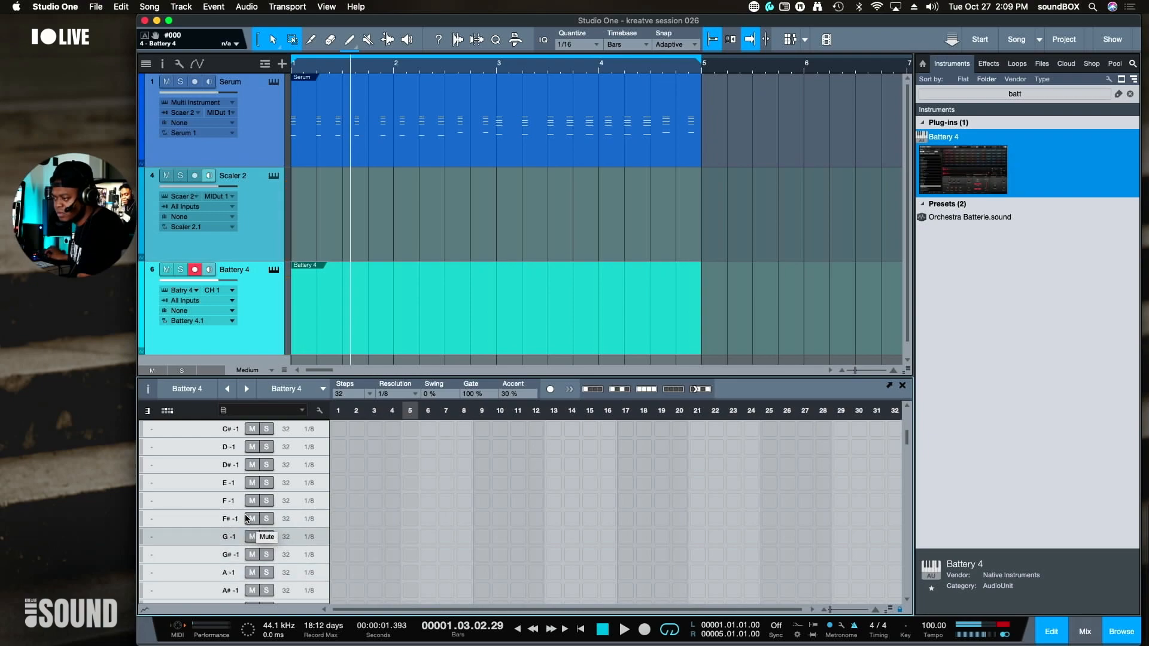
scroll(247, 518, "up", 1)
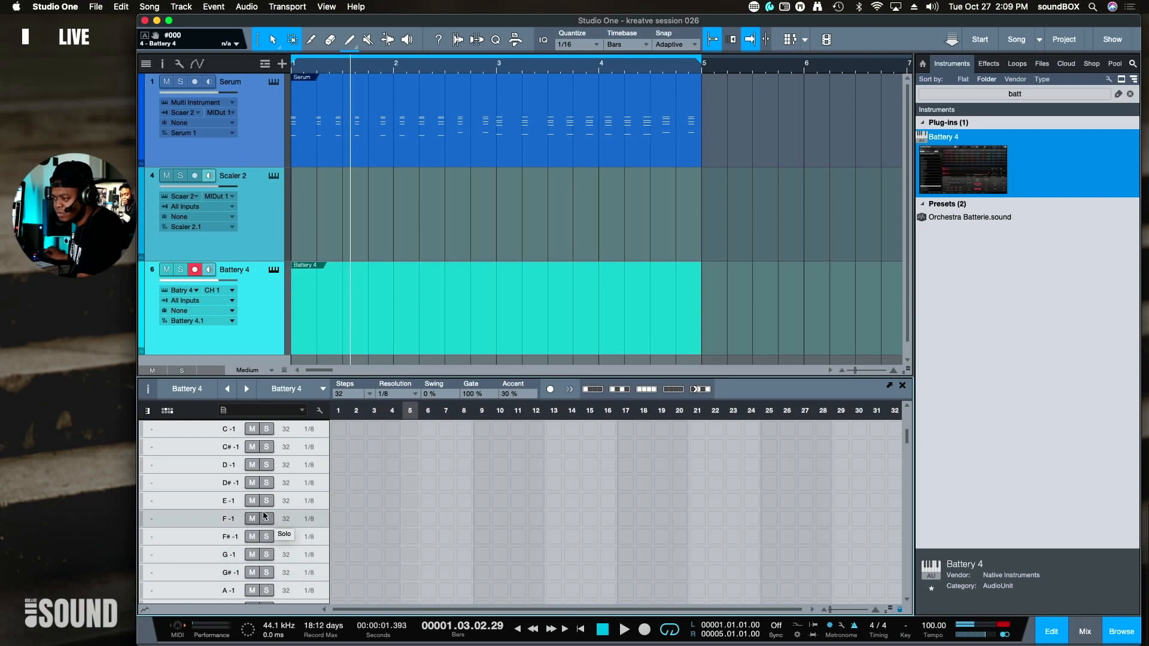
scroll(263, 510, "up", 1)
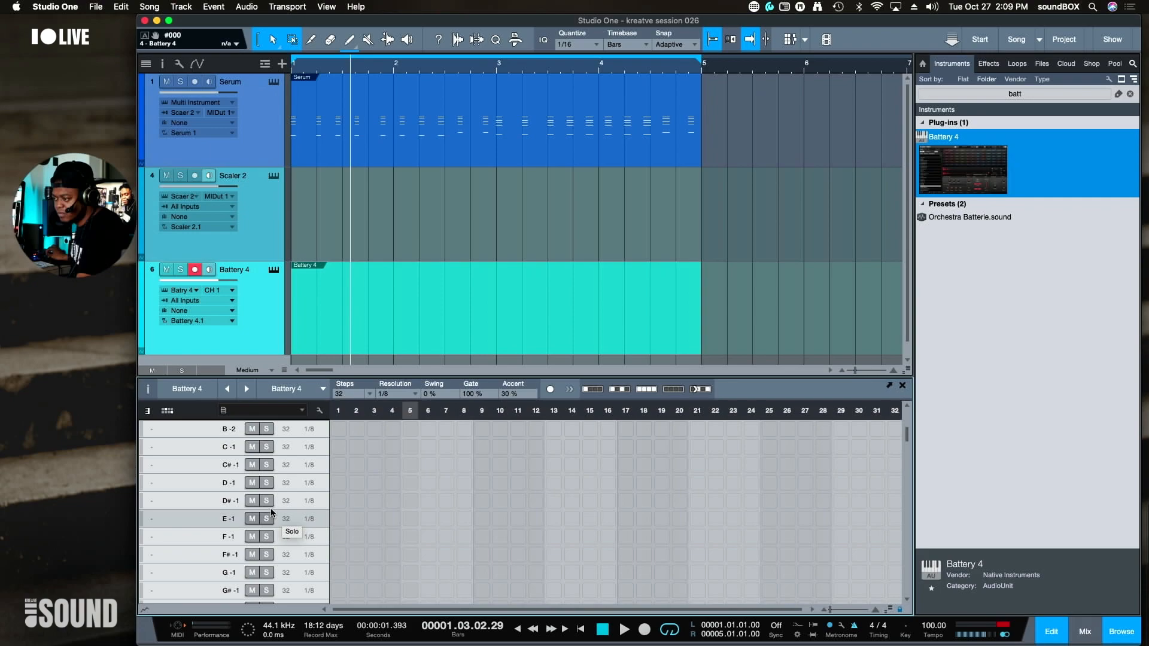
scroll(270, 510, "up", 5)
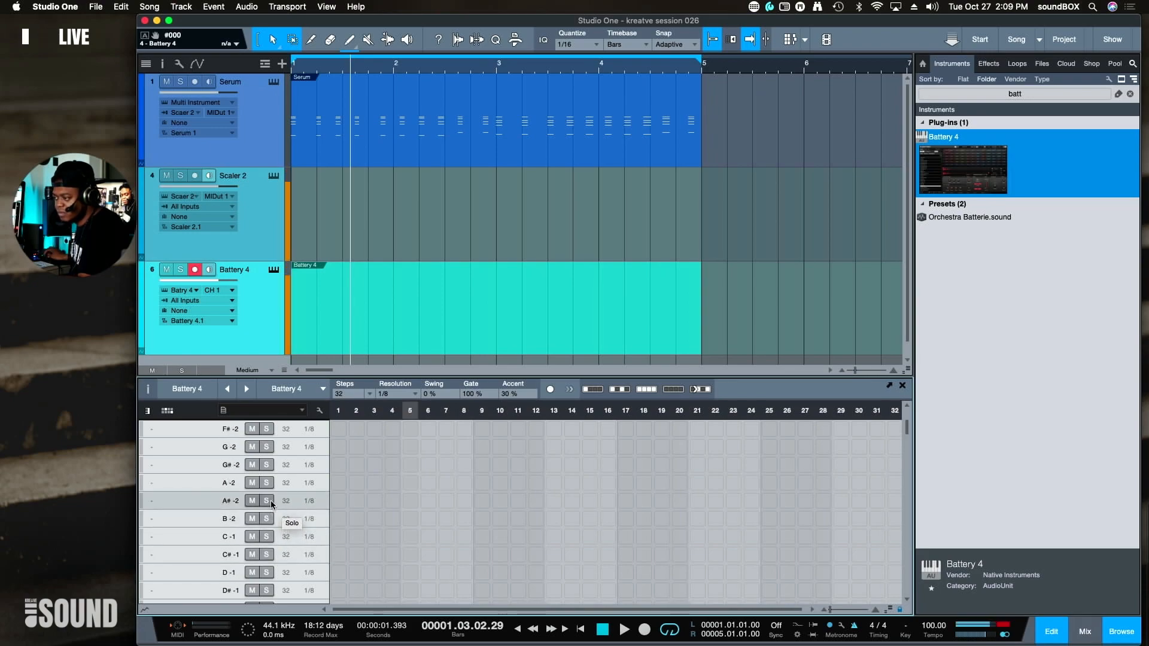
- Record a single C# 1 hit on step 1 of the Battery 4 pattern, starting from the beginning of the song
key("comma")
key("KP_Multiply")
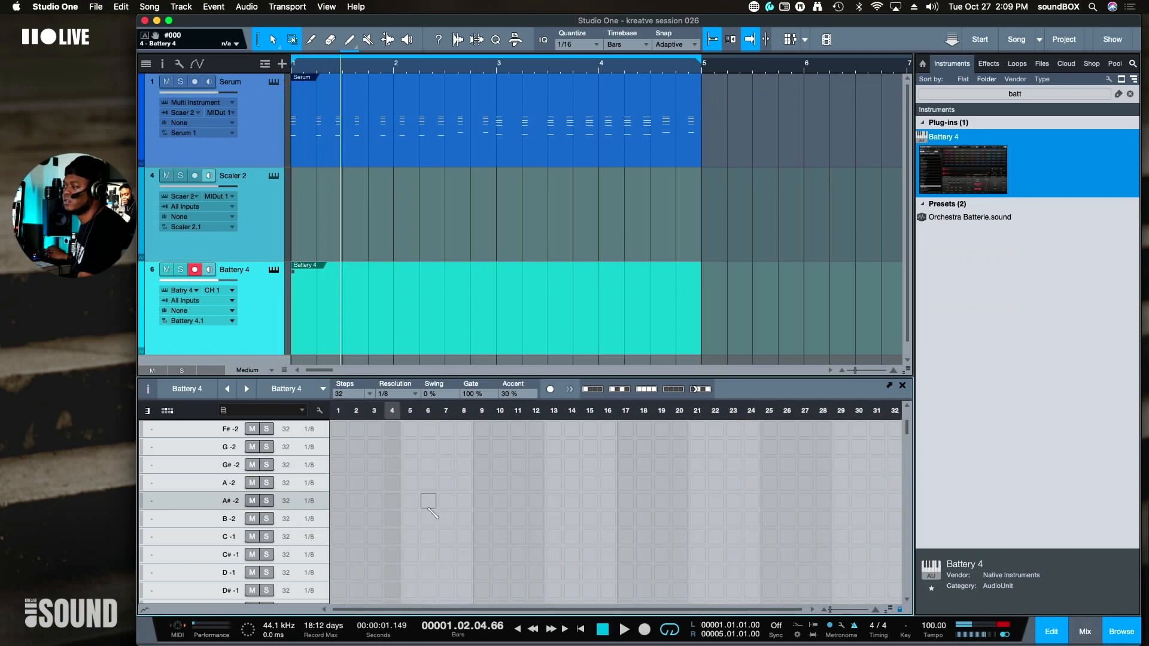
scroll(444, 569, "down", 9)
scroll(452, 576, "down", 20)
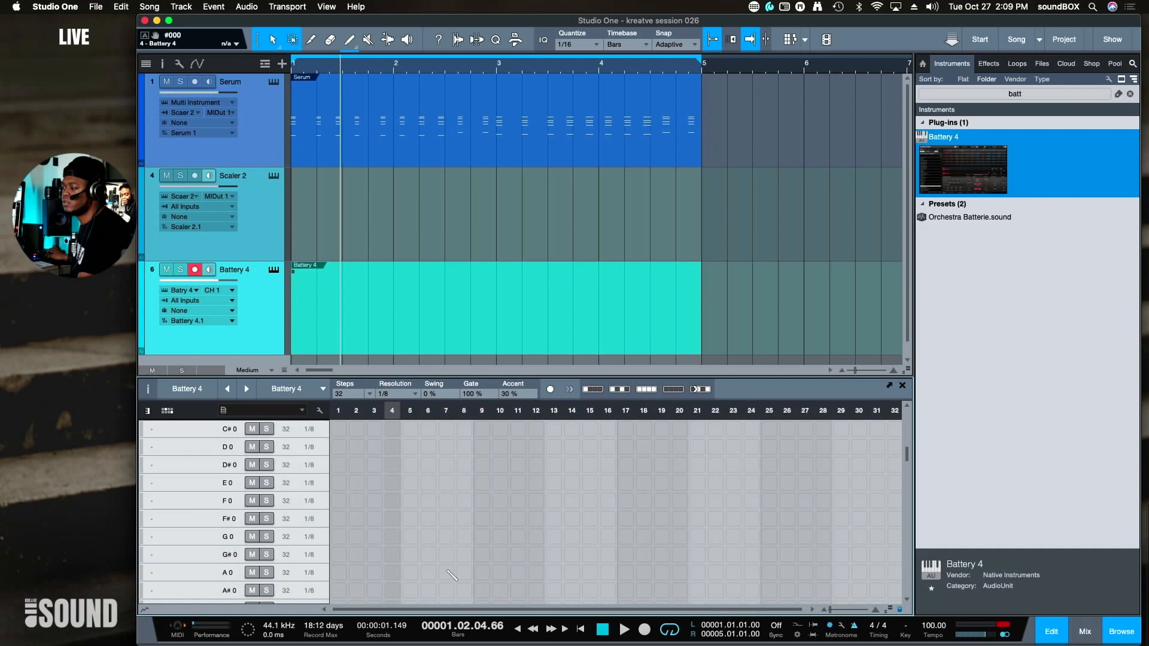
scroll(462, 557, "up", 2)
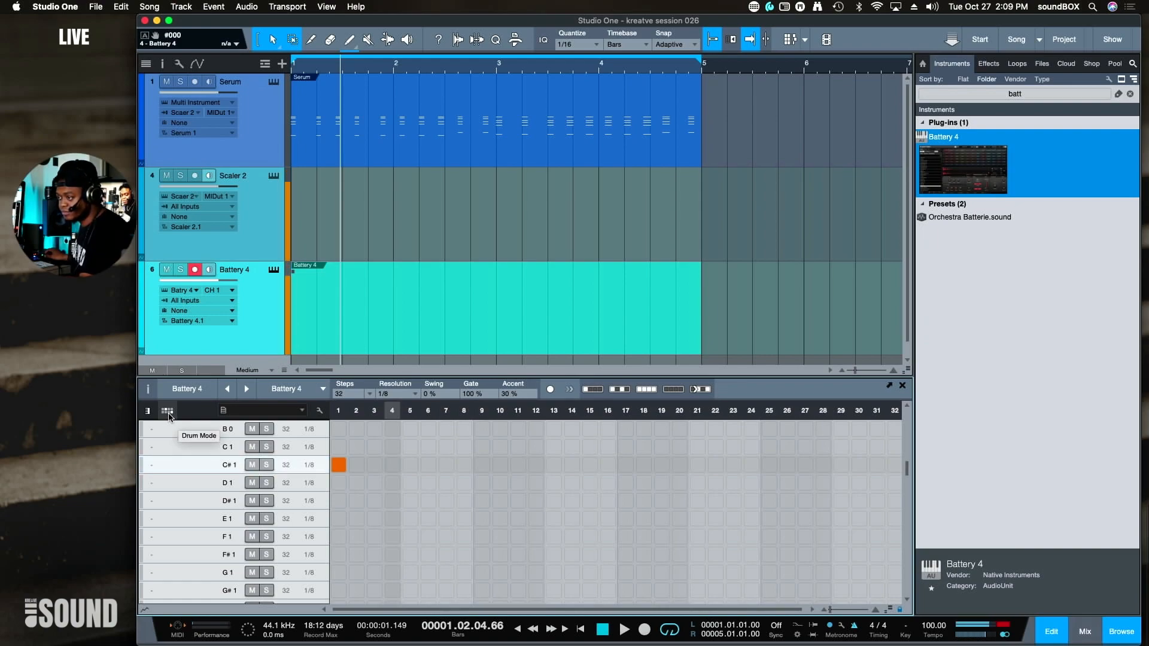
- Show the recorded C# 1 hit in melodic mode and return the pattern to drum mode
left_click(146, 412)
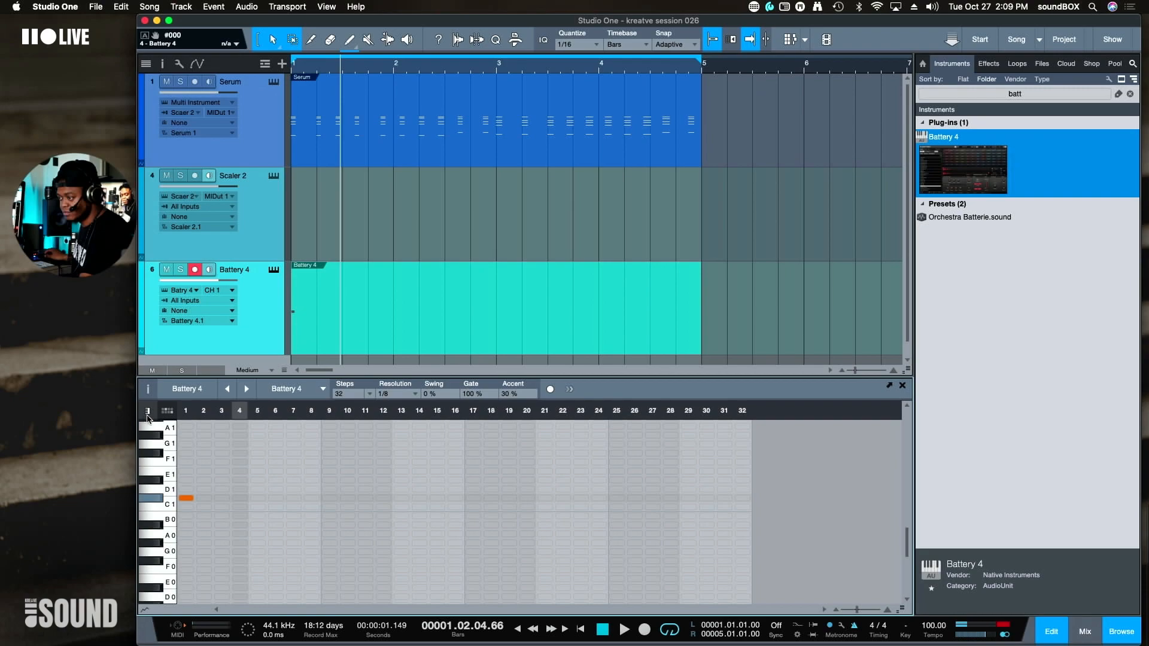
left_click(169, 431)
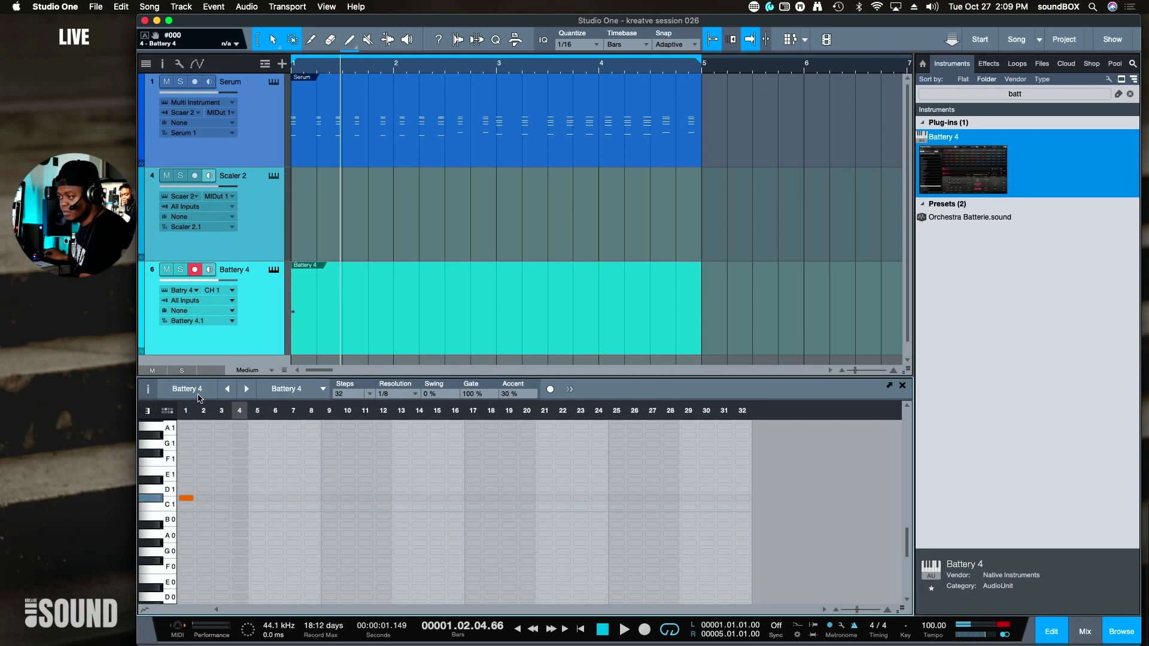
left_click(166, 411)
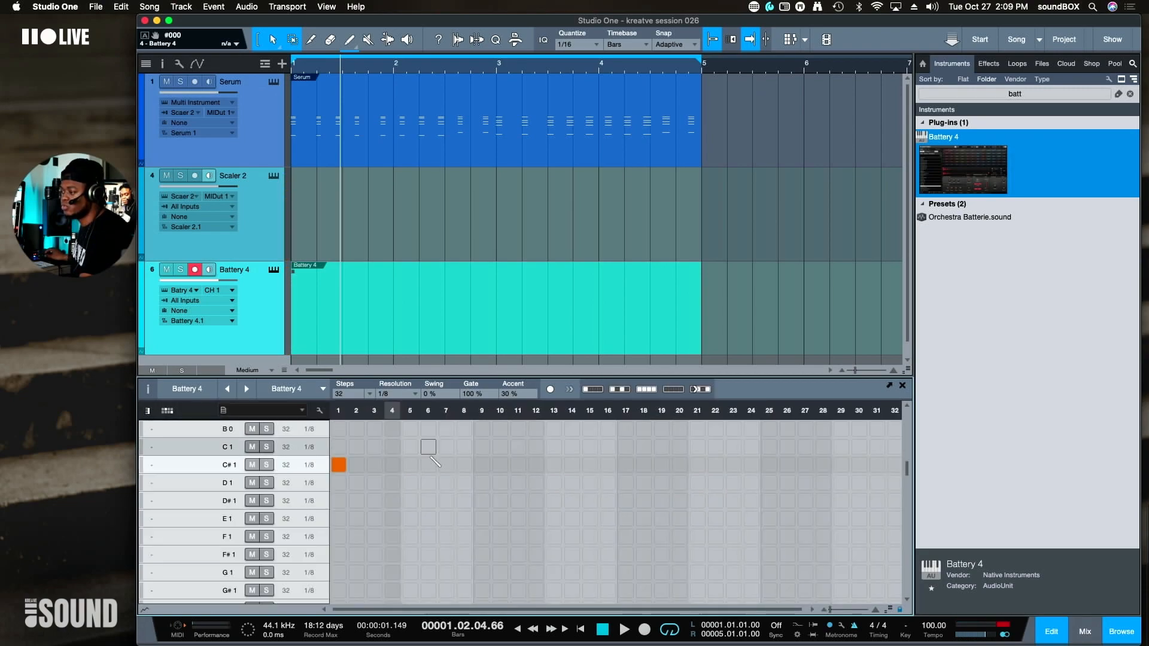
- Fill every second step of the C# 1 row and set the pattern's accent to 80 % while playing it back
left_click(629, 392)
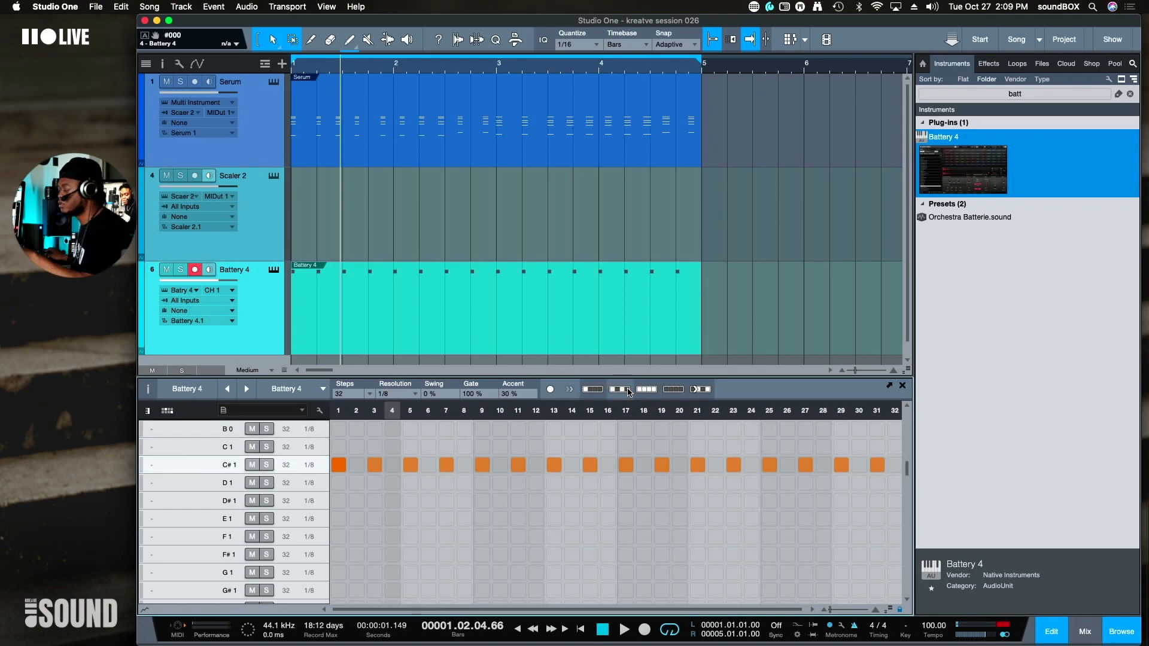
key("space")
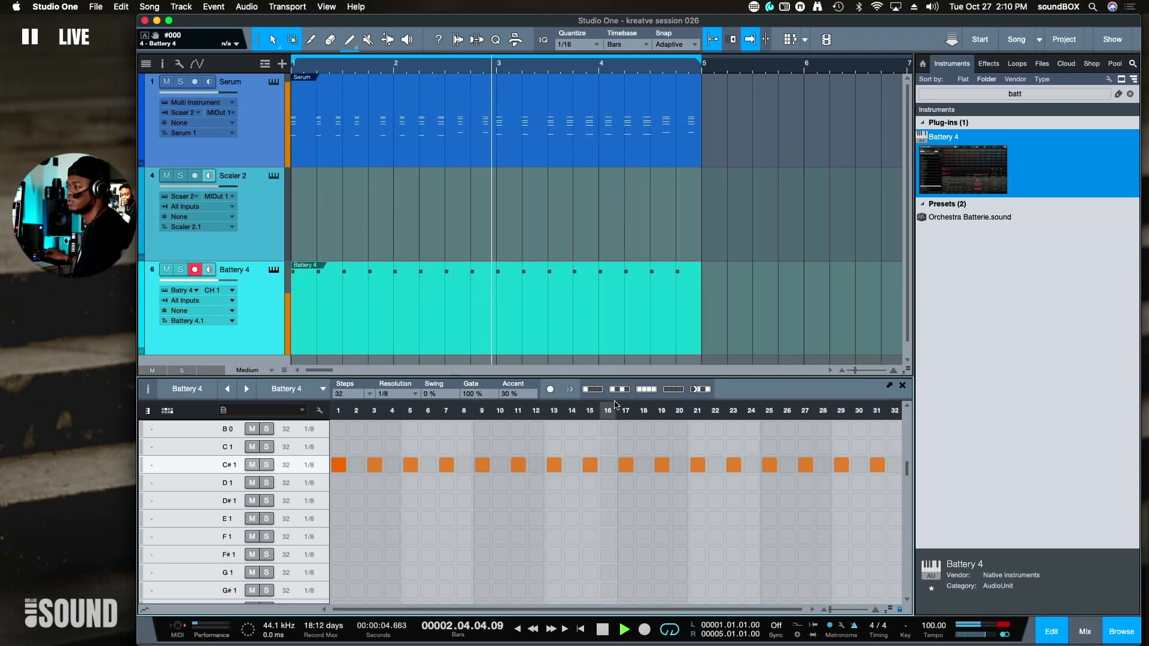
key("space")
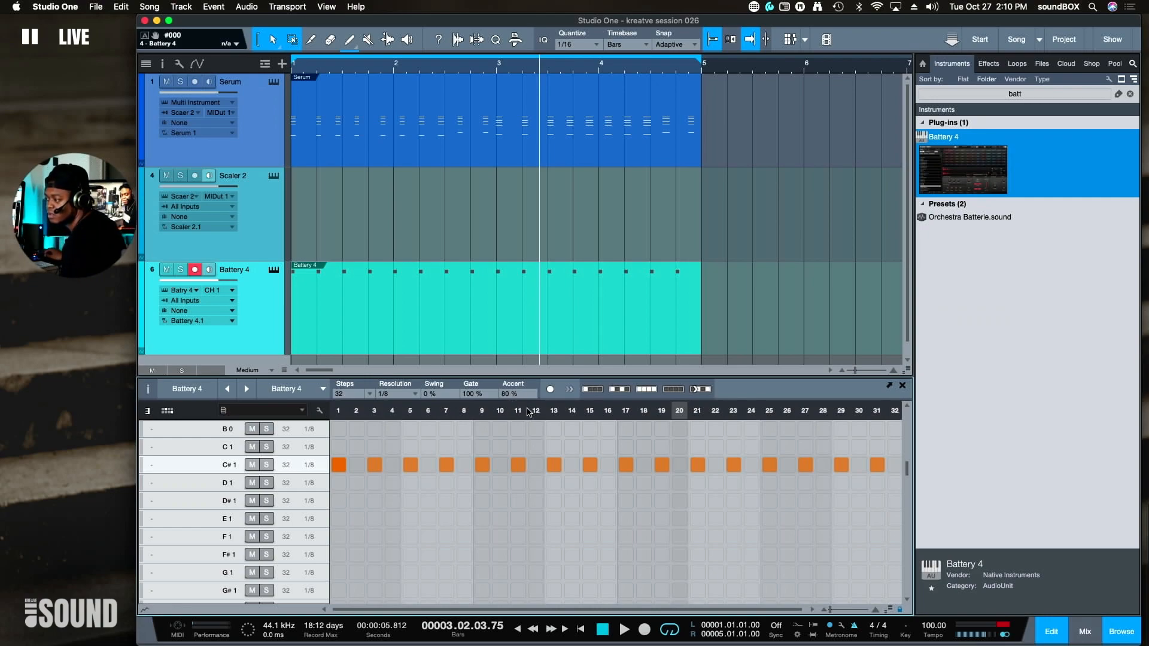
- Open the velocity lane of the pattern and raise all C# 1 hits to velocity 127
left_click(145, 610)
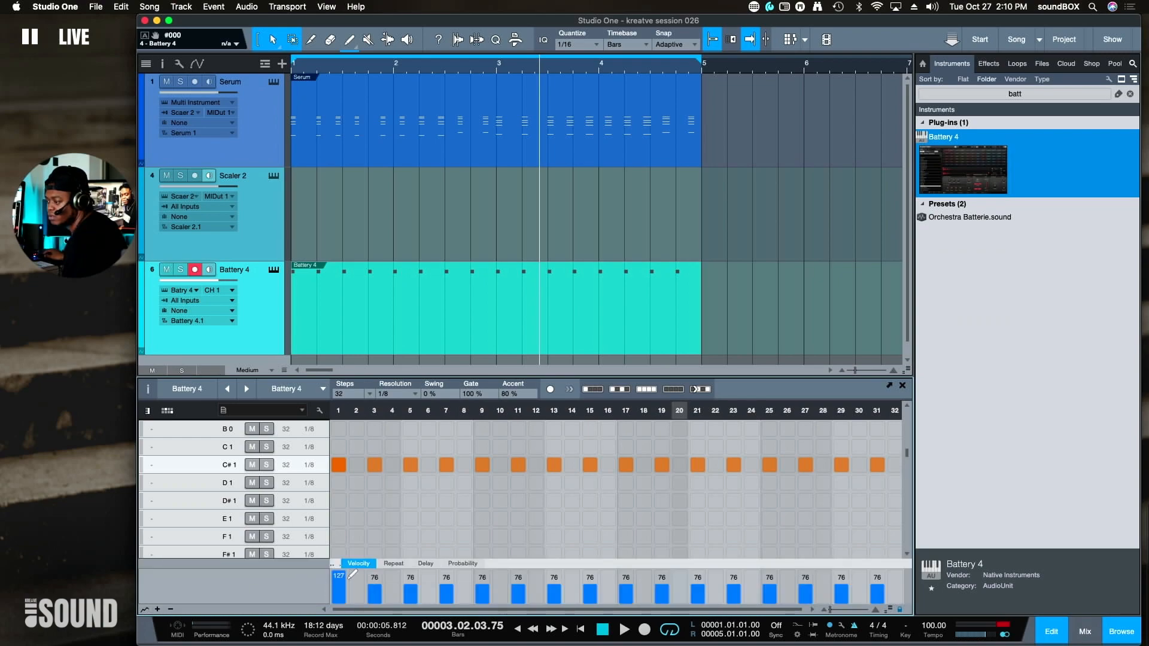
left_click_drag(548, 540, 786, 538)
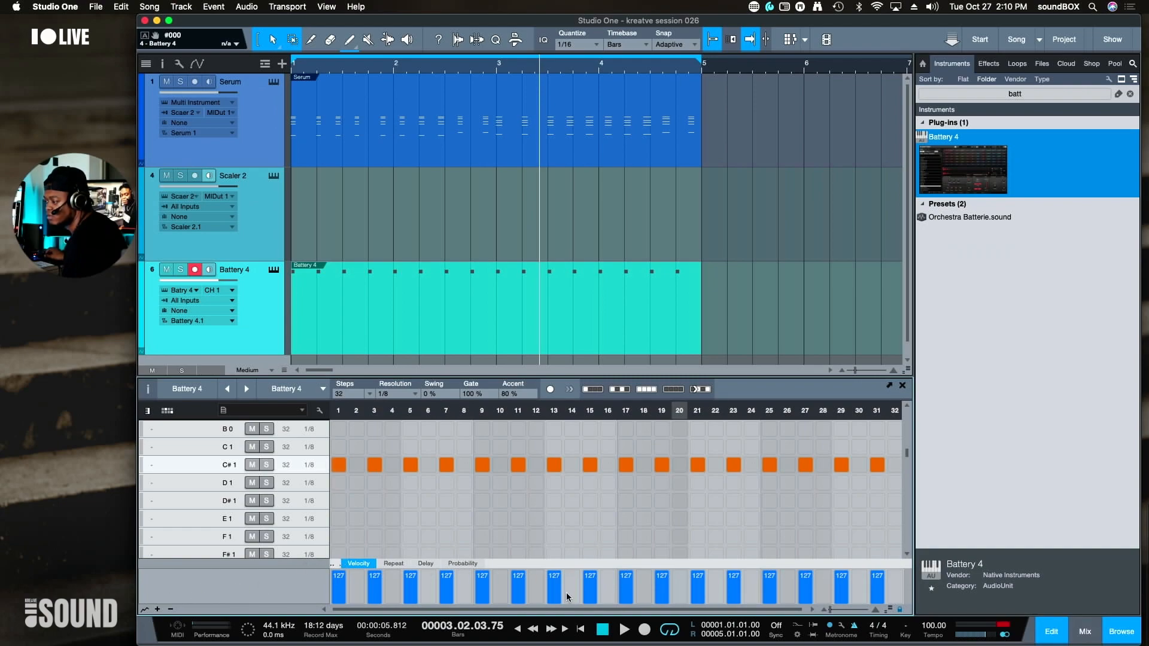
left_click_drag(566, 608, 629, 612)
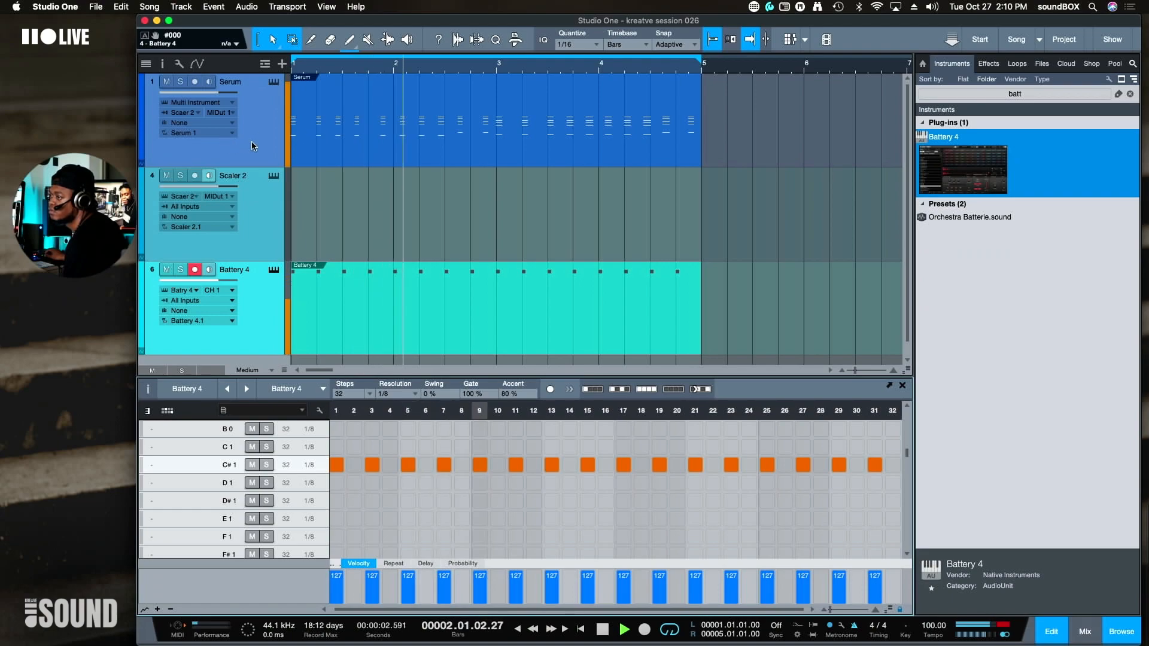
- Search the instrument browser for "note" and highlight the Harp - Long Notes preset
left_click(1052, 95)
type("n")
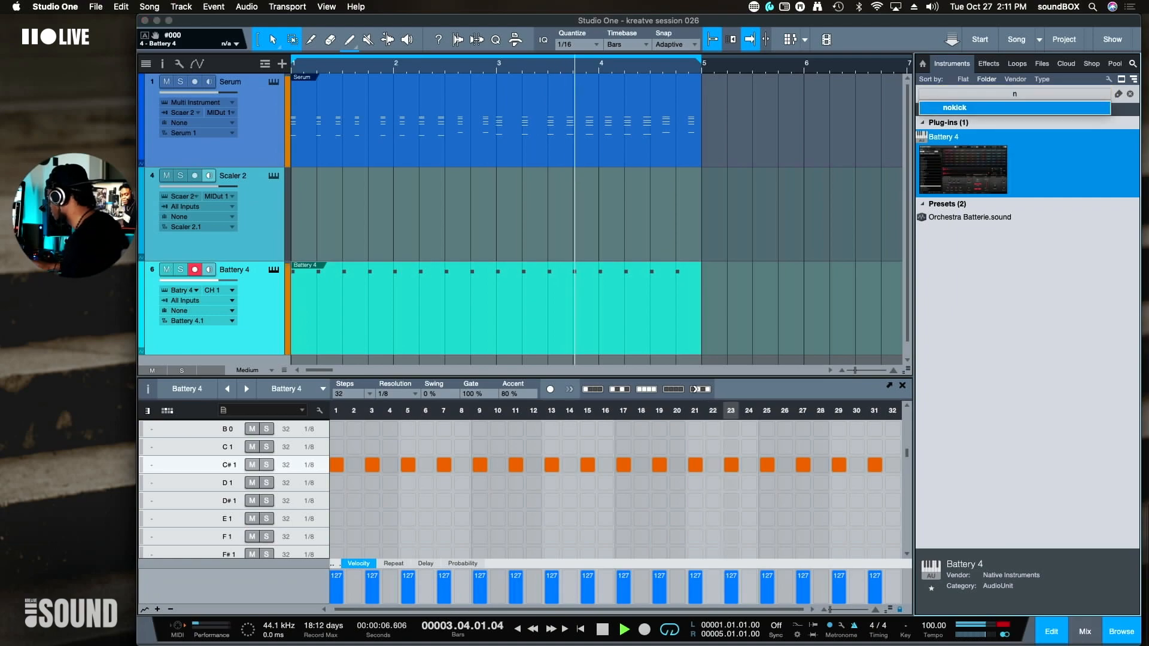
type("ote")
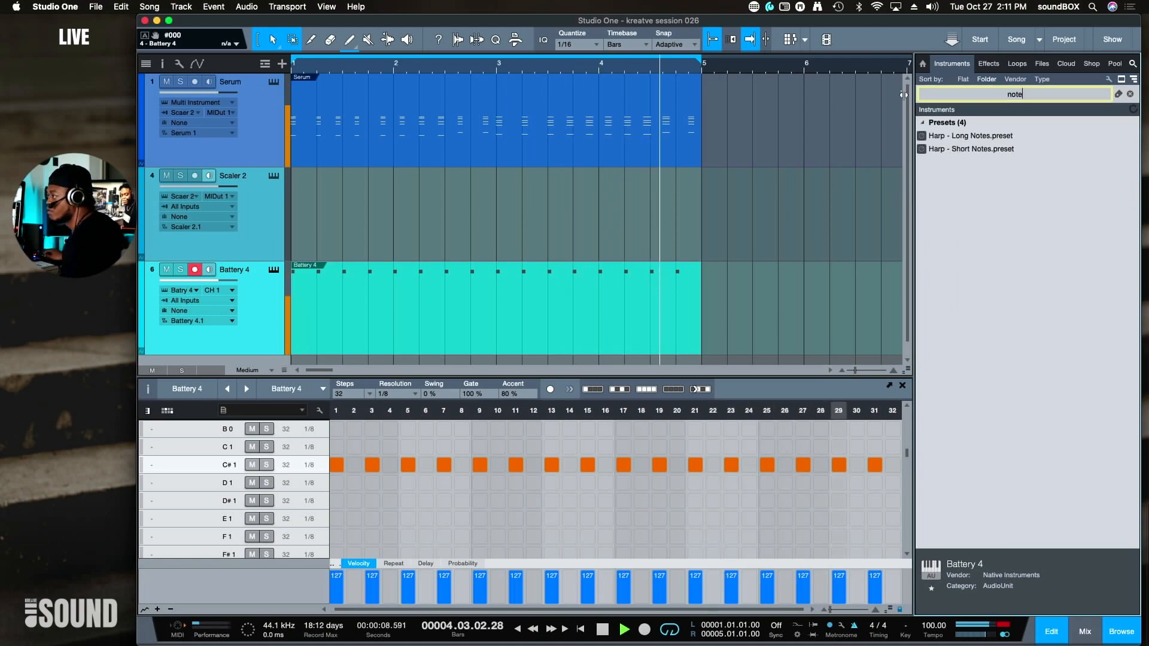
key("Down")
- Open the Battery 4 track's inspector and check which Note FX are available without adding one
left_click(162, 64)
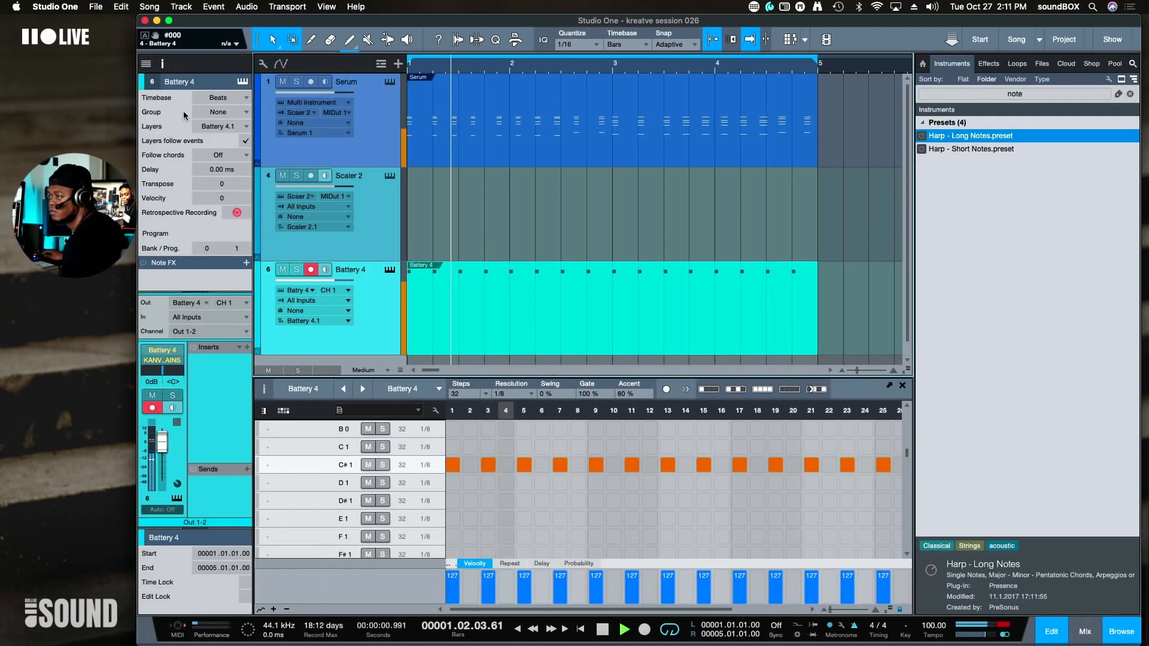
left_click(246, 266)
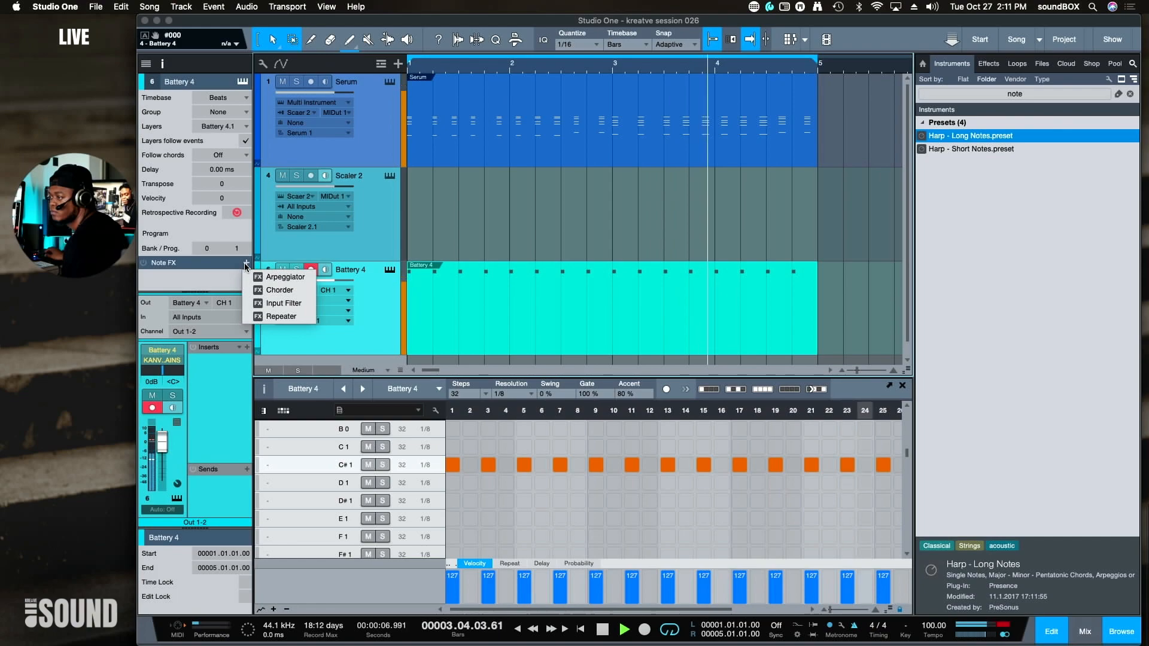
left_click(241, 260)
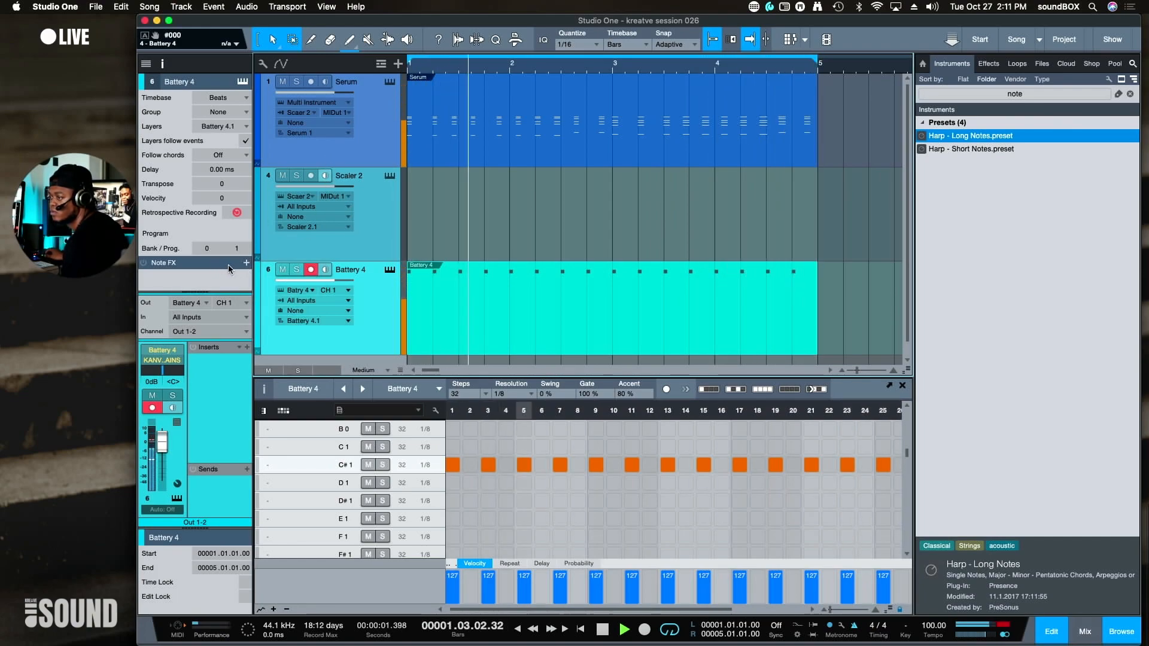
- Select the Scaler 2 track, shrink its height so only its name row shows, and stop playback
left_click(382, 225)
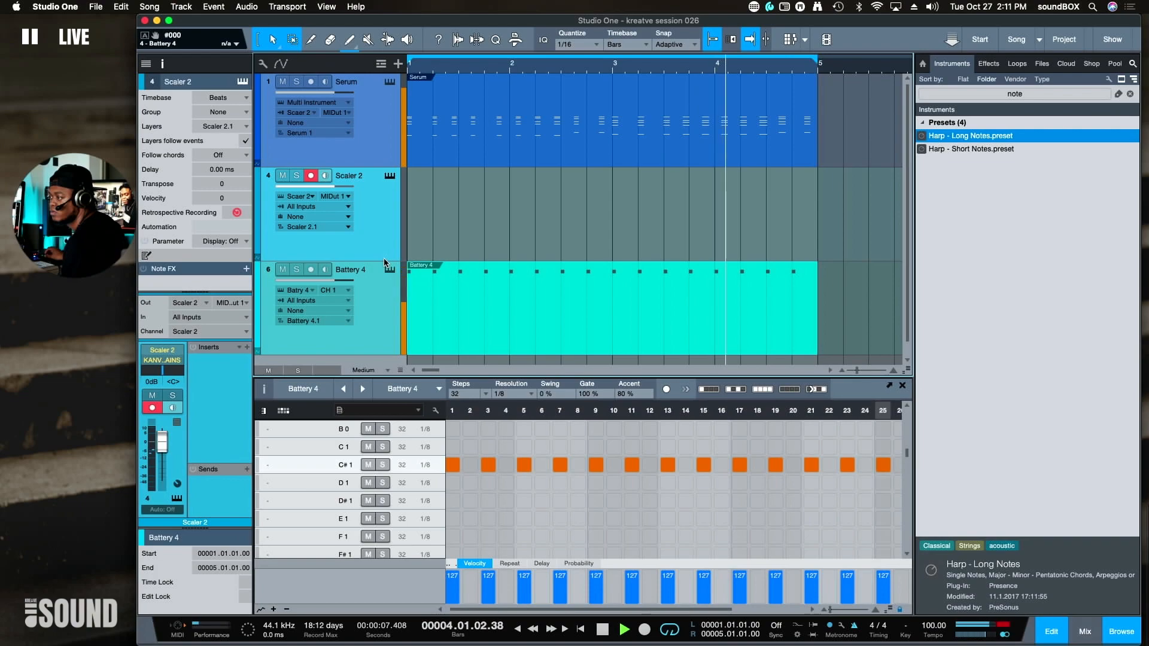
left_click_drag(385, 263, 385, 191)
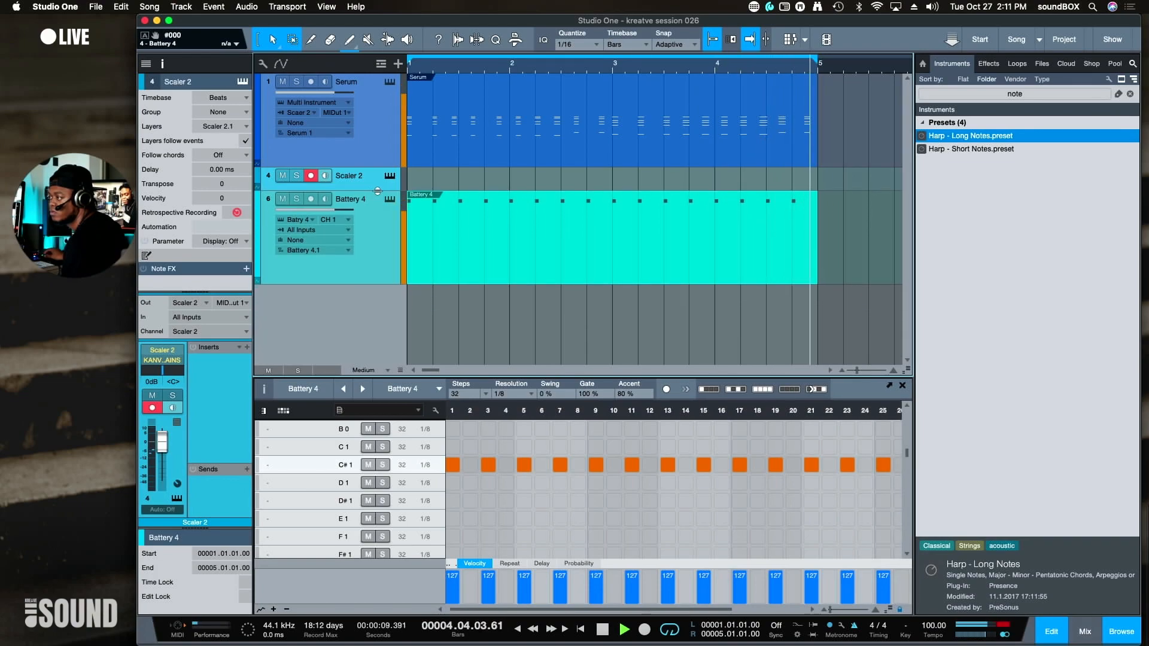
key("space")
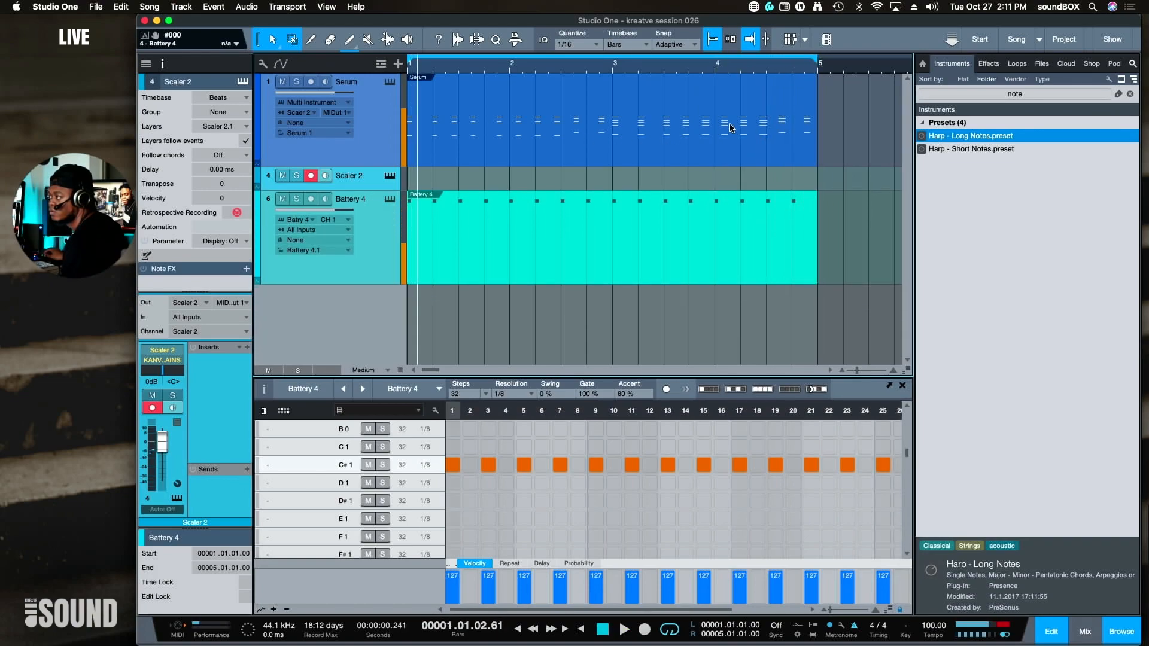
- Search the instrument browser for "serum" and add a second Serum instance on a new track beneath the existing ones
left_click(996, 92)
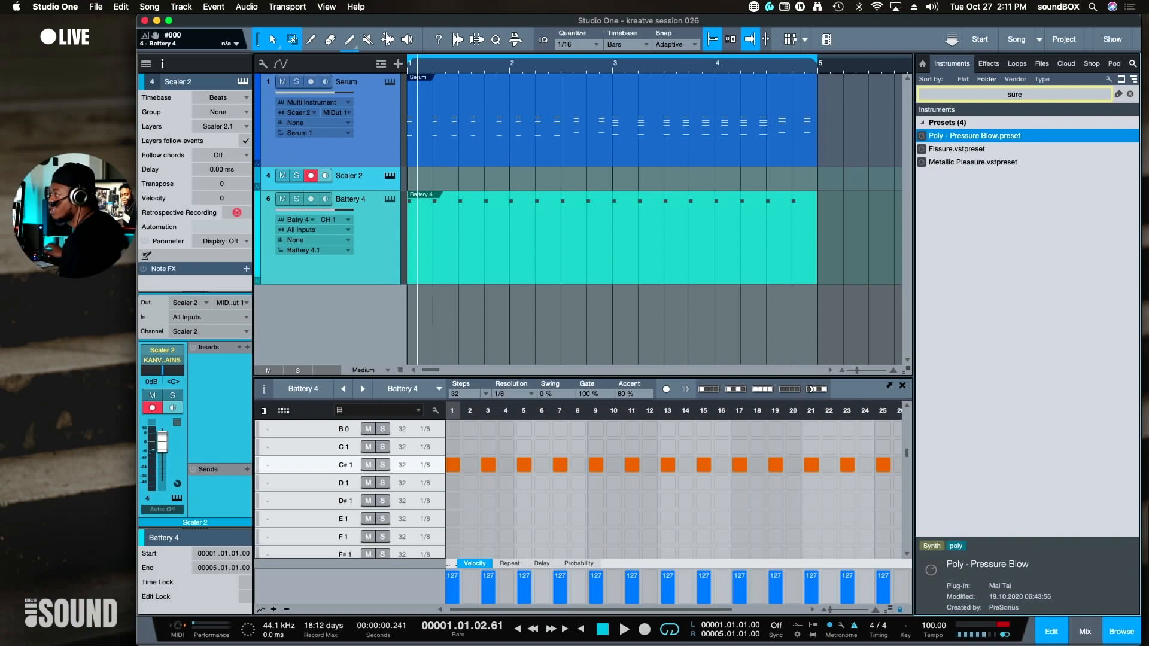
key("BackSpace")
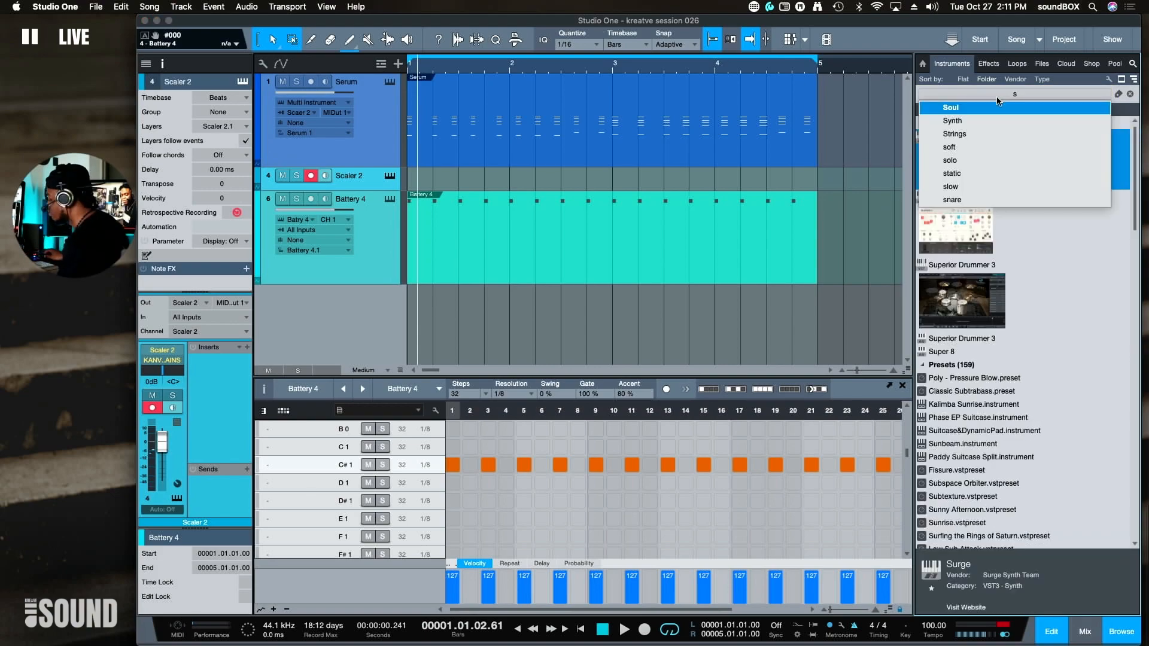
type("erum")
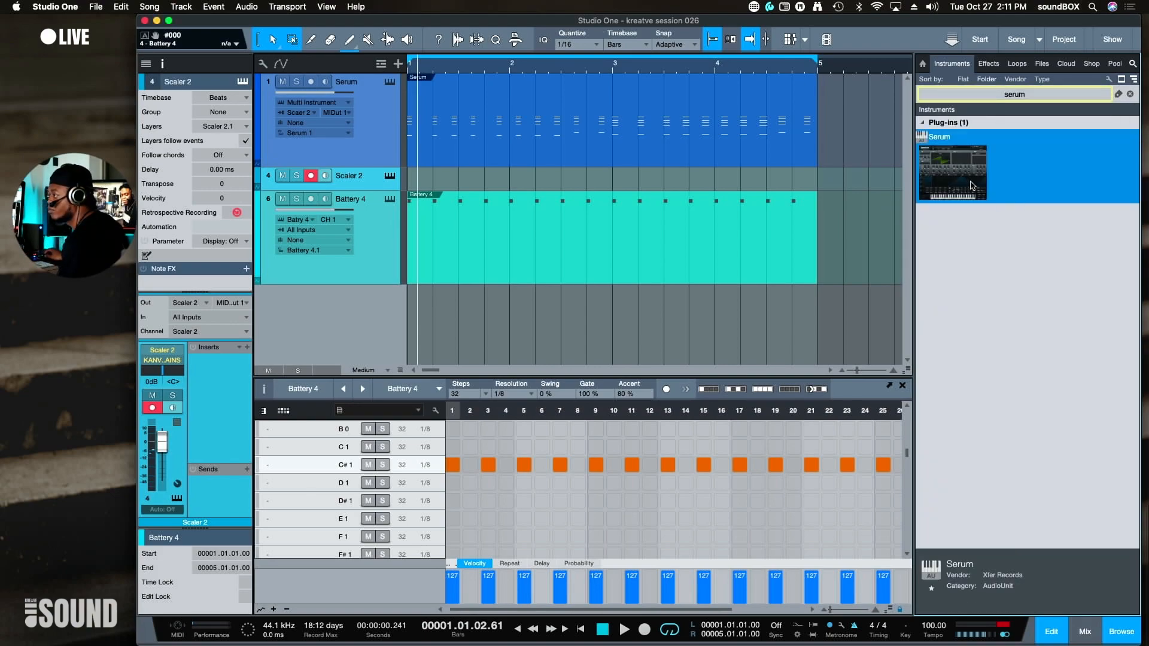
left_click_drag(972, 182, 795, 312)
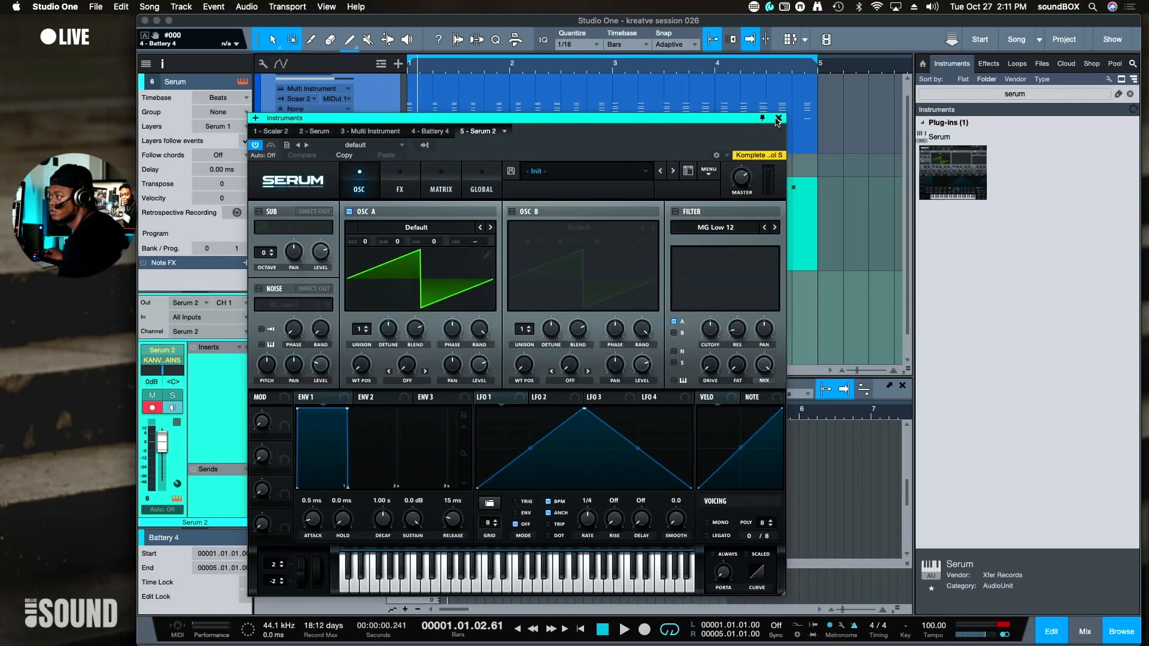
- Move the Scaler 2 track between Battery 4 and the new Serum track, and set that Serum track's MIDI input to Scaler 2
left_click_drag(735, 121, 992, 86)
left_click_drag(826, 75, 898, 121)
left_click_drag(355, 164, 343, 267)
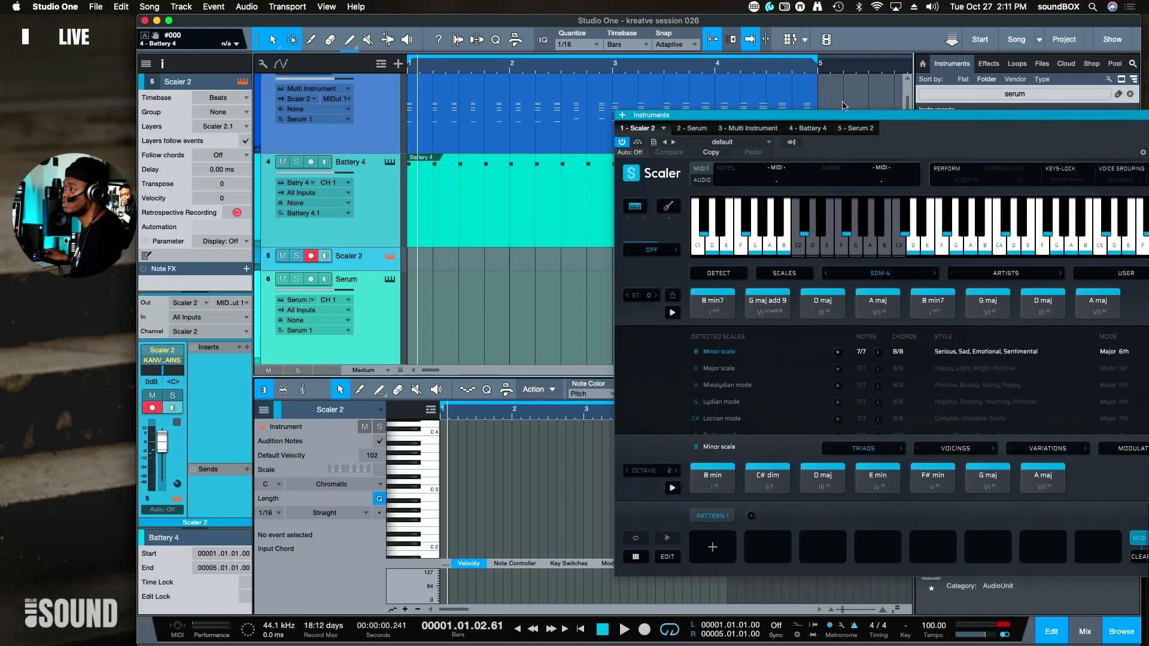
left_click_drag(835, 120, 679, 103)
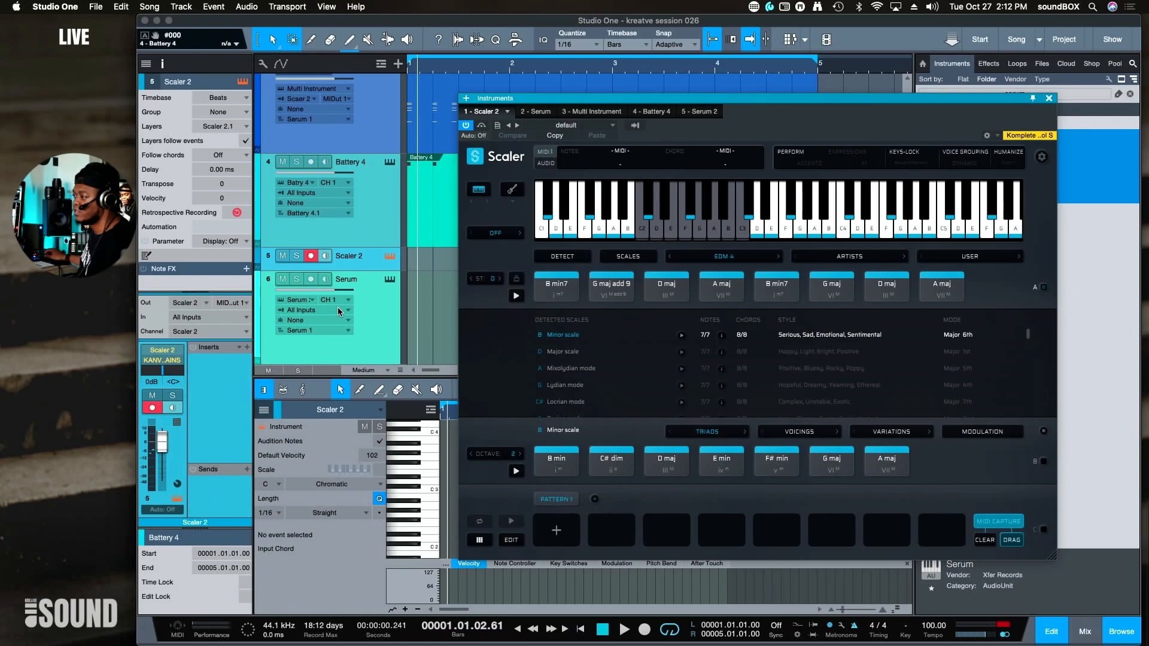
left_click(346, 308)
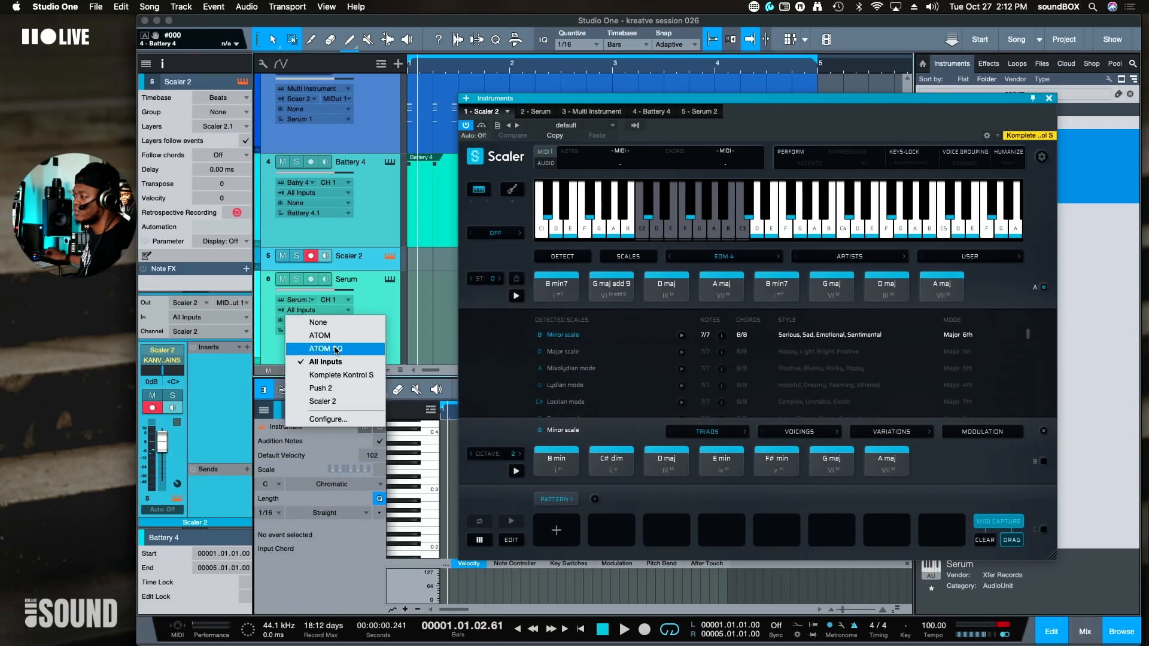
left_click(331, 402)
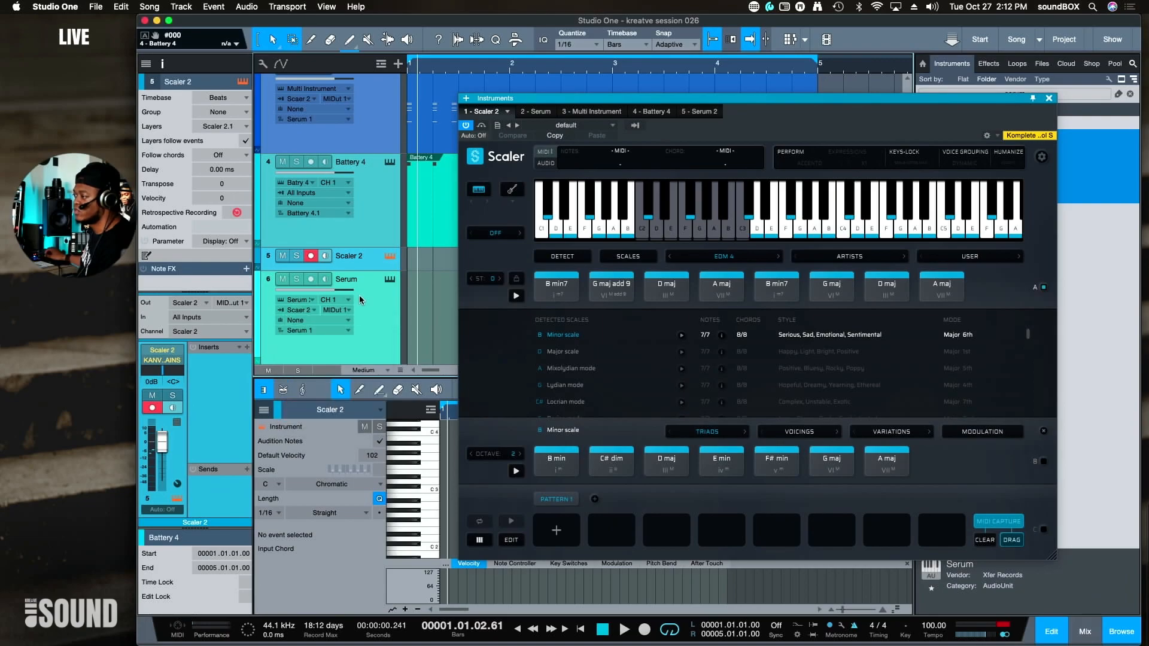
- Set the new Serum track's color to bright green
left_click(258, 306)
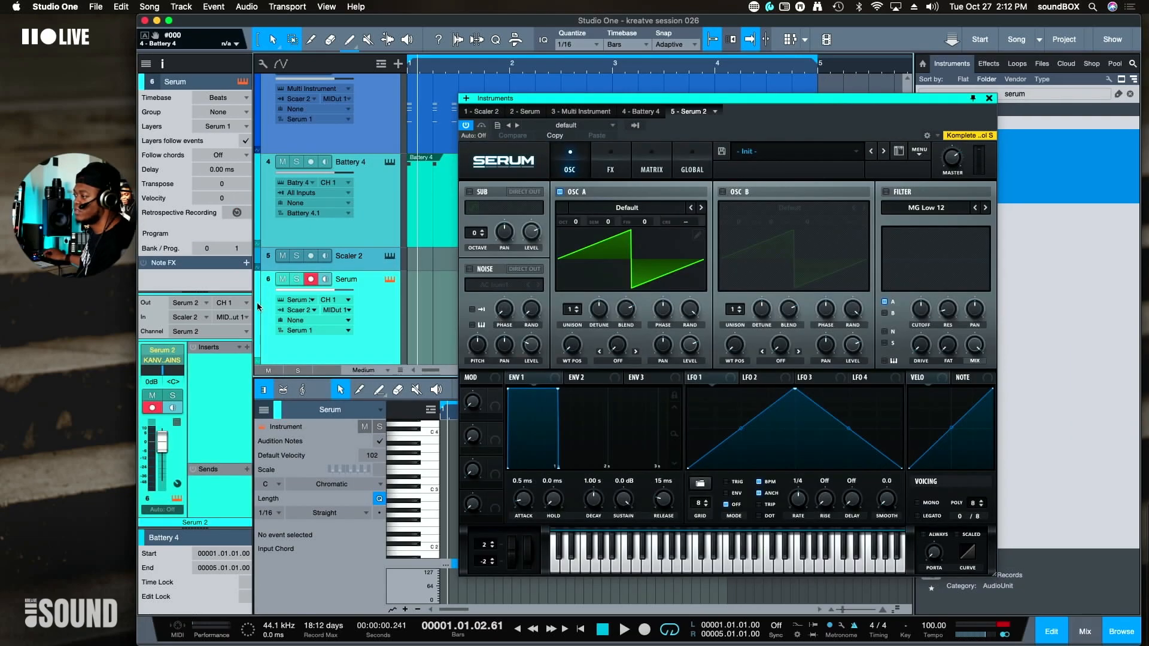
left_click(258, 307)
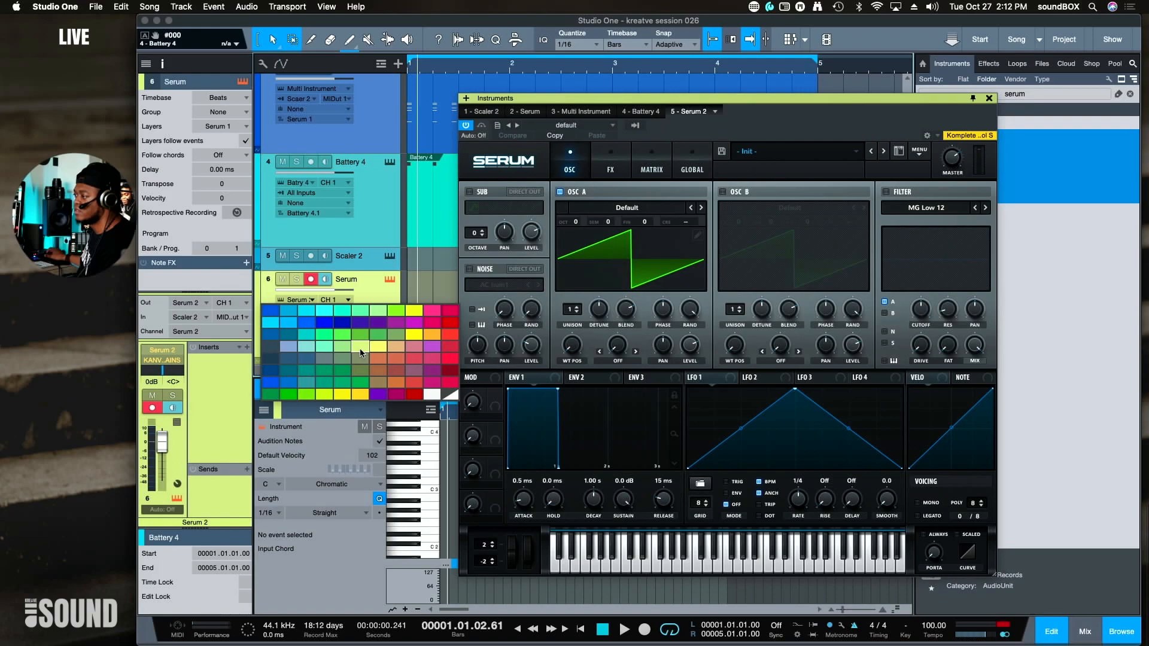
left_click(360, 353)
left_click(260, 318)
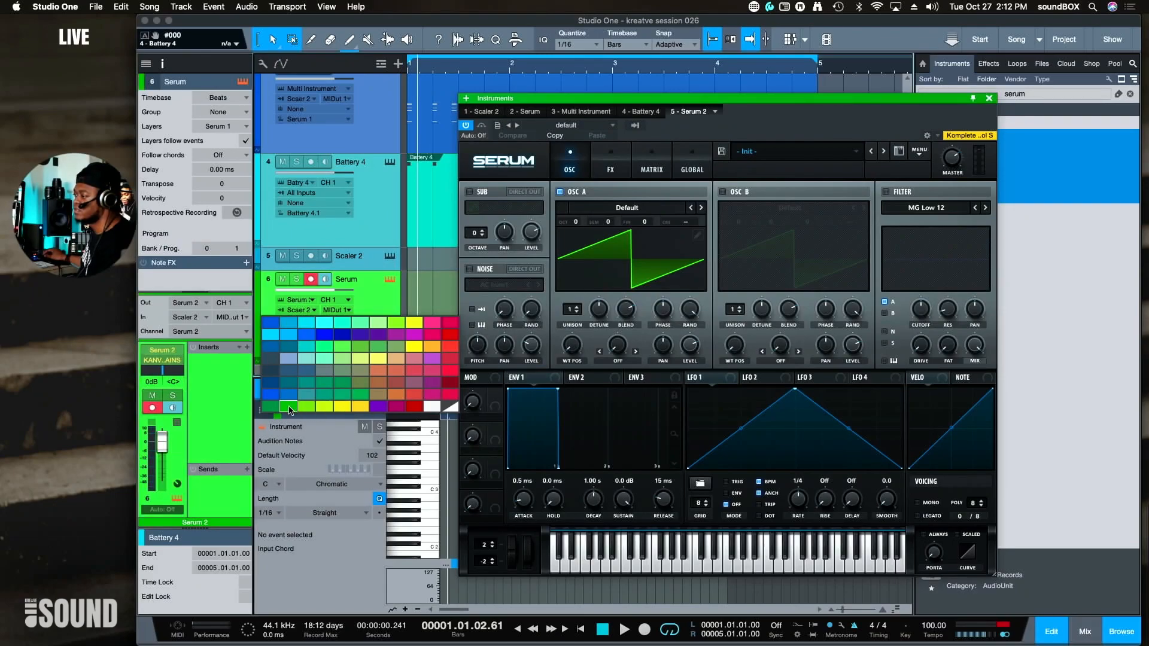
left_click(289, 410)
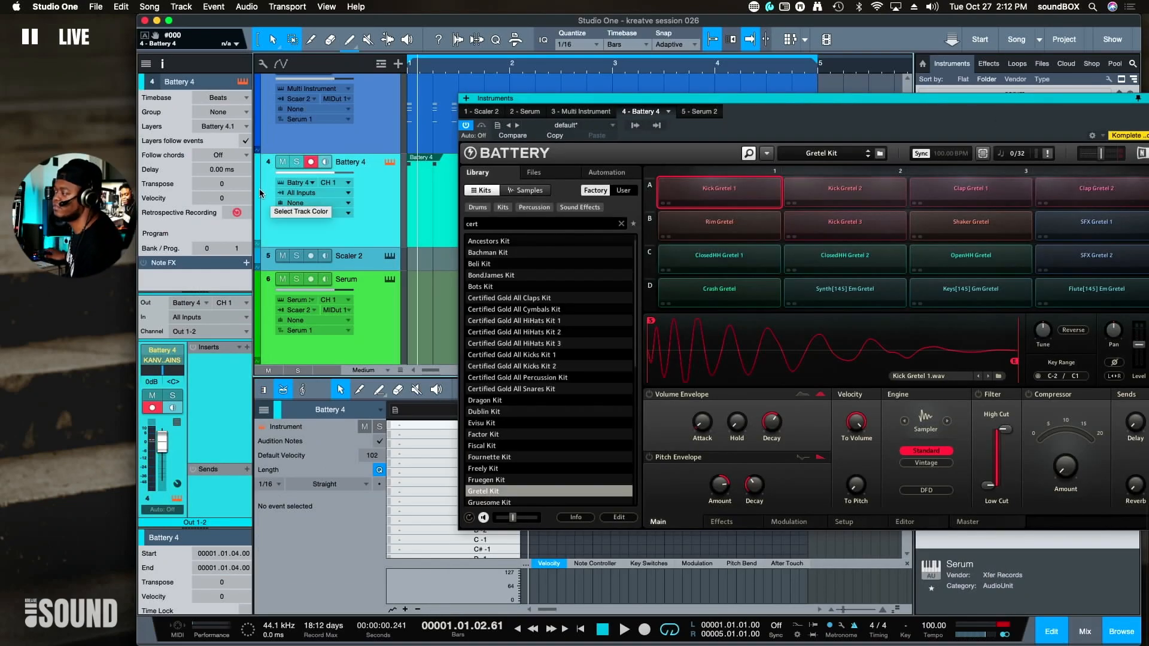
- Color the Battery 4 track violet and the first Serum track pink-red
left_click(259, 189)
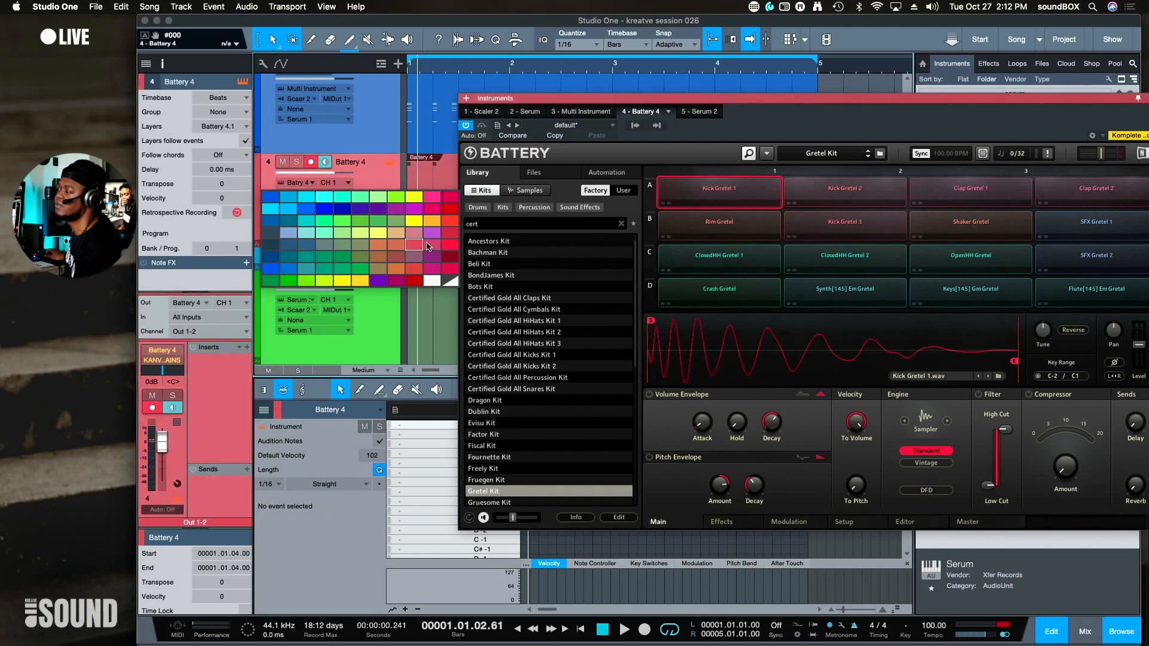
left_click(431, 235)
scroll(392, 117, "up", 1)
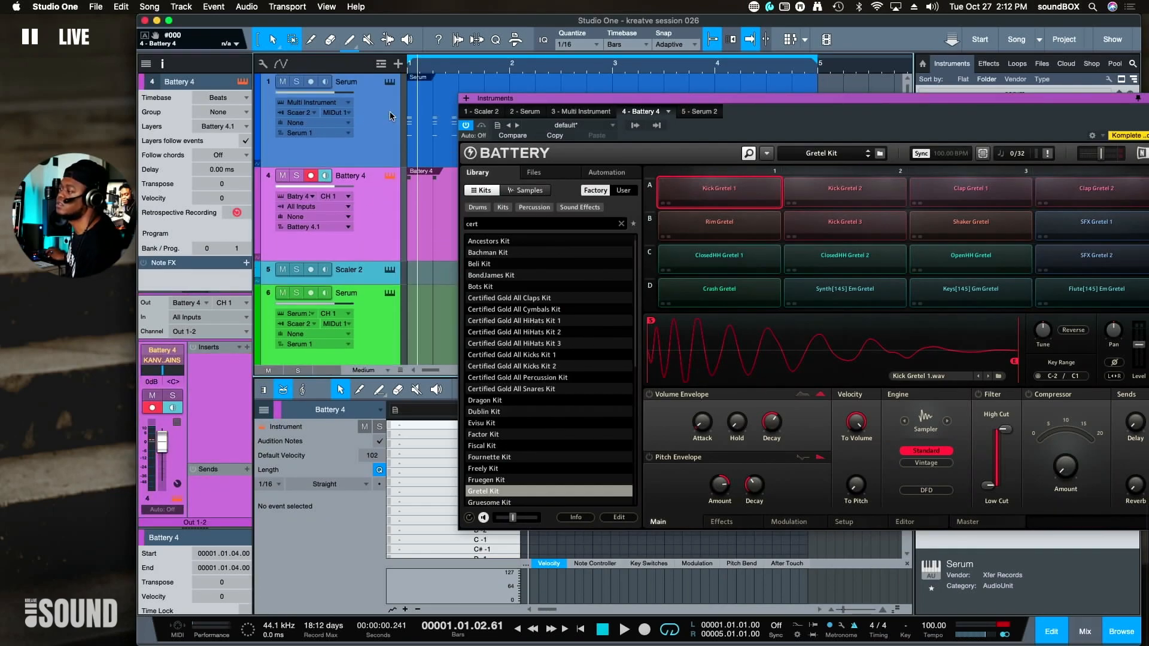
left_click(260, 116)
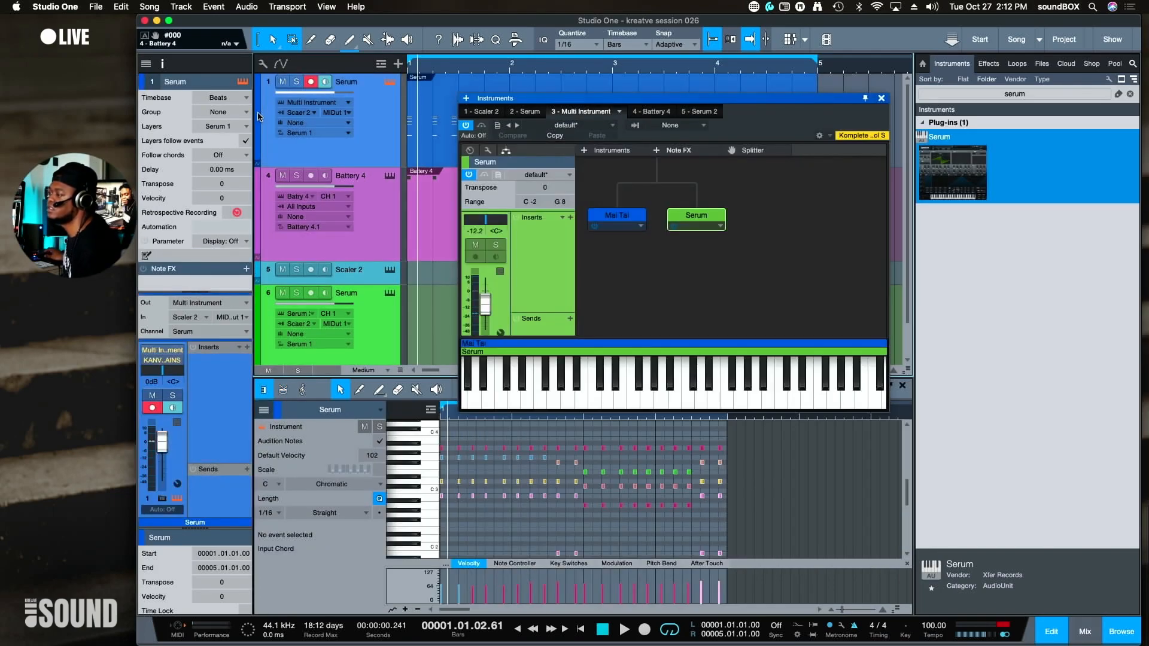
left_click(260, 116)
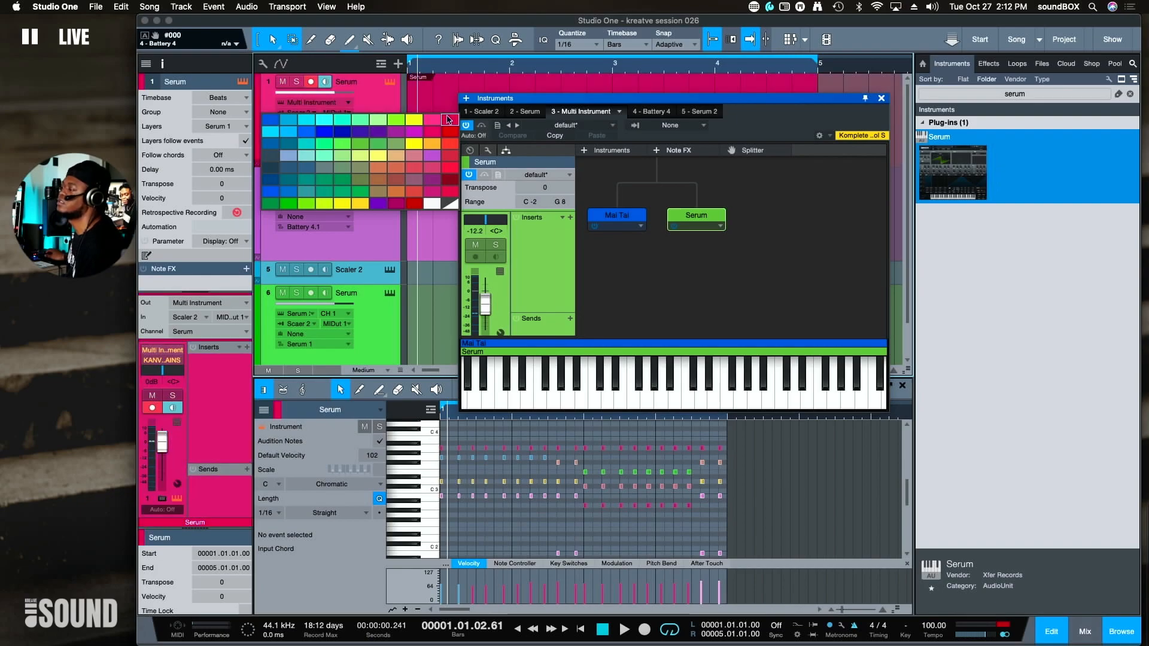
left_click(447, 119)
- Select the green Serum track and load the PL Monolith [7S] preset from the Plucked category into its instrument
scroll(326, 212, "down", 2)
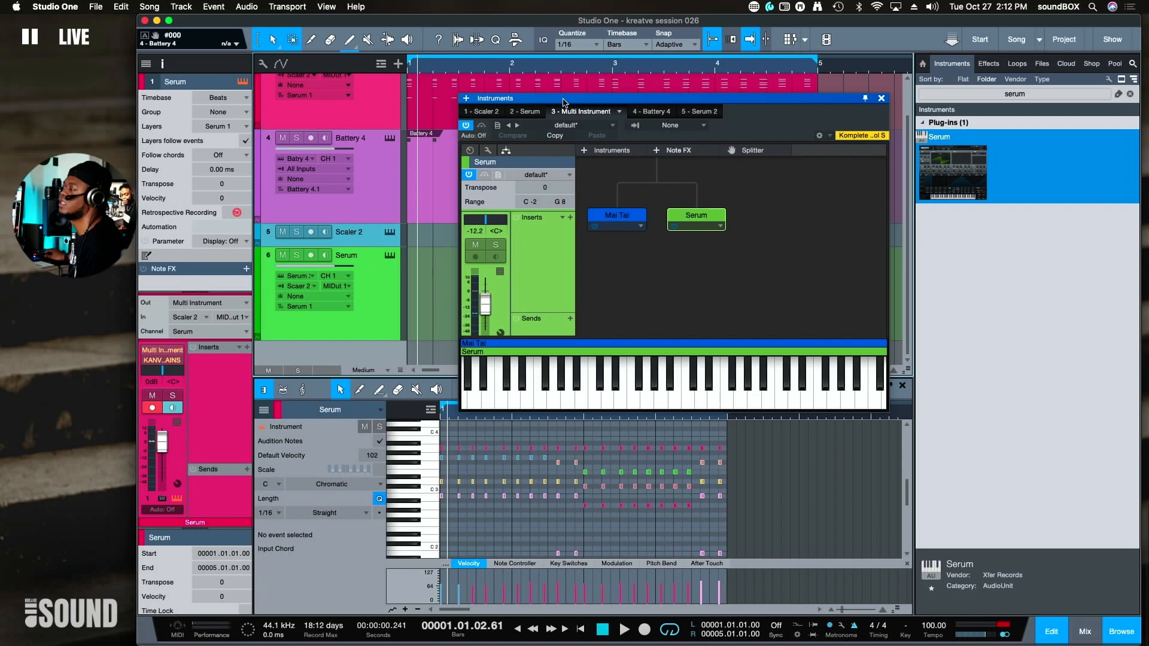
left_click_drag(564, 102, 640, 84)
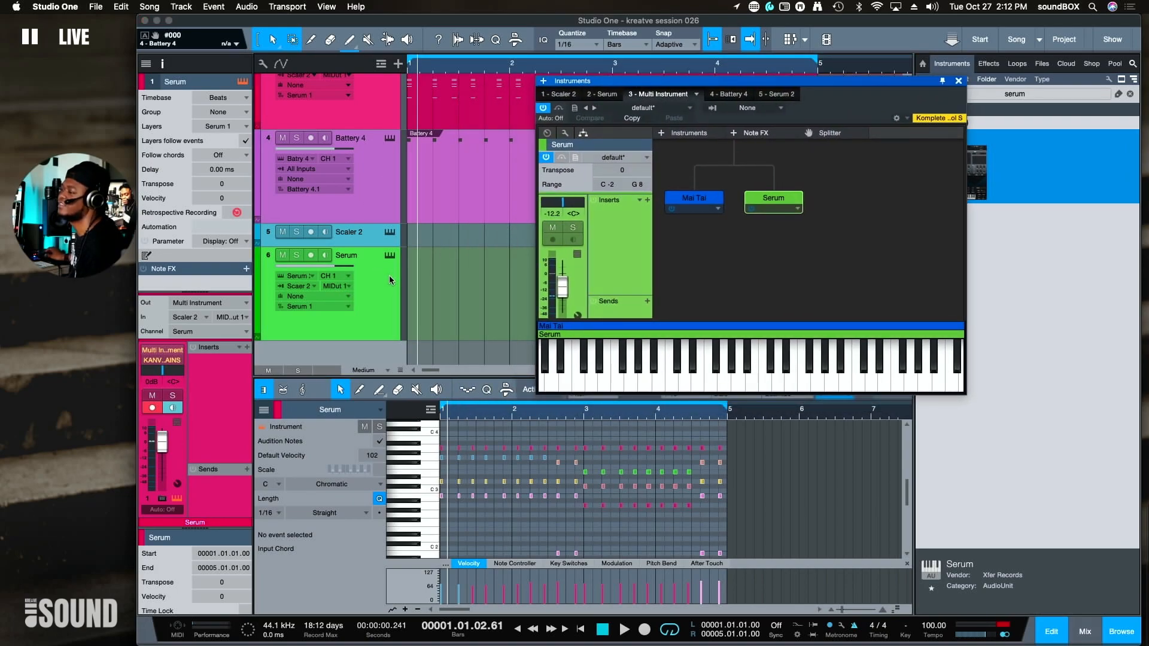
left_click(375, 314)
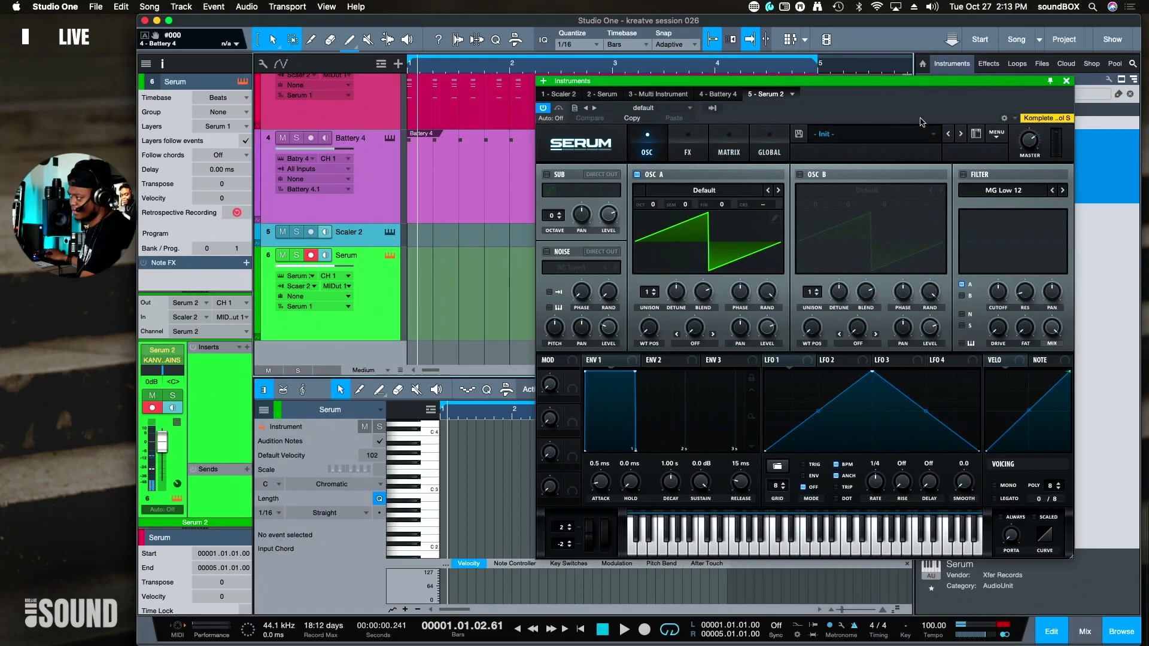
left_click(935, 138)
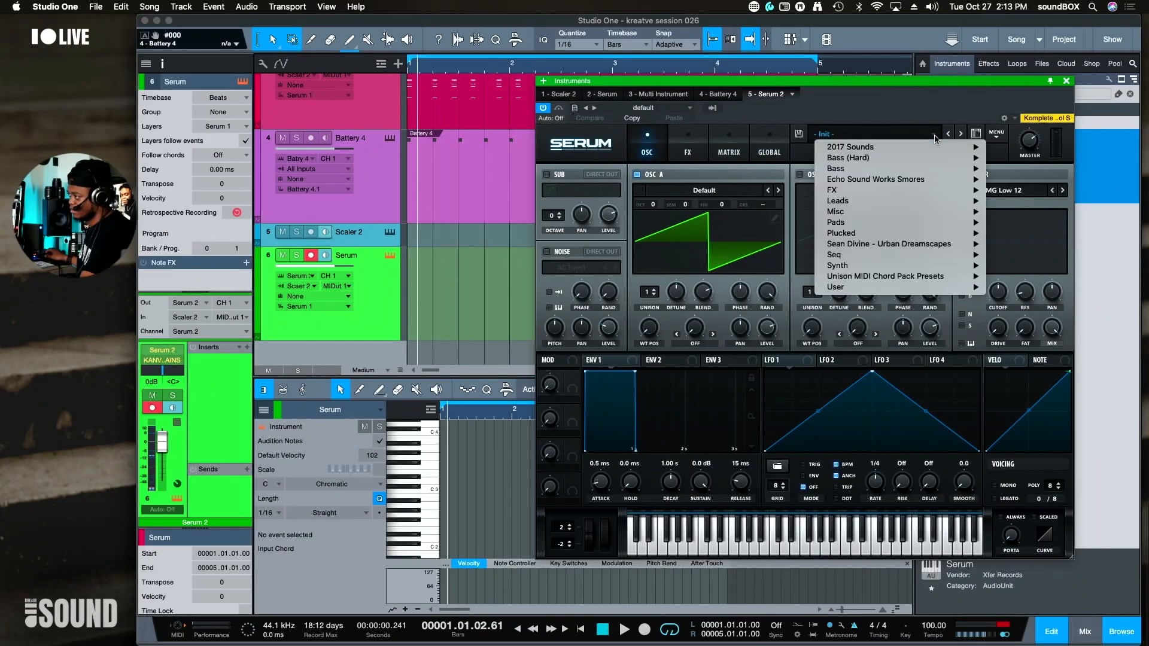
mouse_move(917, 224)
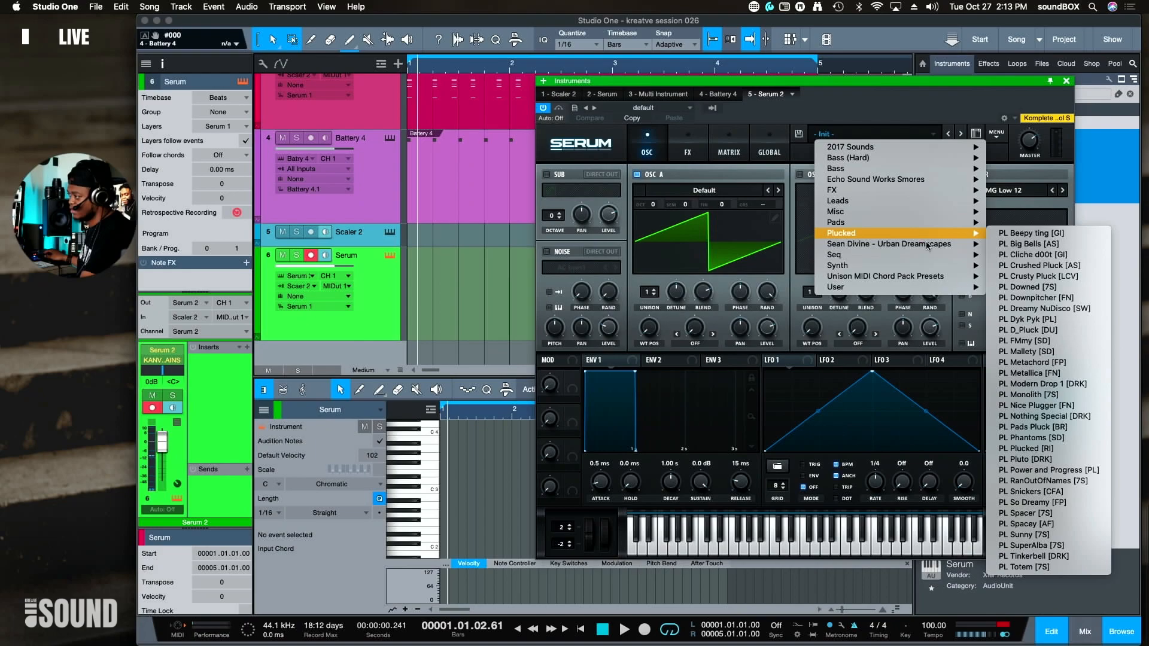
left_click(1028, 396)
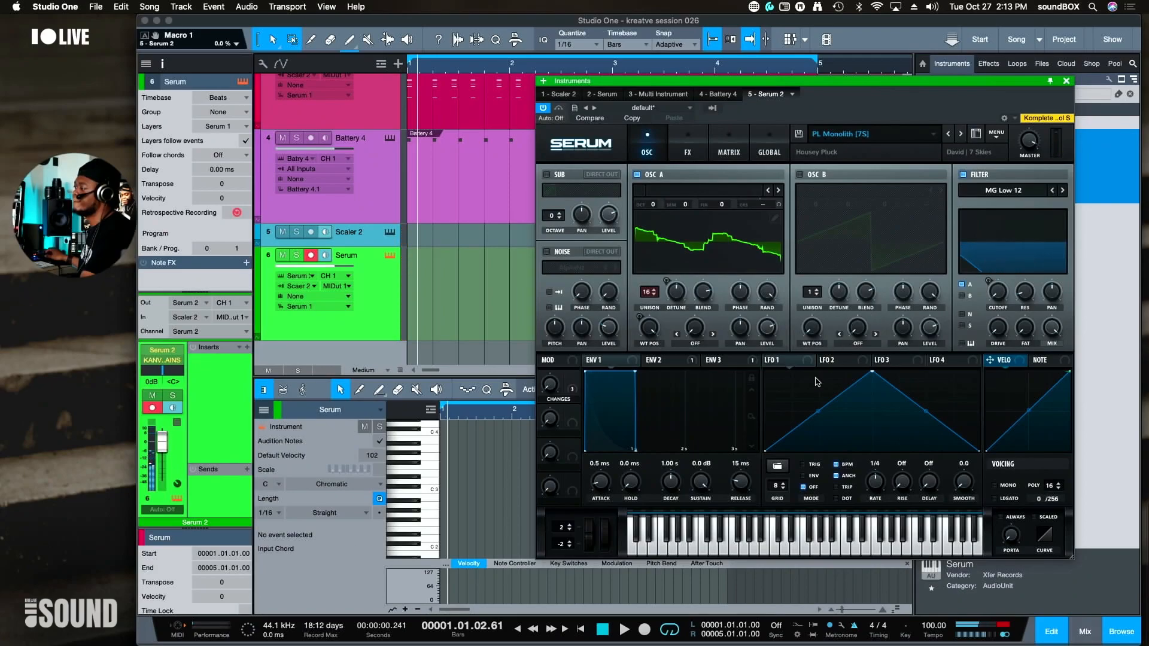
- Load PL Pipe Pluck V.2 from Echo Sound Works Smores, and step back through the presets to PL Mello Harp
left_click(878, 138)
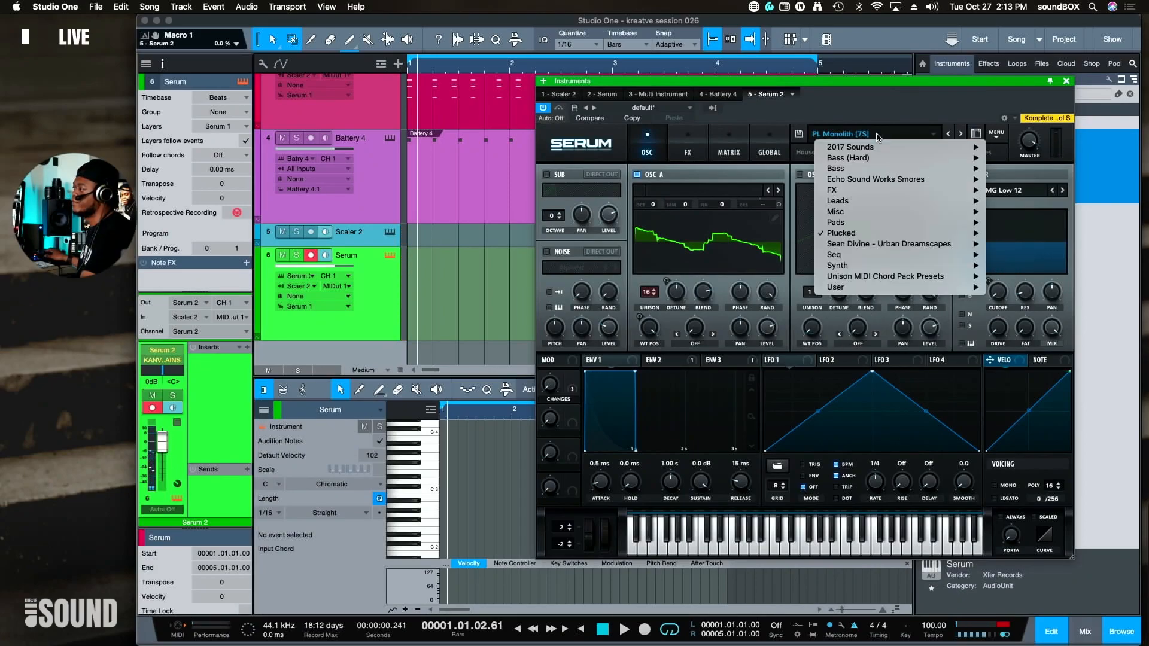
mouse_move(892, 190)
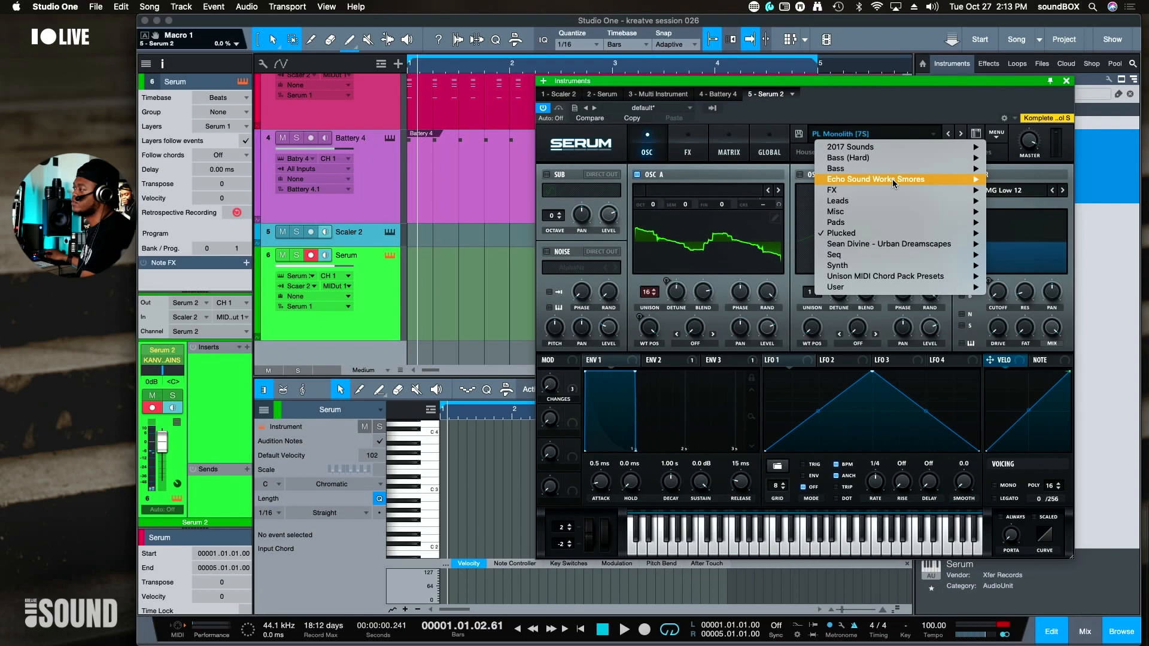
scroll(1029, 506, "down", 10)
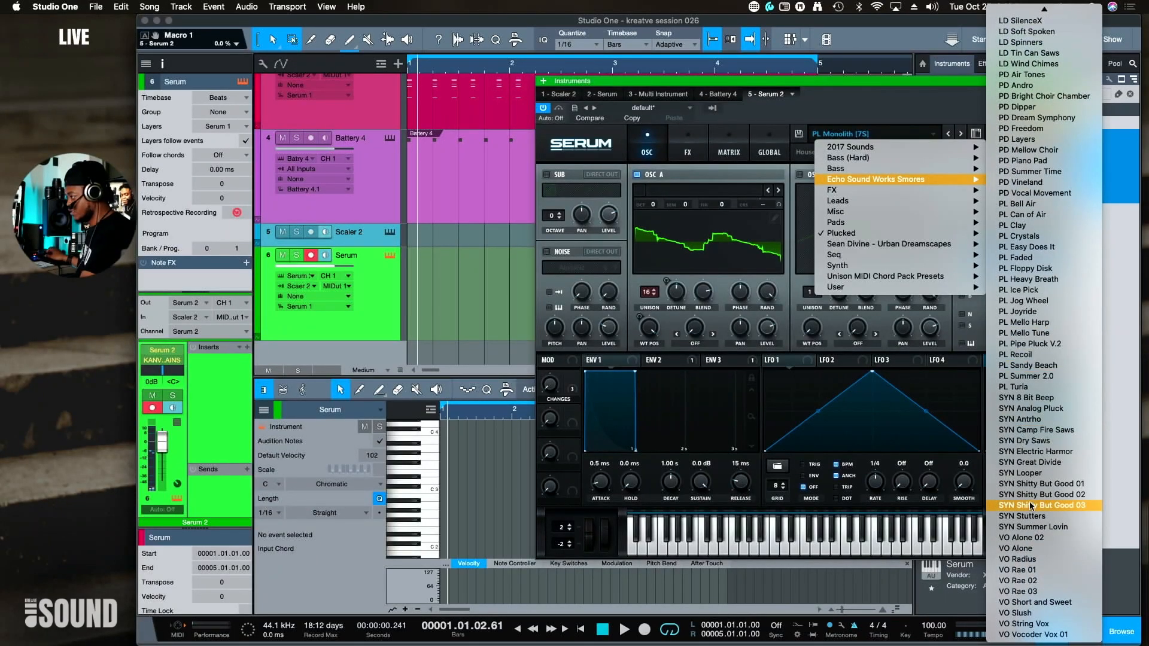
left_click(1015, 346)
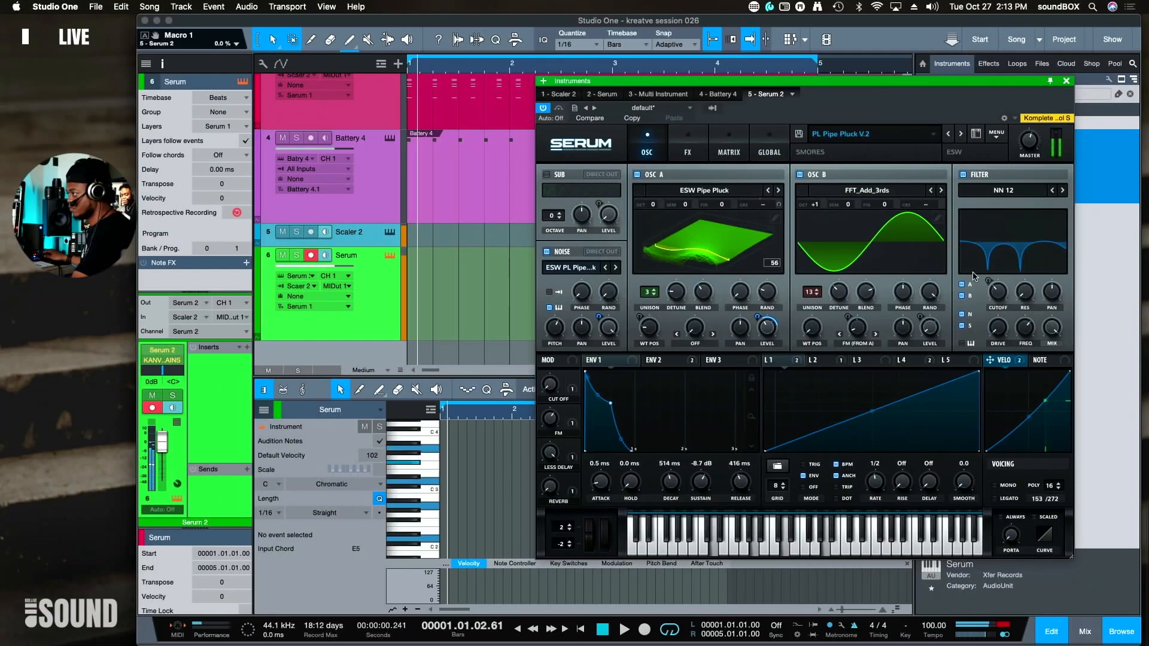
left_click(950, 136)
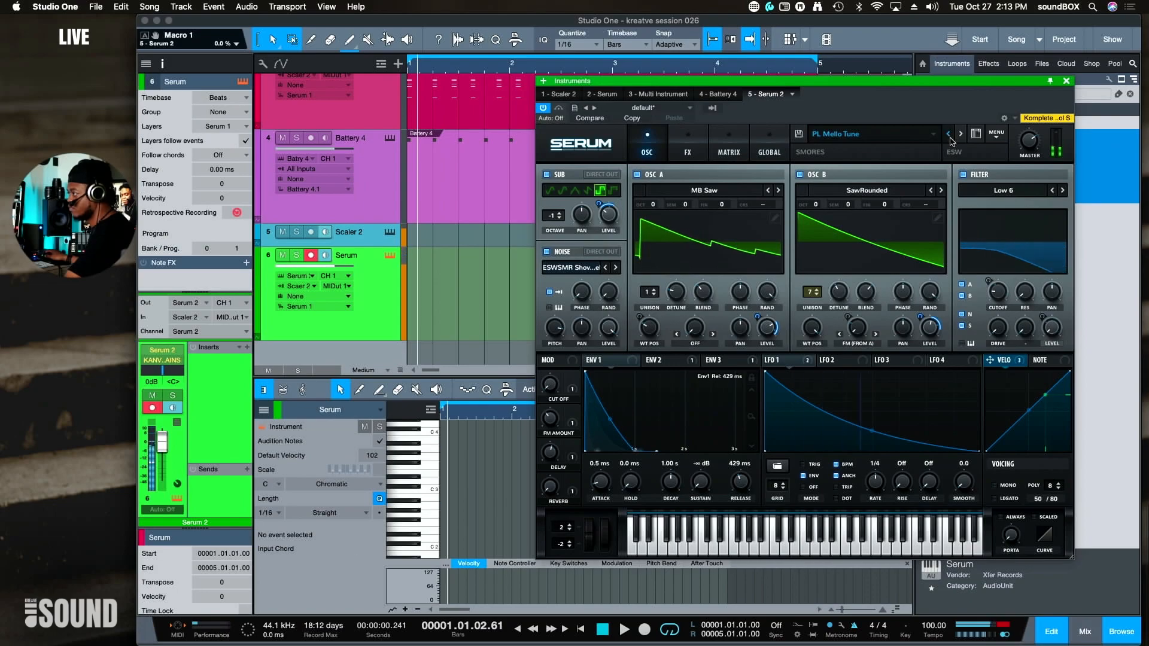
left_click(949, 135)
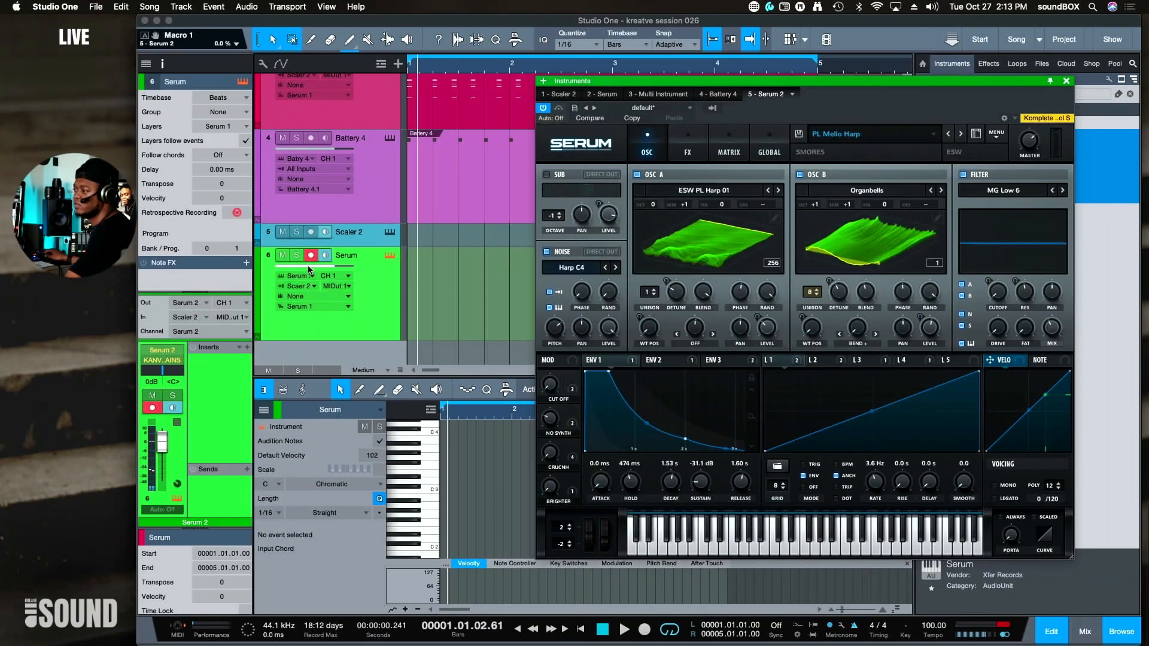
- Check the green Serum track's input source, bring up the Scaler 2 editor and enable its Perform mode
left_click(299, 286)
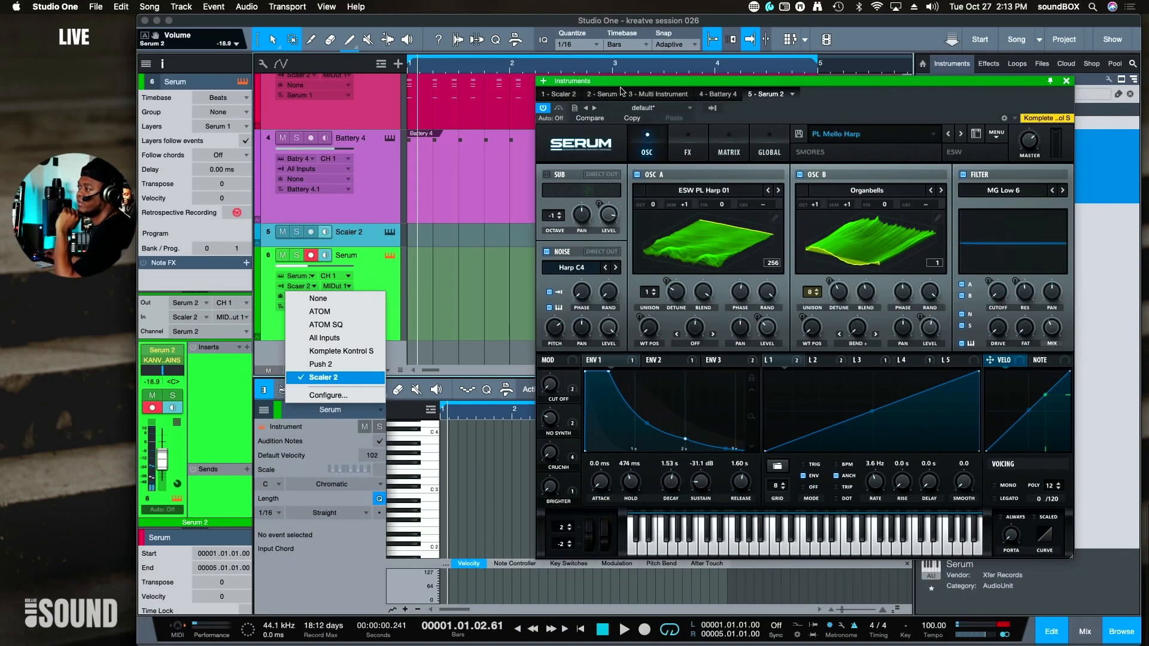
left_click(565, 97)
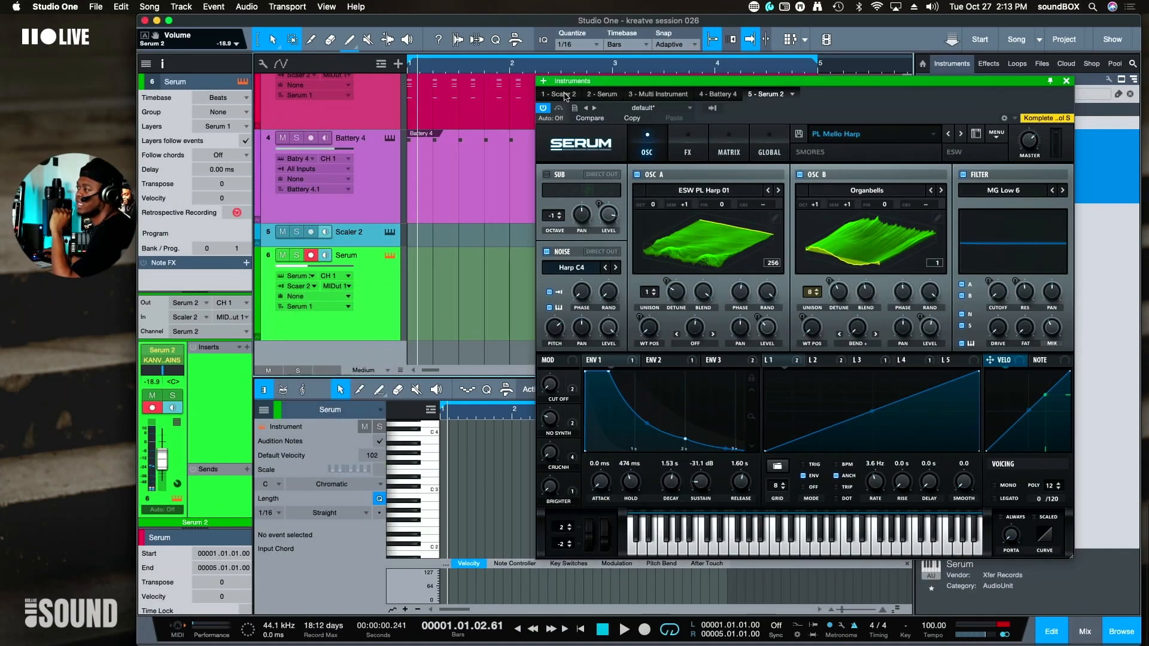
left_click(565, 96)
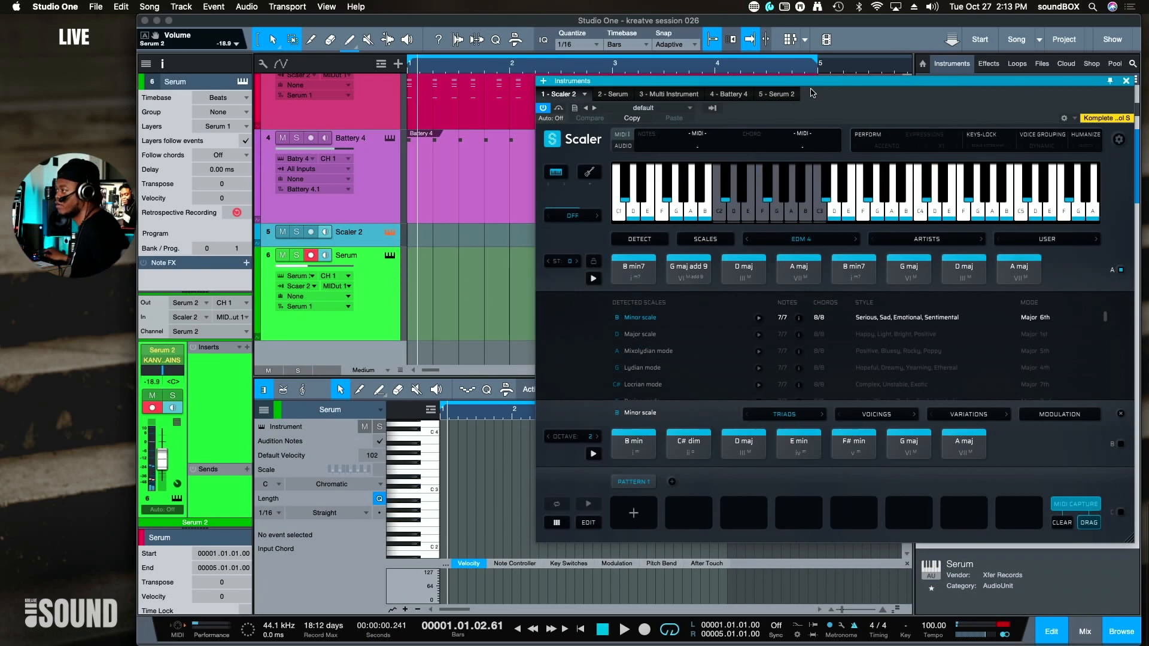
left_click(869, 135)
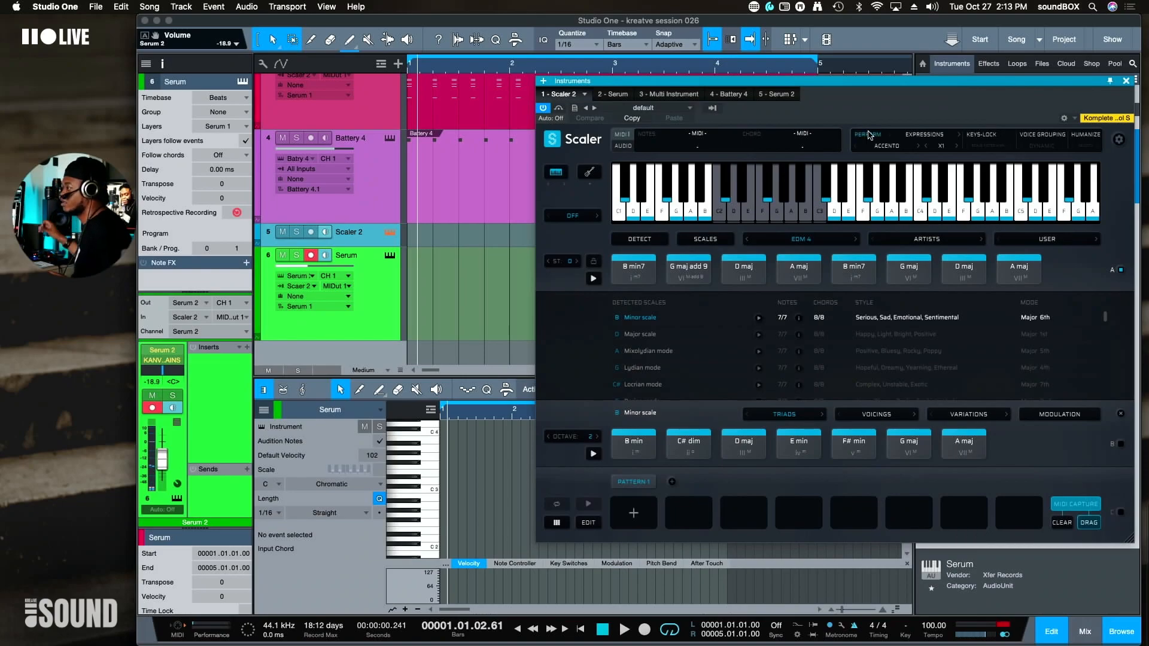
- Switch Scaler 2's performance type to Arpeggio
left_click(924, 144)
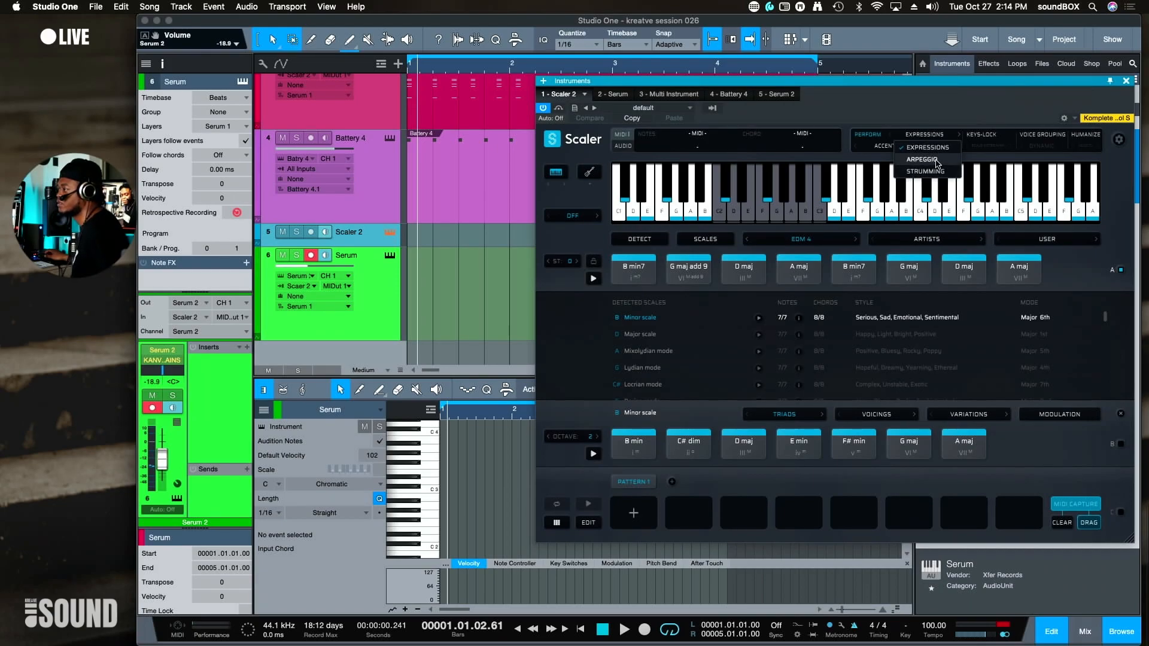
left_click(923, 159)
left_click(936, 168)
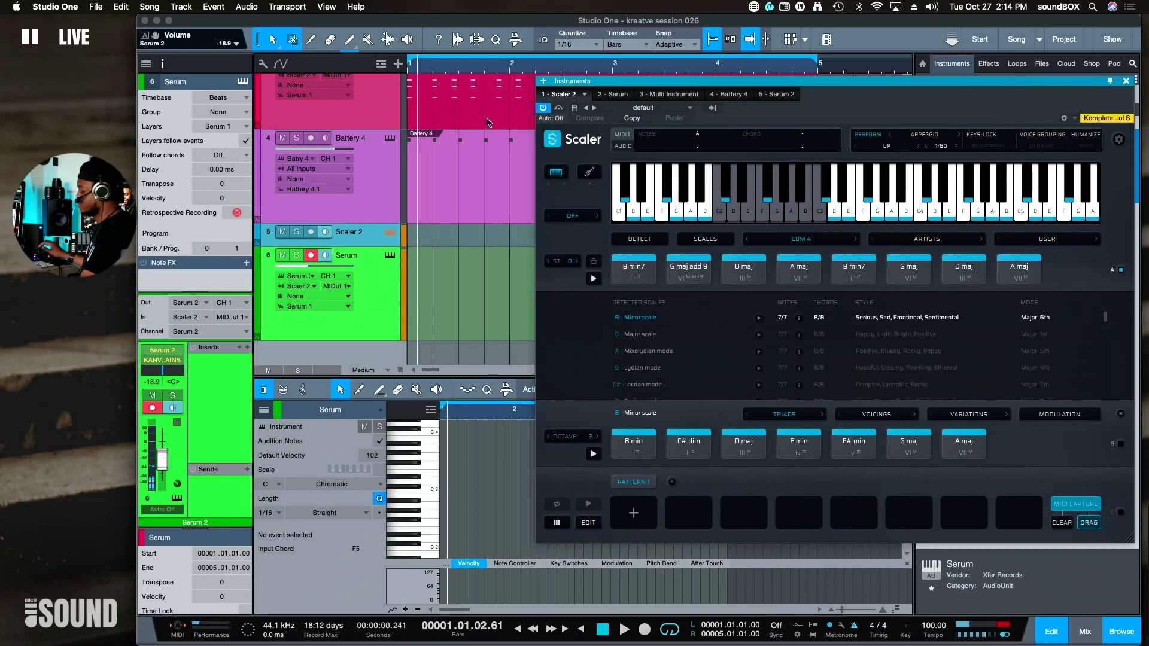
- Start playback and raise the green Serum track's volume to -14.2 dB
key("space")
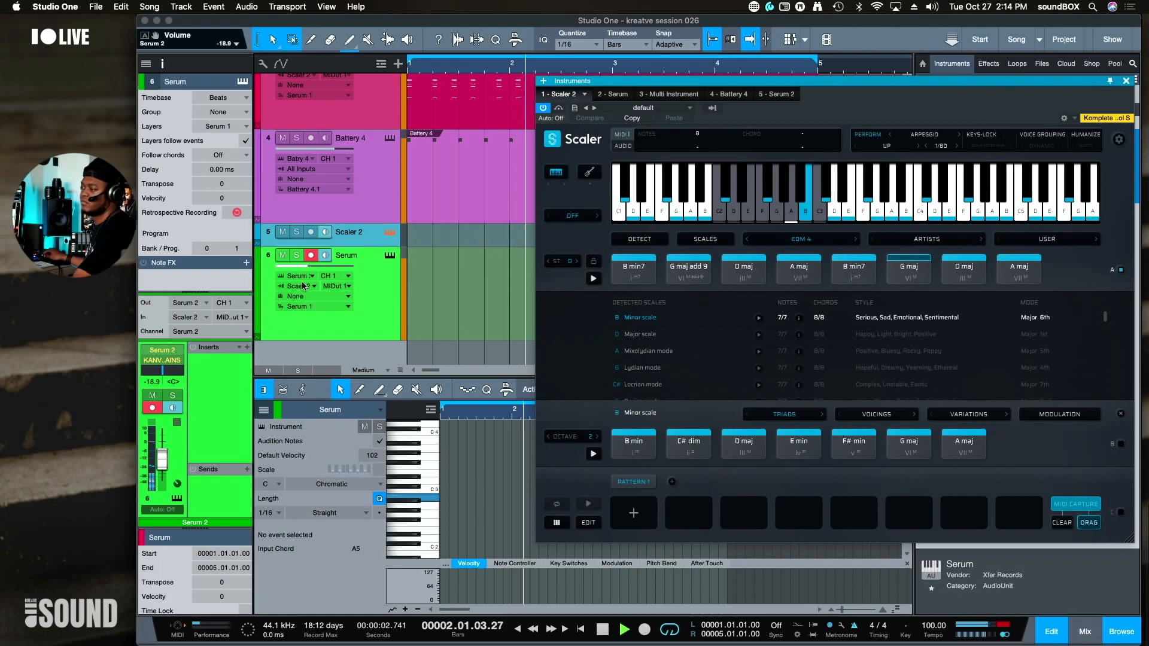
left_click_drag(307, 270, 311, 269)
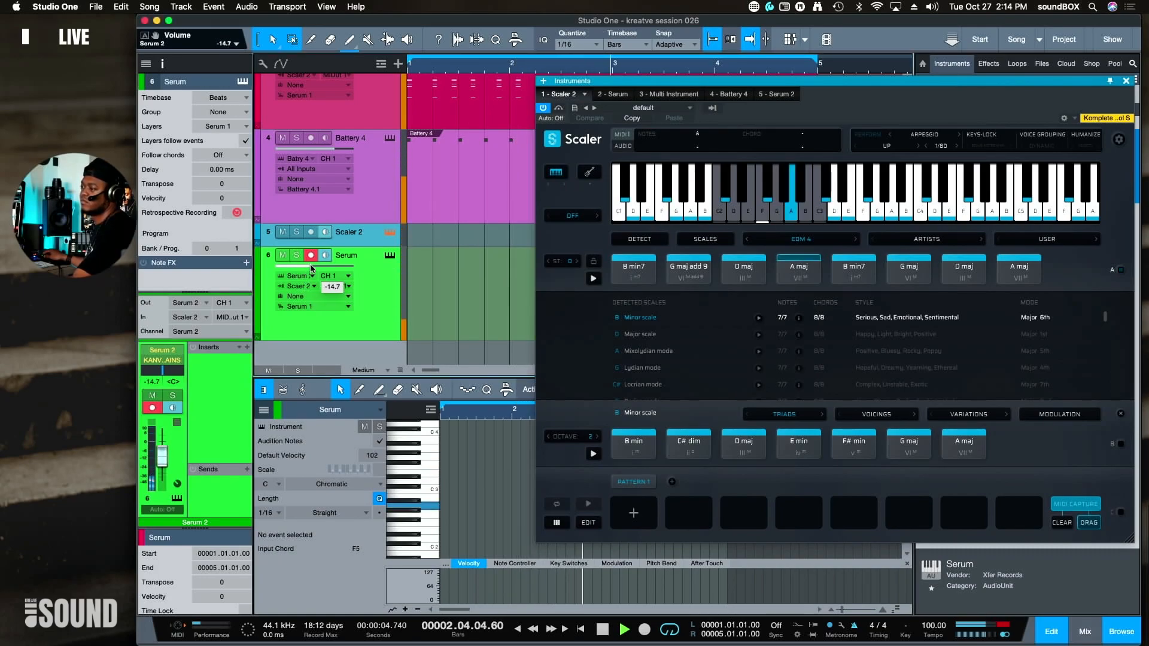
left_click_drag(310, 264, 330, 268)
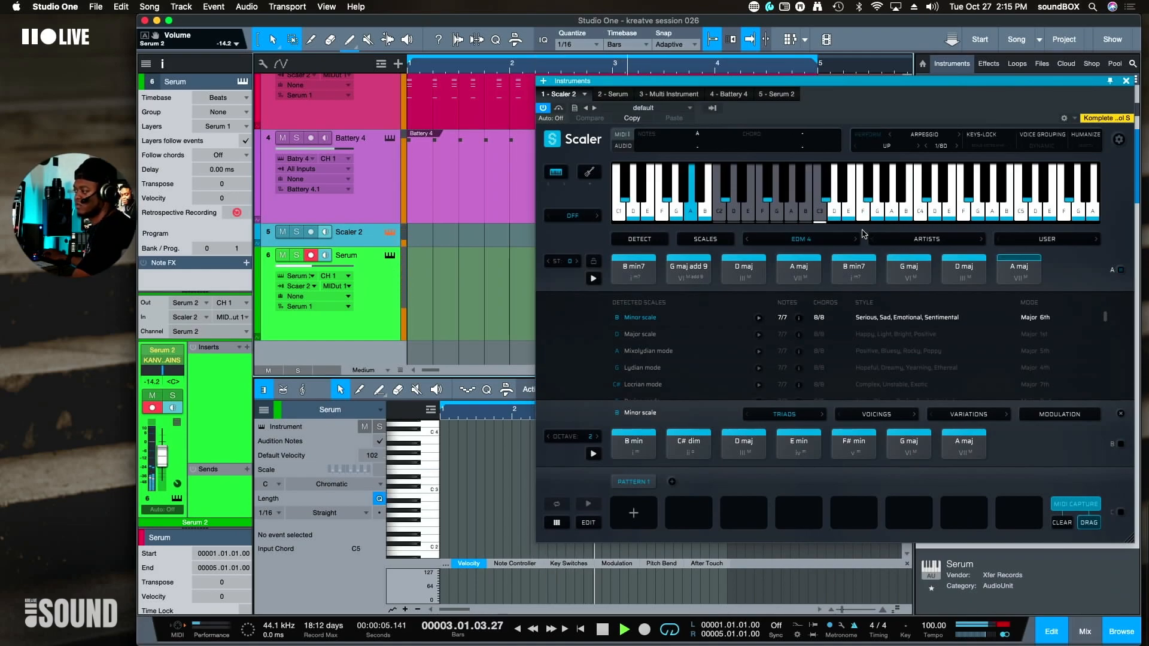
- Try the dotted sixteenth rate (1/16d) for the Scaler 2 arpeggio and settle on 1/16
left_click(938, 148)
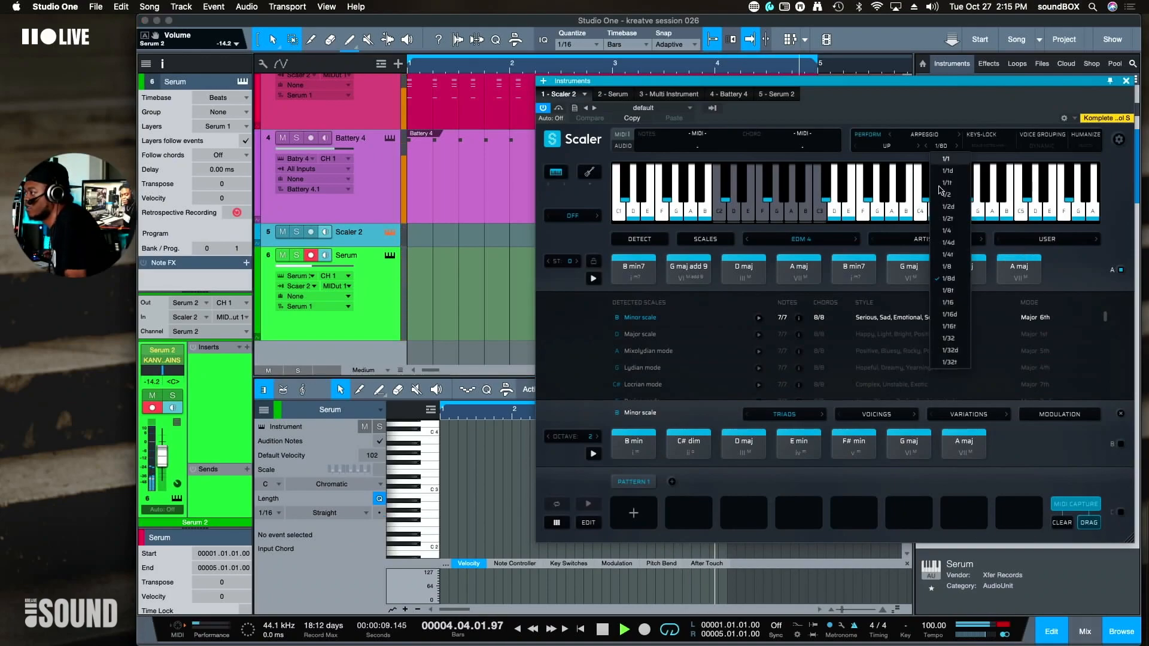
left_click(951, 314)
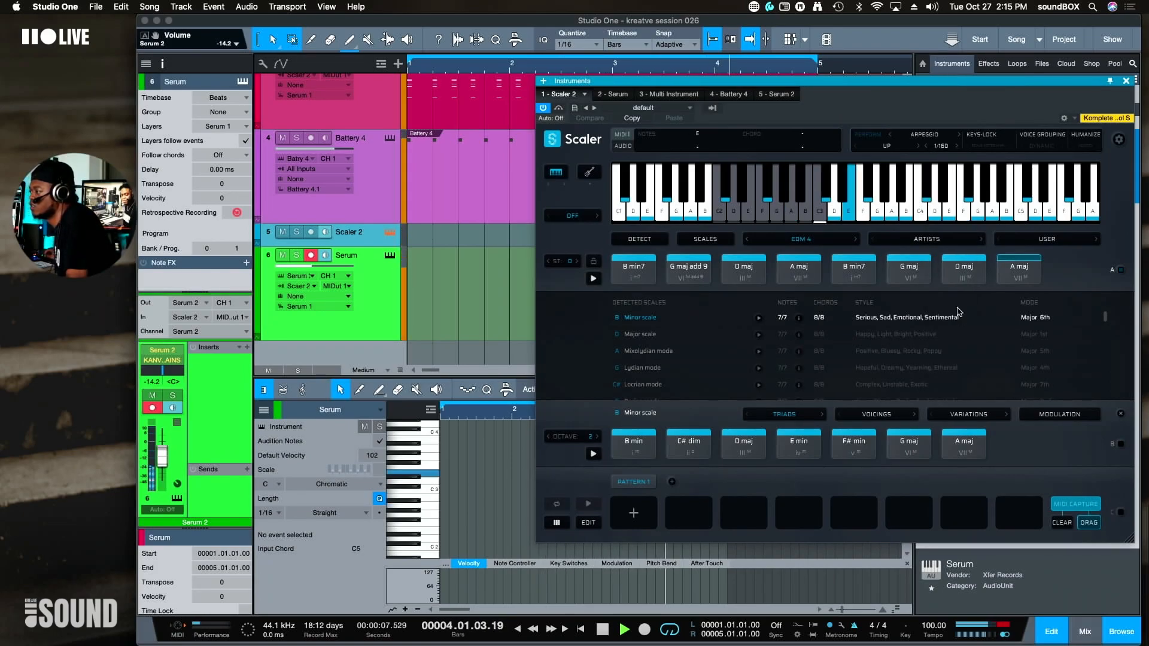
left_click(942, 146)
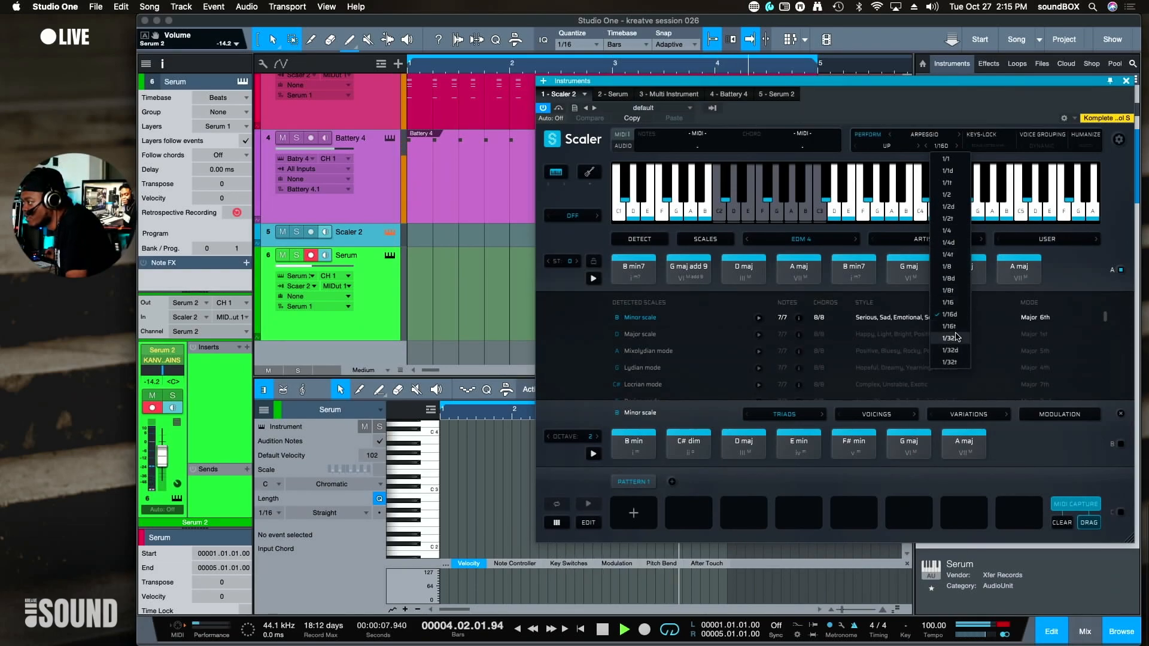
left_click(952, 303)
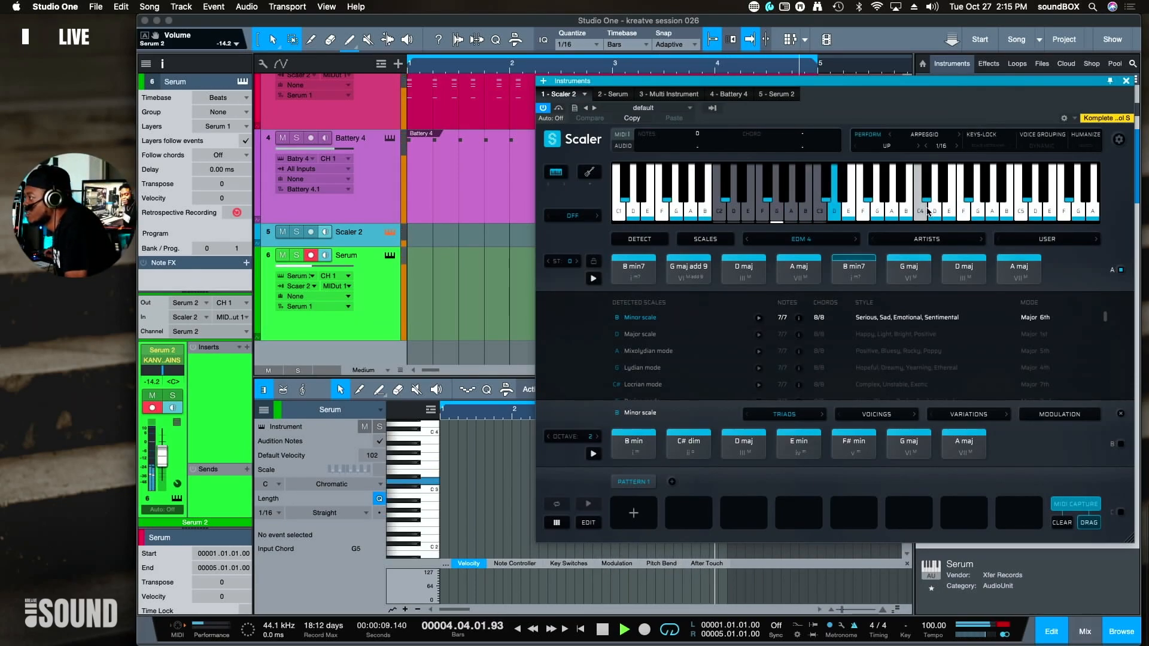
- Try the Down arpeggio pattern in Scaler 2 and advance to the Up/Down pattern
left_click(897, 148)
left_click(897, 172)
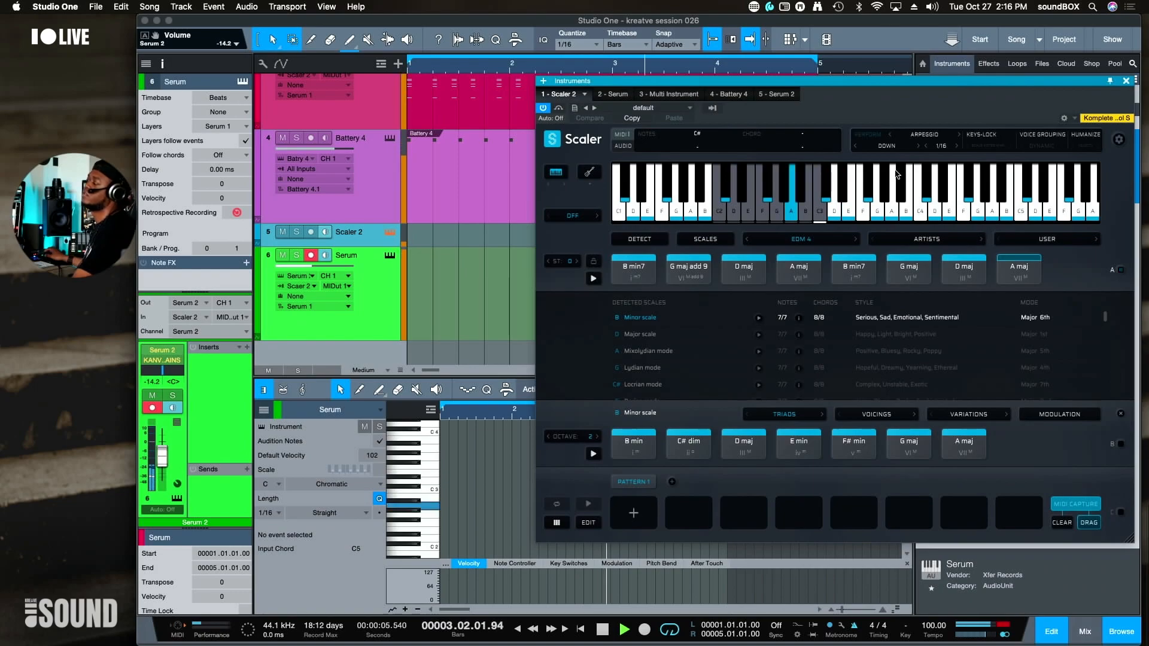
left_click(919, 147)
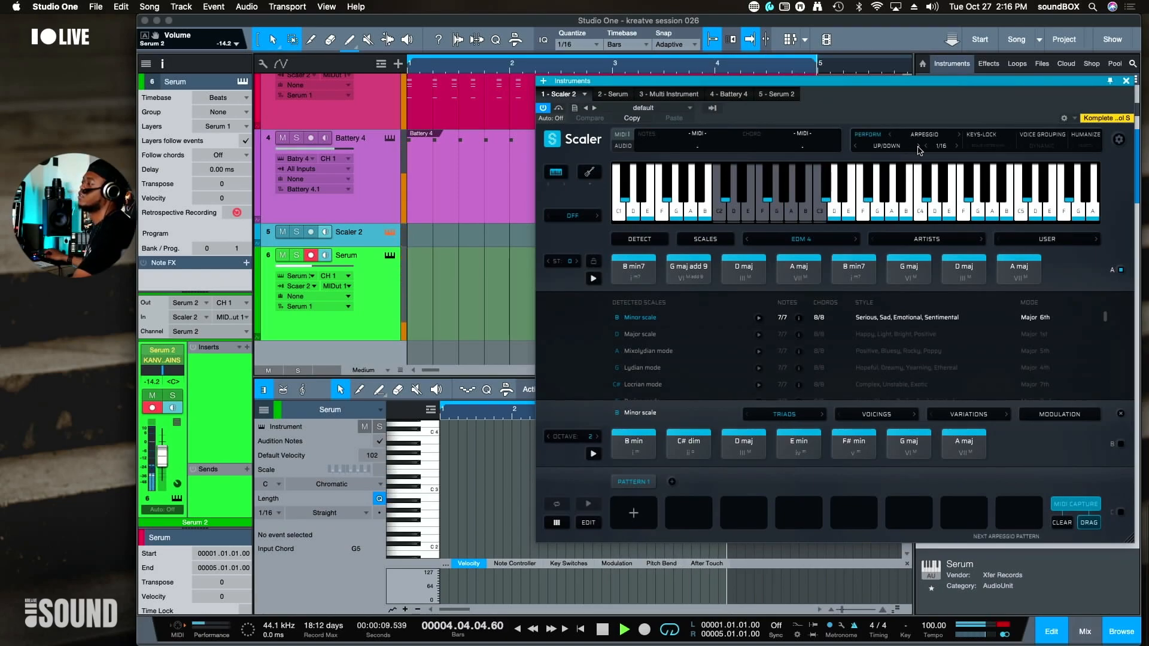
- Step the arpeggio pattern through Down/Up and Down/Up Repeat to Doubled Down, and check the available voice grouping options
left_click(919, 146)
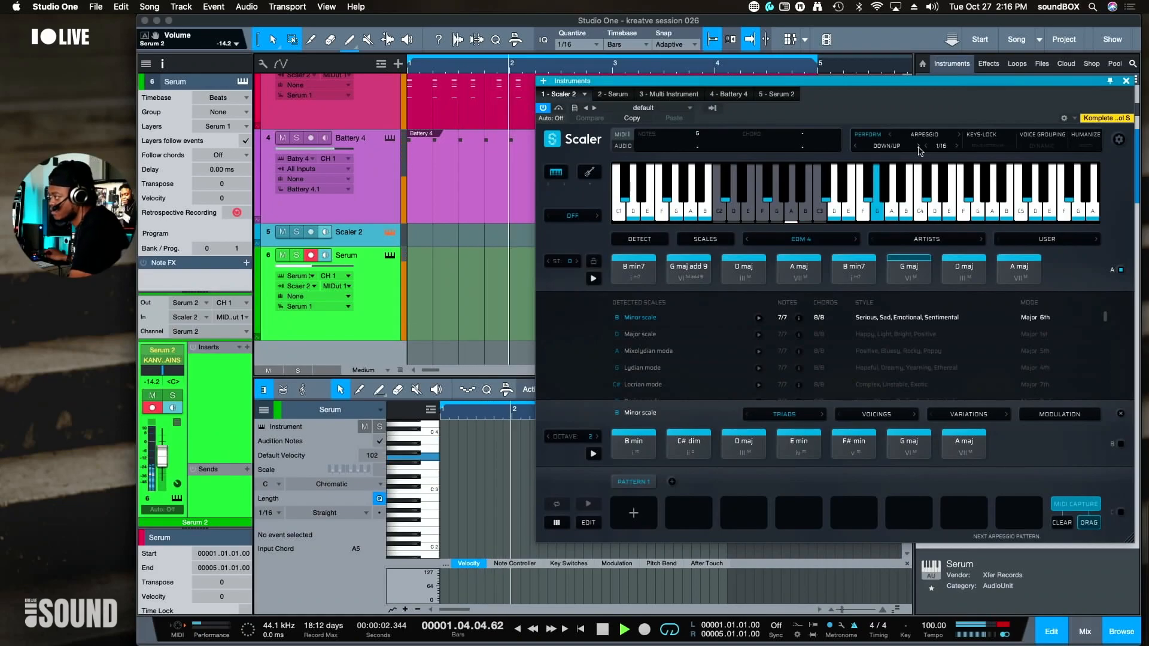
left_click(919, 146)
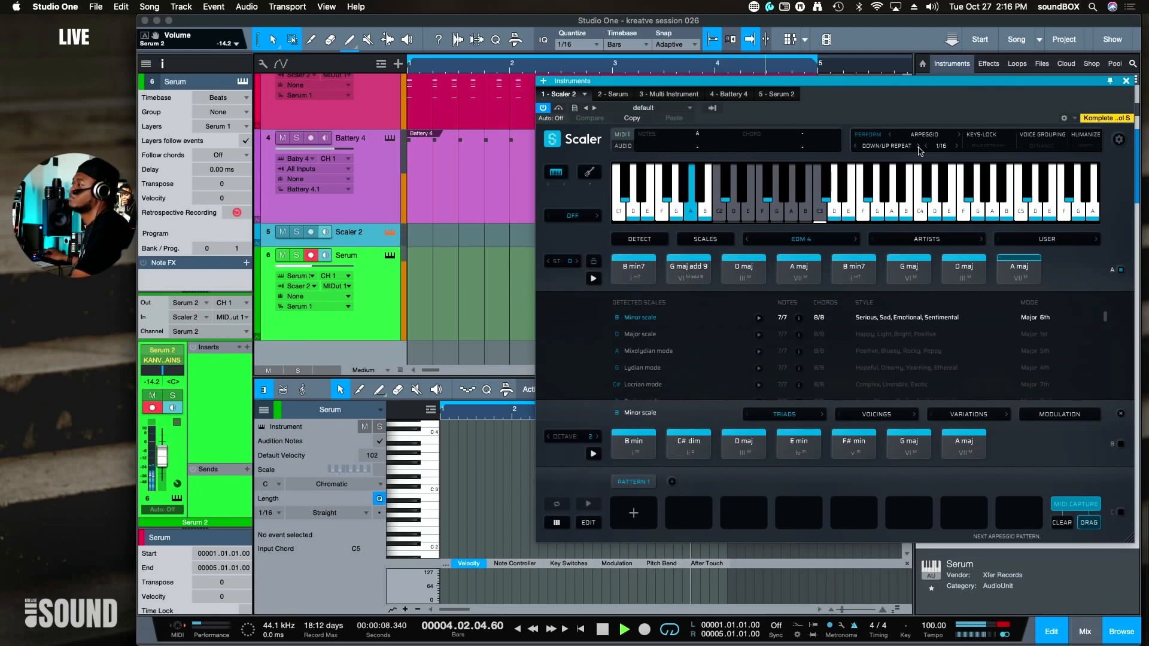
left_click(918, 146)
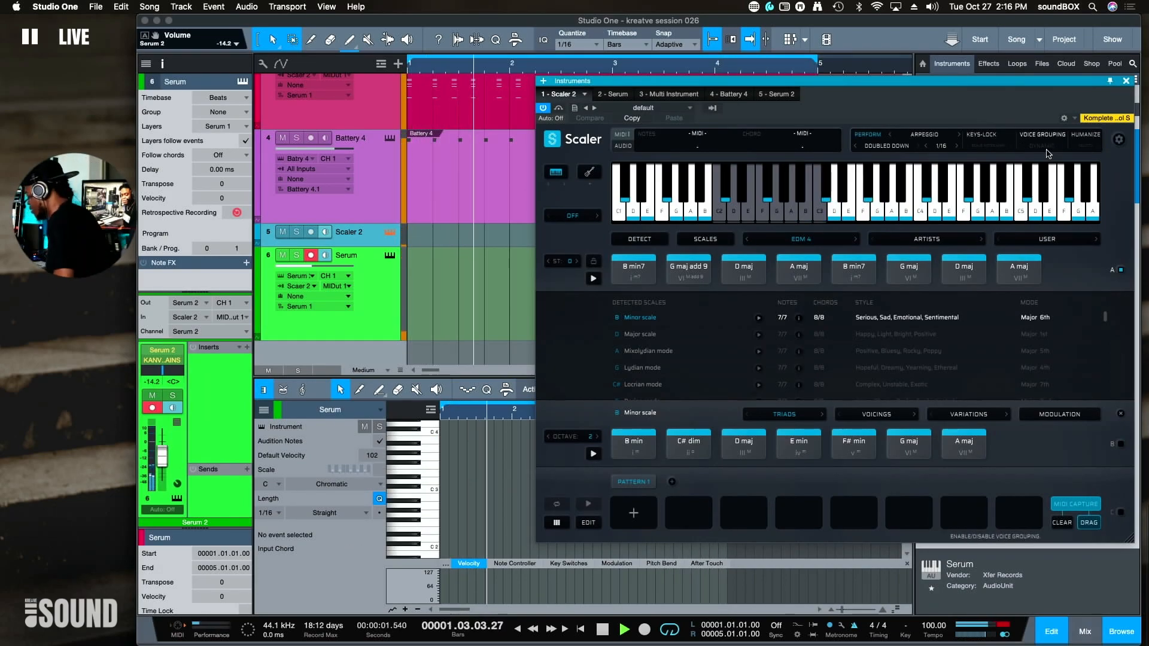
key("space")
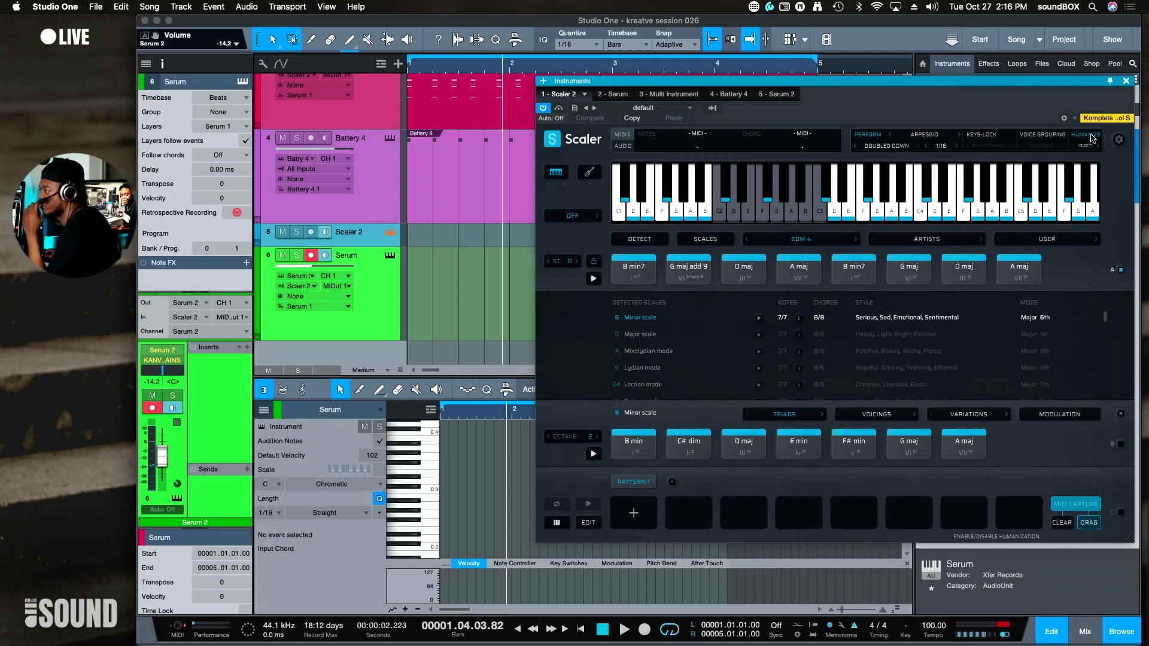
left_click(1053, 146)
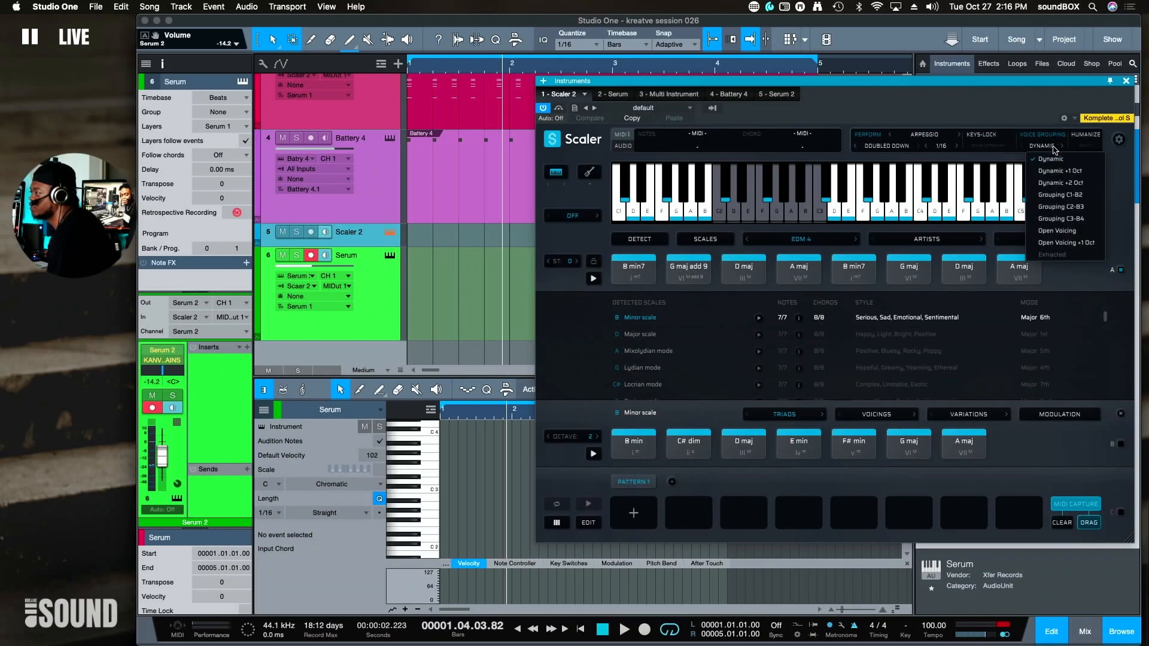
left_click(1054, 149)
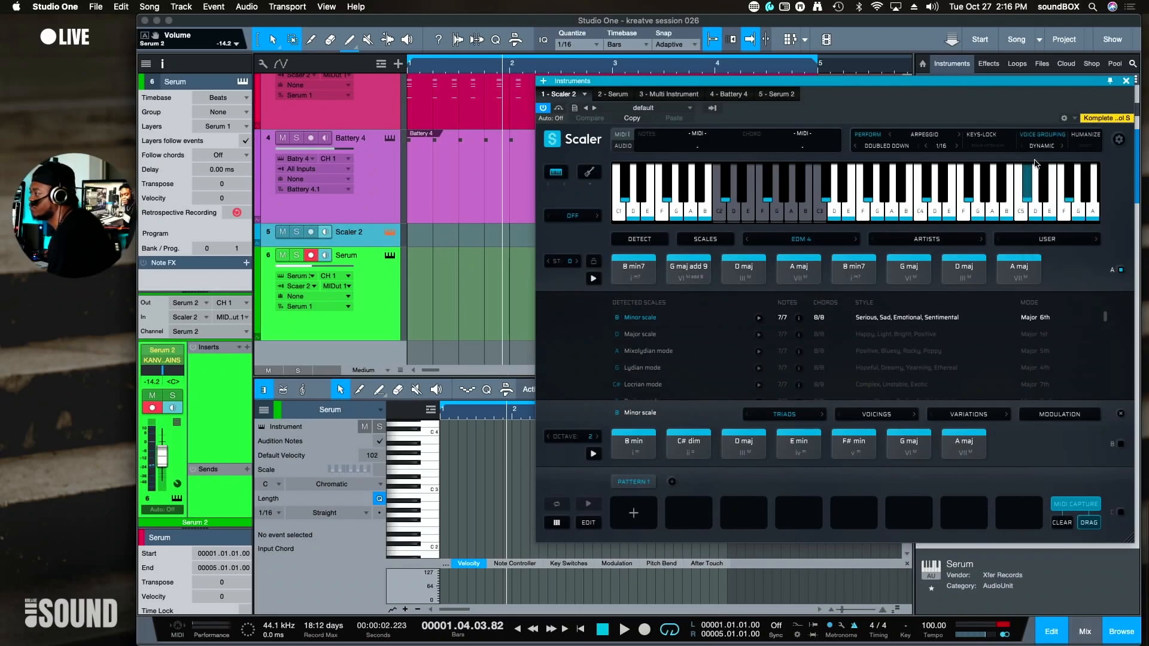
- Switch Scaler's performance mode from arpeggio to Strumming and set the strum speed to Slower with playback running
left_click(942, 138)
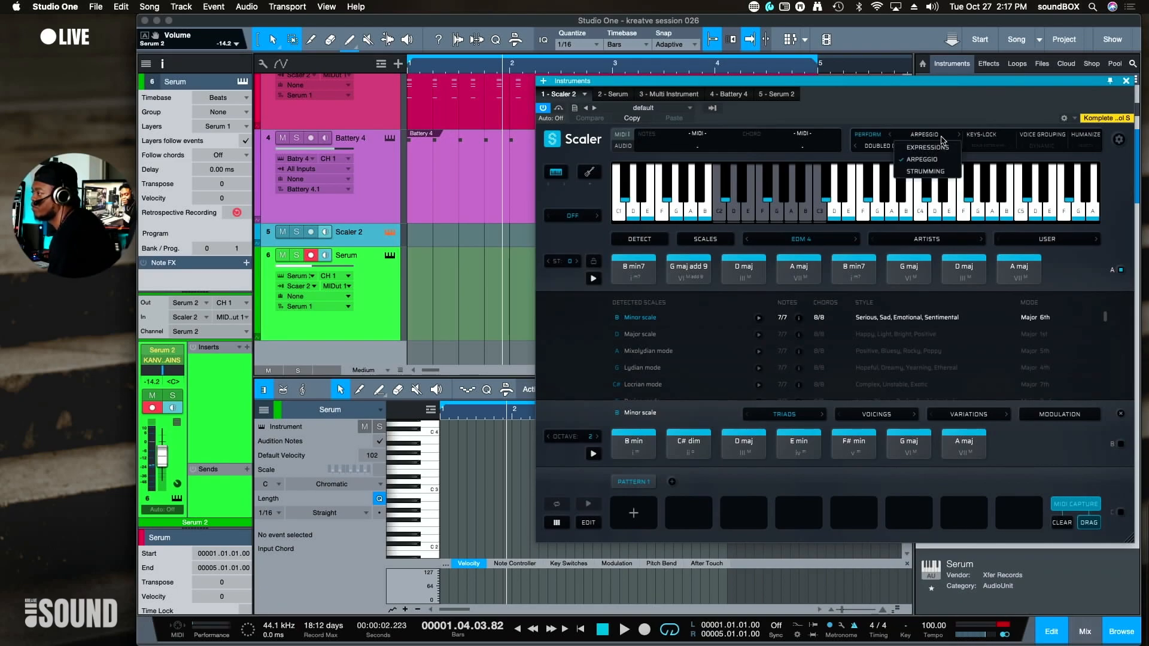
left_click(938, 172)
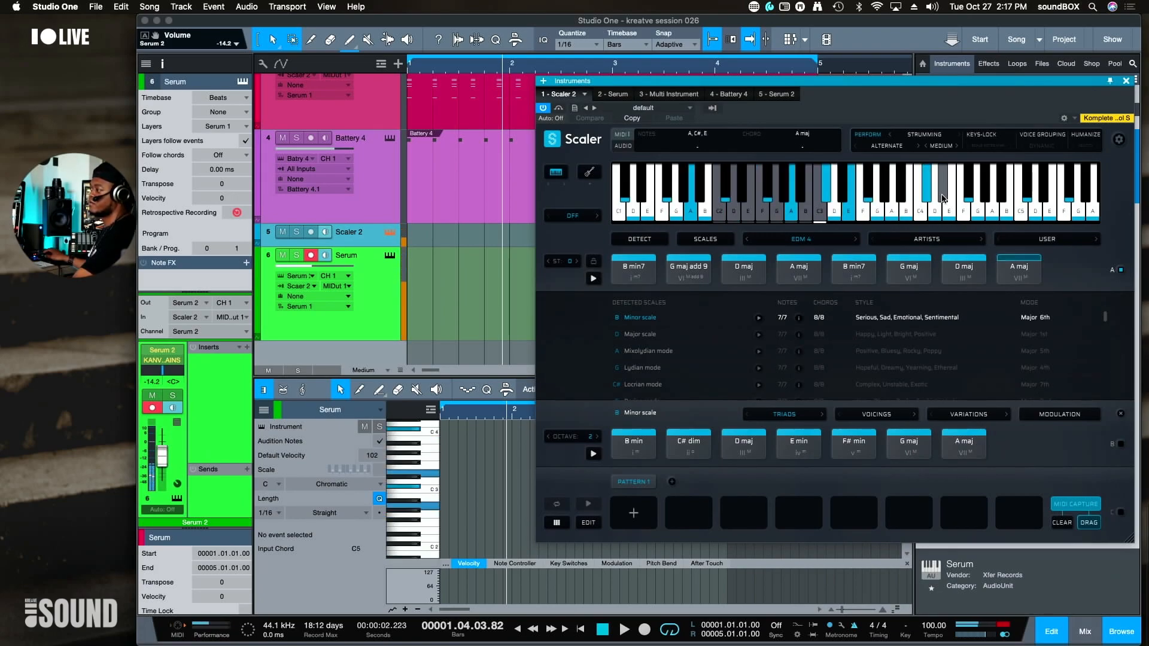
key("space")
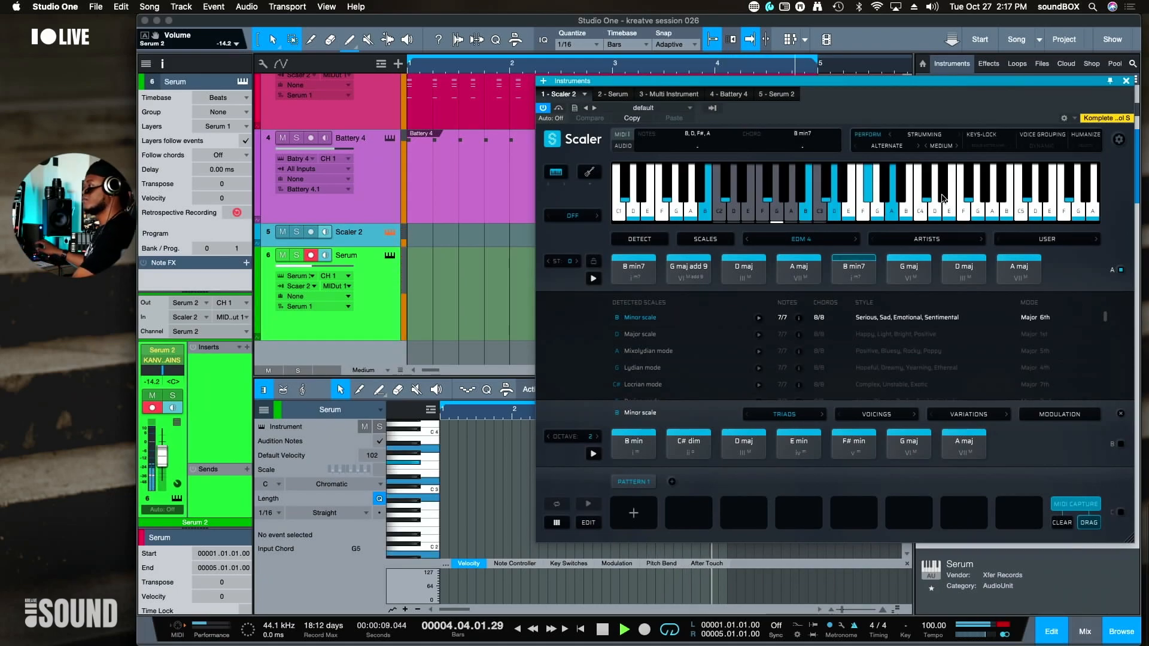
left_click(941, 146)
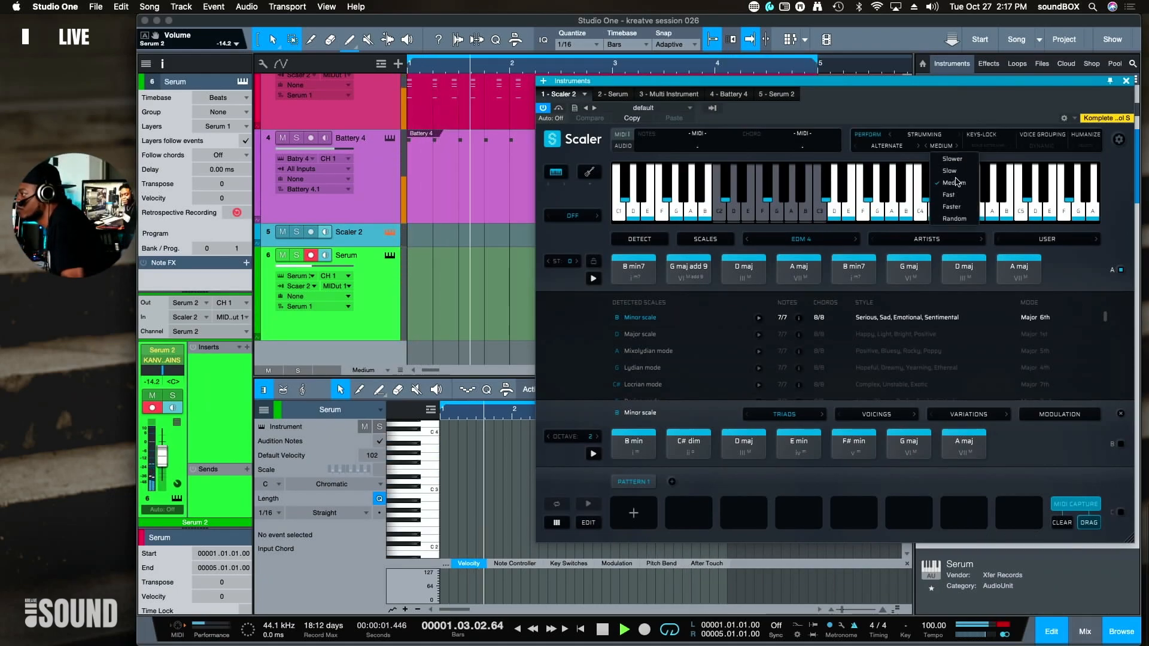
left_click(951, 160)
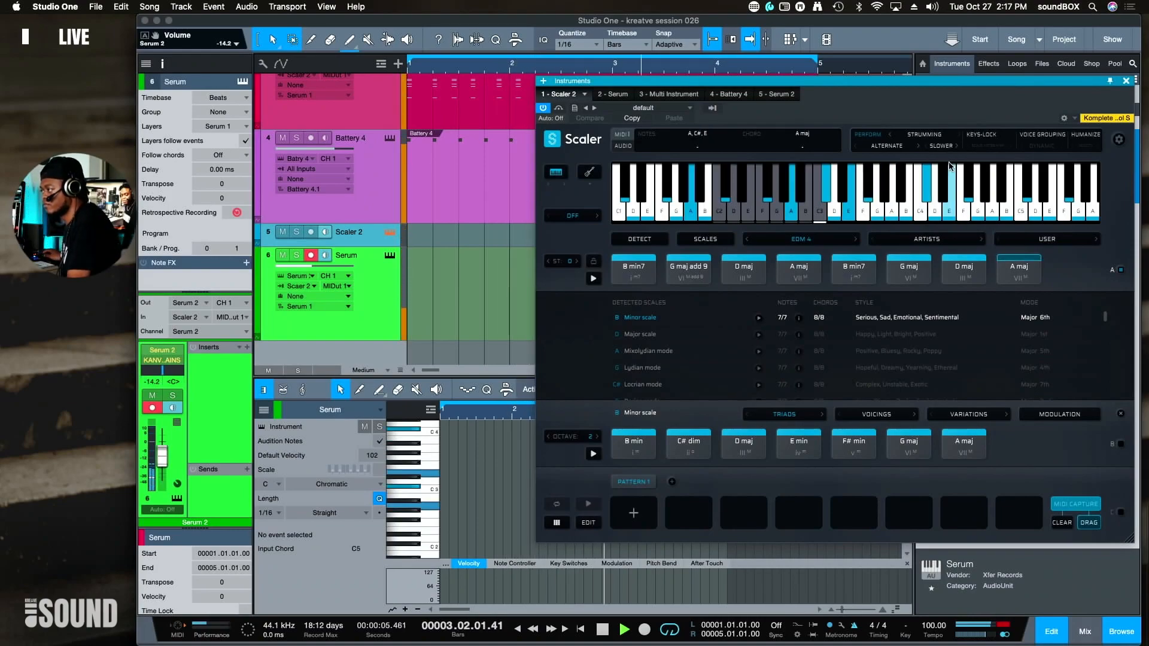
- Audition the Down, Up and Random strum directions during playback, and set the strum speed to Faster
left_click(888, 147)
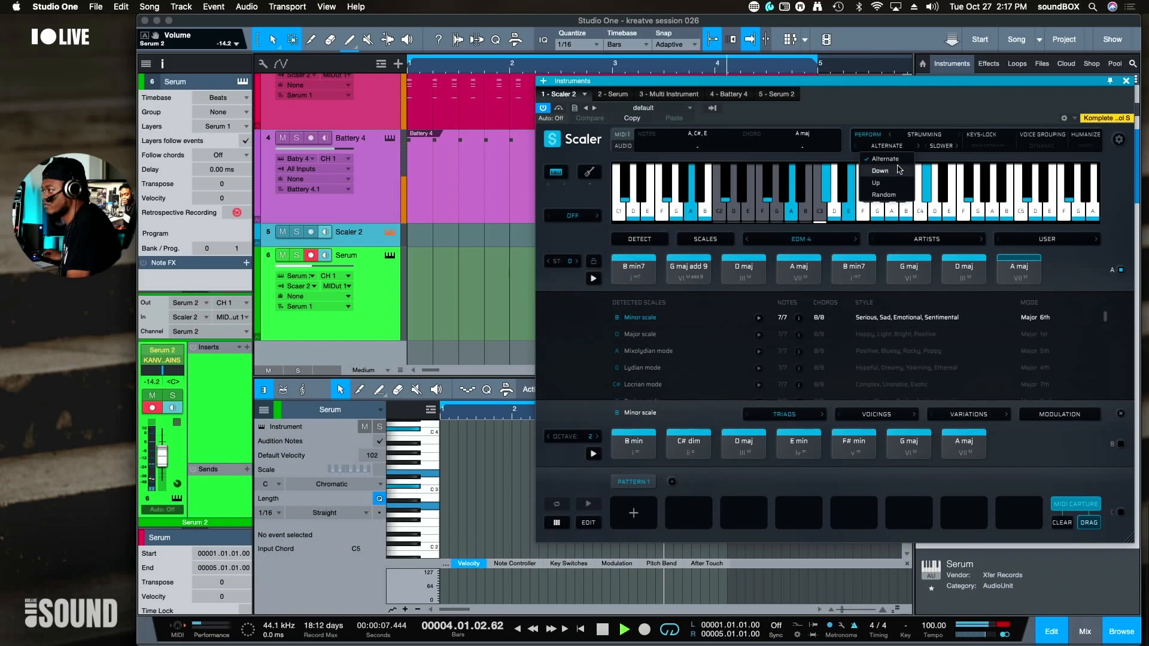
left_click(900, 169)
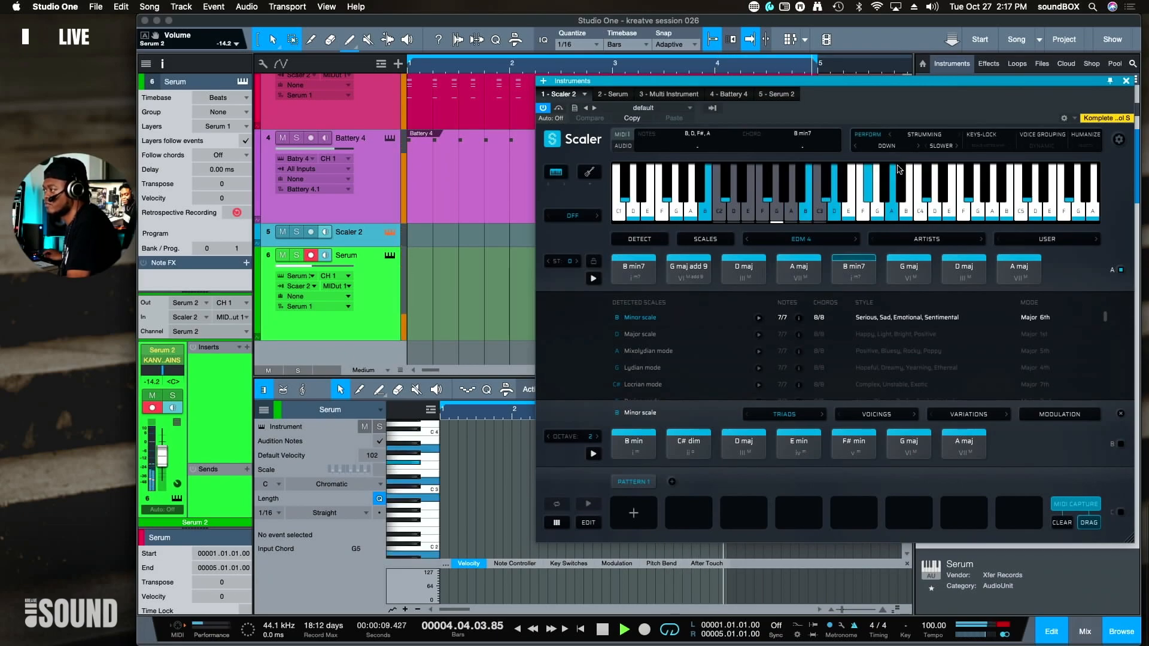
left_click(904, 147)
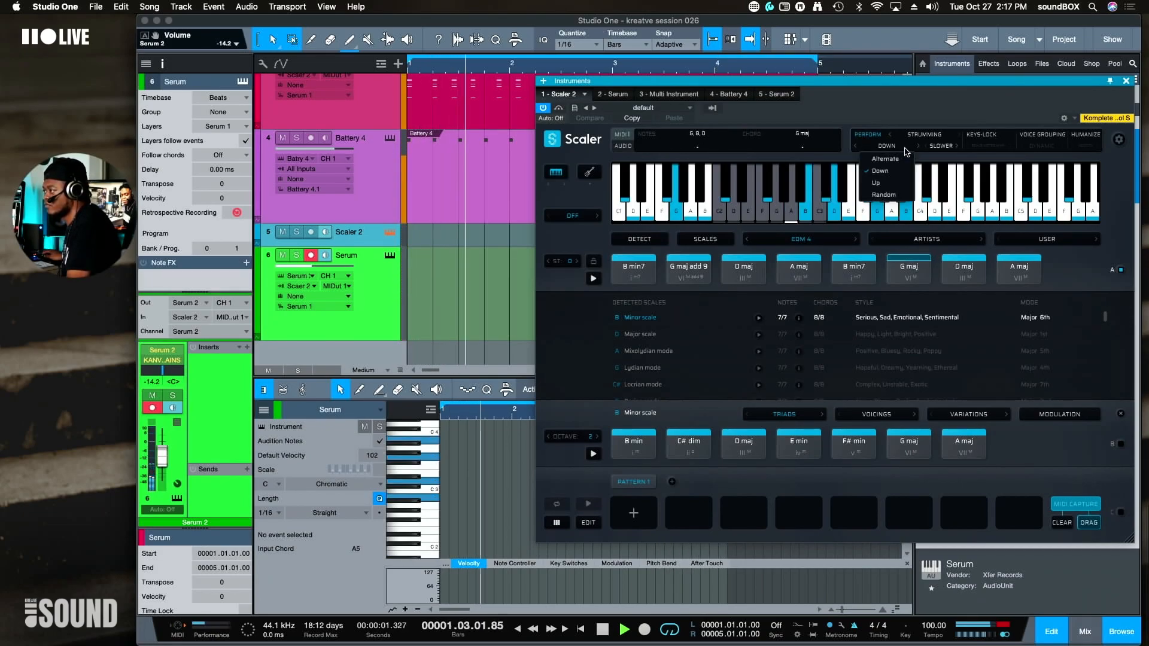
left_click(904, 183)
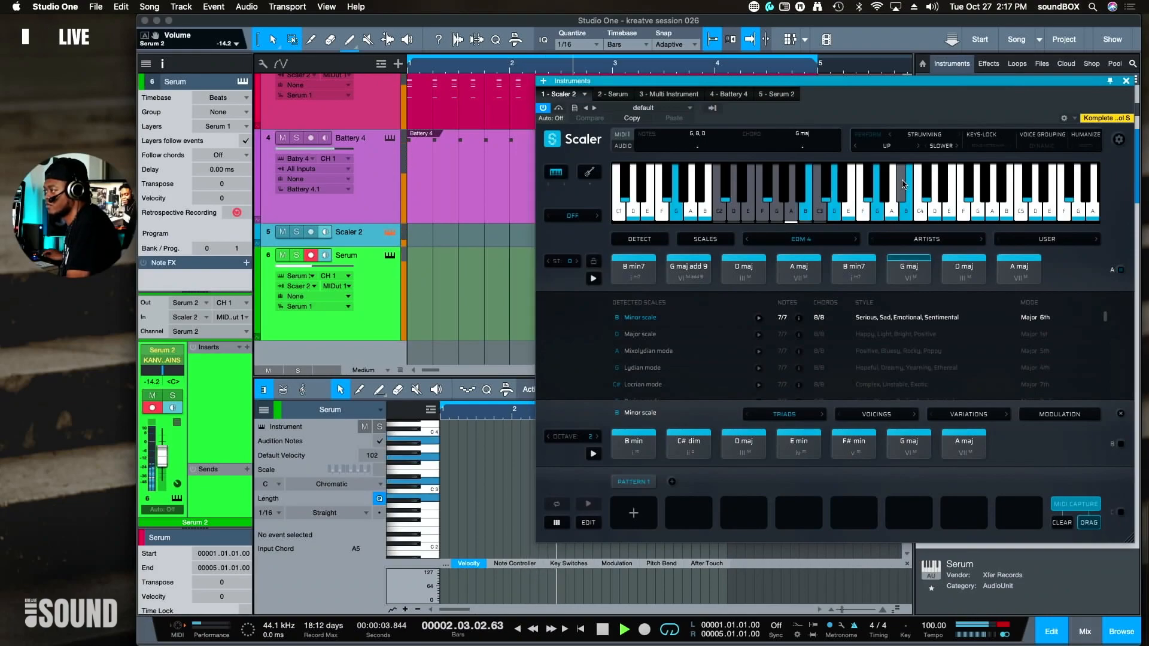
left_click(904, 149)
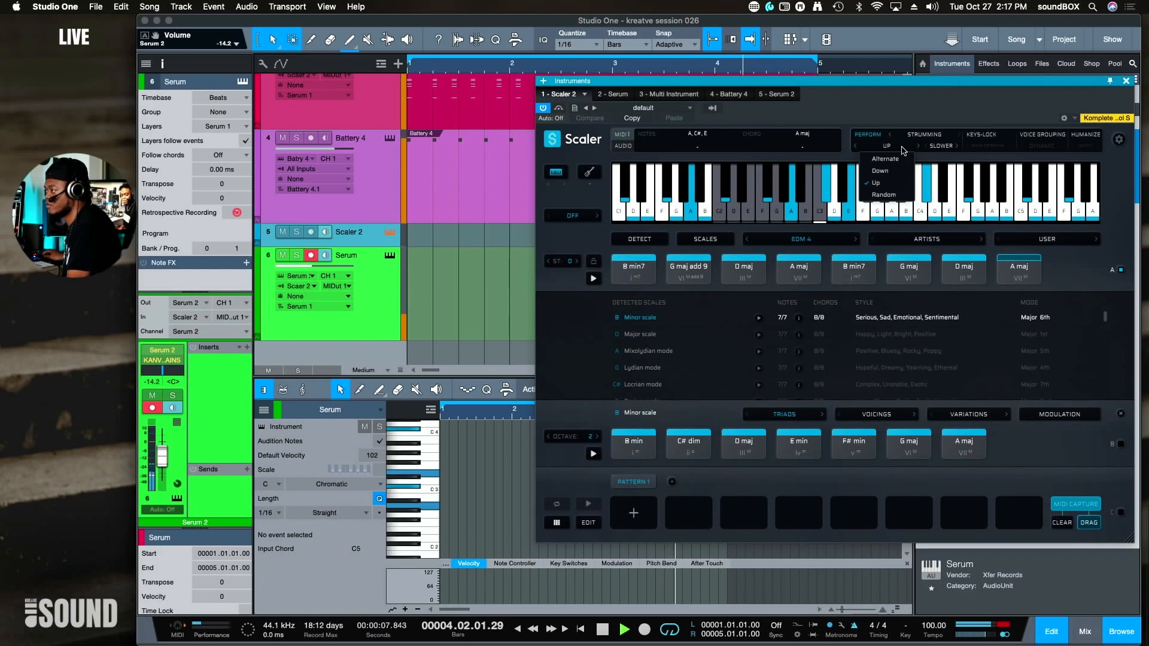
left_click(903, 194)
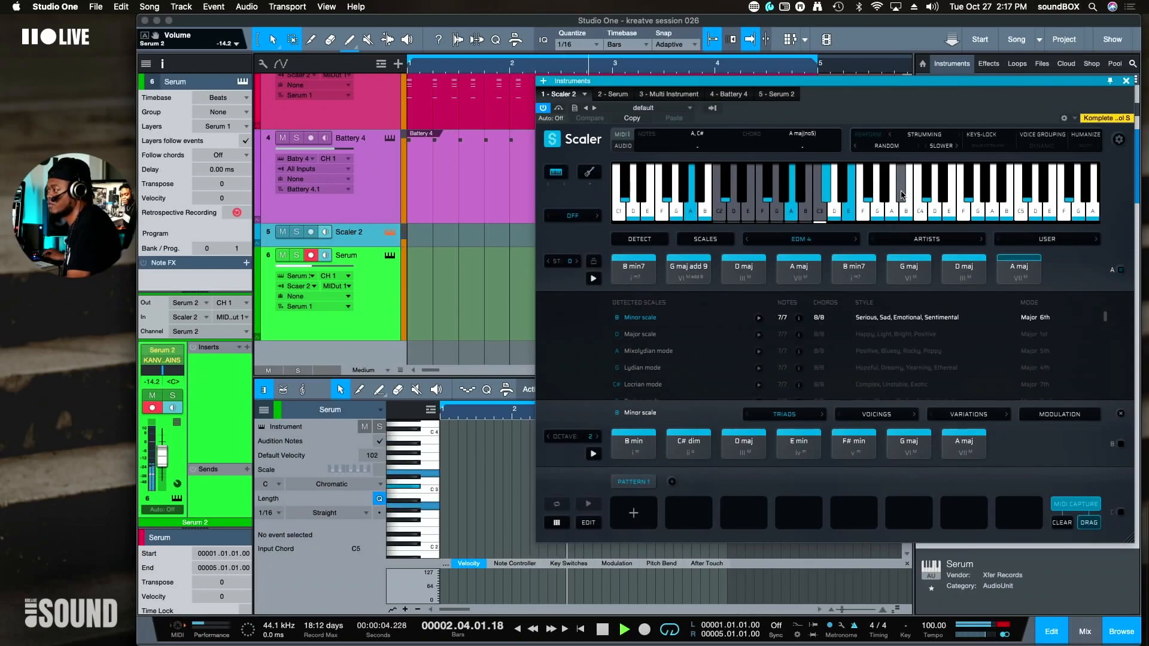
left_click(942, 145)
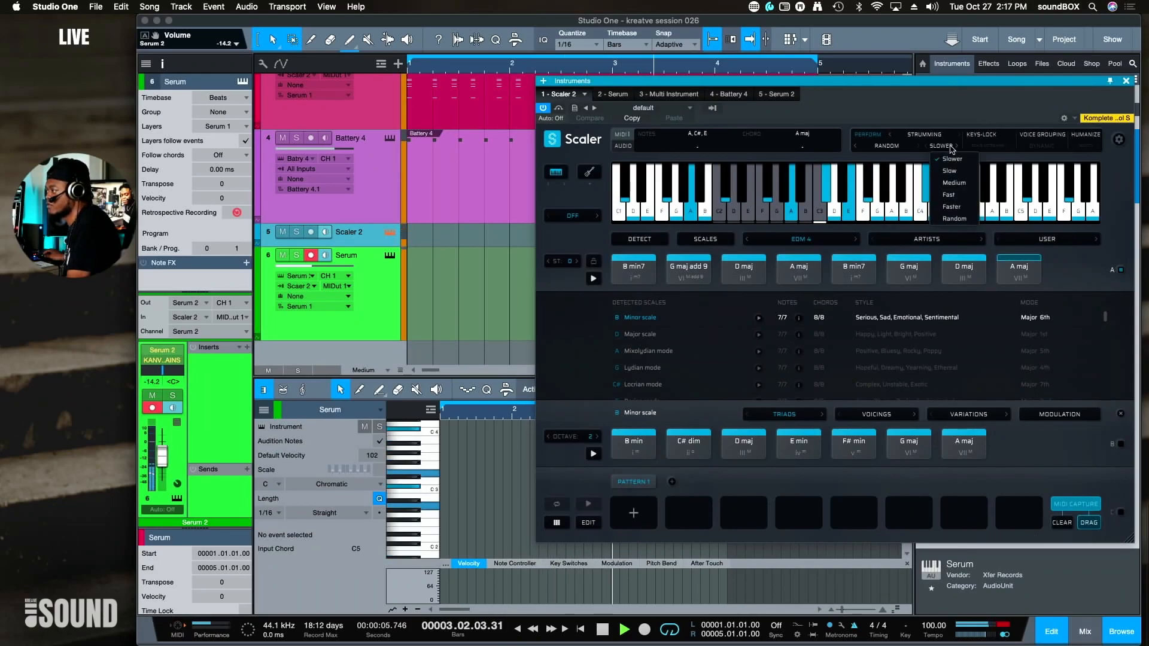
left_click(960, 209)
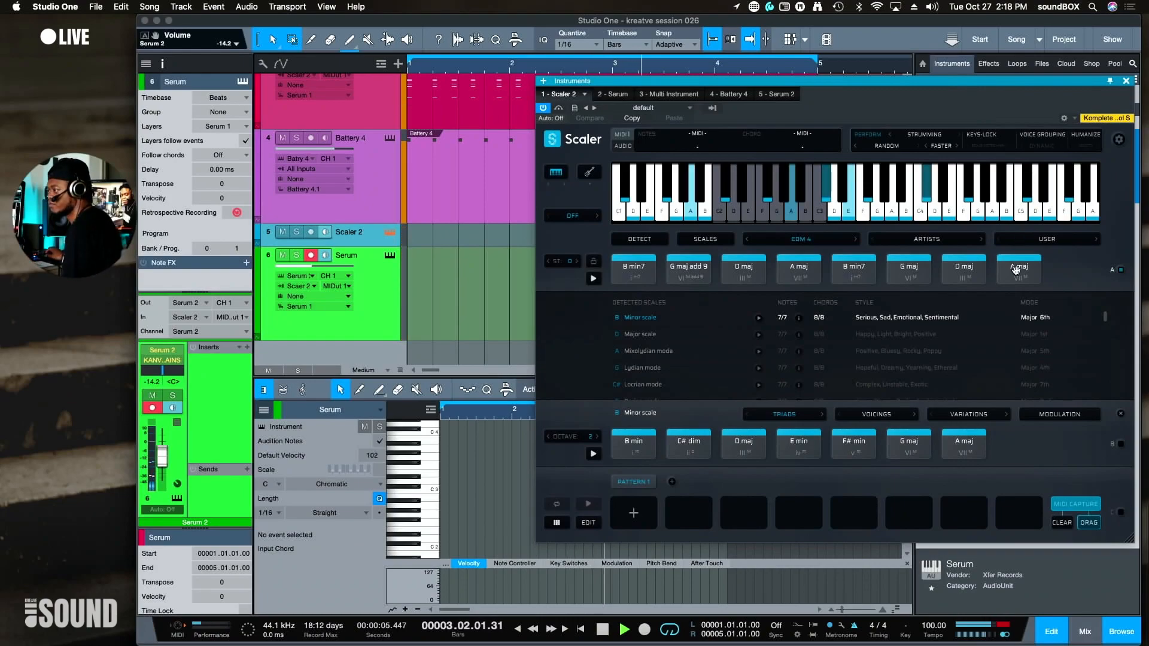
- Switch Scaler's performance mode to Expressions, restart playback and browse the Phrases patterns
left_click(931, 134)
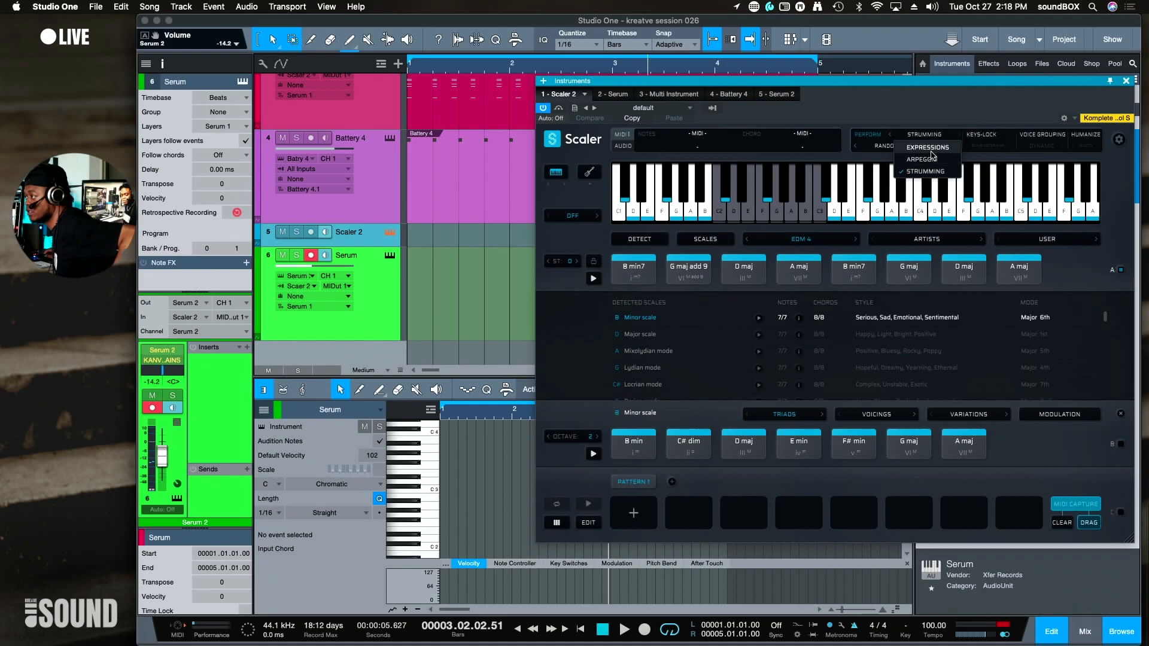
left_click(928, 147)
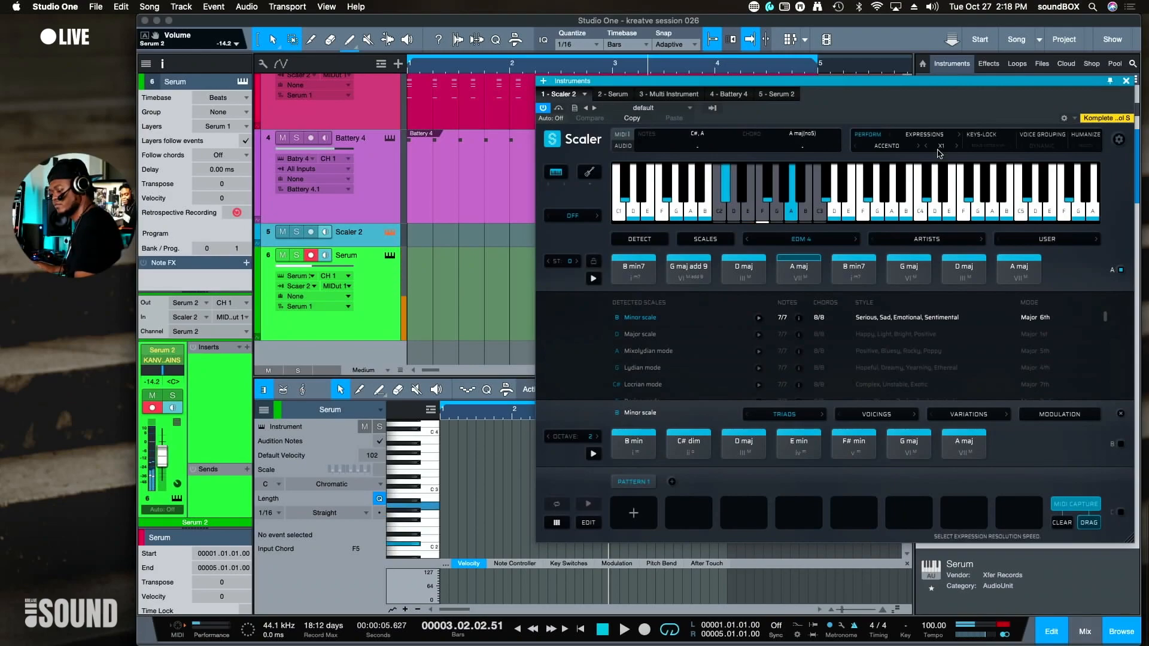
key("space")
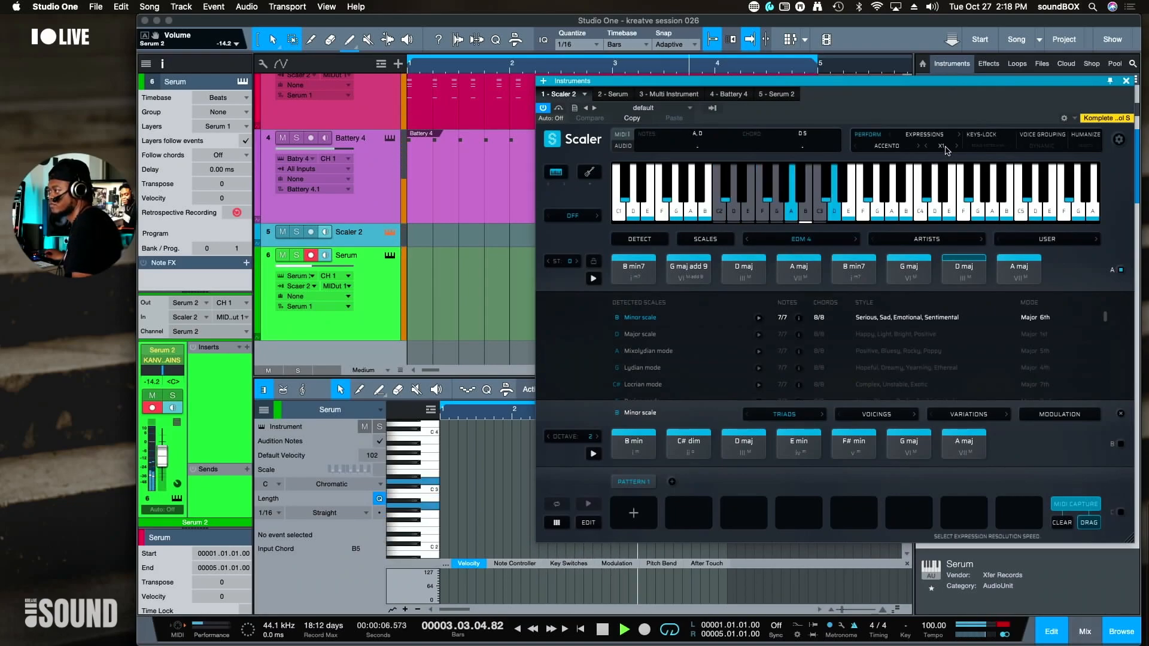
left_click(897, 152)
mouse_move(892, 170)
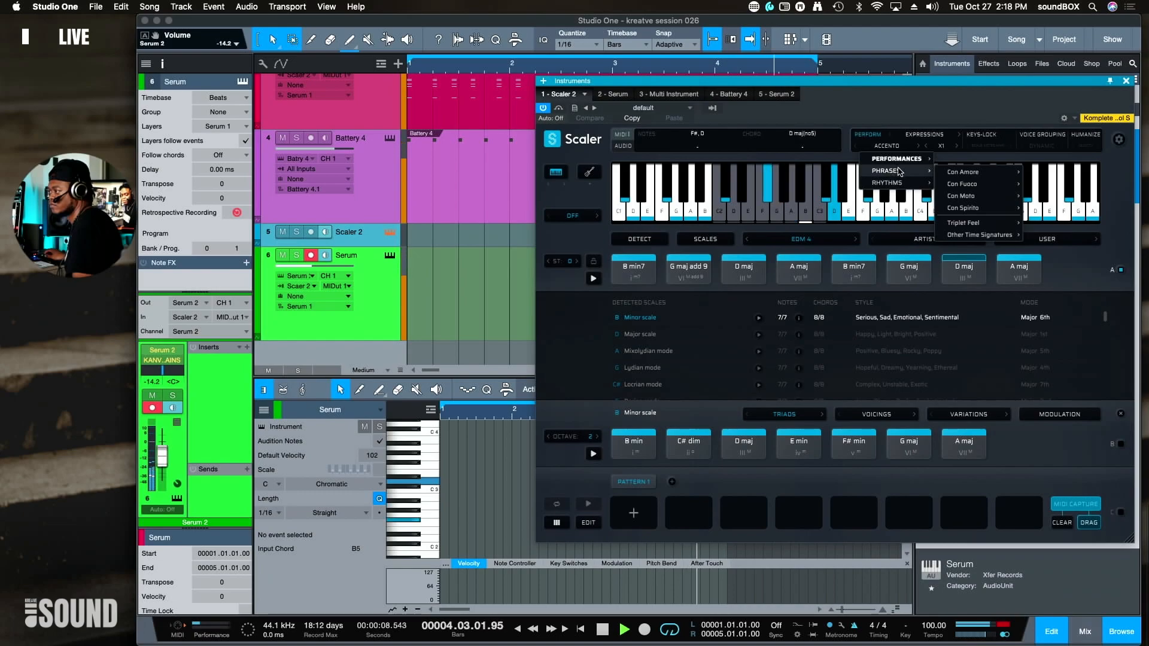
mouse_move(964, 172)
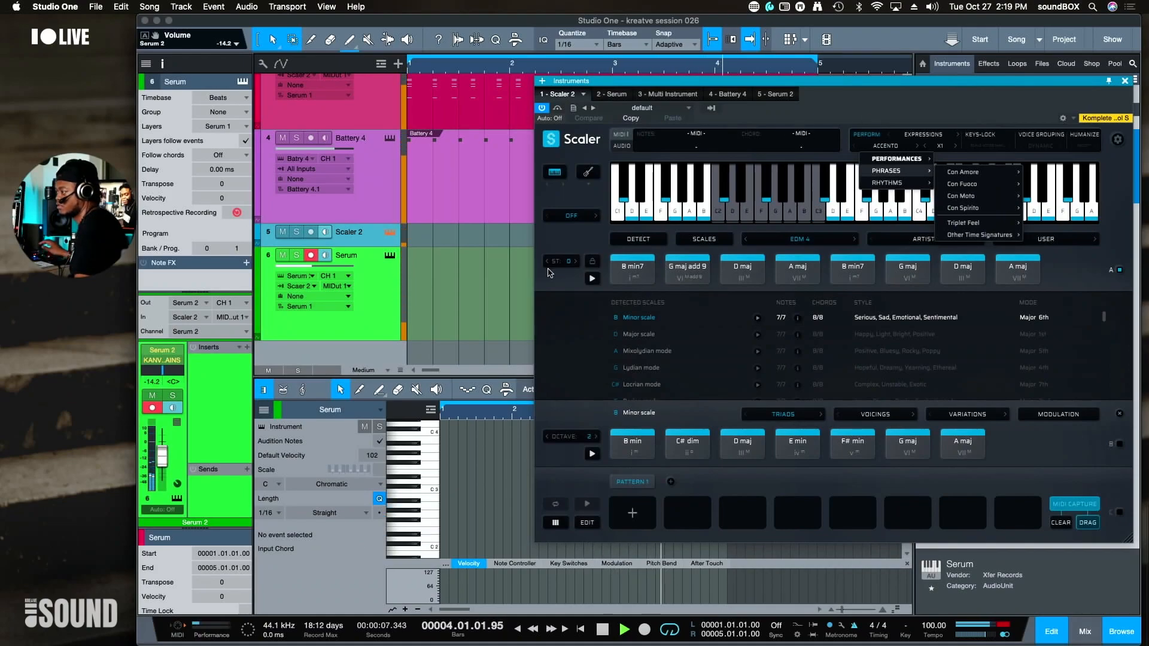
- Record a short take of the Accento expression on the Serum track
key("KP_Multiply")
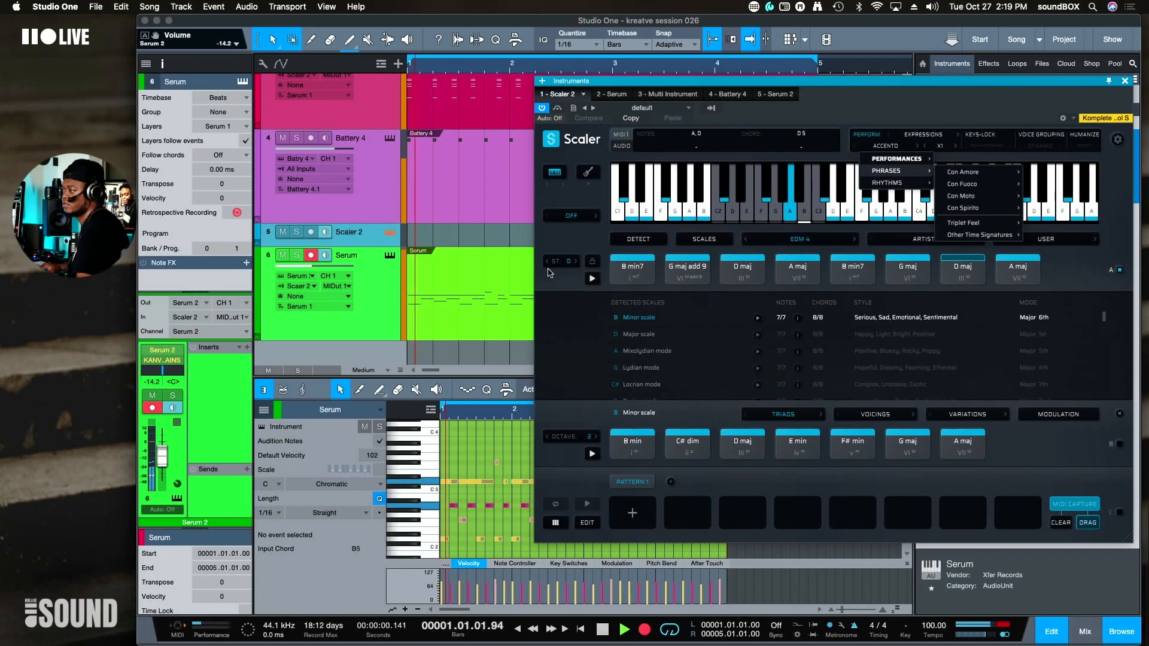
key("space")
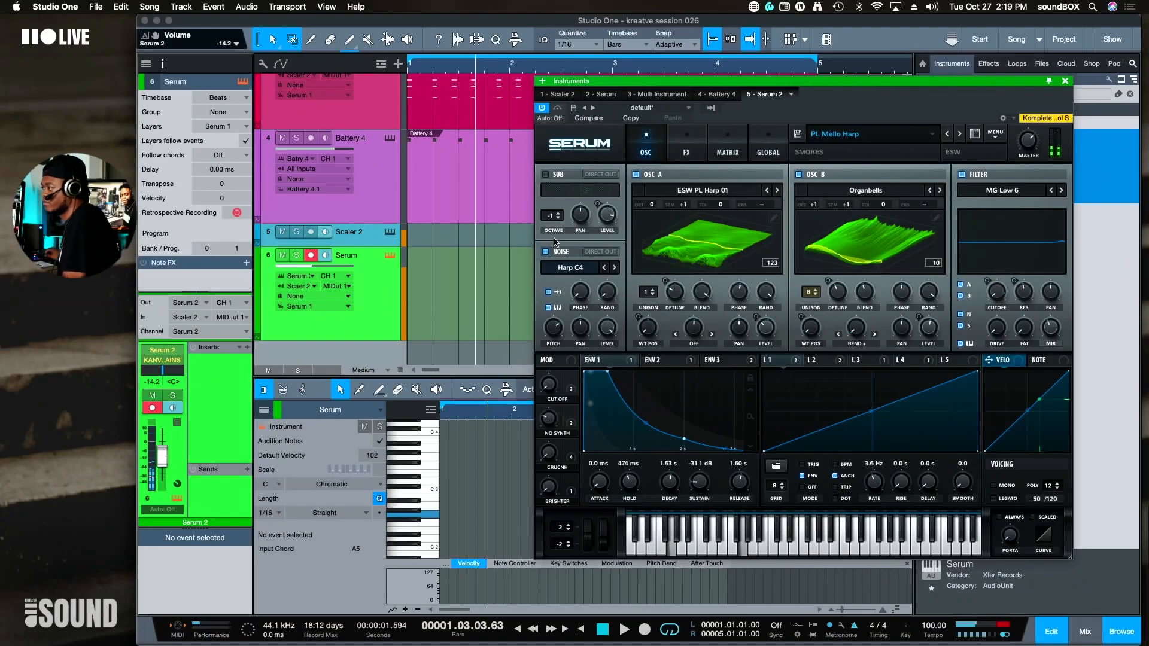
- Select the Scaler 2 track, turn off its input monitoring, and change the expression to Andantino
left_click(368, 239)
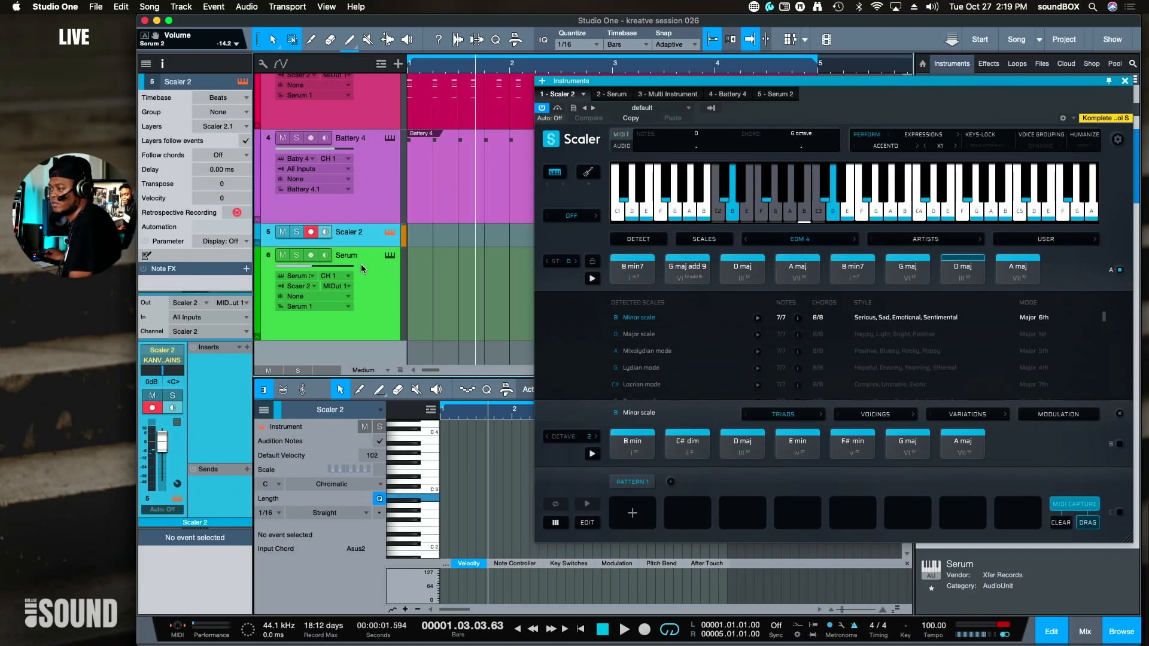
left_click(325, 233)
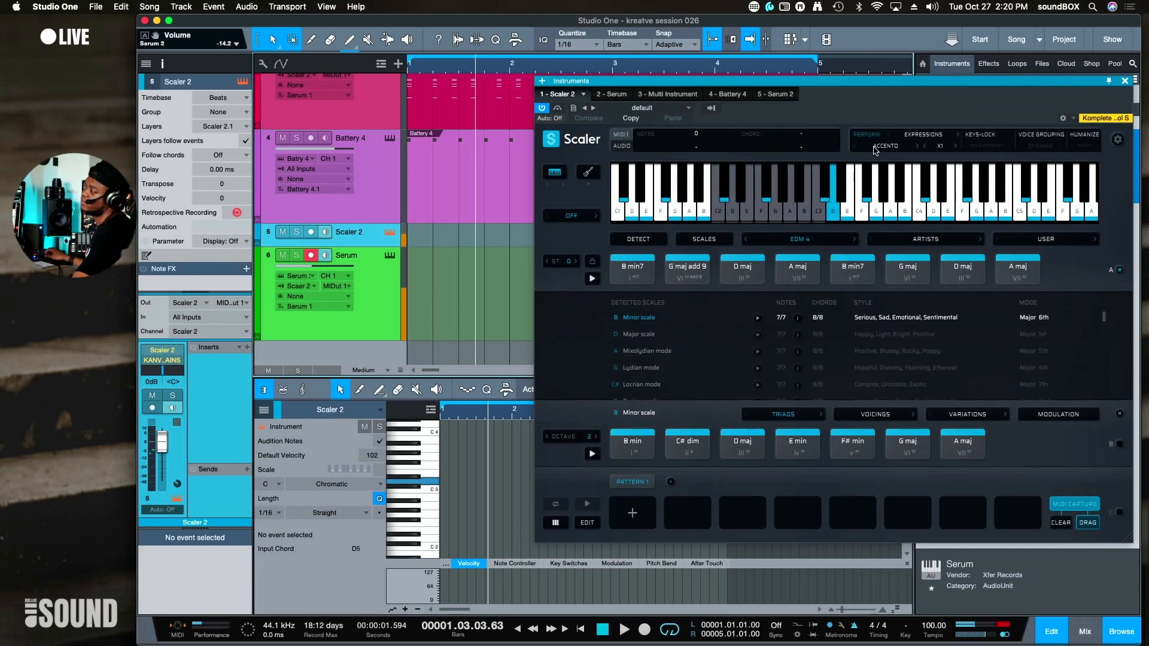
left_click(917, 146)
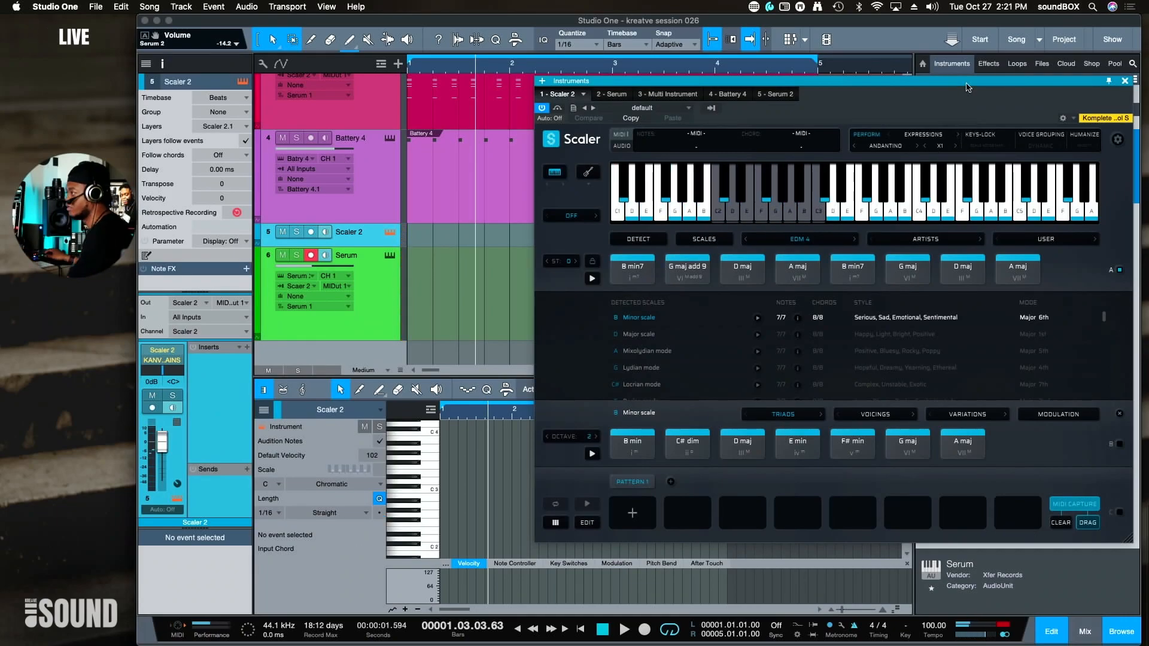
- Move the plug-in window clear of the instrument browser, search for "konta" and add Kontakt as a new track below Serum
left_click_drag(969, 81, 959, 372)
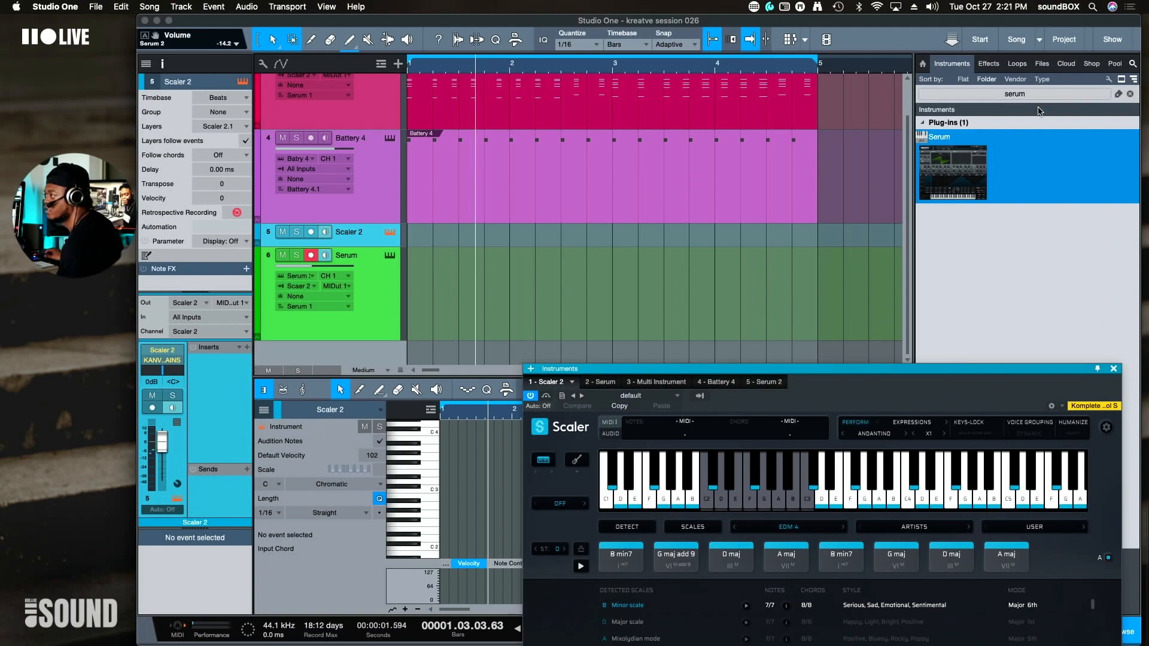
left_click(1020, 96)
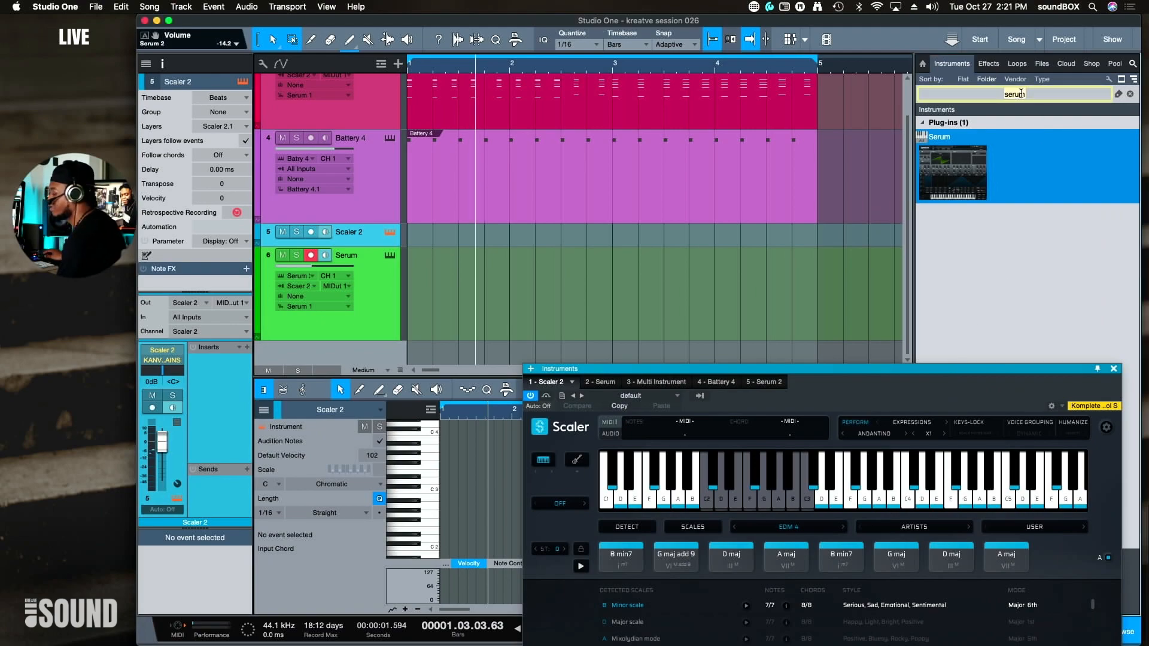
key("BackSpace")
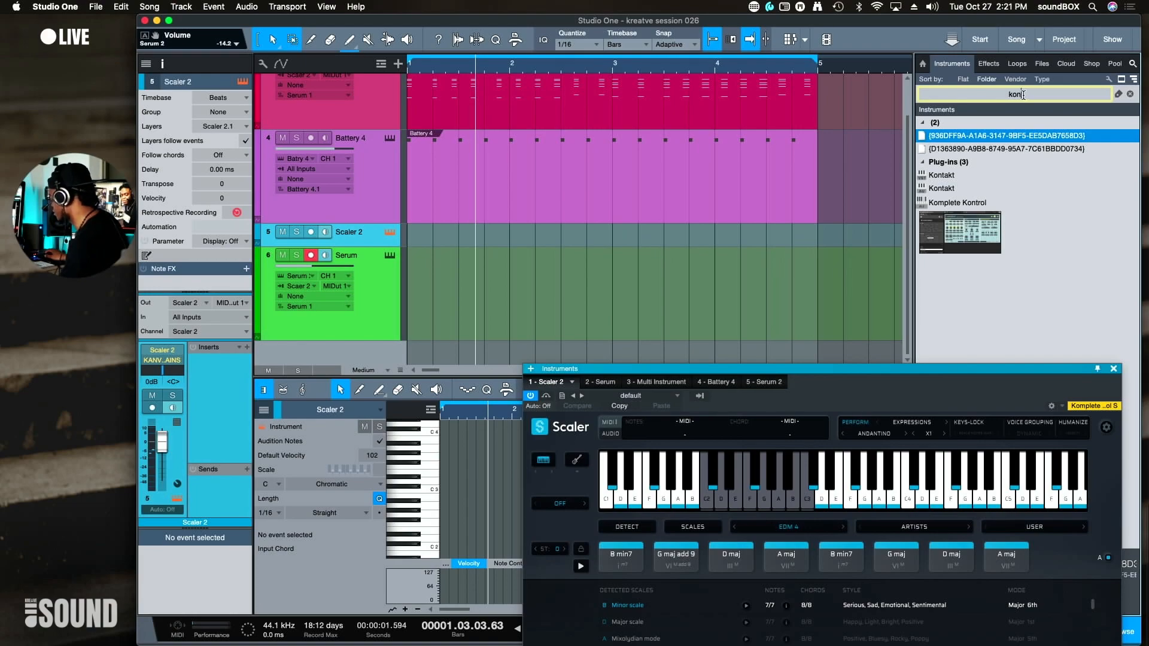
type("ta")
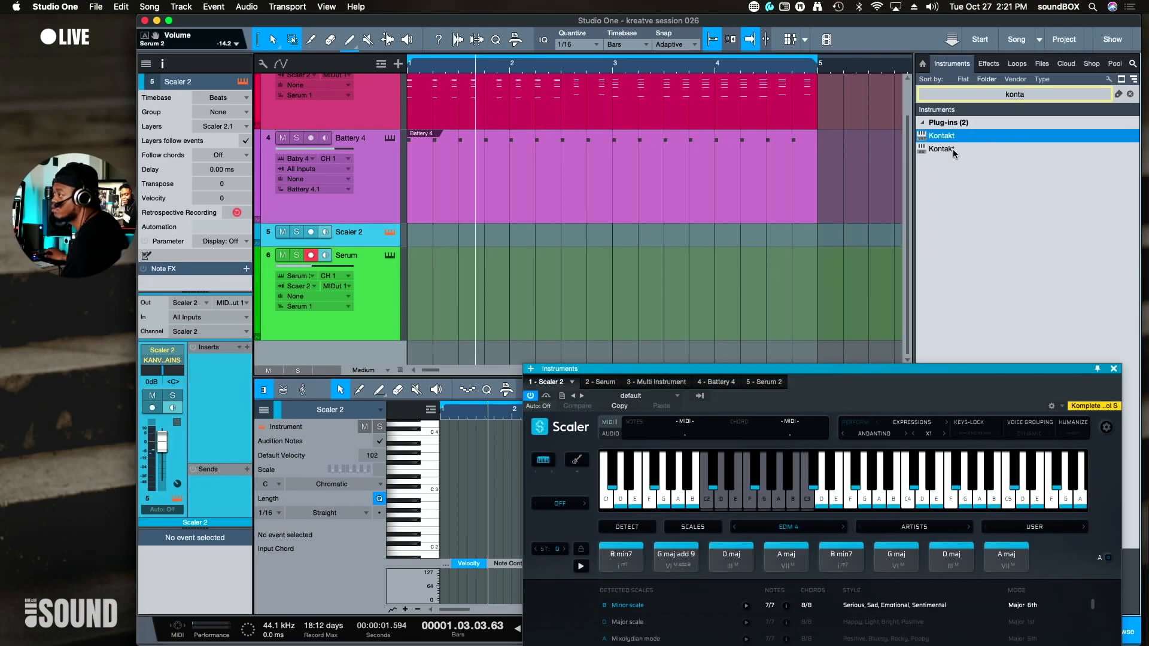
left_click_drag(952, 147, 548, 349)
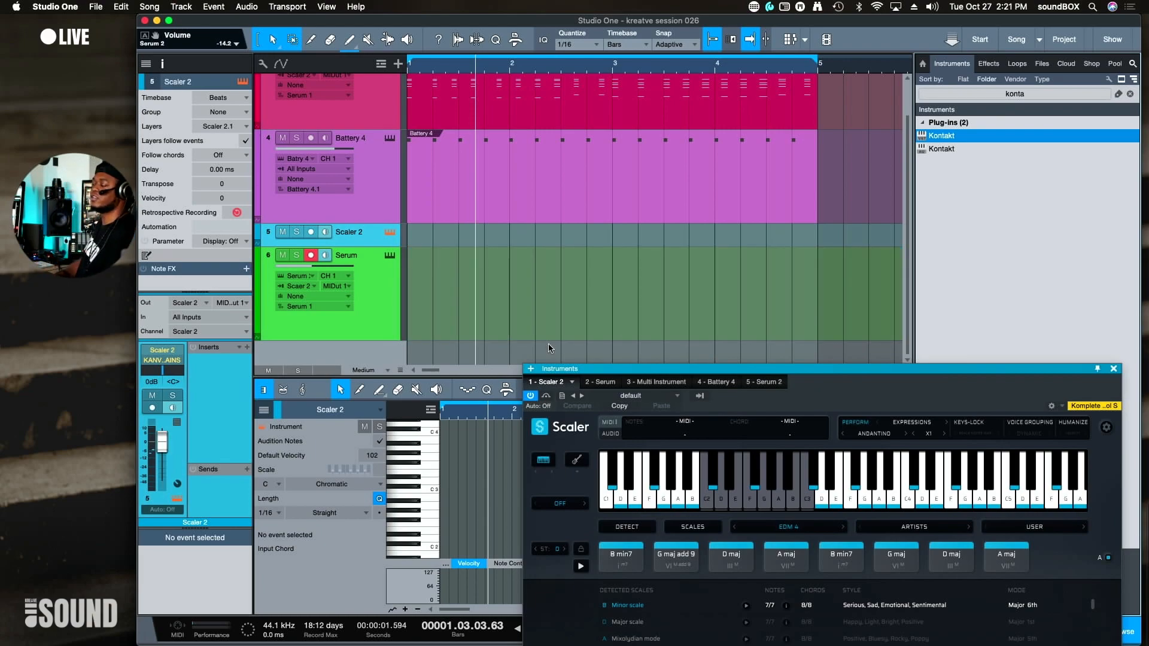
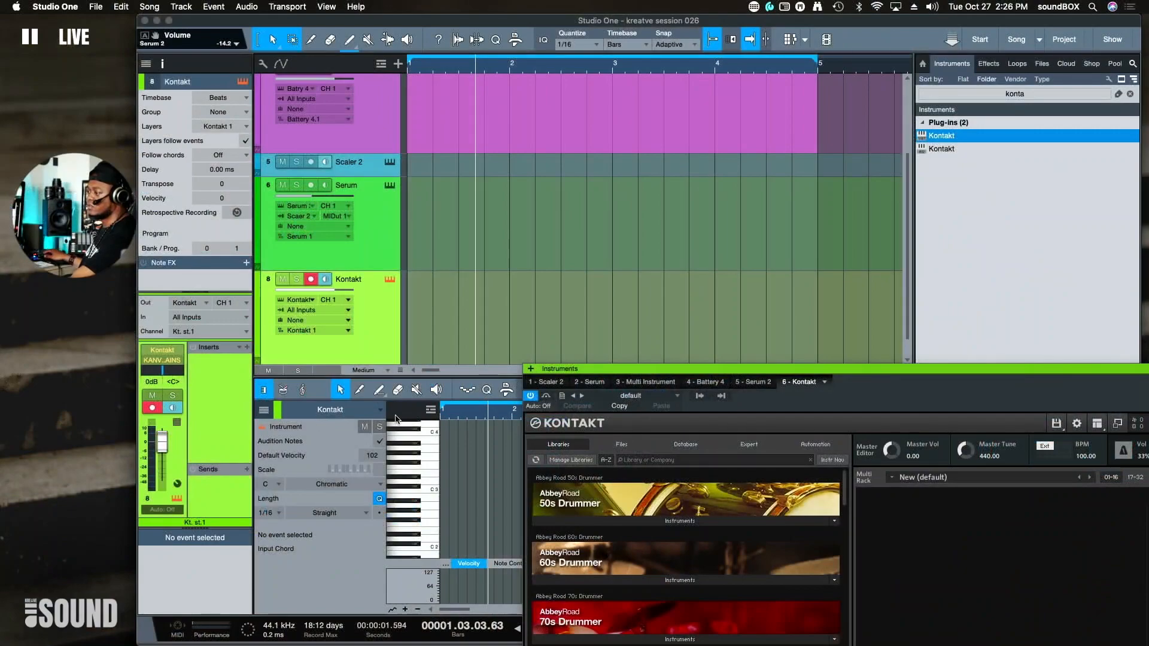
- Move the plug-in window up, browse Kontakt's libraries, search for "noir" and load NOIRE Felt.nki
left_click_drag(688, 375, 421, 42)
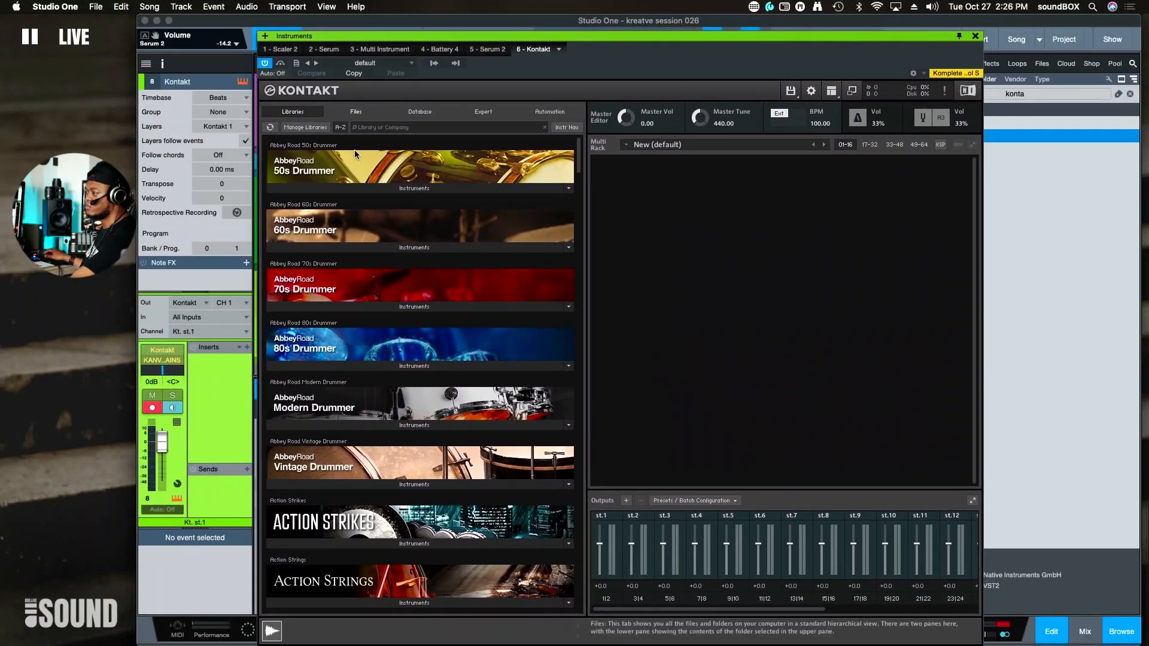
scroll(431, 491, "down", 10)
scroll(431, 490, "down", 5)
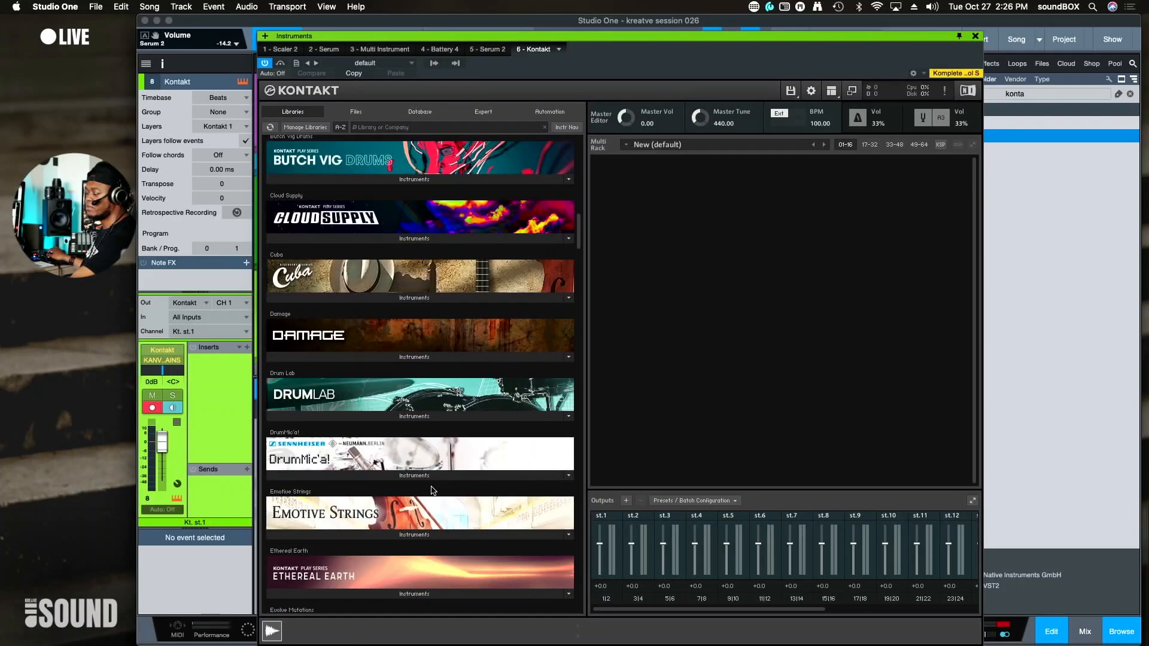
scroll(428, 485, "down", 5)
scroll(431, 467, "down", 12)
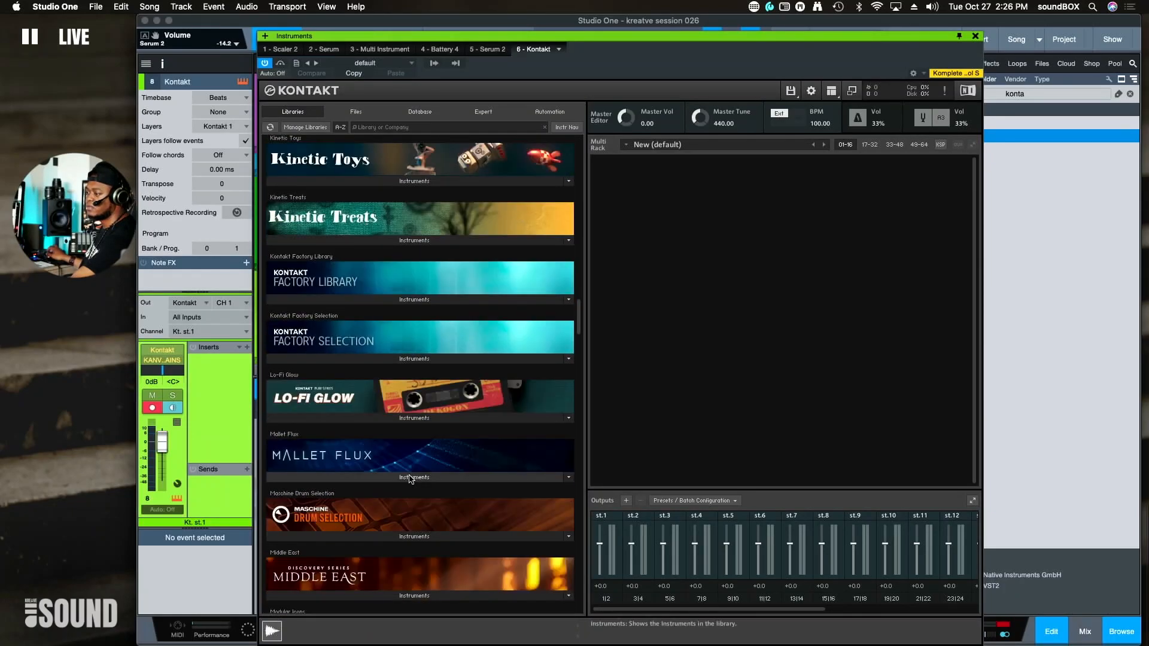
scroll(432, 447, "down", 20)
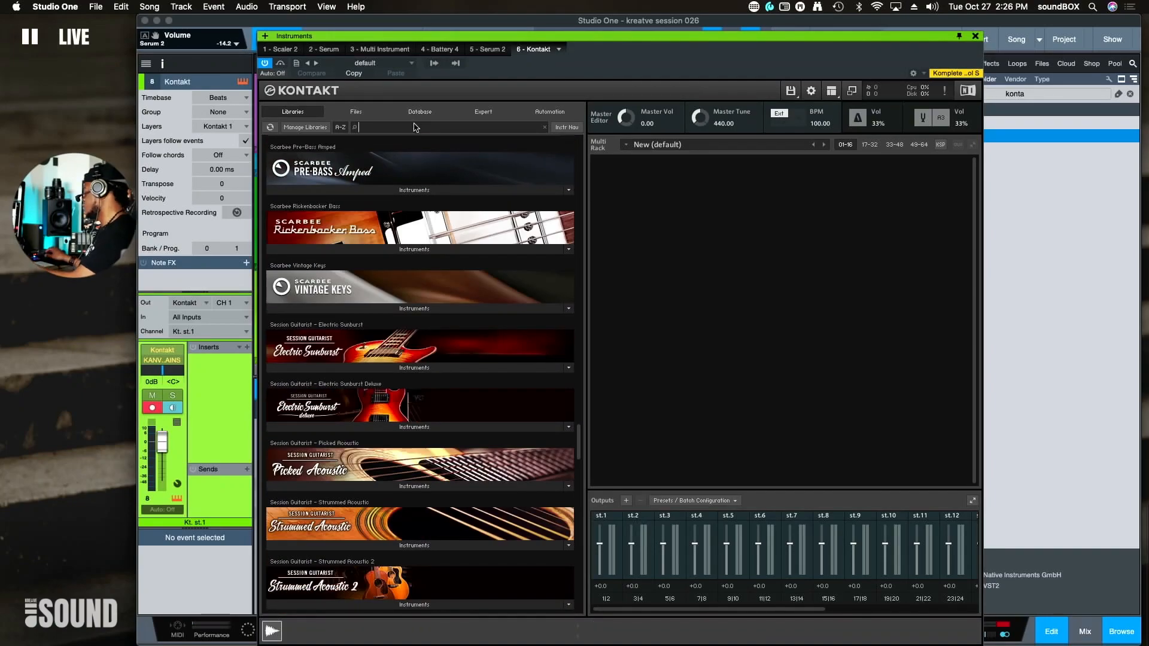
type("noir")
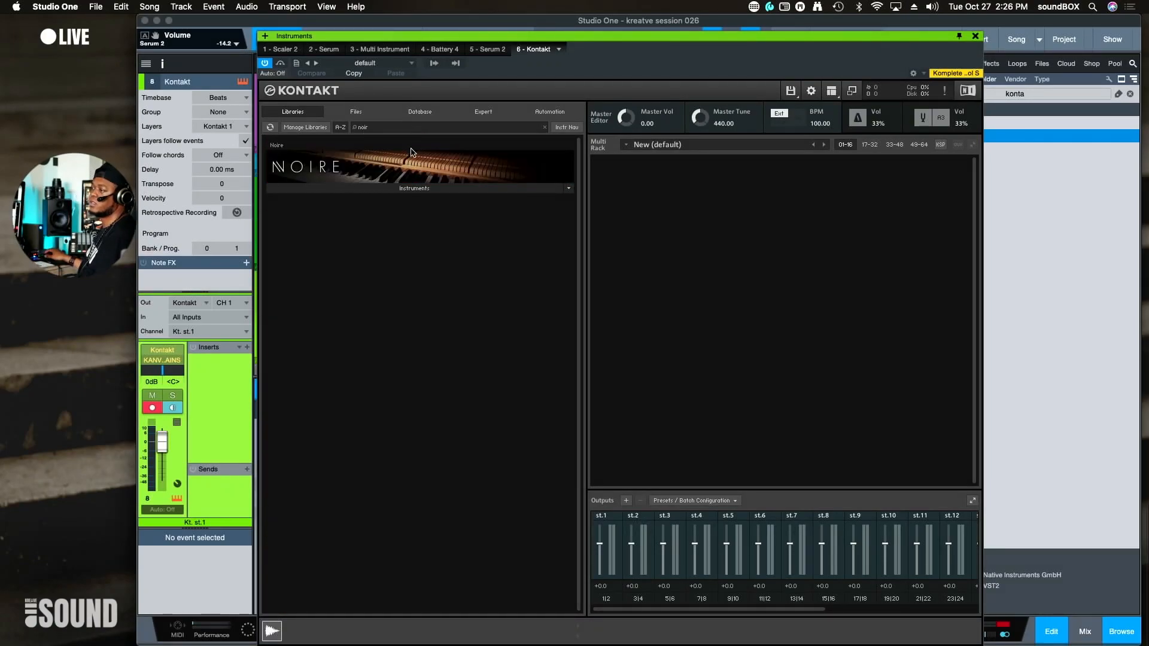
left_click(396, 187)
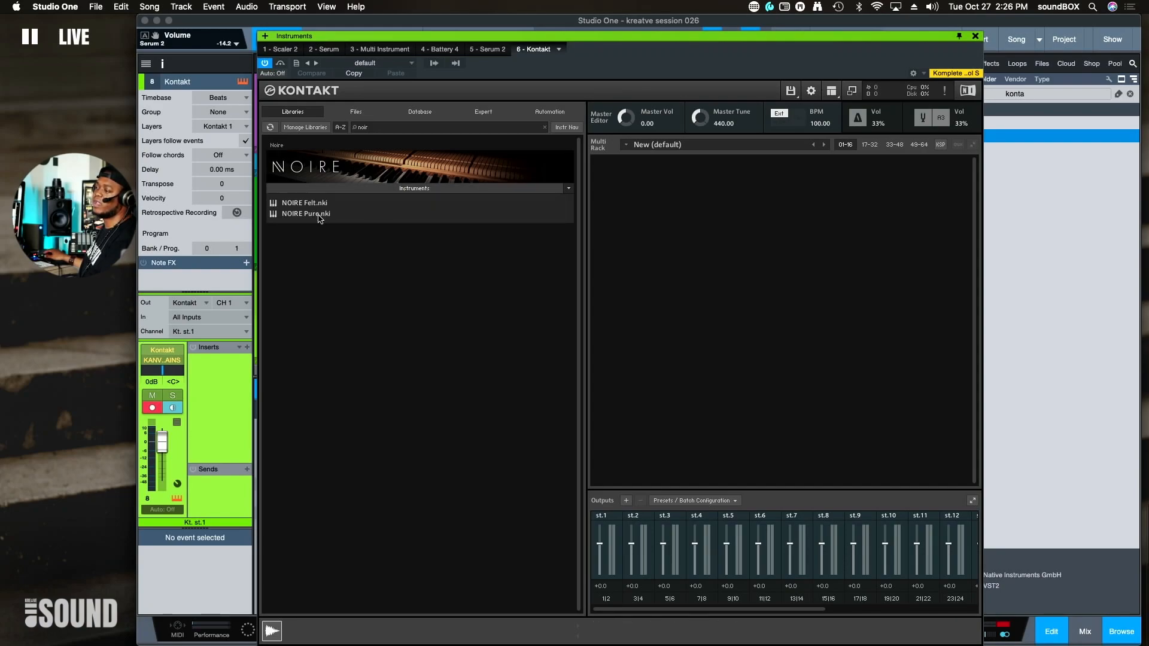
left_click(320, 203)
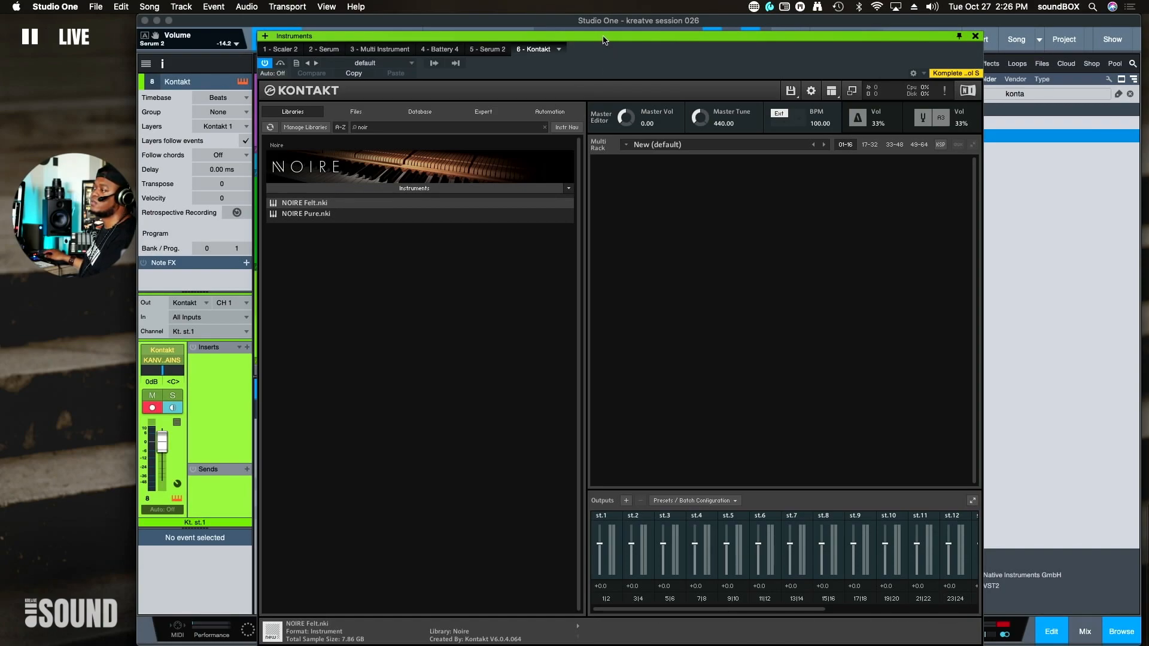
- Set the Kontakt track's MIDI input to Scaler 2, moving the plug-in window aside to reach the track and back again
left_click_drag(609, 40, 809, 143)
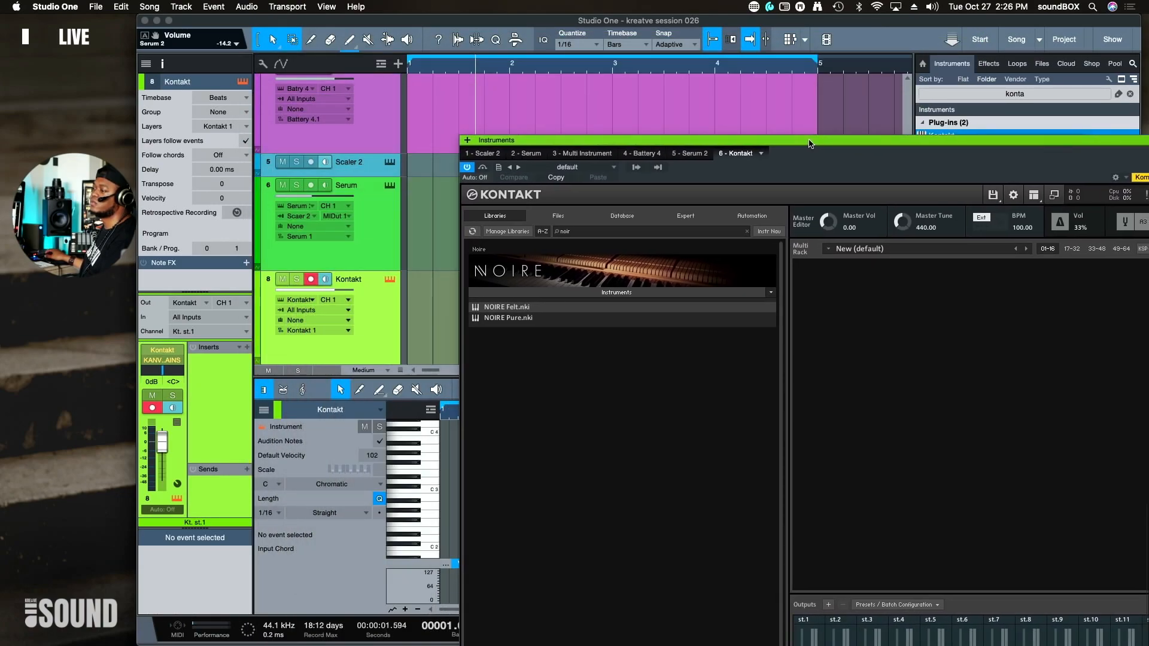
left_click(330, 311)
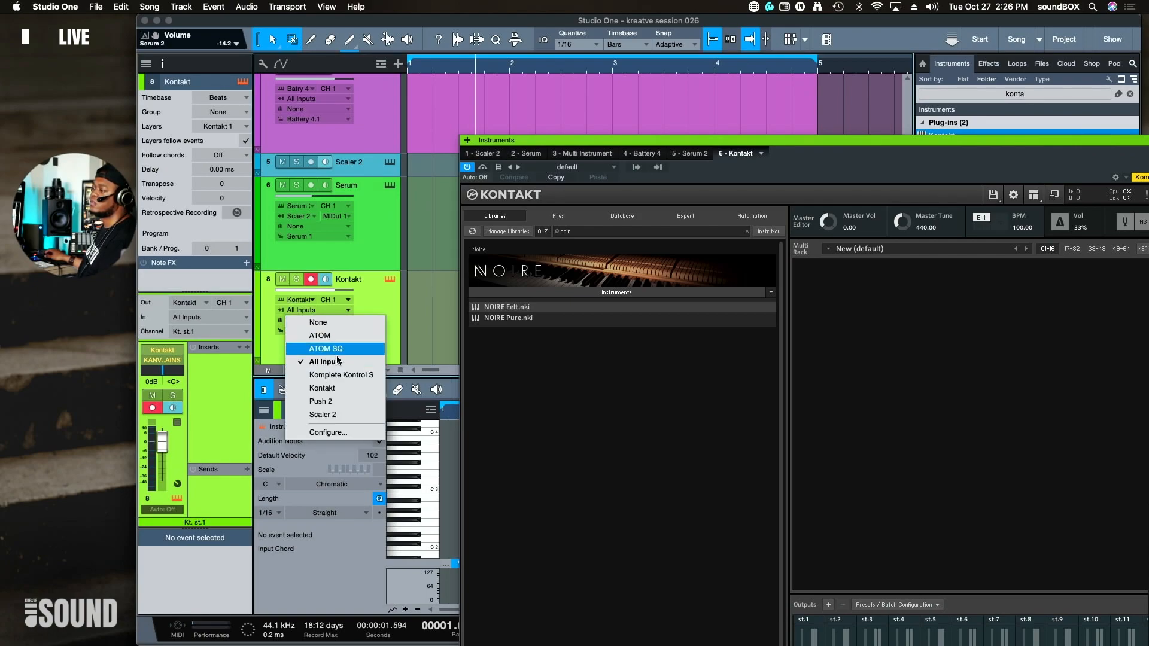
left_click(351, 414)
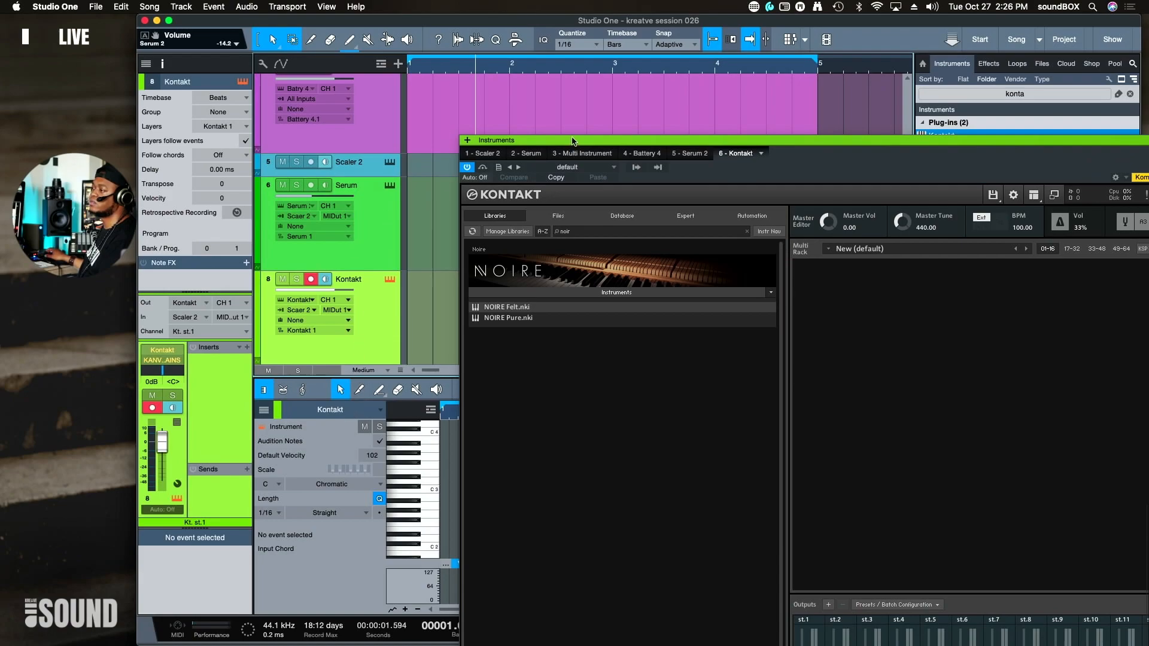
left_click_drag(572, 140, 507, 60)
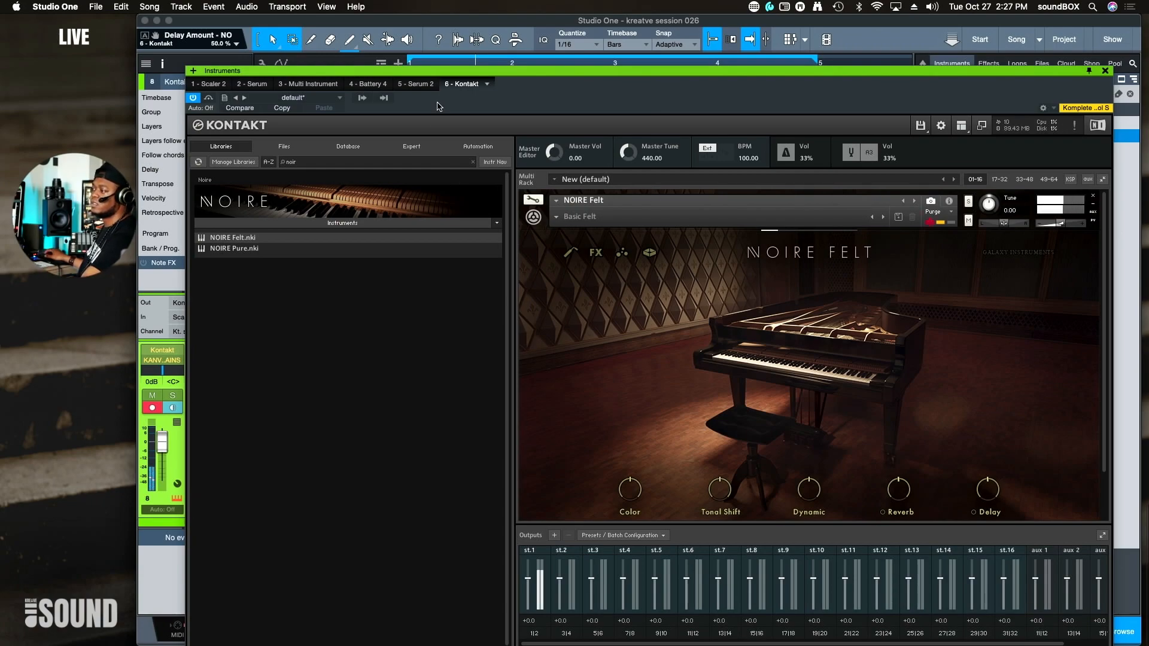
- Show the Scaler 2 instrument in the plug-in window and place the window over the arrangement so its whole interface is in view
left_click_drag(607, 76, 560, 386)
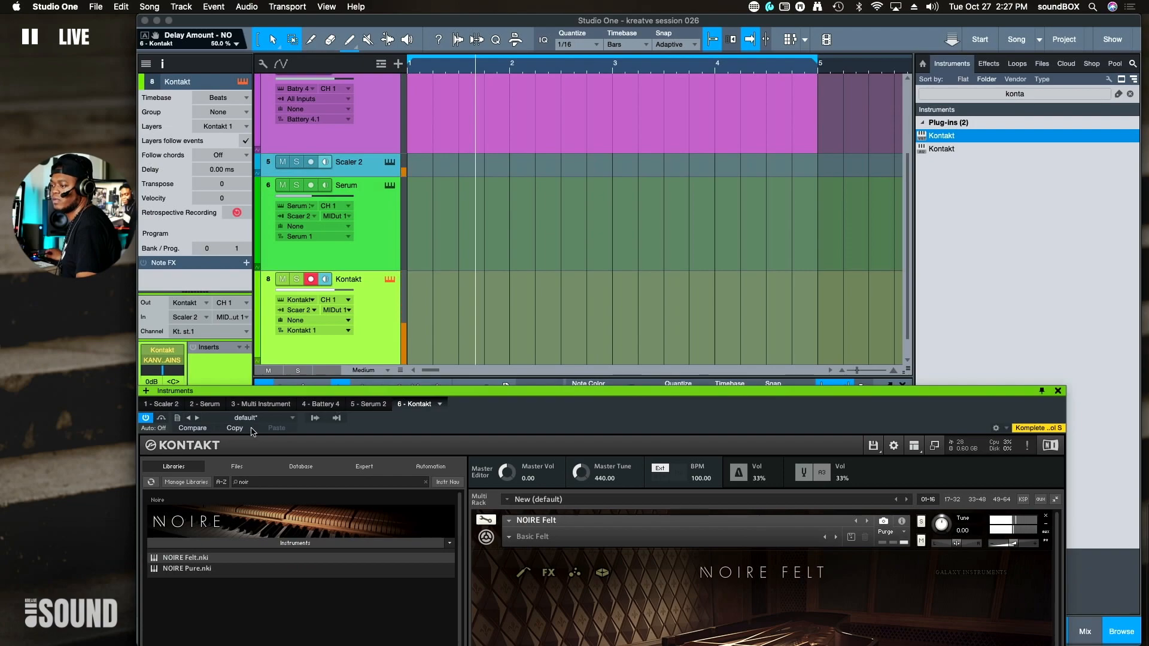
left_click(211, 405)
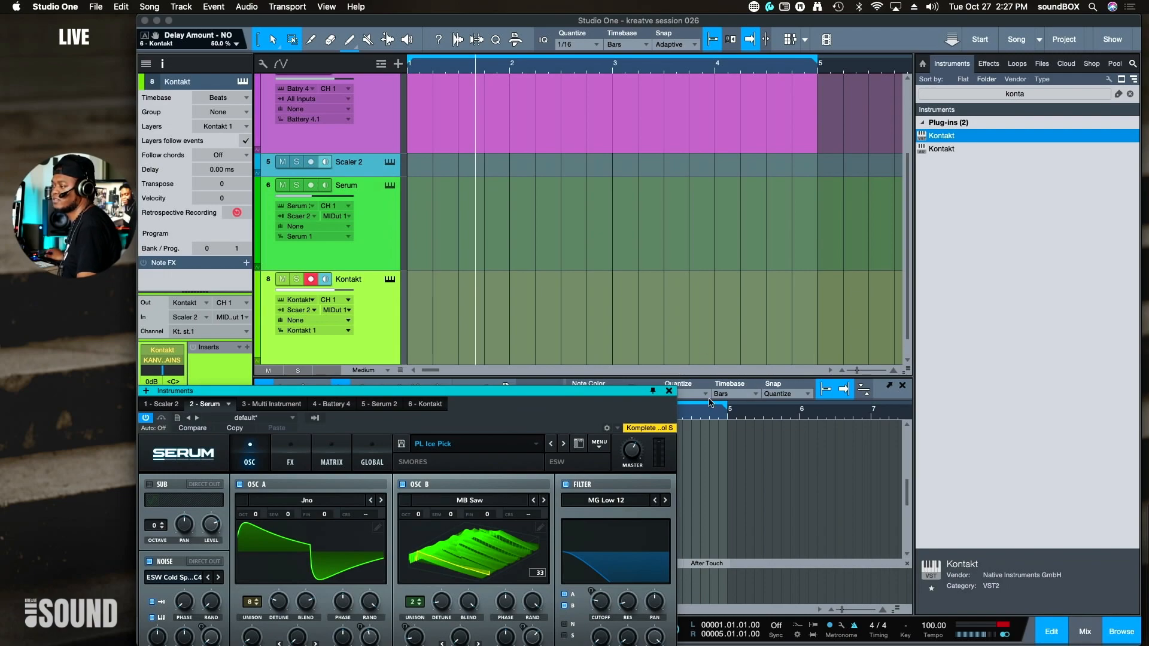
left_click(163, 405)
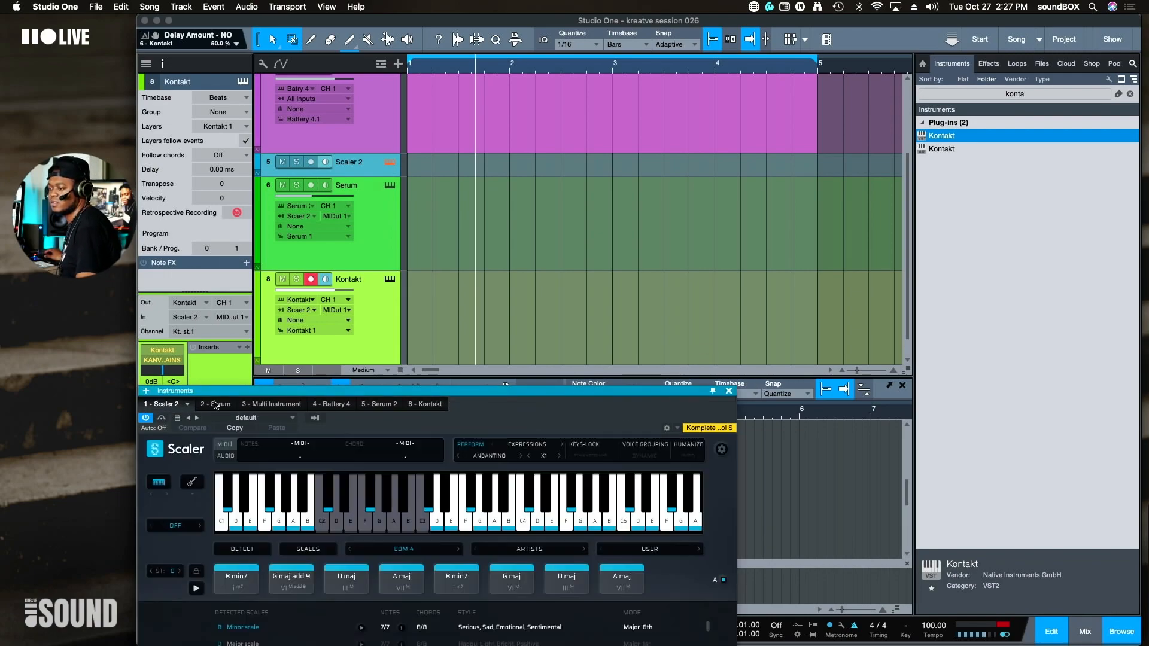
left_click_drag(246, 395, 462, 122)
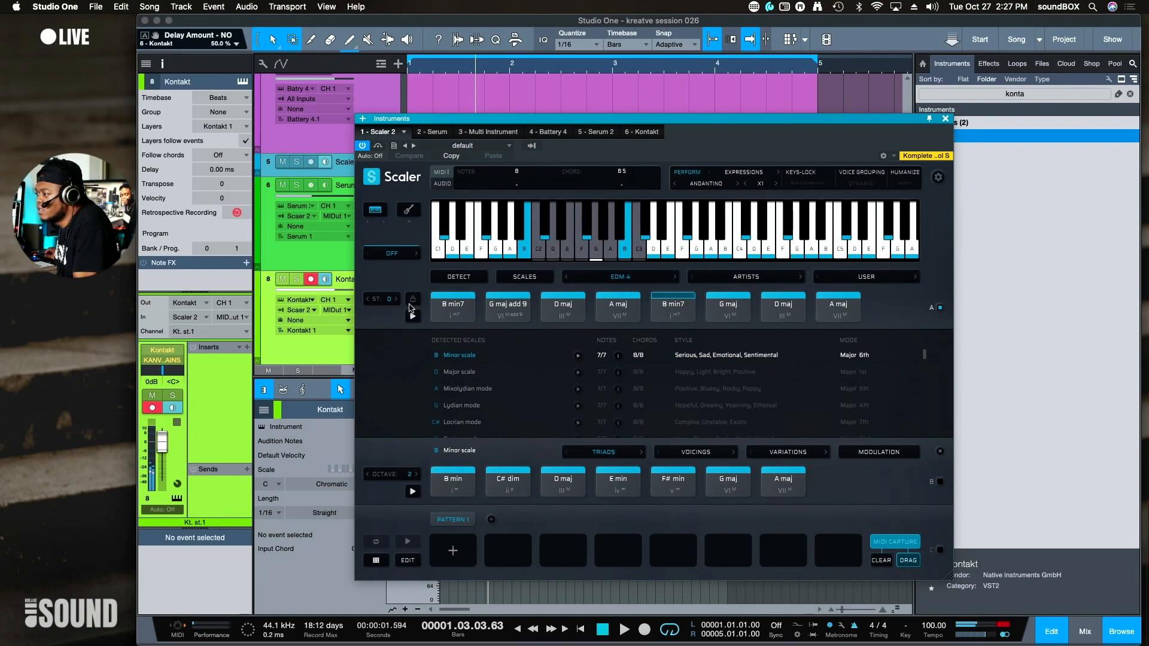
- Raise Scaler's semitone transposition to +12 while its chord progression plays
left_click(396, 299)
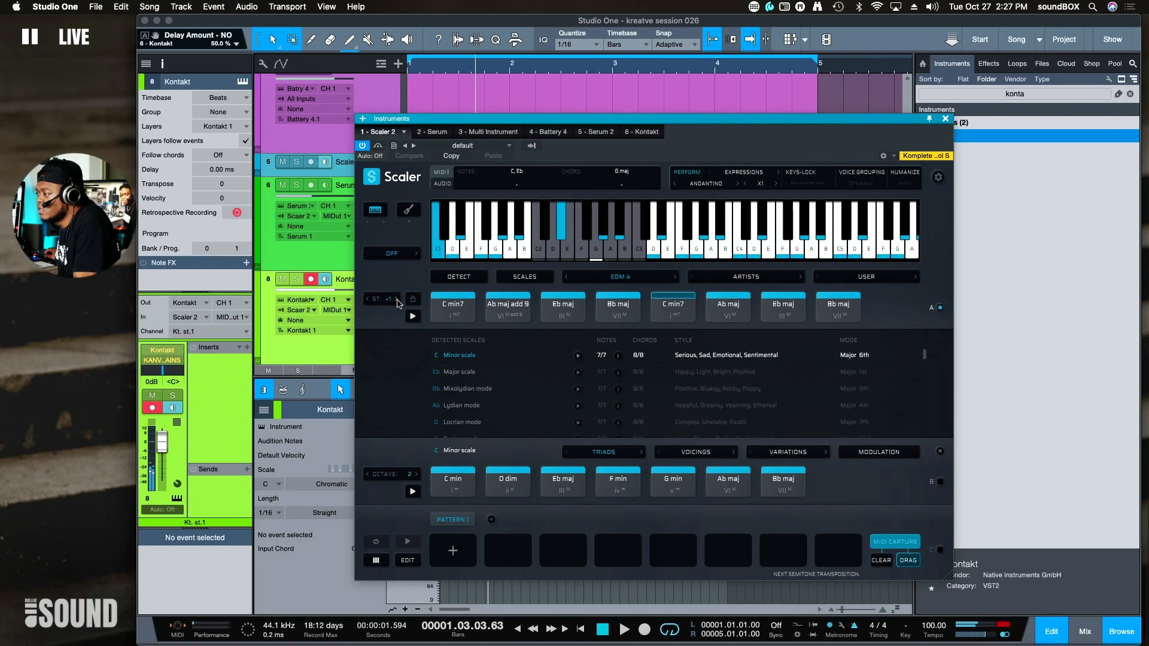
left_click(397, 300)
left_click(397, 300)
left_click(397, 300)
left_click(397, 300)
left_click(396, 300)
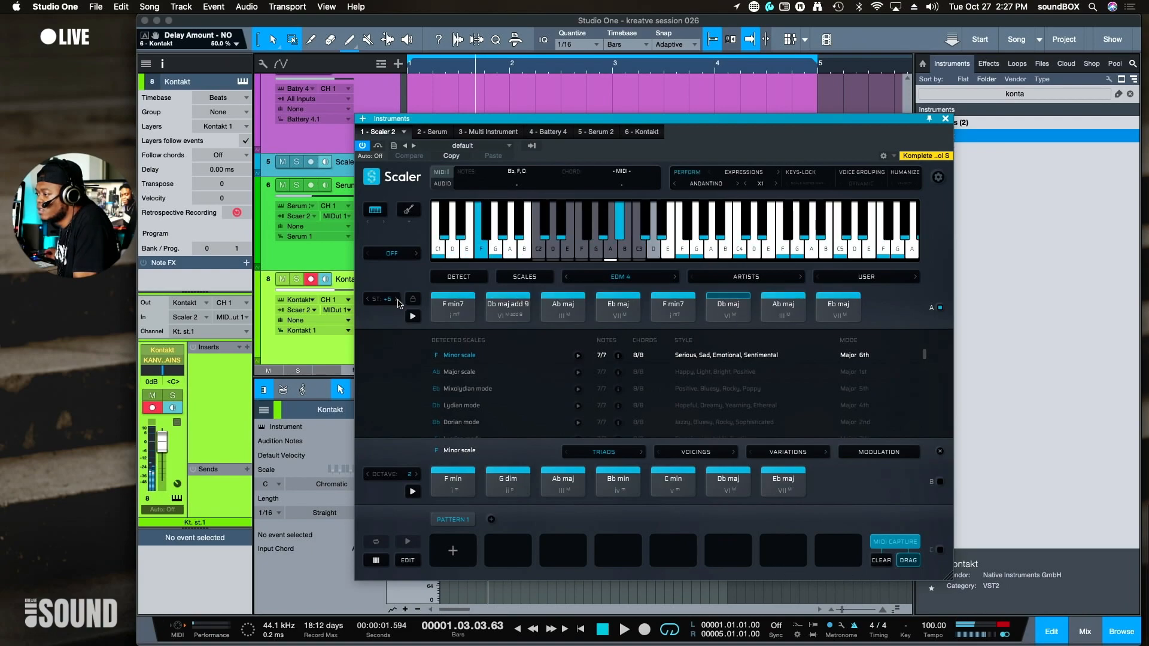
left_click(396, 299)
left_click(396, 299)
left_click(397, 300)
left_click(398, 300)
left_click(398, 300)
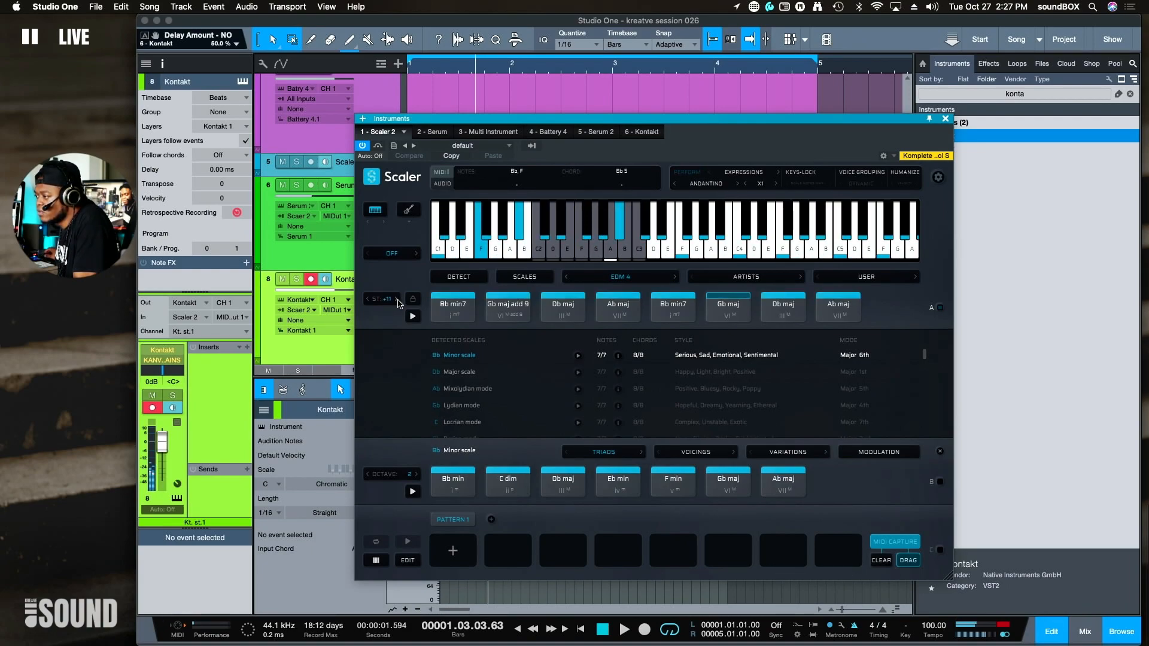
left_click(398, 300)
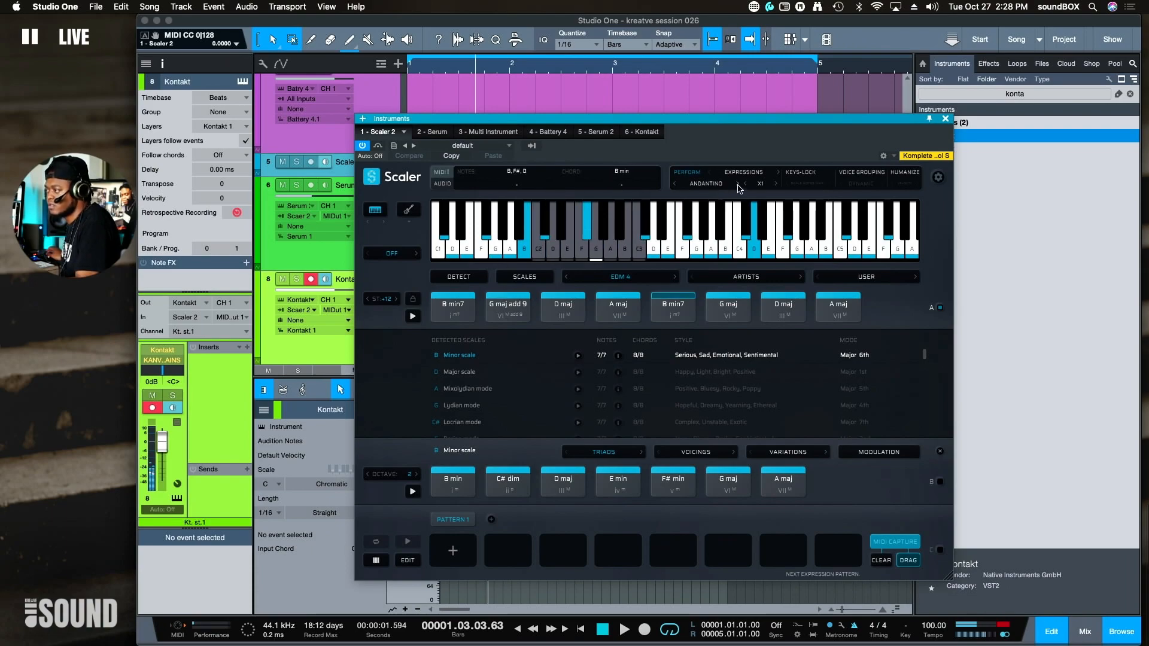
- Stop Scaler's chord playback and raise the semitone transposition to +24
left_click_drag(805, 123, 652, 198)
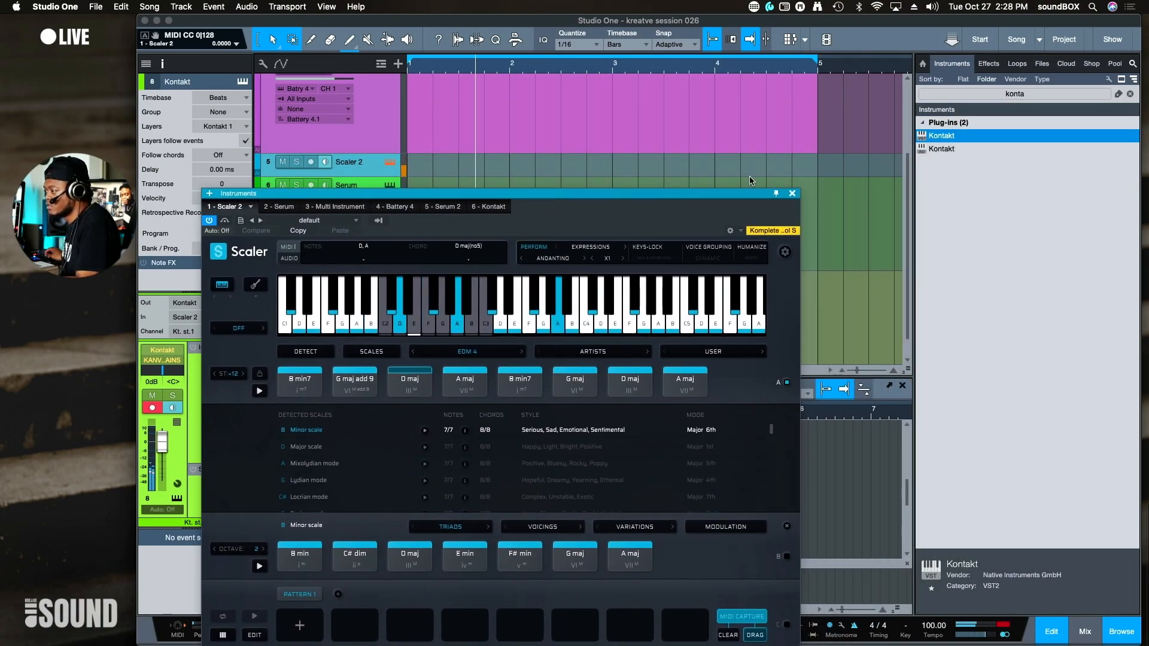
left_click(258, 389)
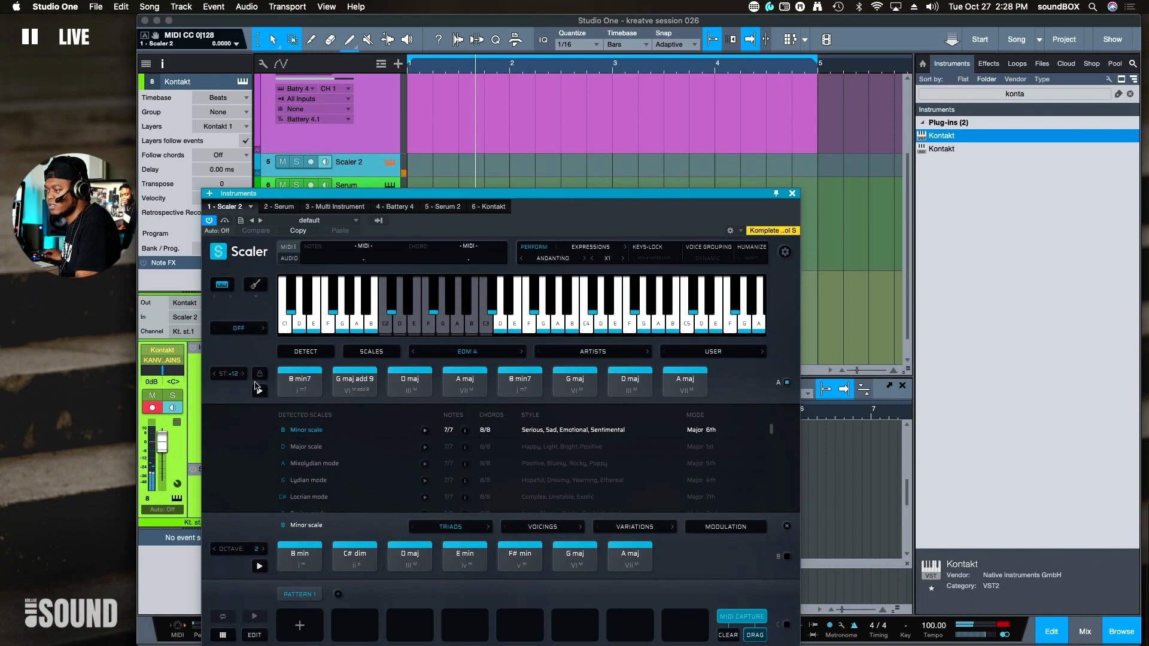
left_click(244, 374)
left_click(244, 374)
left_click(244, 374)
left_click(245, 374)
left_click(244, 374)
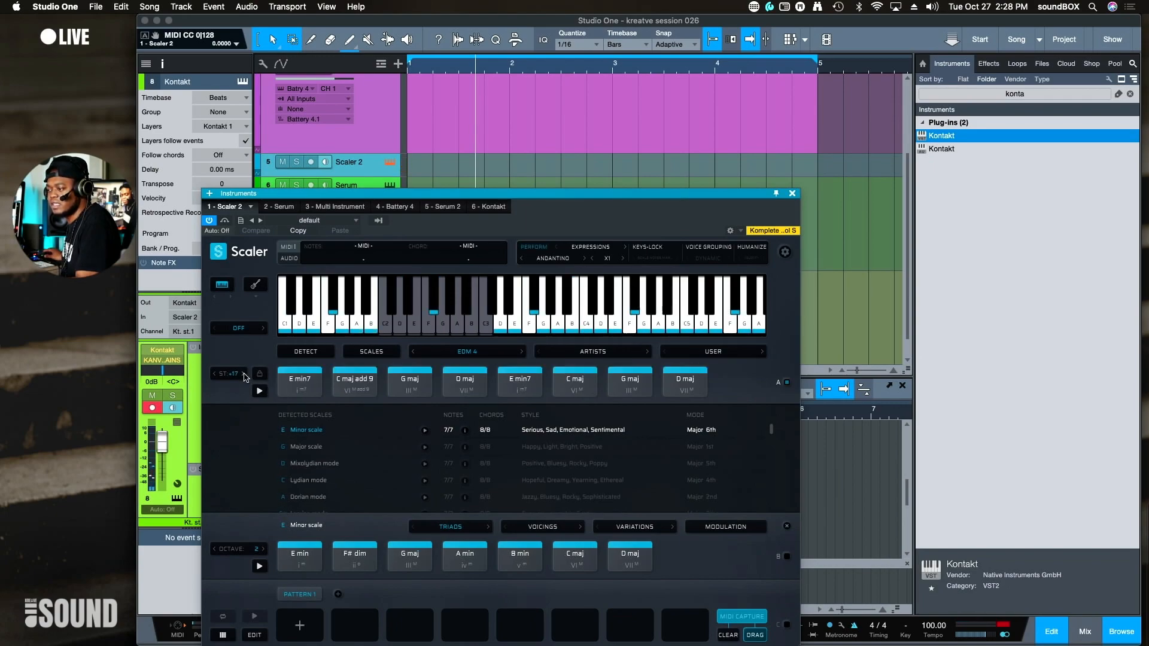
left_click(244, 374)
left_click(245, 374)
left_click(244, 374)
left_click(245, 374)
left_click(245, 374)
left_click(244, 374)
left_click(245, 374)
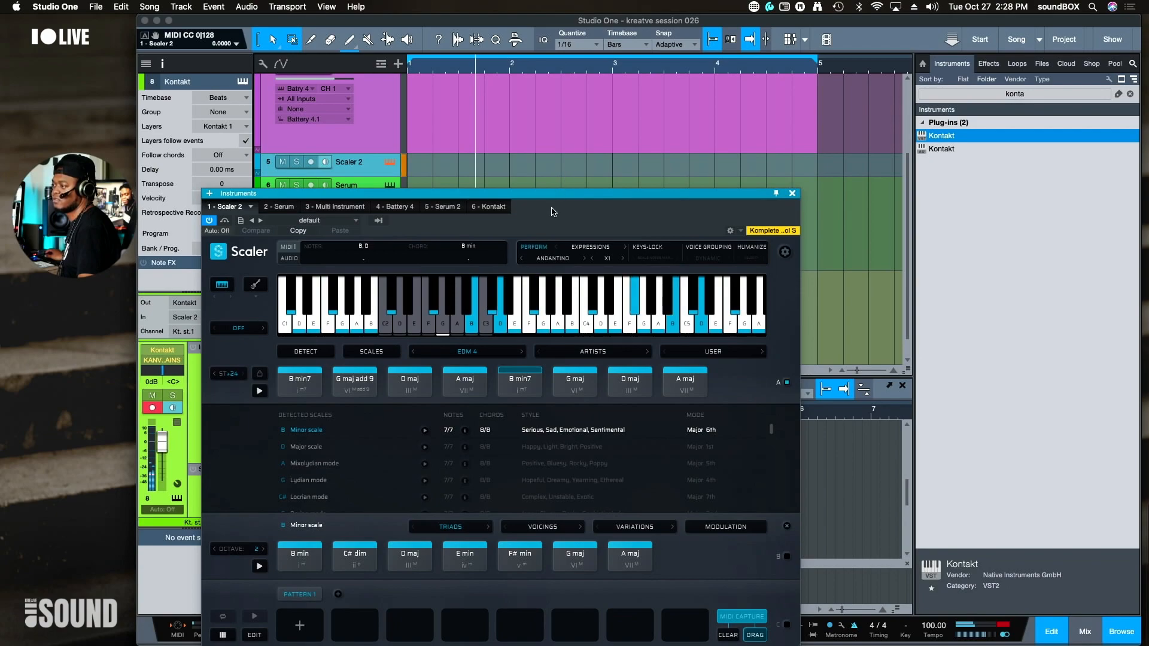
- Move the Scaler window below the track list and solo the Kontakt and Scaler 2 tracks, leaving Serum out
left_click_drag(551, 200, 636, 416)
left_click(296, 279)
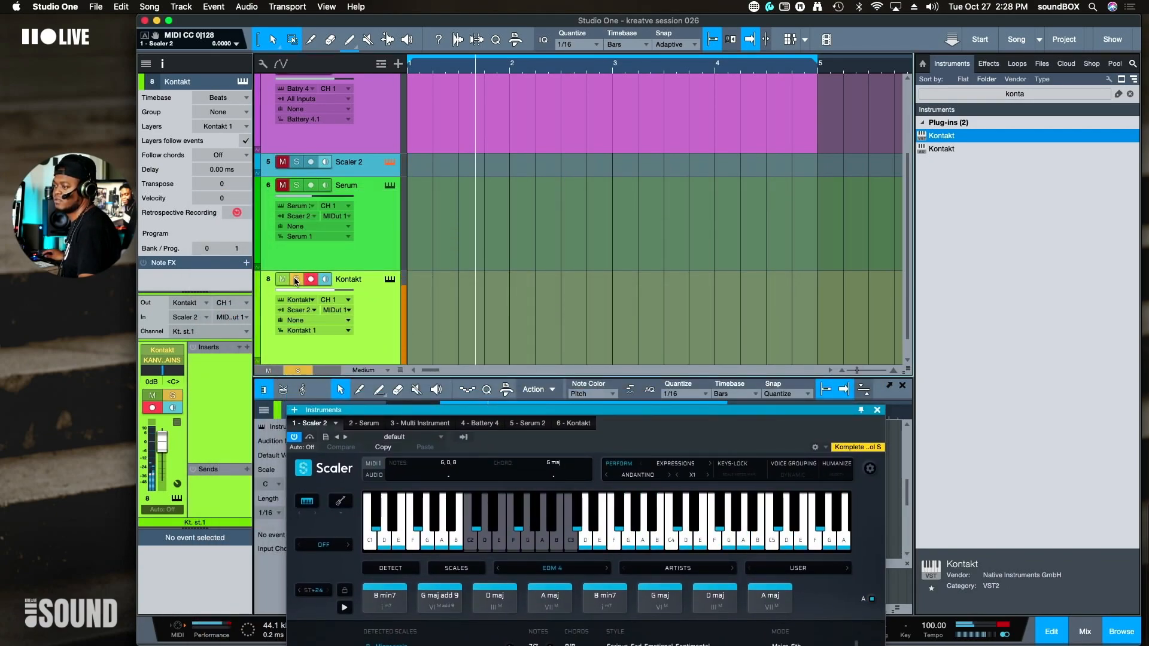
left_click(296, 187)
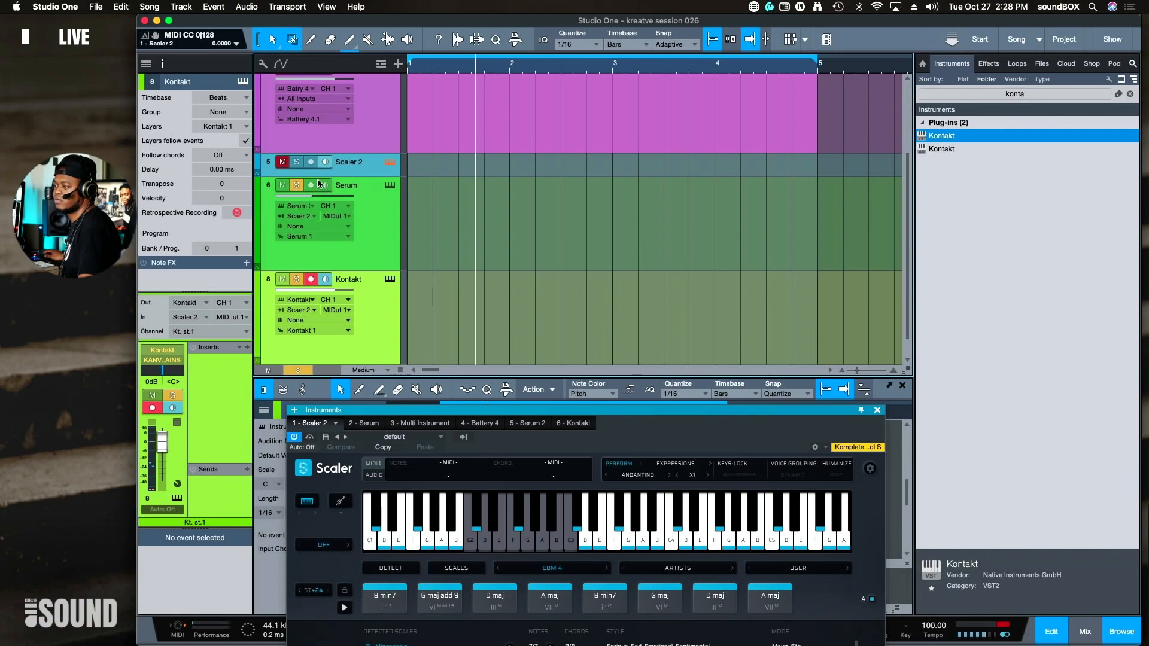
left_click(298, 163)
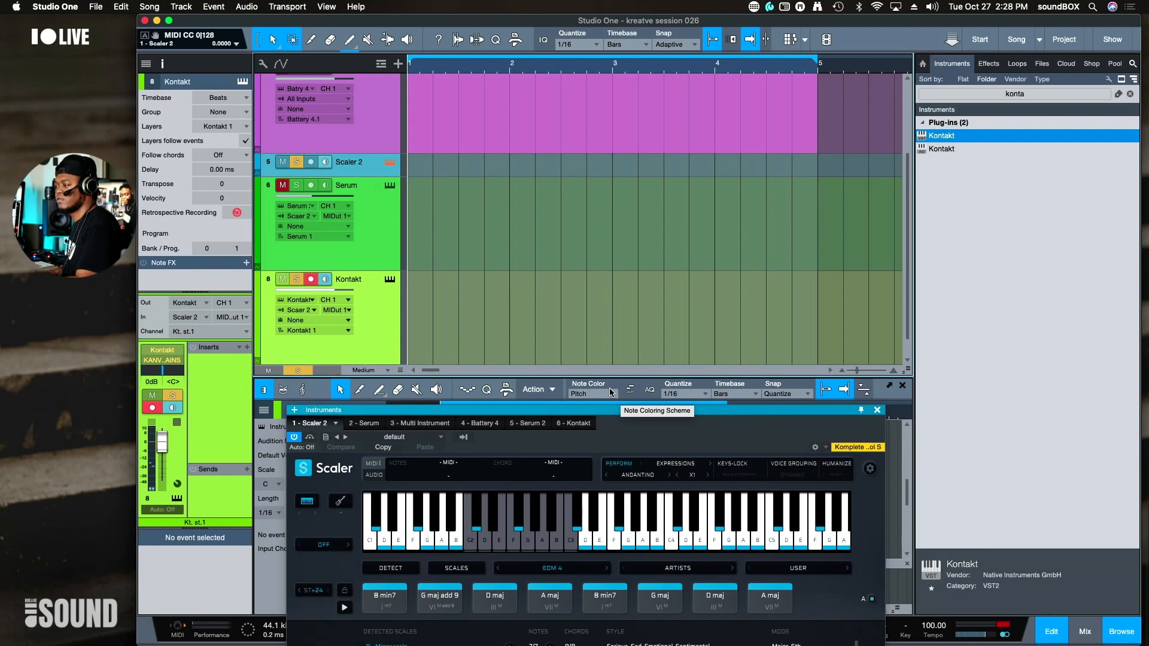
- Record a short take of Scaler's progression on the Kontakt track, stop the recording and undo the take
key("KP_Multiply")
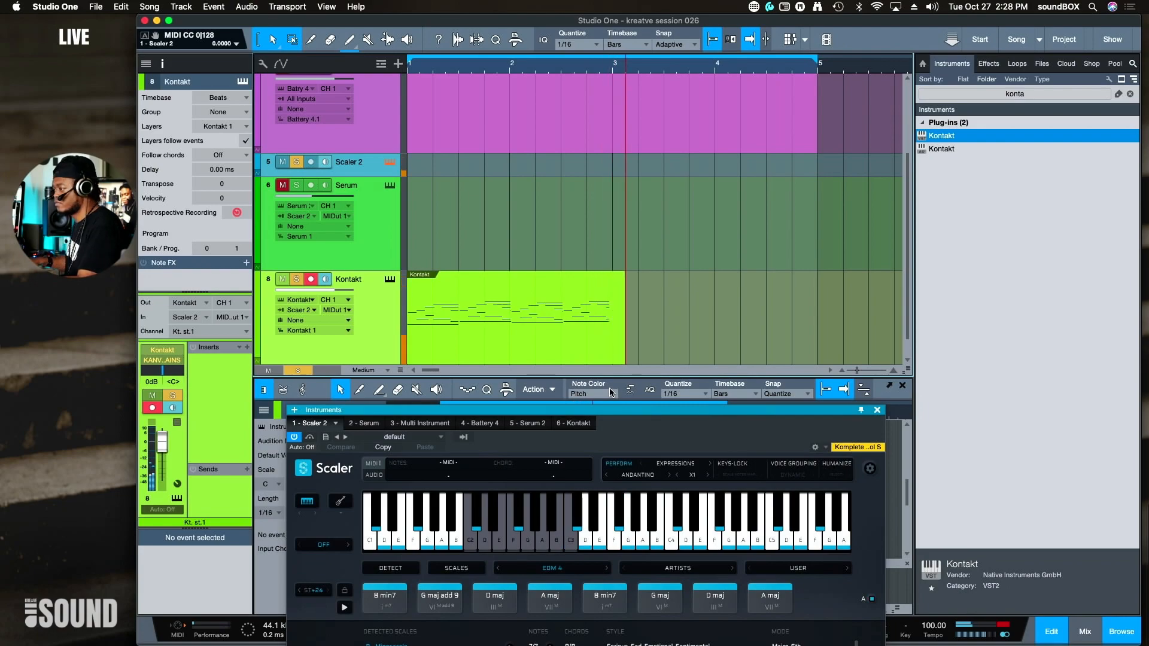
key("space")
key("super+z")
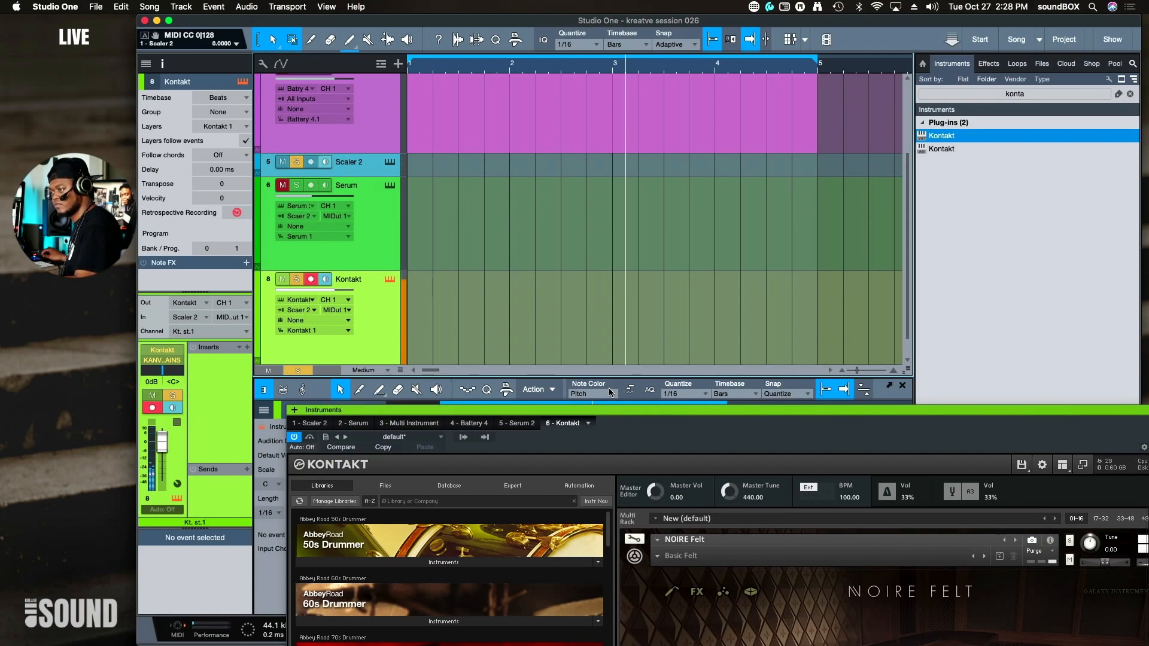
- Retrieve the retrospective recording onto the Kontakt track, move the clip's start to bar 1 and start playback
left_click(237, 214)
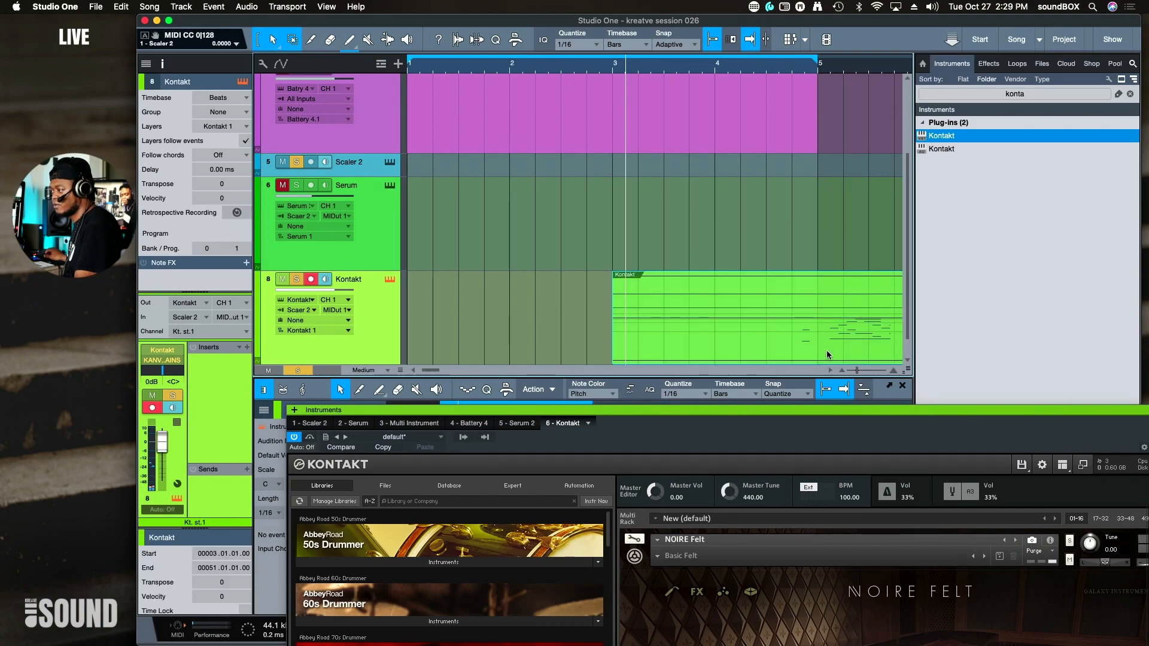
left_click_drag(827, 350, 607, 332)
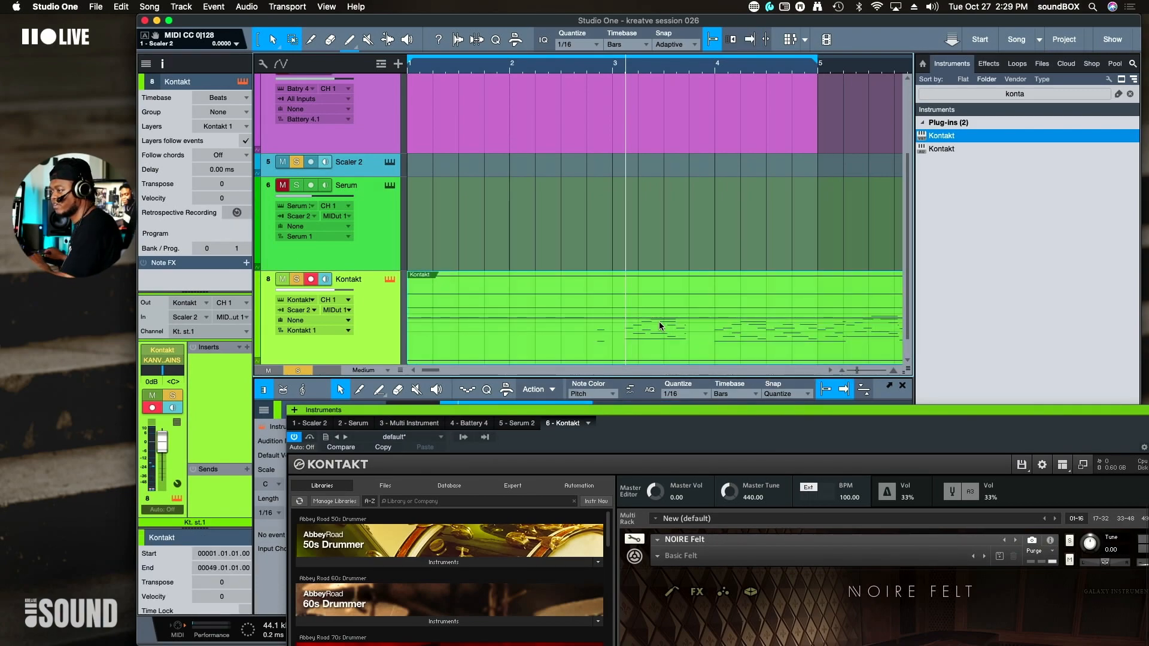
key("space")
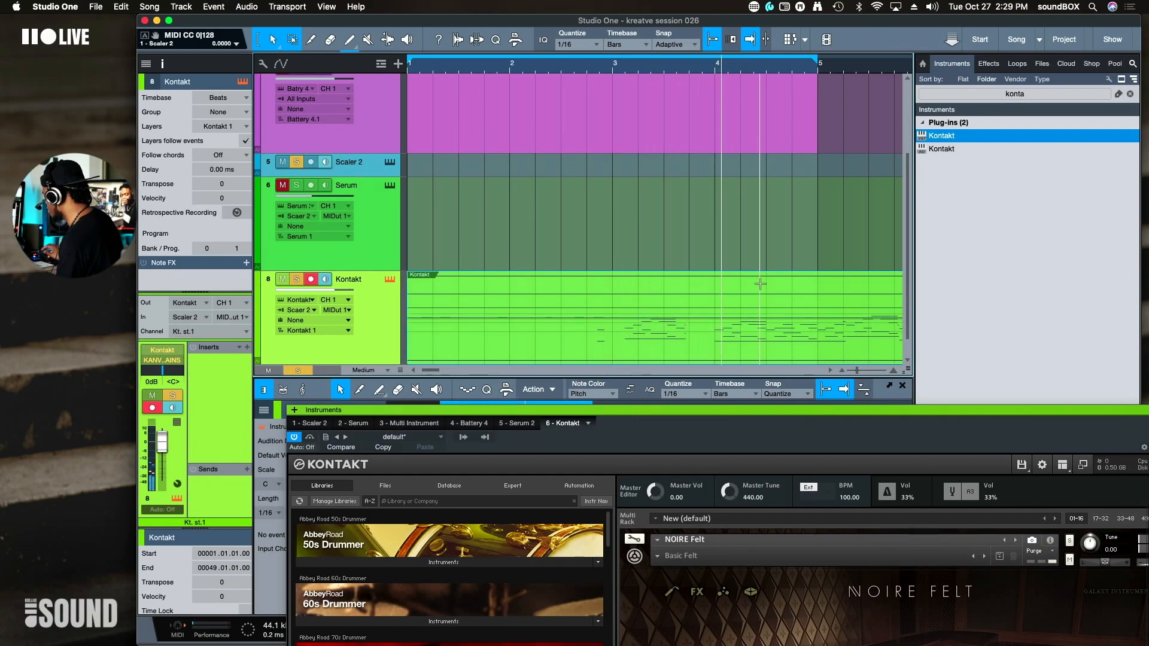
- Split the Kontakt clip at bar 41 and delete the part before it, keeping only the last eight bars
key("w")
key("w")
key("w")
key("w")
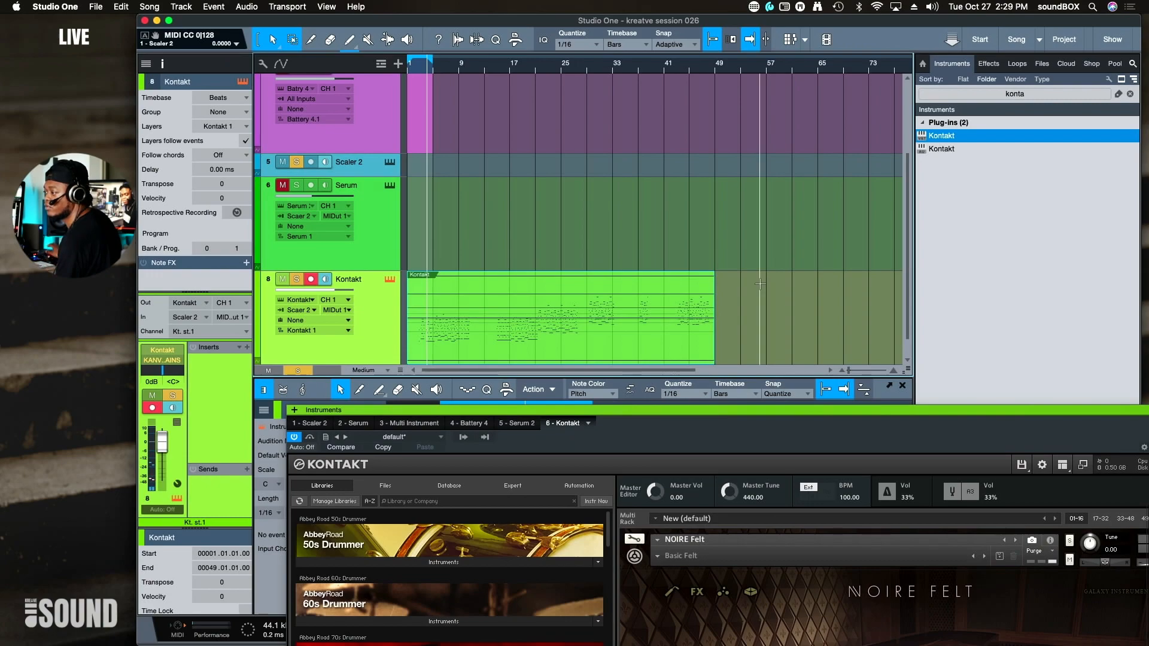
left_click(664, 291, "alt")
left_click(647, 331)
key("Delete")
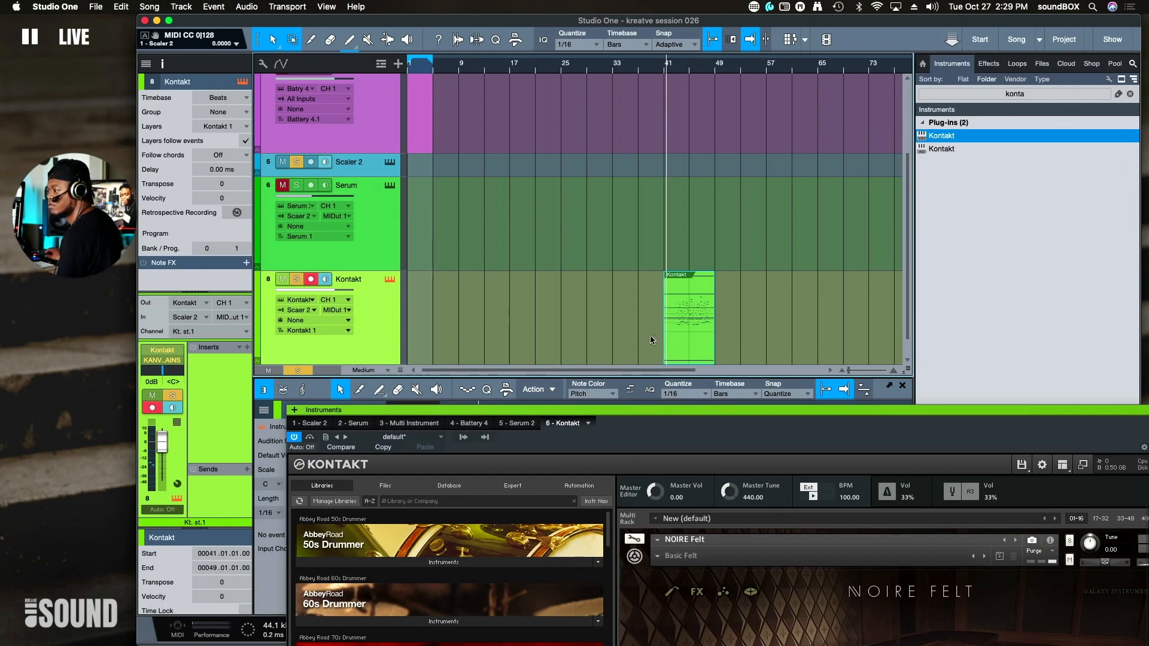
key("e")
key("e")
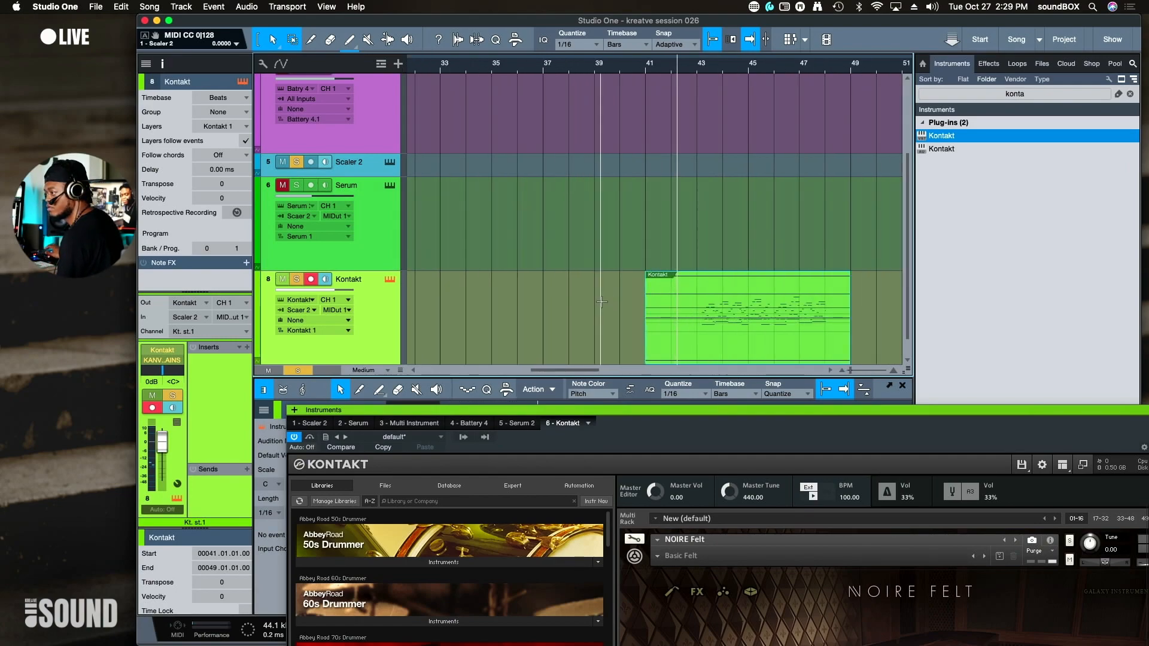
scroll(602, 302, "right", 5)
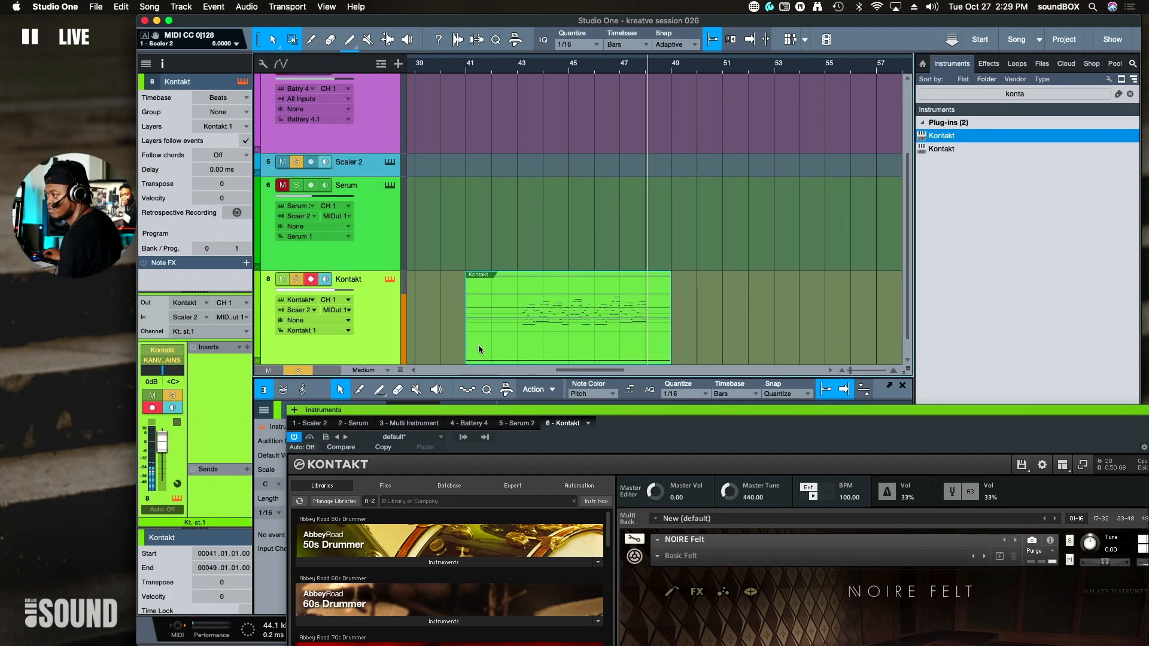
- Delete the remaining Kontakt clip at bars 41 to 49 and go back to the start of the song
key("f")
left_click(601, 323)
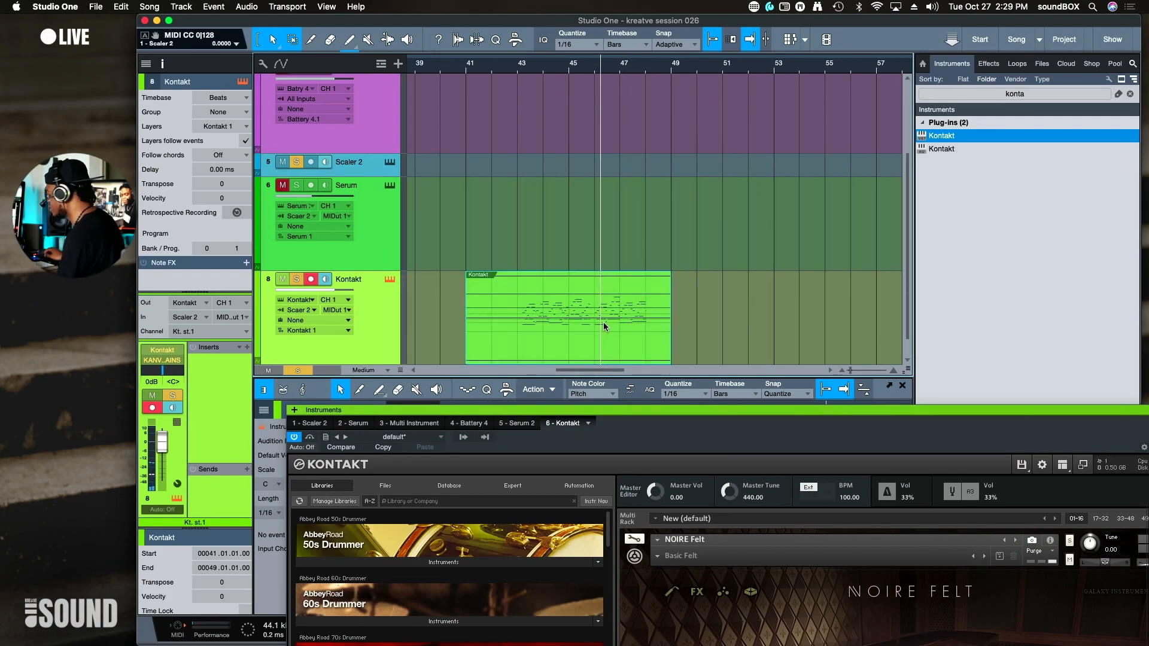
key("Delete")
scroll(621, 326, "left", 15)
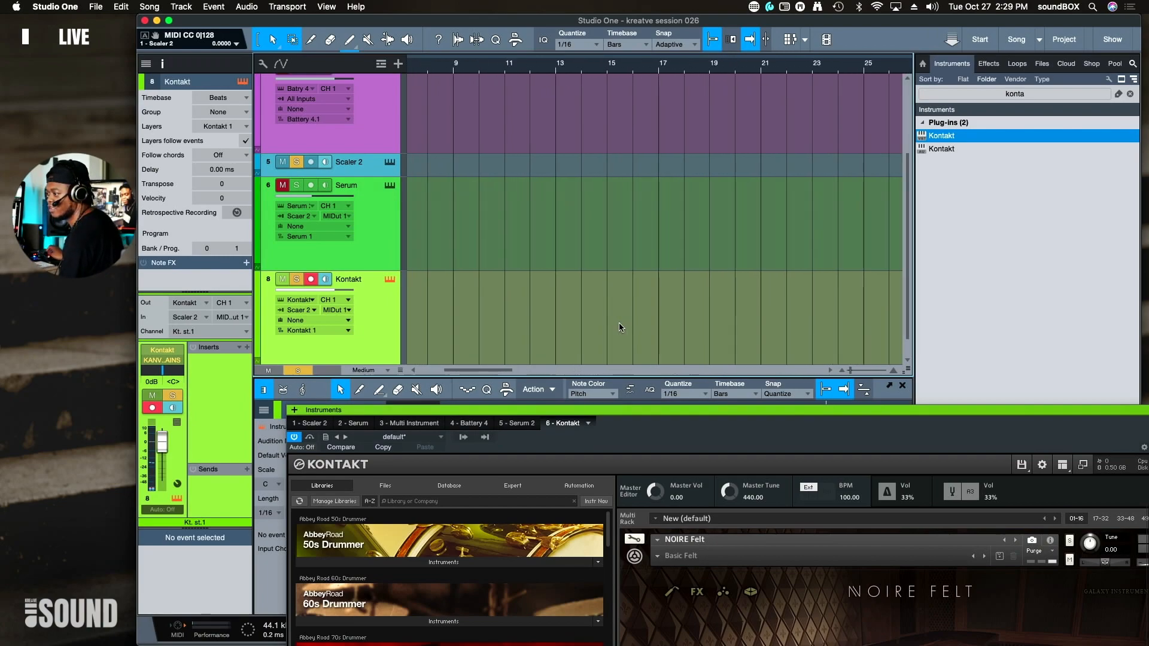
scroll(621, 327, "up", 3)
left_click(468, 211)
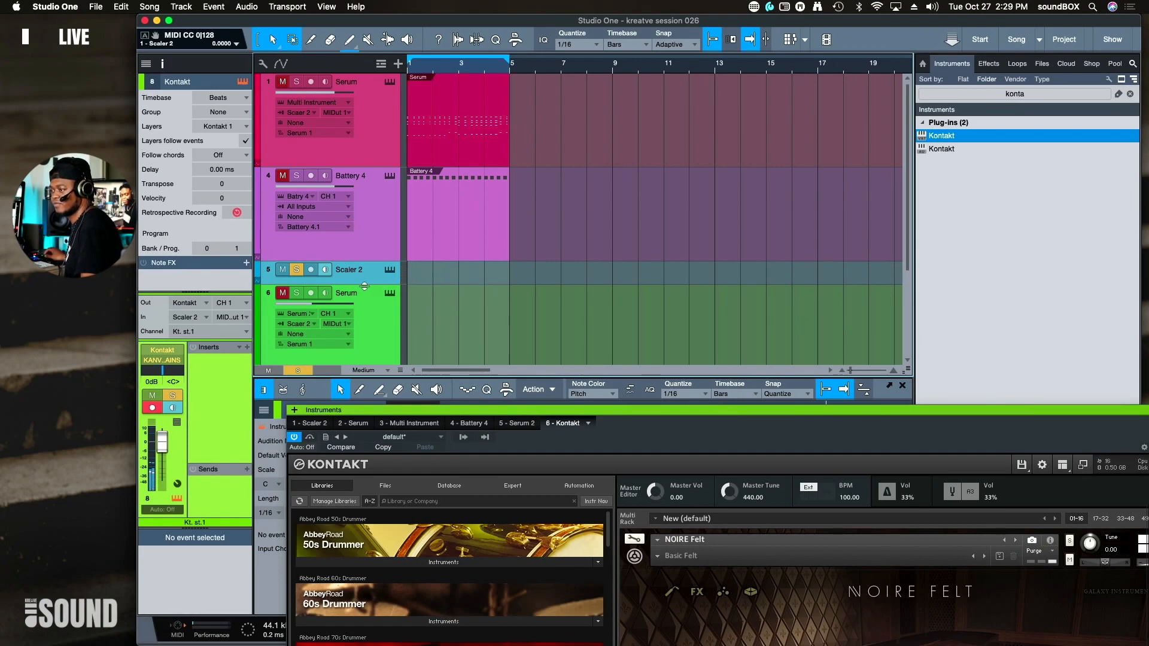
- Solo the Scaler 2 track and turn off its mute
scroll(325, 297, "down", 3)
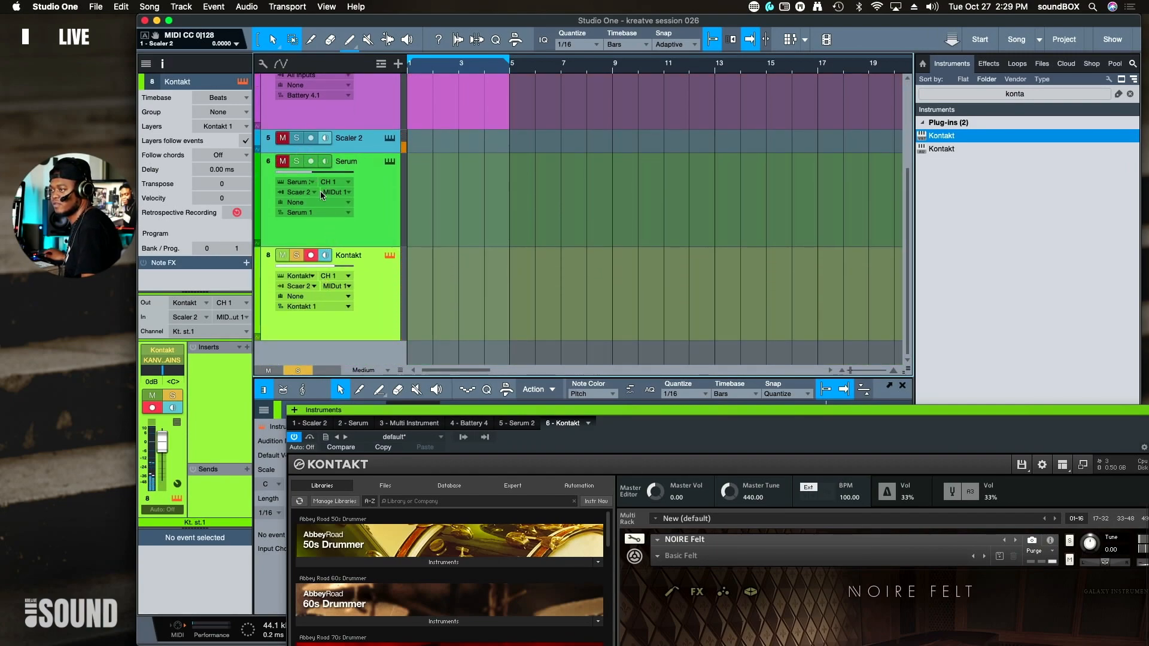
left_click(297, 138)
left_click(283, 138)
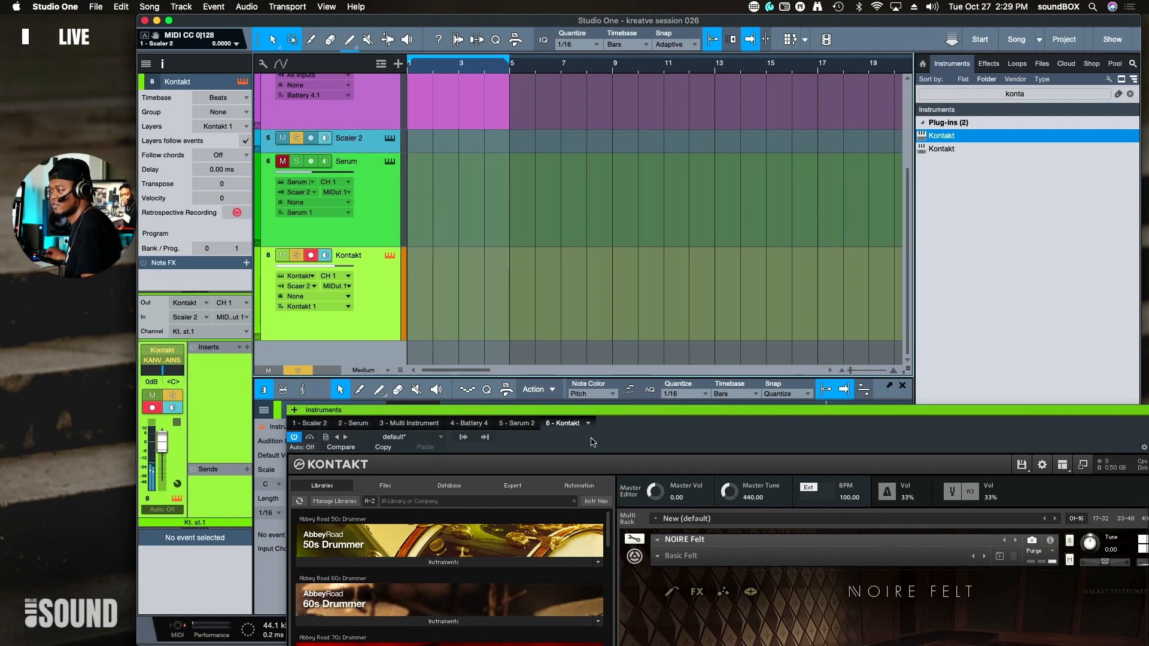
- Switch the instrument window to Scaler 2 and place it below the Kontakt track so the arrangement stays clear
left_click_drag(607, 417, 517, 348)
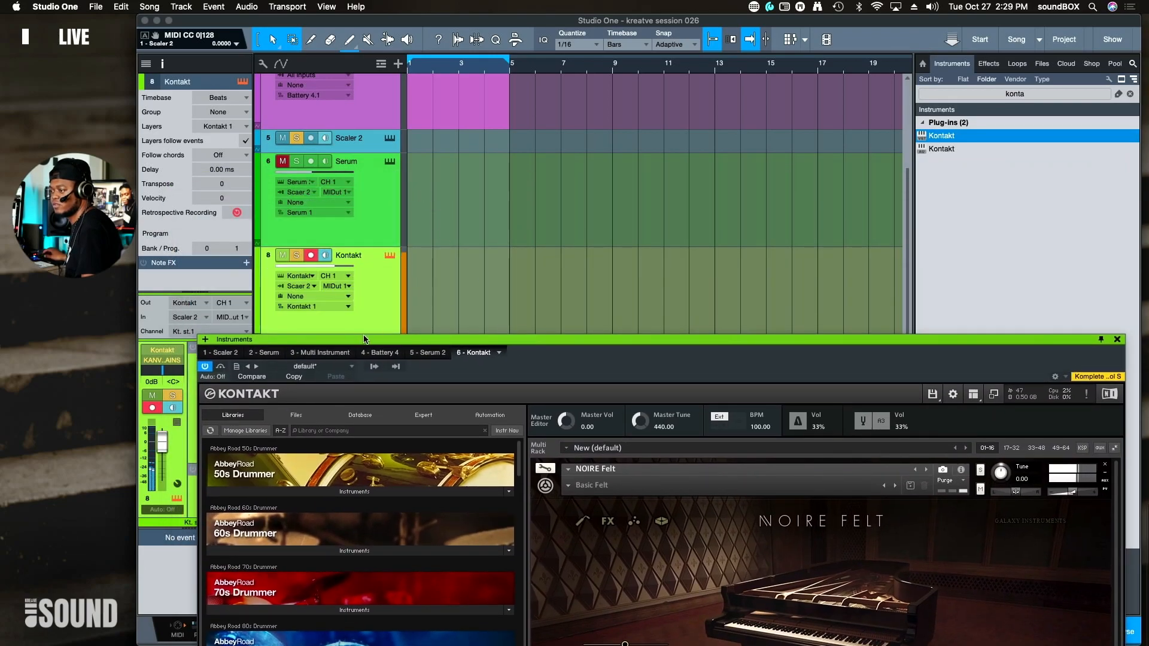
left_click(228, 353)
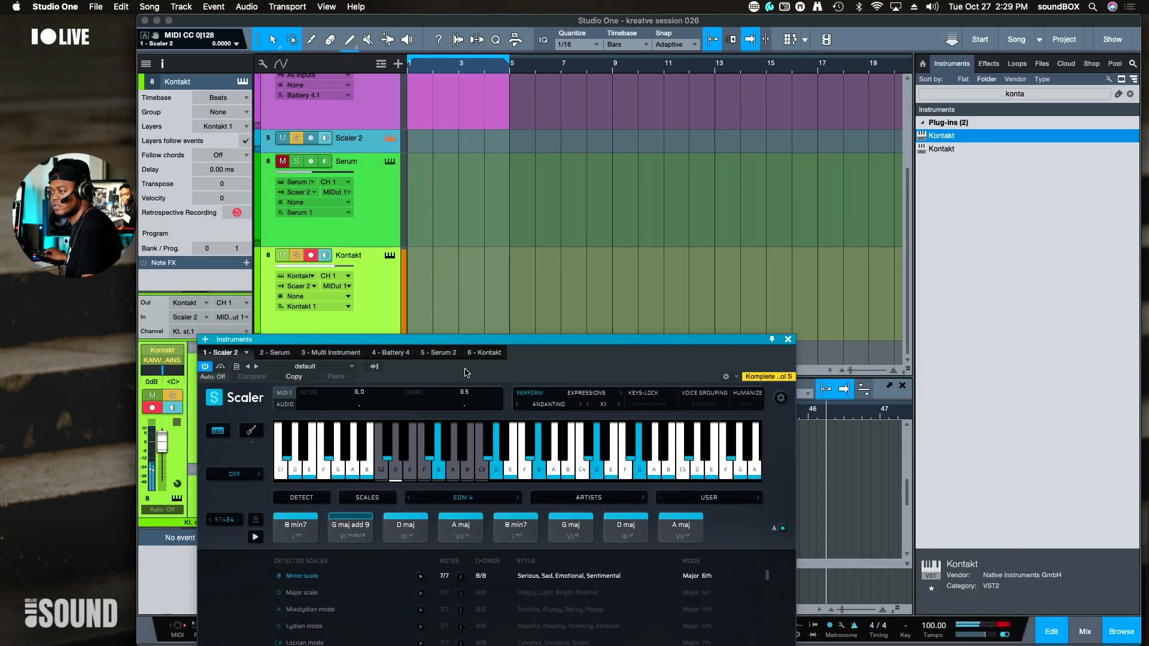
left_click_drag(468, 330, 590, 157)
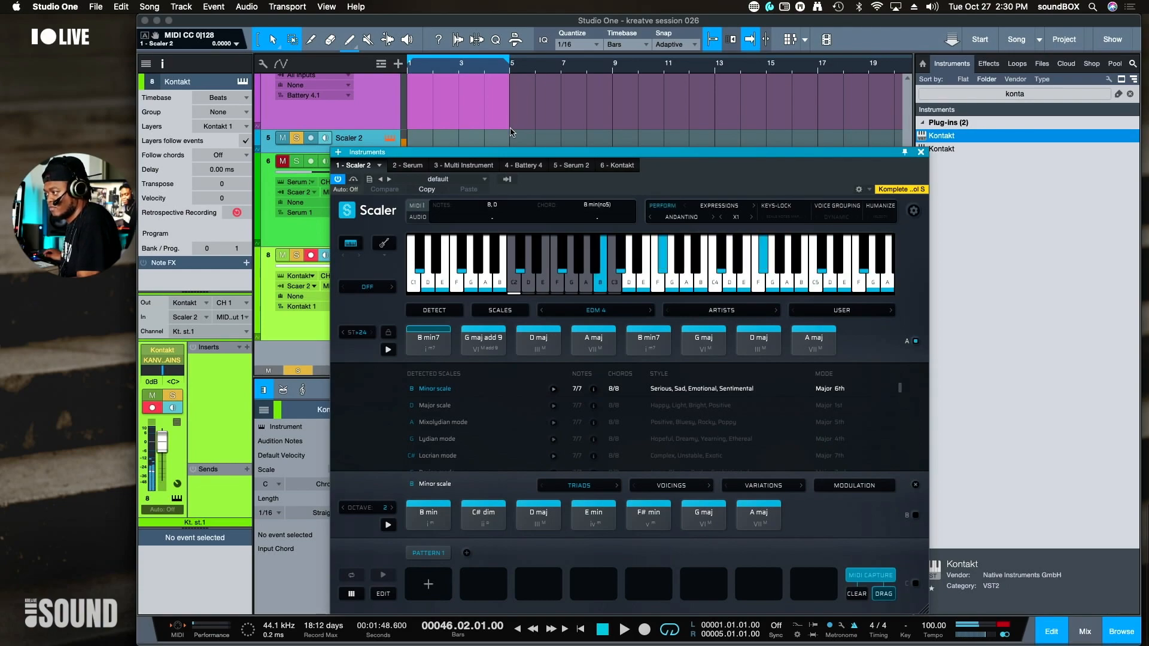
left_click_drag(535, 153, 633, 369)
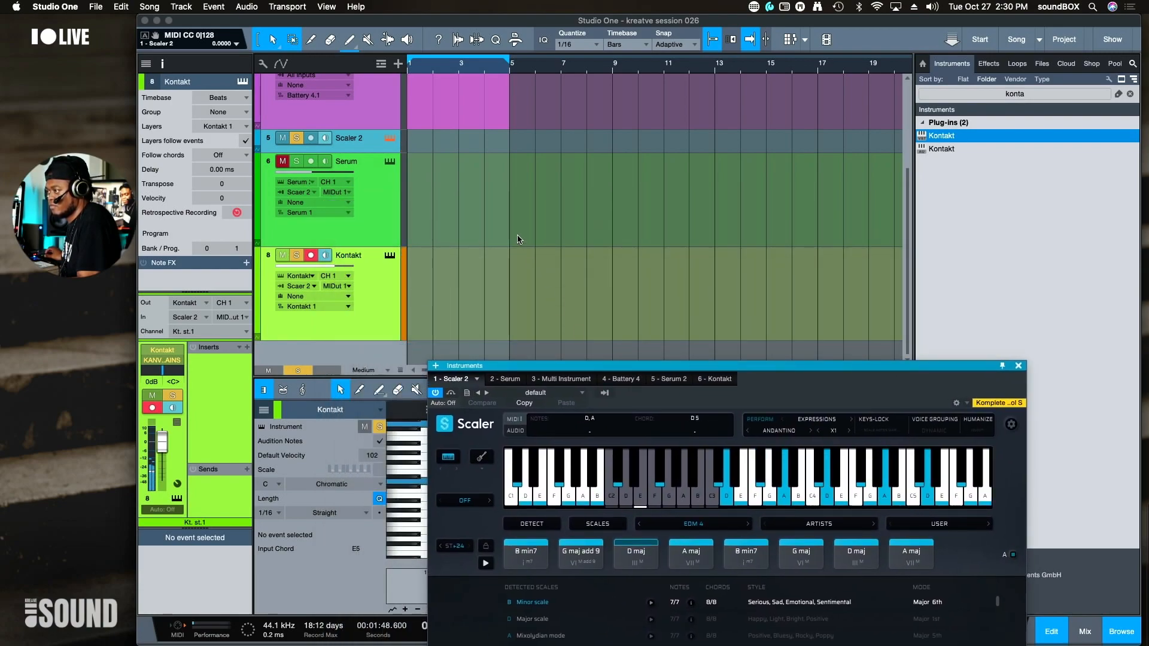
- Stop playback and record just over four bars of Scaler's progression on the Kontakt track from bar 1
key("space")
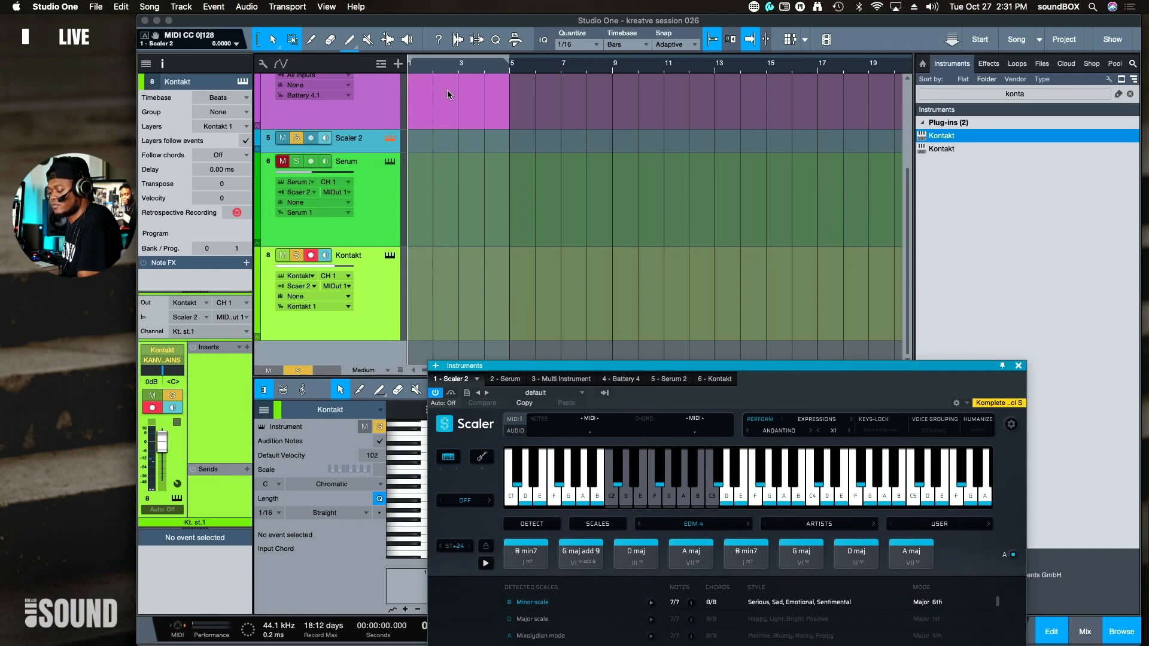
key("KP_Multiply")
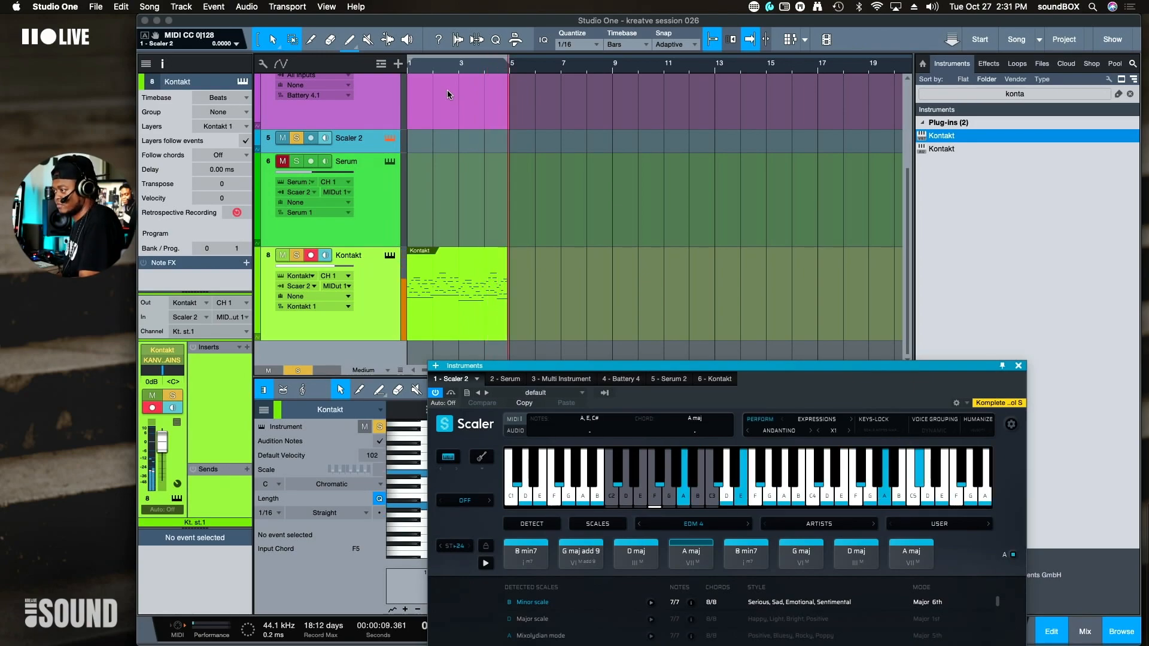
key("space")
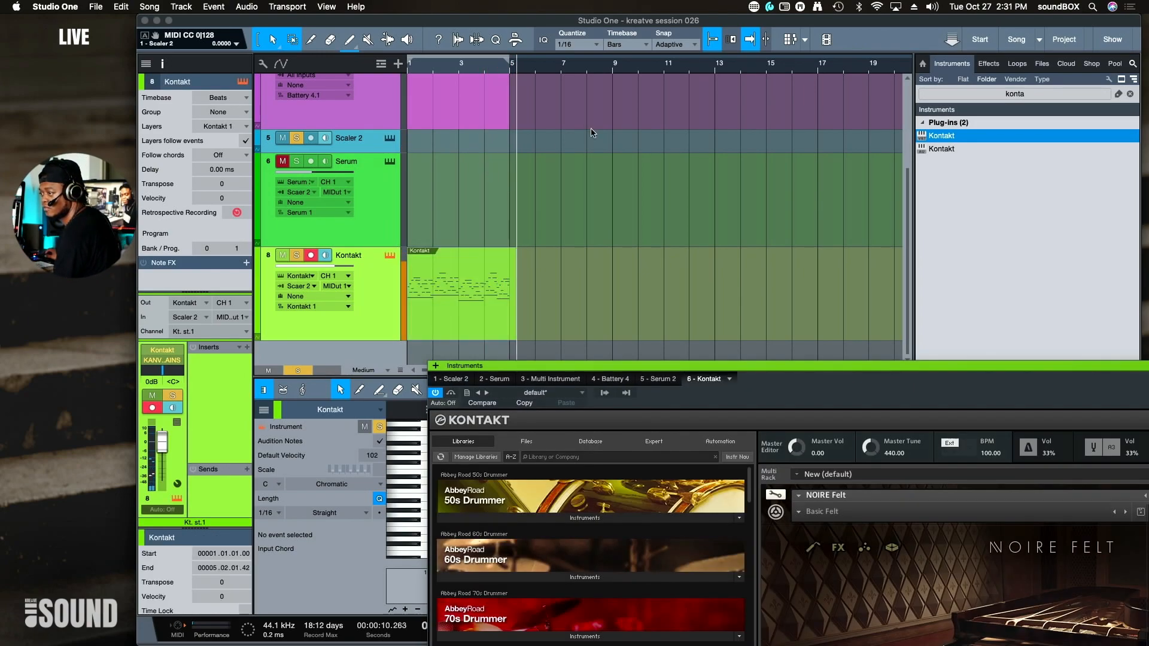
- Move the recorded Kontakt clip's start to bar 5 and set the loop range to bars 5 to 9
key("comma")
key("space")
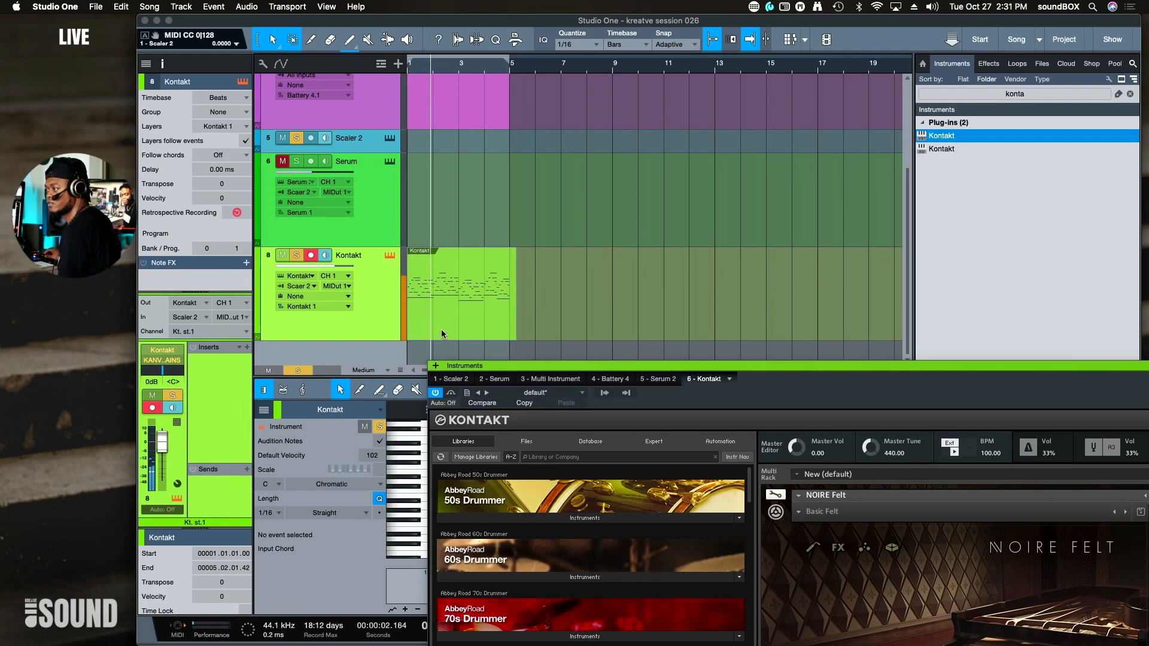
left_click_drag(437, 328, 541, 322)
key("Escape")
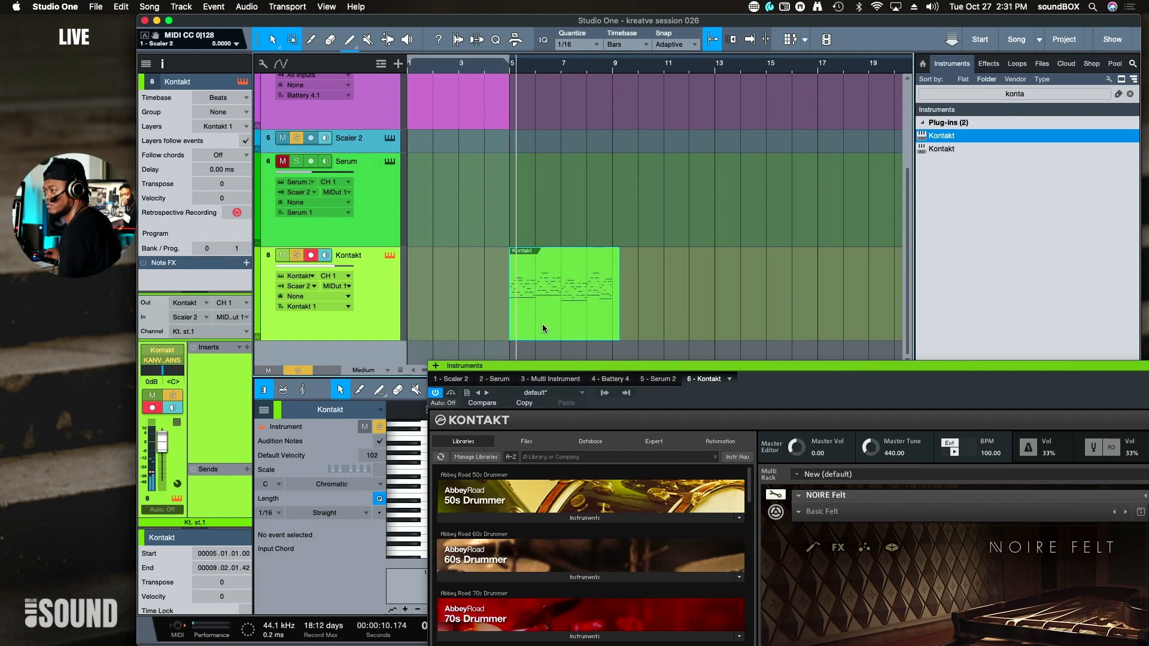
key("space")
left_click_drag(514, 55, 612, 57)
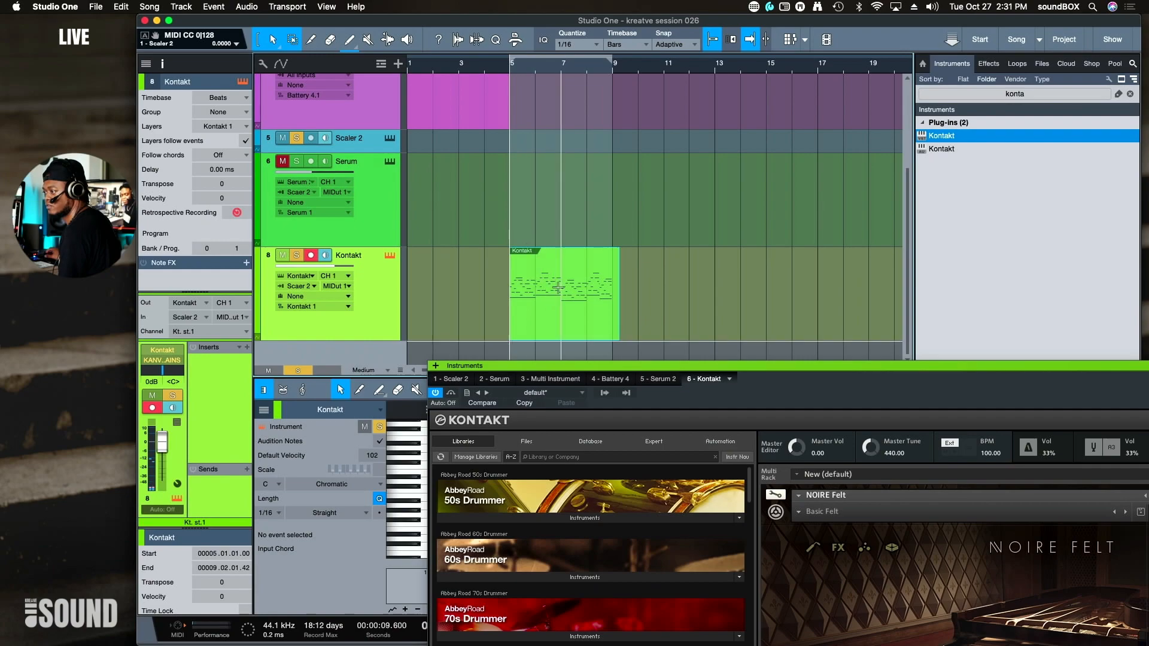
- Close the Kontakt instrument window and open the Kontakt clip in the note editor
double_click(577, 321)
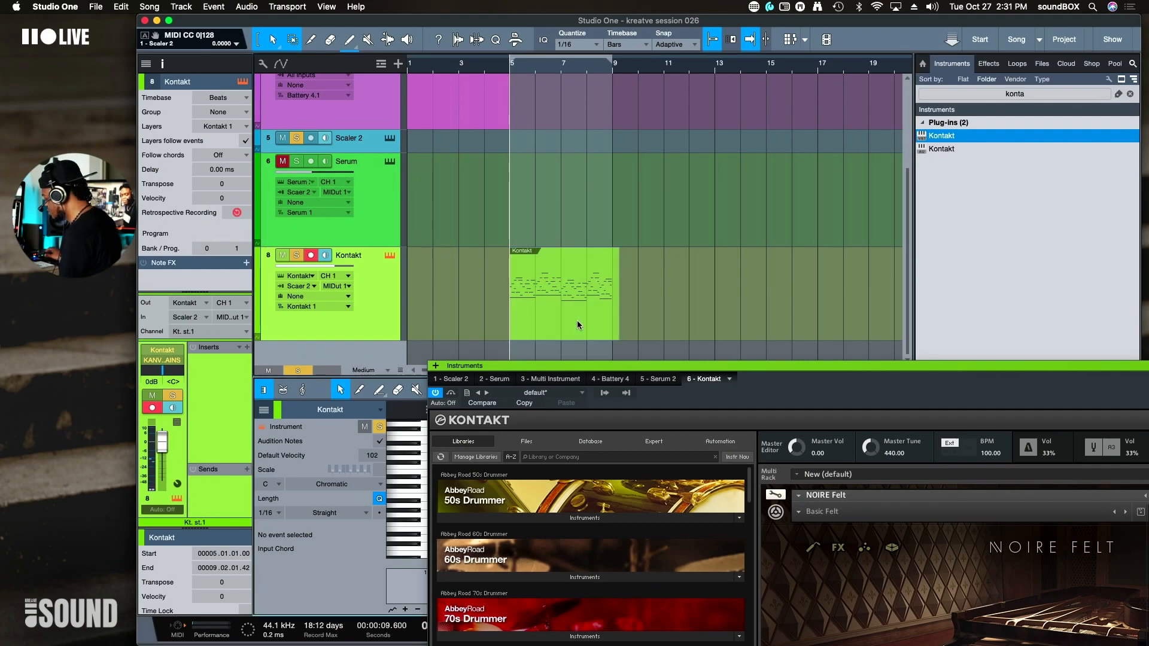
key("F3")
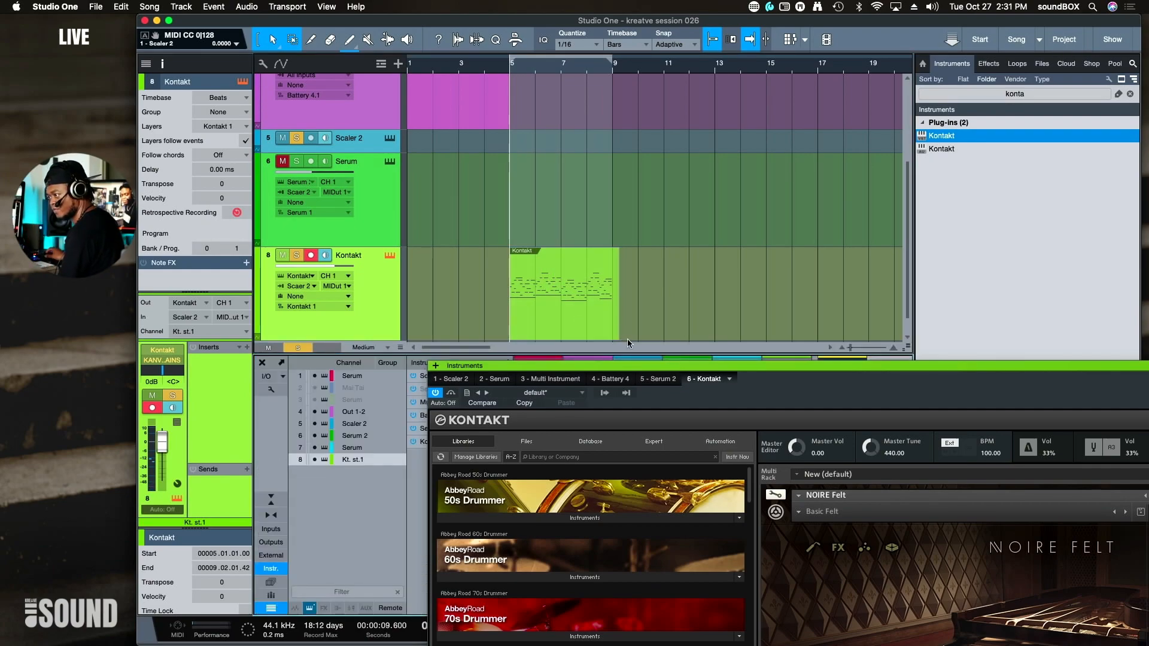
key("F3")
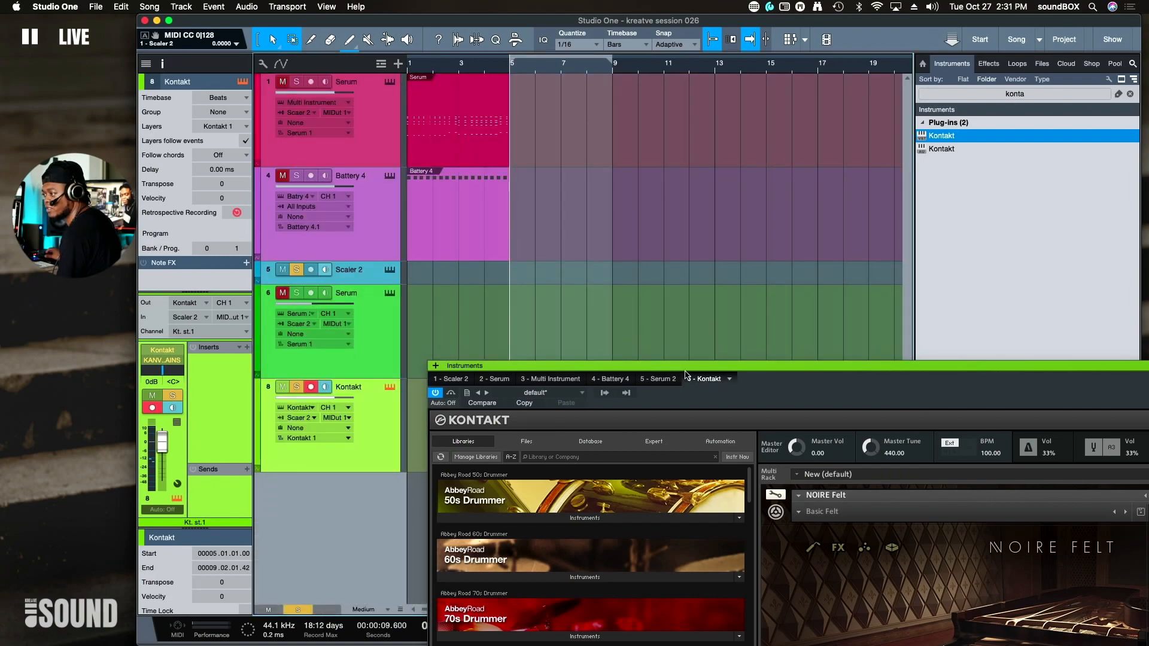
left_click_drag(686, 375, 379, 213)
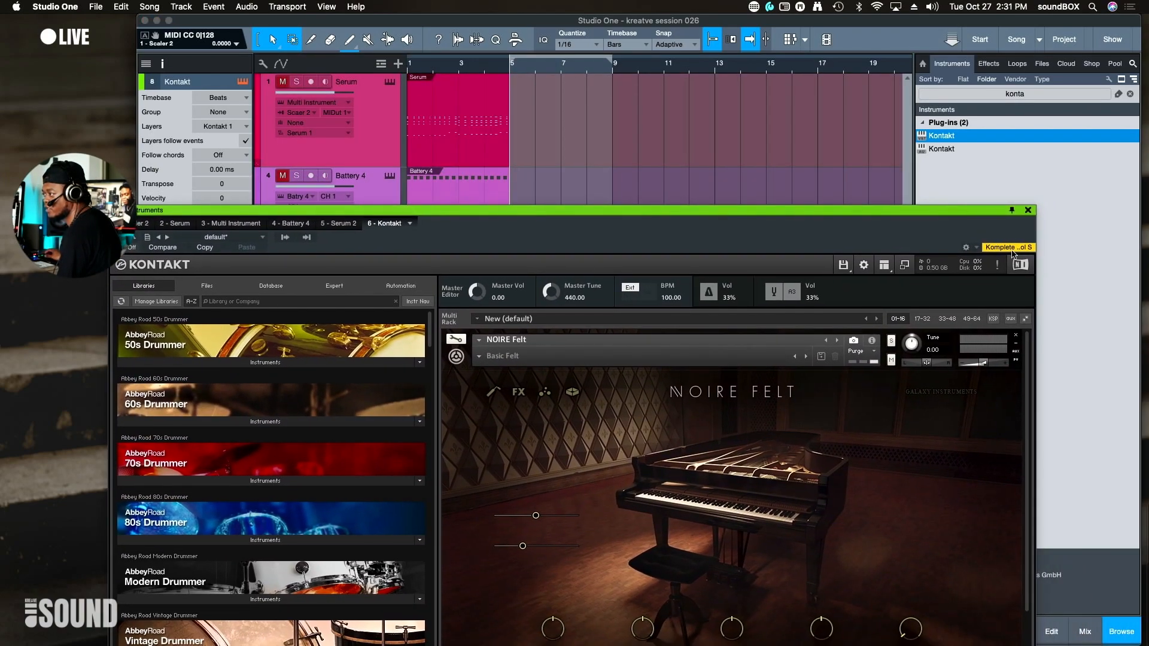
left_click(1028, 211)
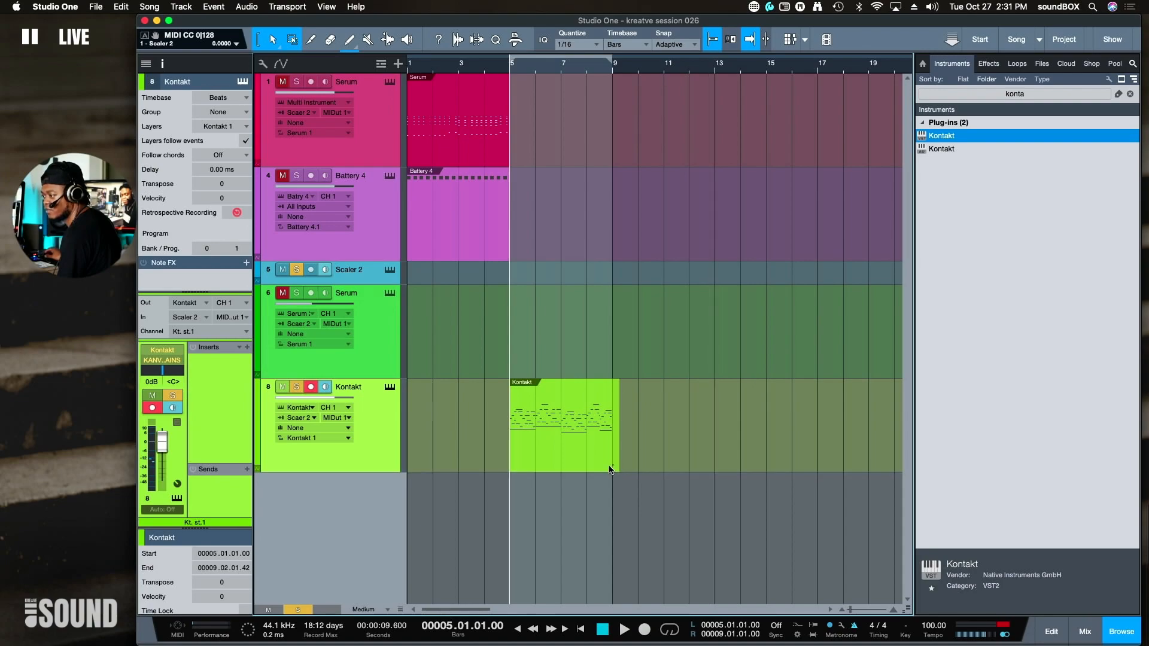
double_click(595, 454)
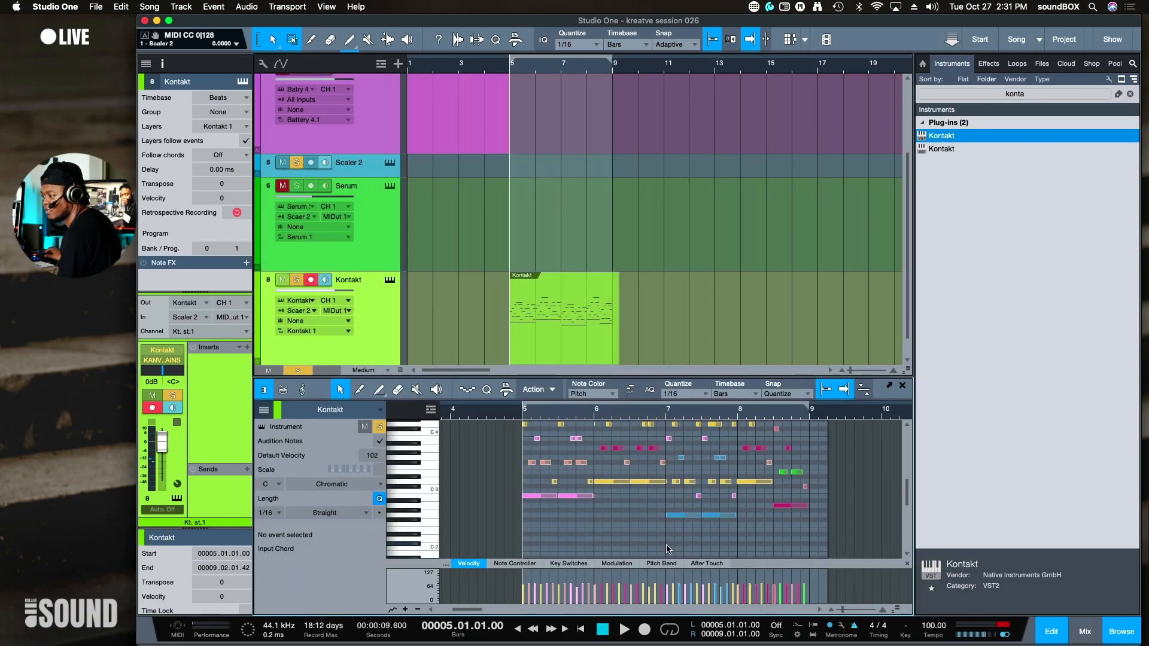
- Try quantizing all notes of the Kontakt clip at 1/16, listen briefly and undo the quantization
key("super+a")
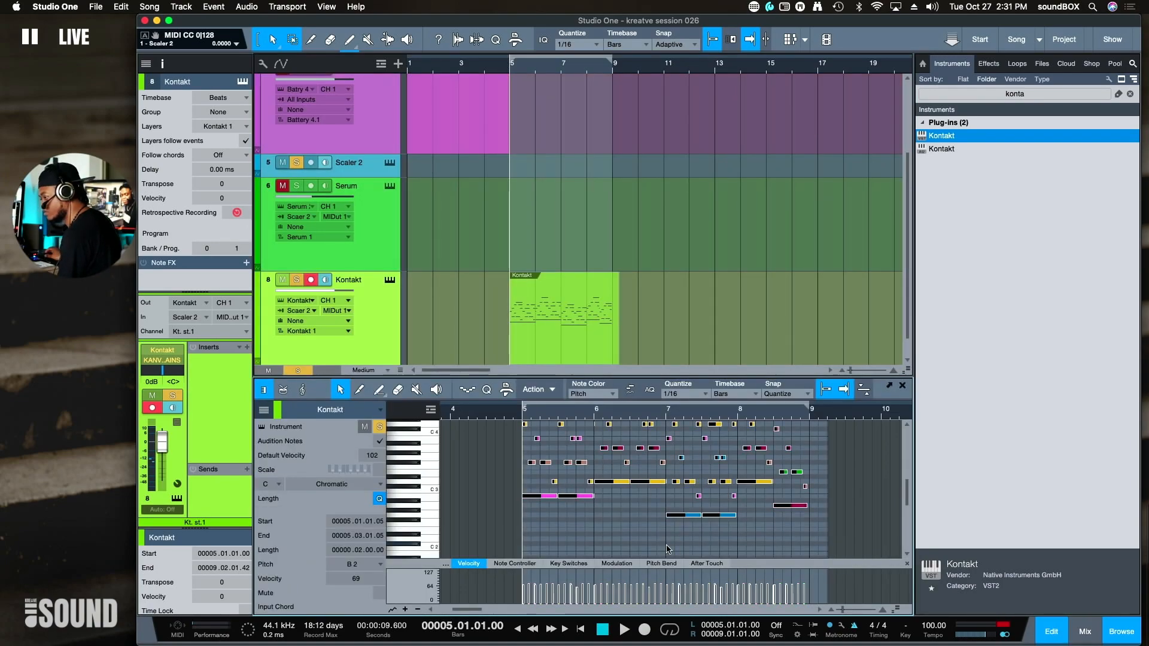
key("q")
key("space")
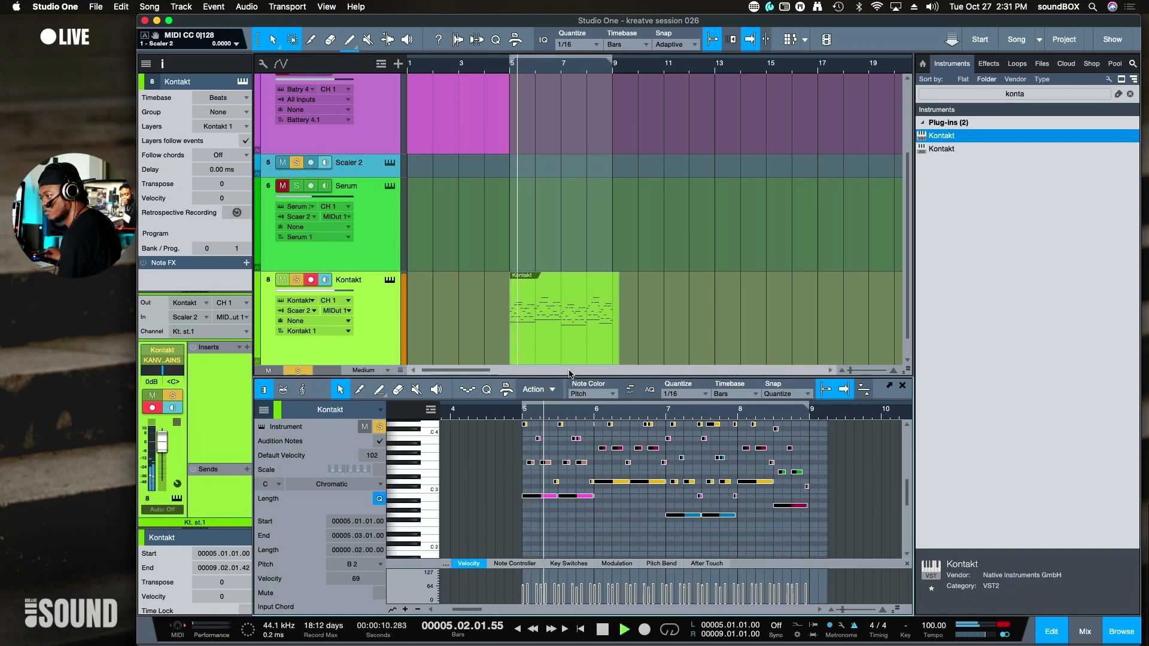
key("super+z")
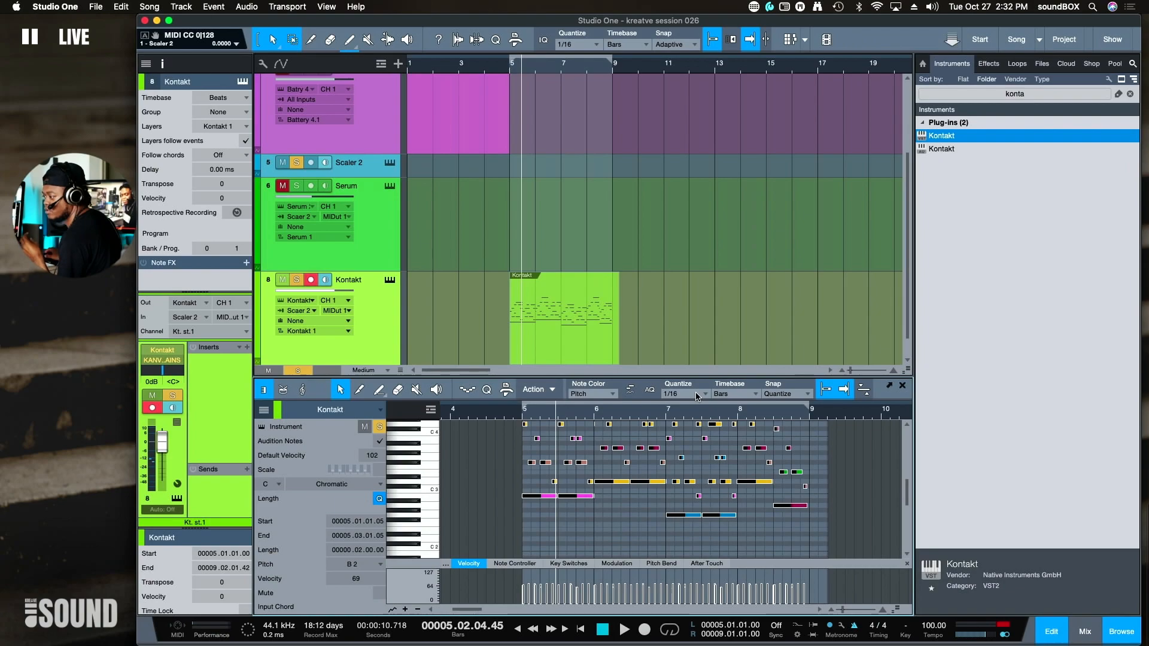
- Quantize all notes of the Kontakt clip to 1/16 triplets and play the clip back
left_click(697, 396)
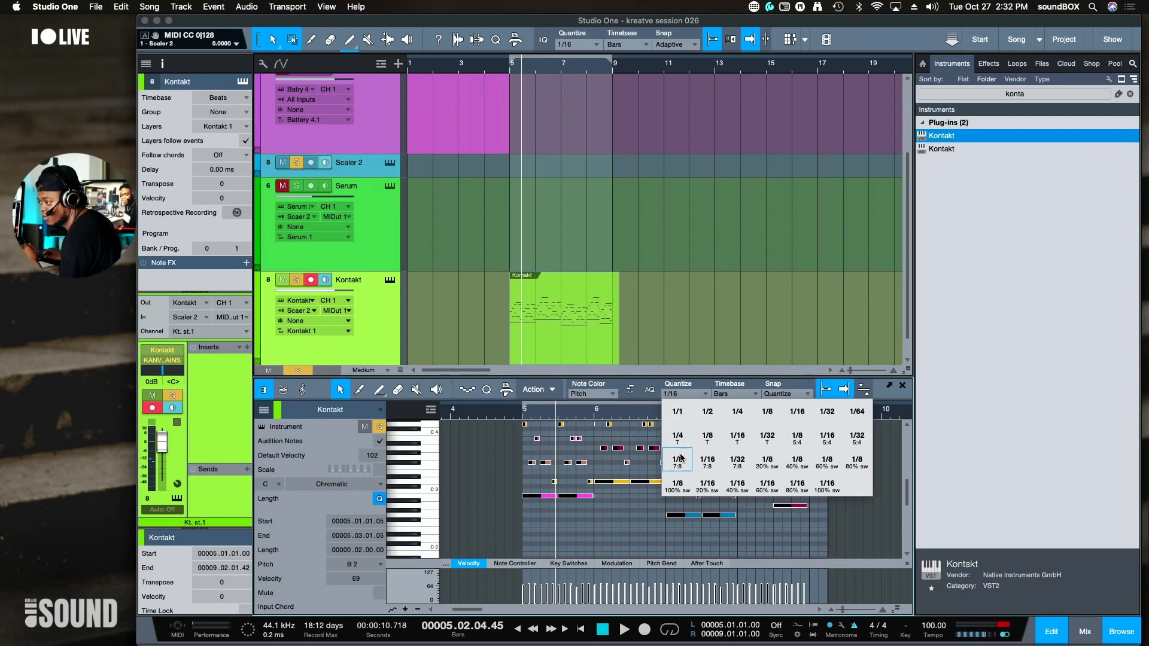
left_click(739, 439)
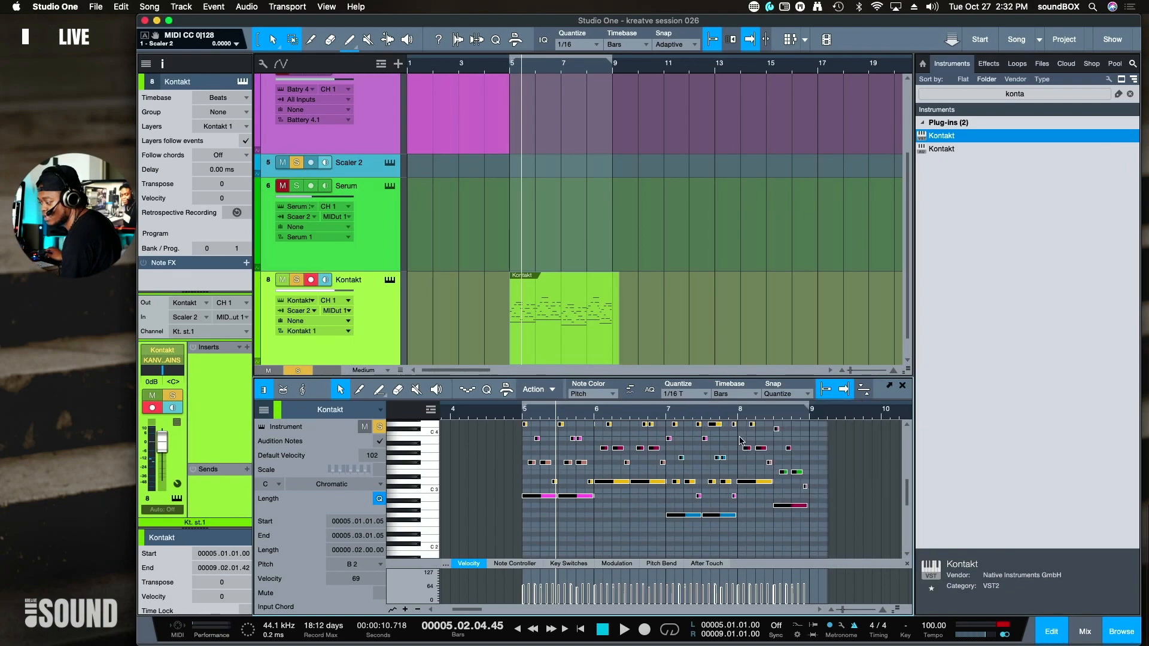
key("q")
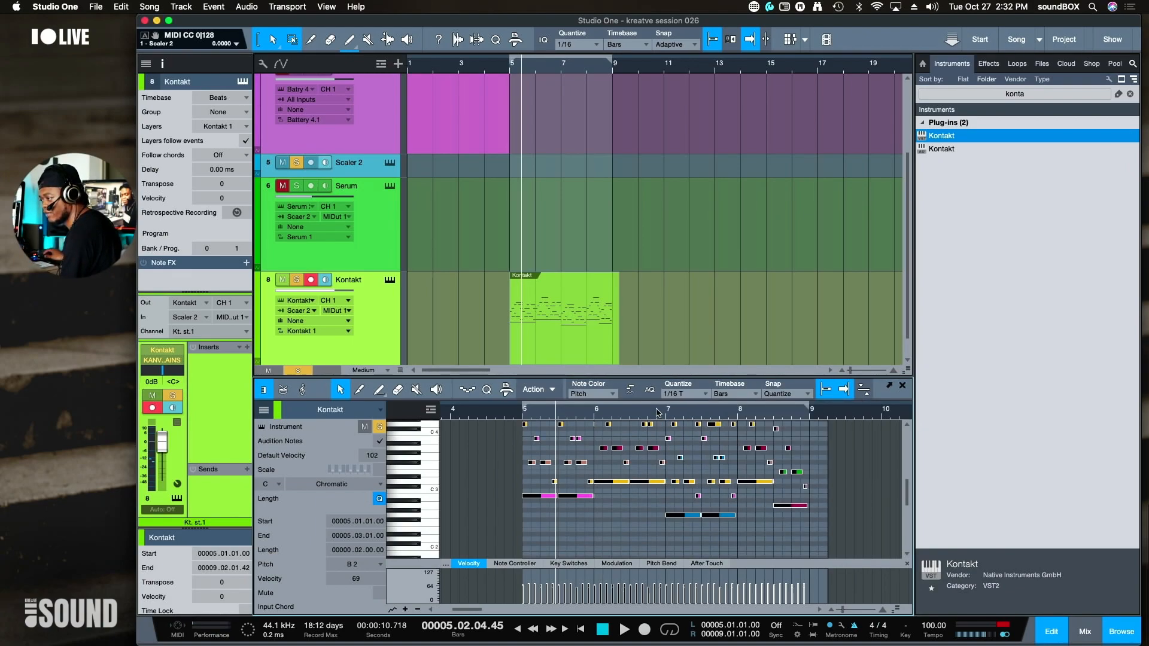
key("space")
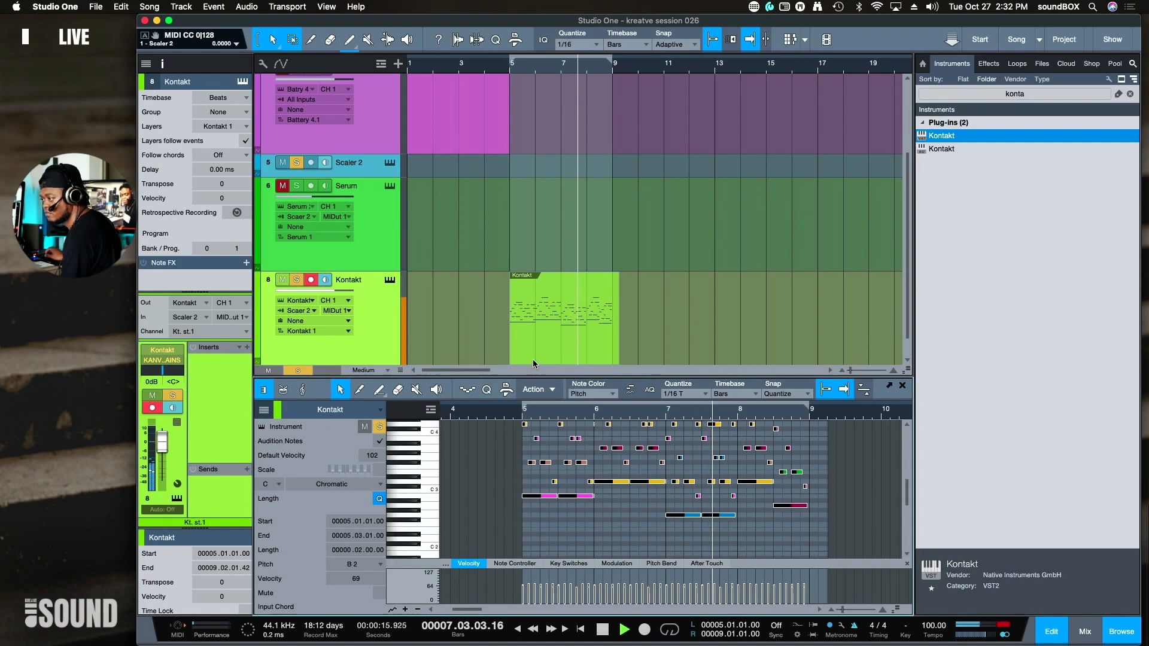
scroll(533, 359, "down", 1)
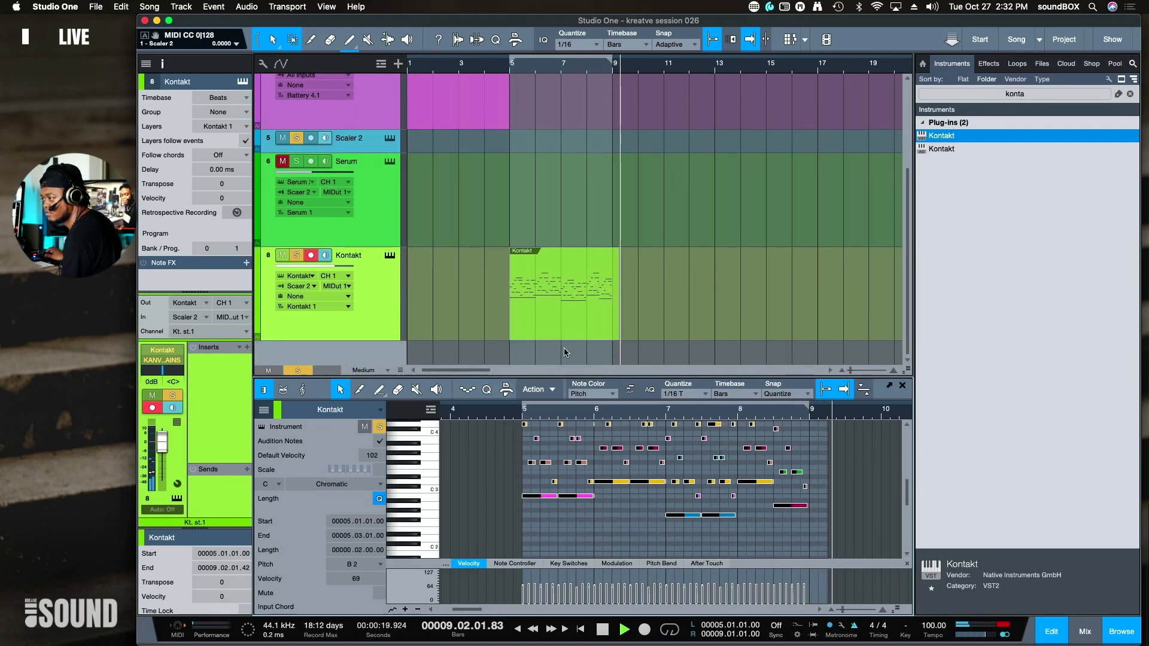
key("space")
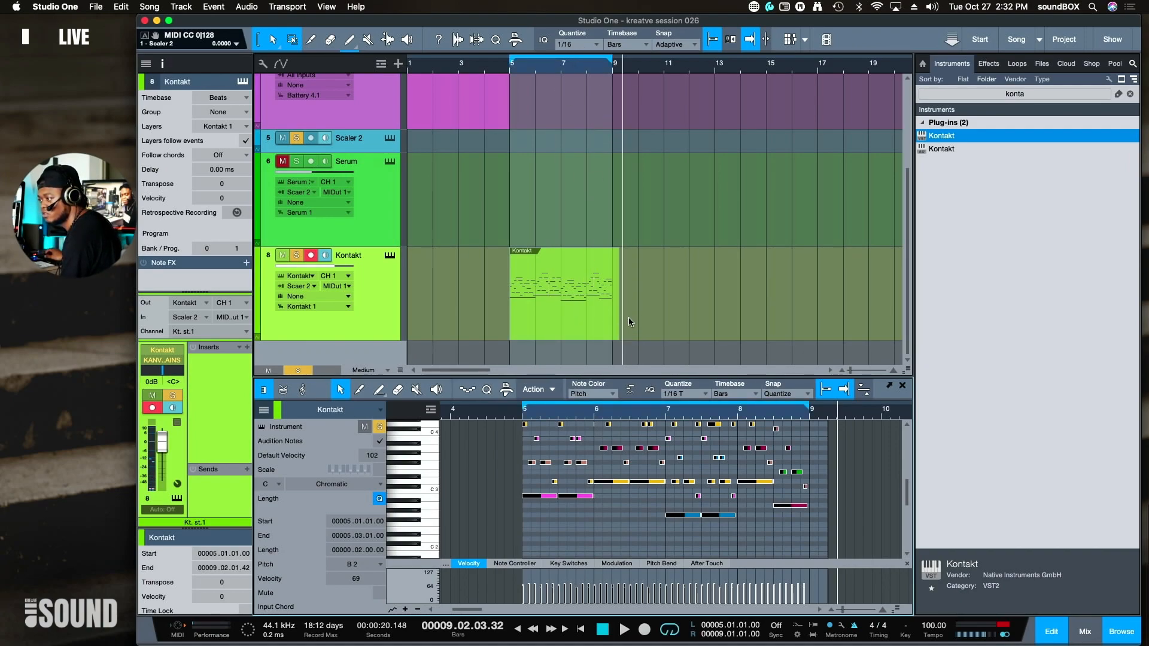
- Trim the Kontakt clip's end to bar 9 and play it from bar 5
left_click_drag(620, 320, 613, 319)
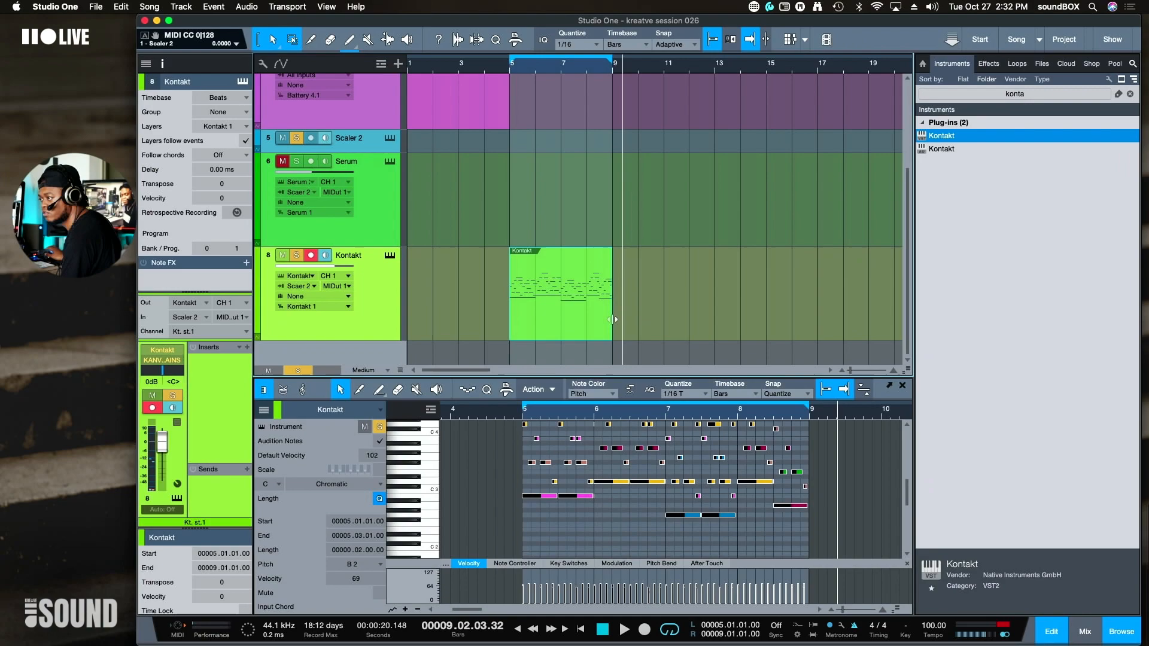
left_click(508, 74)
key("space")
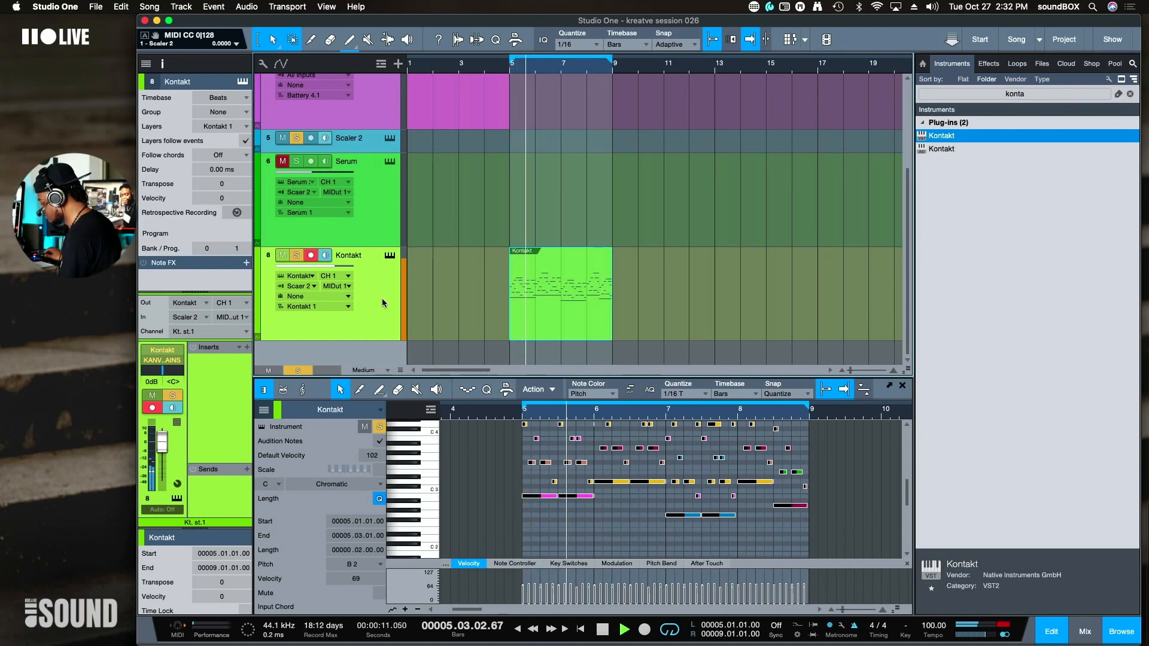
- Duplicate the Kontakt track without its clip and turn off solo on all tracks
key("shift+d")
scroll(382, 298, "down", 1)
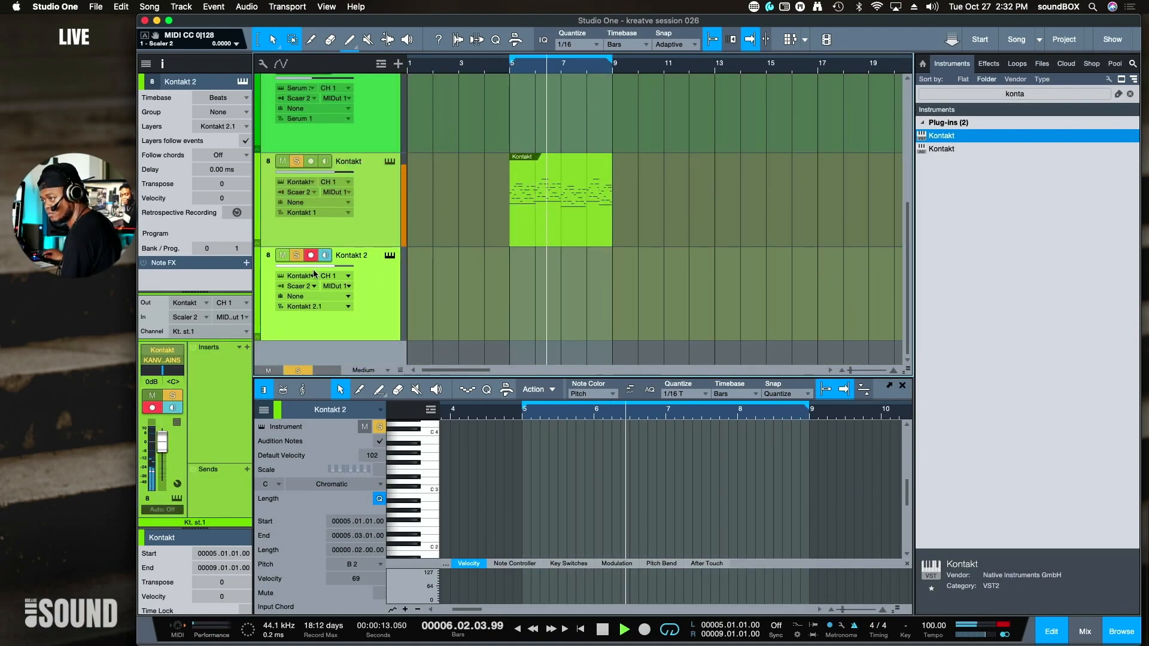
left_click(297, 163)
left_click(299, 371)
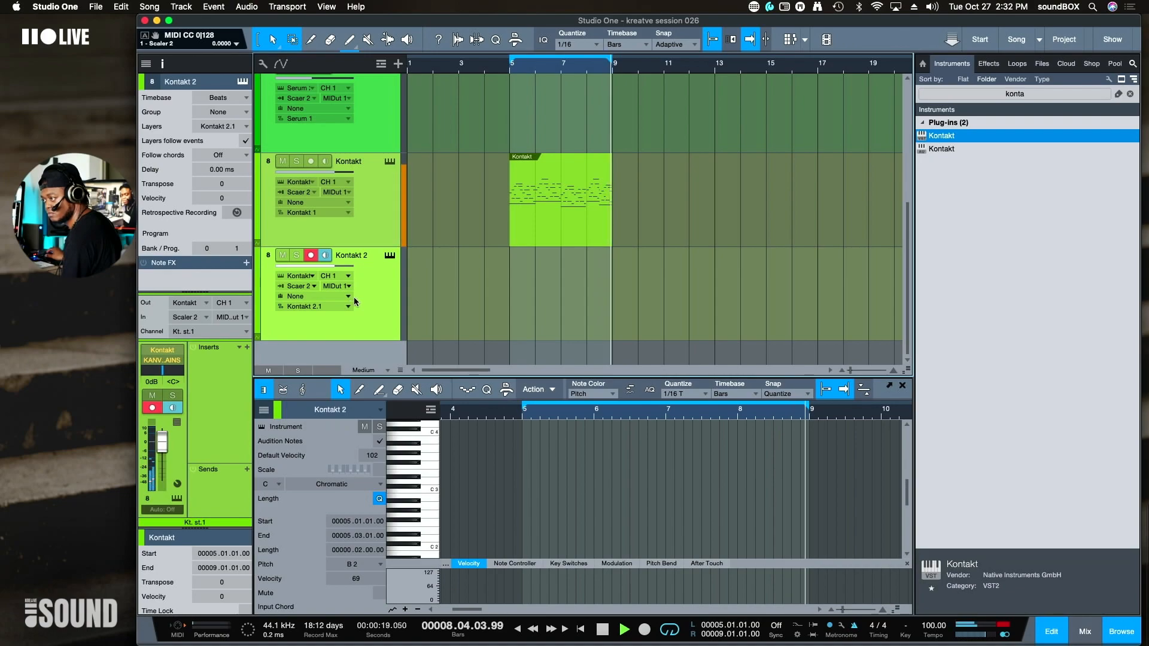
scroll(354, 297, "up", 3)
scroll(354, 296, "down", 3)
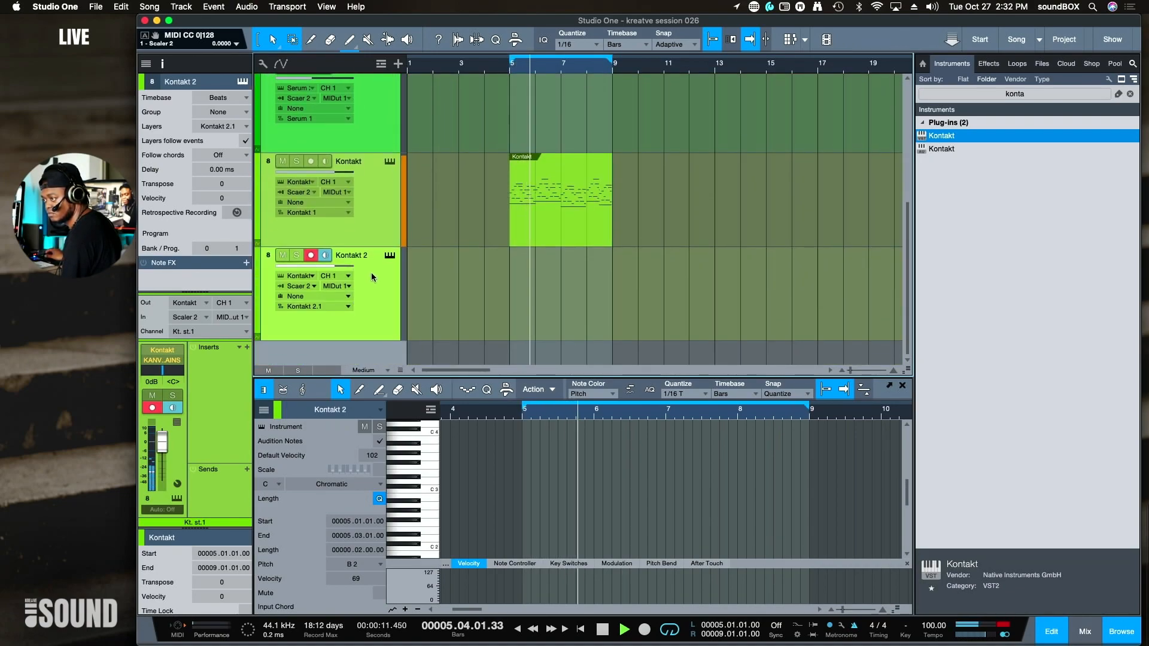
- Stop playback, arm the Kontakt 2 track with monitoring on, and leave the Scaler 2 track monitored but disarmed for recording
key("space")
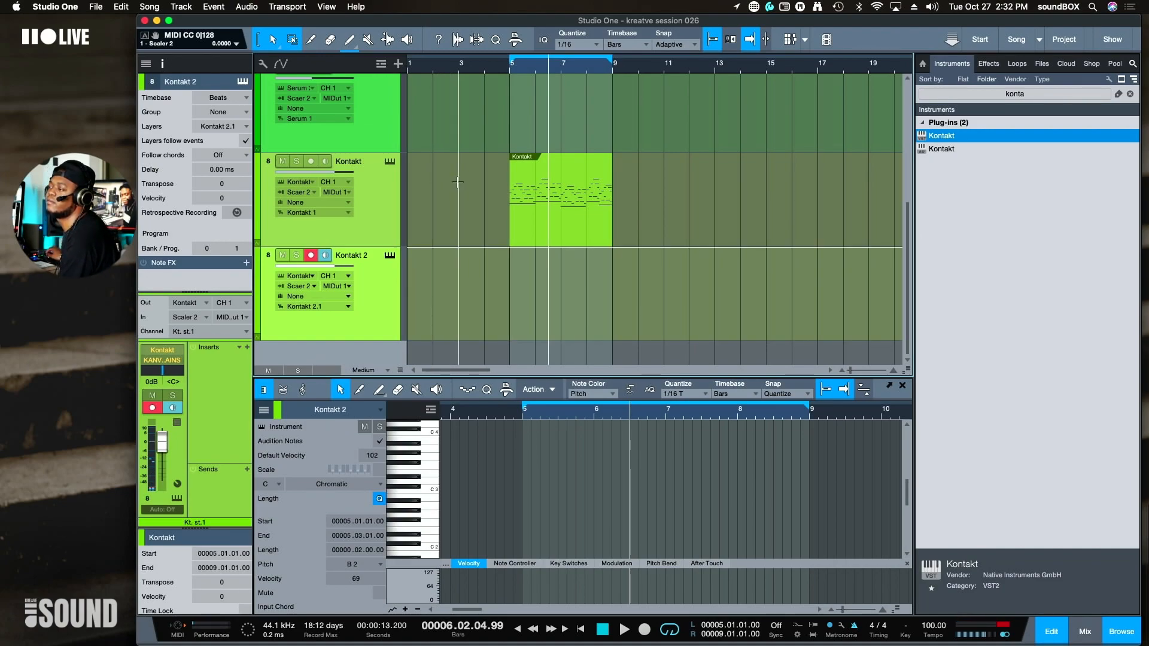
scroll(359, 215, "up", 3)
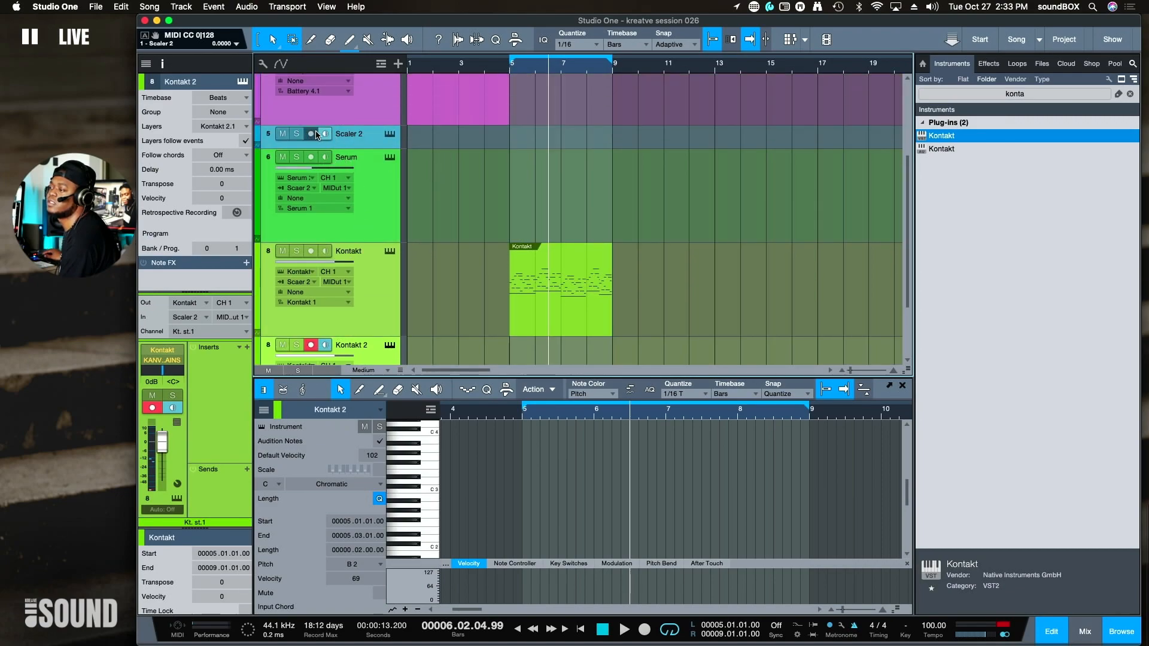
scroll(381, 290, "down", 1)
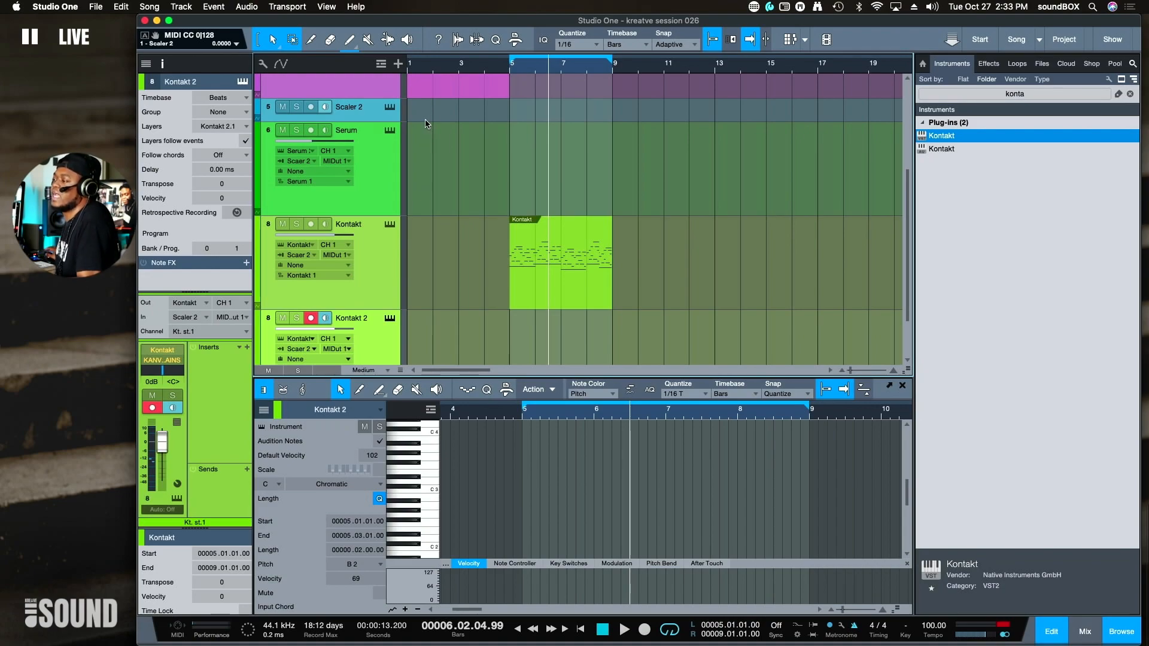
scroll(431, 116, "up", 3)
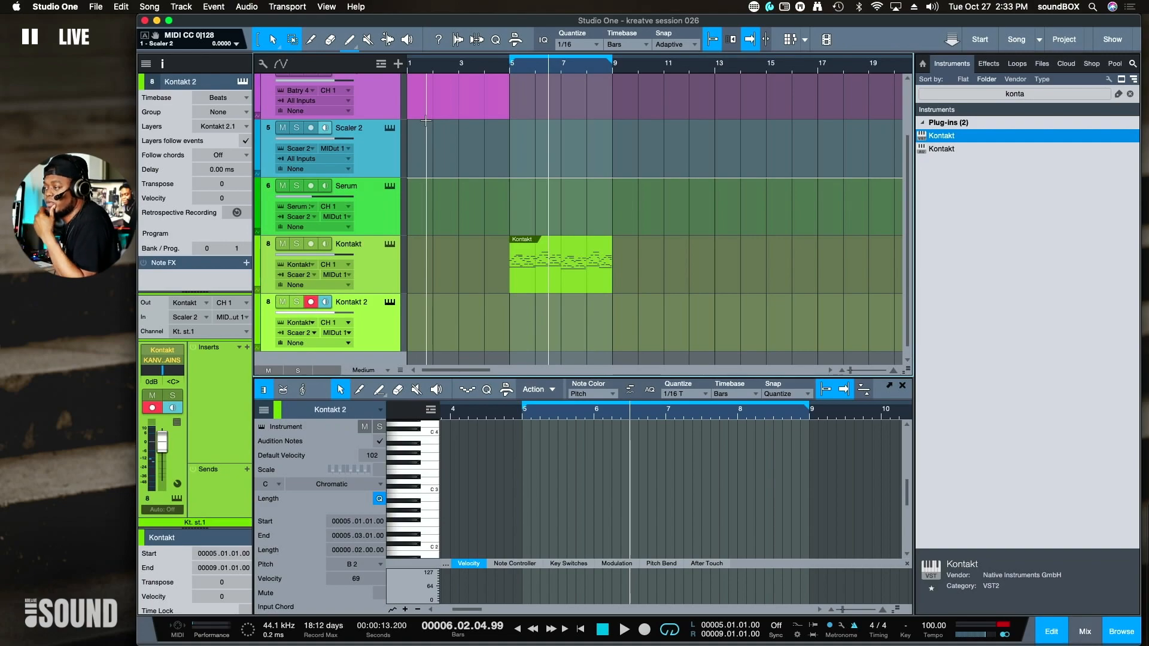
left_click(375, 154)
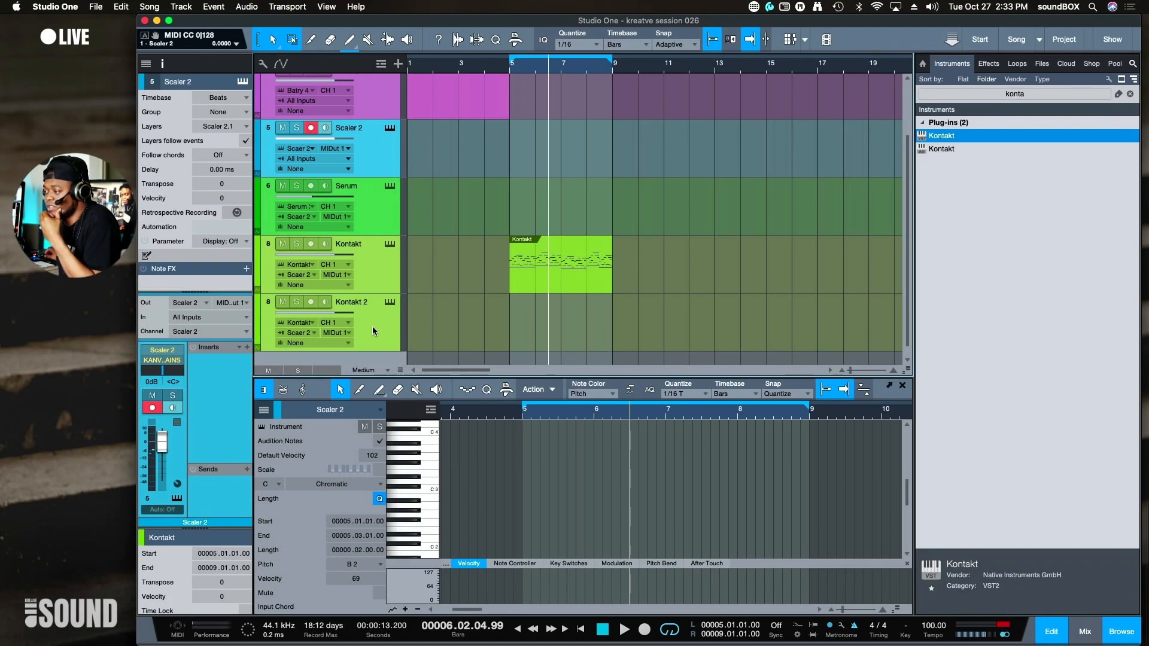
left_click(312, 303)
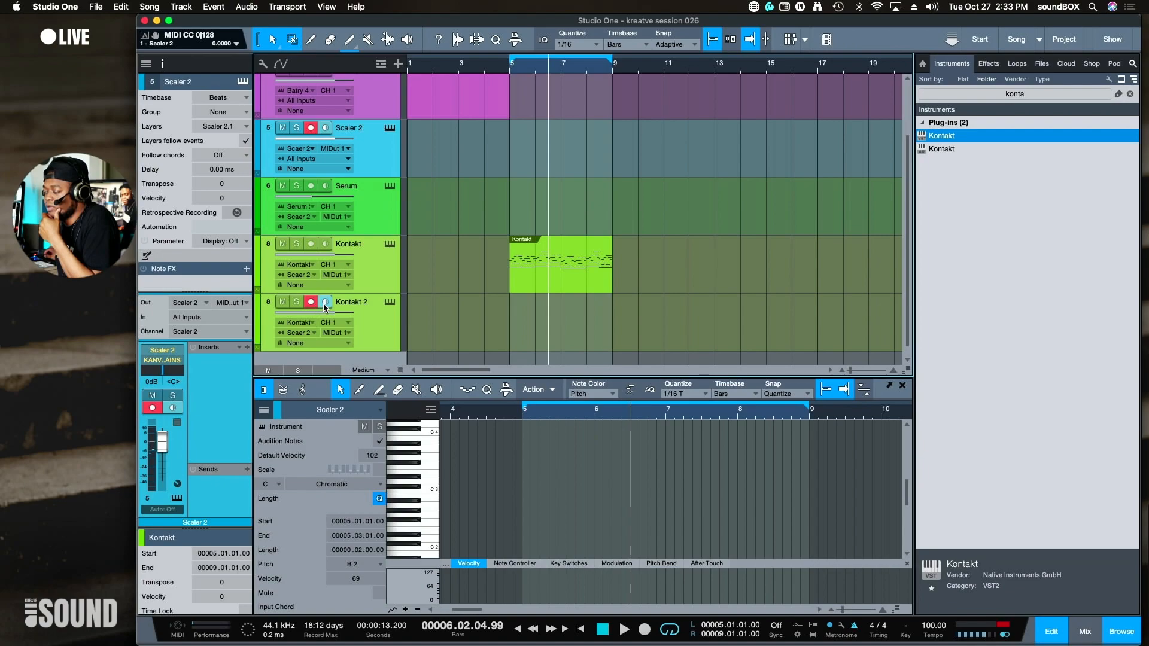
left_click(325, 304)
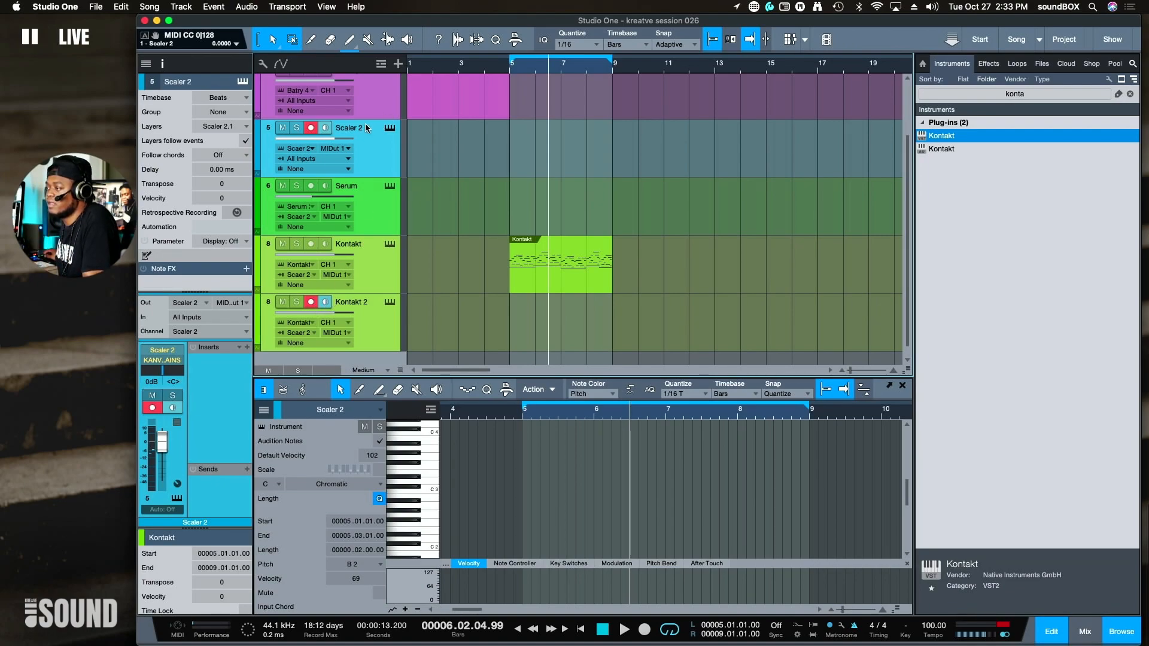
left_click(312, 129)
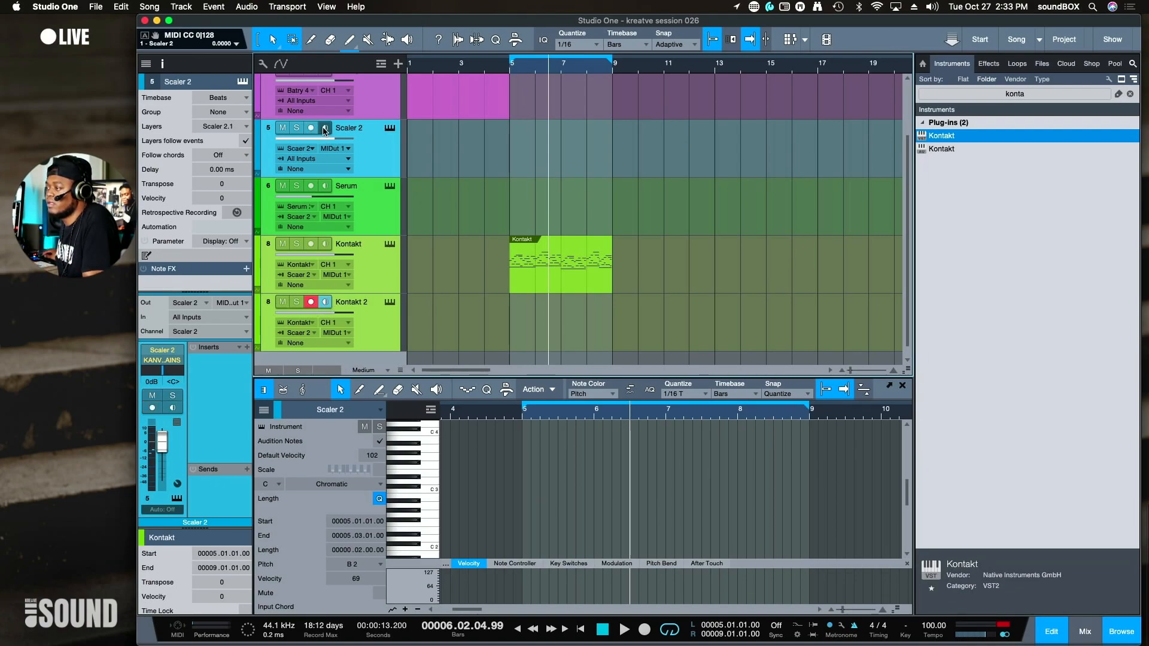
left_click(325, 130)
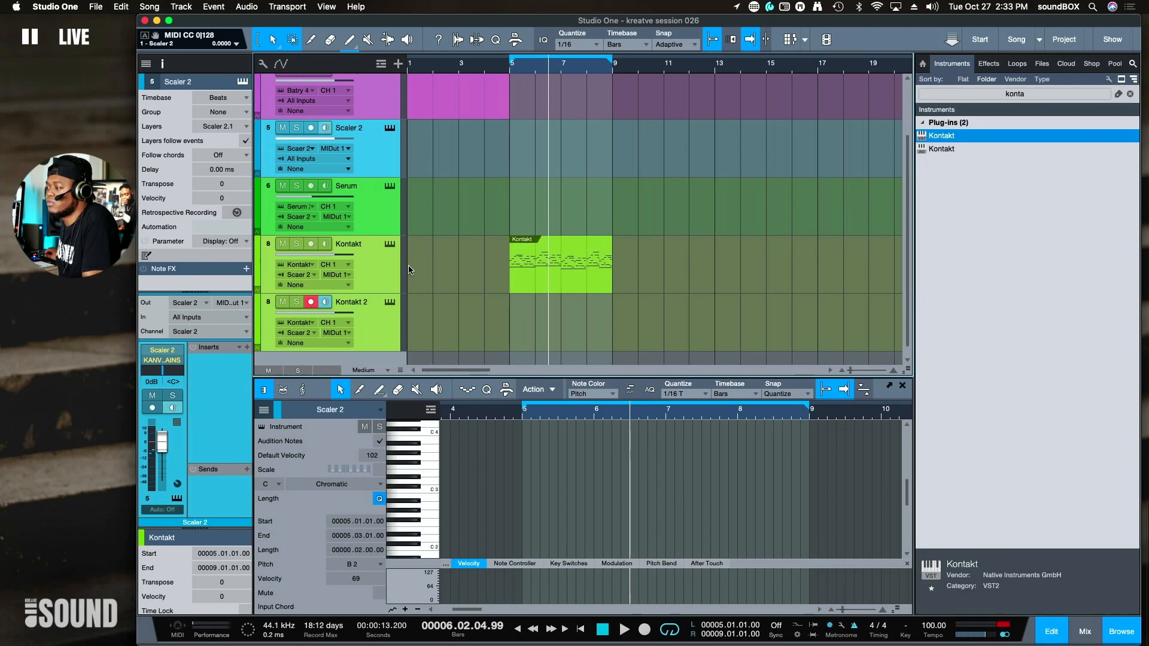
- Open the Kontakt 2 track's instrument and search its libraries for "cloud"
left_click(389, 303)
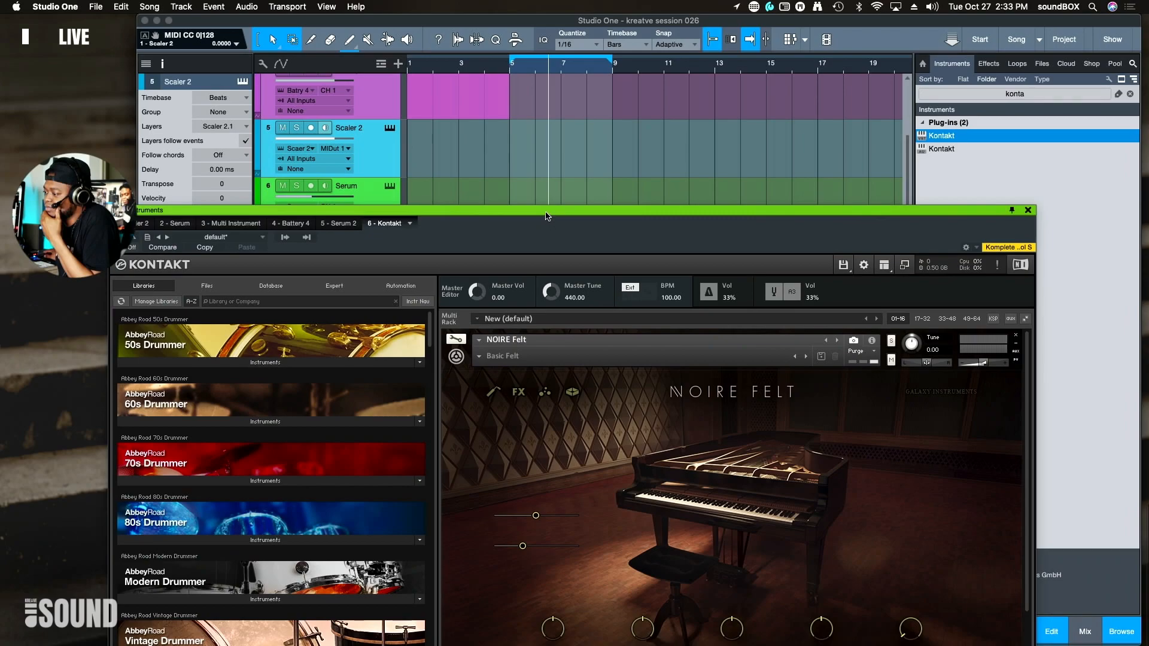
left_click_drag(546, 213, 608, 22)
scroll(369, 213, "down", 8)
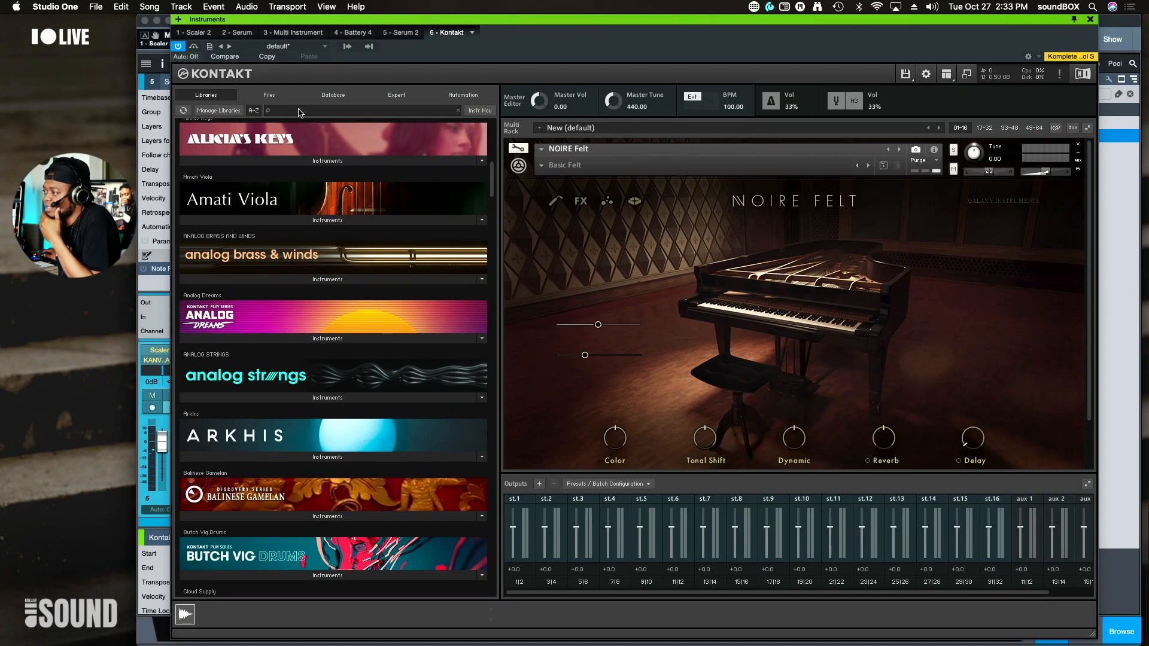
type("clo")
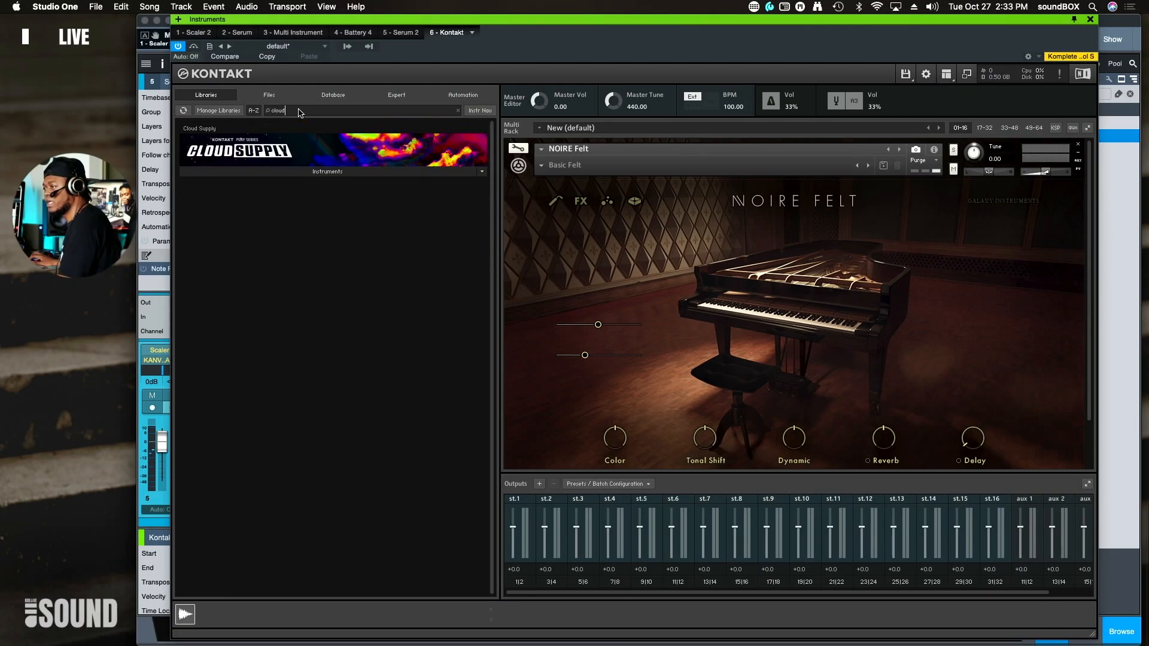
type("ud")
- Add Cloud Supply.nki to the Kontakt rack below NOIRE Felt and collapse the NOIRE Felt instrument view
left_click(309, 173)
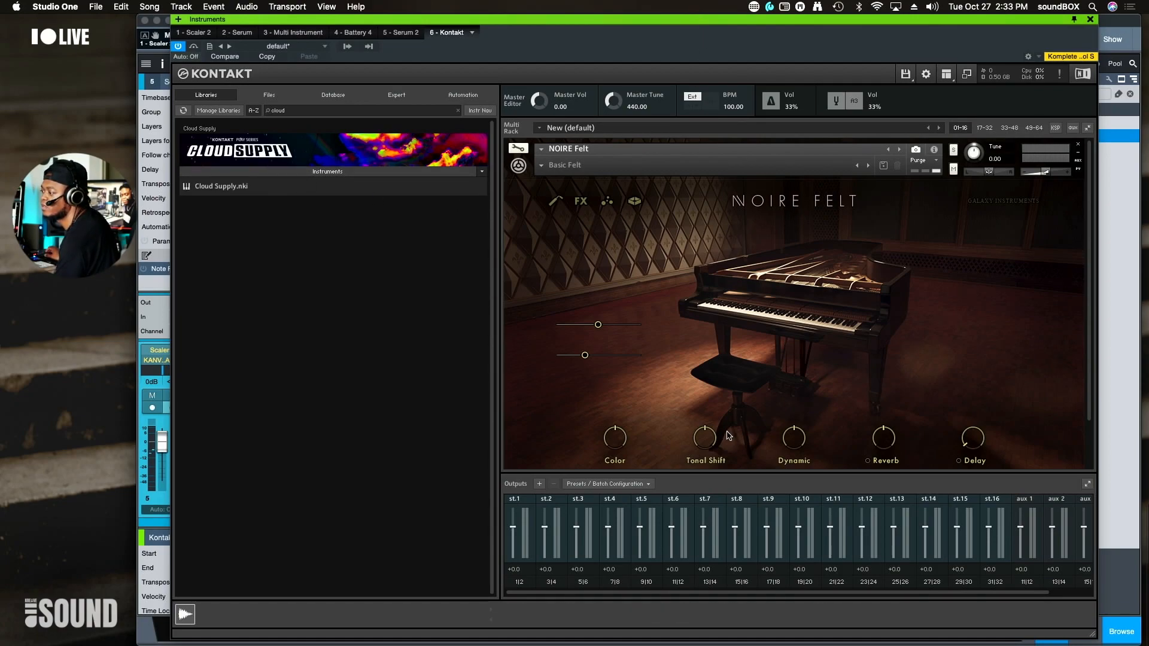
scroll(814, 330, "down", 3)
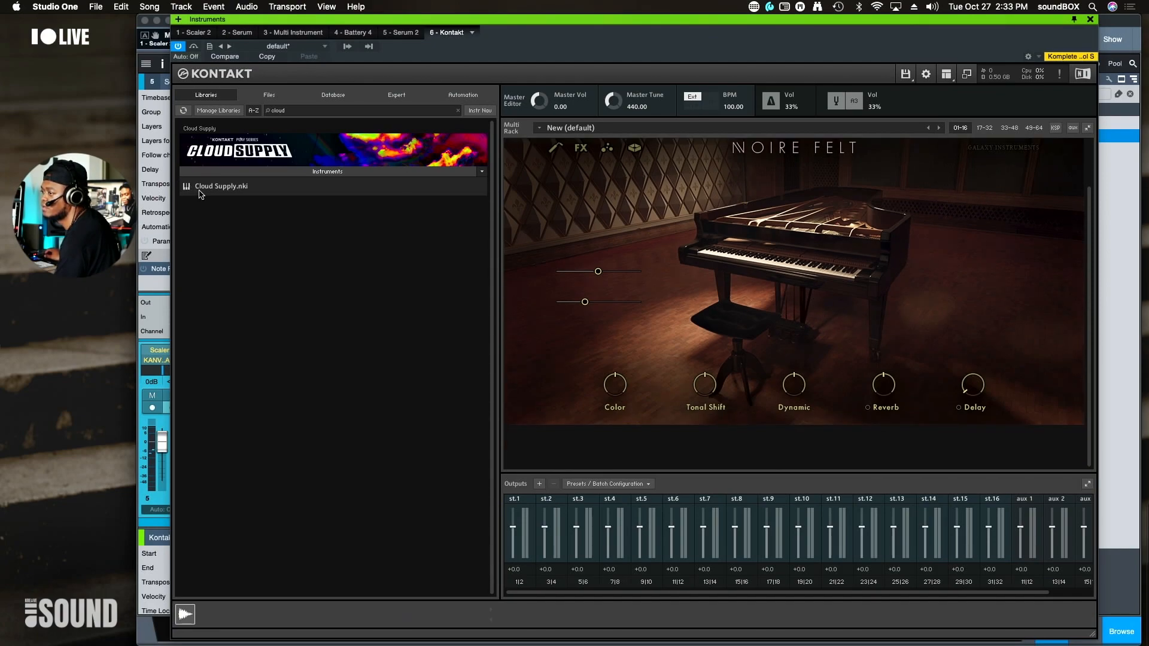
left_click_drag(227, 195, 632, 441)
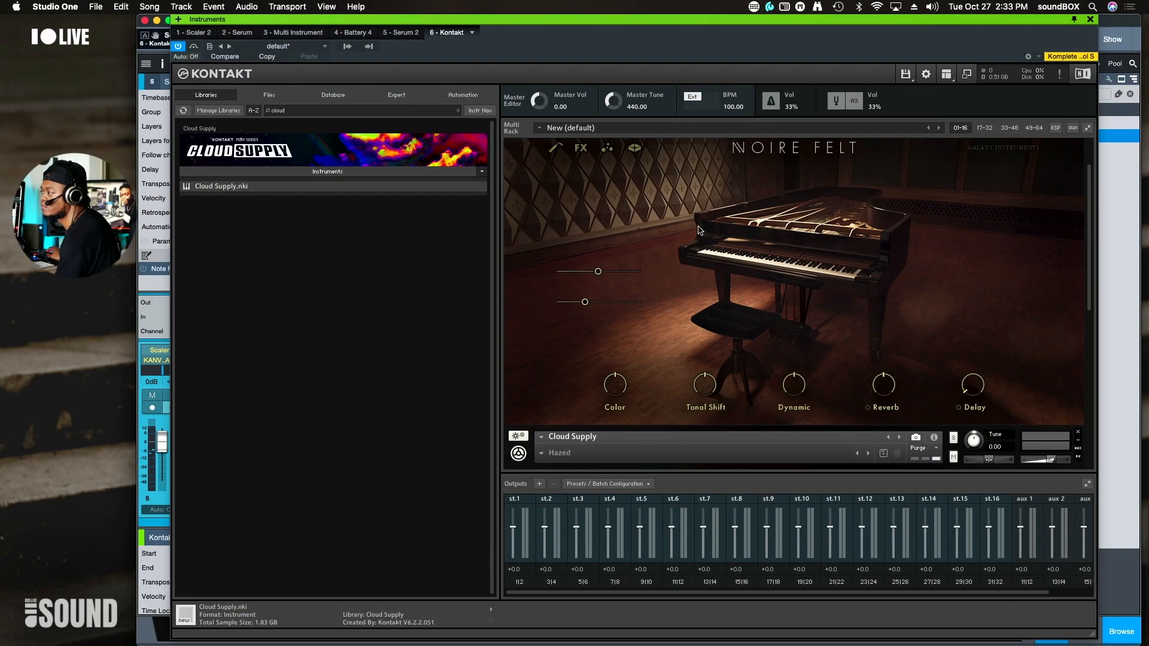
scroll(700, 229, "up", 3)
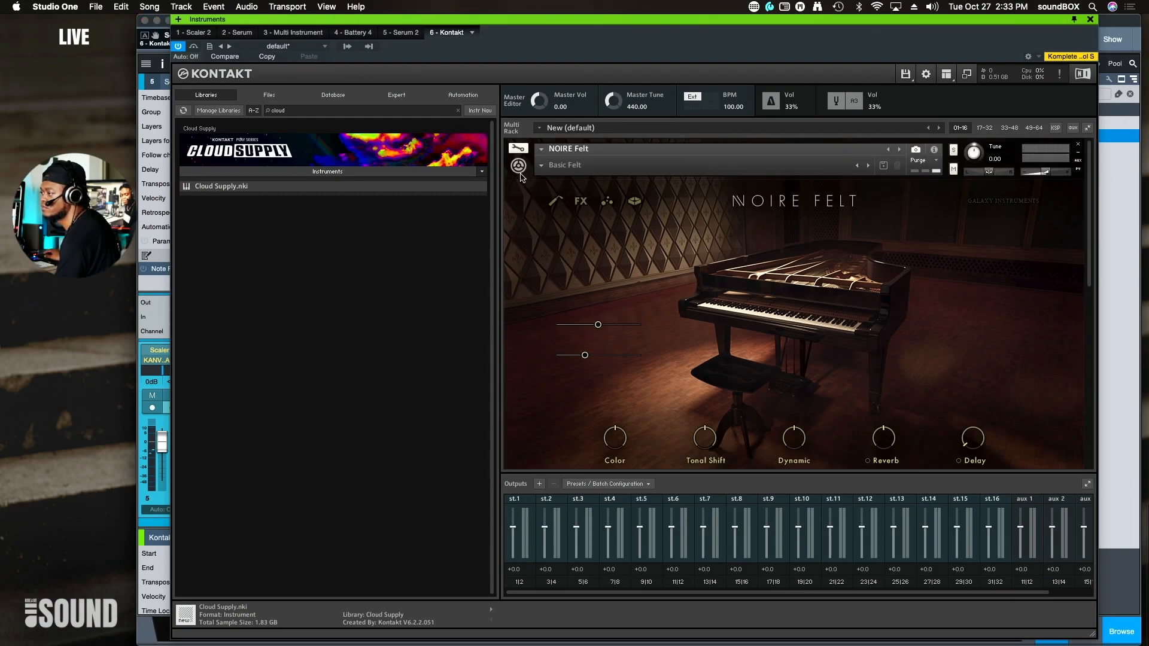
left_click(519, 170)
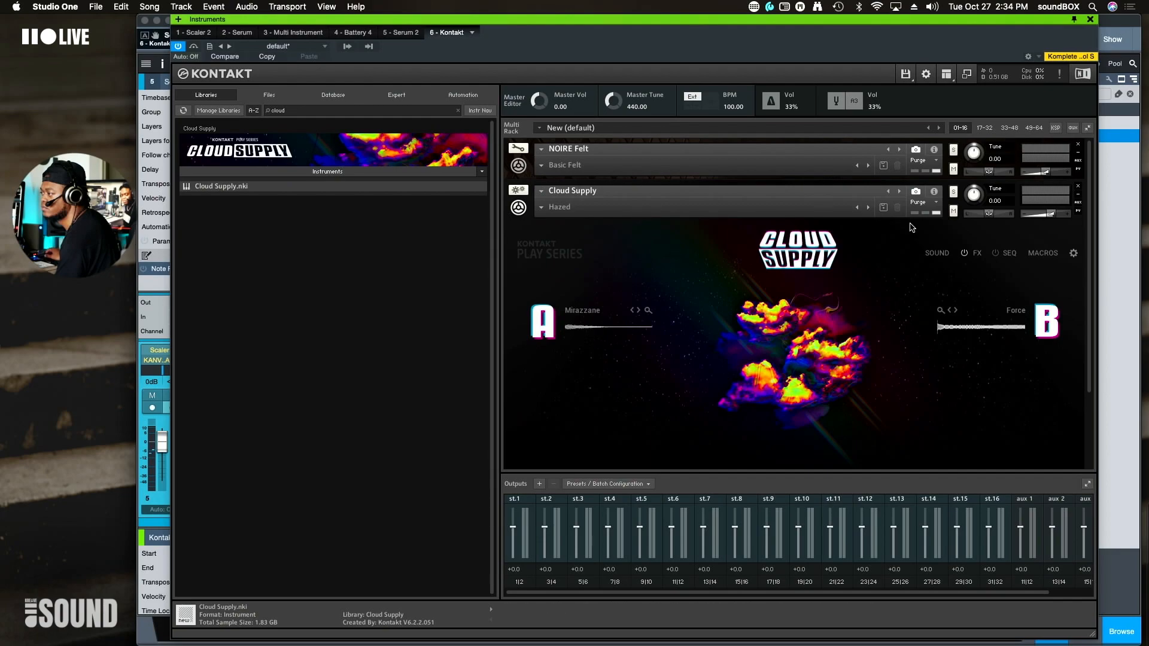
- Route the Kontakt 2 track's output to MIDI channel CH 2
left_click_drag(686, 26, 876, 573)
left_click(346, 322)
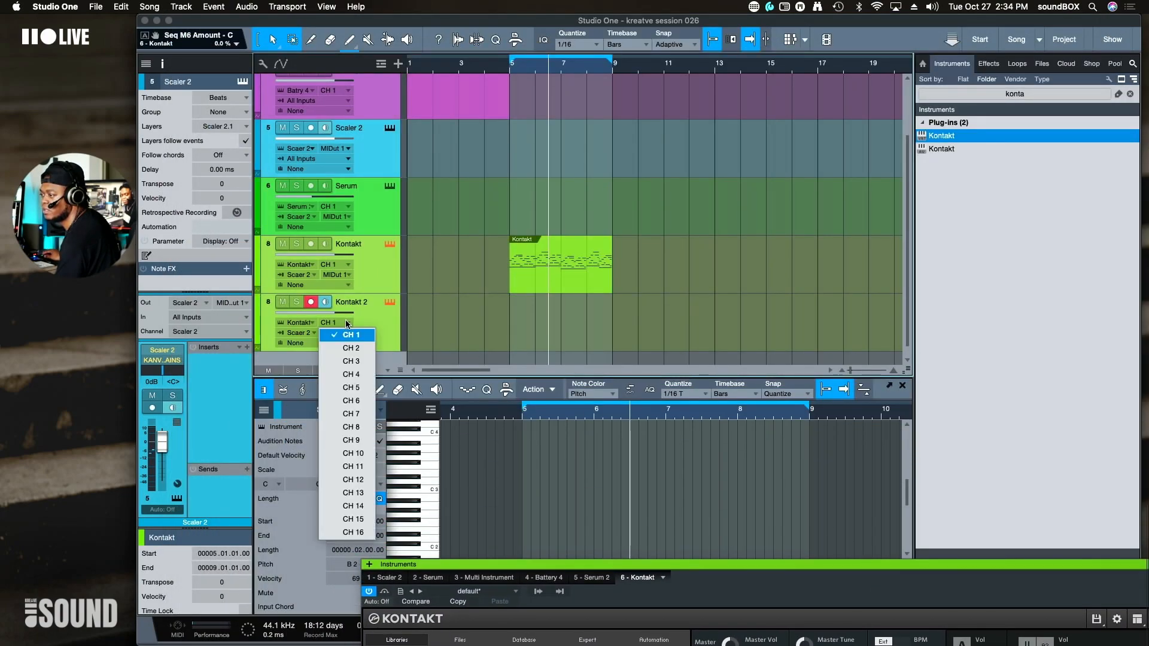
left_click(344, 352)
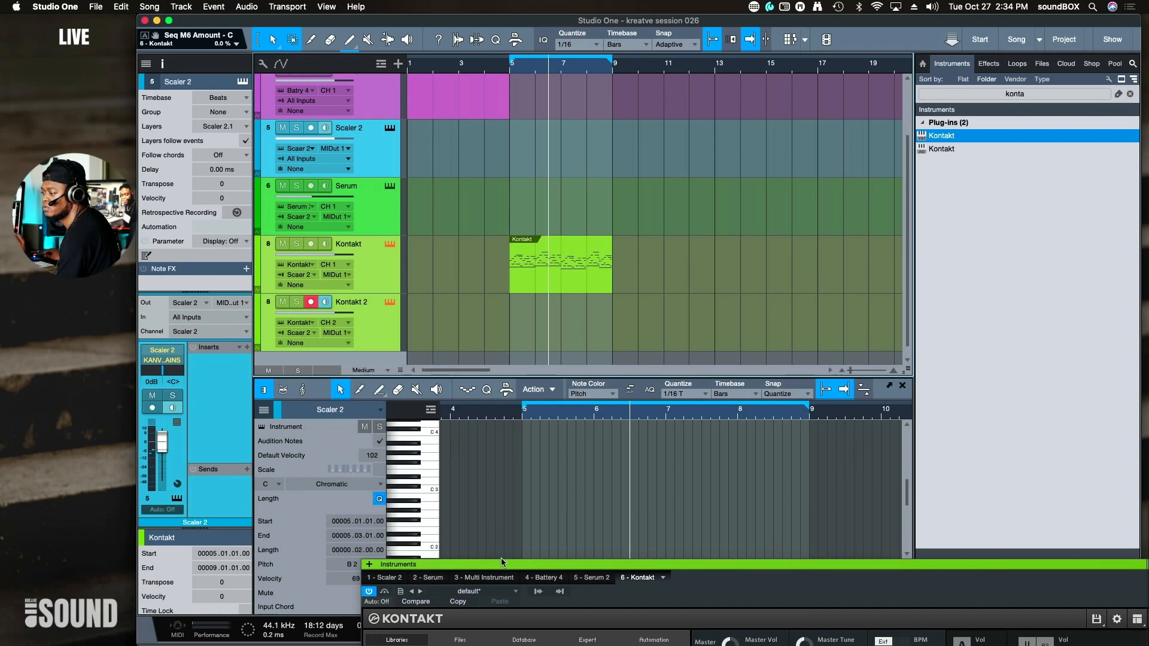
- Lower the Cloud Supply instrument's volume in the Kontakt rack and close the instrument window
left_click_drag(529, 571, 301, 193)
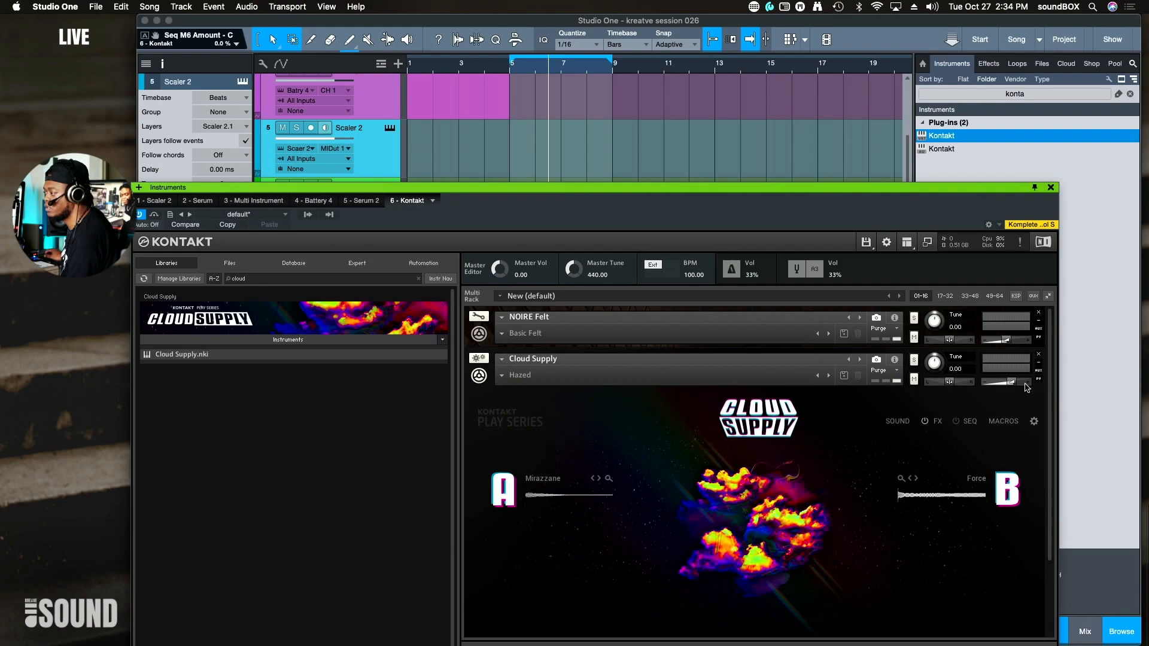
left_click_drag(1009, 383, 992, 397)
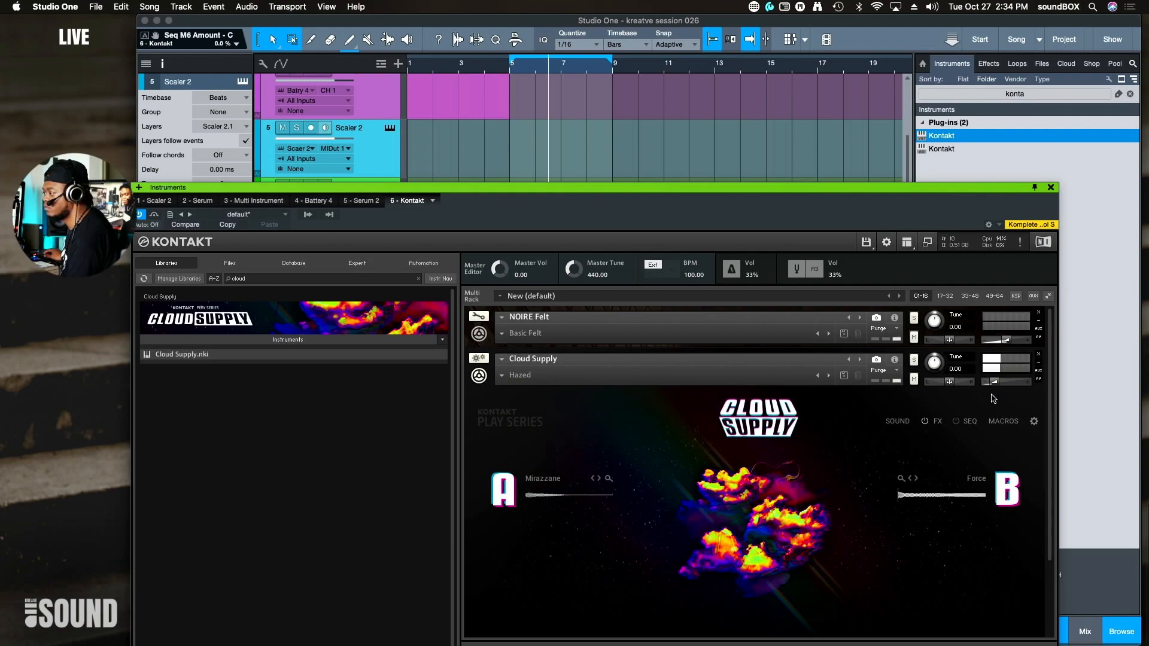
left_click_drag(992, 187, 1016, 137)
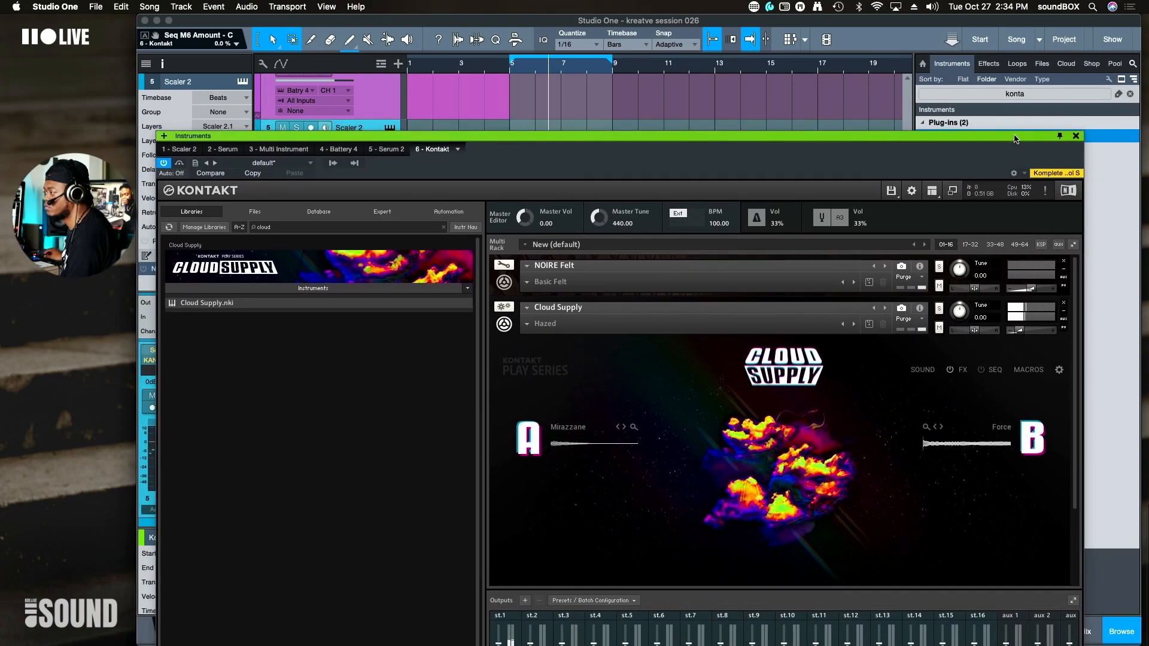
left_click(1075, 138)
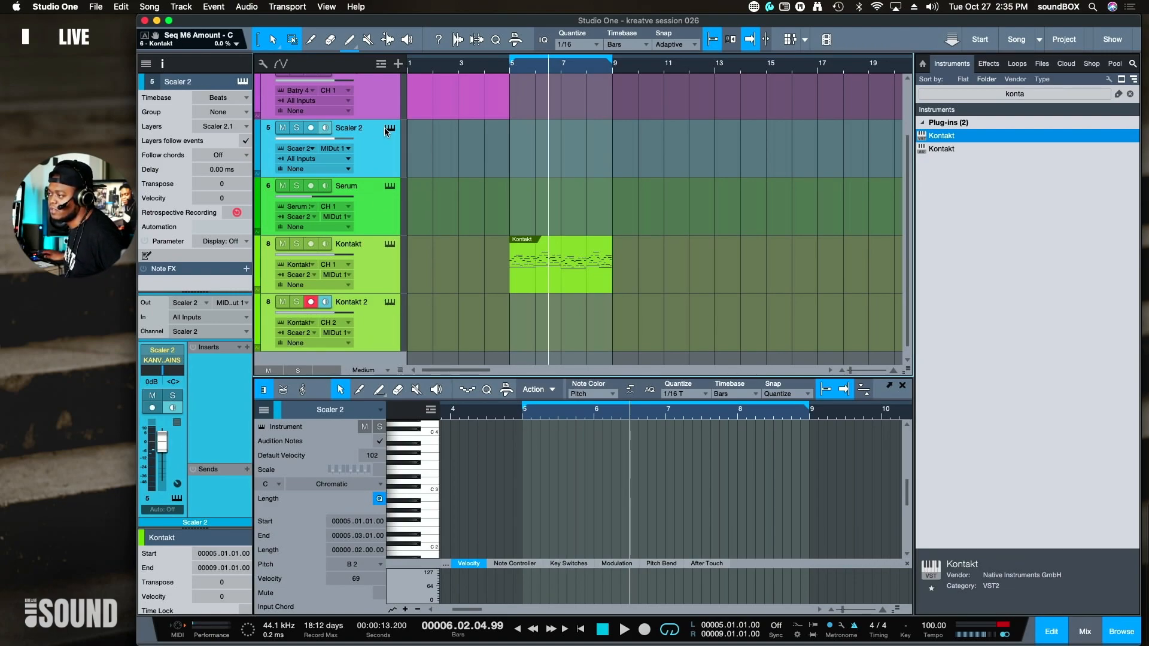
- Show the Scaler 2 instrument and change its Perform mode from Expressions to Strumming
left_click(389, 303)
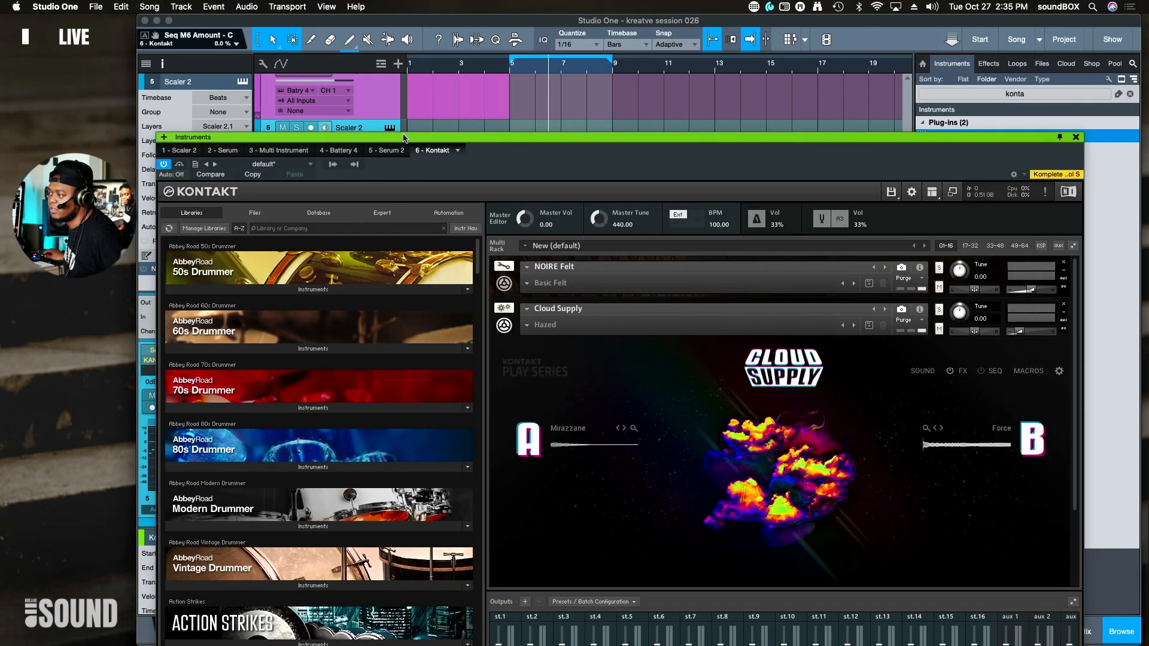
left_click_drag(403, 139, 497, 132)
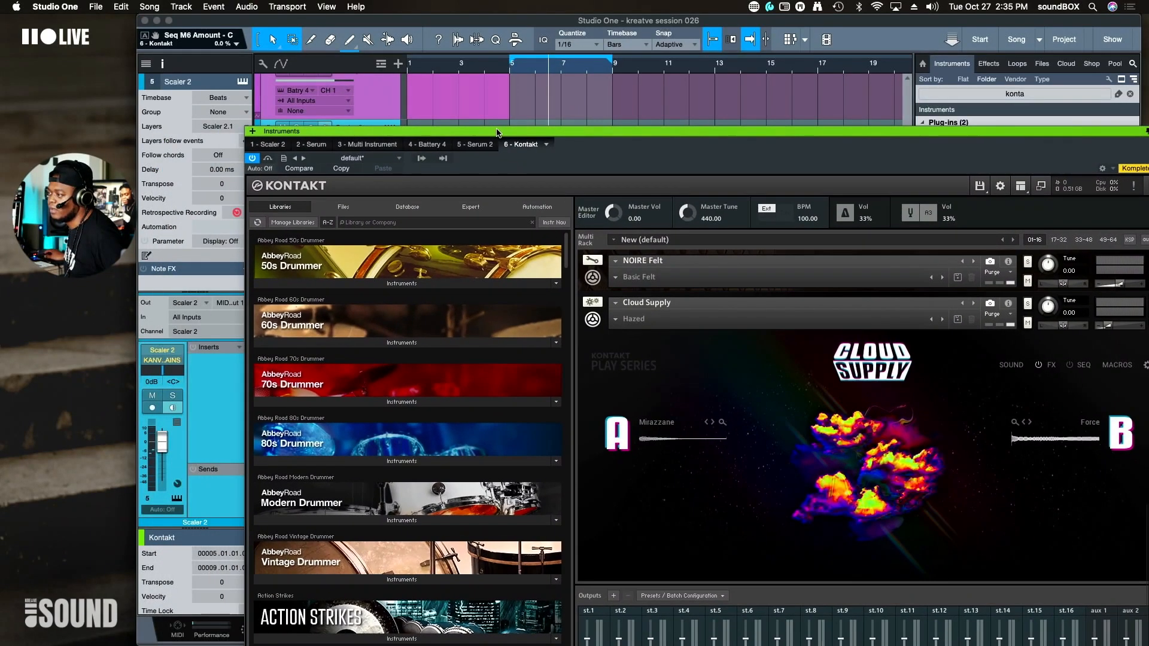
left_click(273, 149)
left_click_drag(305, 132, 568, 154)
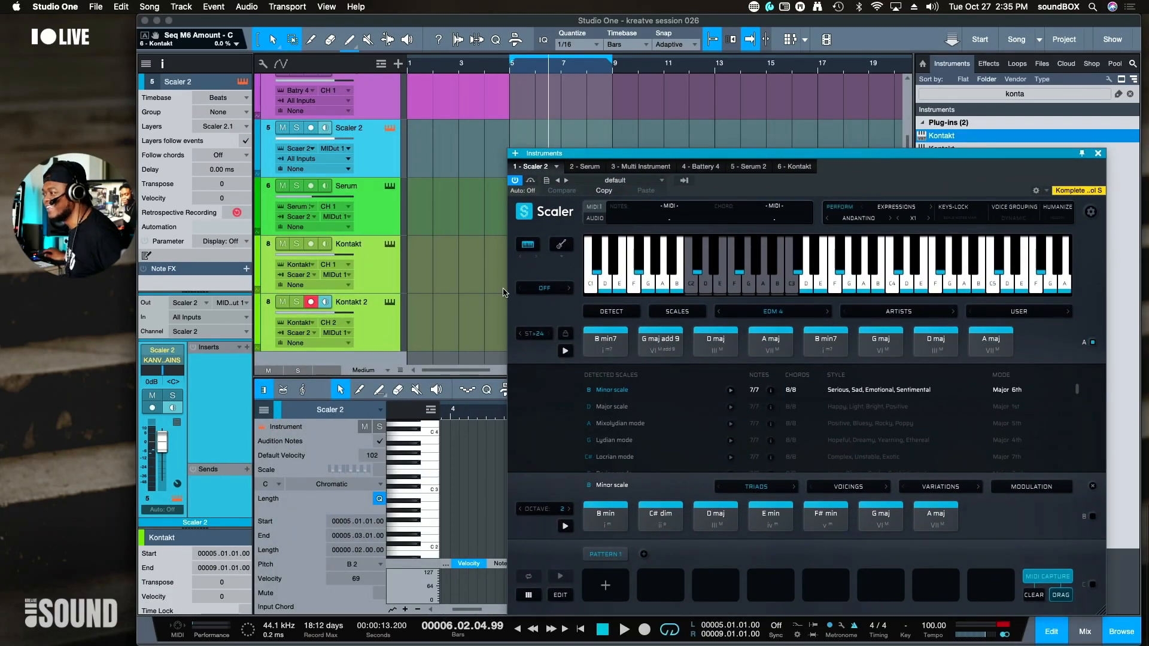
left_click(915, 209)
left_click(915, 210)
left_click(914, 209)
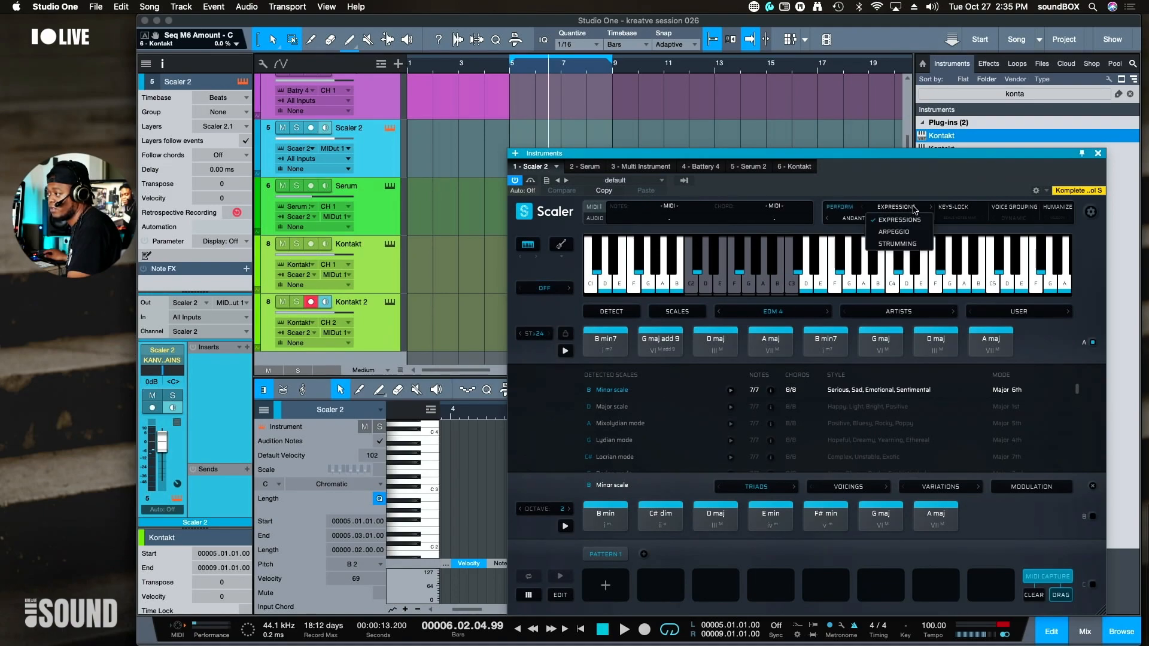
left_click(915, 242)
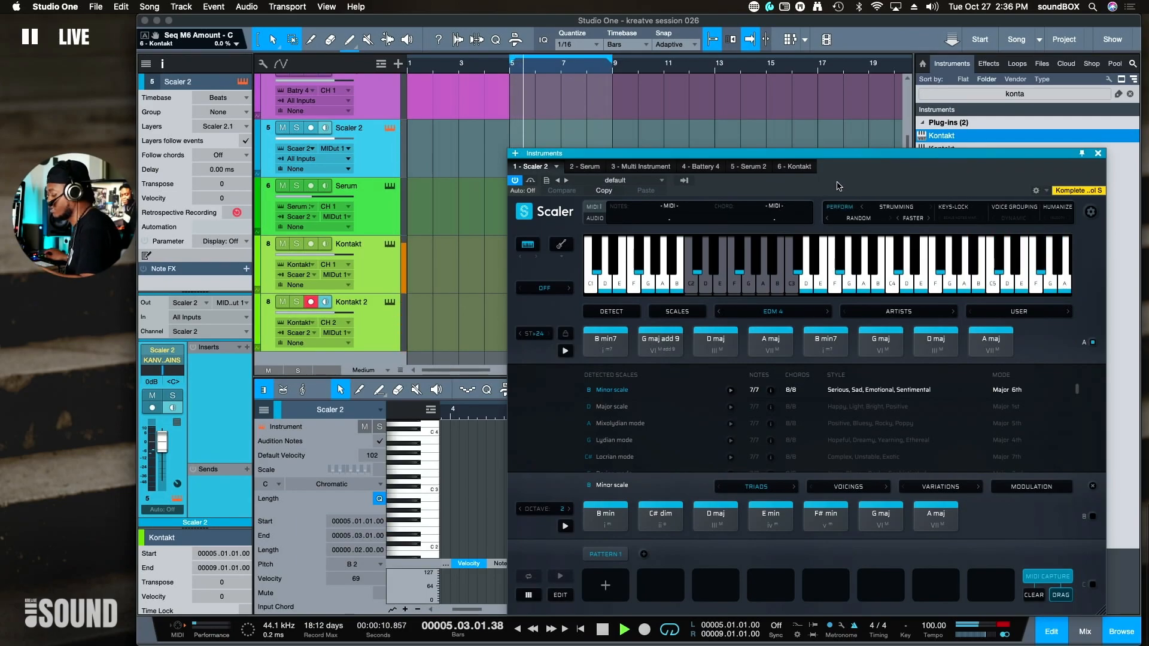
- Stop playback and lower the semitone transposition of Scaler 2's upper chord row
key("space")
mouse_move(823, 157)
left_mouse_down()
mouse_move(782, 238)
mouse_move(755, 165)
mouse_move(820, 146)
mouse_move(813, 140)
left_mouse_up()
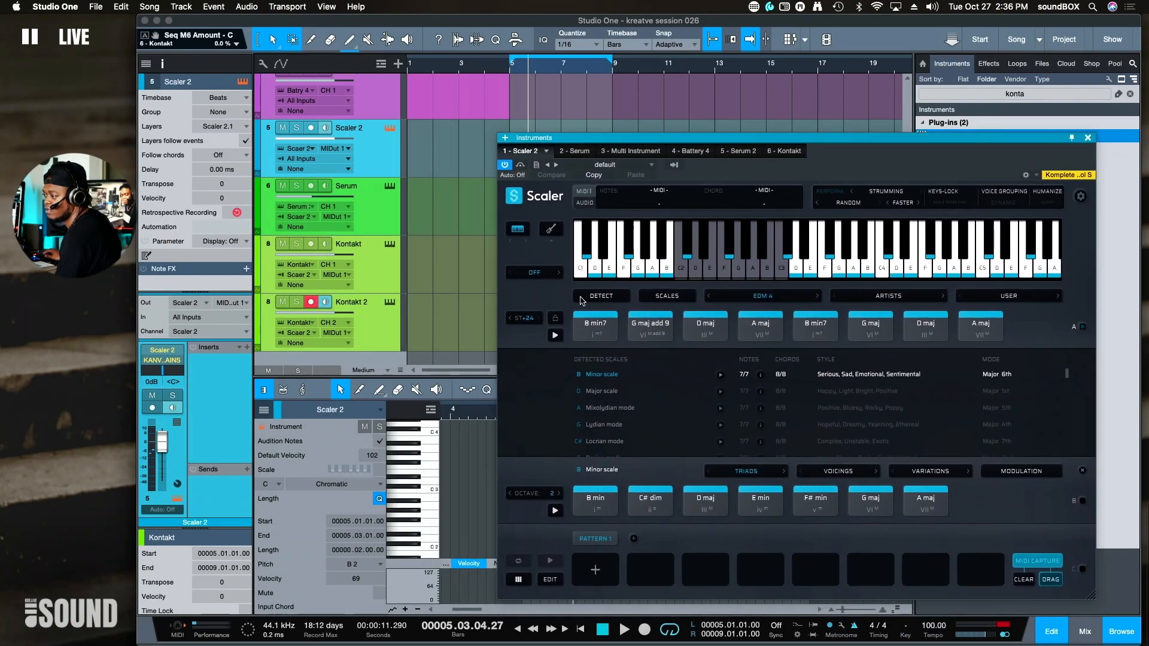
left_click(508, 323)
left_click(509, 323)
scroll(510, 323, "down", 7)
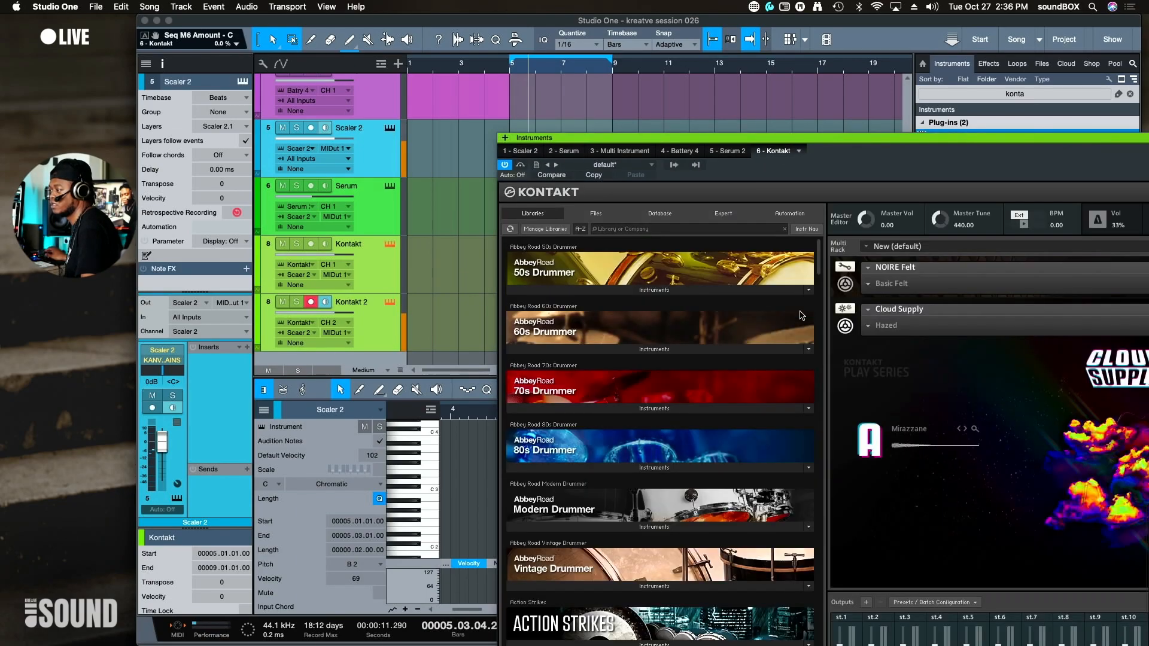
- Load the Keys preset Creased in Kontakt's Cloud Supply and advance to the Croise preset
double_click(861, 143)
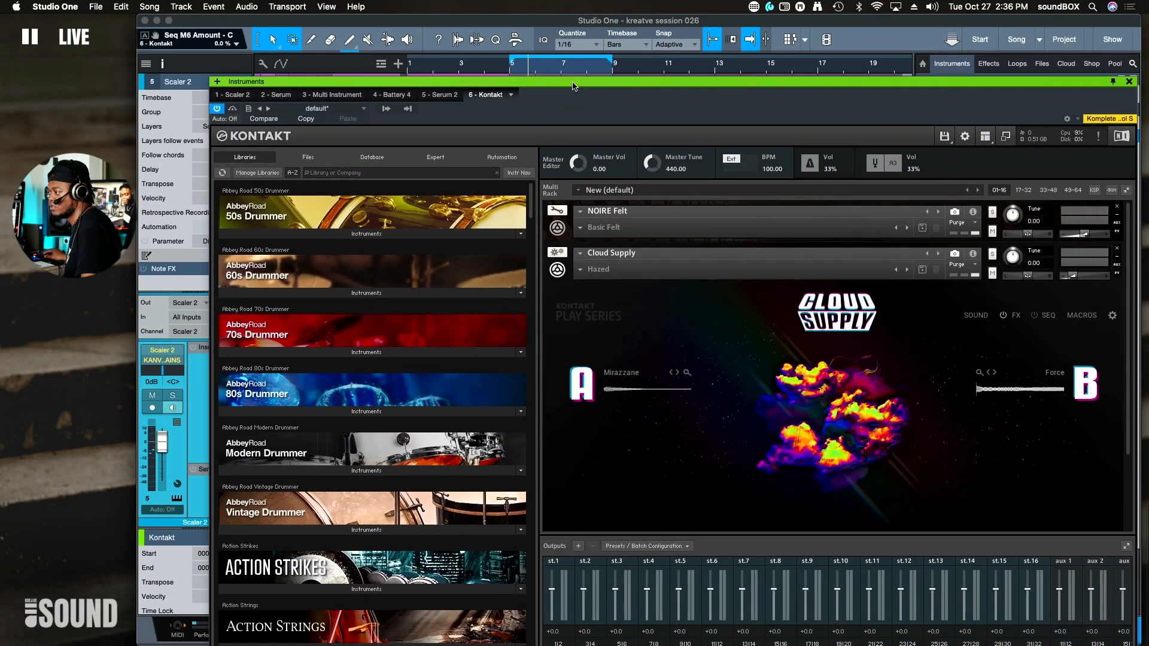
left_click(579, 270)
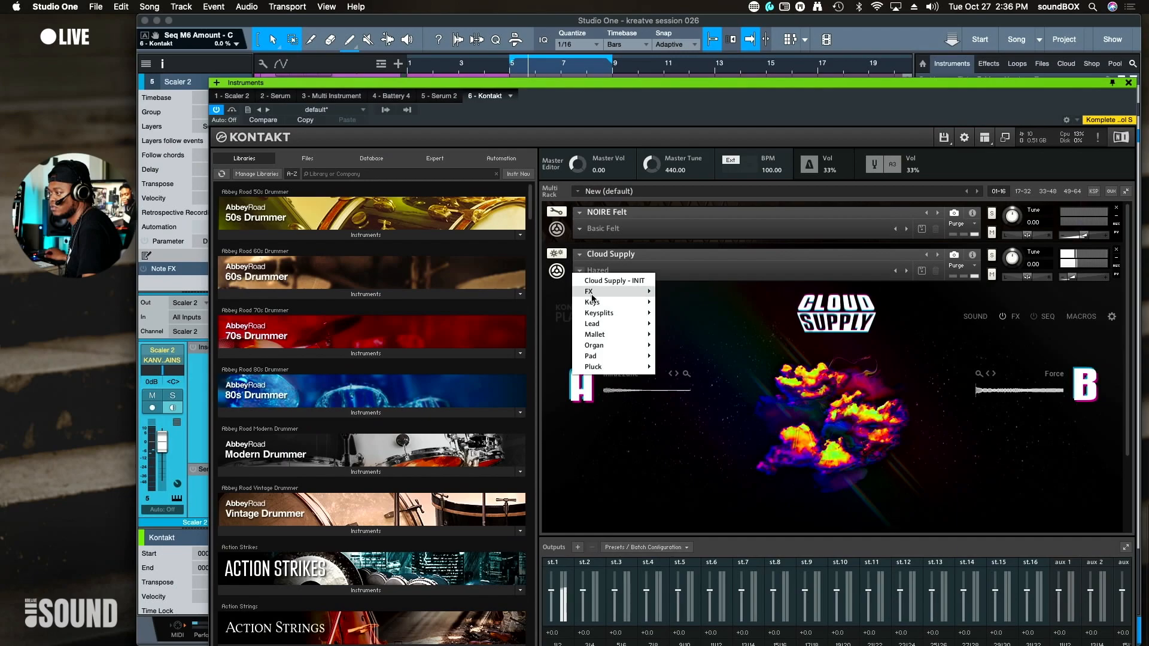
mouse_move(611, 302)
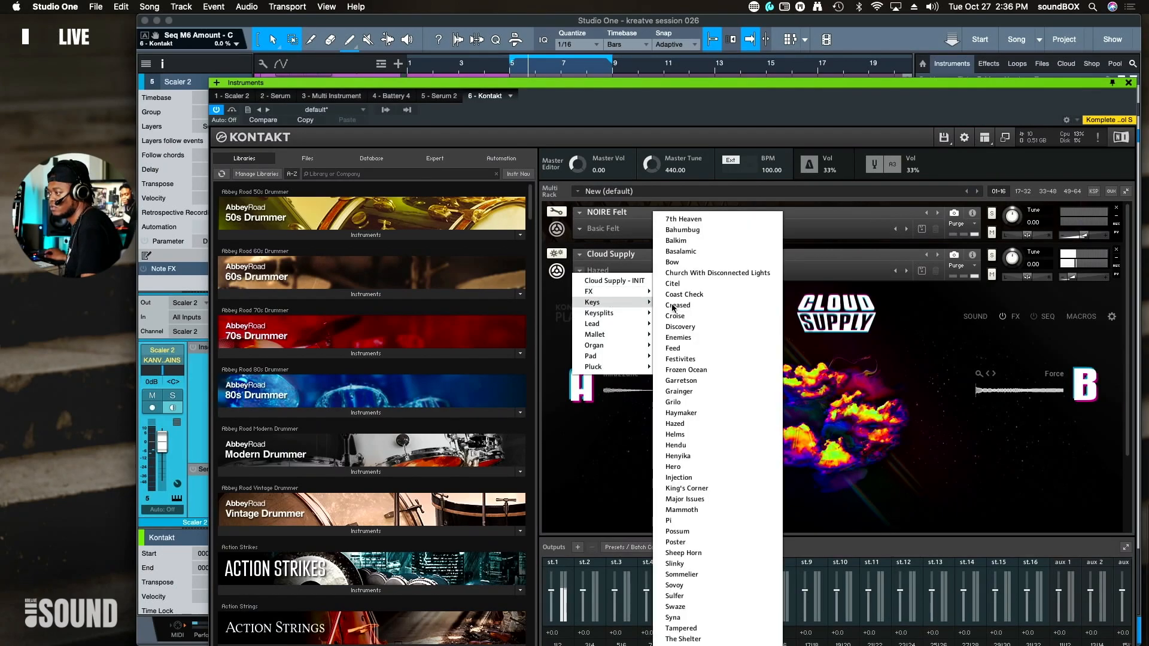
left_click(690, 306)
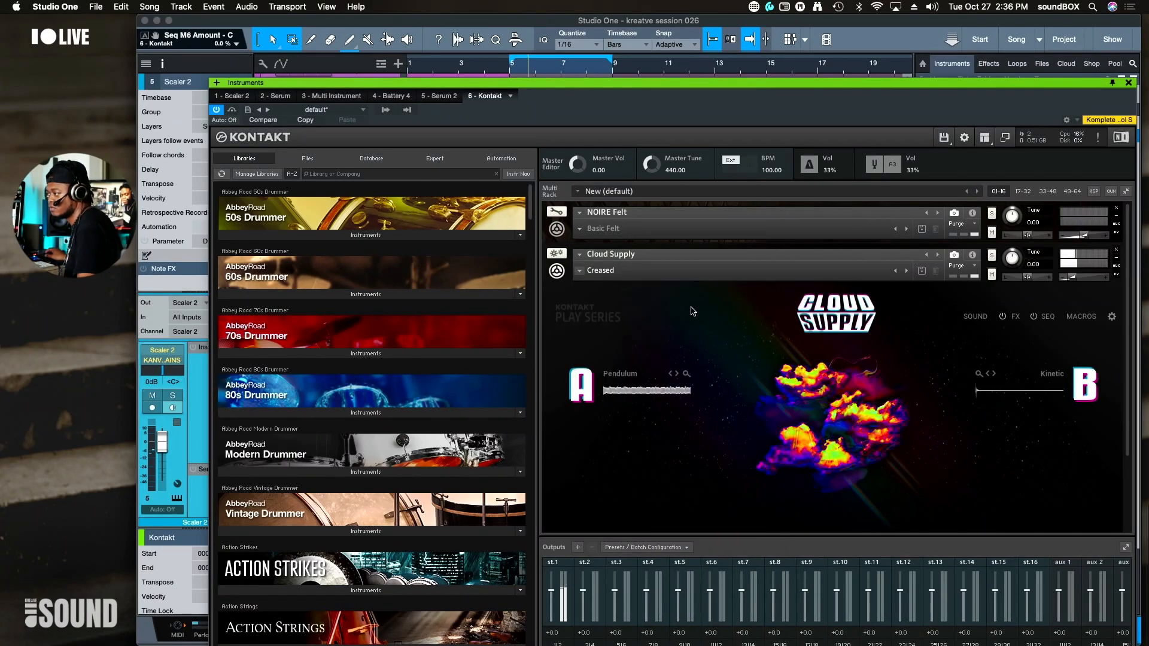
left_click(906, 272)
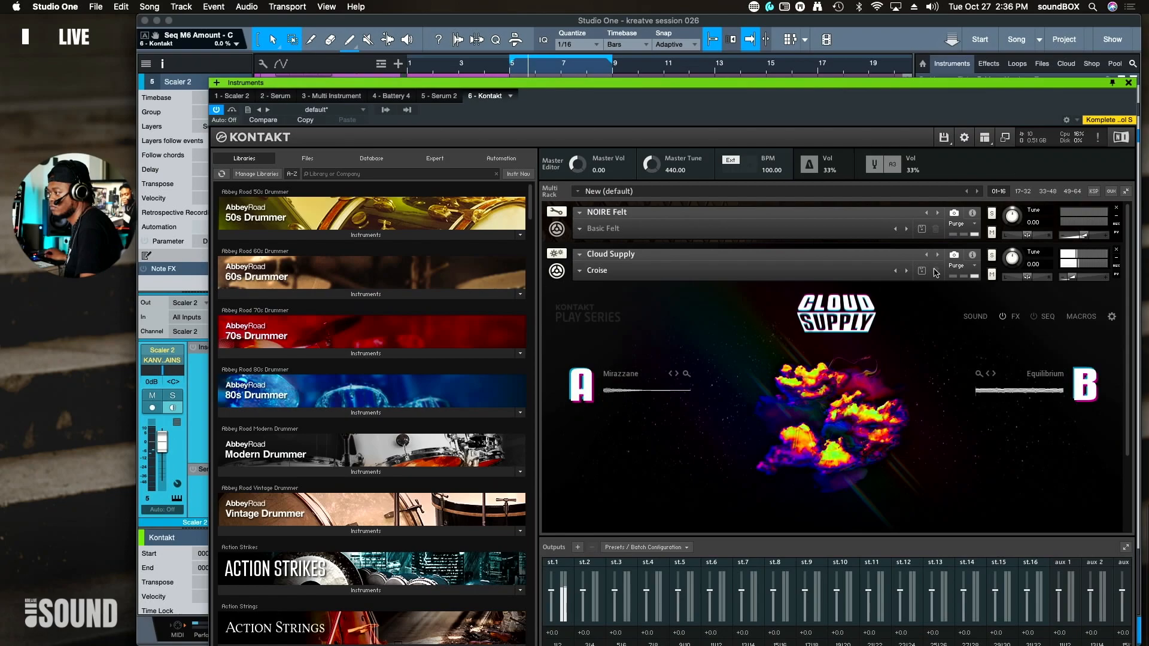
- Try recording the Cloud Supply part on Kontakt 2 over bars 5 to 9, undo the take, and return the playhead to bar 5
left_click_drag(1014, 87, 1148, 345)
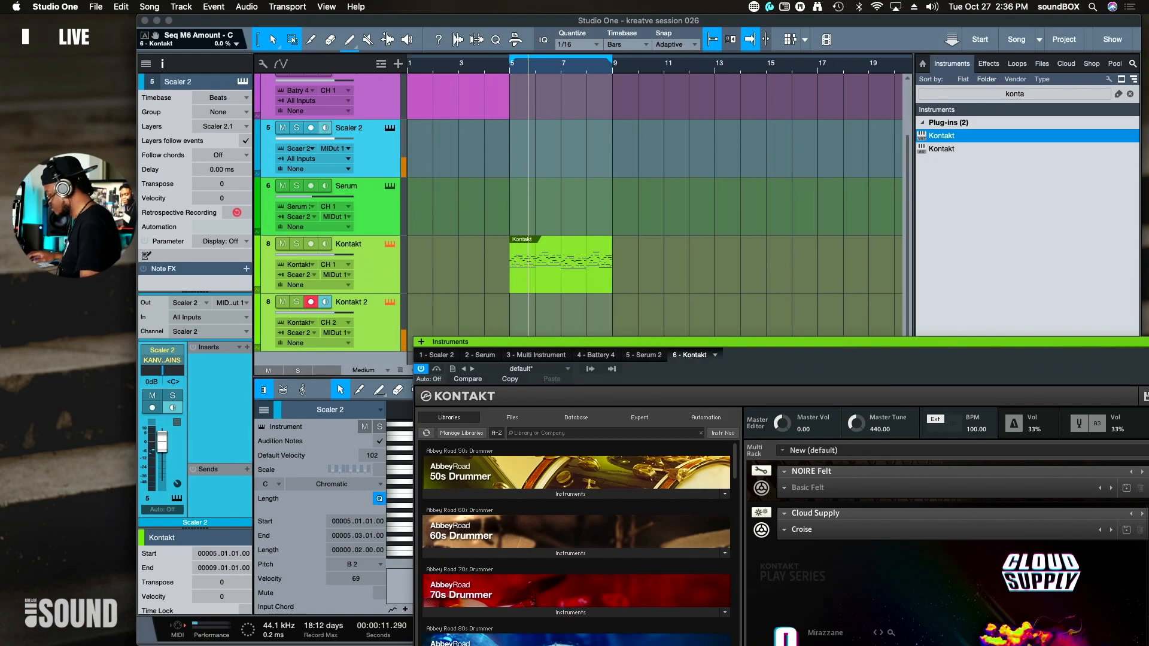
key("KP_0")
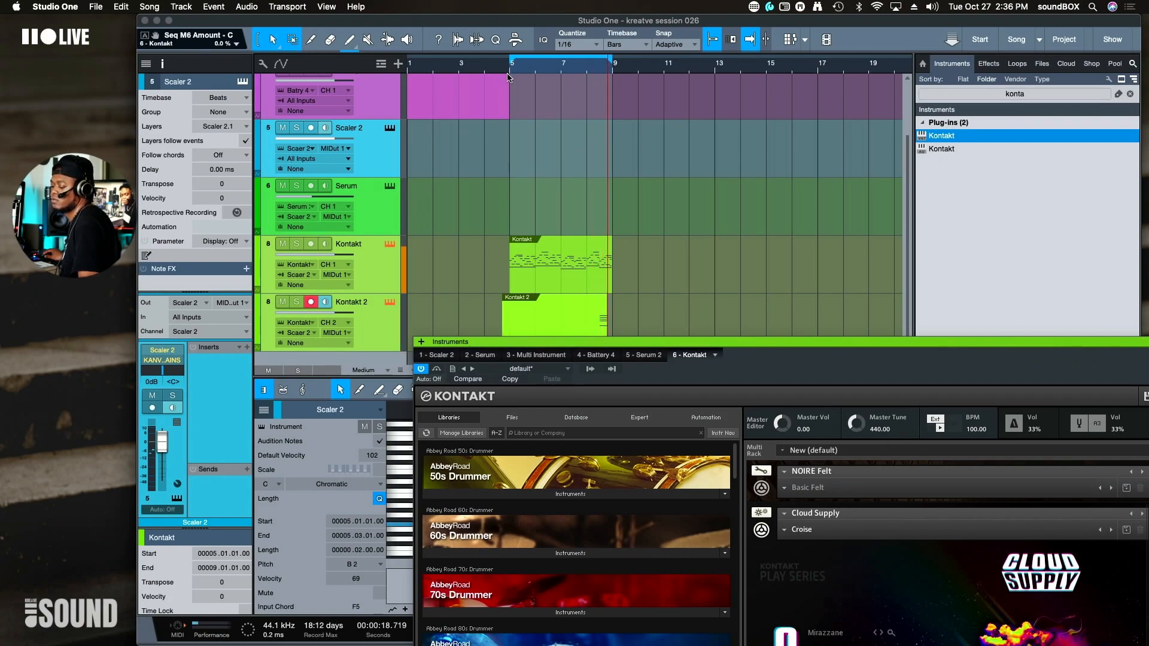
key("space")
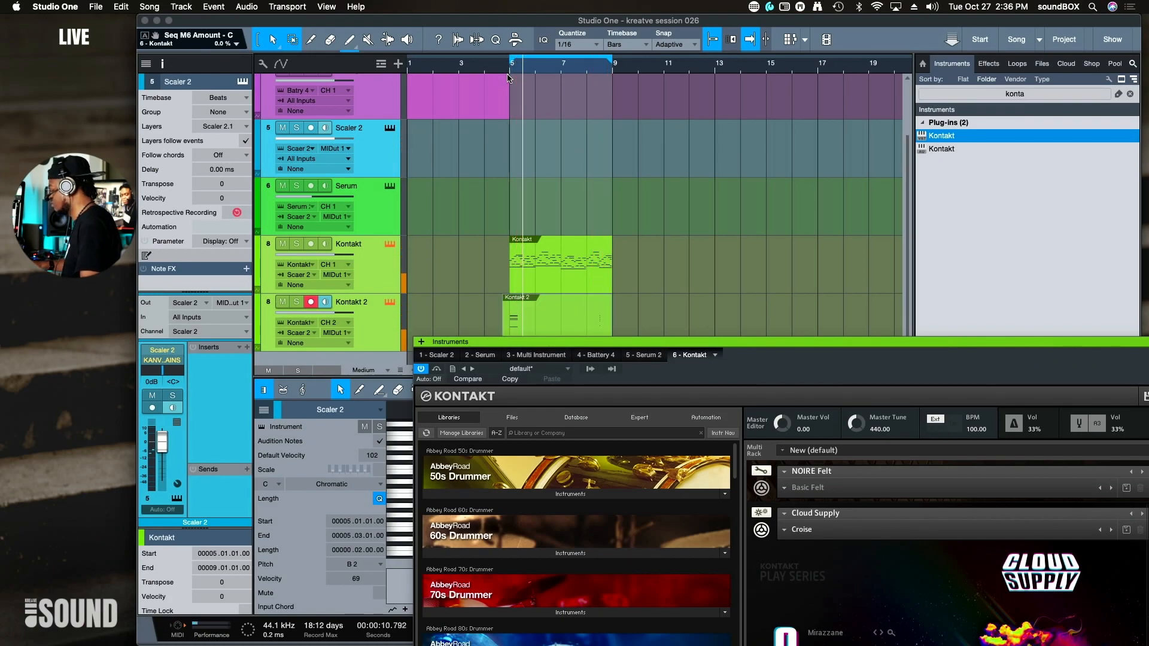
key("super+z")
left_click(508, 73)
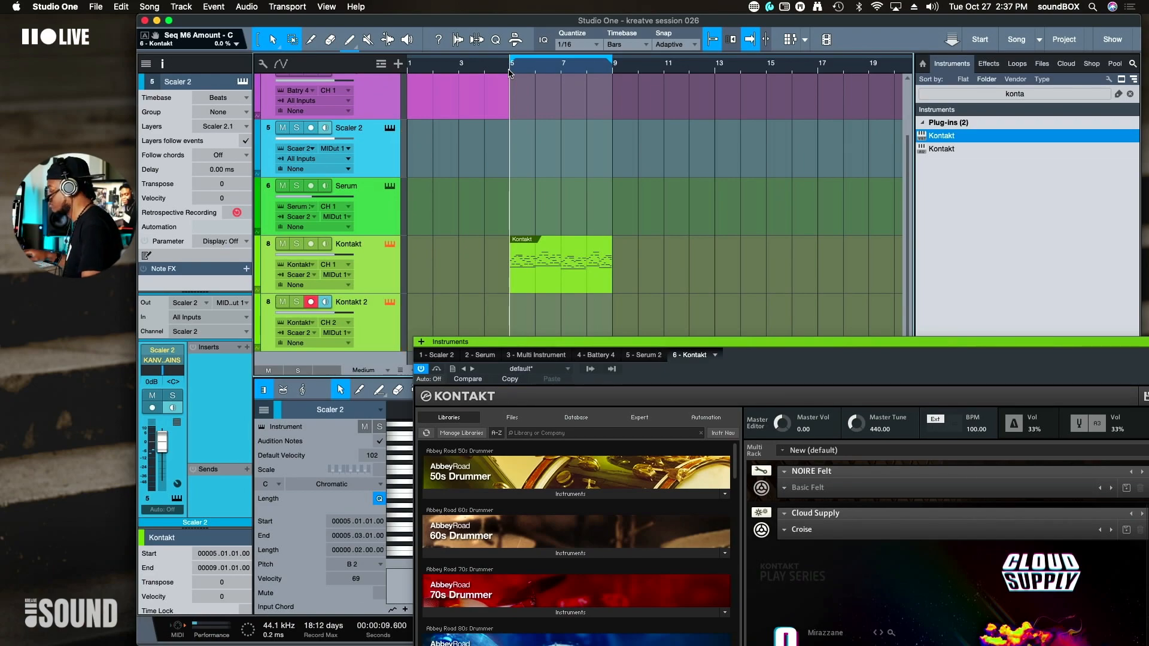
- Mute the Serum and Battery 4 clips in bars 1 to 5
scroll(517, 168, "up", 2)
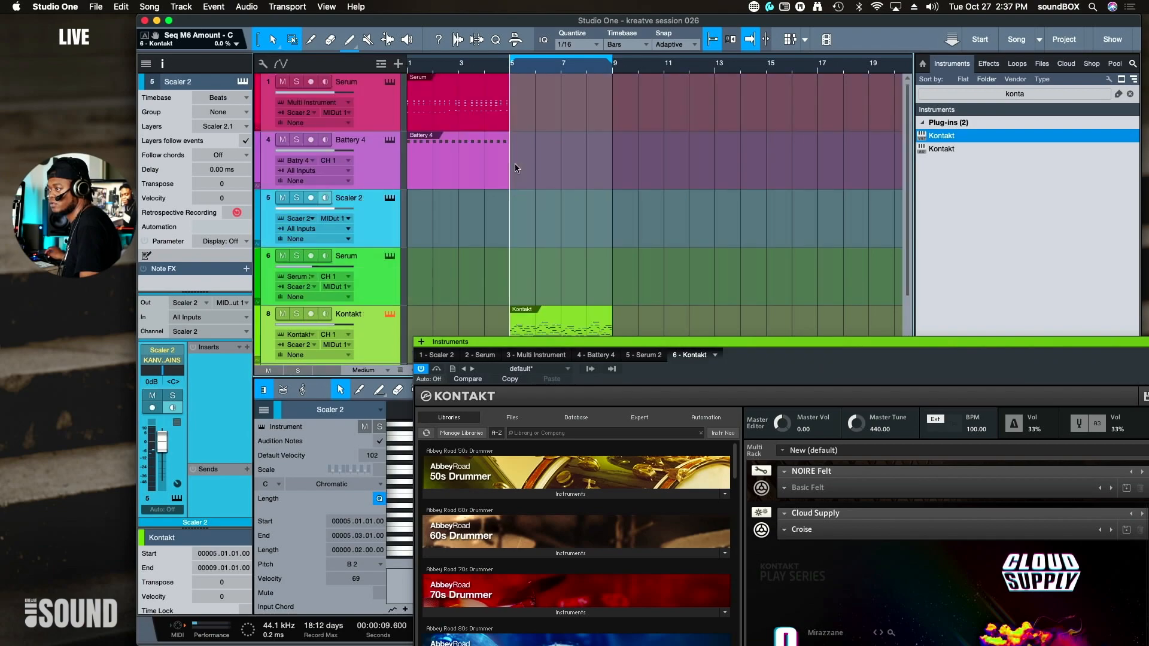
left_click_drag(526, 173, 427, 117)
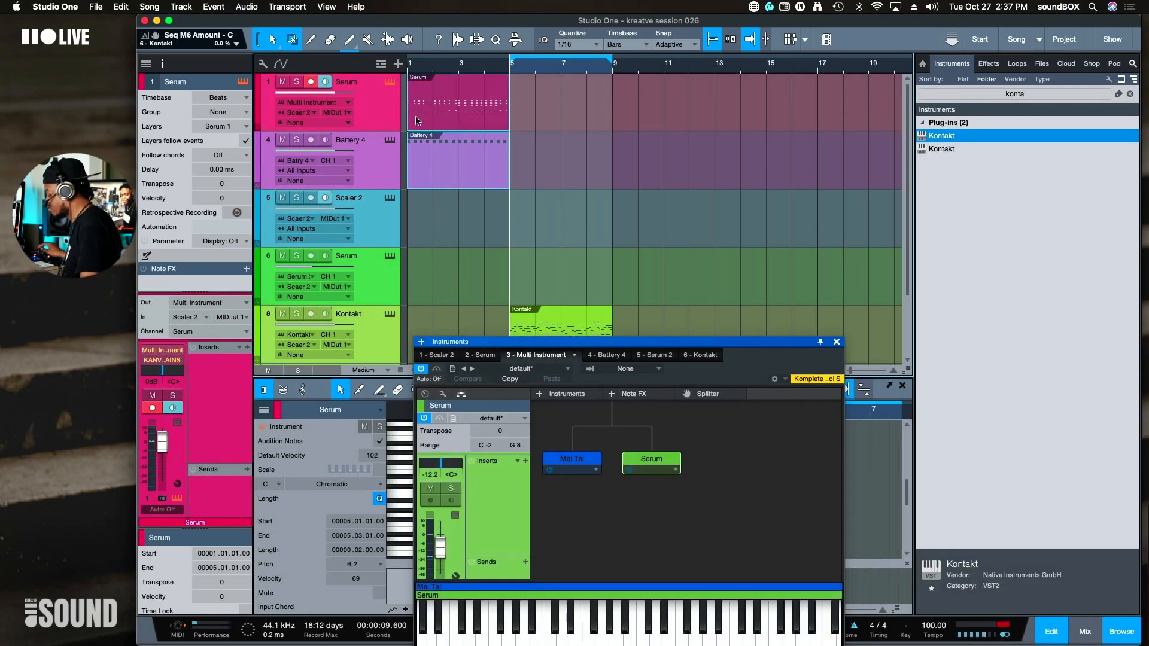
key("shift+m")
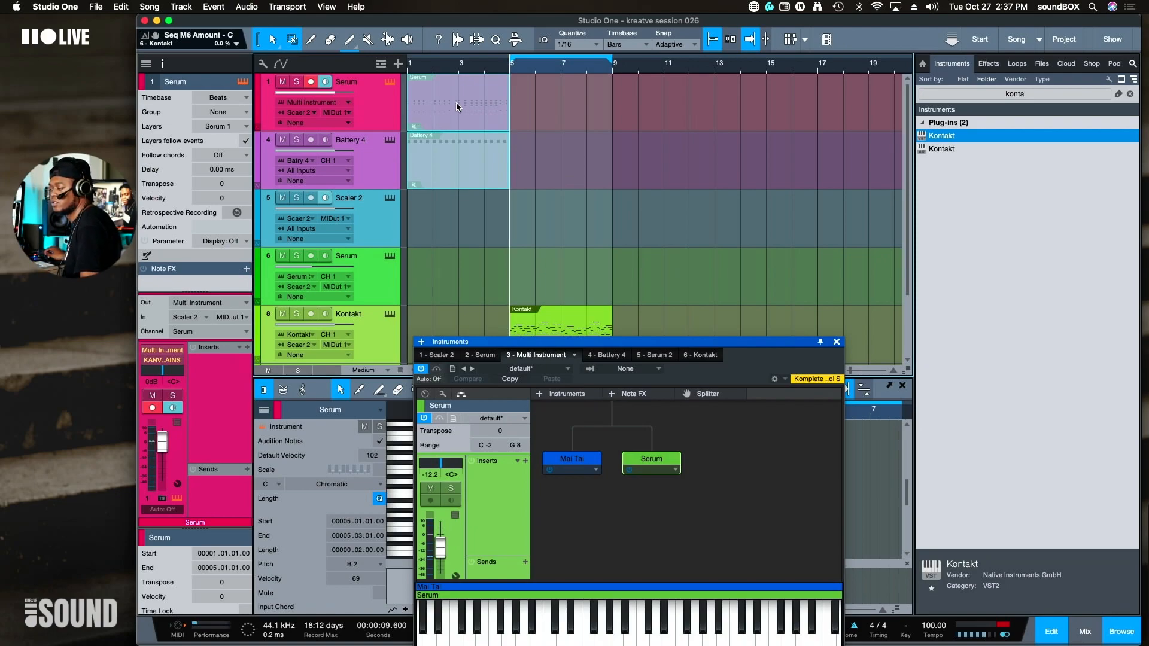
- Try recording on the Serum track from bar 5 and stop the take
key("KP_Multiply")
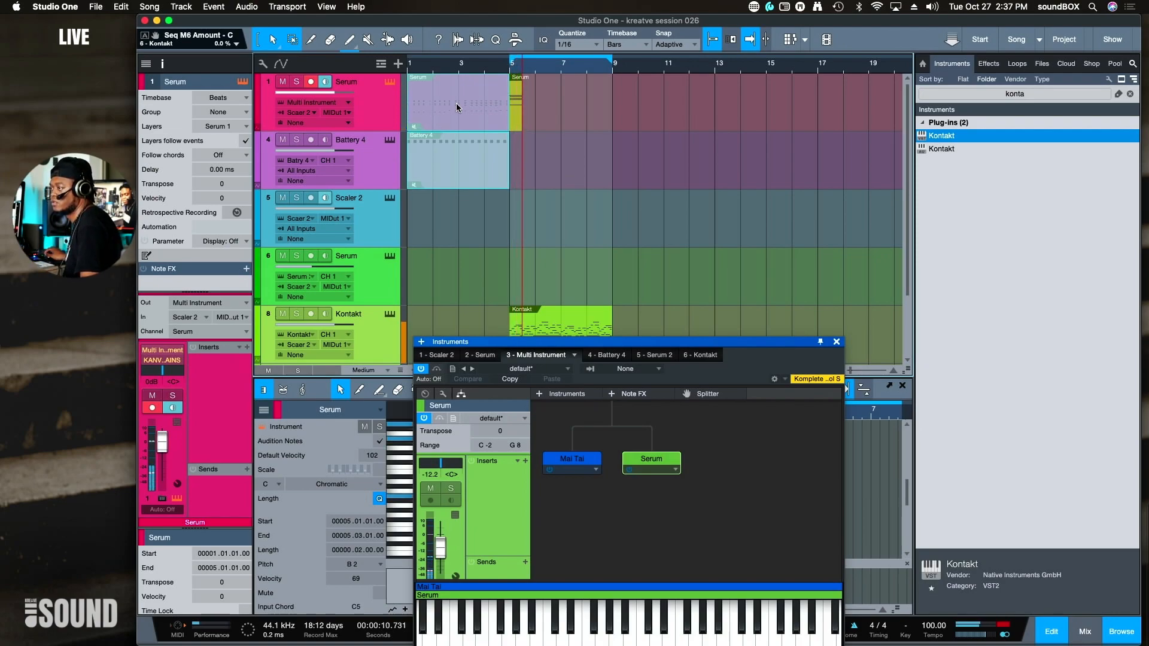
key("space")
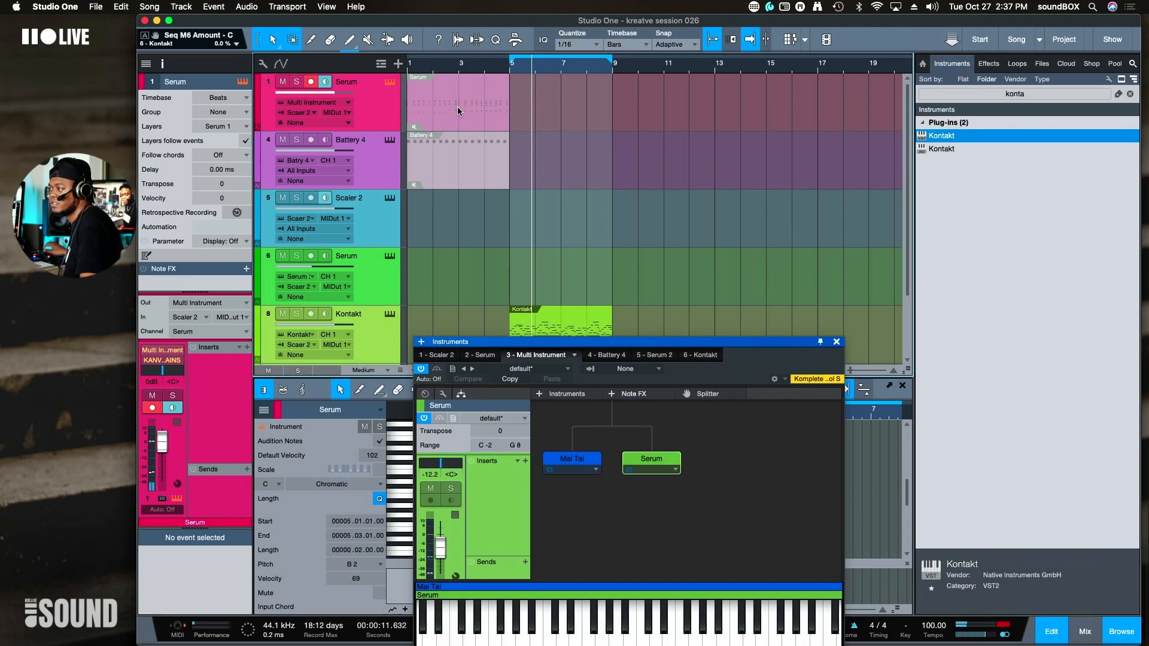
- Select the Kontakt 2 track and record its Cloud Supply part over the loop from bar 5 to bar 9
scroll(465, 160, "down", 2)
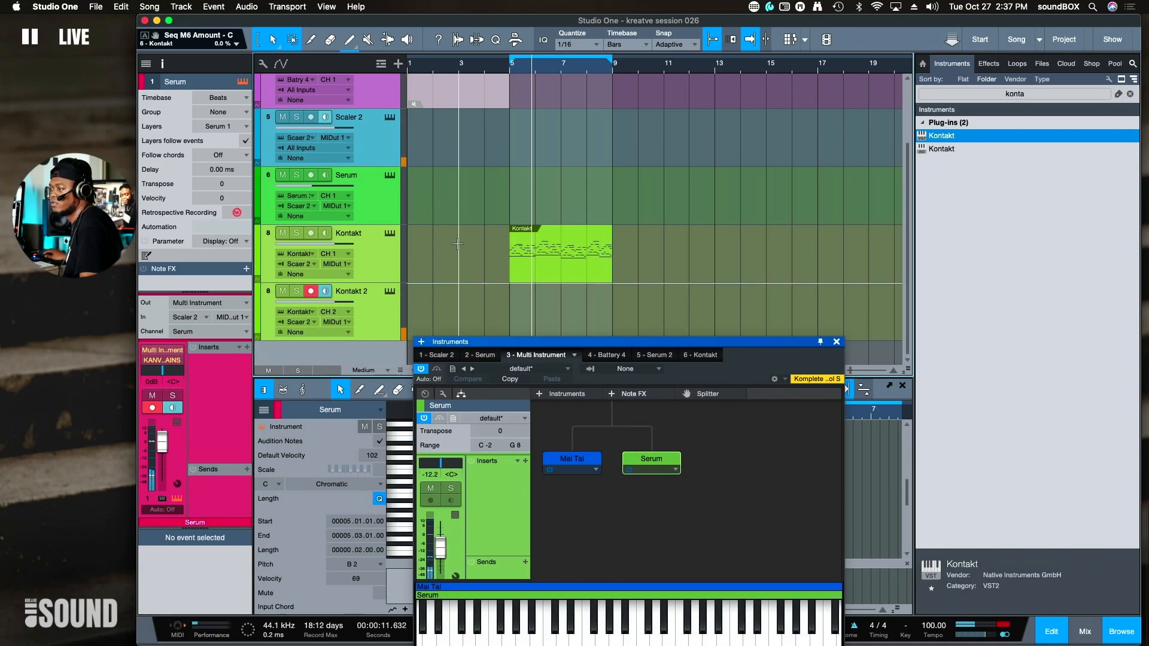
left_click(375, 305)
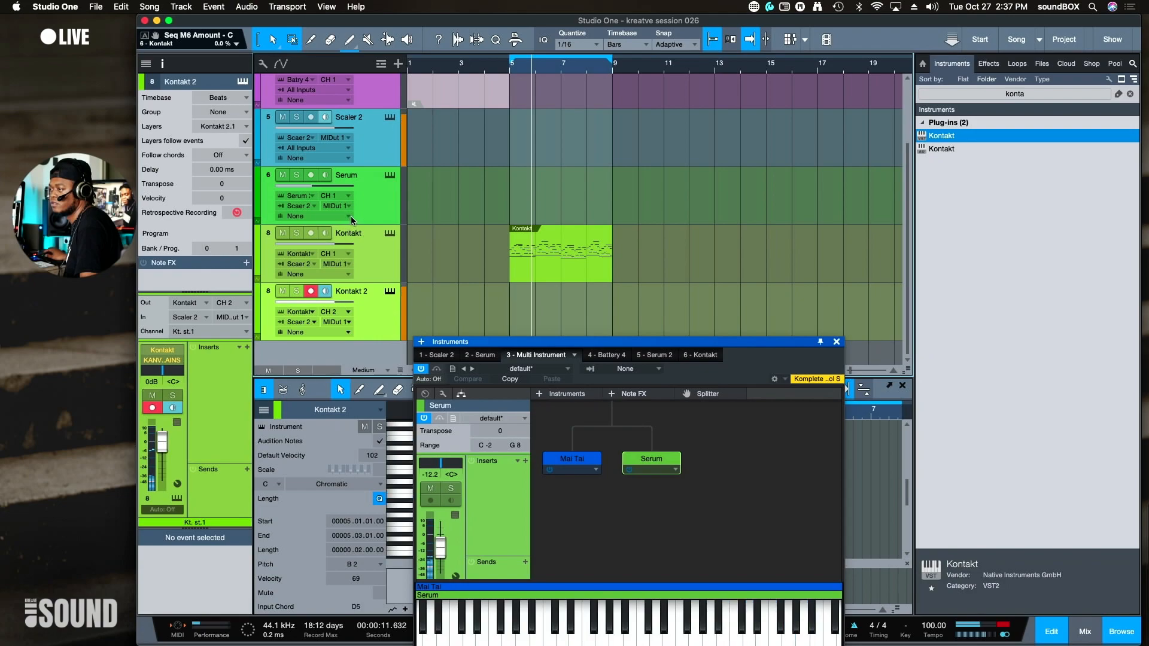
scroll(321, 112, "up", 3)
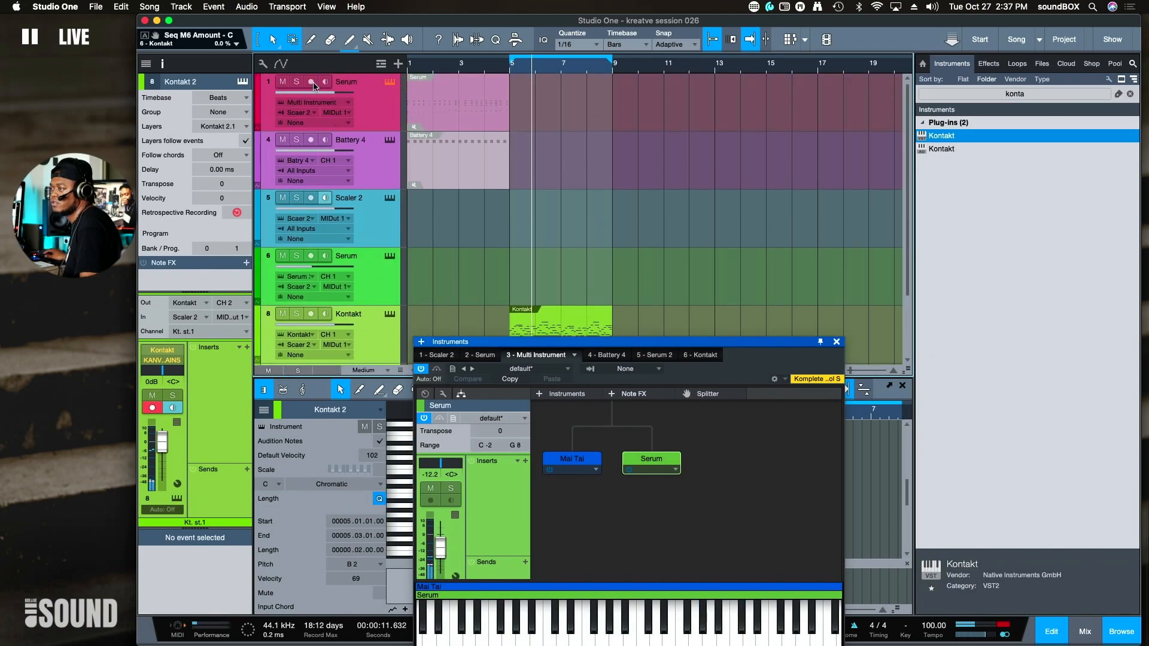
scroll(351, 259, "down", 3)
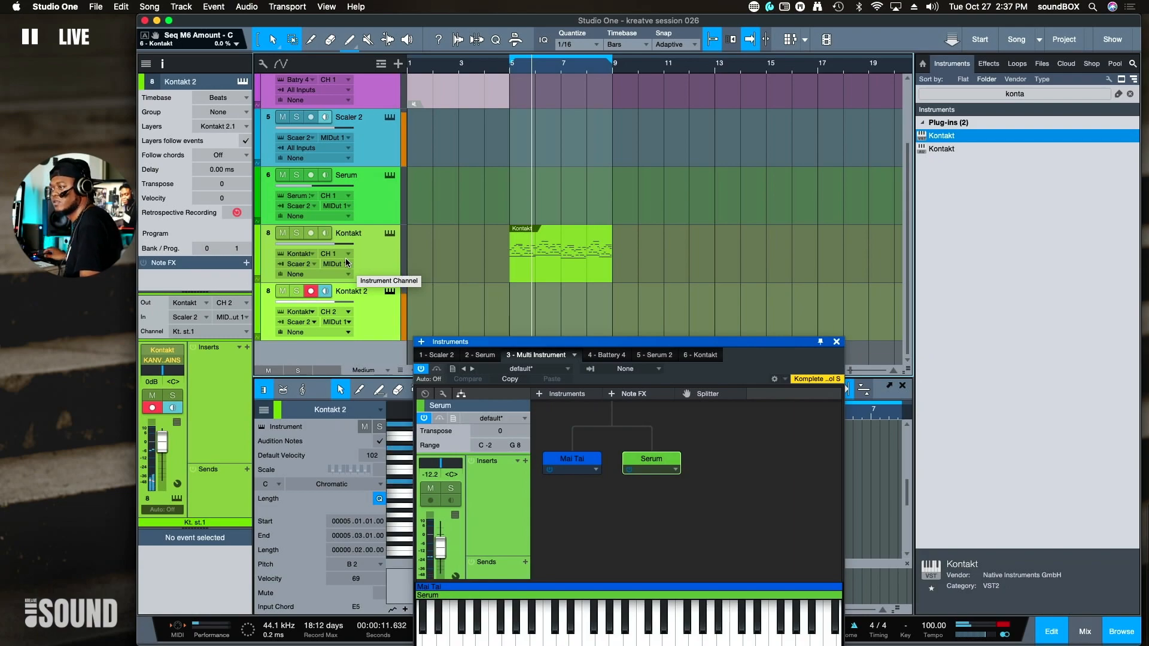
left_click(510, 72)
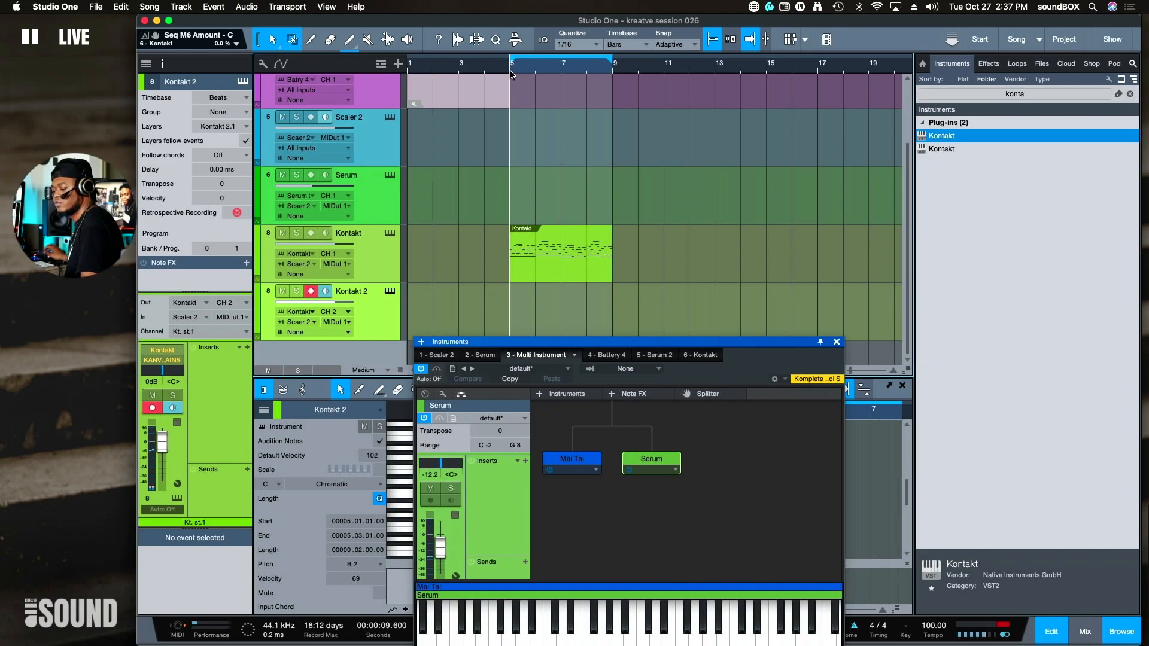
key("KP_Multiply")
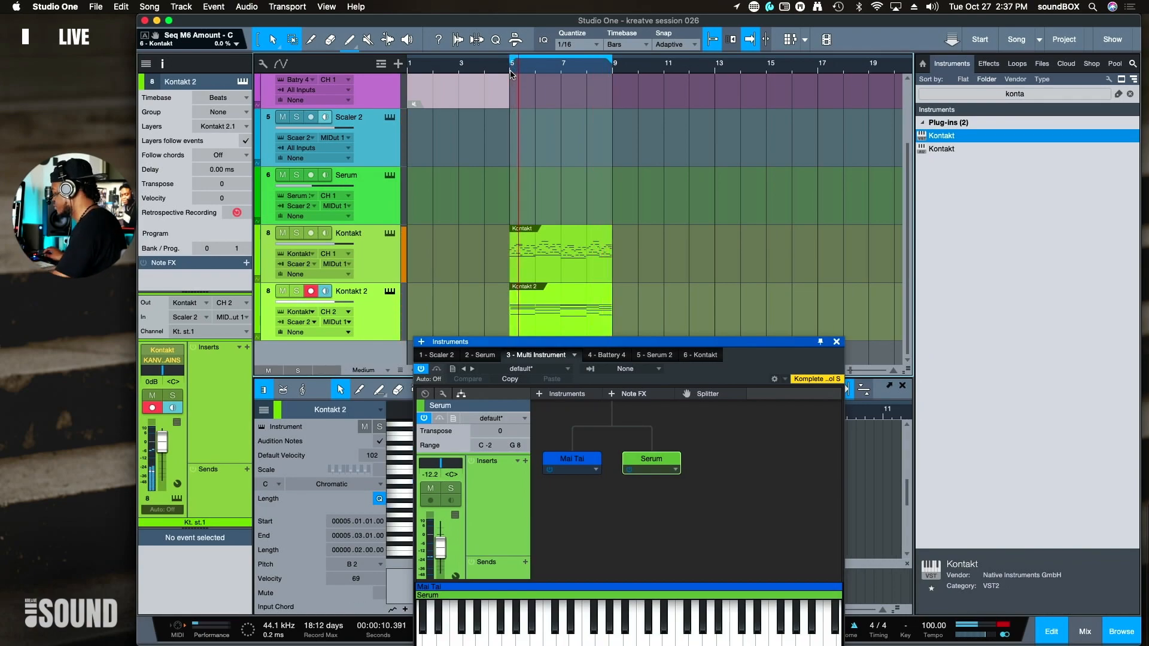
key("KP_Multiply")
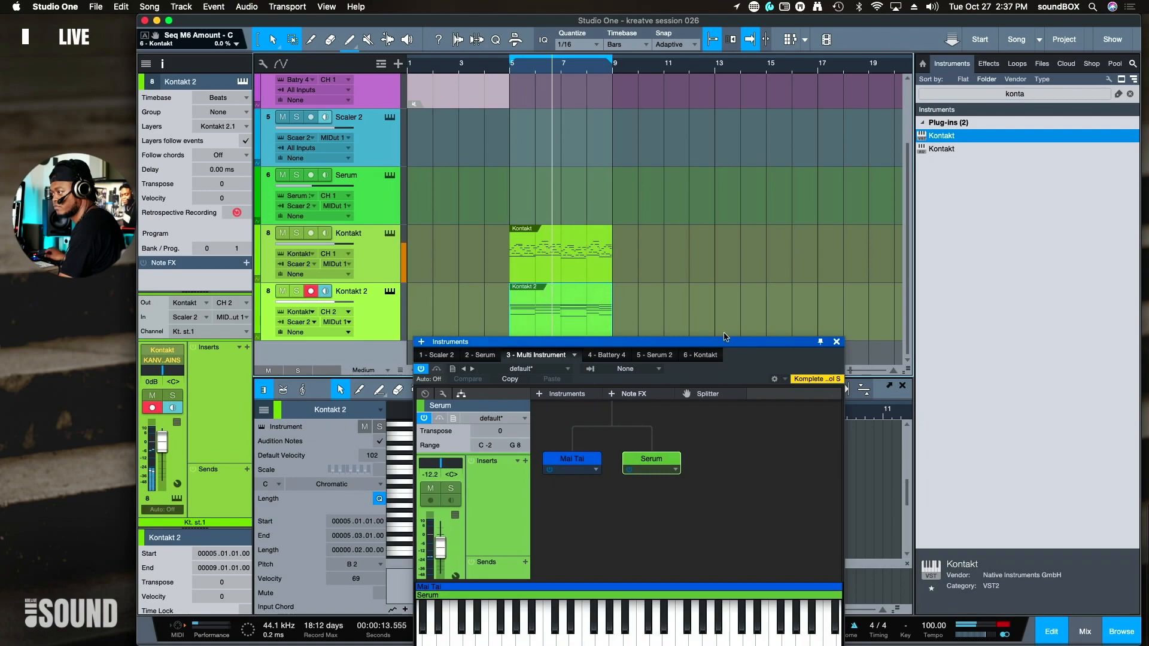
- Open the Kontakt track's recorded part in the note editor and hide the instrument window covering it
left_click(701, 355)
key("Up")
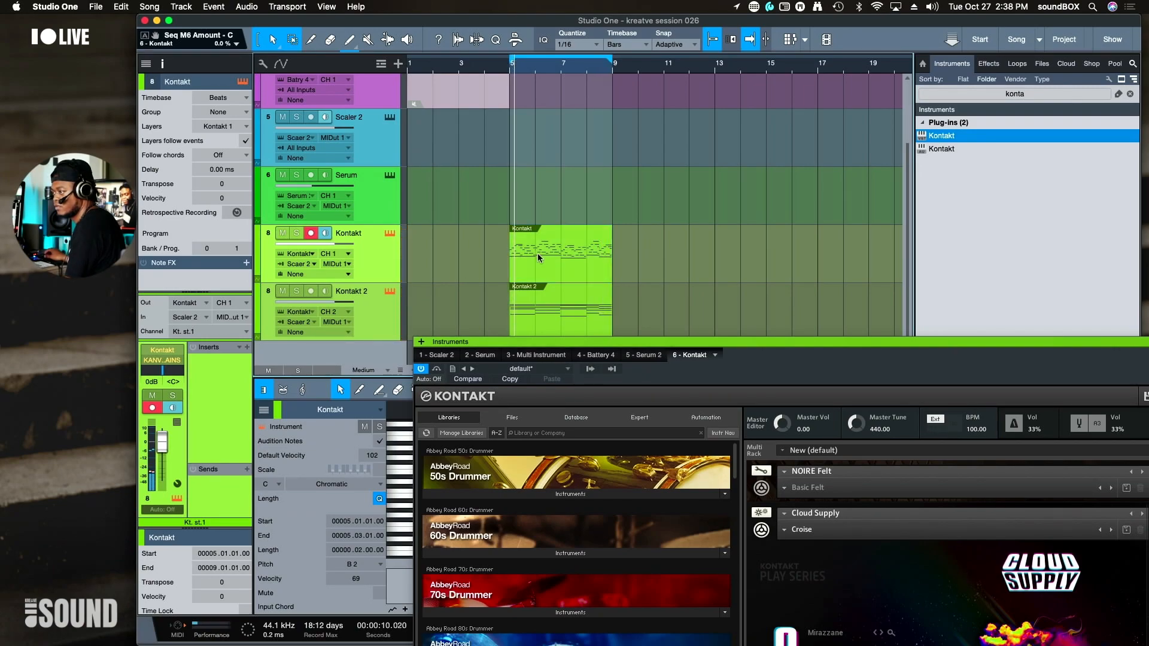
double_click(556, 266)
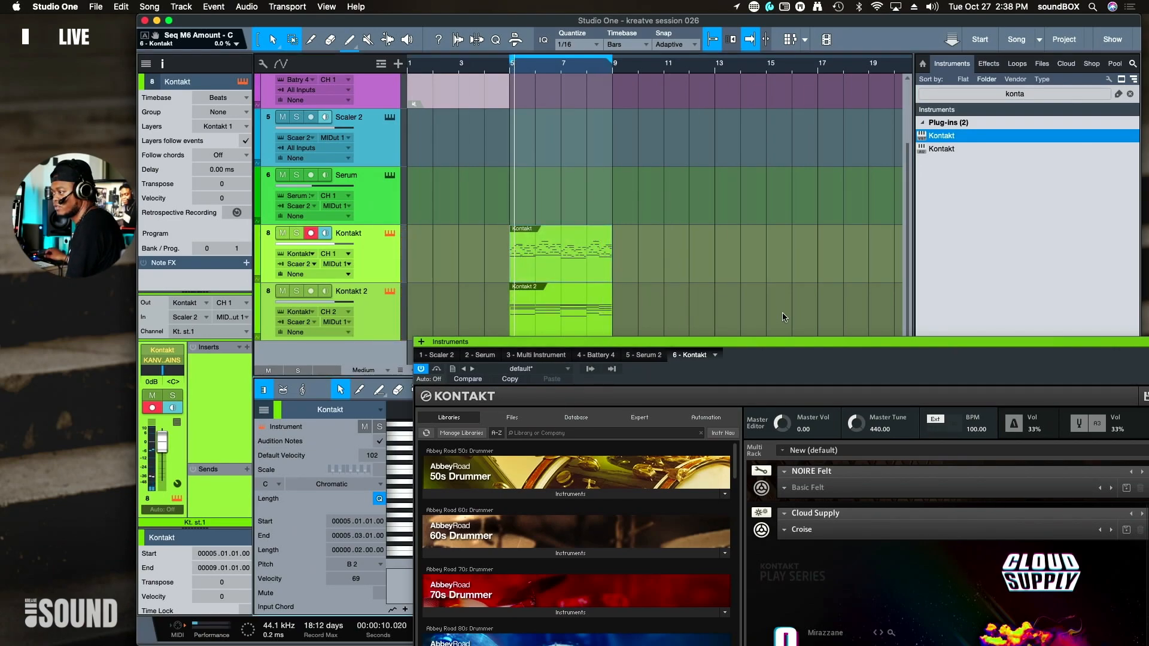
left_click_drag(812, 334, 514, 443)
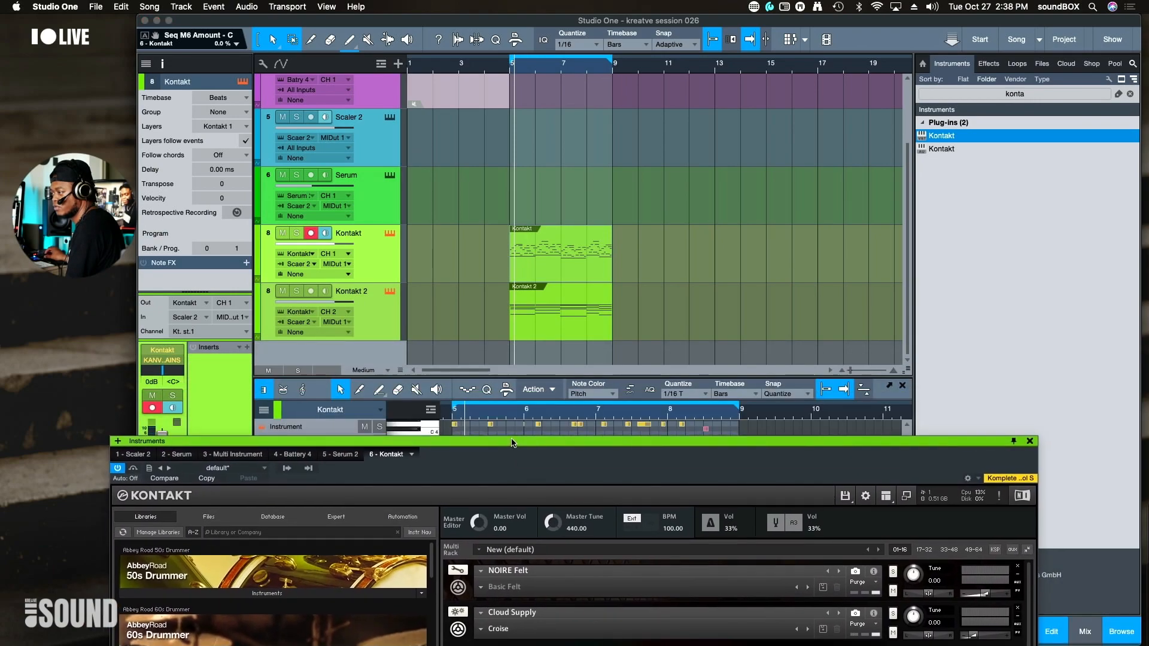
key("F11")
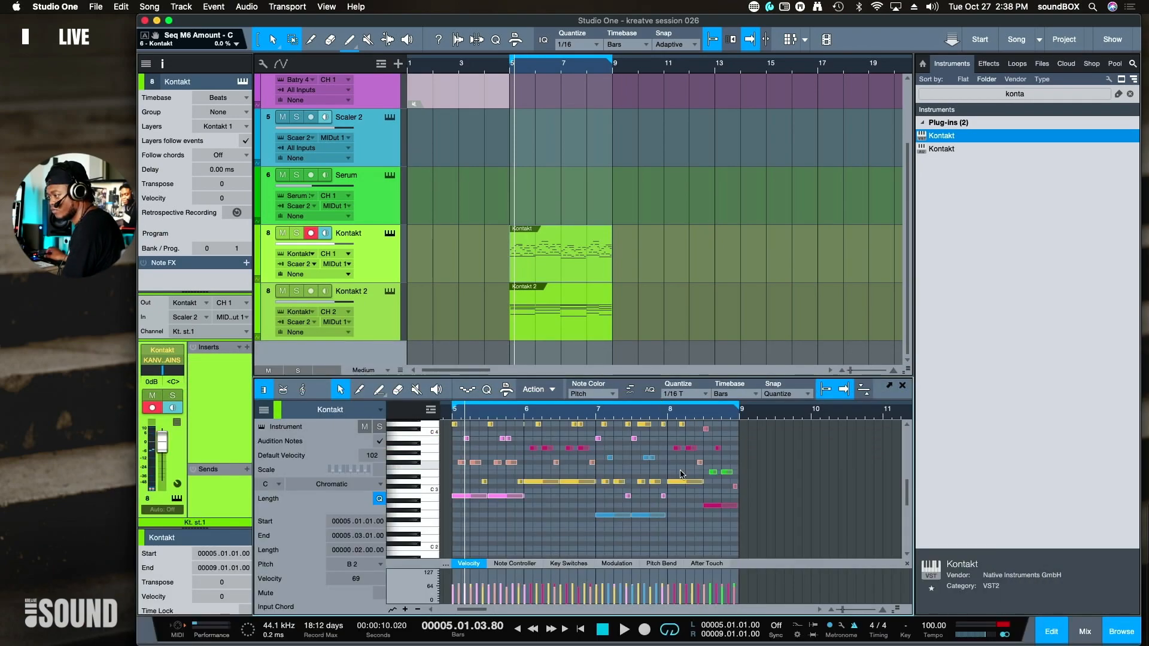
- Play the Kontakt part briefly and inspect its sustained low notes, selecting the D 3 note in bar 6
key("space")
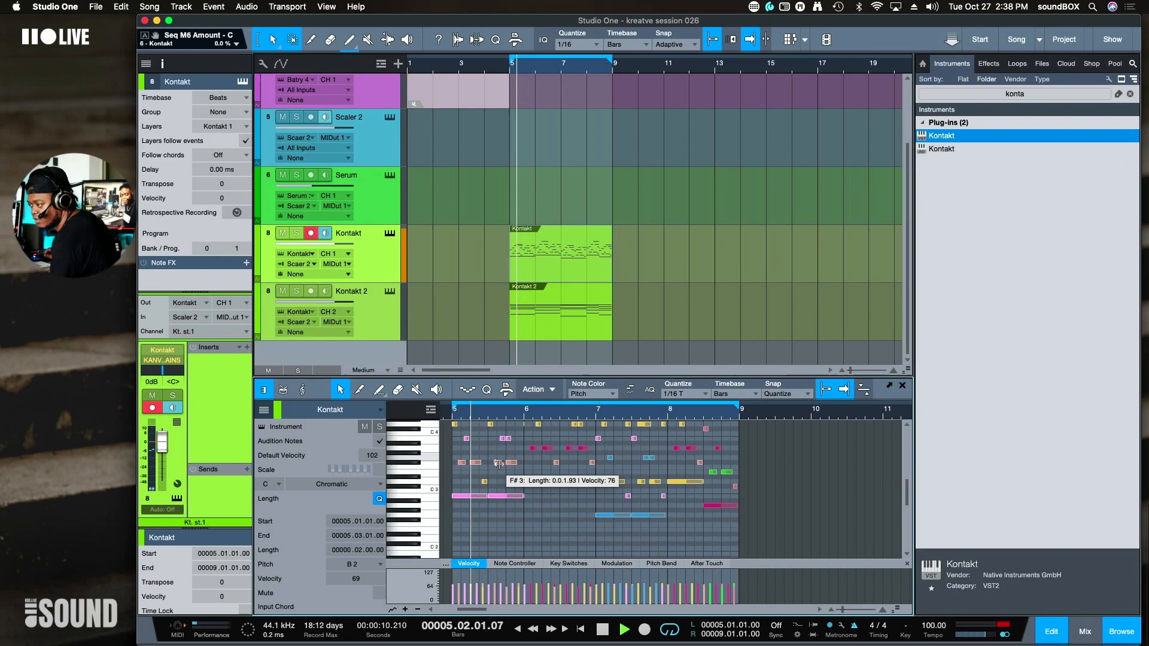
left_click(513, 497)
key("space")
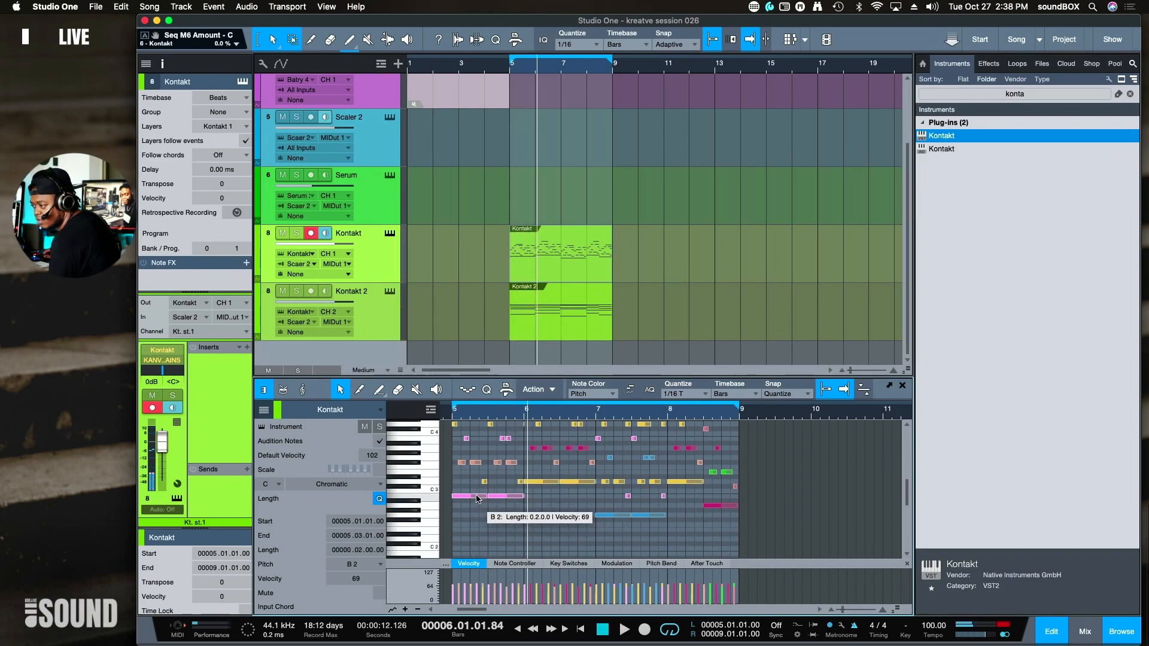
left_click(535, 482)
left_click(584, 485)
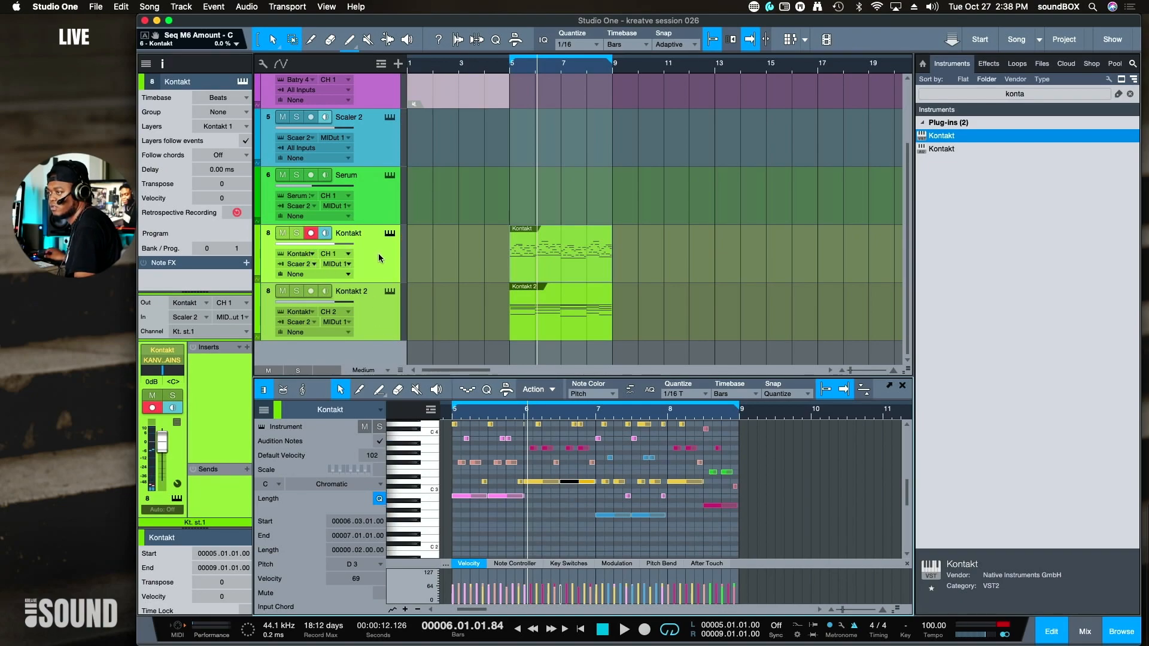
- Turn off monitoring on the Scaler 2 track and play the loop while reviewing the Kontakt part's high and low notes
left_click(324, 120)
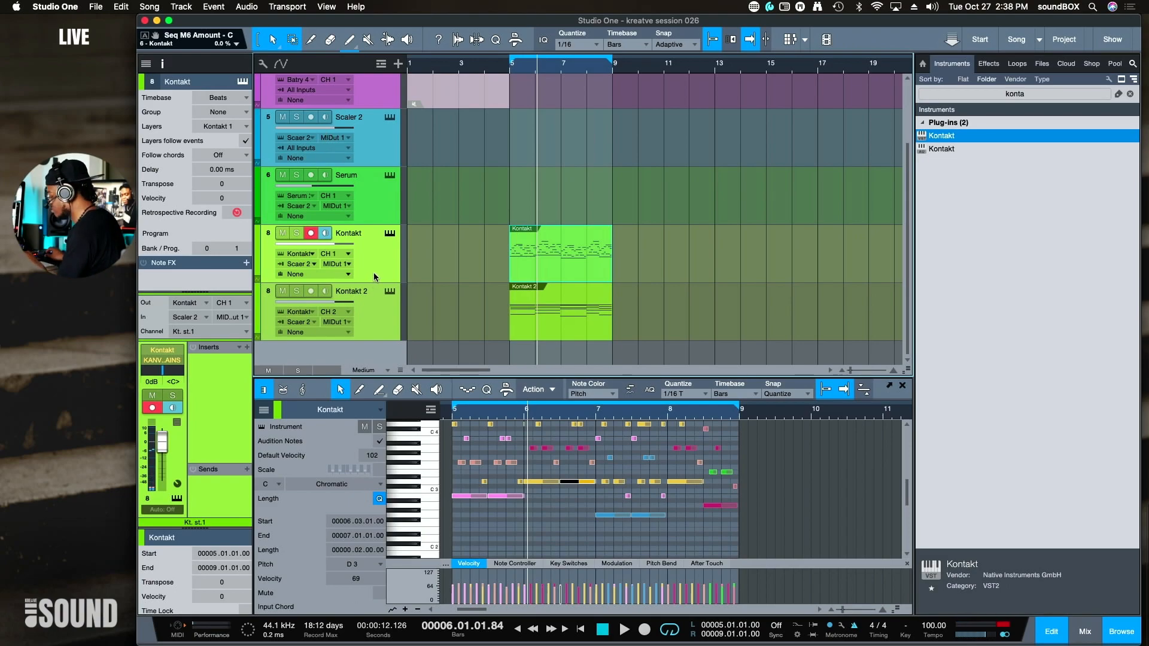
key("space")
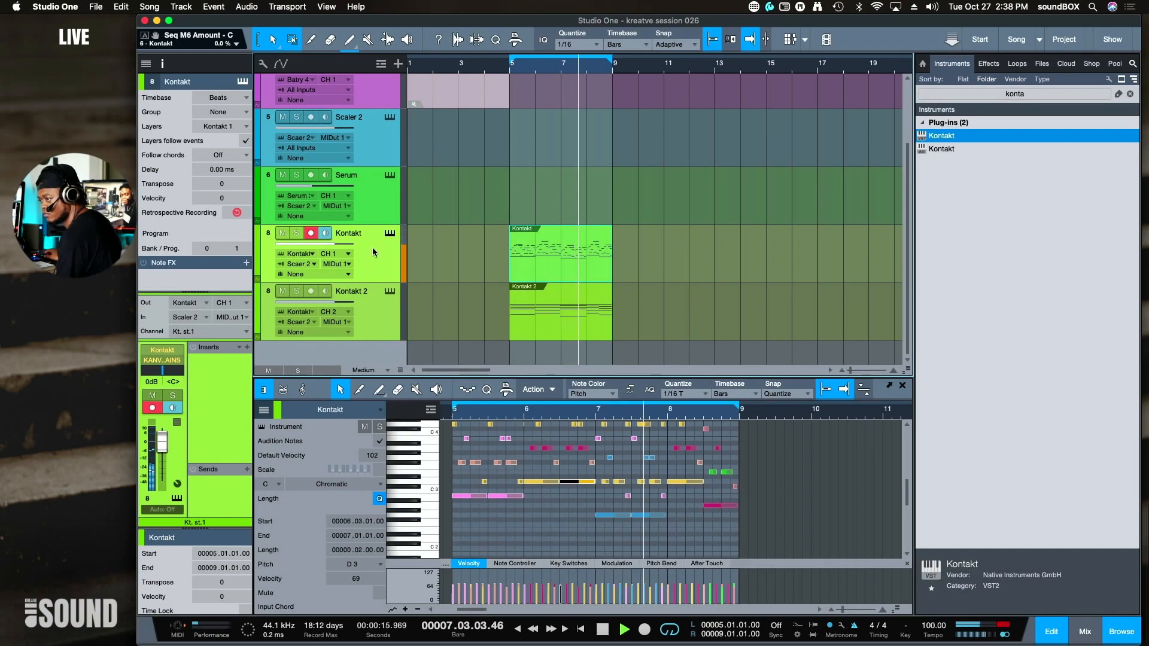
scroll(581, 477, "up", 5)
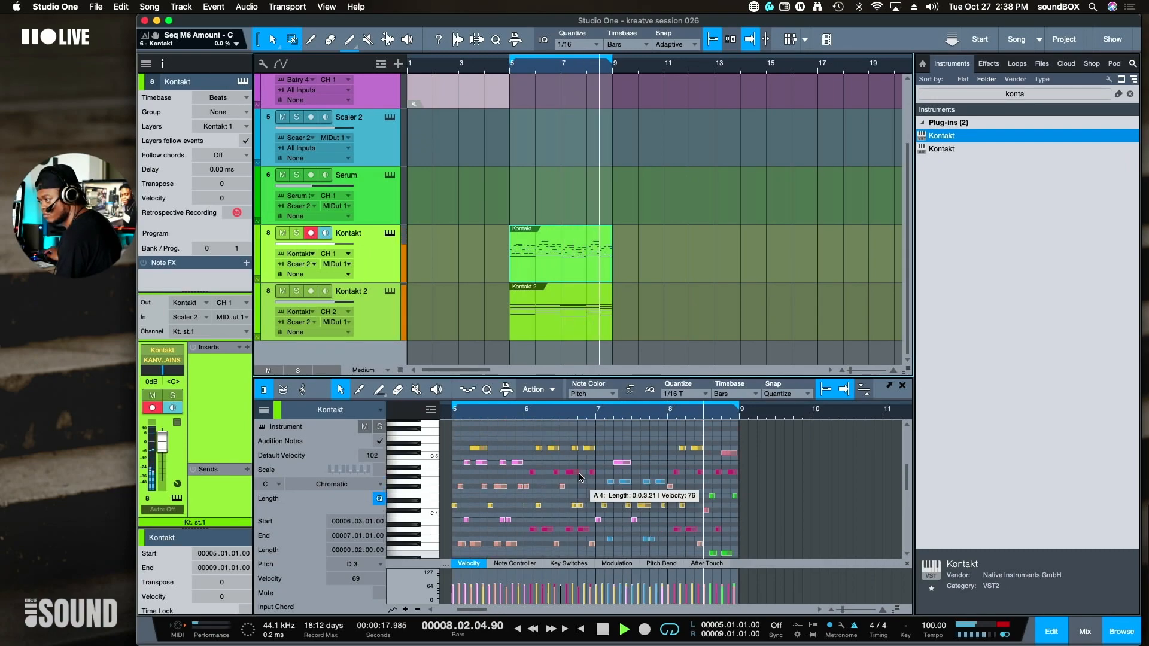
scroll(581, 477, "down", 5)
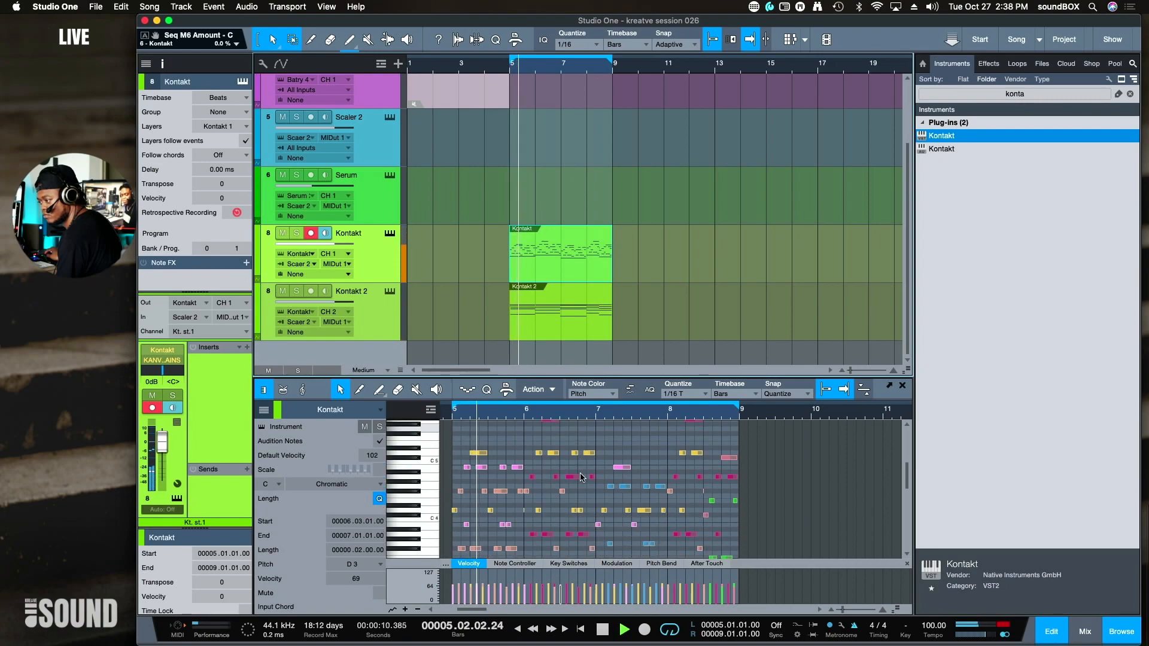
scroll(581, 477, "down", 2)
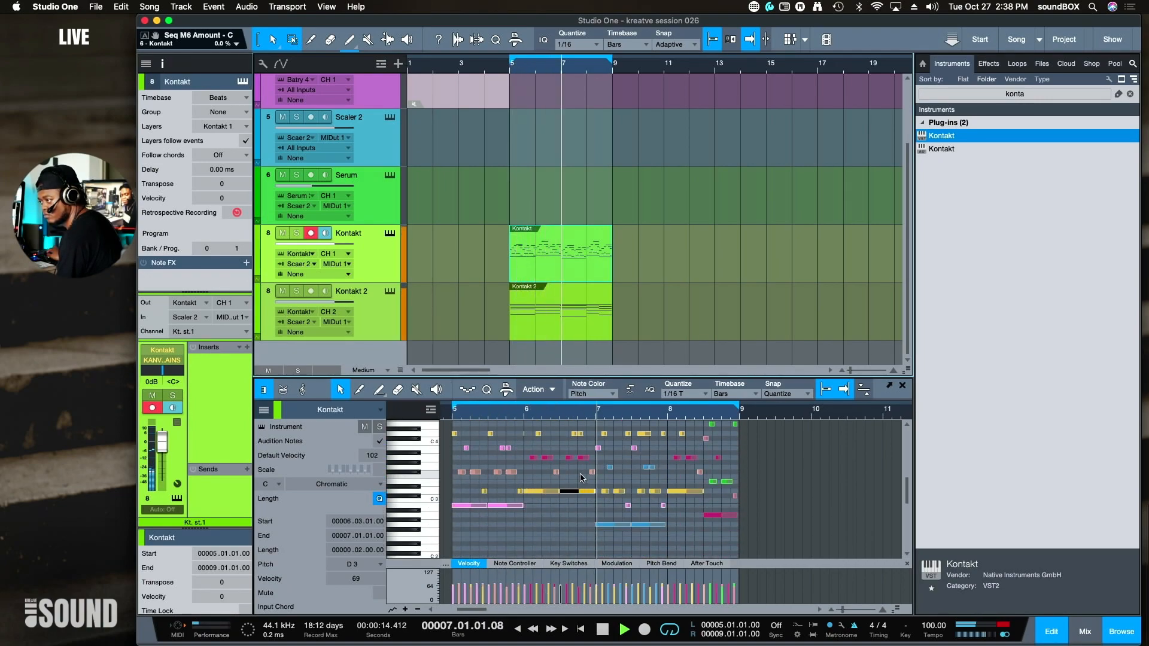
scroll(580, 477, "down", 4)
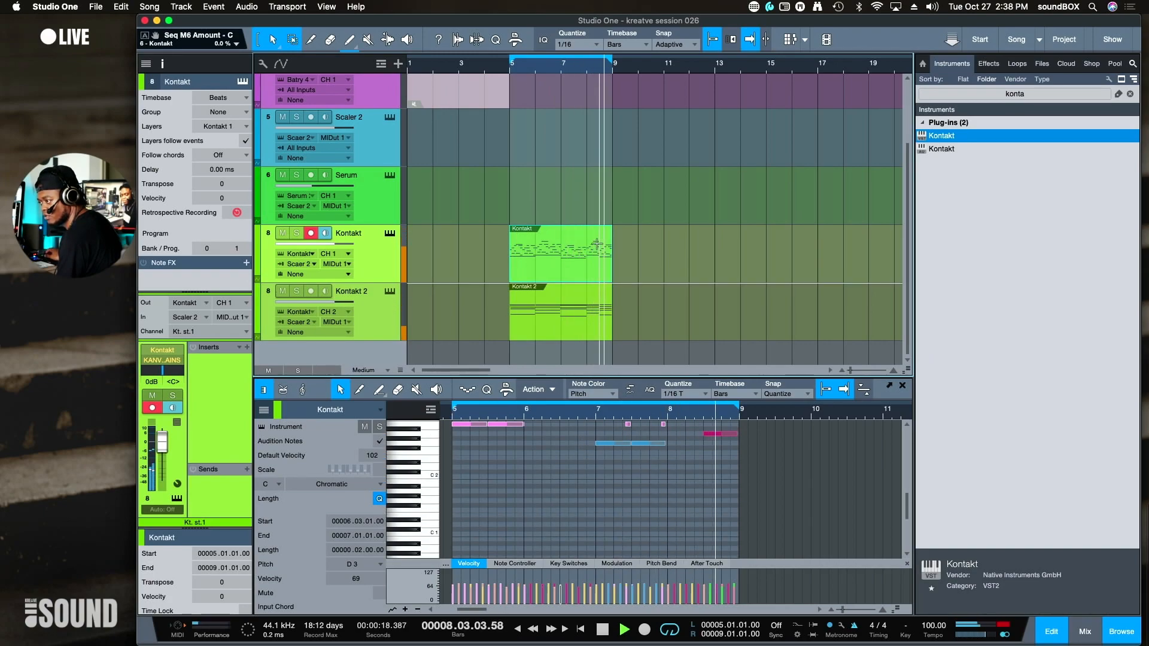
scroll(565, 212, "up", 3)
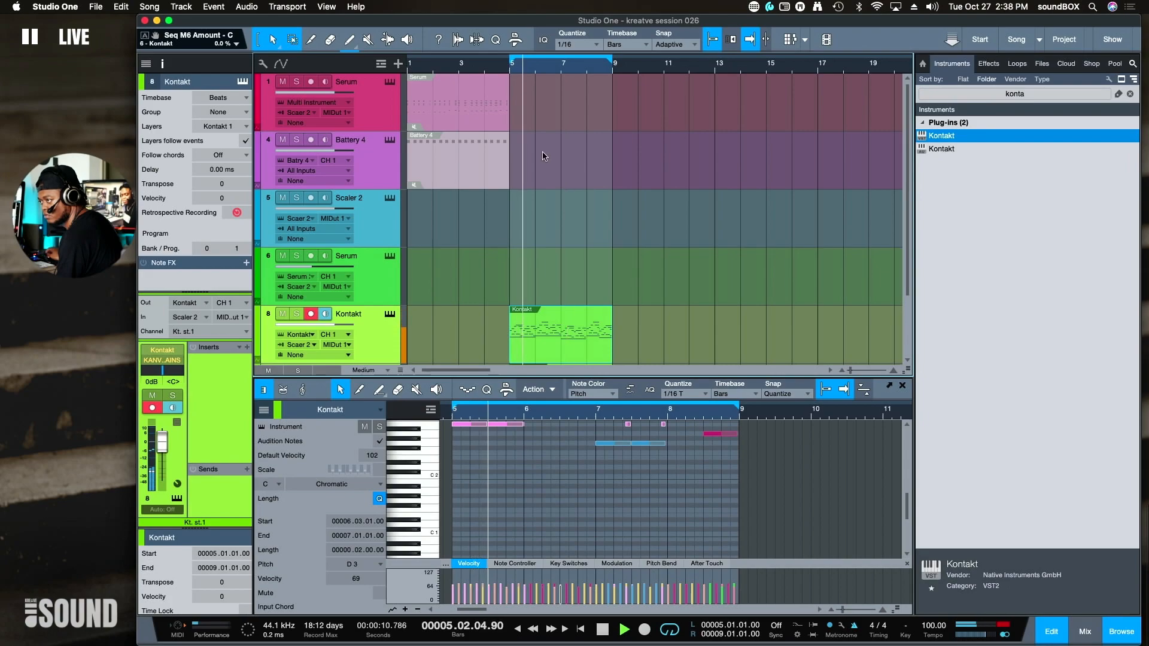
- Select the Battery 4 track while the Kontakt loop plays, and stop playback
left_click(374, 182)
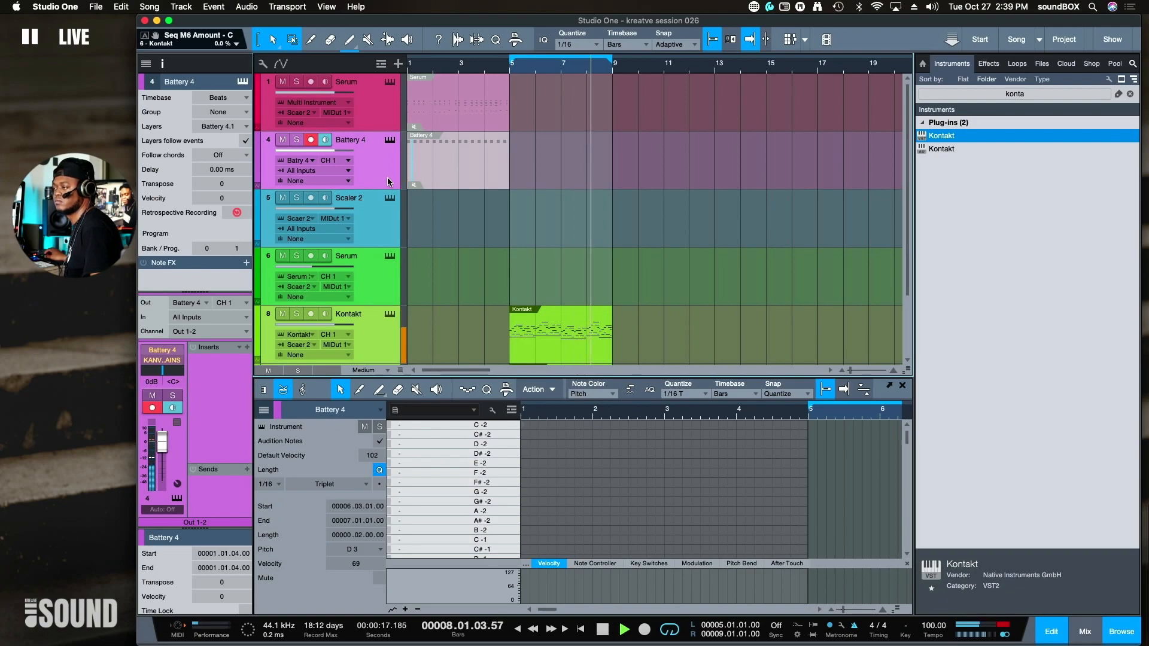
scroll(588, 212, "down", 3)
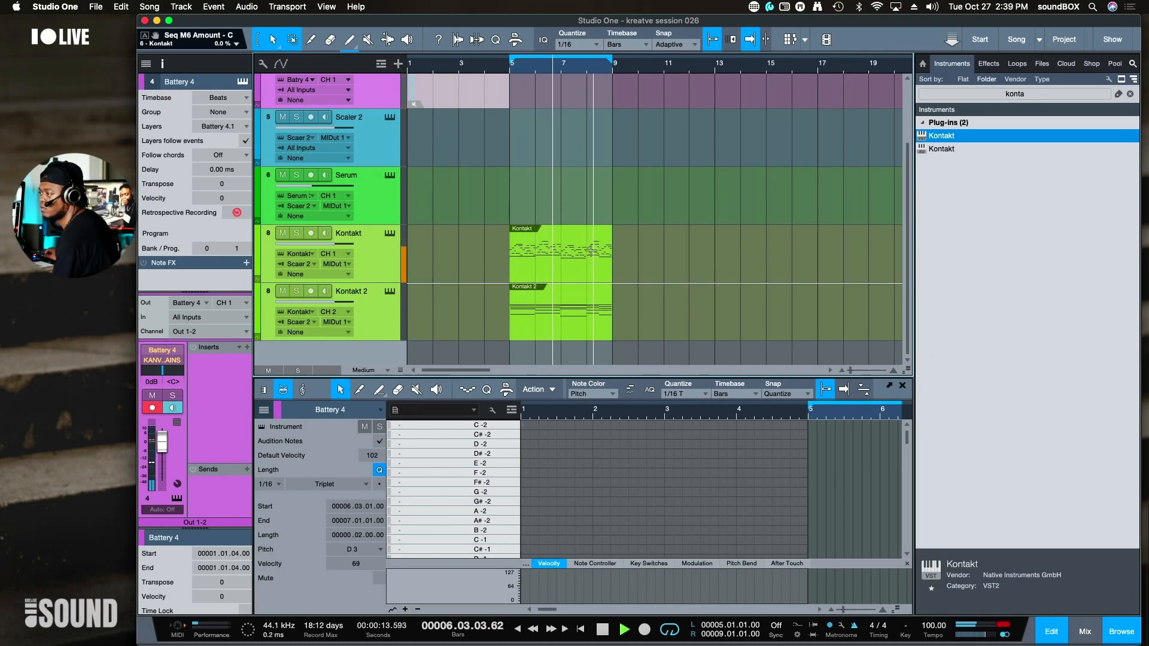
key("space")
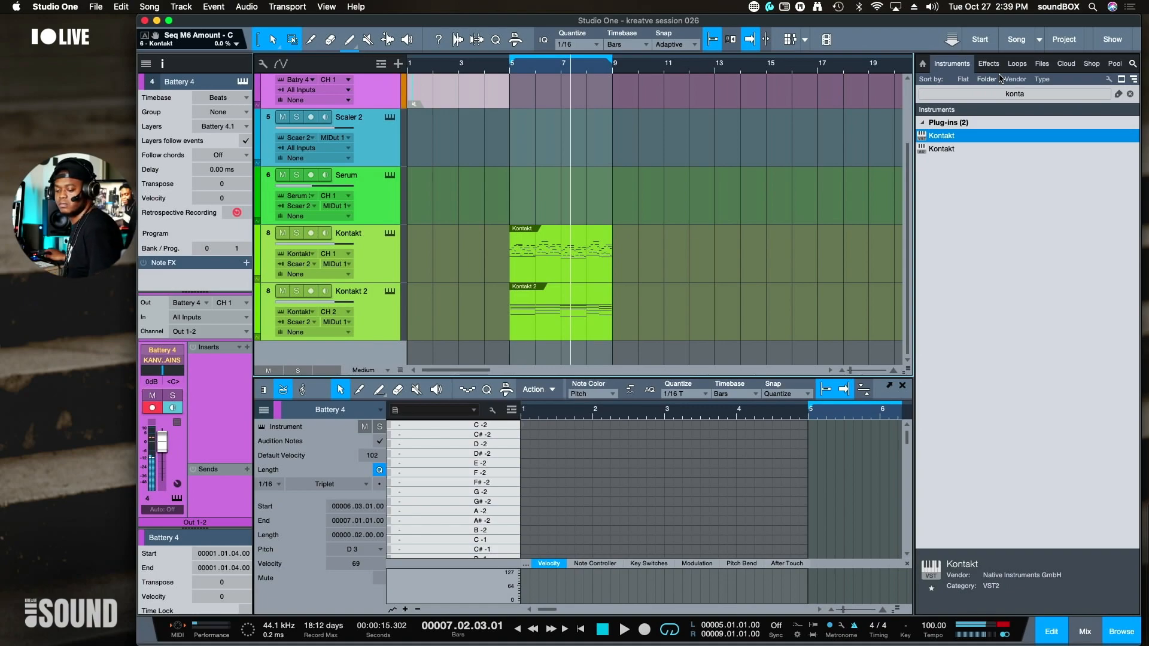
- Search the instrument browser for "samp"
left_click(1049, 90)
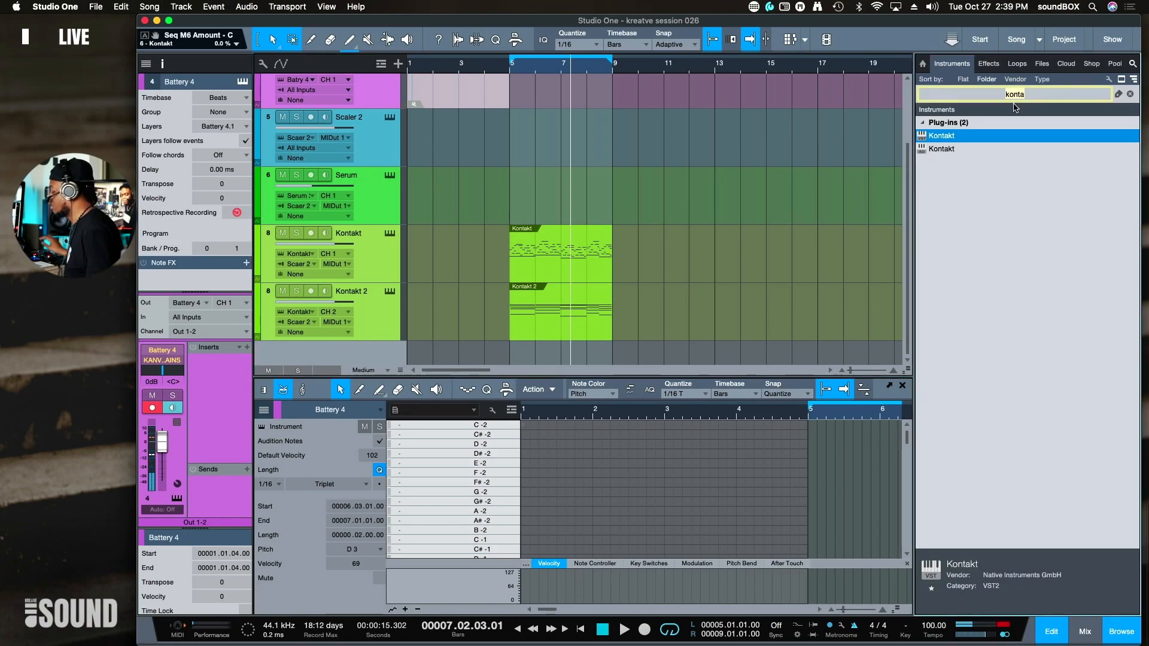
type("samp")
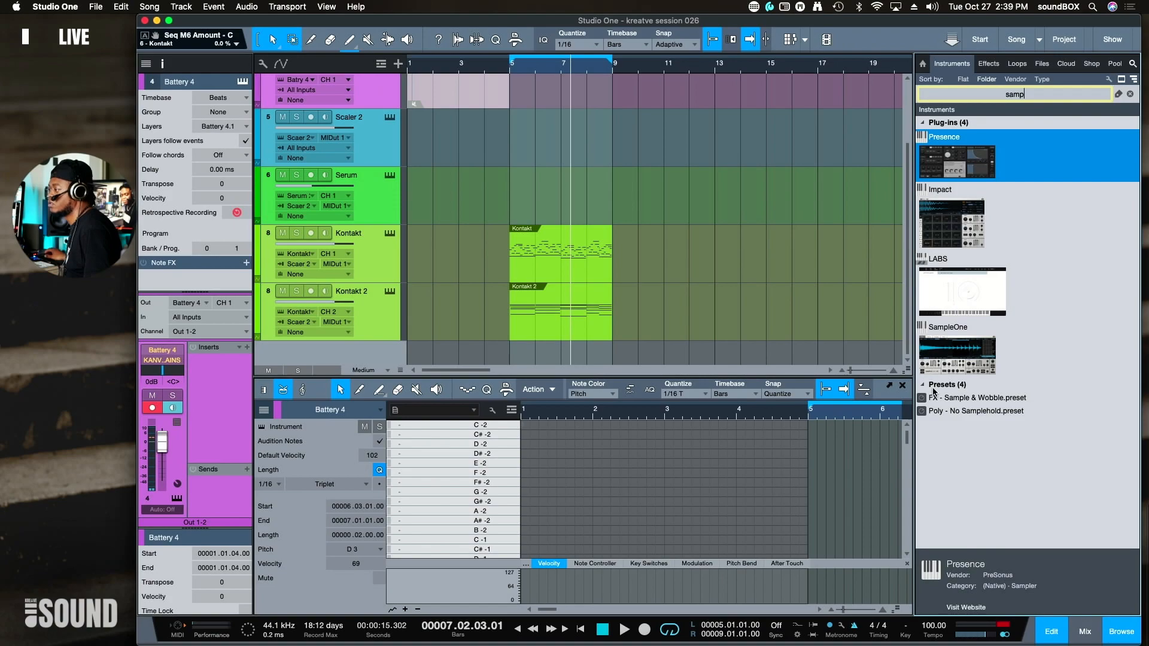
- Add SampleOne as a new instrument track and set its recording input to Battery's Out 1-2
left_click_drag(956, 352, 677, 356)
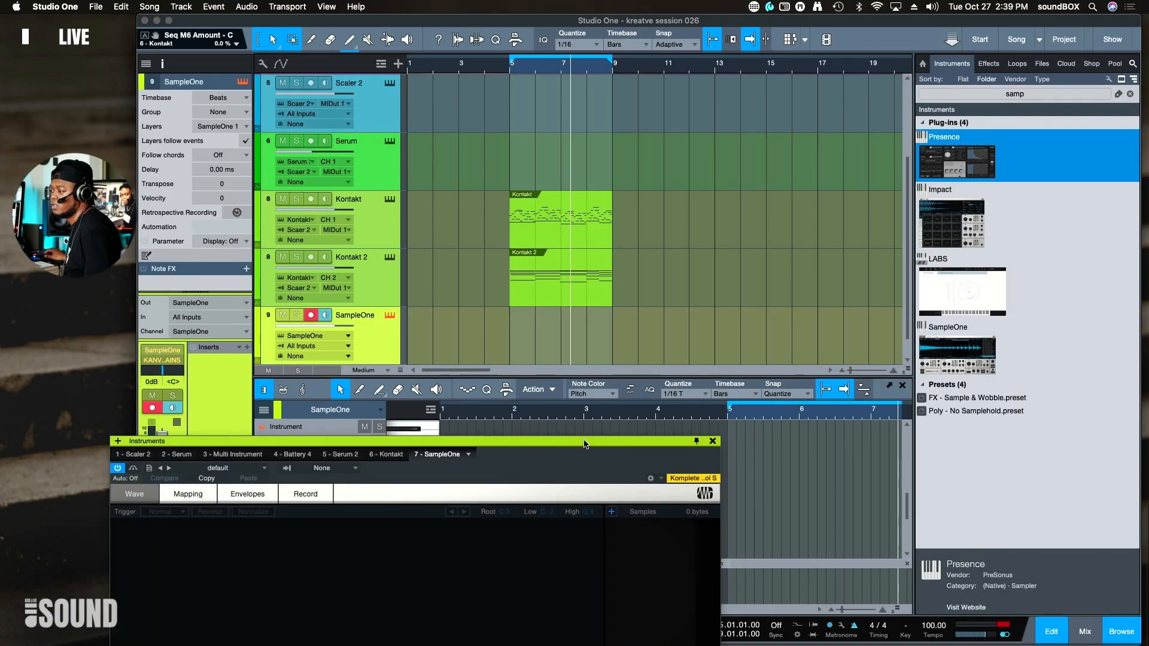
left_click_drag(585, 444, 855, 183)
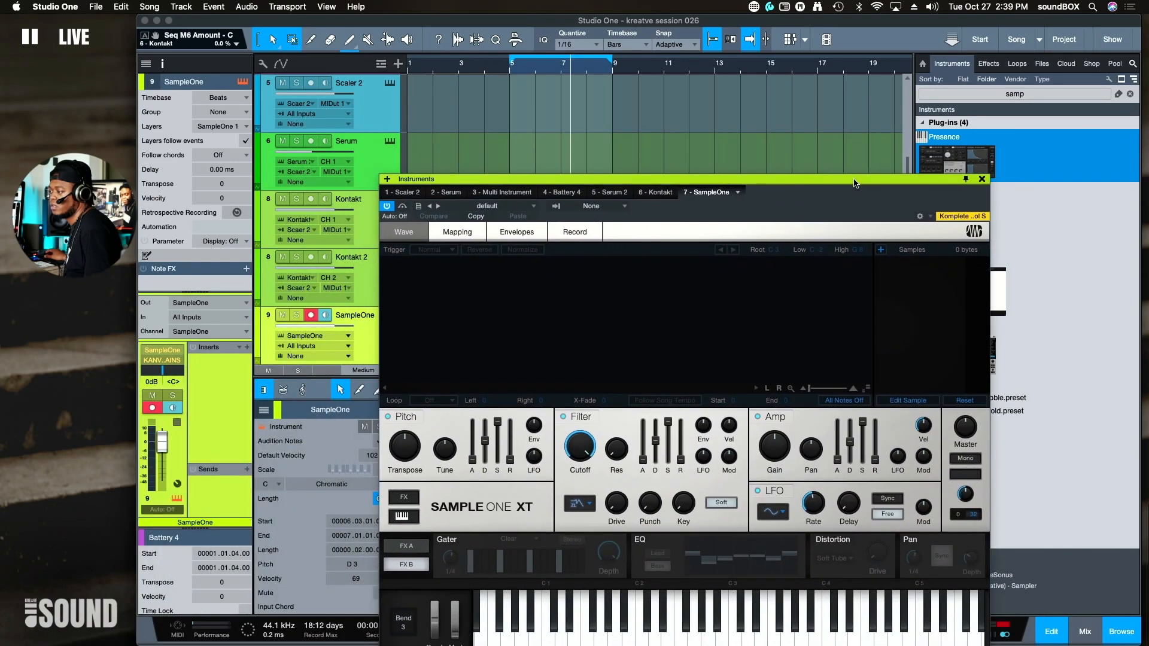
left_click(578, 234)
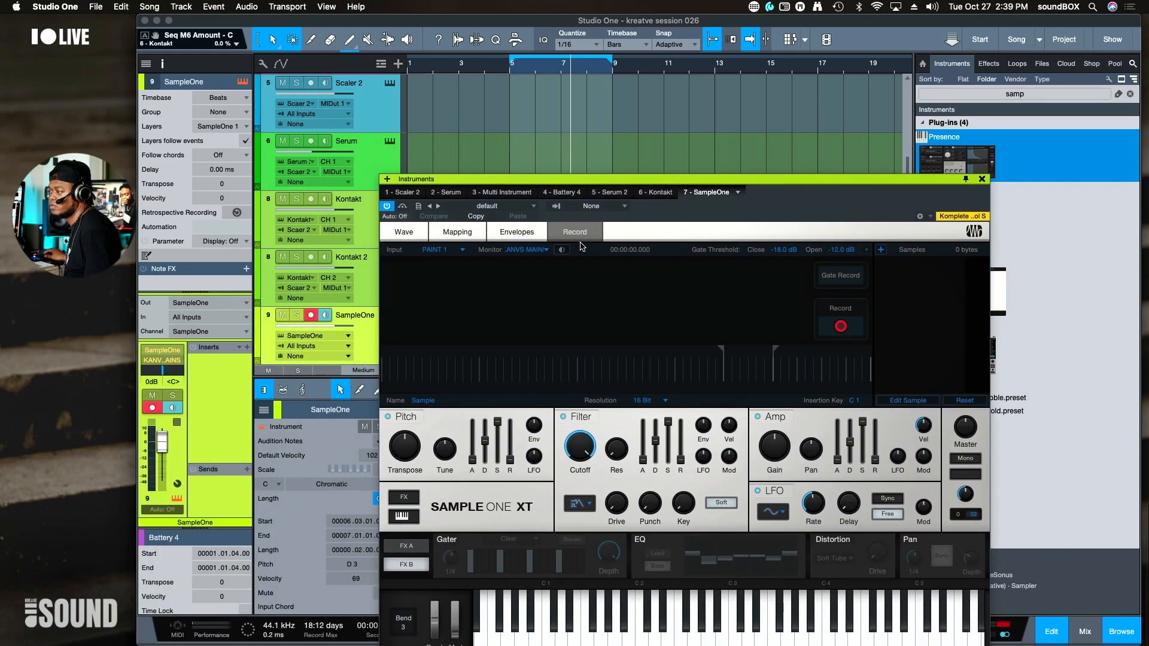
left_click(435, 252)
left_click(438, 290)
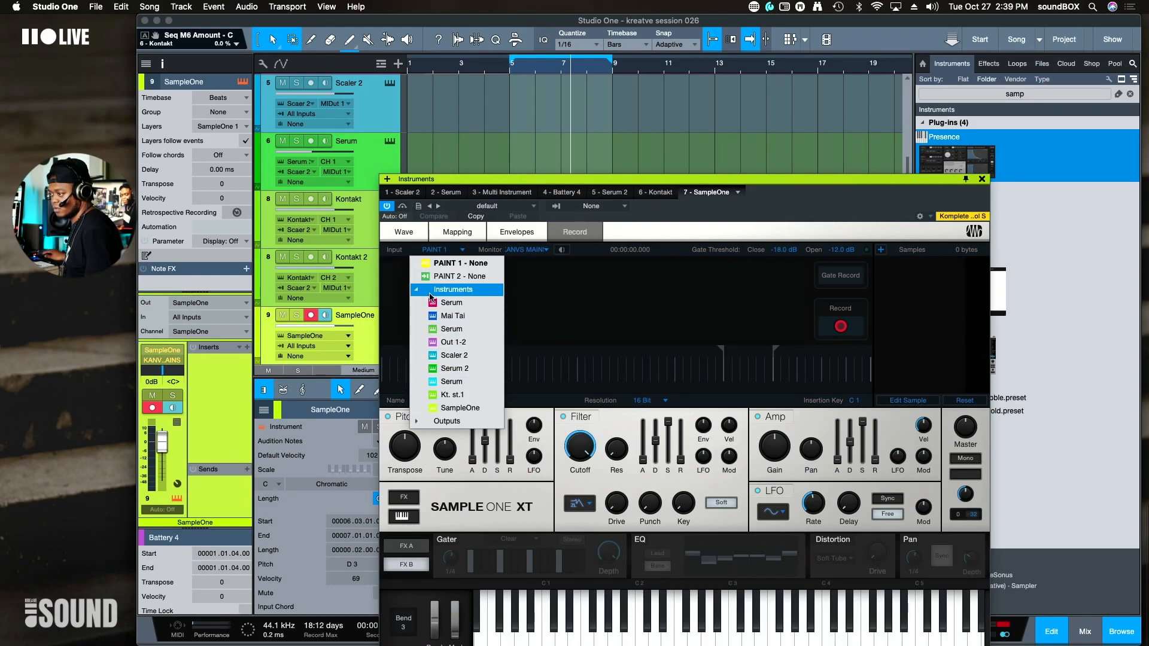
left_click(449, 344)
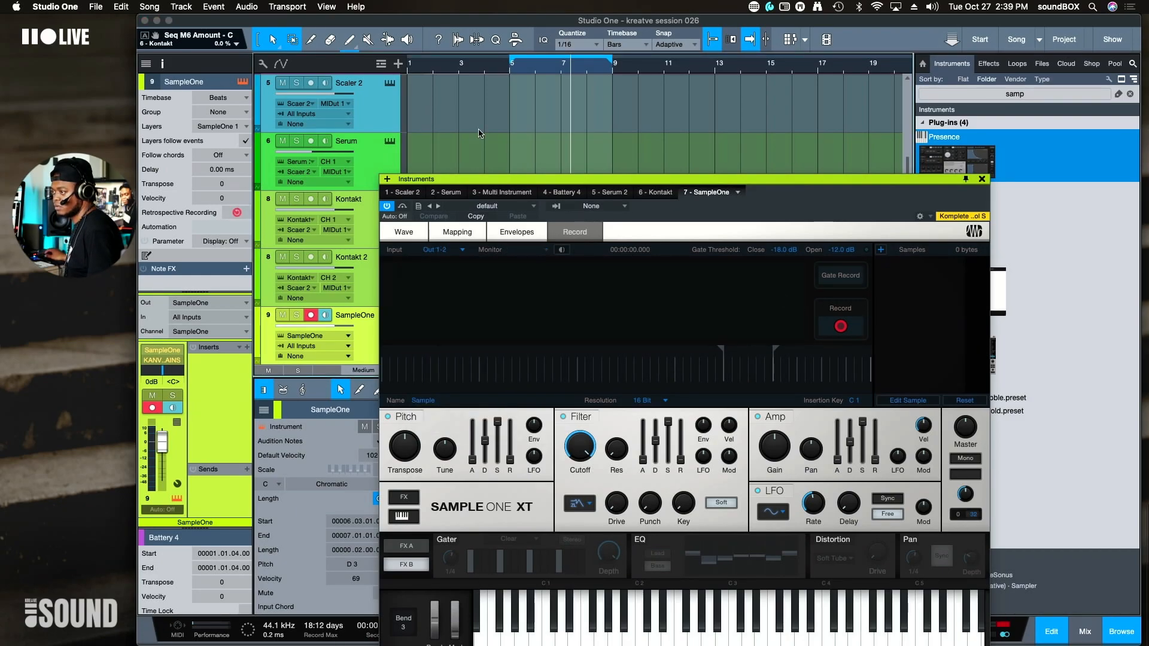
- Arm the Battery 4 track and record its kick into SampleOne as a new sample
scroll(508, 139, "up", 3)
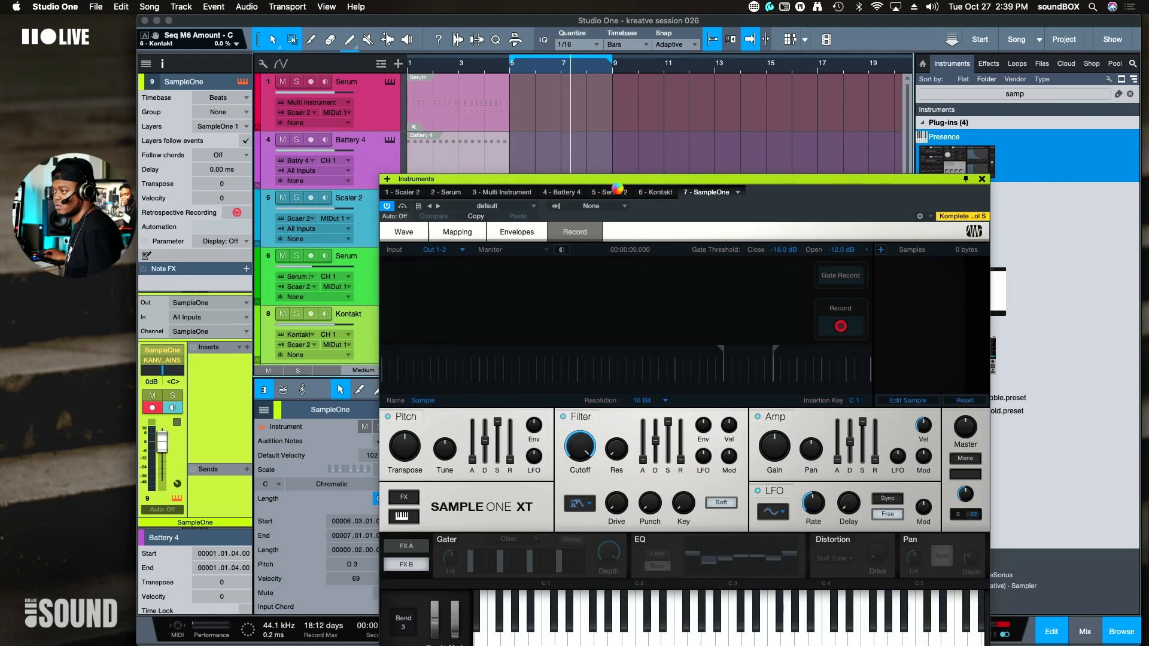
left_click(306, 146)
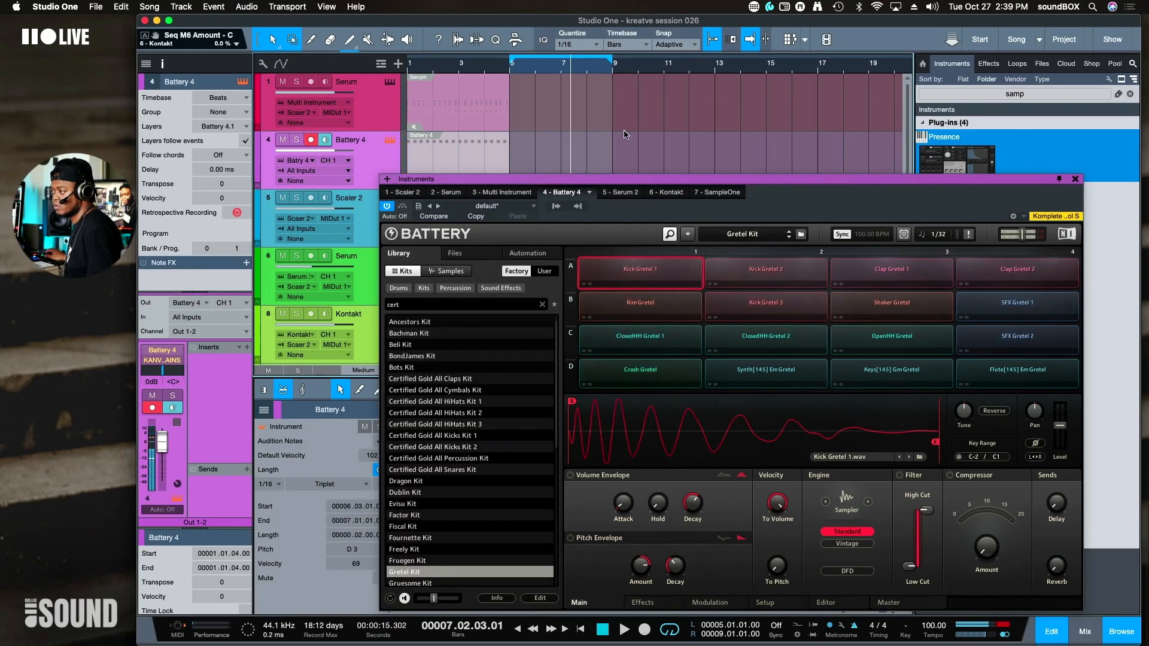
left_click(732, 195)
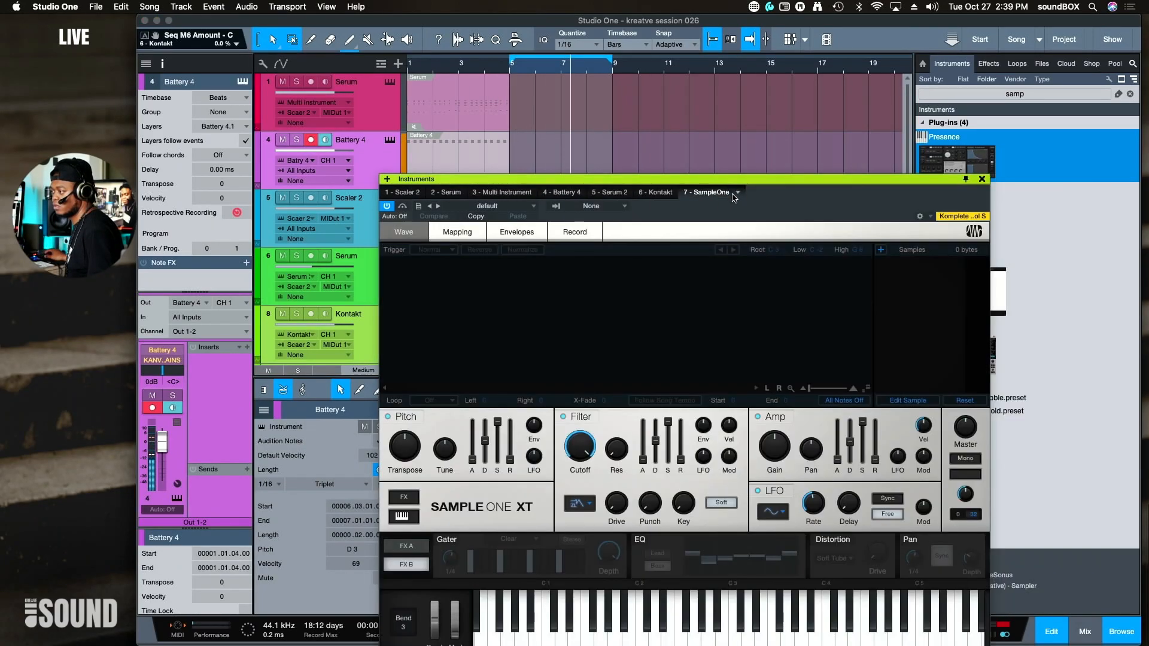
left_click(573, 237)
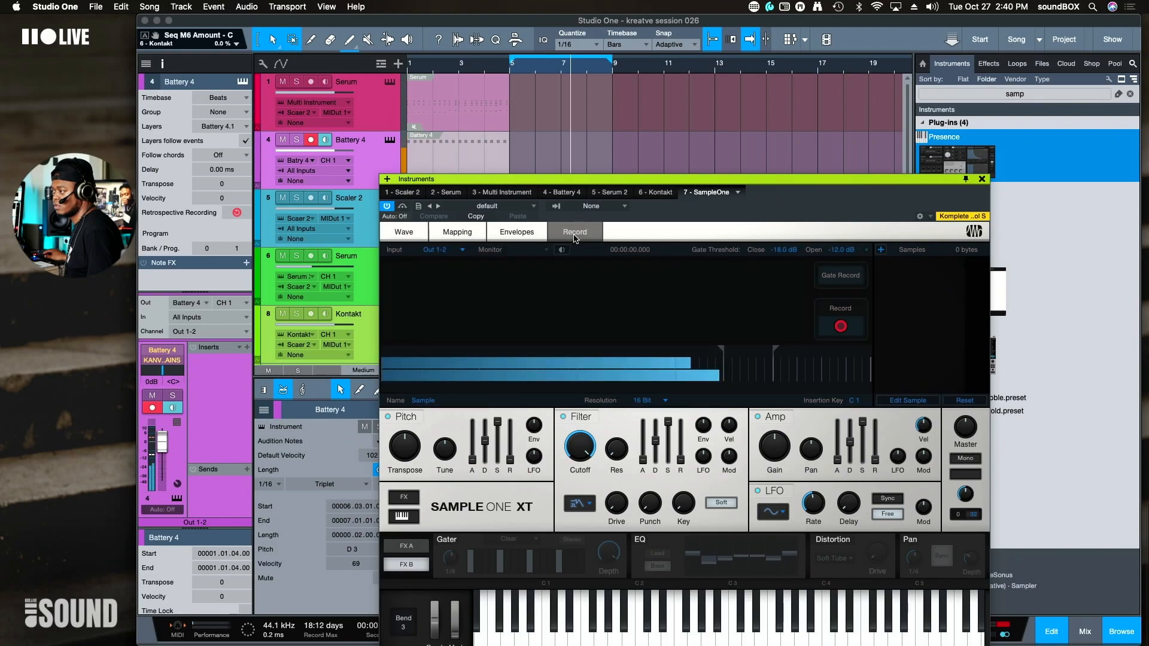
left_click(841, 327)
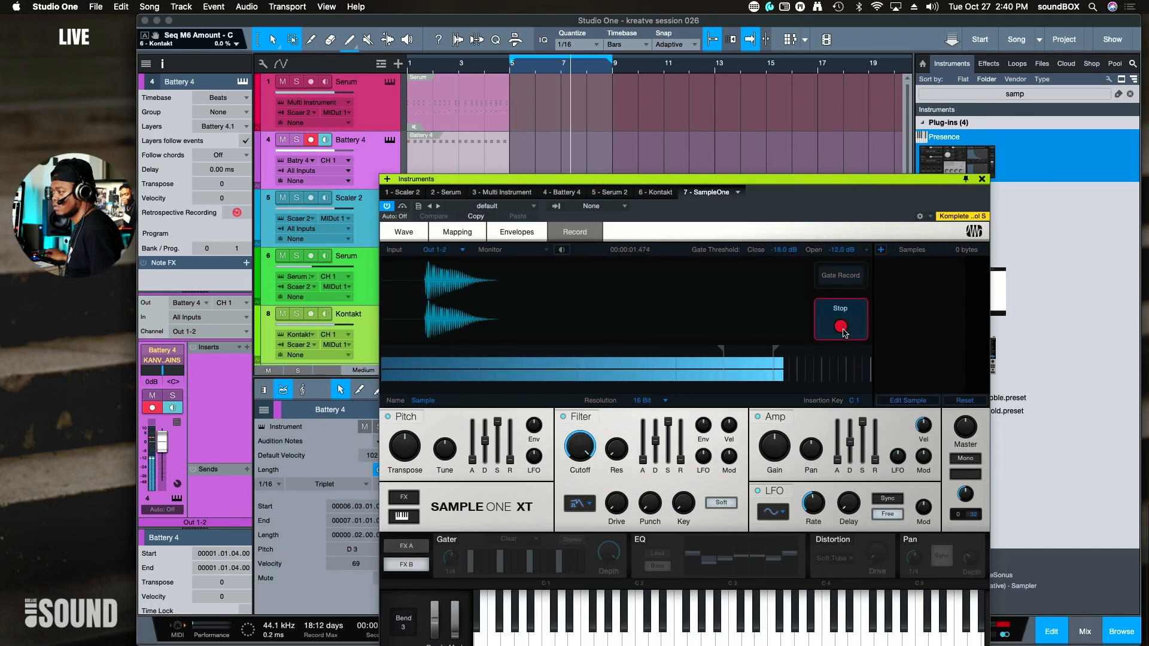
left_click(841, 326)
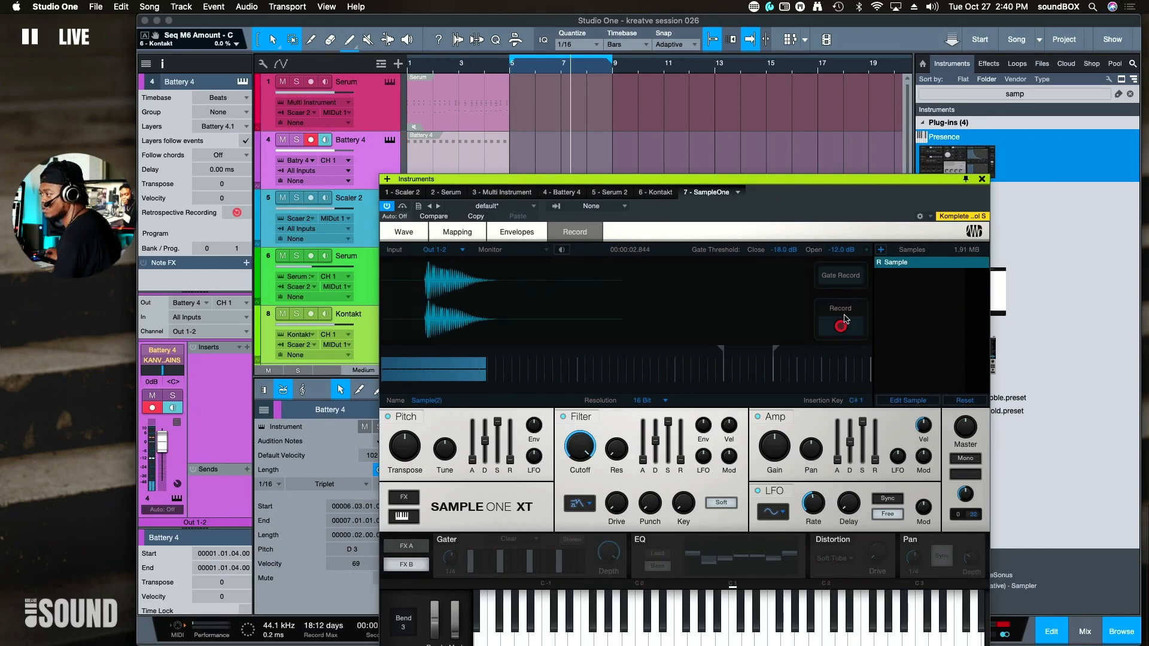
- Widen the recorded sample's key range upward and down to A -2, and trim its start to the kick's attack
left_click(405, 232)
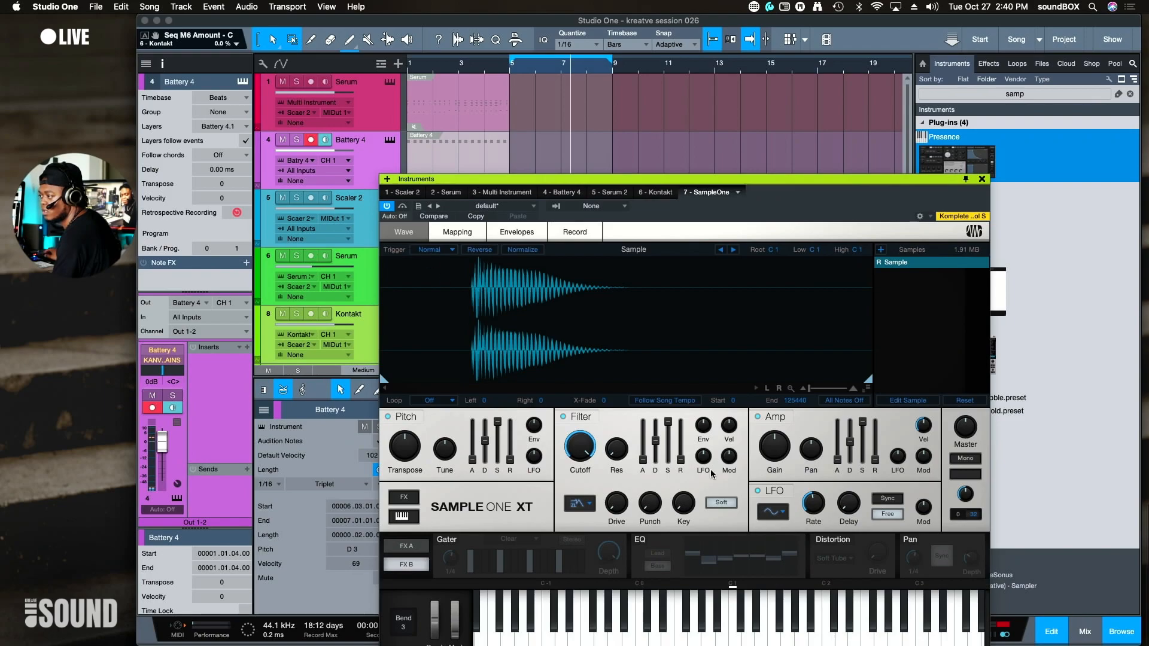
left_click_drag(858, 254, 856, 223)
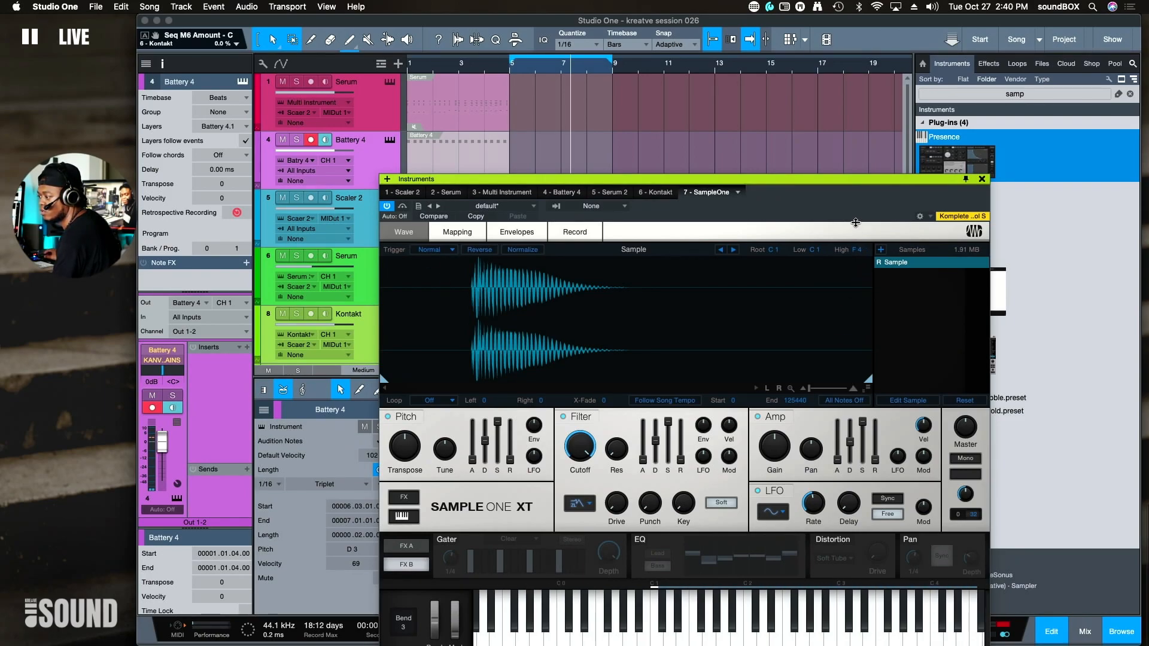
left_click_drag(812, 263, 813, 271)
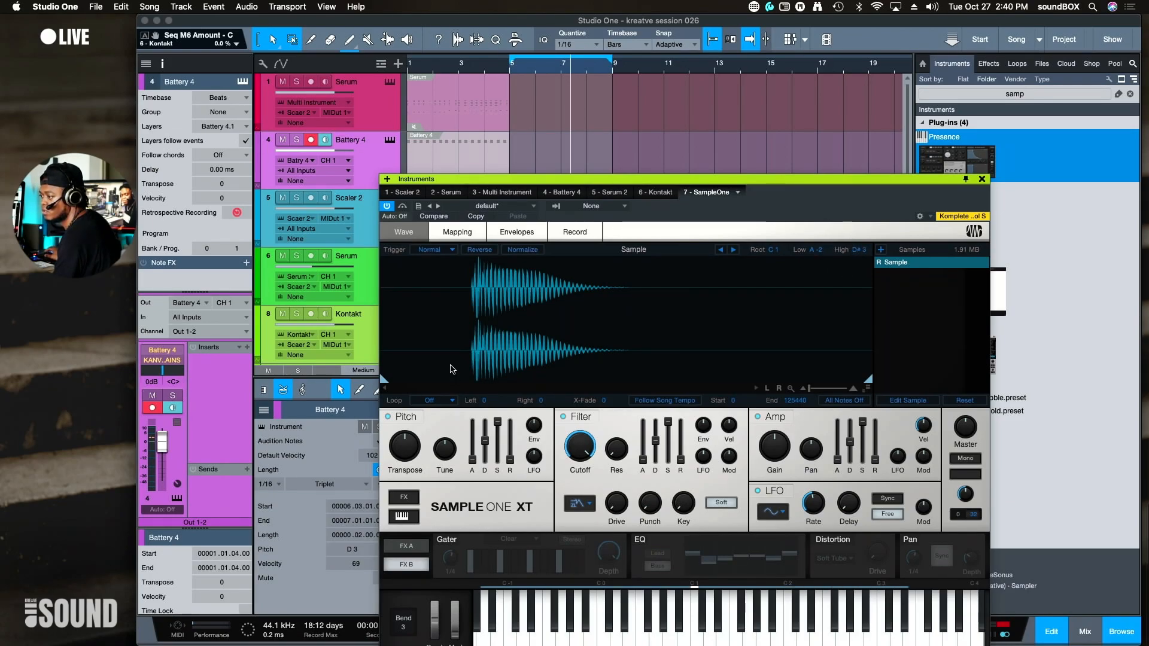
left_click_drag(384, 382, 459, 400)
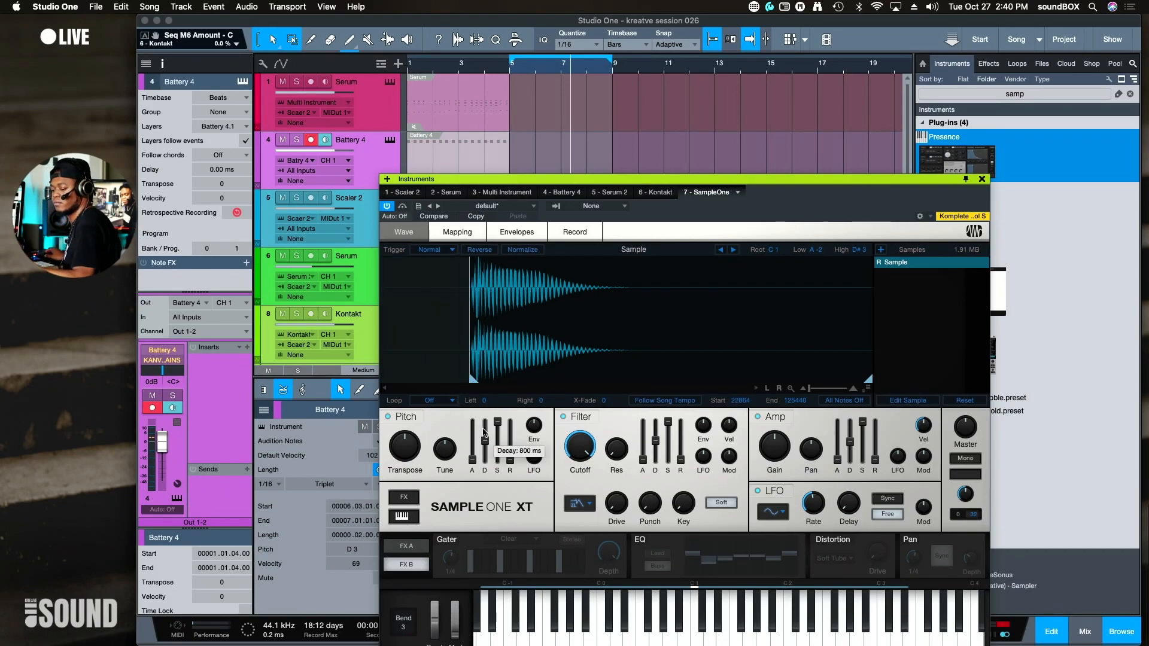
- Select the SampleOne track, lower its volume to -9.0 dB, and switch the sampler to mono
scroll(361, 339, "down", 3)
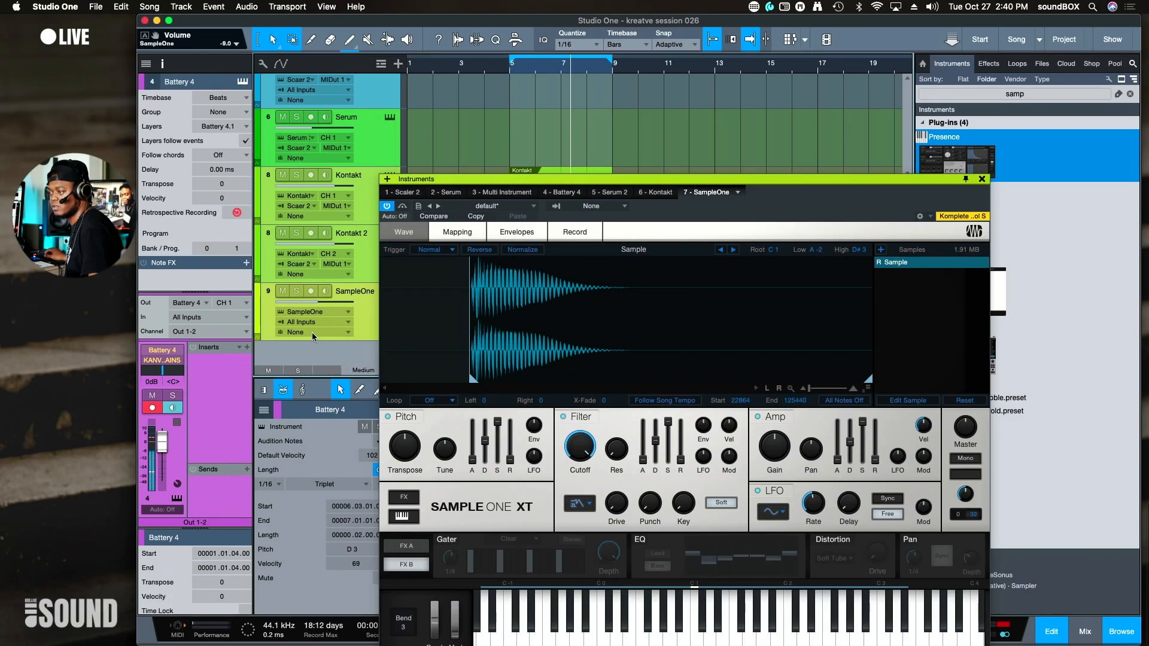
left_click(362, 328)
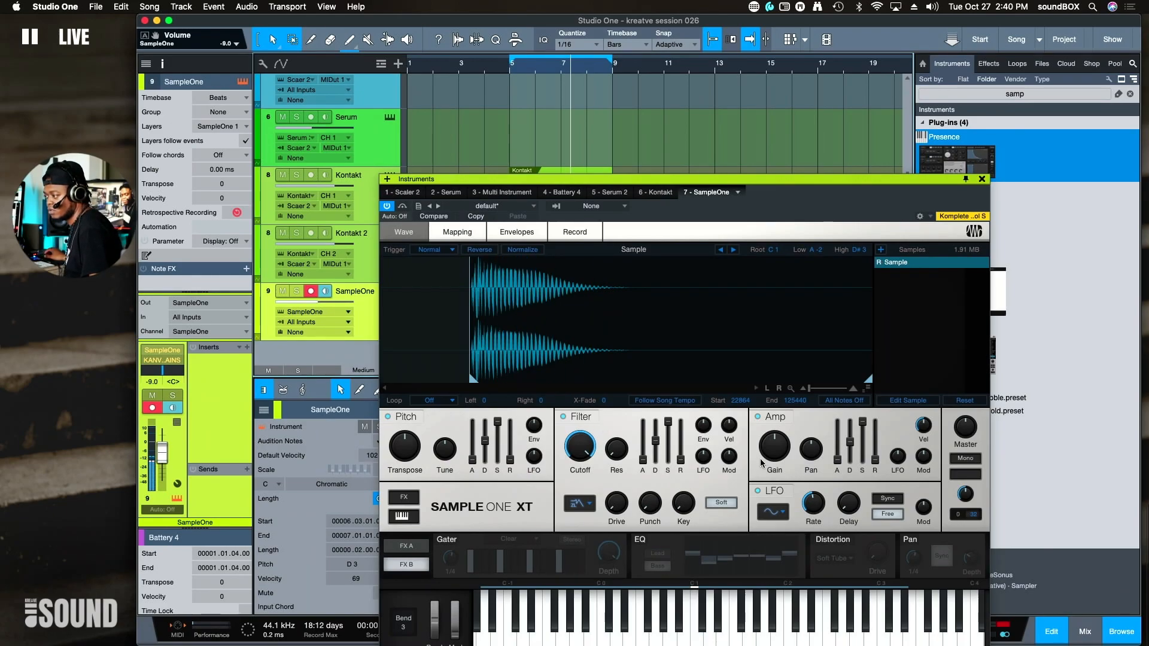
left_click(961, 460)
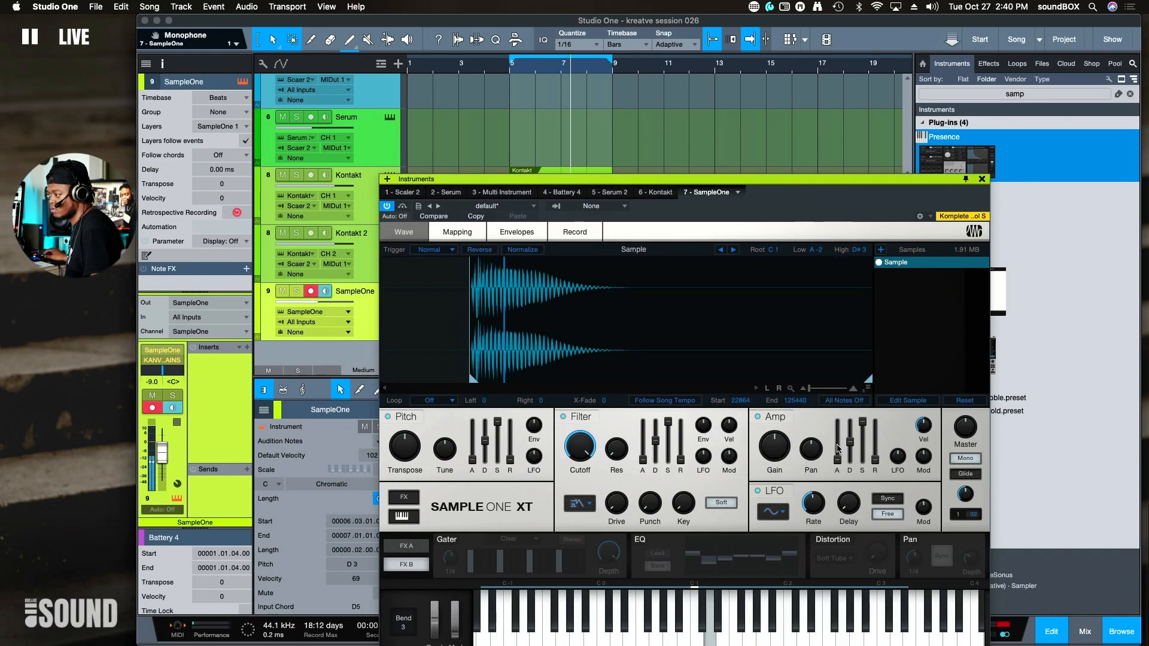
- Set SampleOne's amp release to 14.05 s and filter cutoff to 4.23 kHz, closing the instrument window
left_click_drag(875, 463, 860, 359)
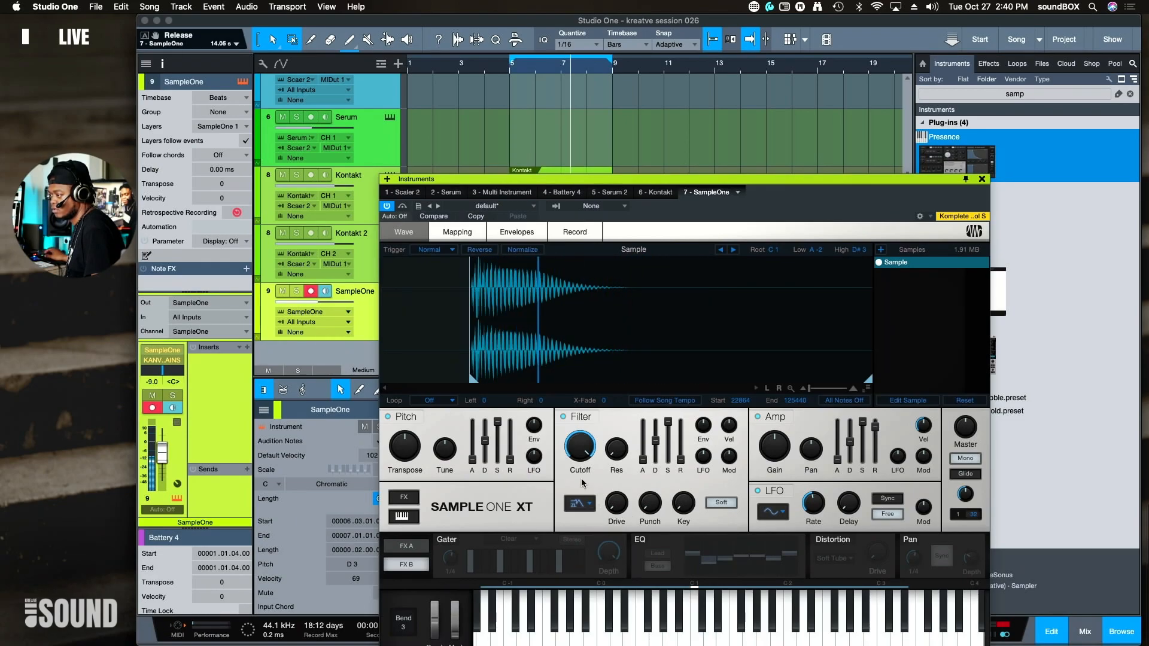
left_click_drag(577, 466, 577, 478)
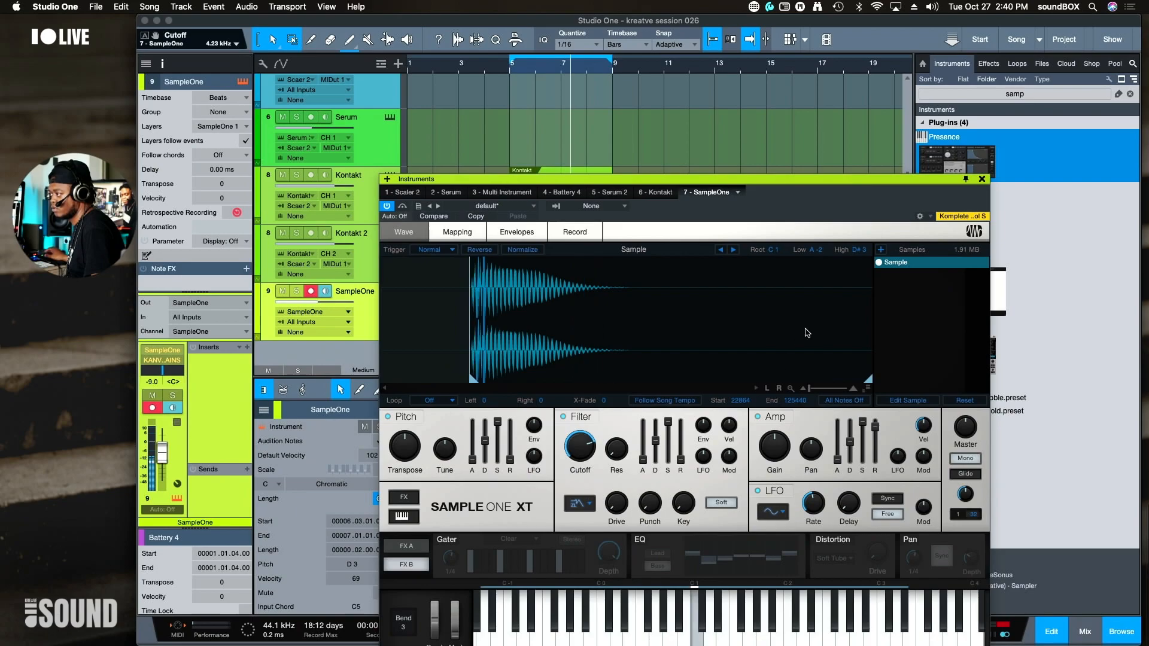
left_click(982, 179)
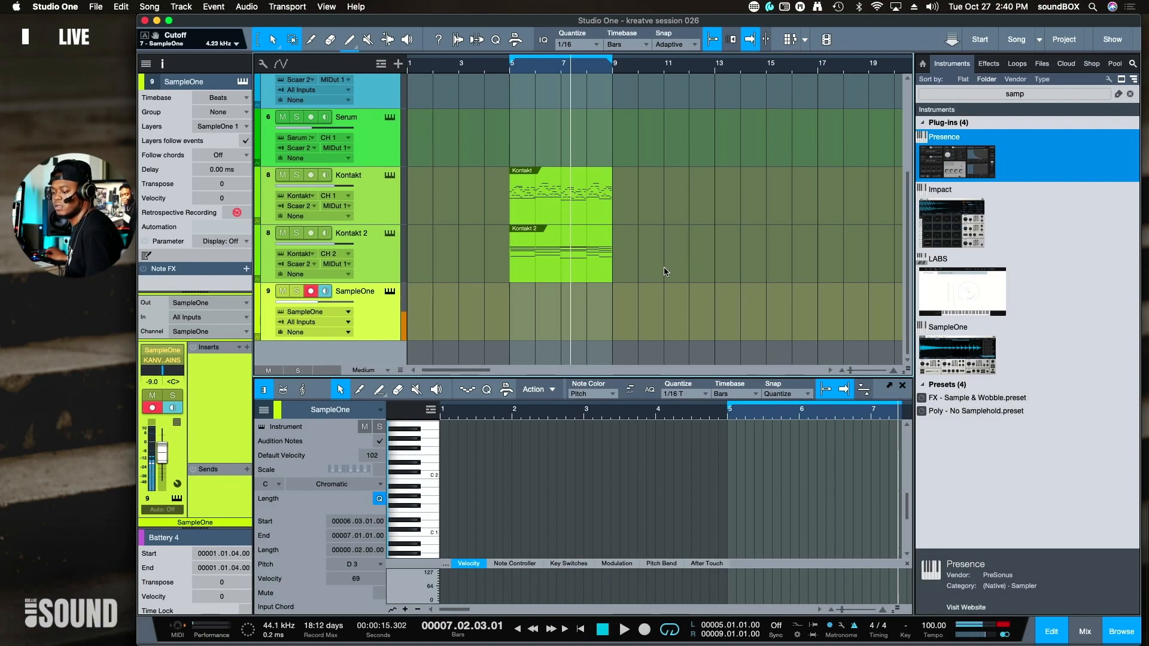
- Play the loop from bar 5 to 9 and record a low kick-sample part on the SampleOne track
key("space")
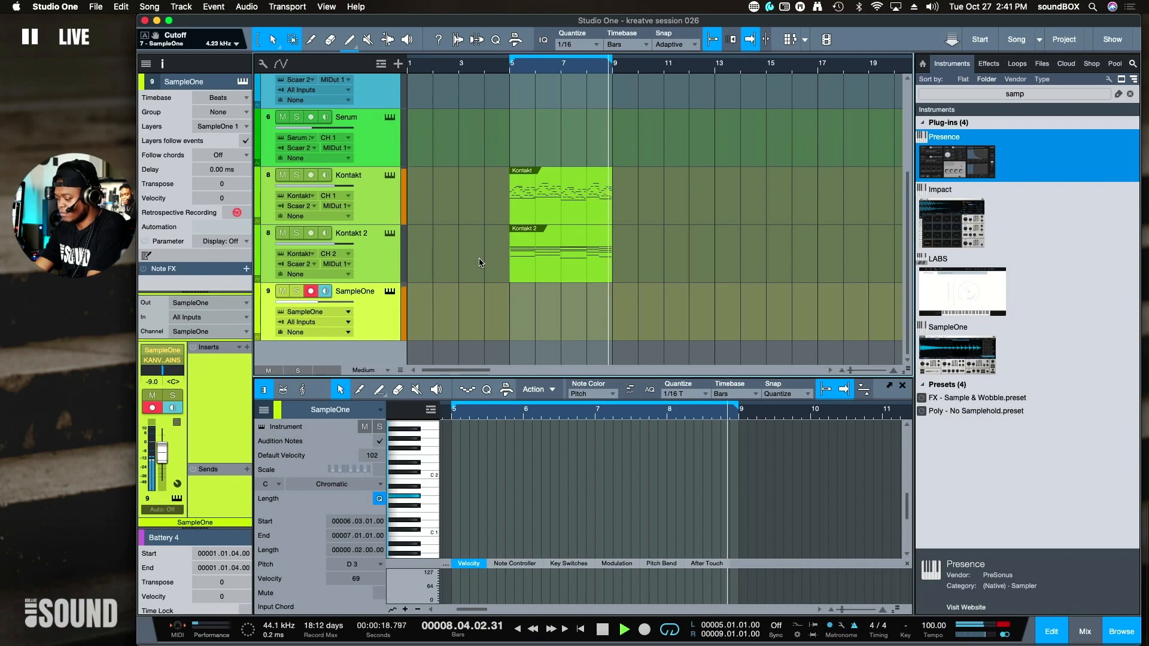
key("KP_Multiply")
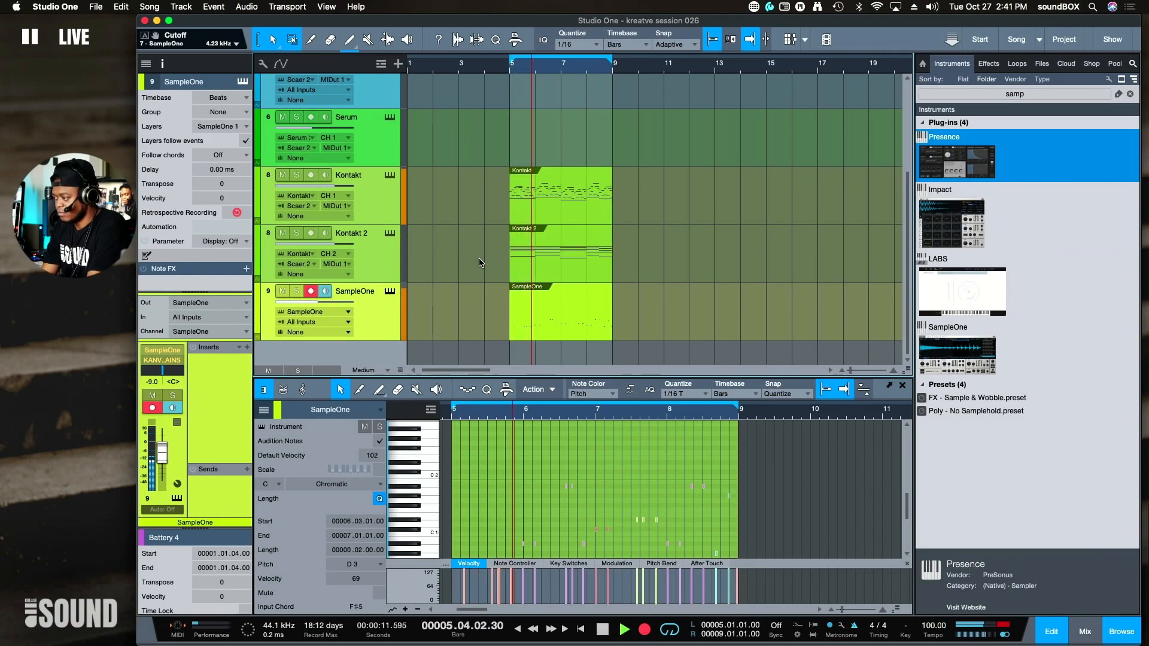
key("KP_Multiply")
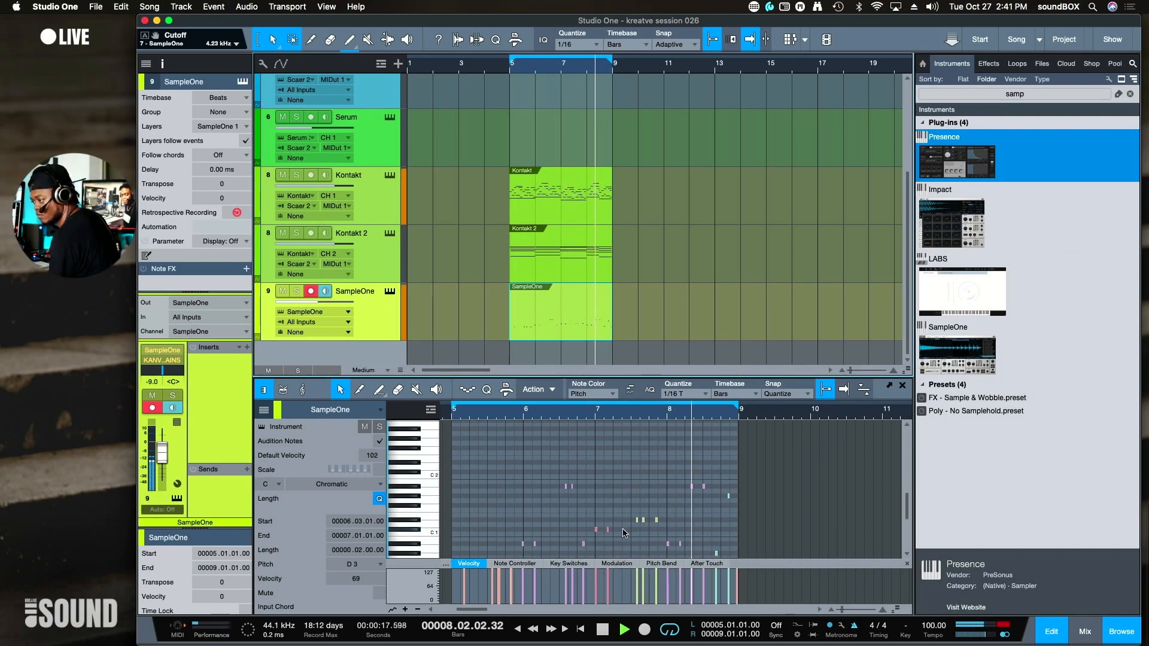
- Raise the two C# 1 notes at the start of bar 7 to D# 1
left_click_drag(621, 536, 595, 531)
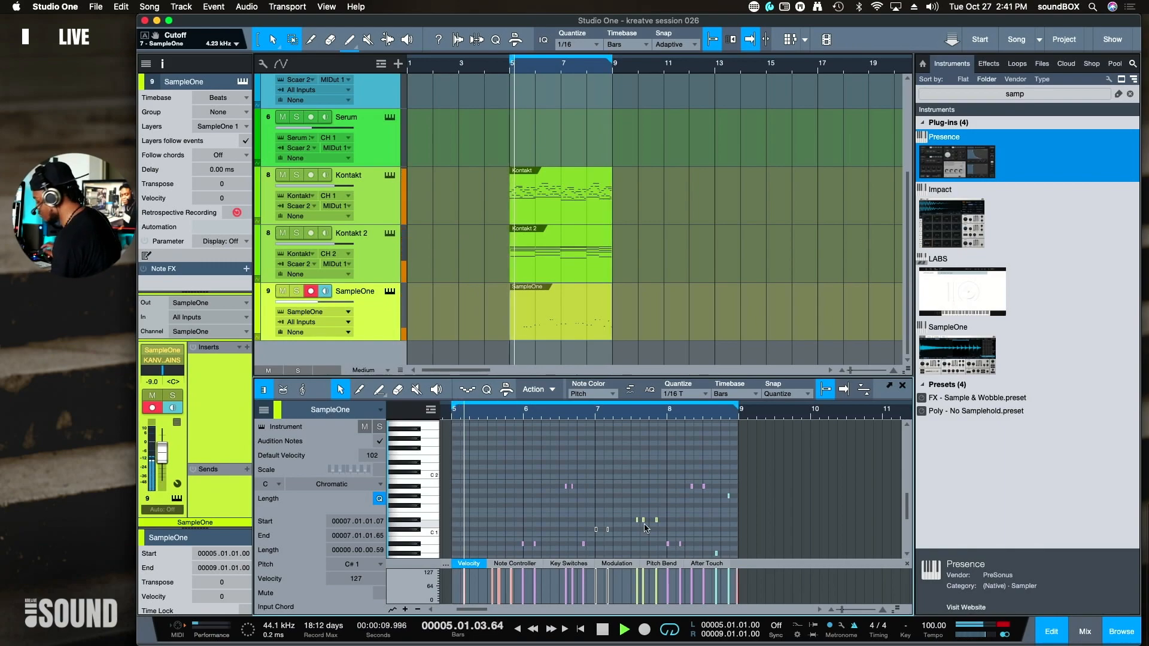
key("Up")
key("Up")
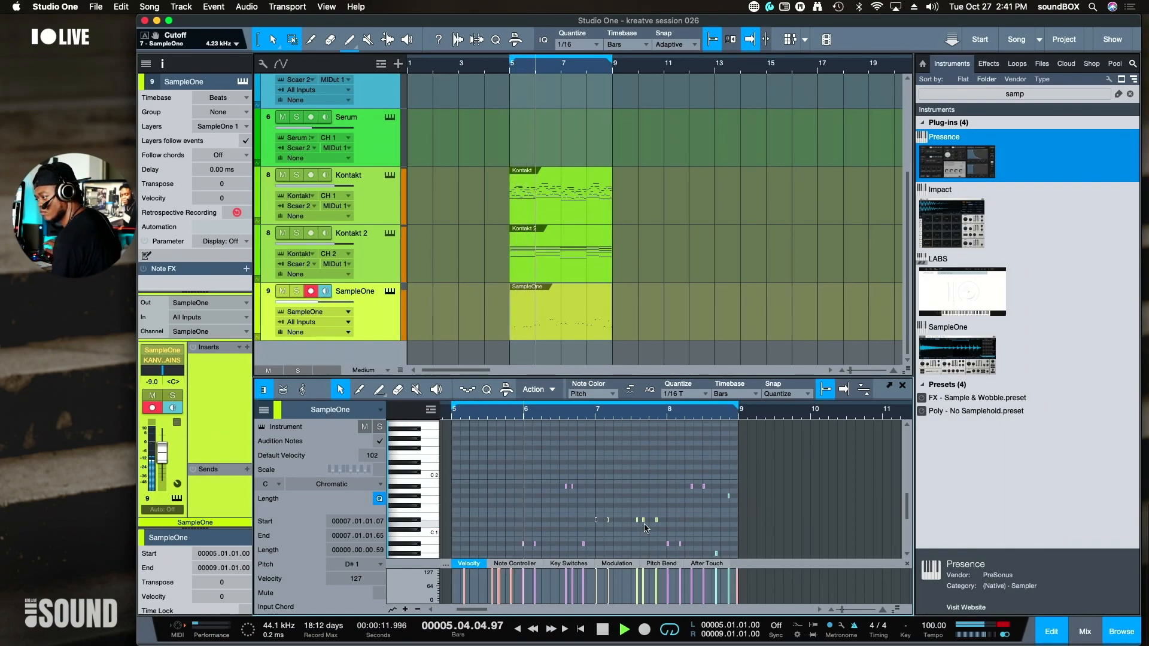
- Hide the browser and quantize all notes of the SampleOne part to 1/16 T
scroll(649, 513, "down", 3)
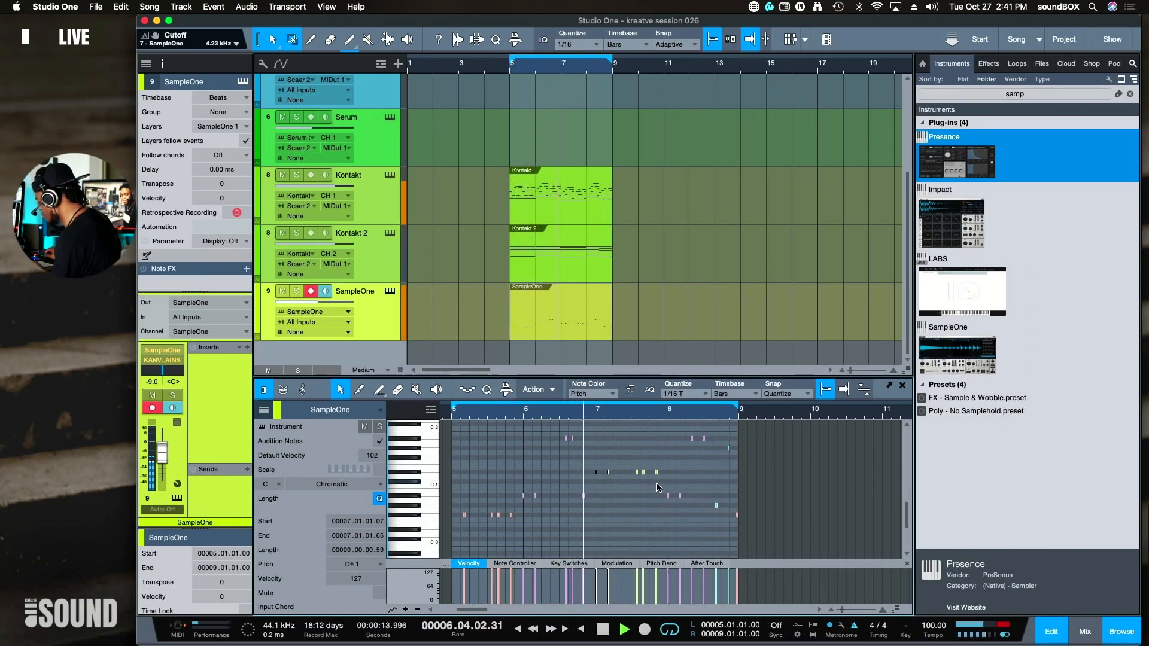
key("F5")
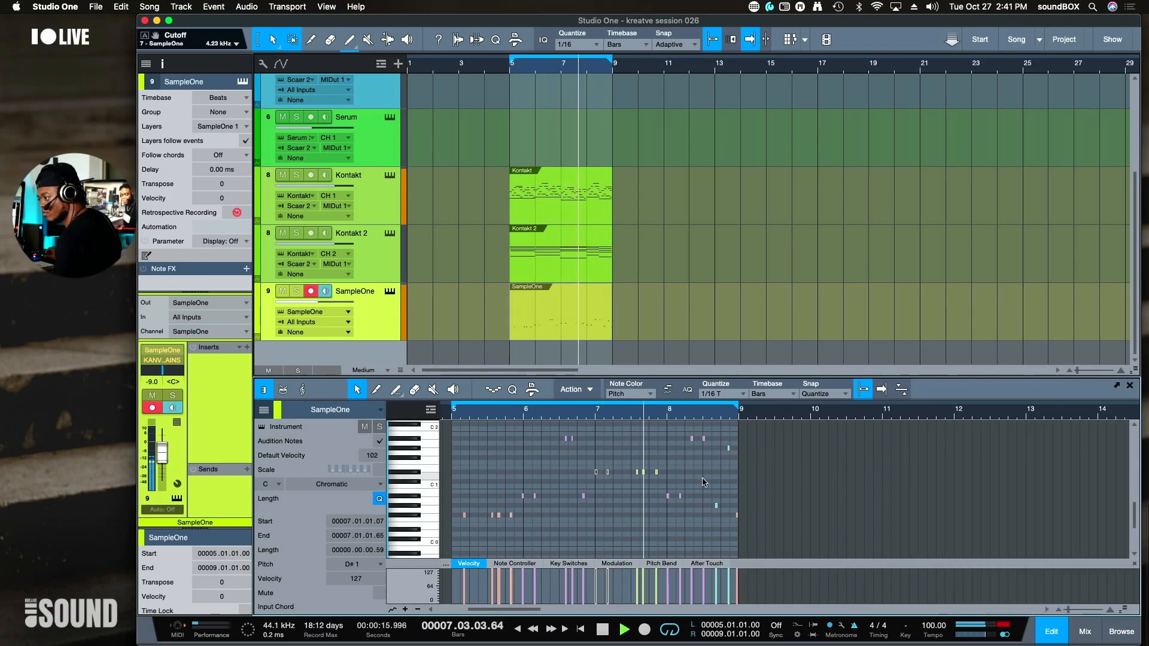
key("super+a")
key("q")
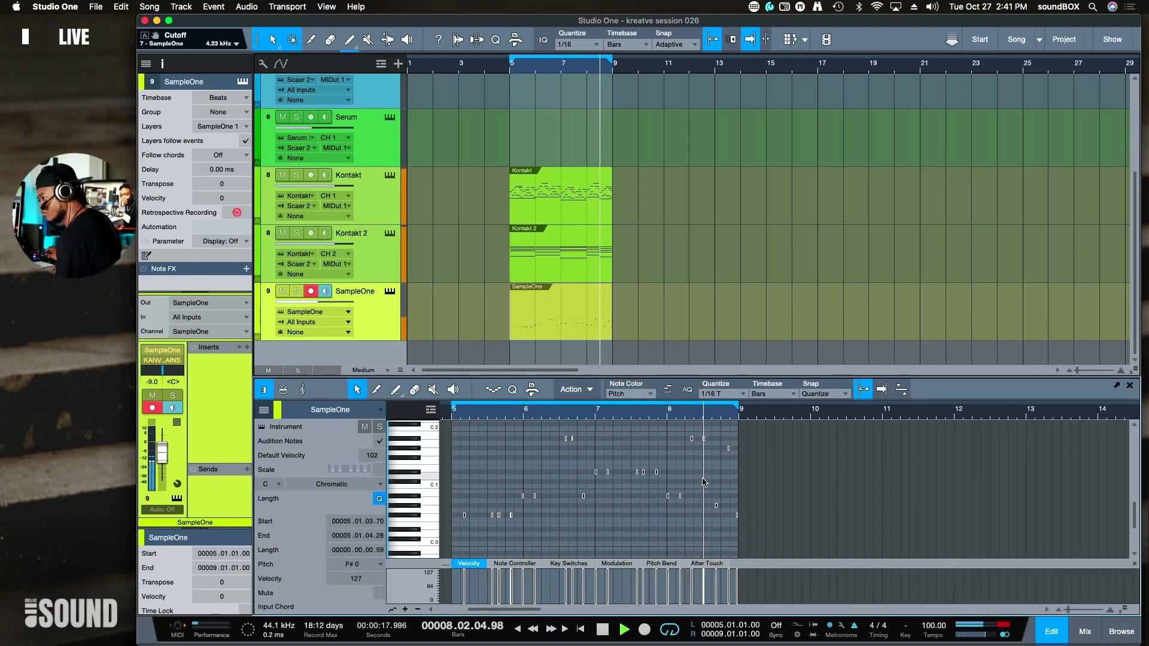
left_click(599, 517)
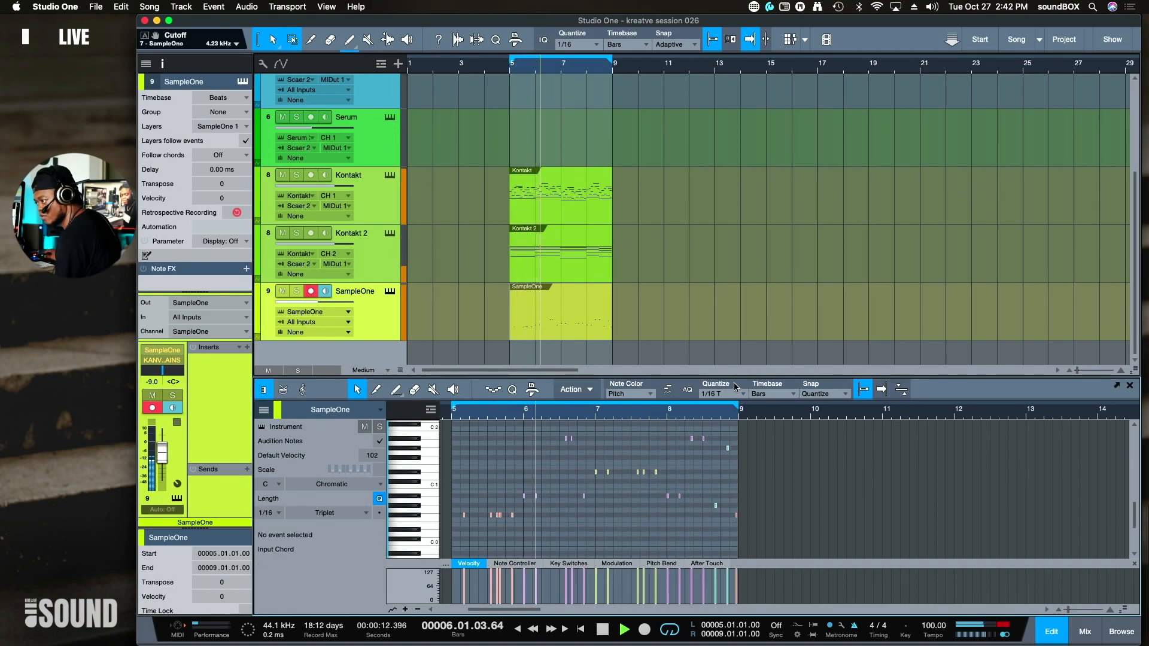
- Enlarge the note editor, stop playback, and copy the F# 0 note at the end of bar 8 to the start of bar 5
left_click_drag(734, 378, 733, 205)
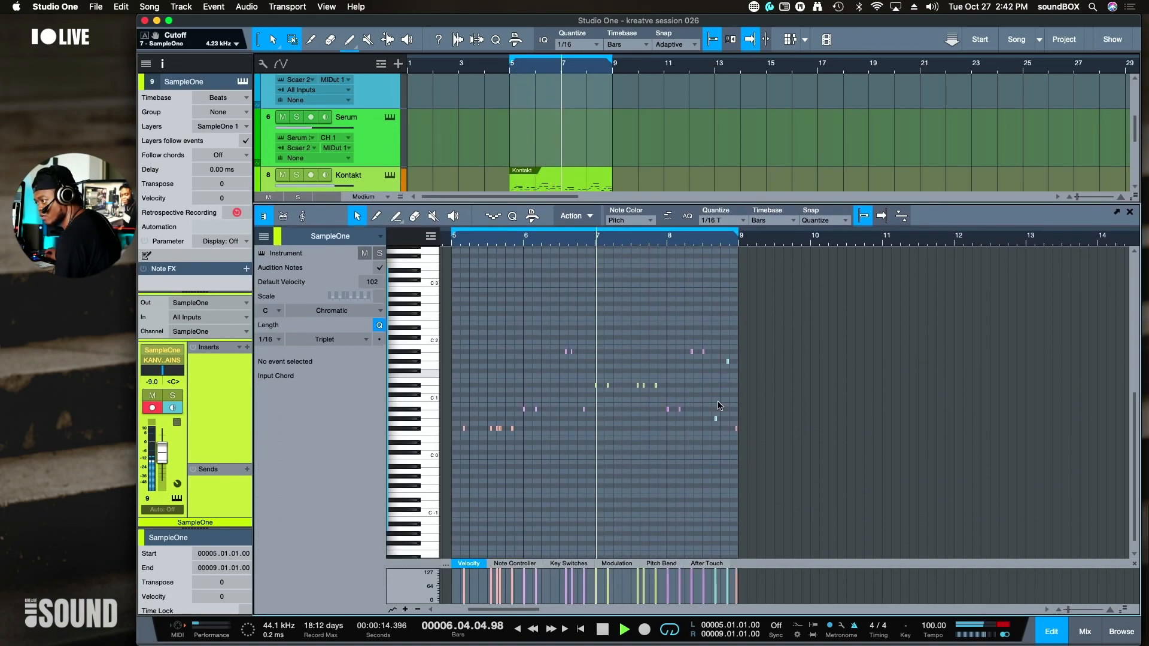
key("e")
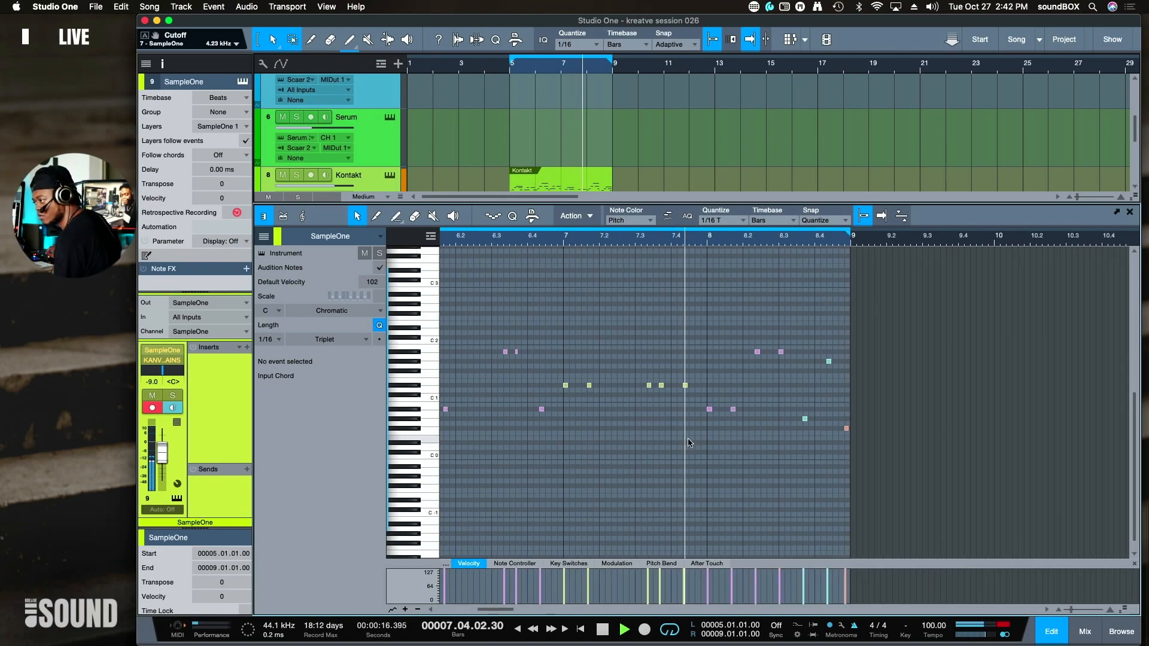
scroll(697, 441, "left", 5)
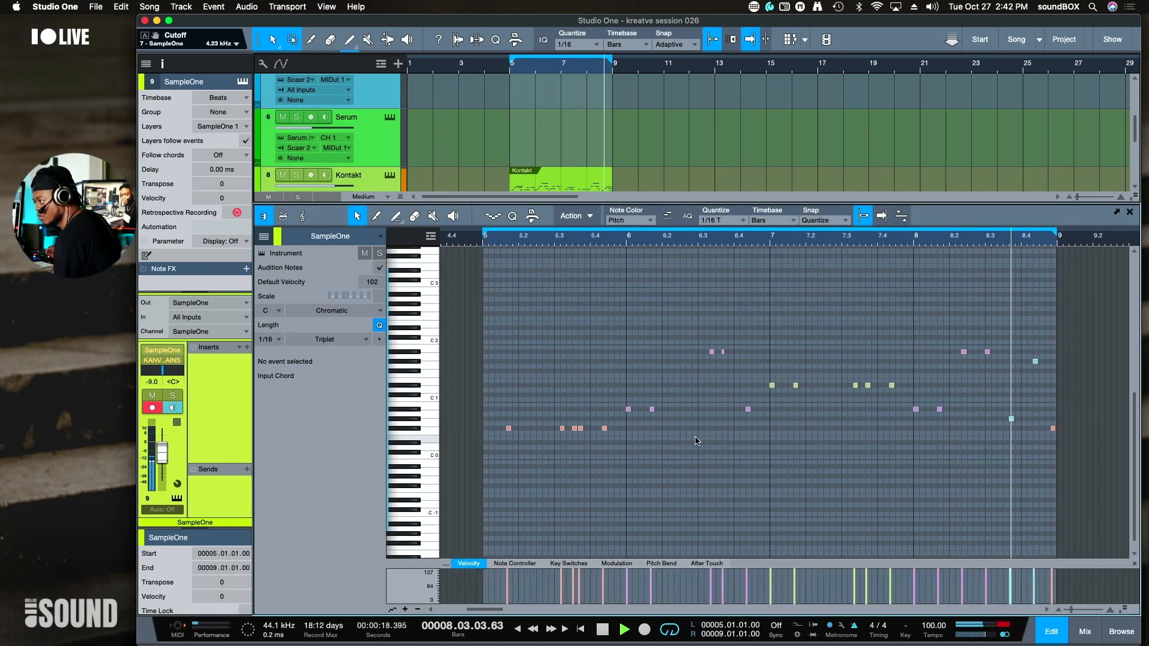
key("space")
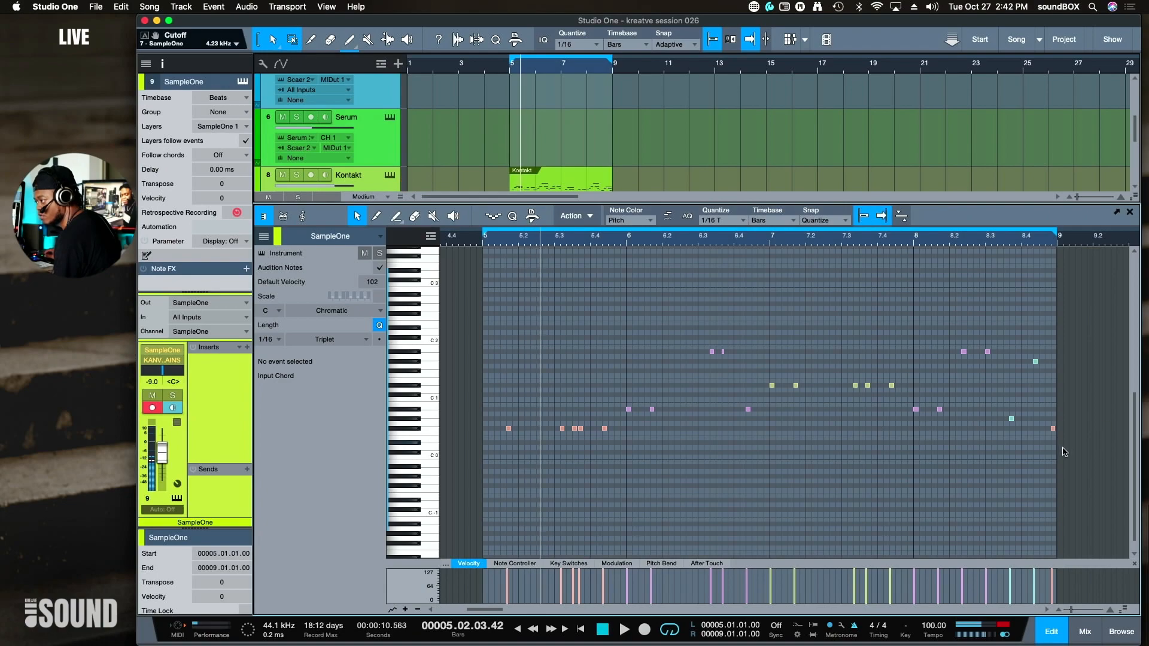
left_click_drag(1055, 431, 487, 429)
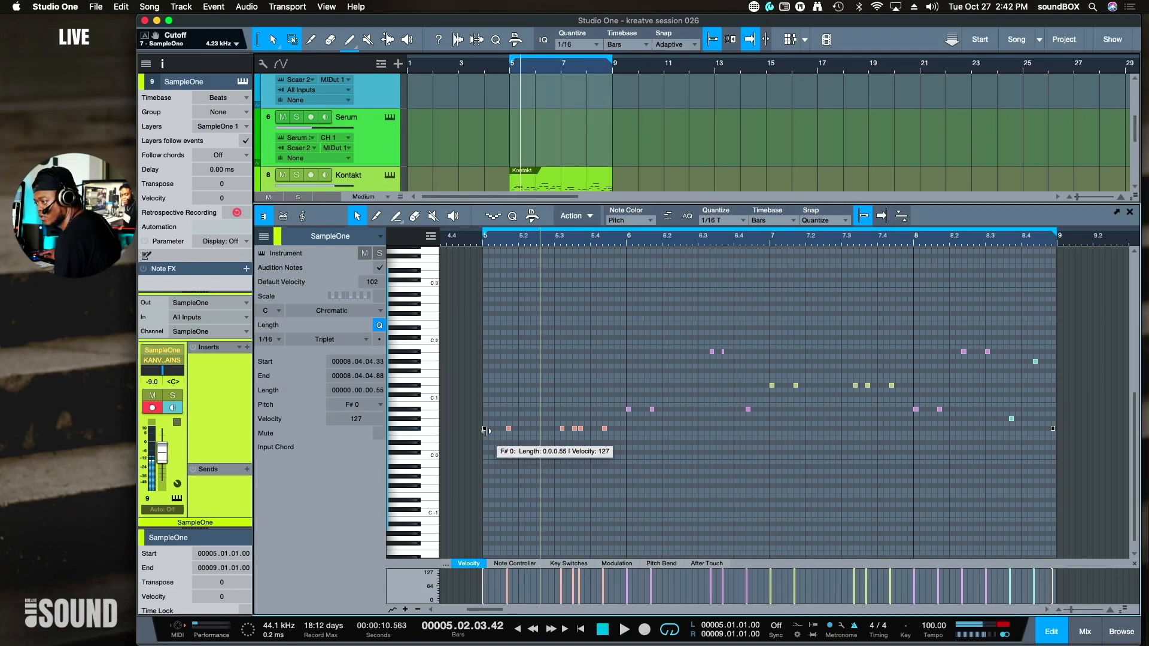
- Audition the SampleOne part from bar 5 and delete the first of the two close F# 0 notes just after beat 5.3
left_click(481, 240)
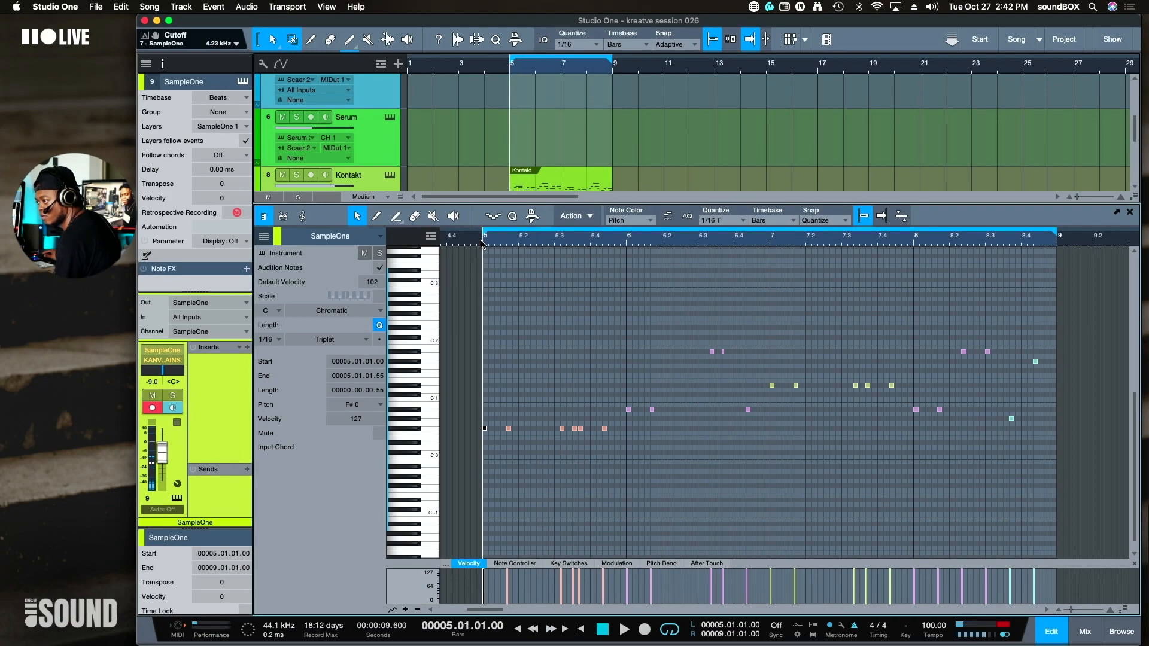
key("space")
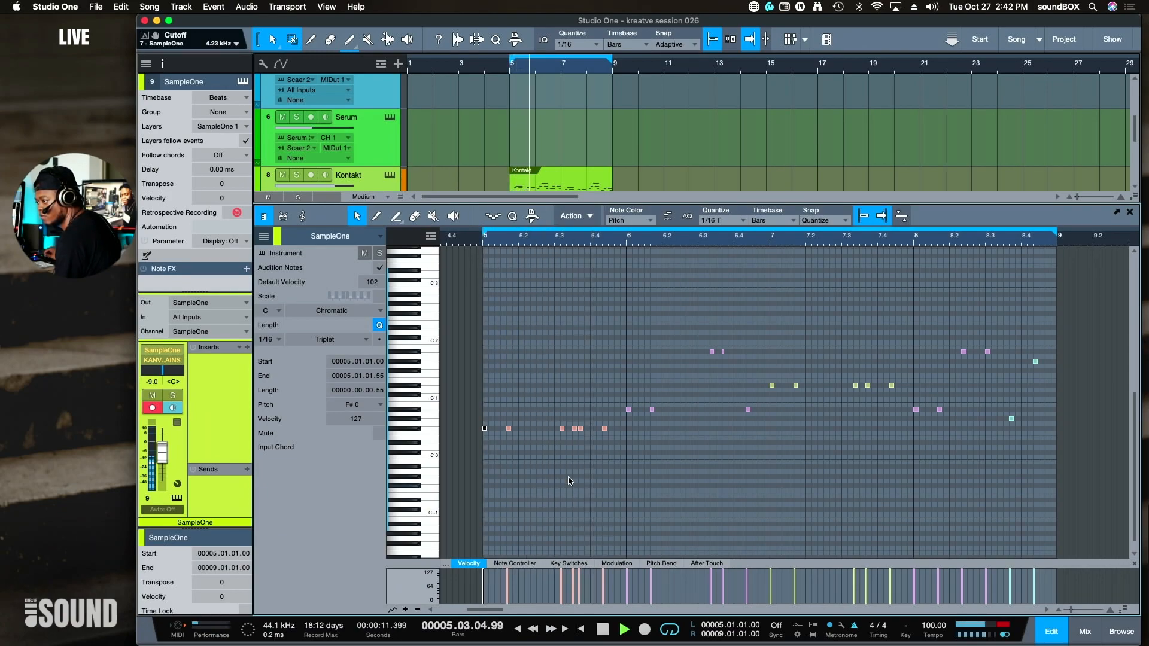
key("space")
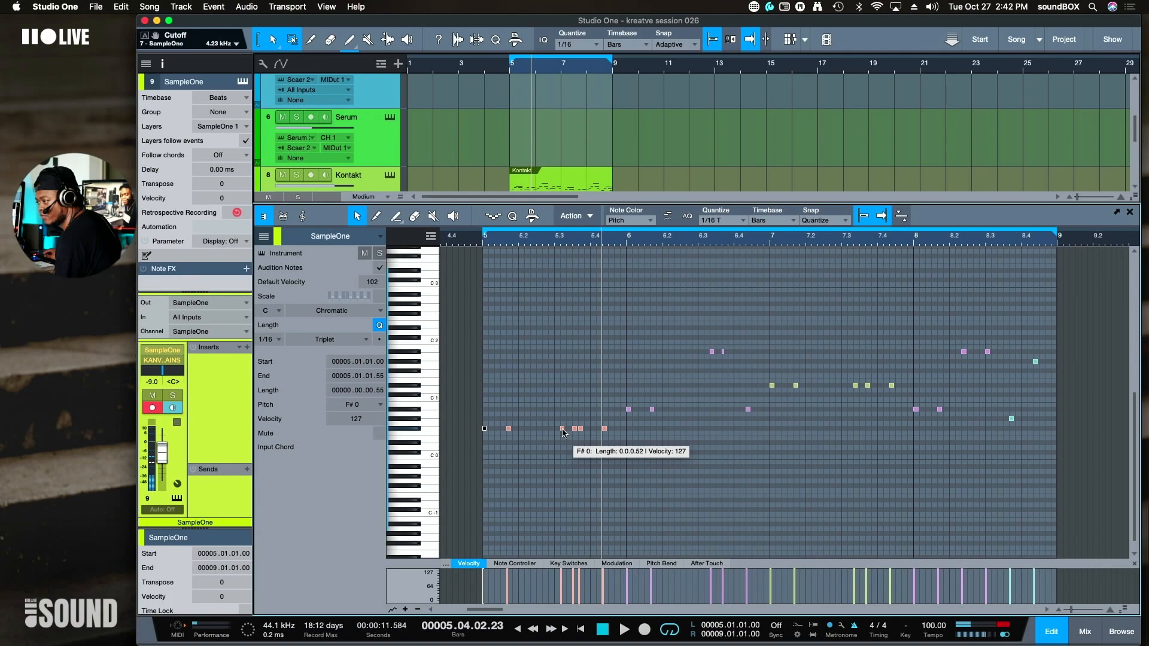
key("Delete")
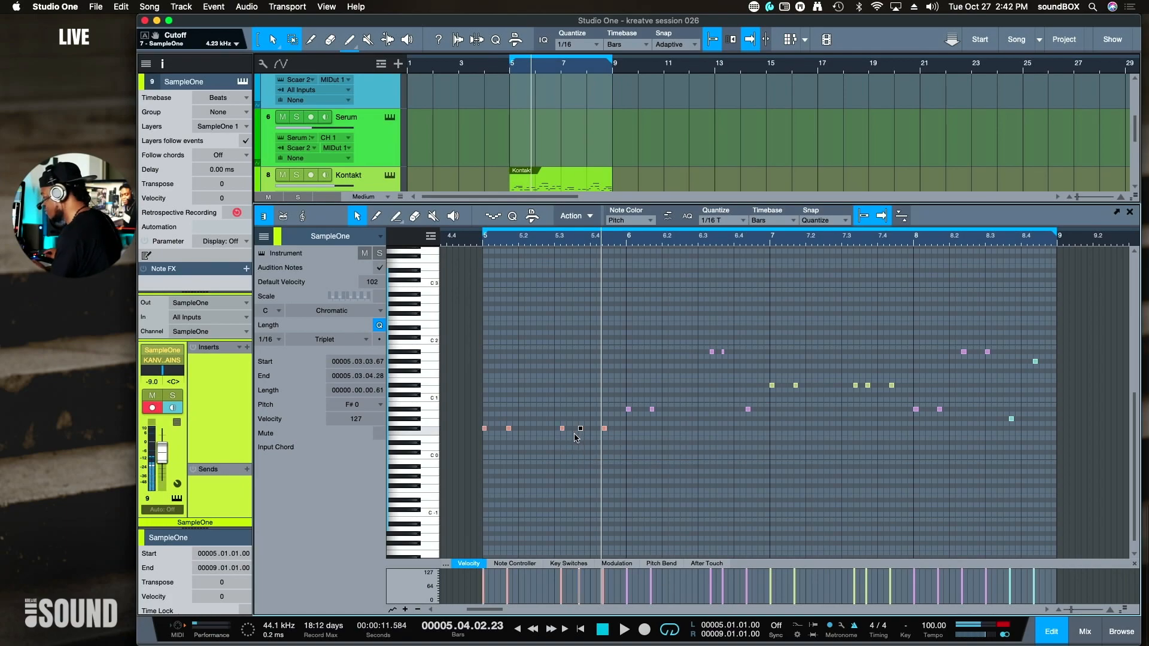
- Play the loop again from bar 5 and shift the F# 0 note near beat 5.3 to 5.03.02.33
key("space")
key("space")
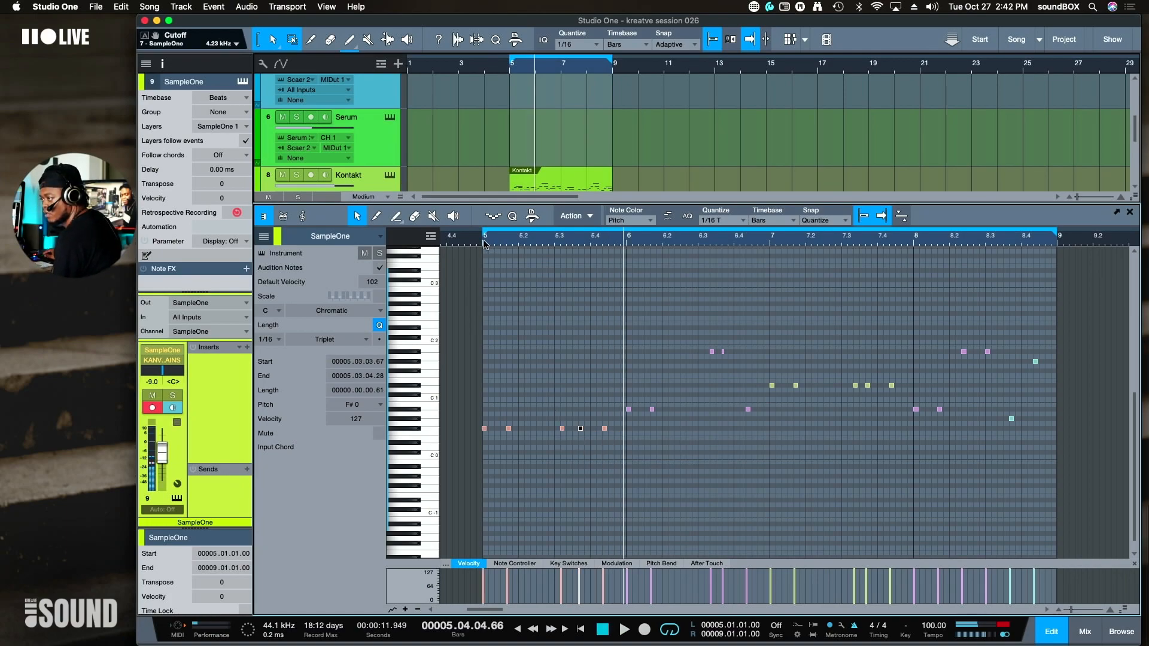
left_click(484, 242)
key("space")
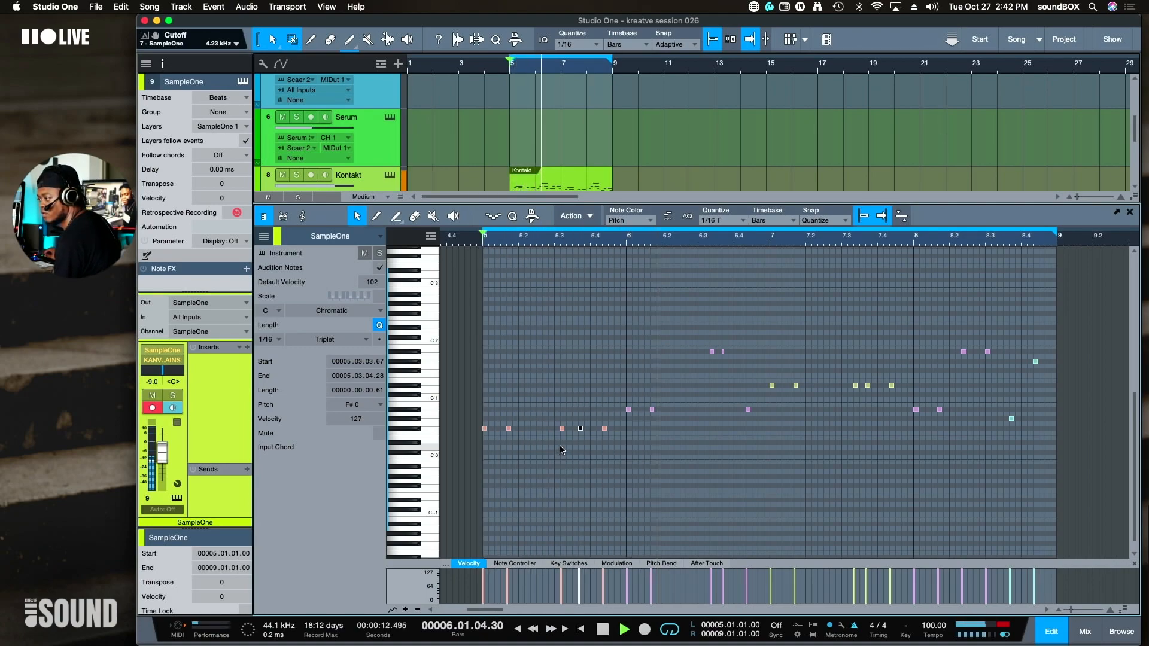
key("space")
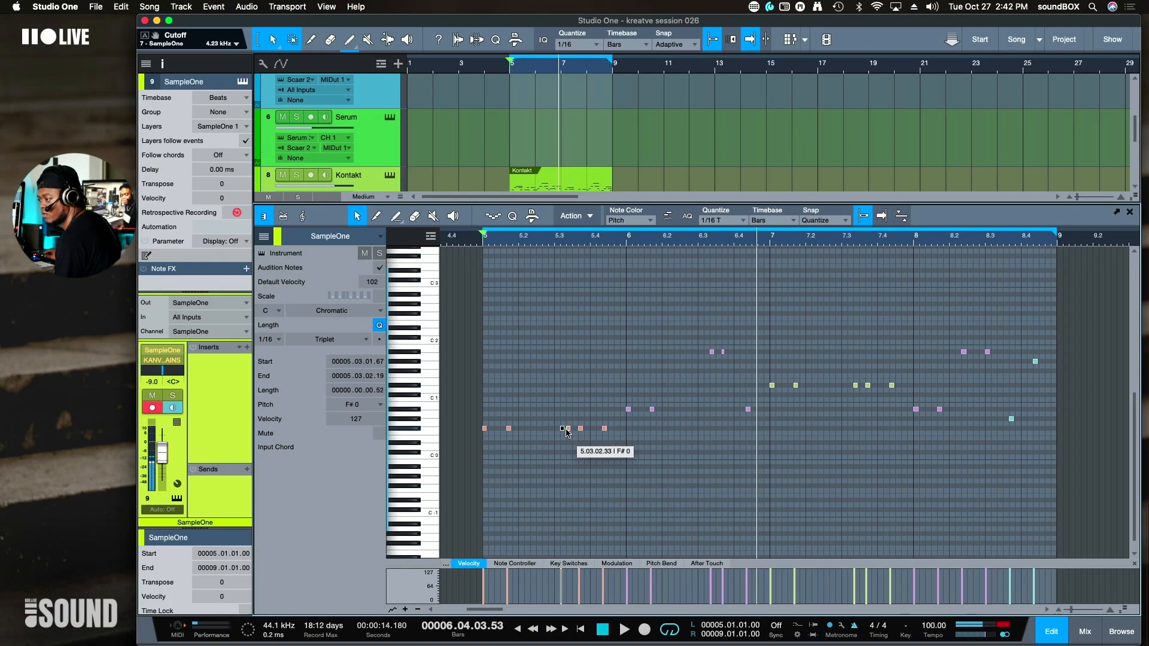
key("space")
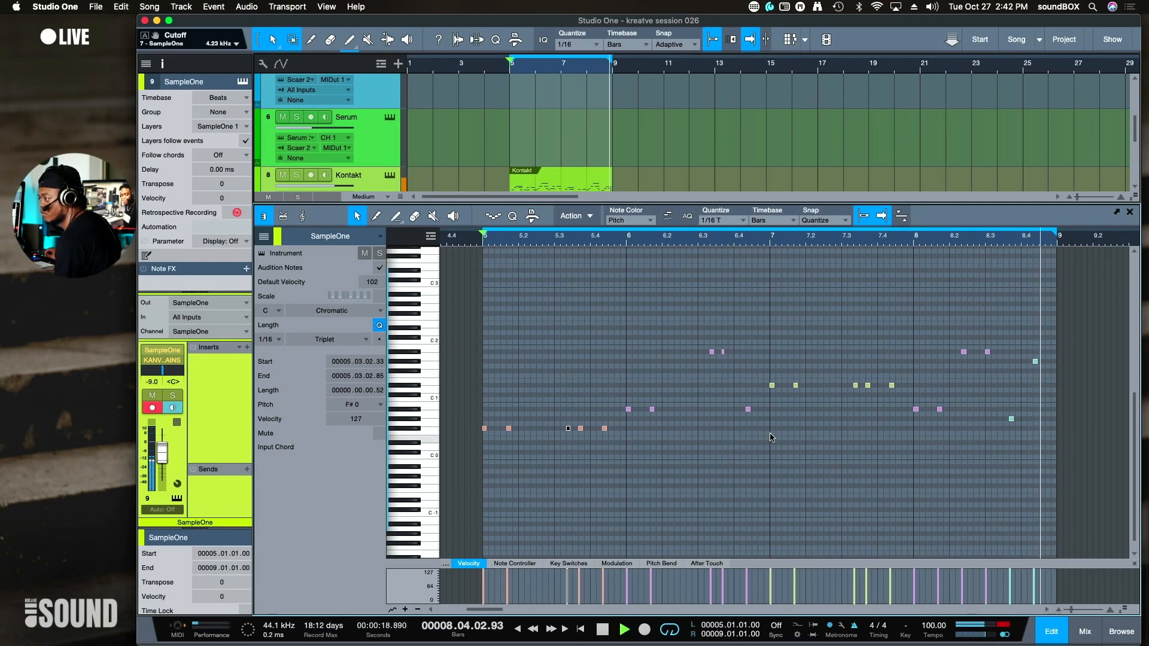
- Lower the A# 1 note on beat 3 of bar 8 to A 1 and resume playback
key("space")
left_click(987, 351)
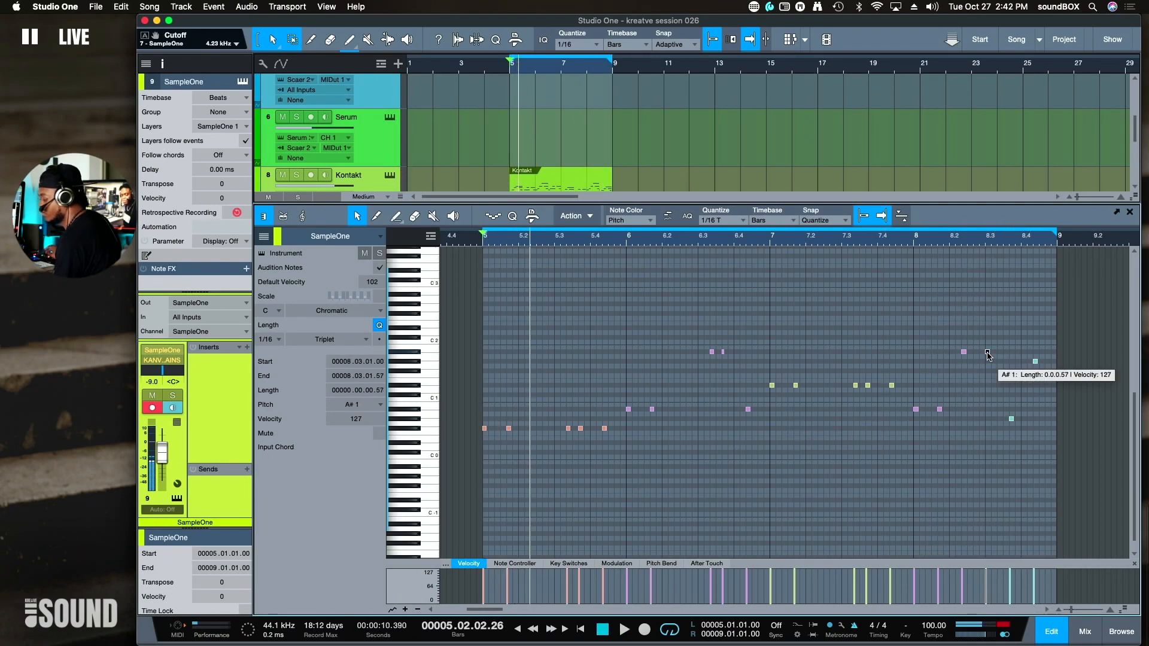
key("space")
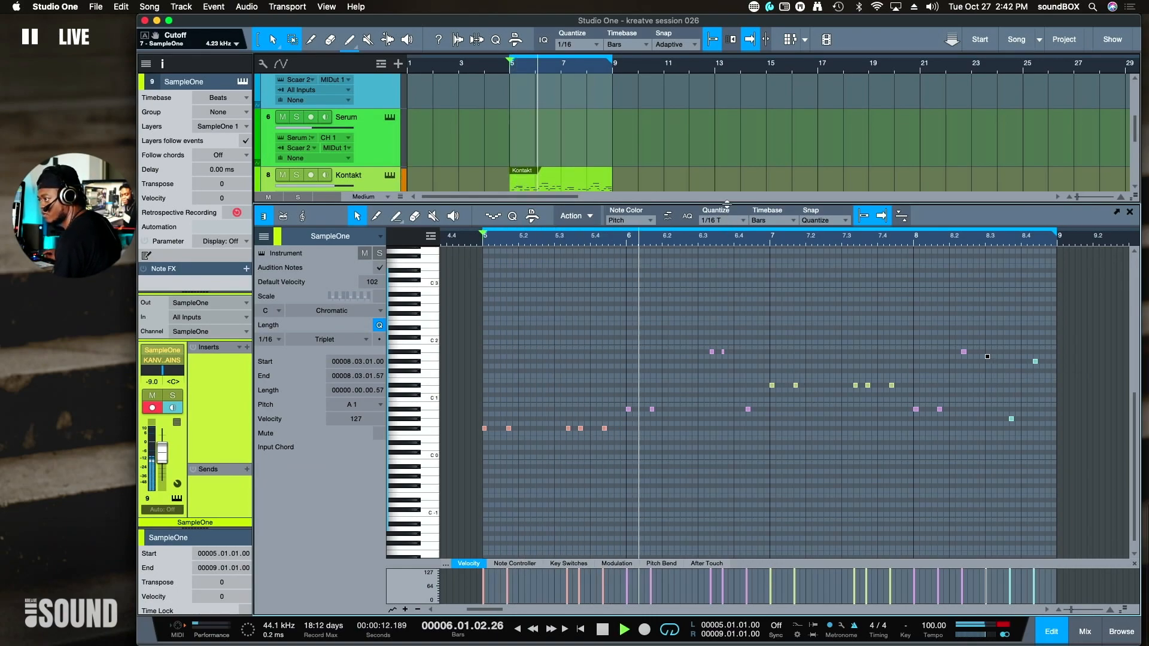
- Enlarge the arrangement area and record a D# 1 part on the Battery 4 track from bar 5 to 9
left_click_drag(736, 212, 736, 297)
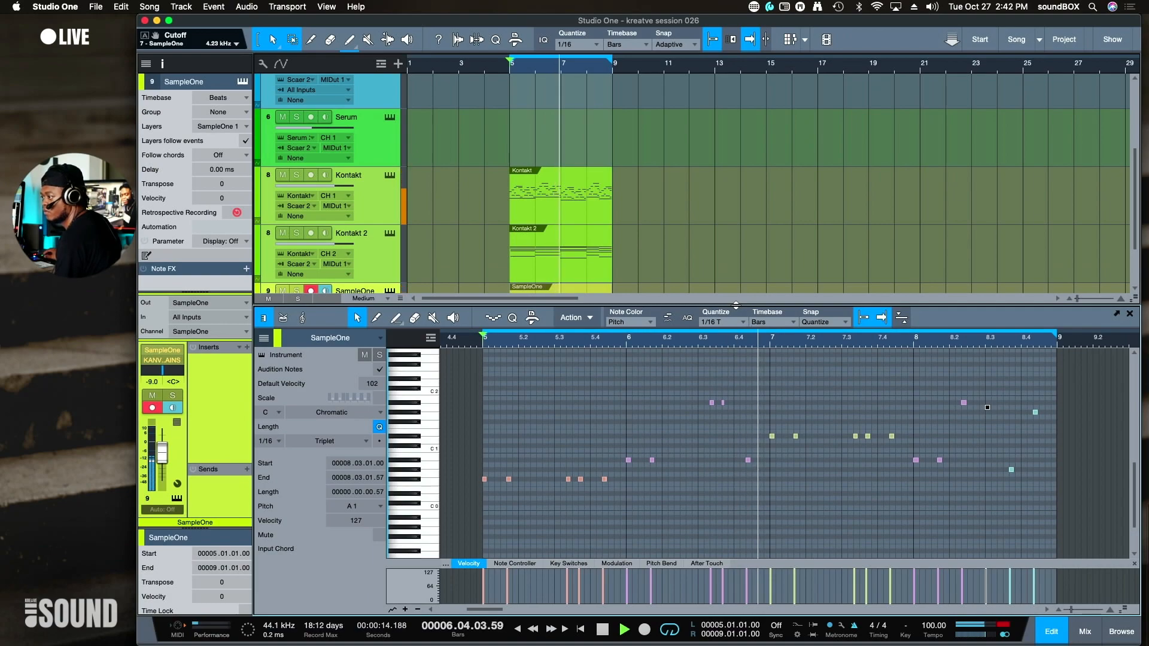
scroll(666, 225, "up", 3)
scroll(666, 225, "up", 1)
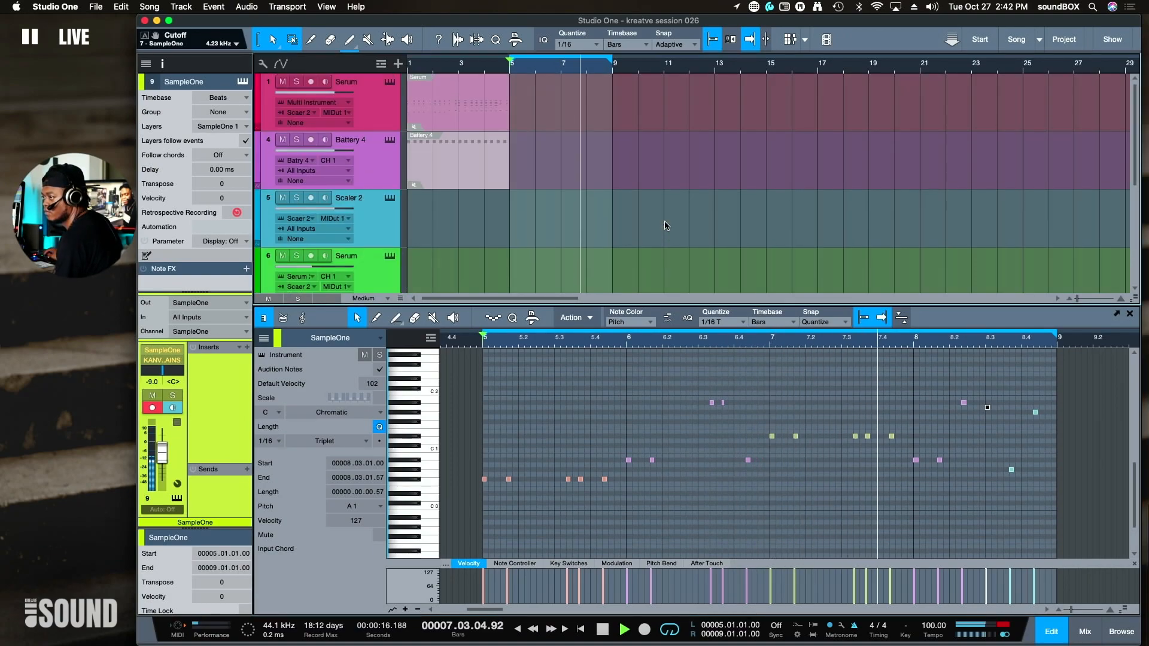
left_click(374, 168)
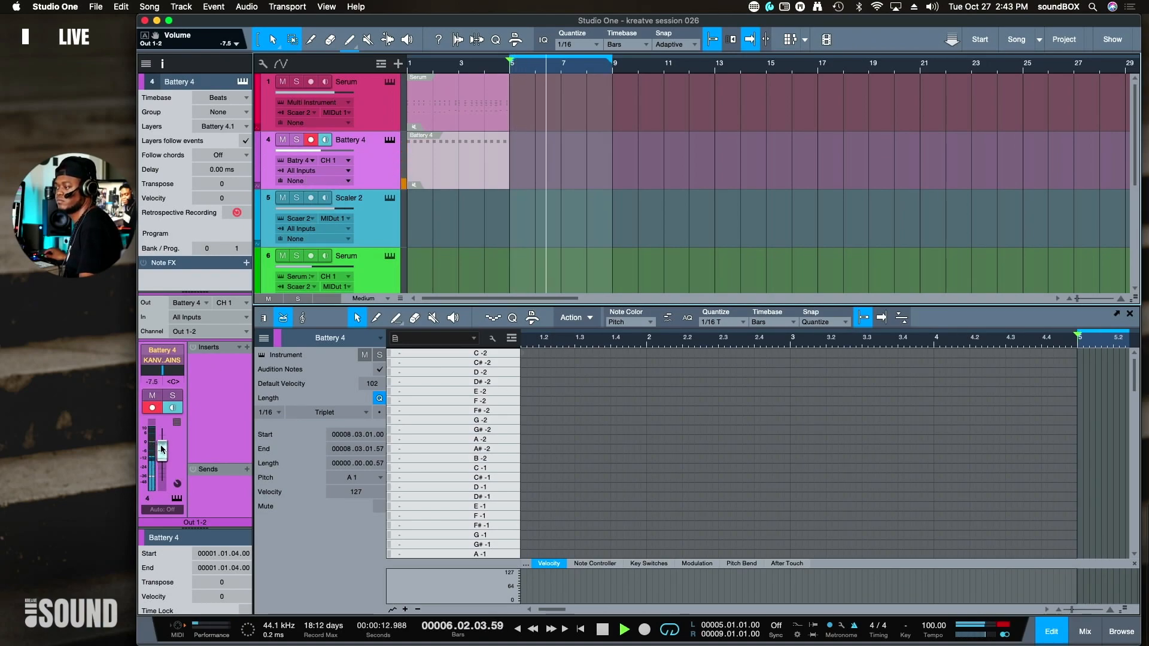
key("KP_Multiply")
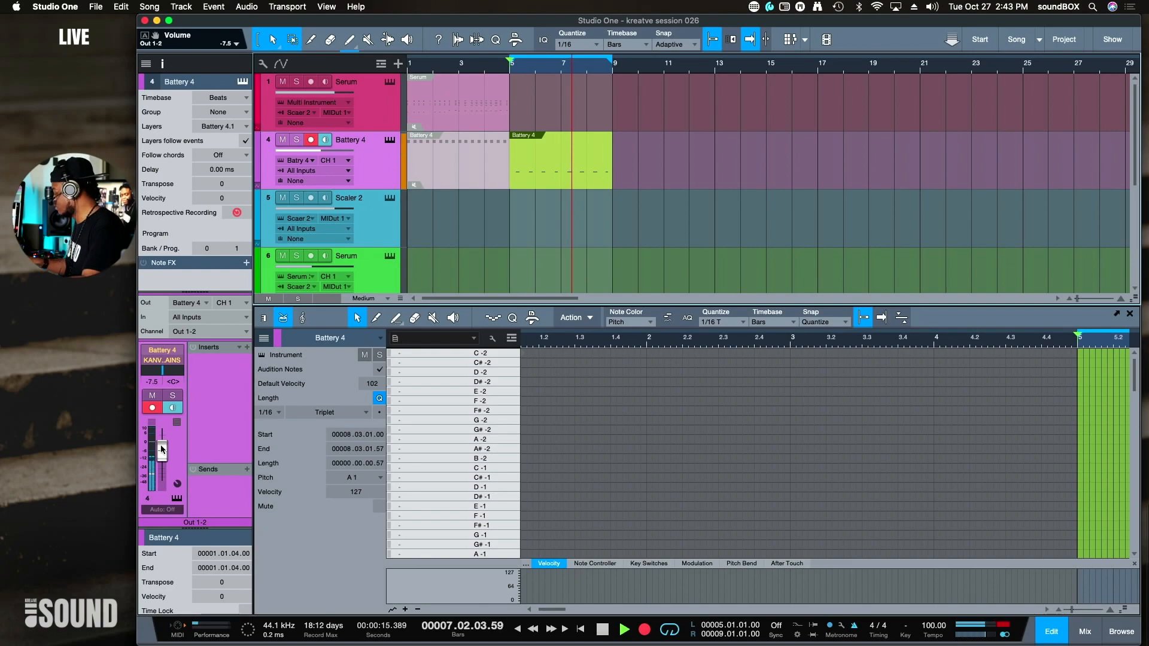
key("KP_Multiply")
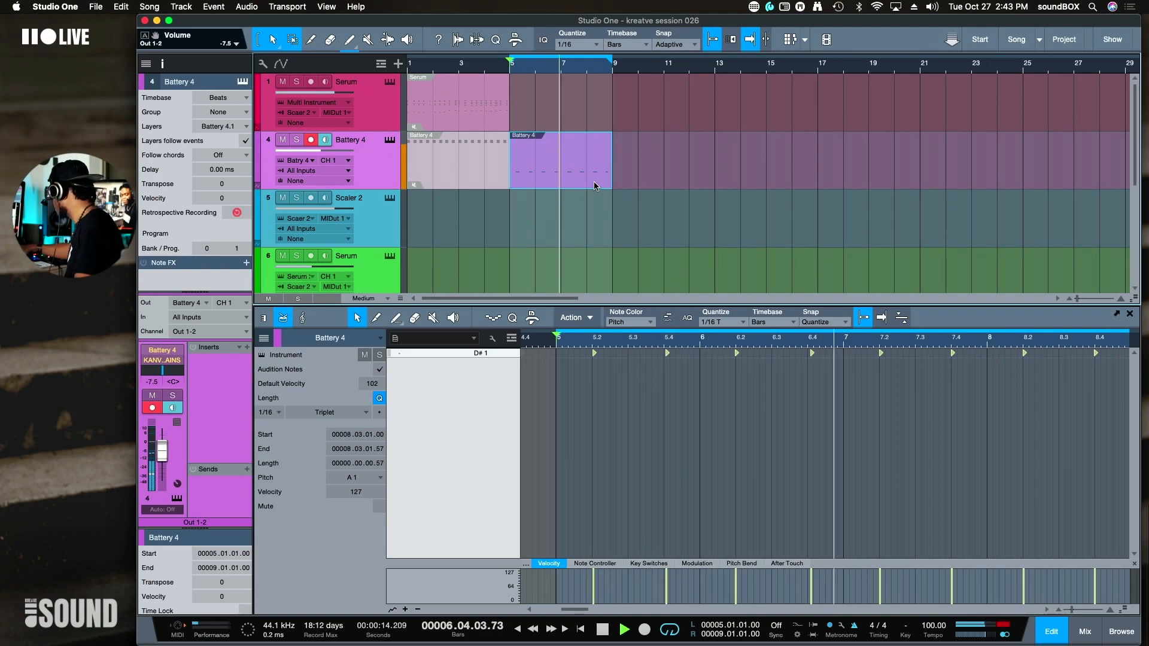
- Convert the recorded Battery 4 part to a pattern, keep 64 steps, and switch it to the melodic keyboard view
key("super+shift+p")
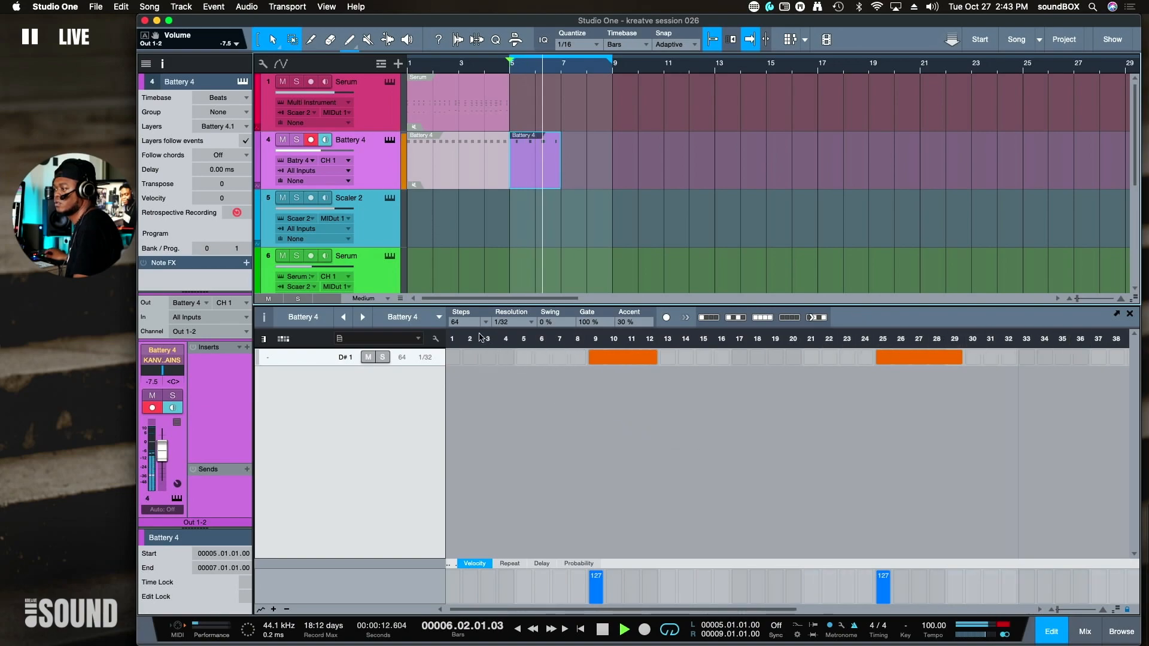
left_click(531, 323)
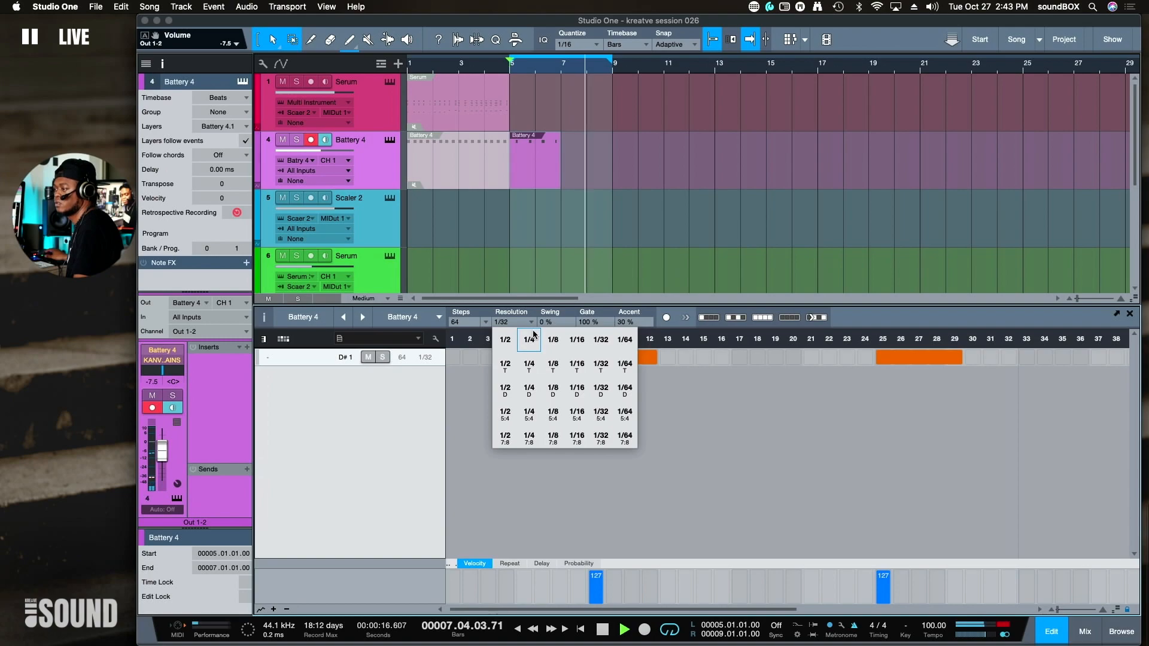
left_click(485, 325)
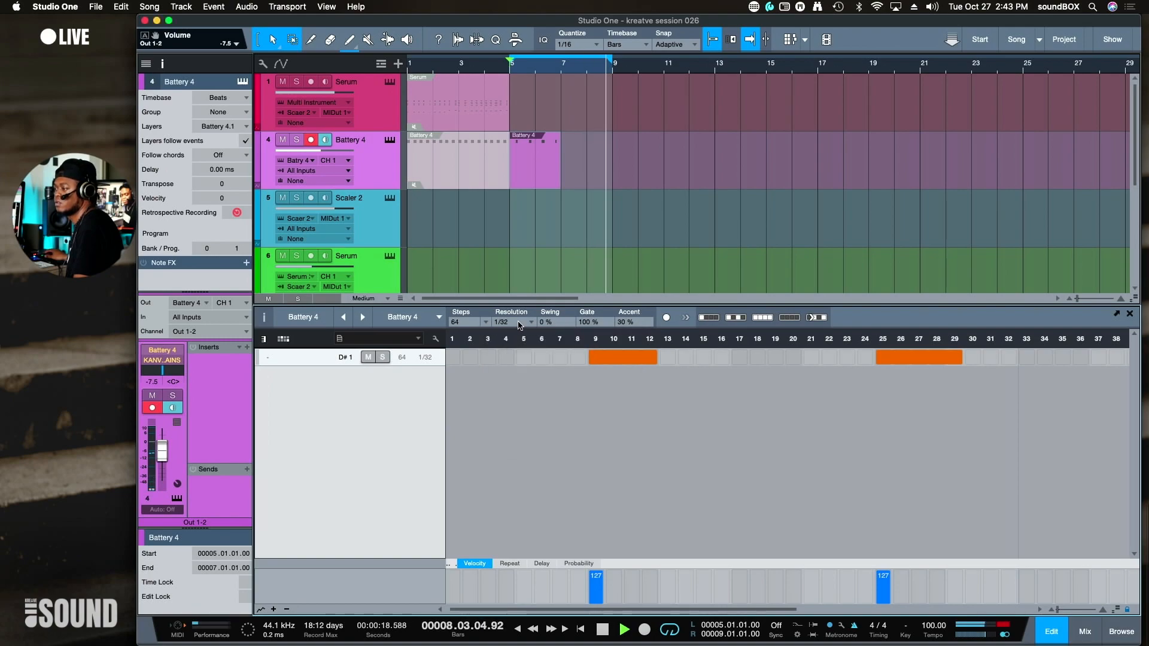
left_click(486, 323)
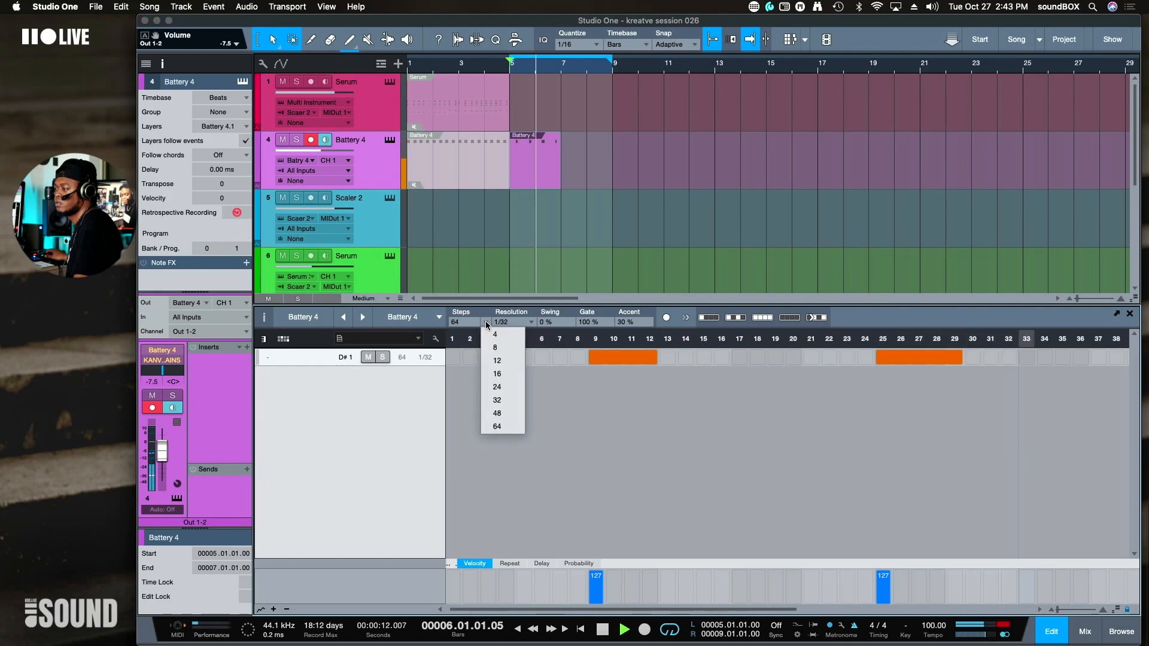
left_click(502, 426)
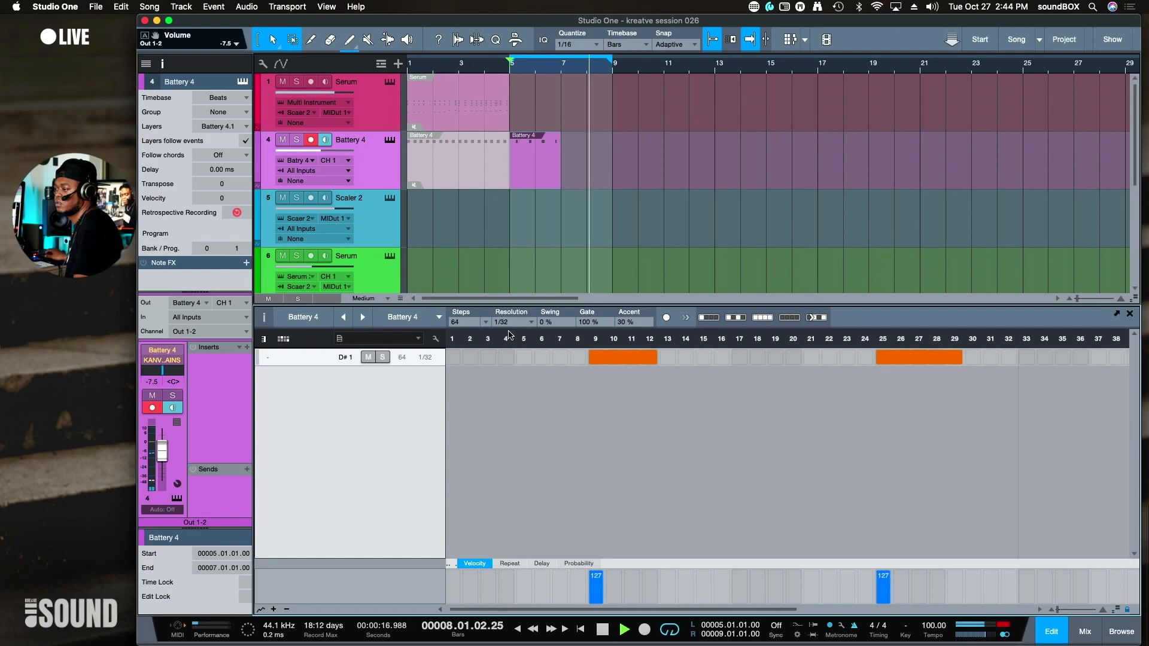
left_click(283, 339)
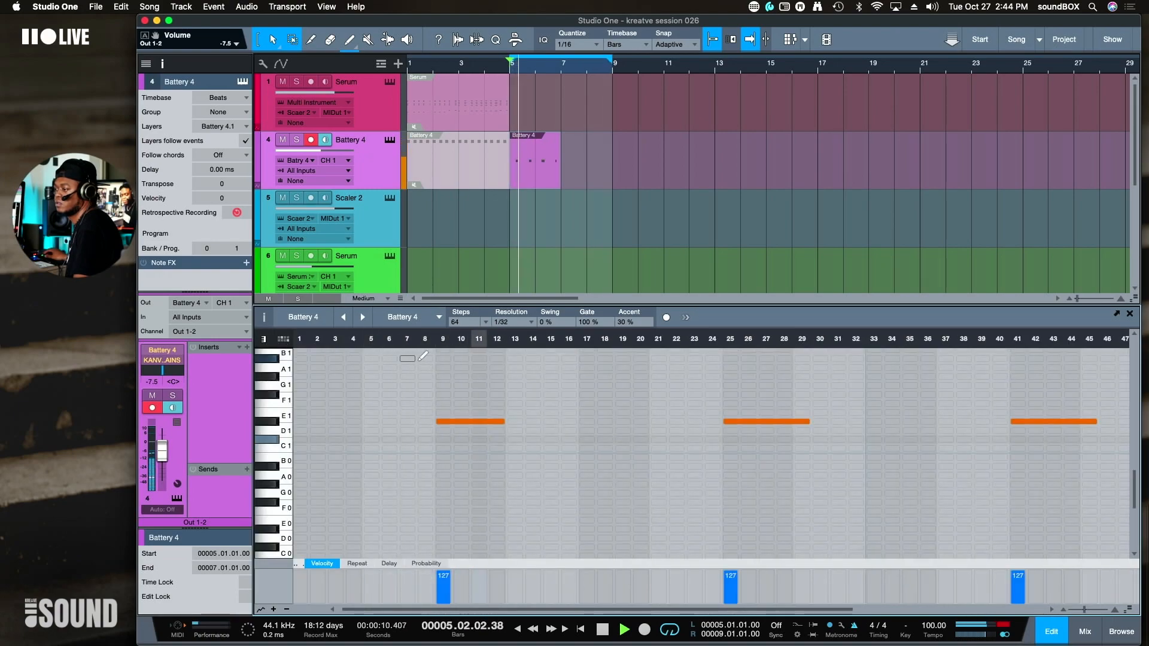
- Set the Battery 4 pattern's resolution to 1/8, trying 1/64 first
left_click(533, 323)
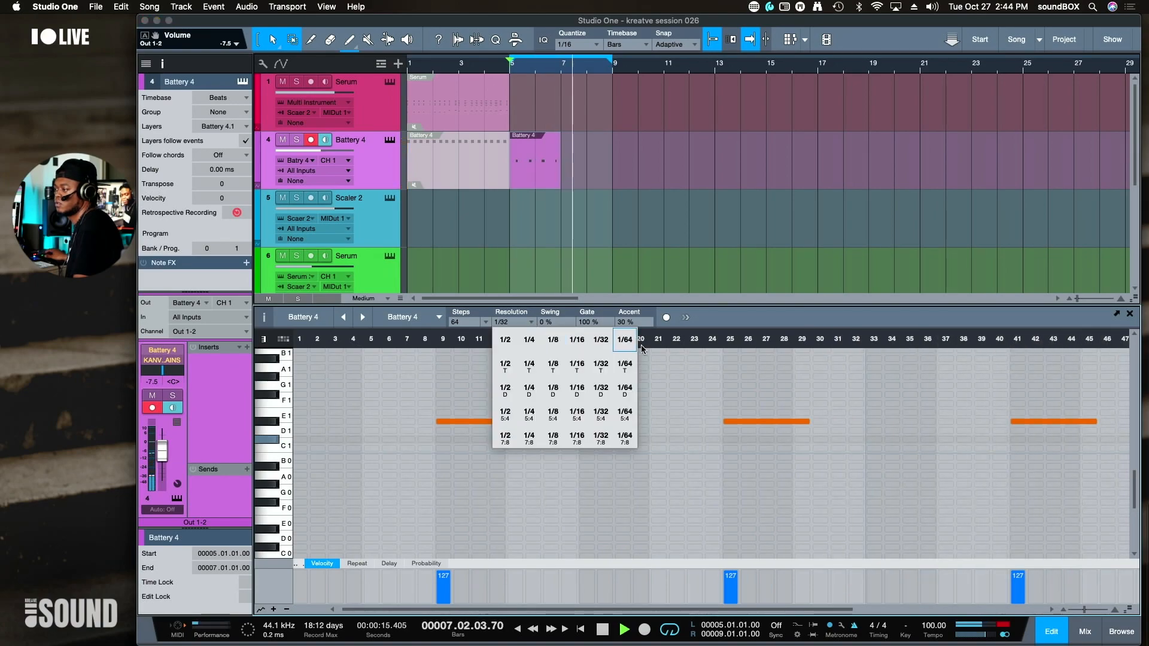
left_click(626, 342)
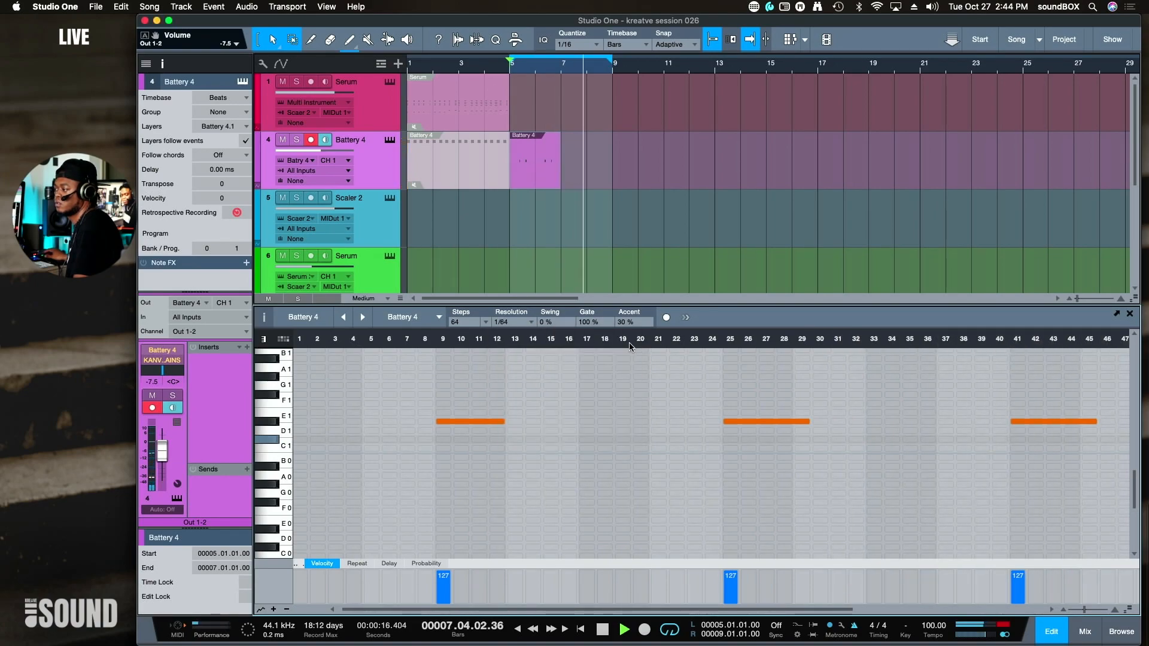
left_click(508, 323)
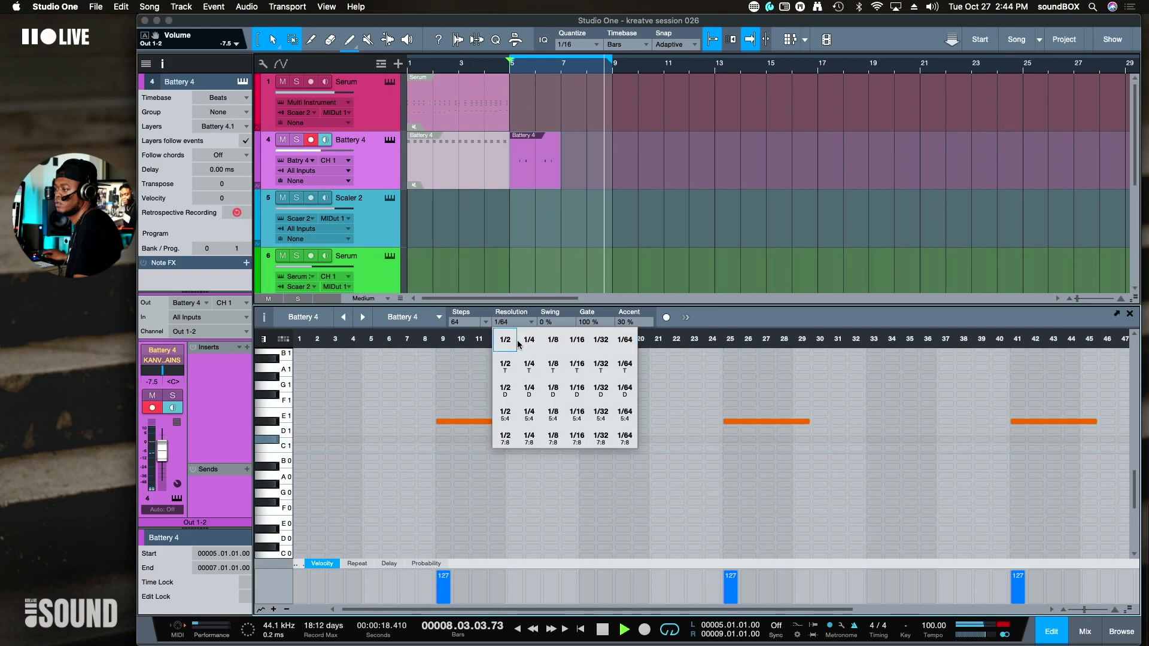
left_click(553, 340)
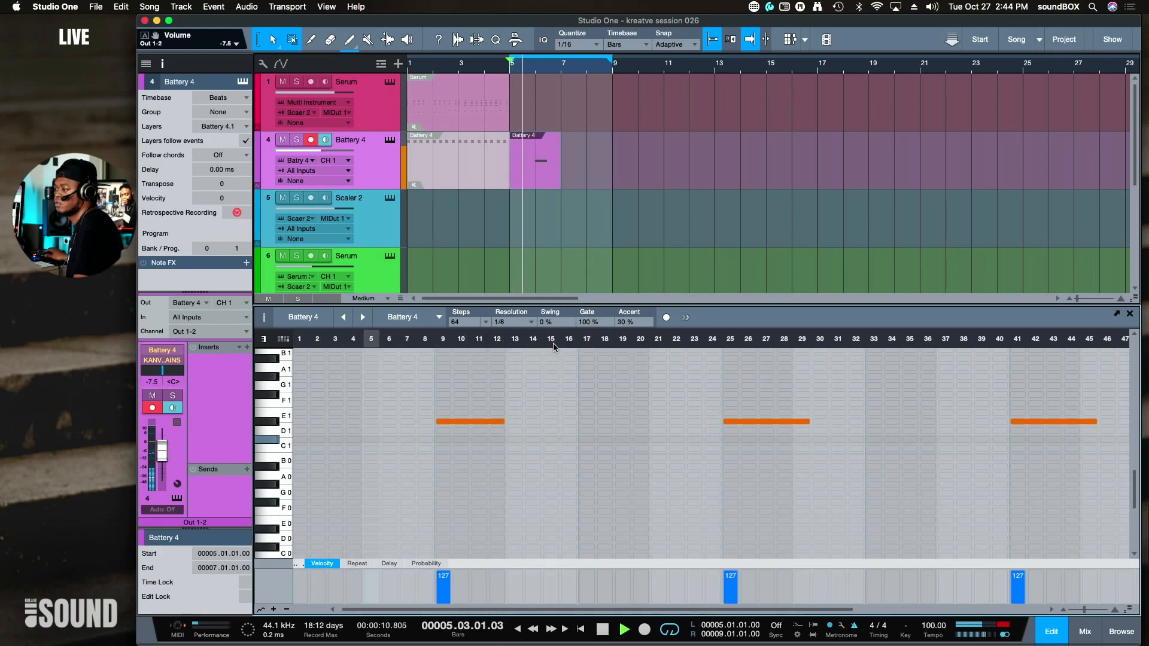
- Extend the Battery 4 pattern in the arrangement so it ends at bar 9
left_click(484, 323)
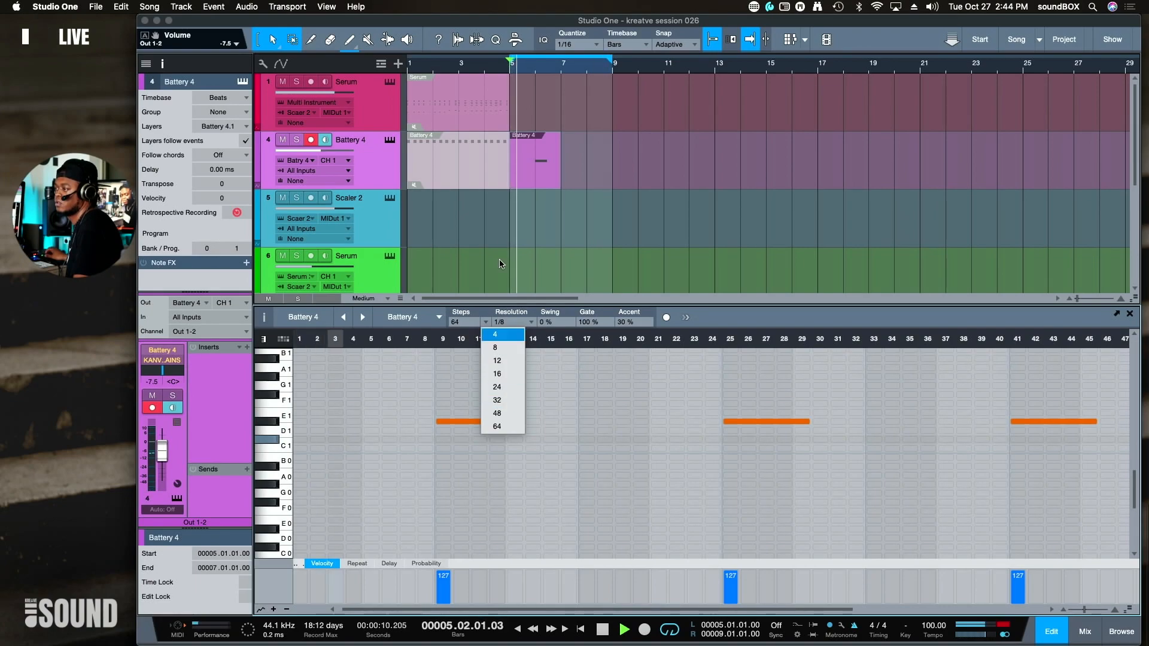
left_click(549, 168)
left_click_drag(561, 169, 611, 174)
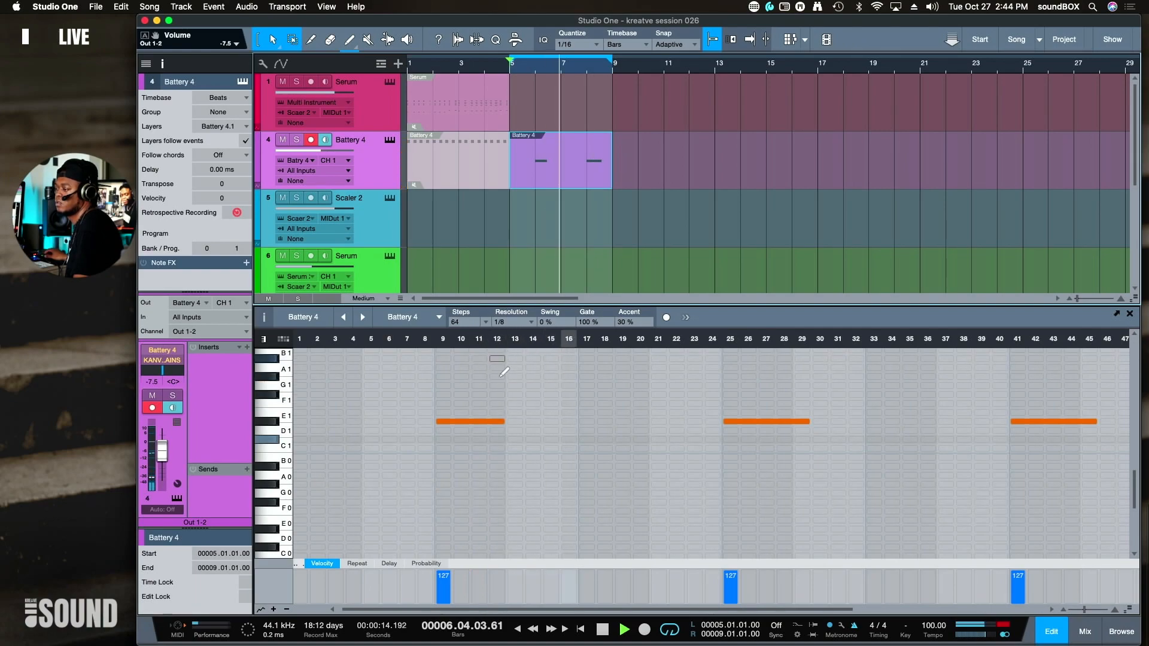
- Erase all D# 1 notes from the Battery 4 pattern and set its length to 32 steps
left_click(275, 422)
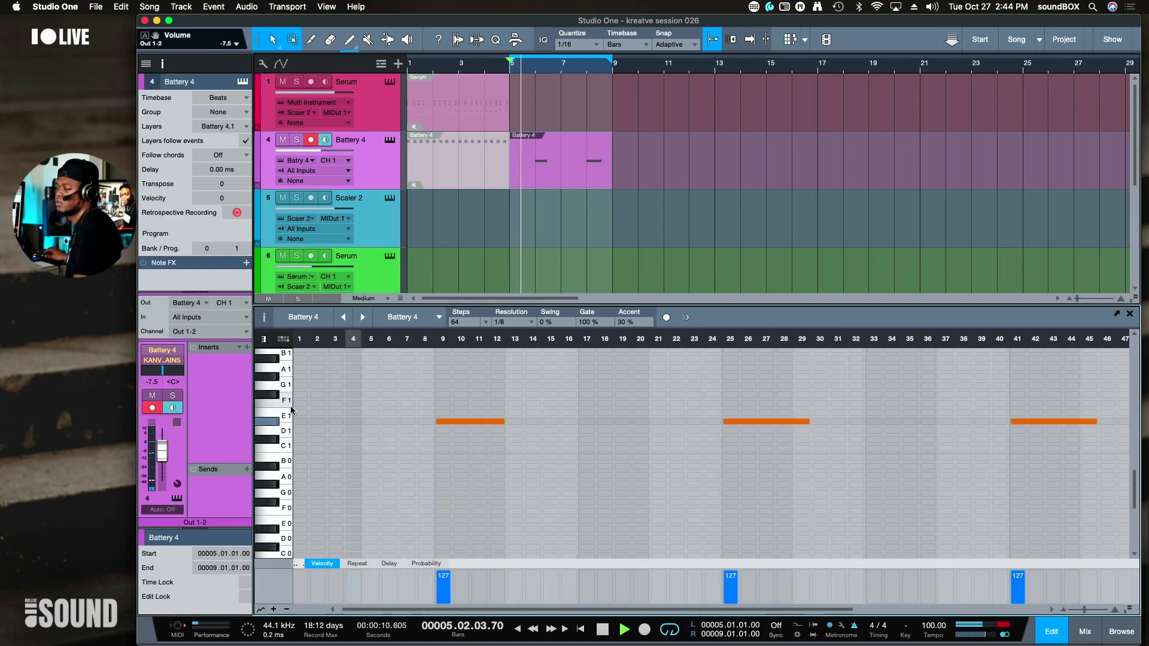
left_click(446, 419)
left_click(728, 419)
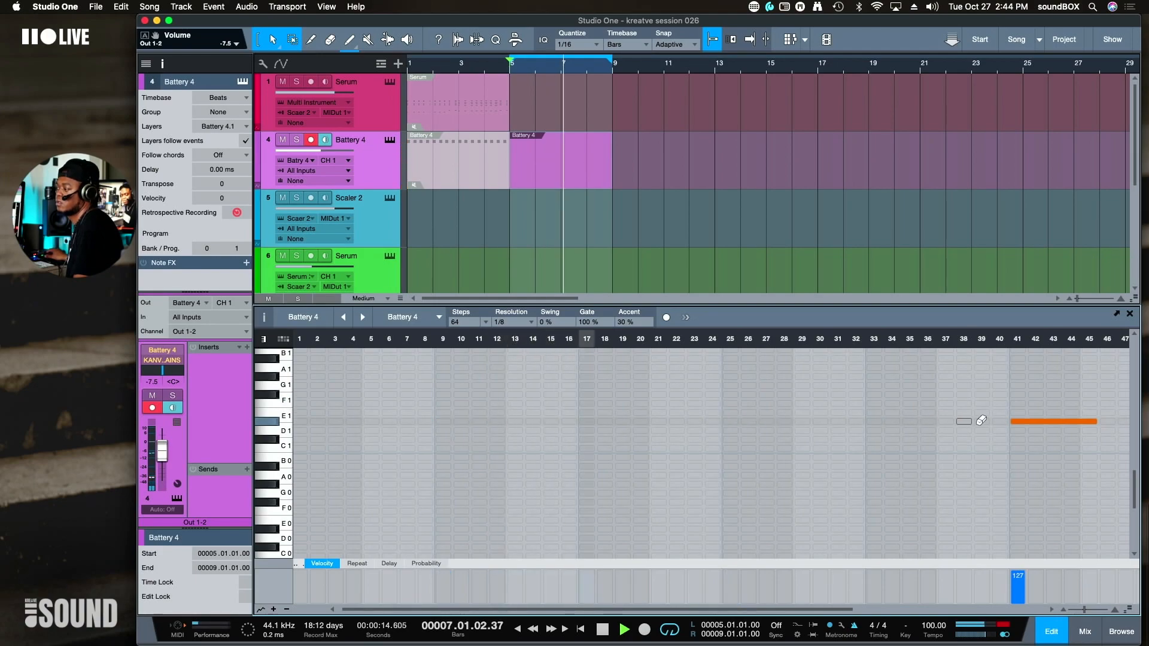
left_click(1036, 419)
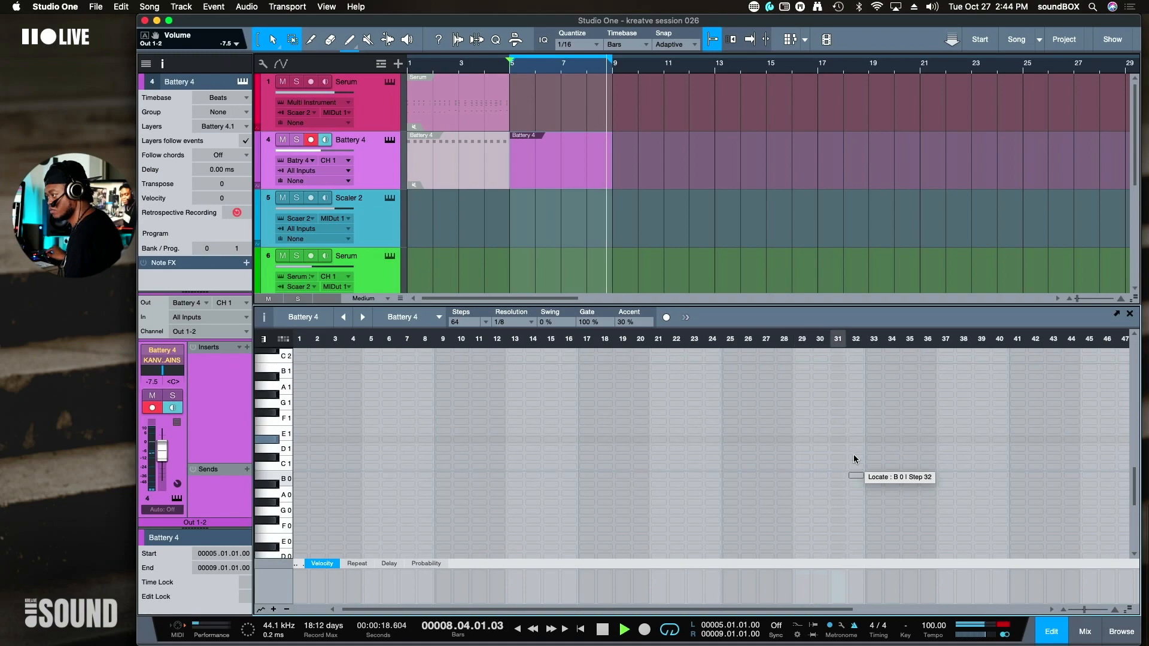
scroll(855, 457, "down", 4)
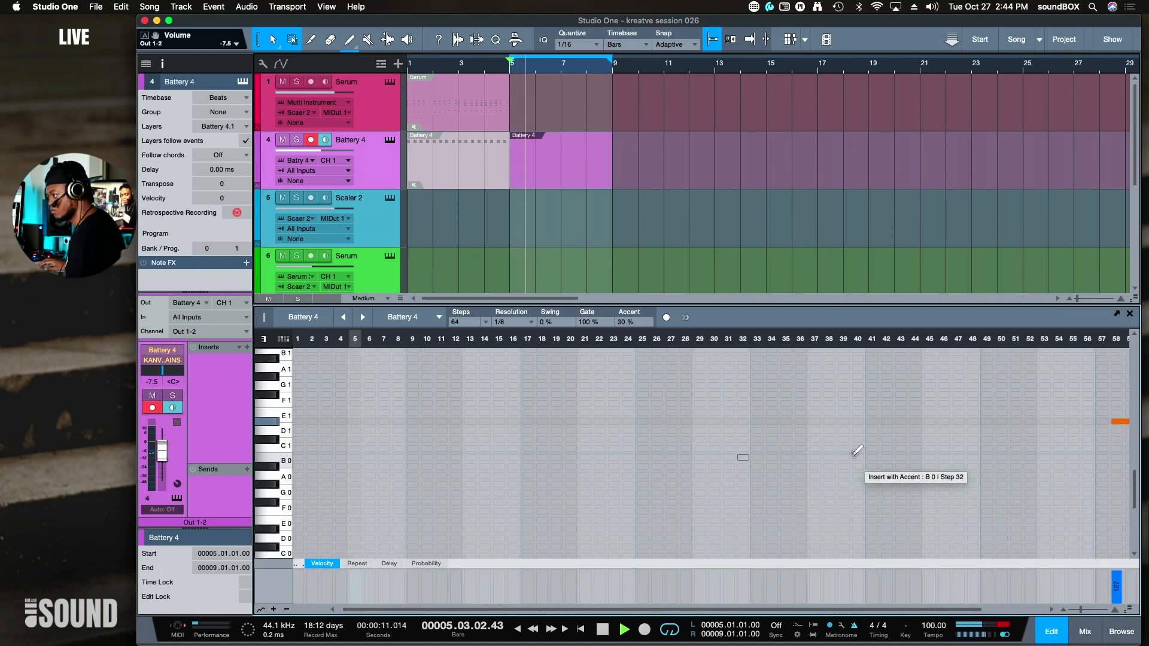
scroll(857, 450, "down", 2)
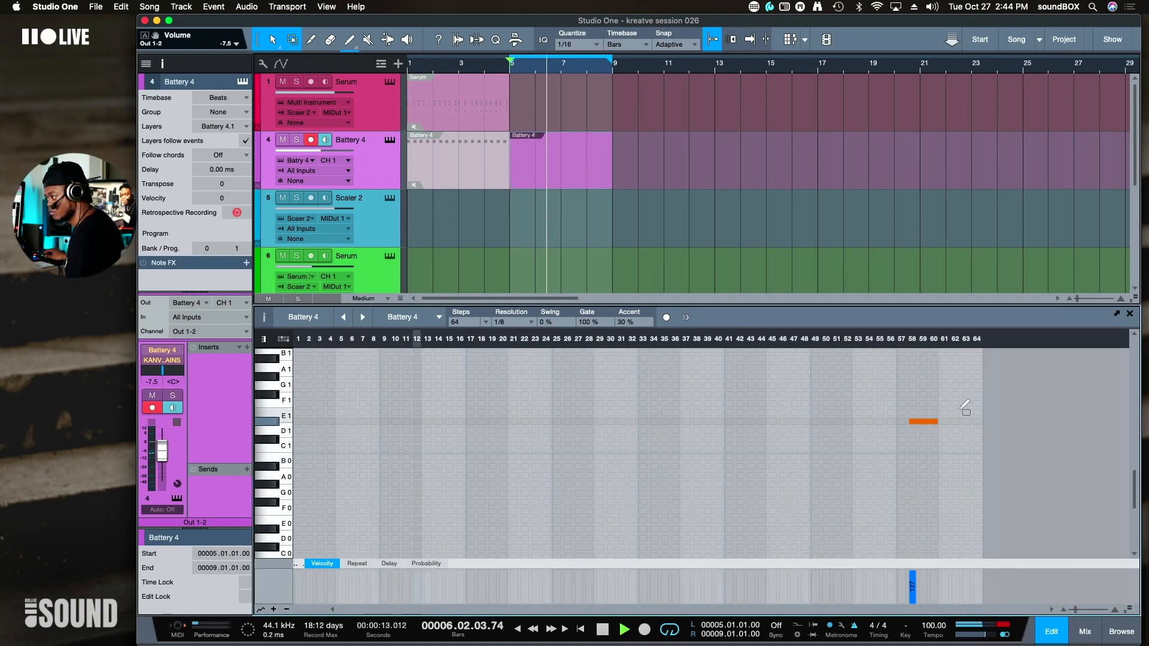
left_click(922, 420)
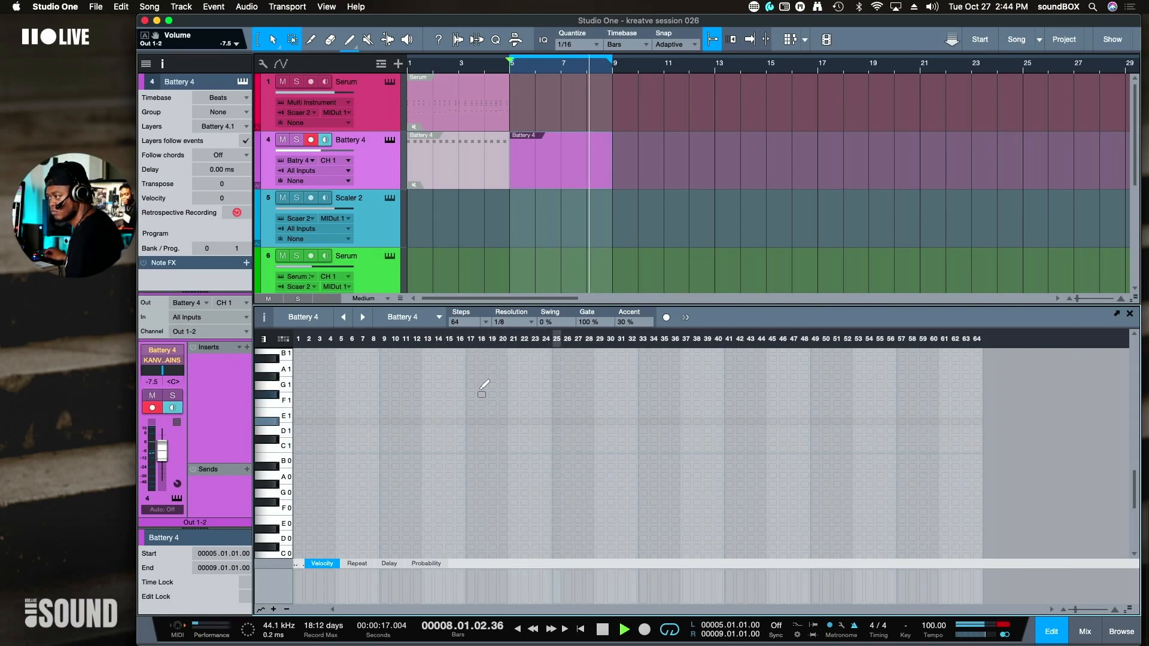
left_click(489, 326)
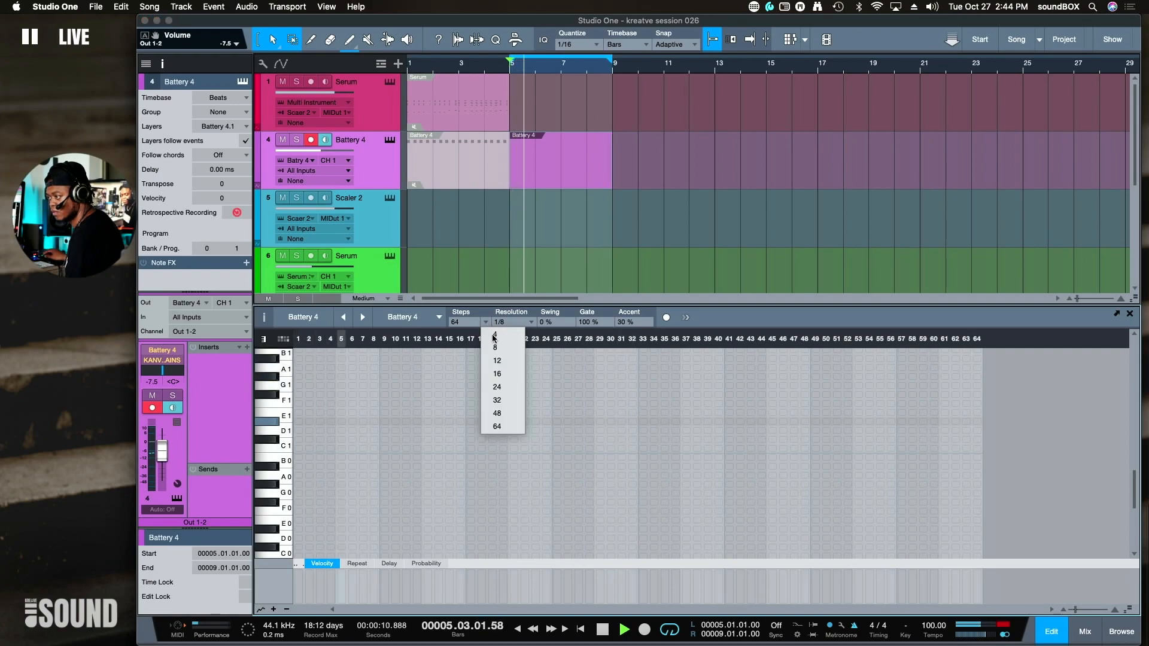
left_click(502, 405)
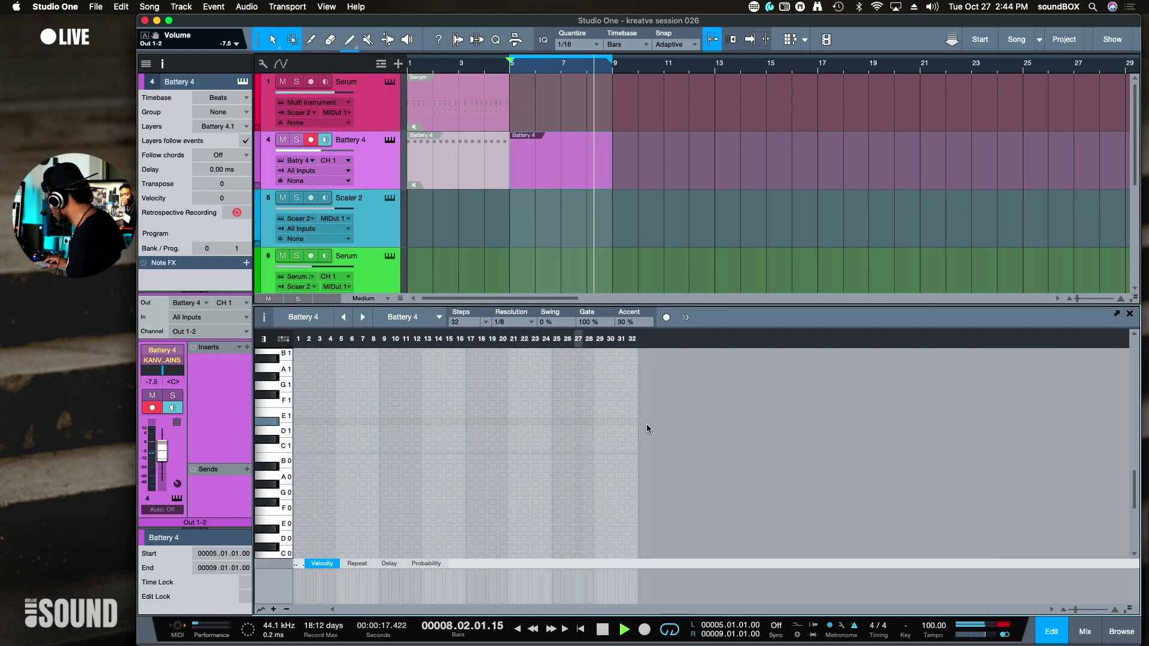
- Enlarge the steps of the Battery 4 pattern and switch it from the melodic keyboard to the drum lane view
key("e")
key("e")
key("e")
key("e")
key("e")
key("e")
key("e")
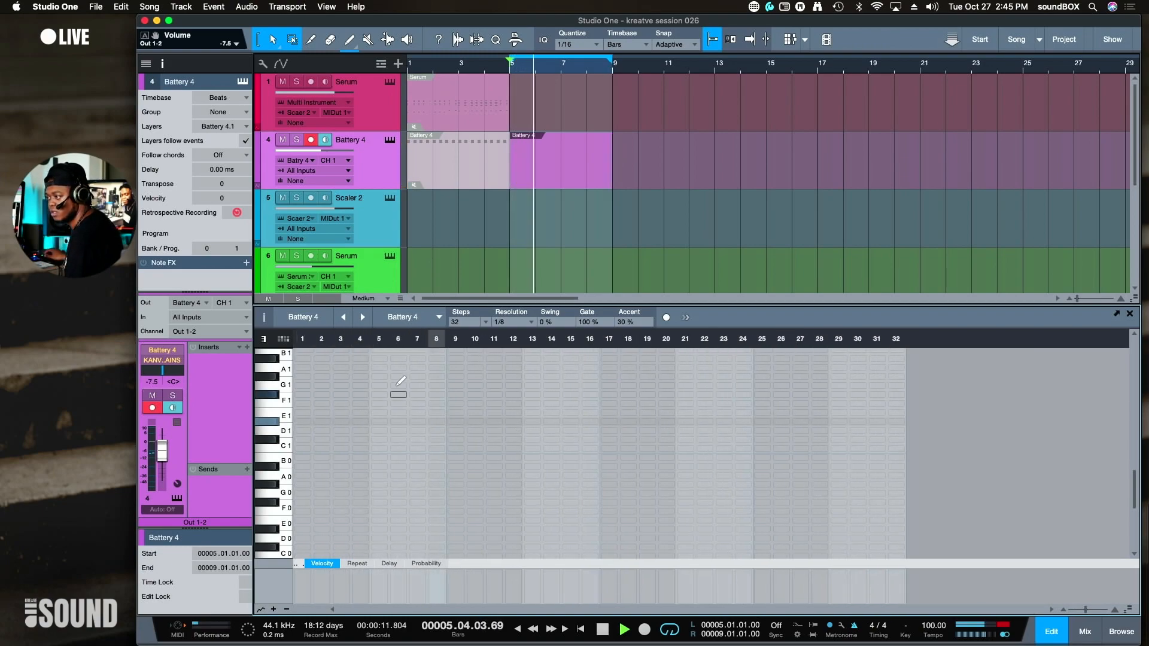
left_click(284, 340)
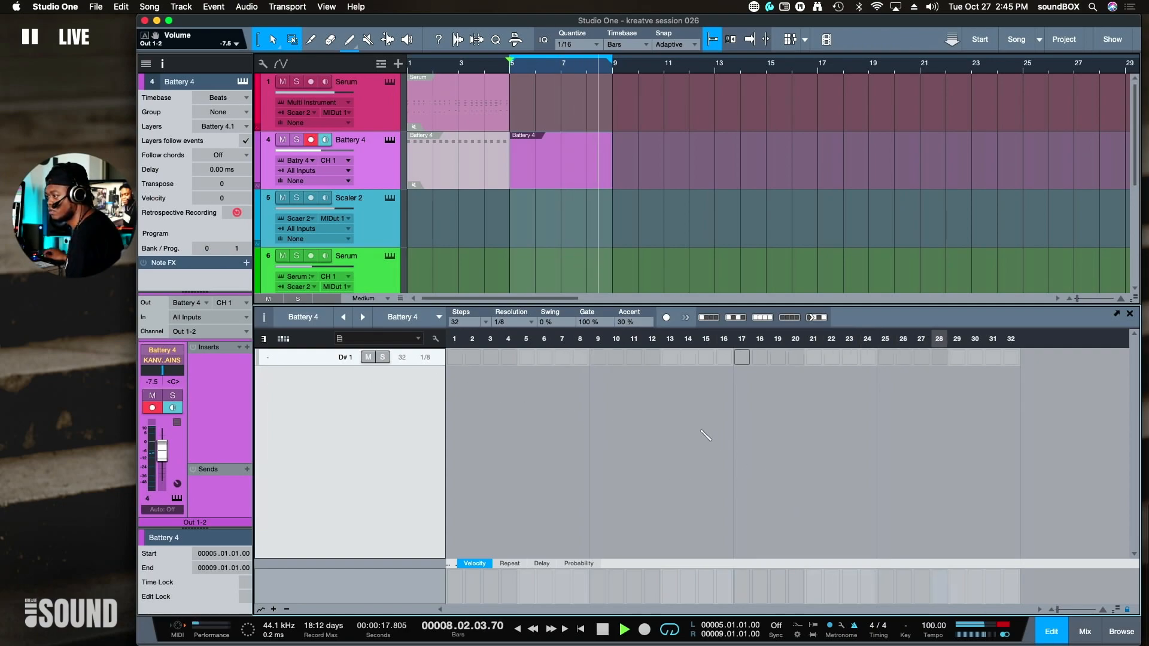
- Fill the D# 1 lane with a hit on every fourth step and shift them two steps to start at step 3
left_click(737, 319)
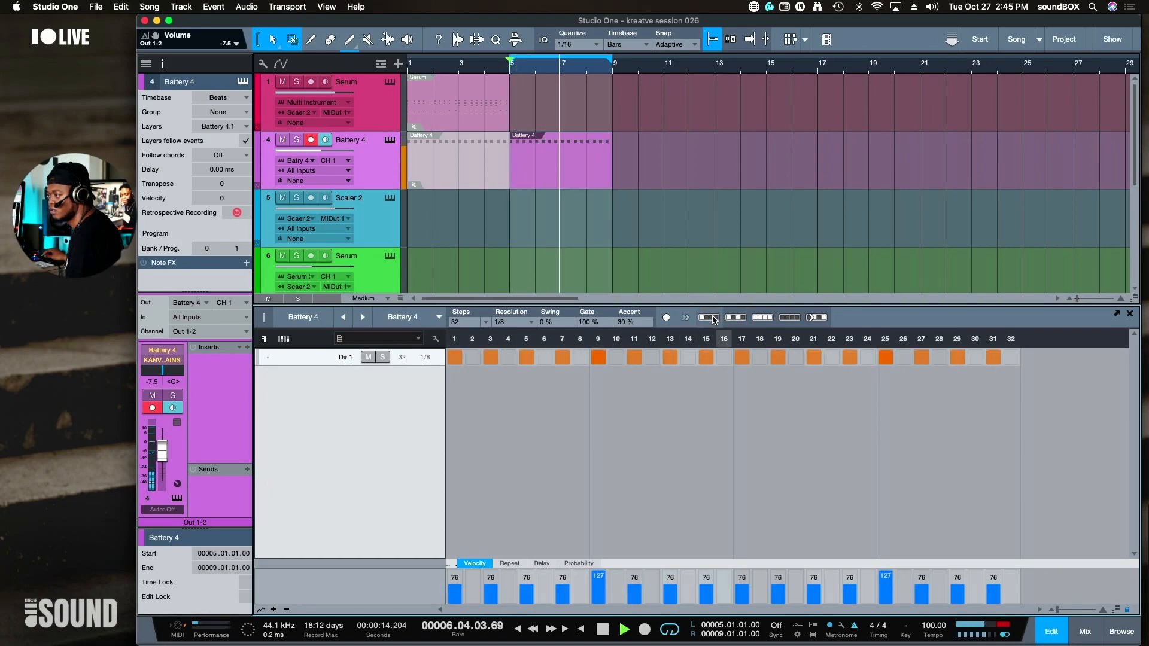
left_click(742, 319)
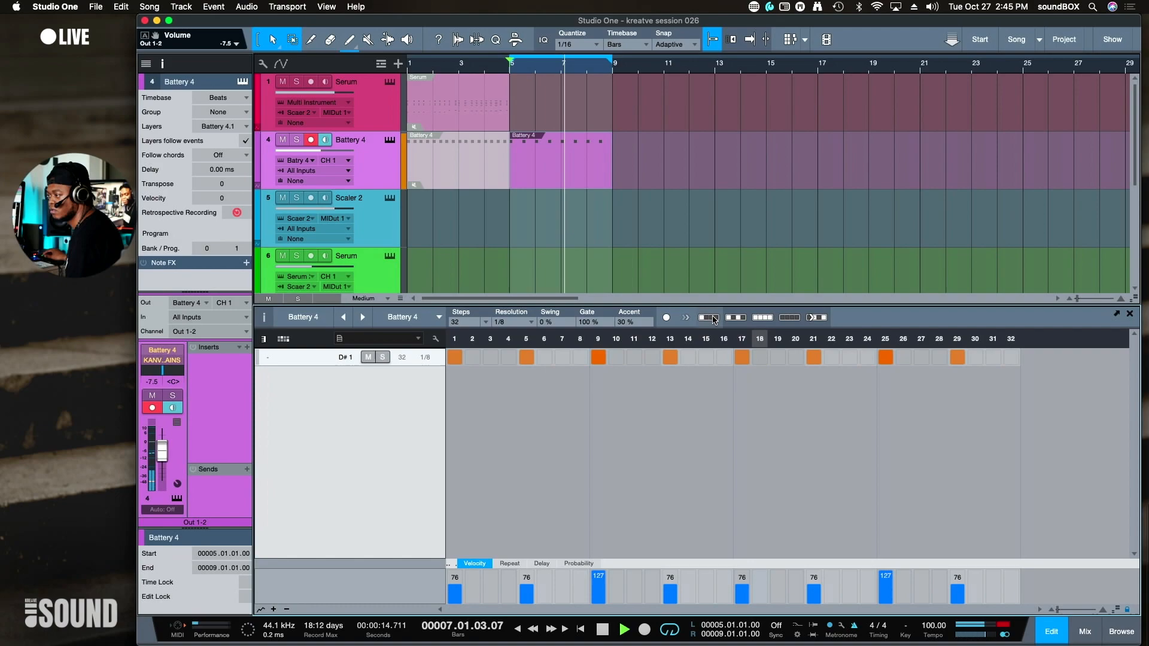
left_click(817, 318)
left_click(817, 317)
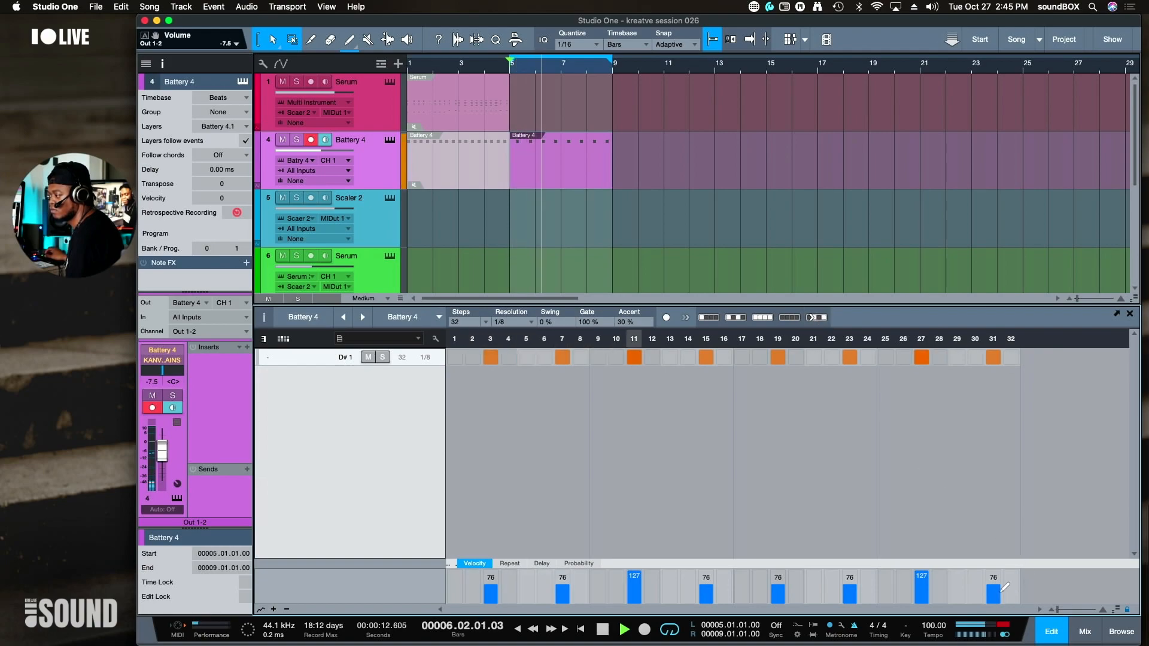
- Raise the velocity of all D# 1 hits to 127
mouse_move(999, 587)
left_mouse_down()
mouse_move(991, 575)
mouse_move(846, 599)
mouse_move(563, 574)
mouse_move(497, 545)
mouse_move(951, 523)
left_mouse_up()
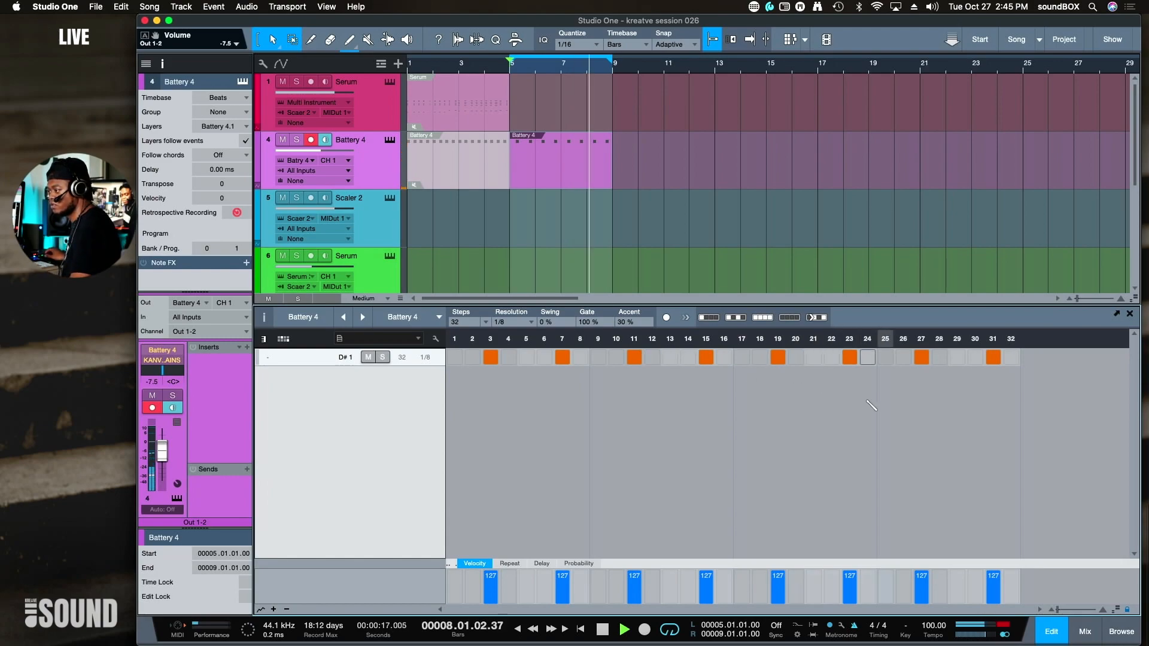
left_click(936, 402)
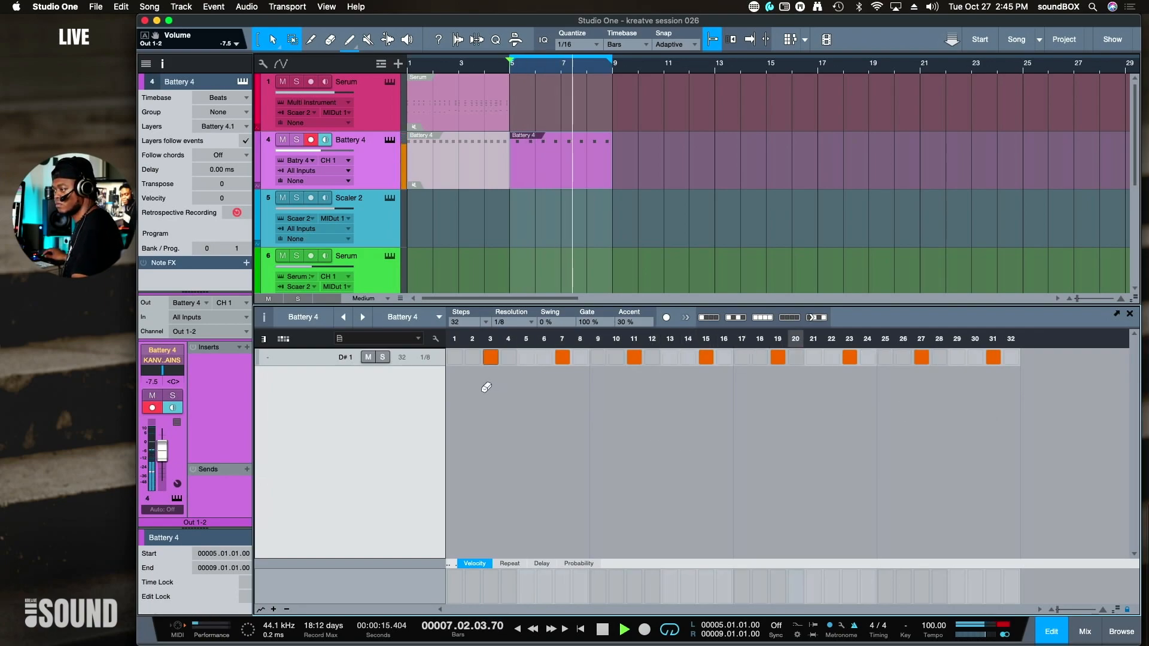
left_click(491, 357)
left_click(491, 357)
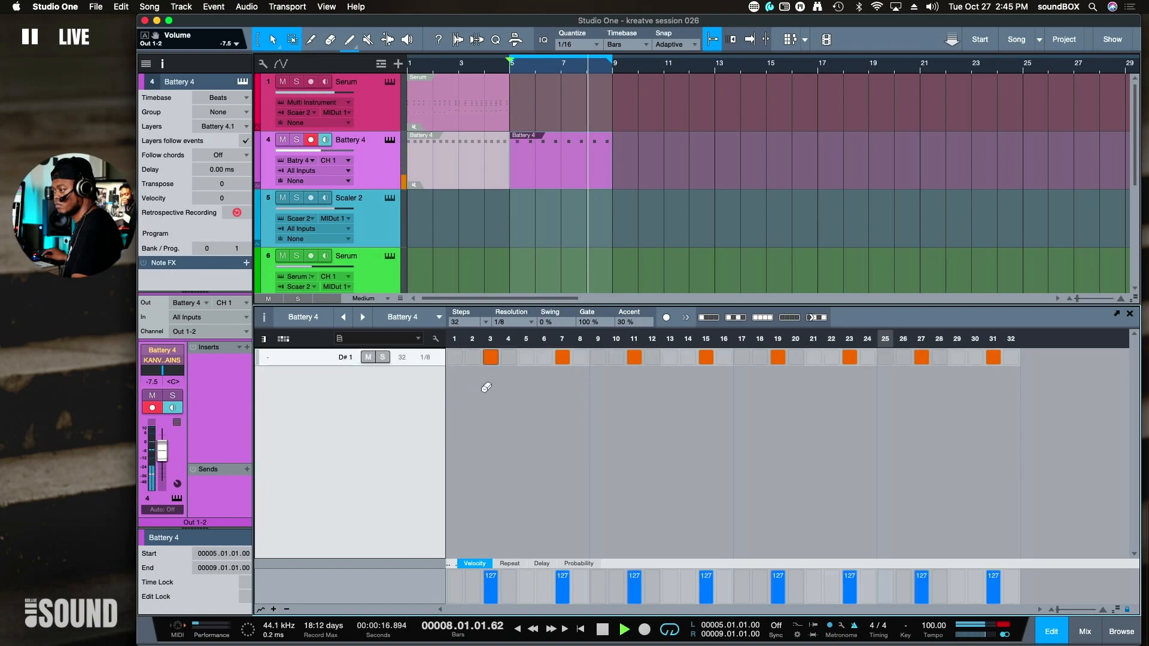
left_click(512, 415)
- Try recording a live take into the Battery 4 pattern and turn pattern recording off
key("KP_Multiply")
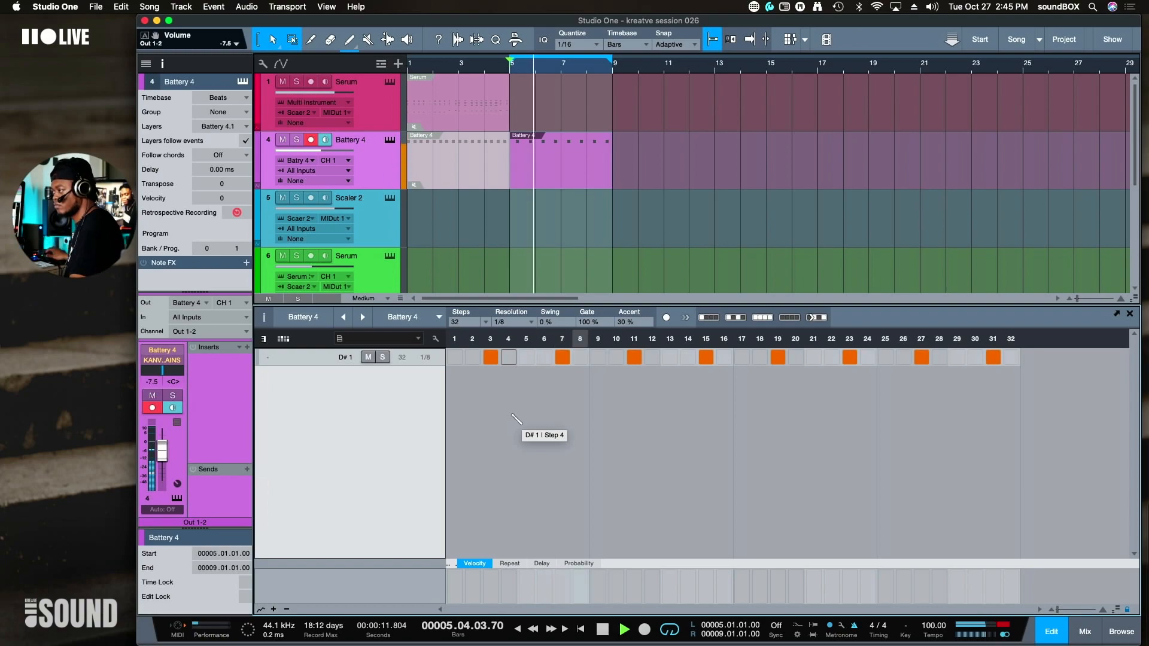
key("KP_Multiply")
left_click(556, 177)
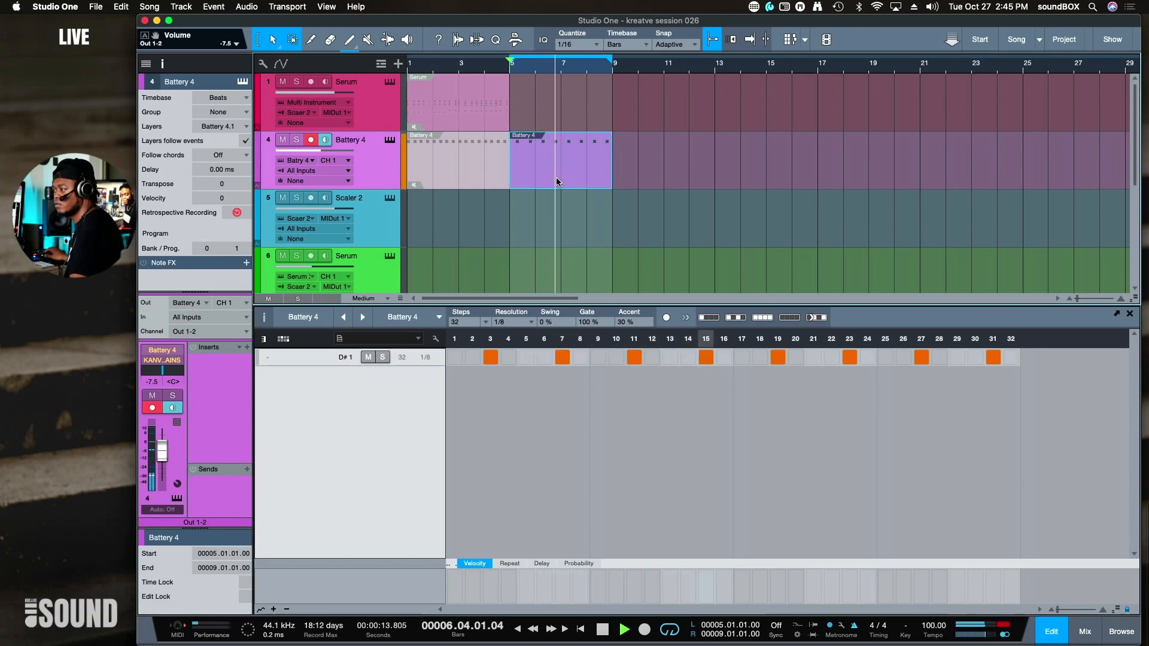
left_click(718, 327)
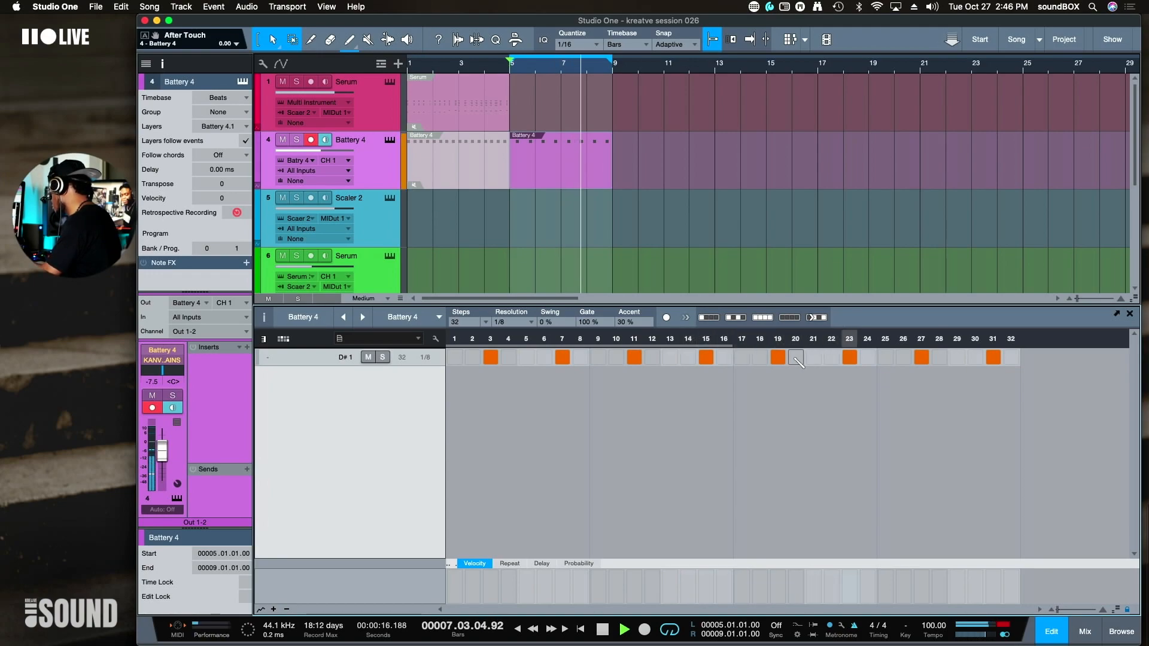
key("KP_Multiply")
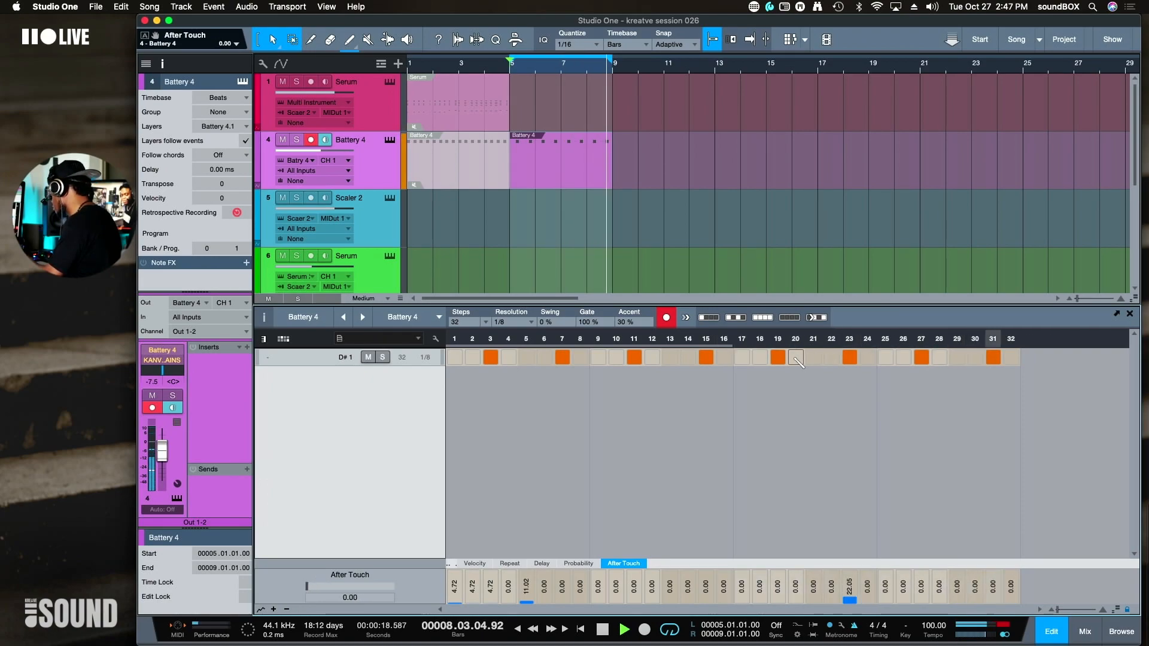
key("KP_Multiply")
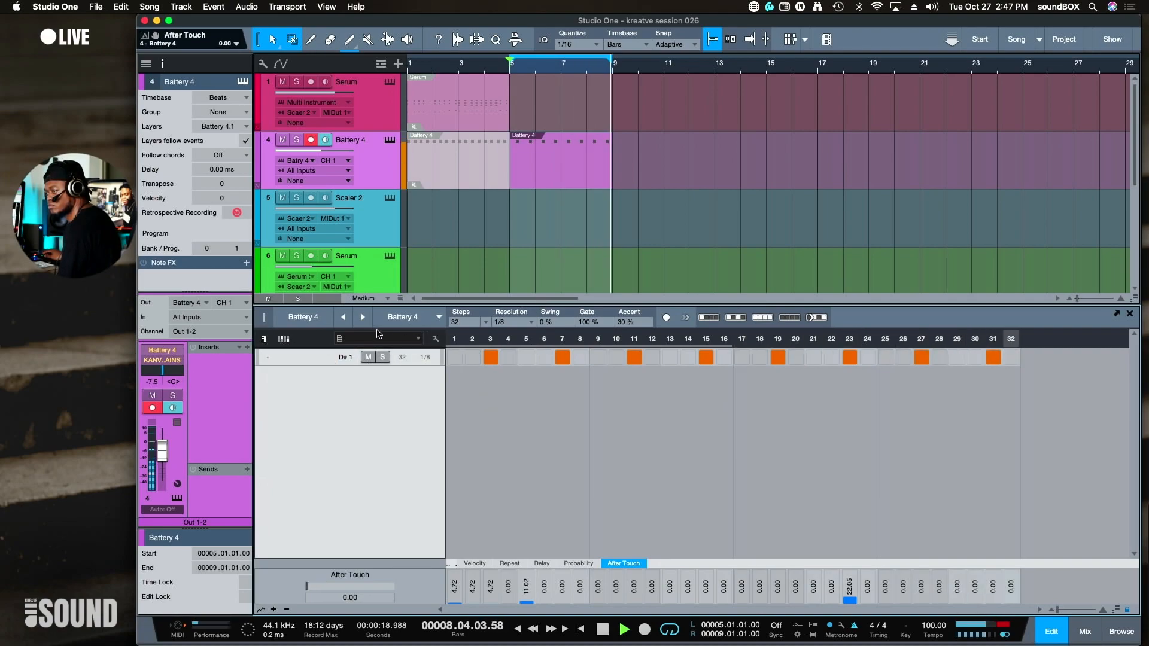
- Switch the pattern to the melodic keyboard view and record an A 1 note live at step 18
left_click(262, 339)
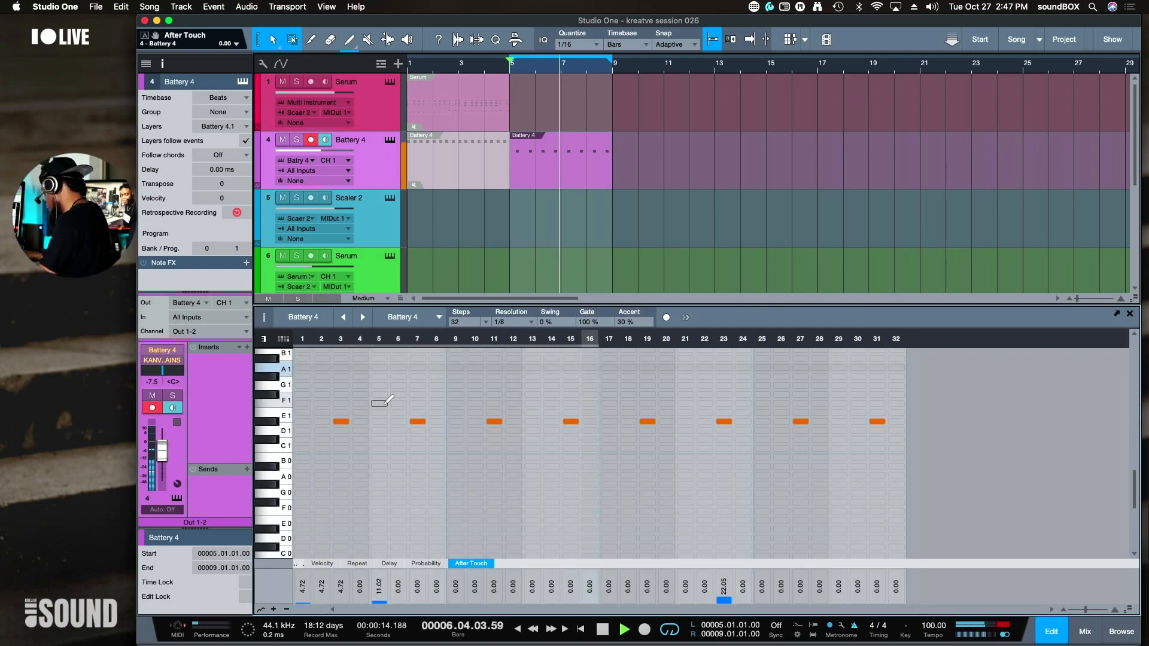
key("KP_Multiply")
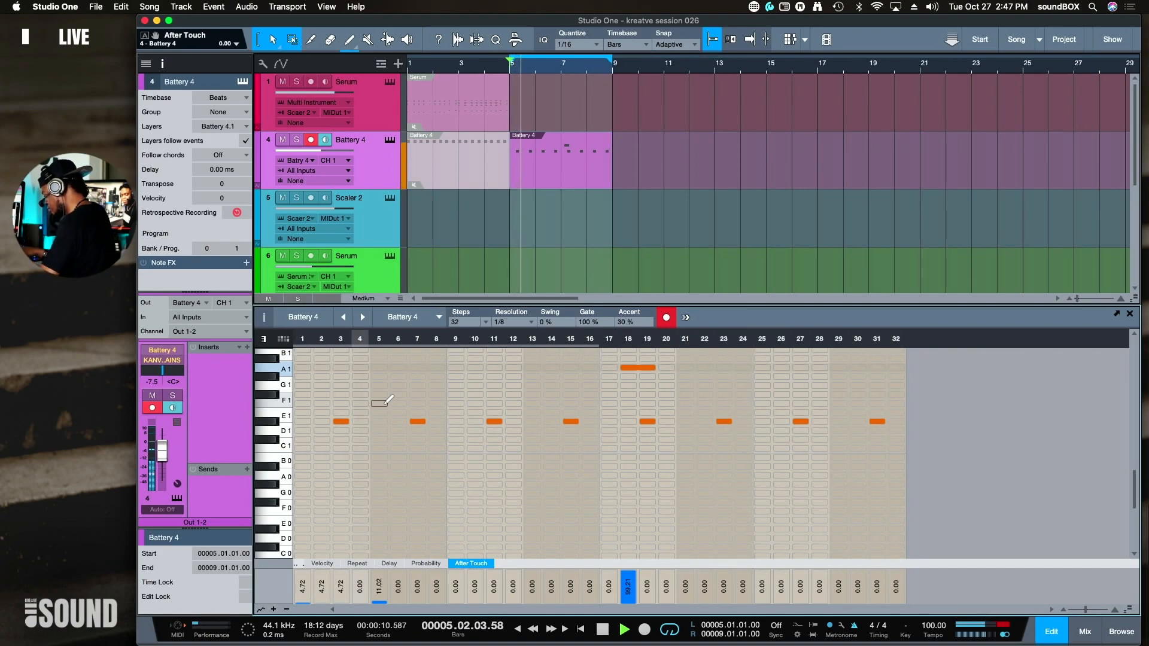
key("KP_Multiply")
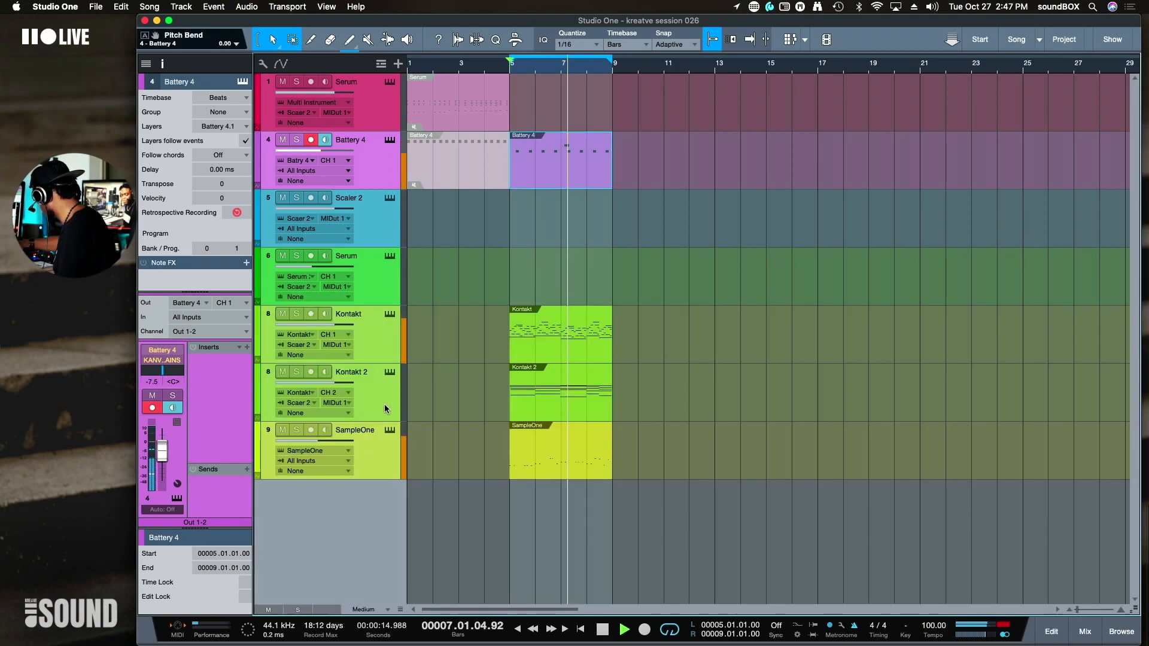
key("F2")
key("F2")
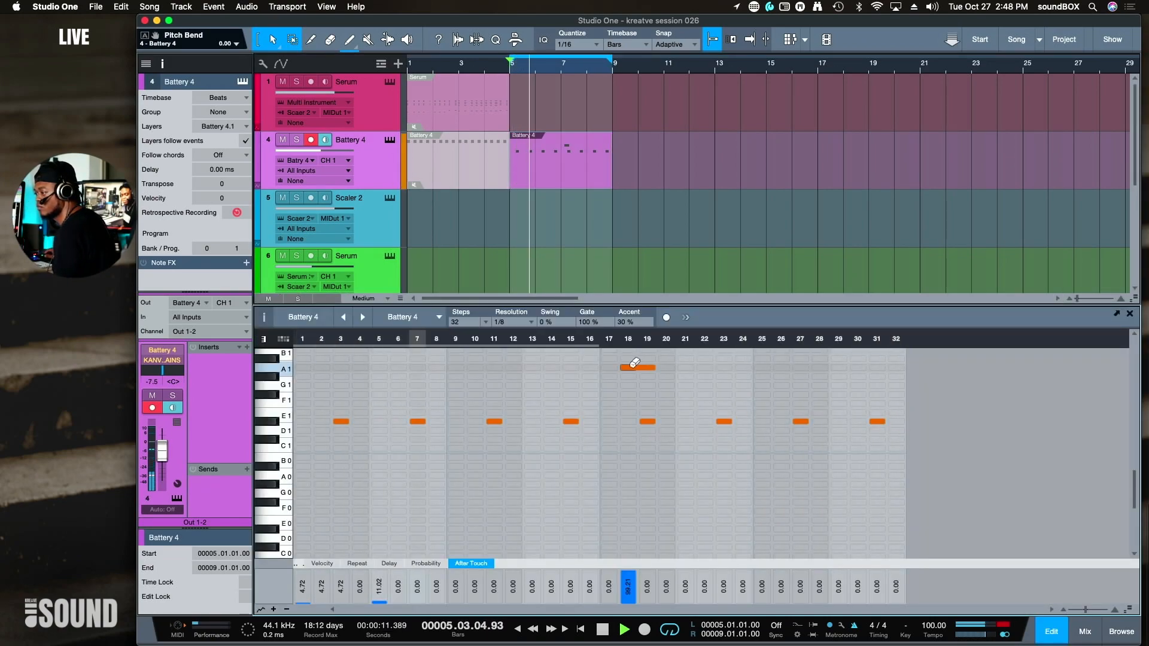
- Replace the recorded A 1 note with a one-step note at step 22, trying step 17 first
left_click(610, 368)
left_click(626, 368)
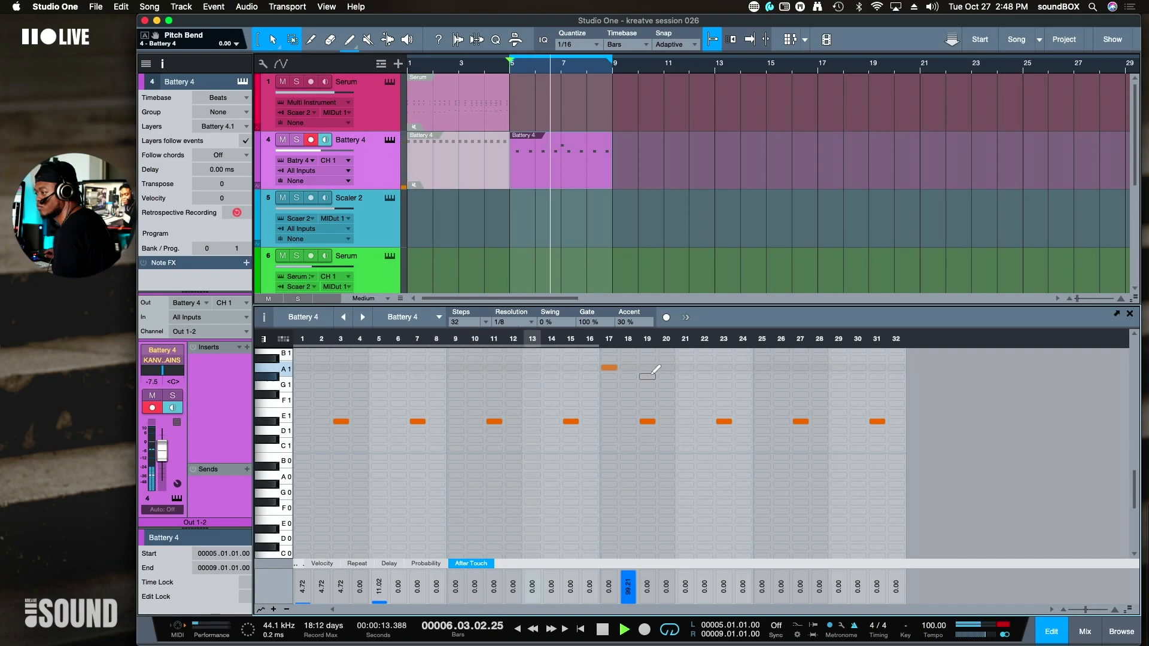
left_click(705, 367)
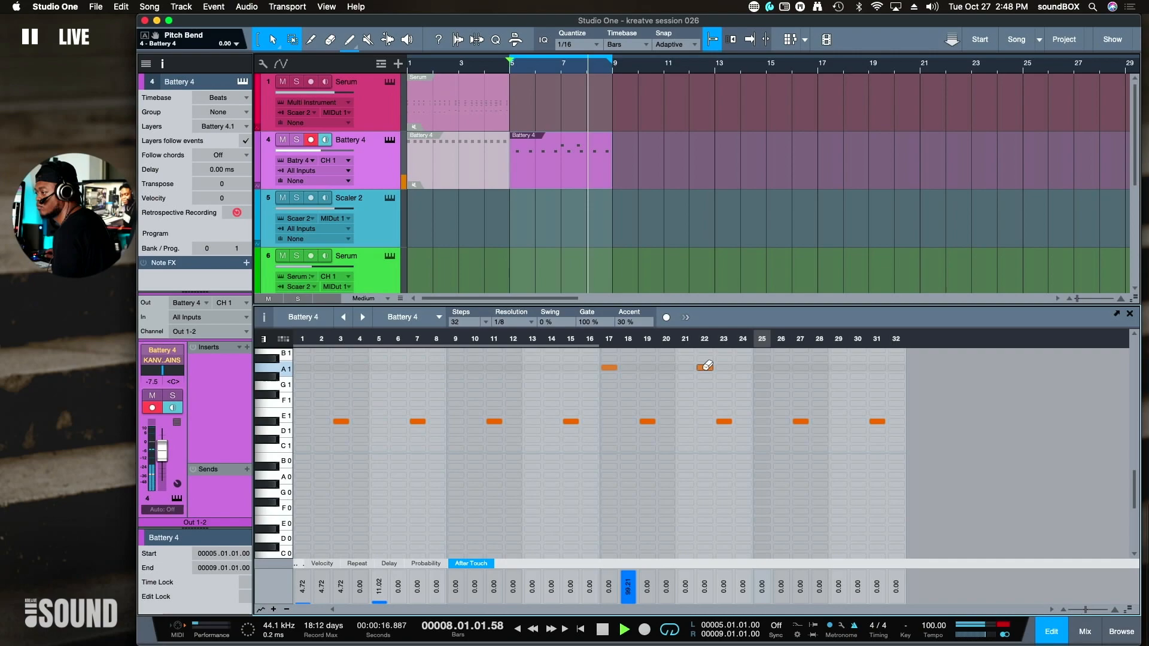
left_click(610, 367)
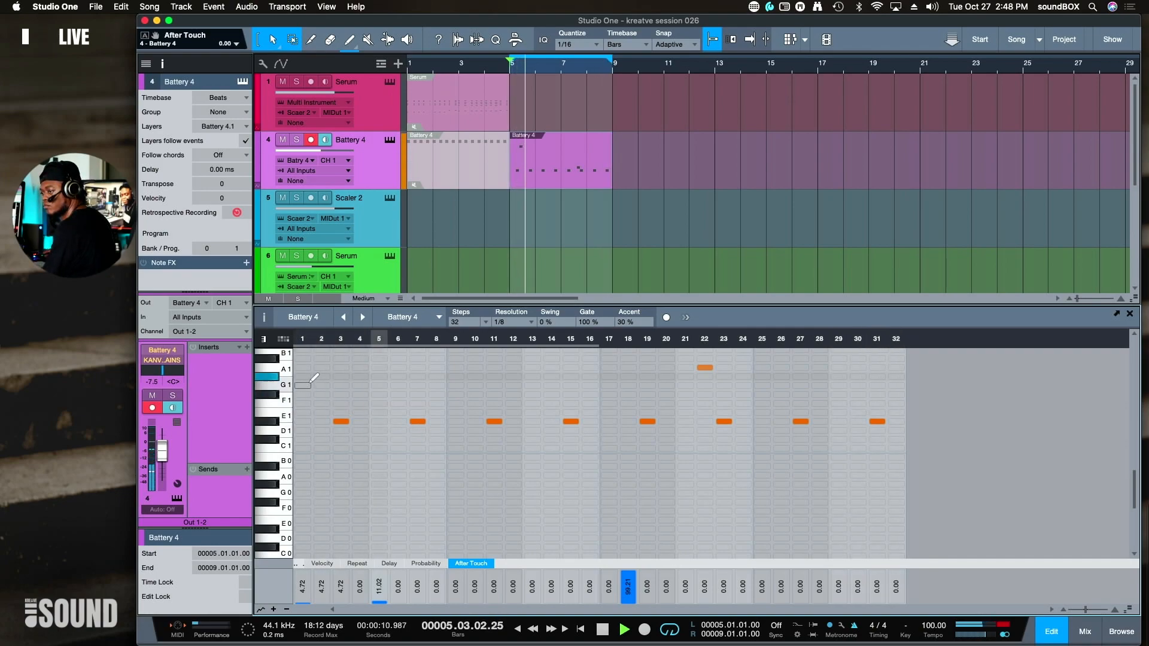
- Try G# 1 notes at step 1 and across all 32 steps, and undo the fill
mouse_move(304, 374)
left_mouse_down()
mouse_move(658, 374)
mouse_move(303, 374)
left_mouse_up()
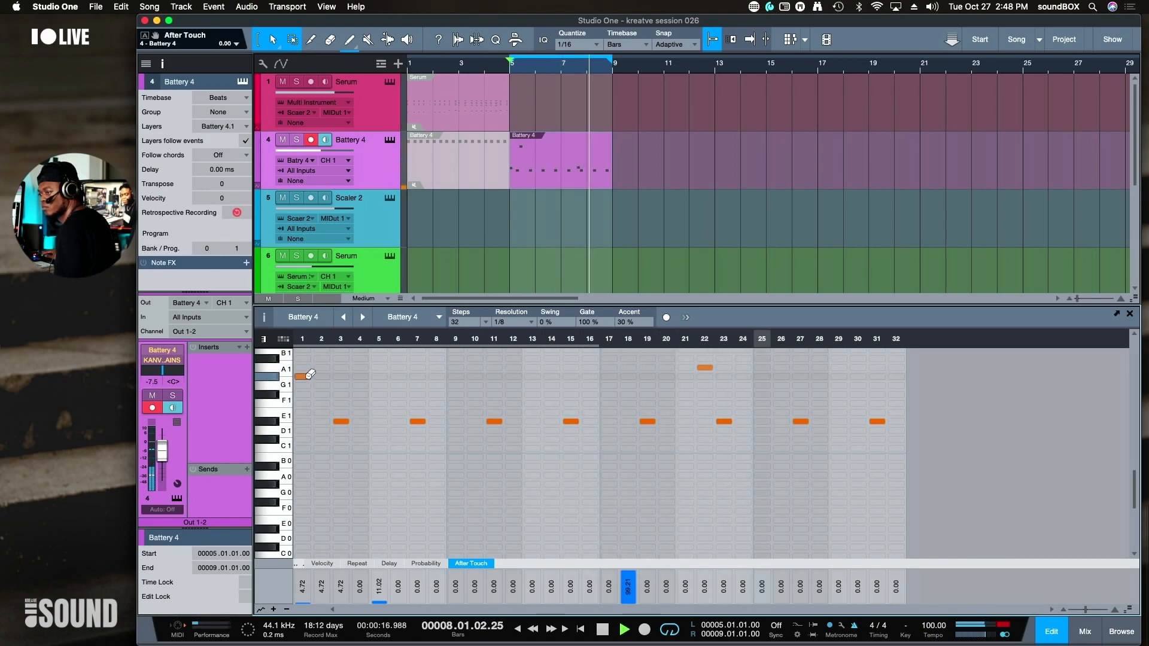
left_click(306, 377)
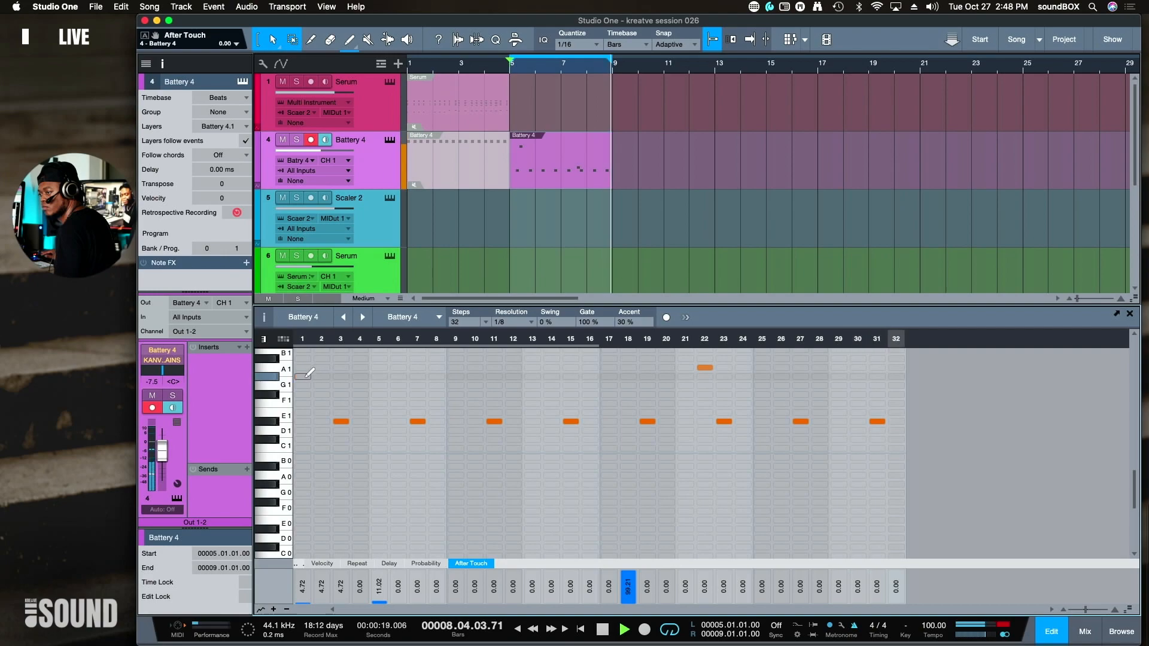
left_click_drag(310, 373, 894, 375)
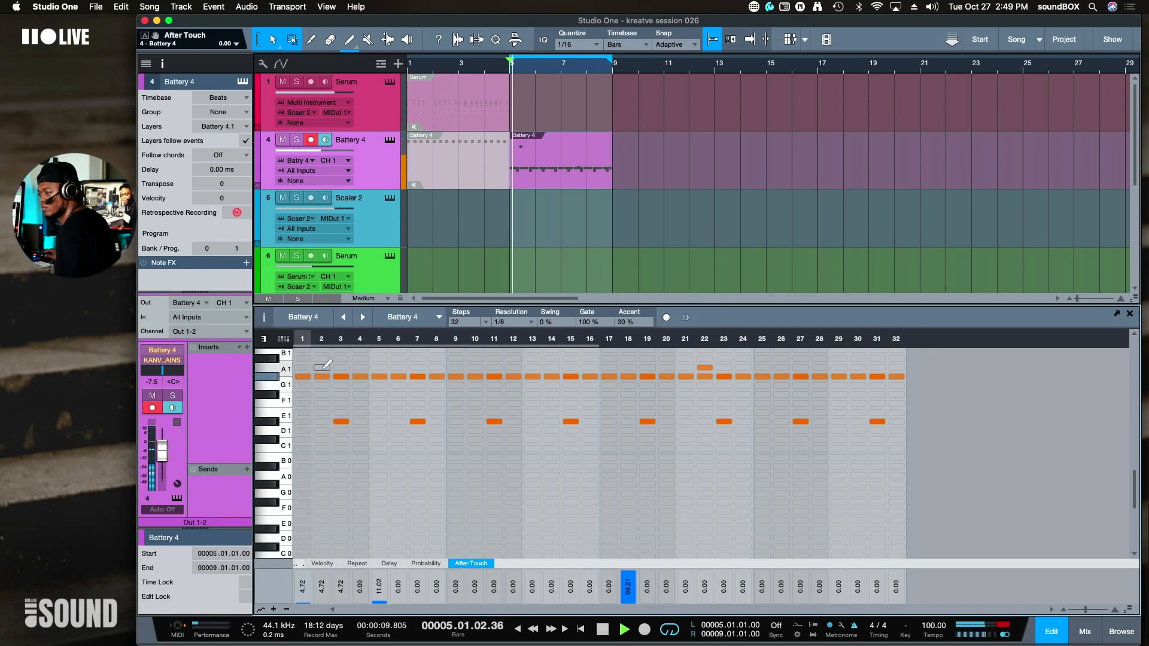
key("super+z")
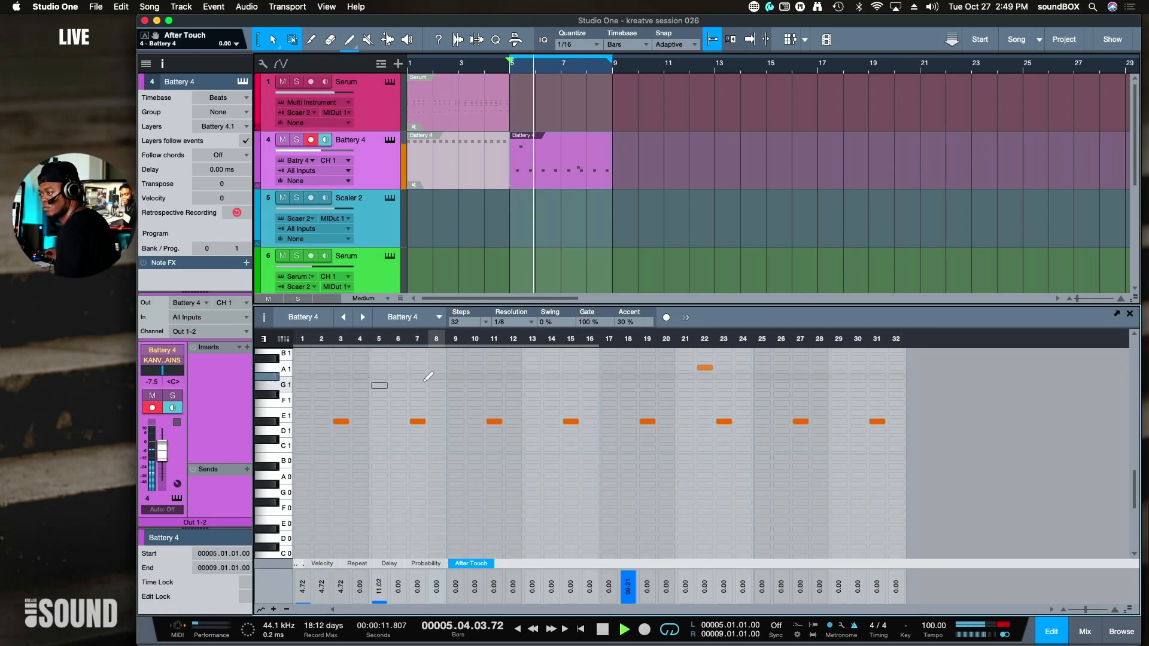
- Try the 1/8 triplet resolution on the Battery 4 pattern, return it to 1/8, and play the loop
left_click(532, 322)
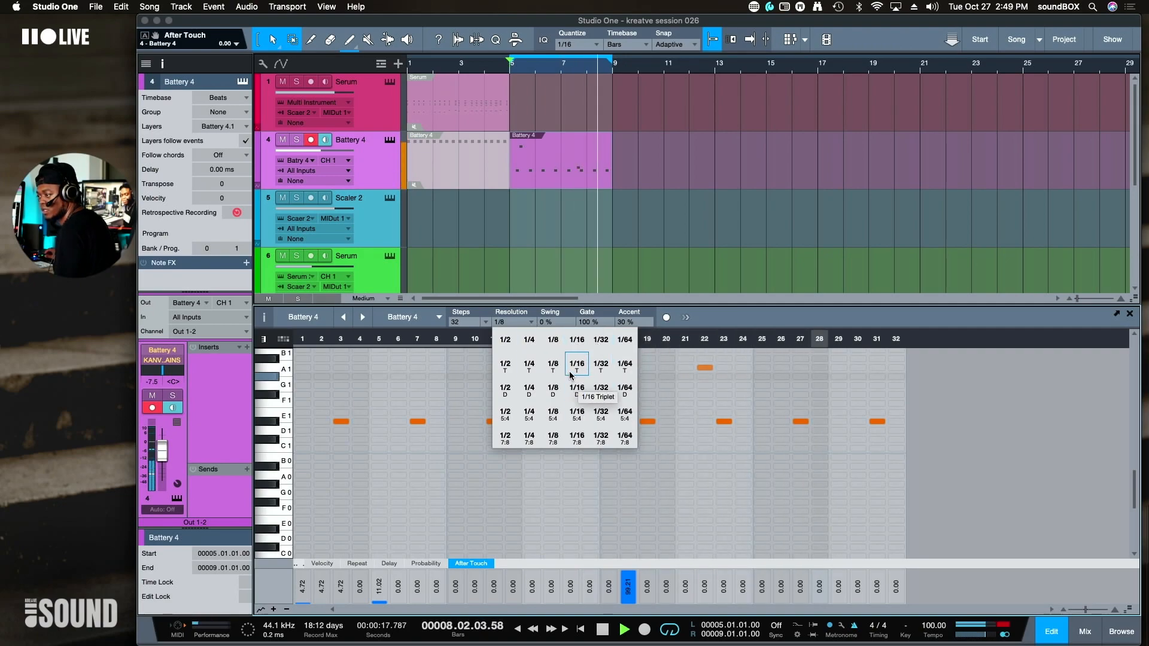
left_click(723, 313)
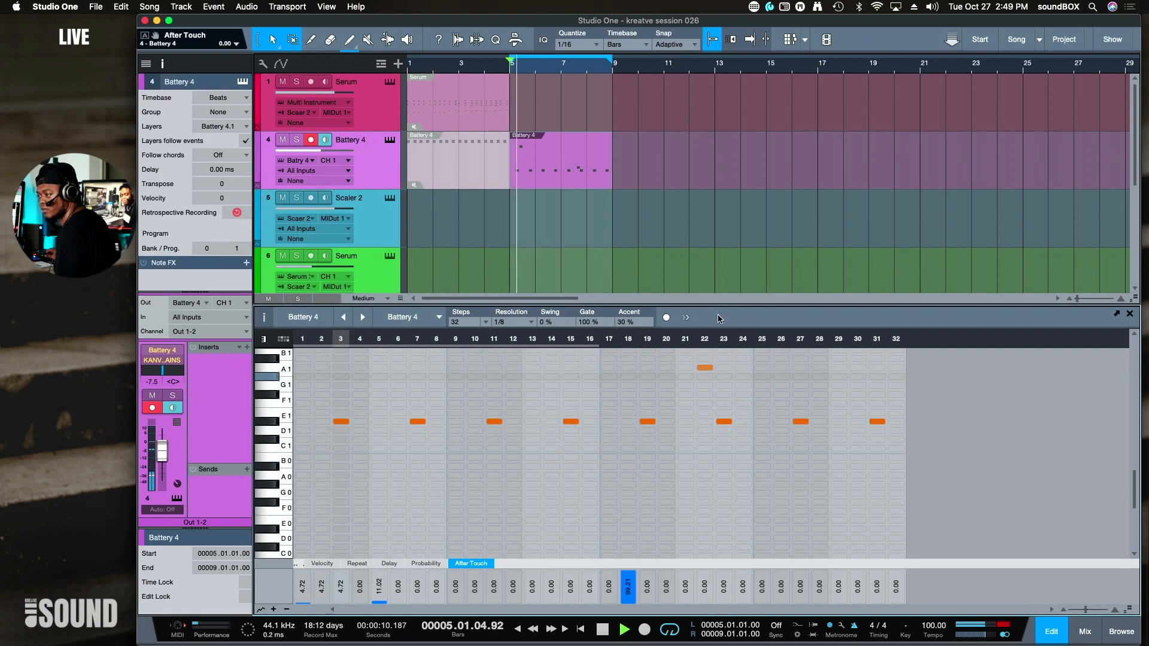
left_click(521, 322)
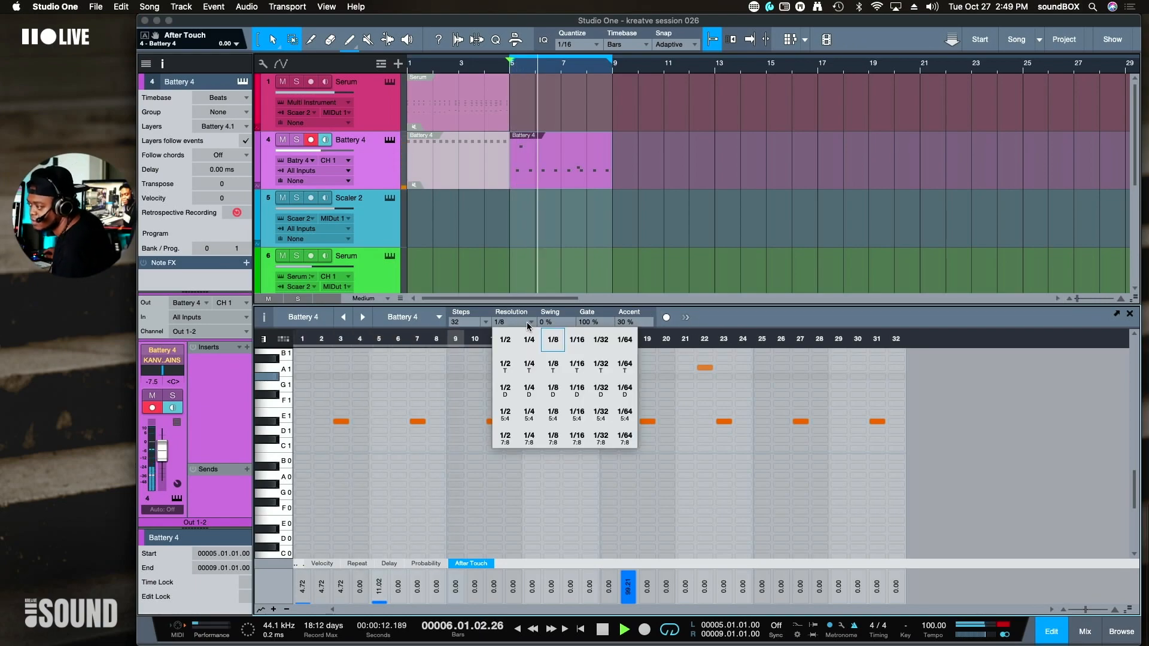
left_click(553, 366)
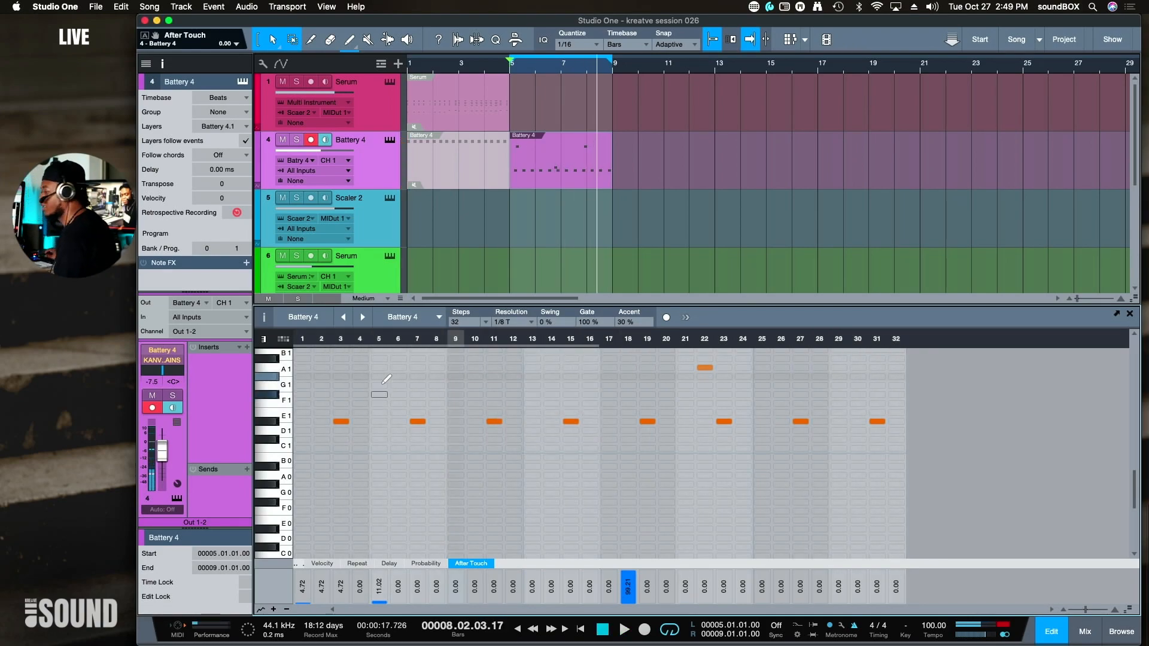
left_click(526, 323)
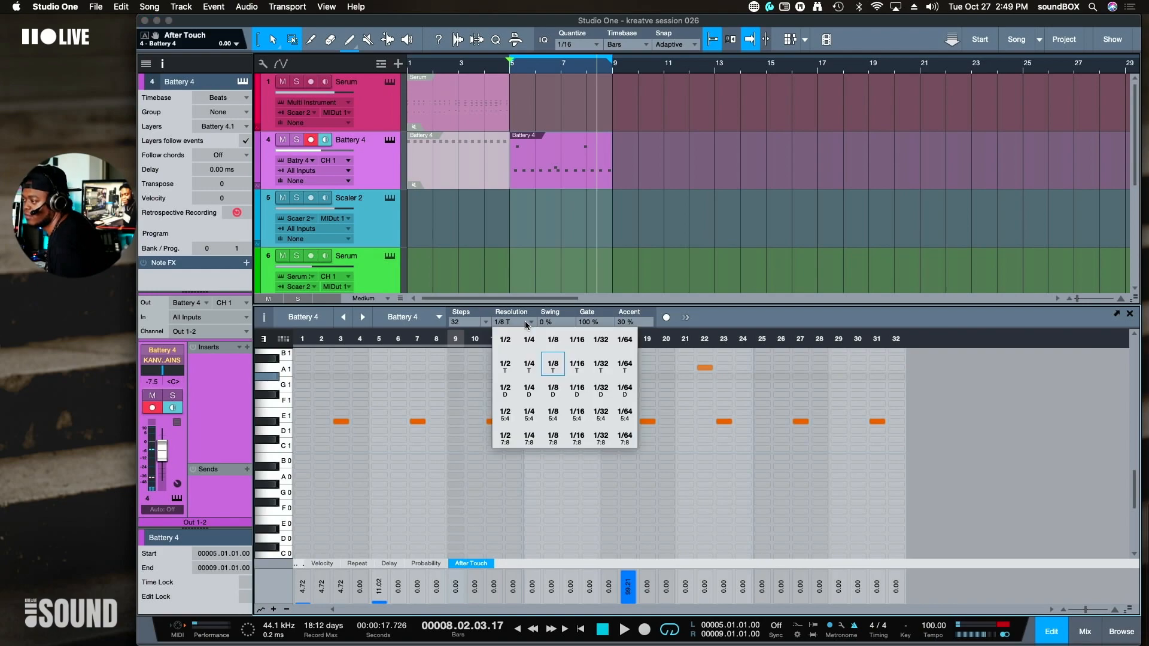
left_click(553, 342)
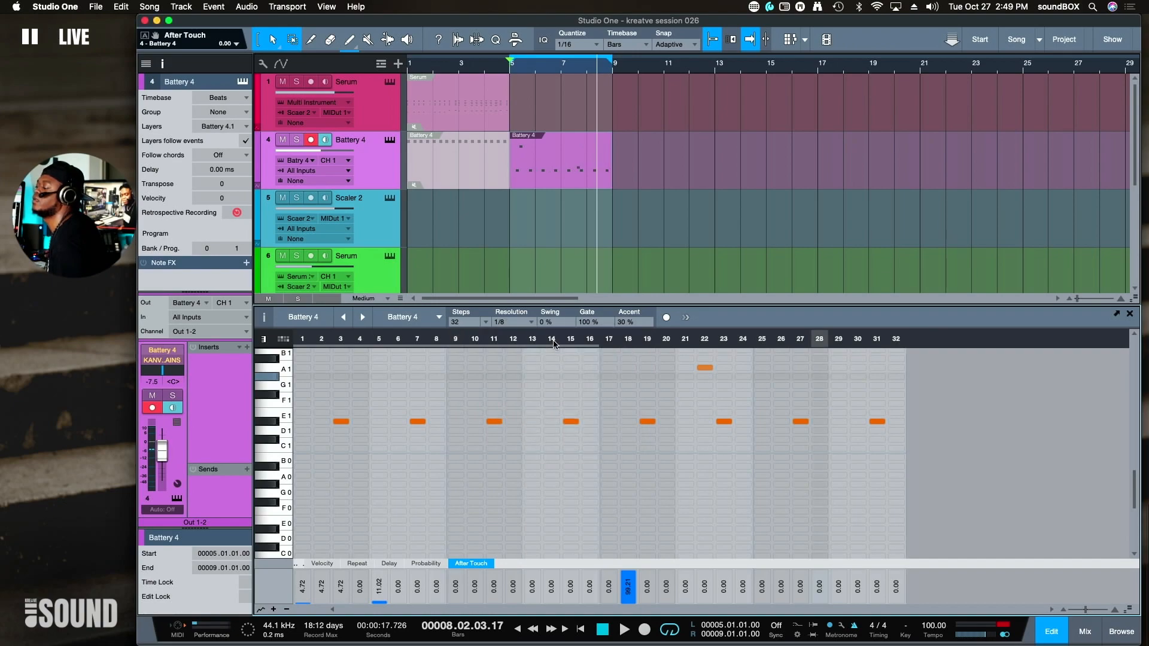
key("space")
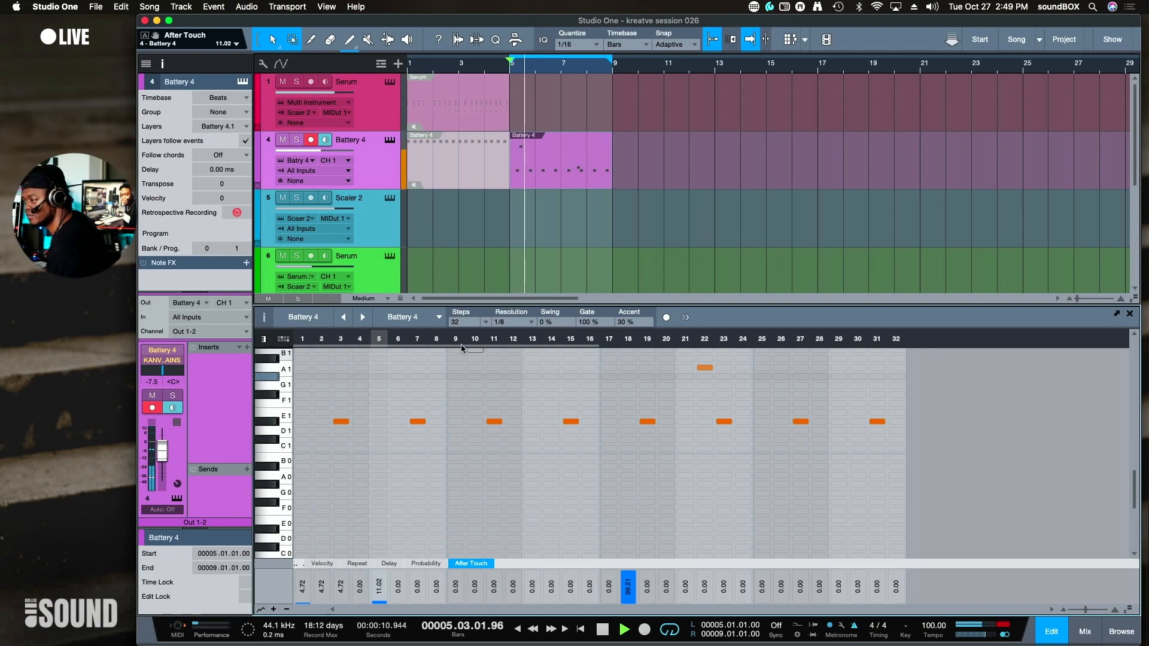
key("space")
- Return the pattern to the drum lane view and examine the resolution options for the D# 1 lane
left_click(283, 340)
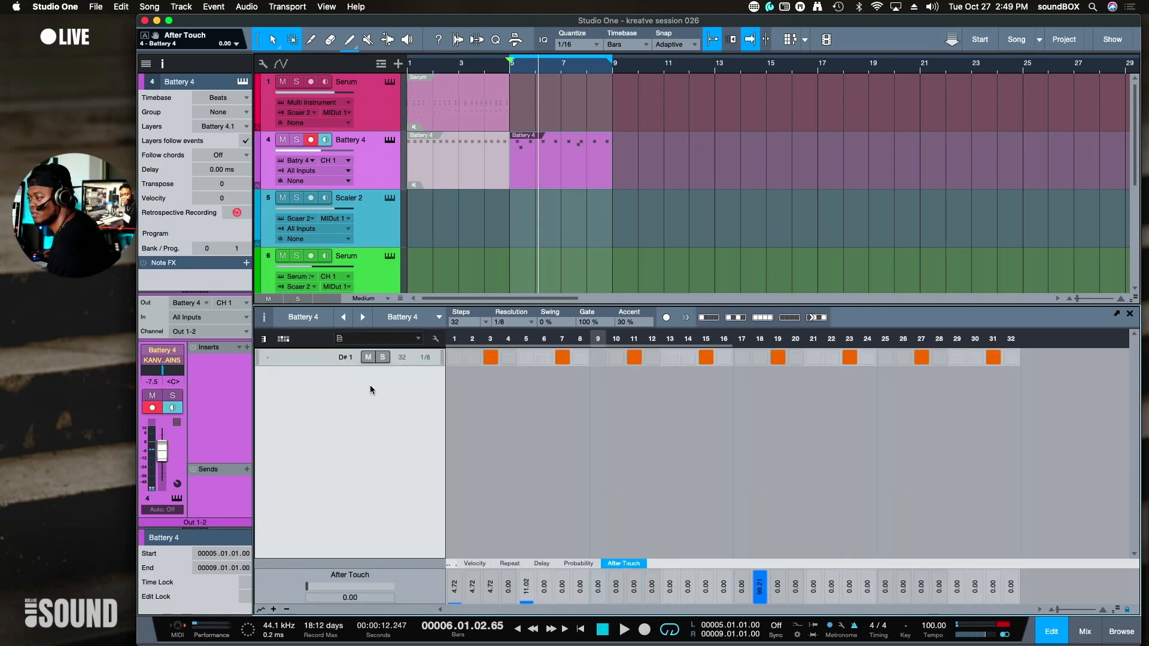
left_click(425, 358)
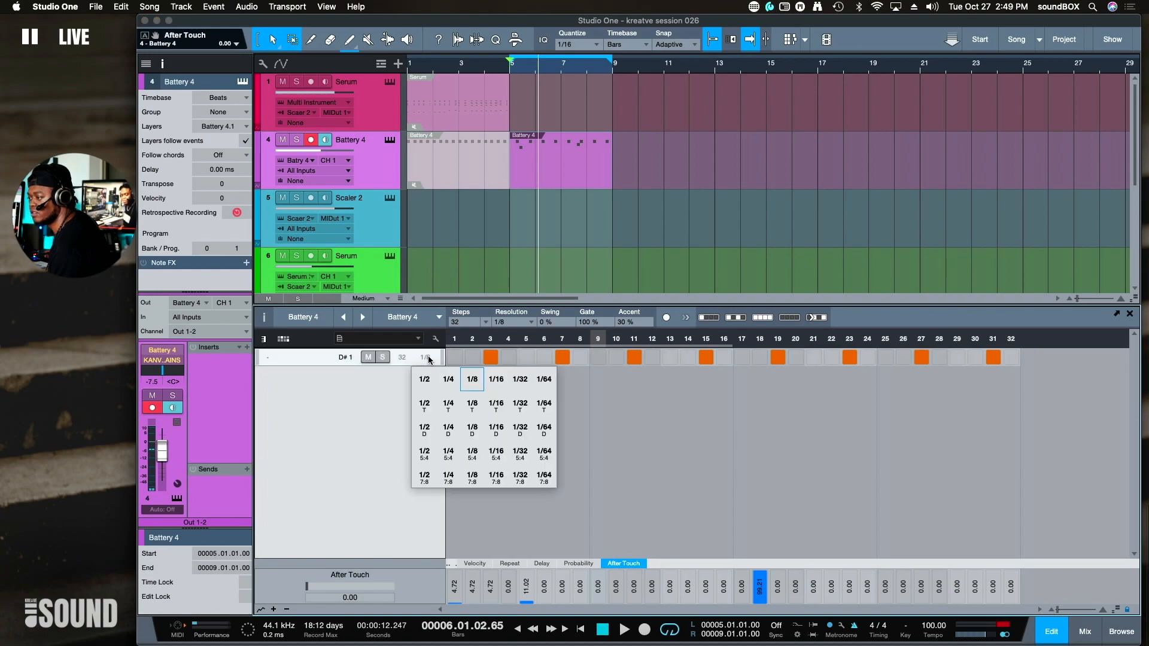
left_click(410, 402)
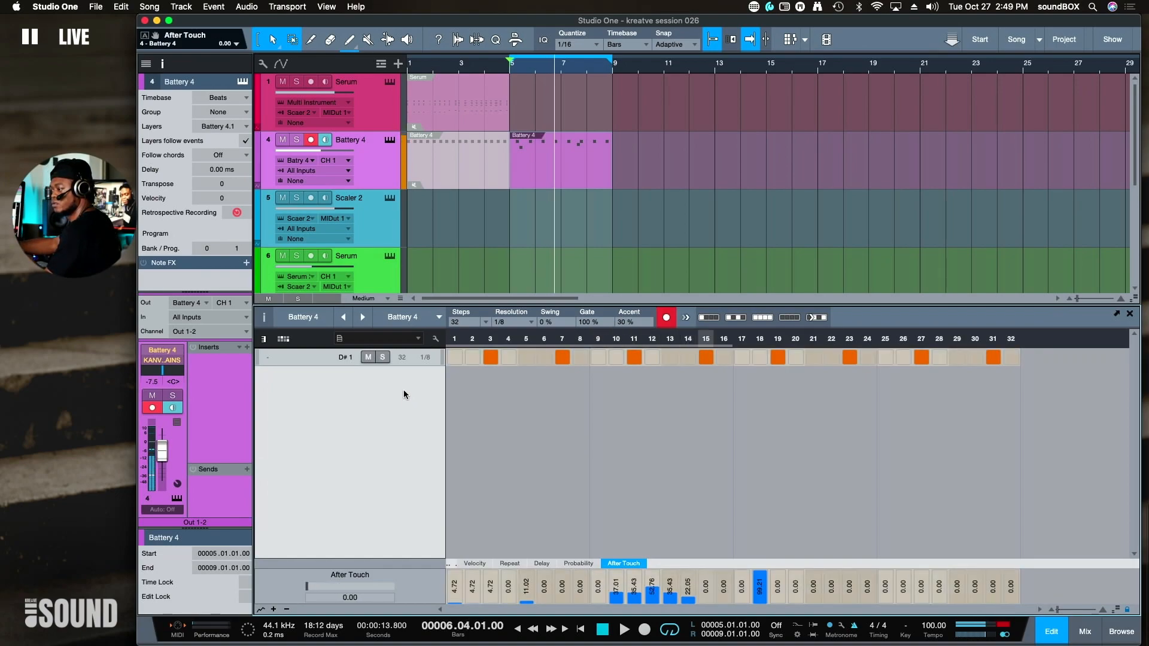
key("space")
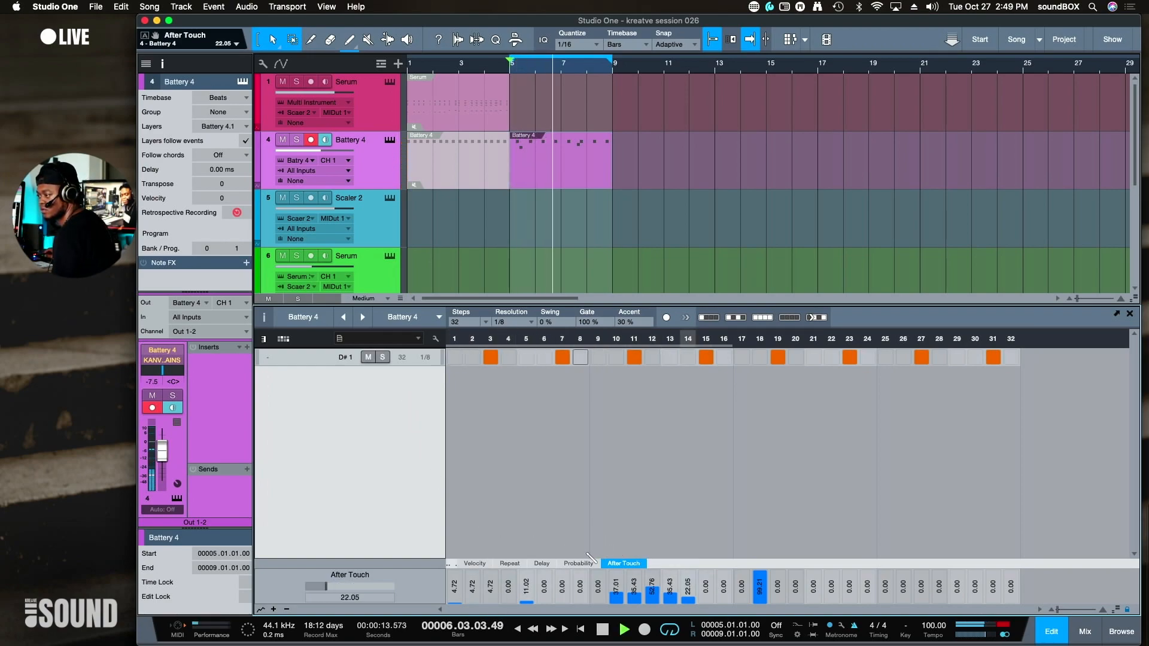
- Stop playback, select the Battery 4 pattern at bar 5 and show it in the melodic piano-key view
key("space")
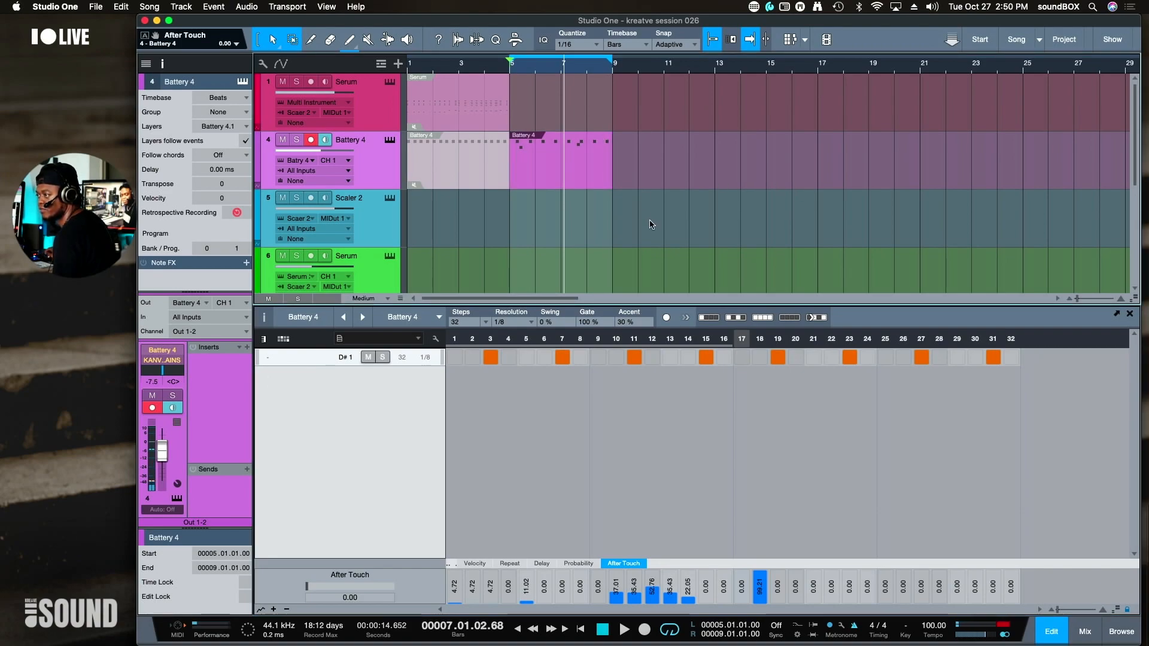
left_click(588, 174)
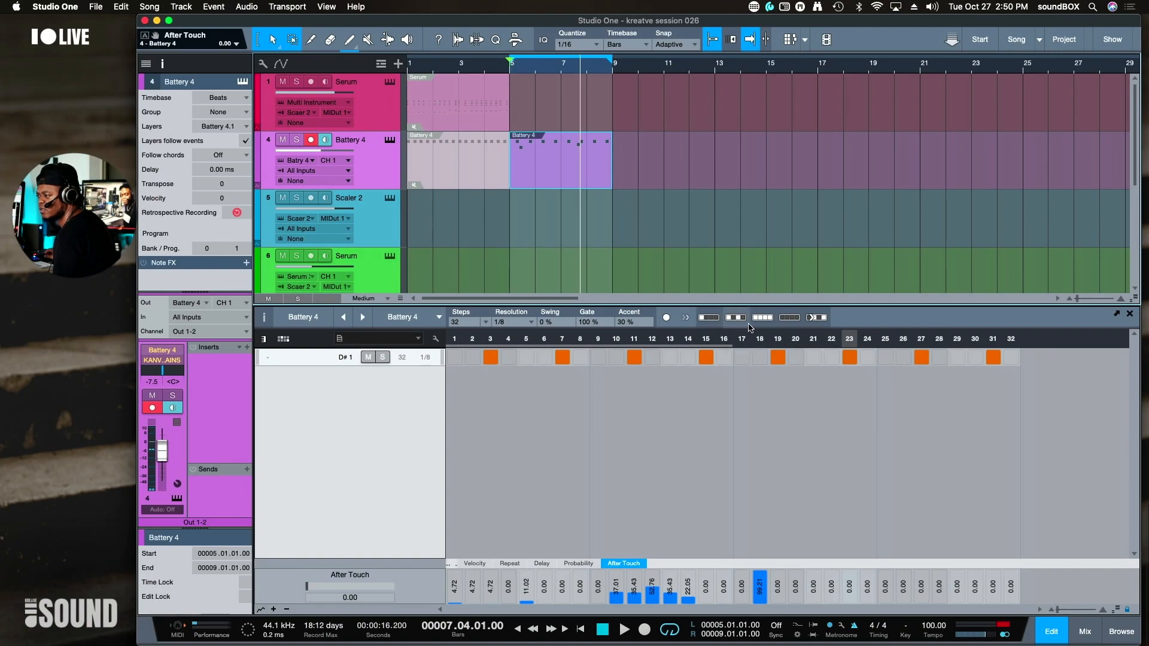
right_click(386, 382)
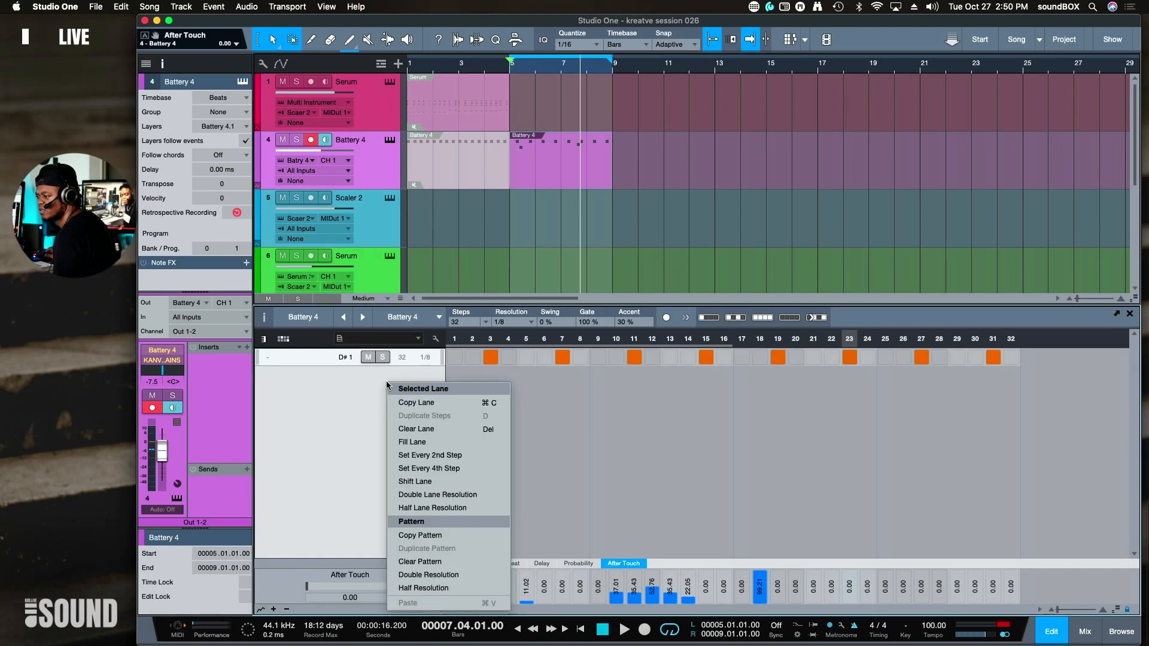
left_click(346, 383)
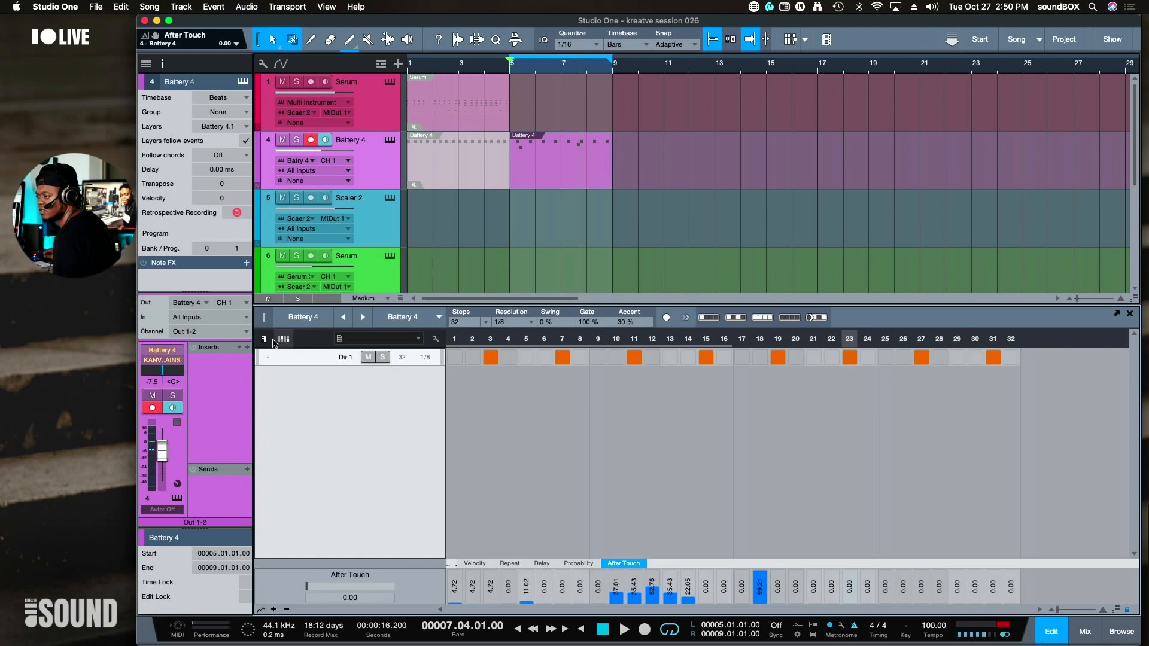
left_click(269, 340)
left_click(269, 340)
left_click(269, 340)
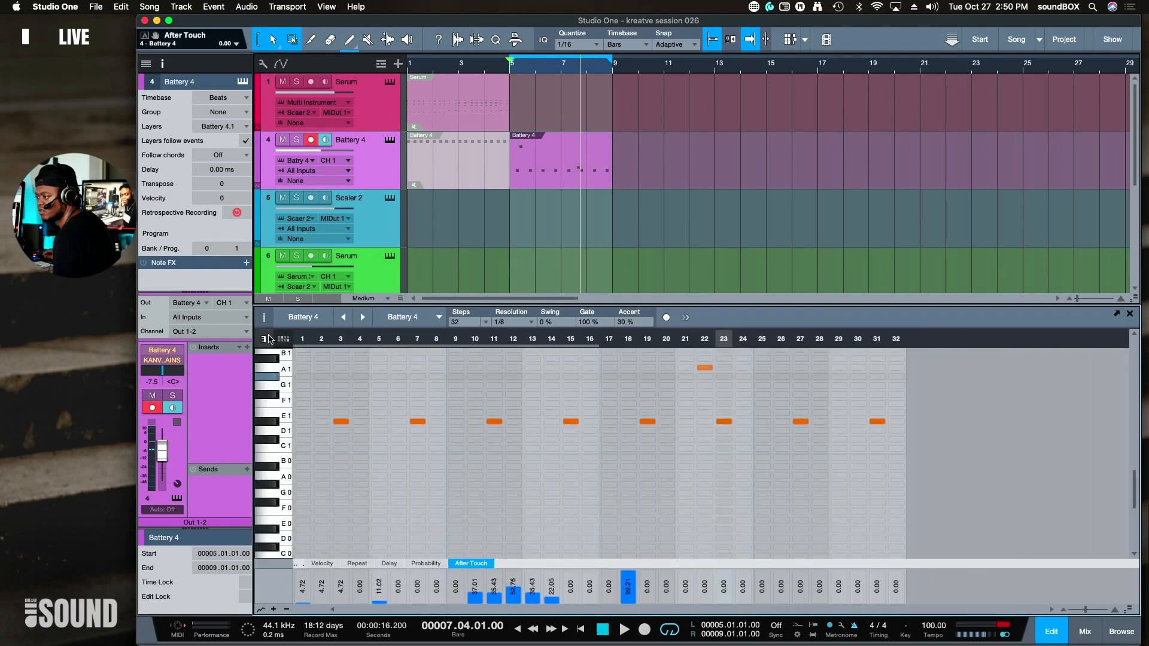
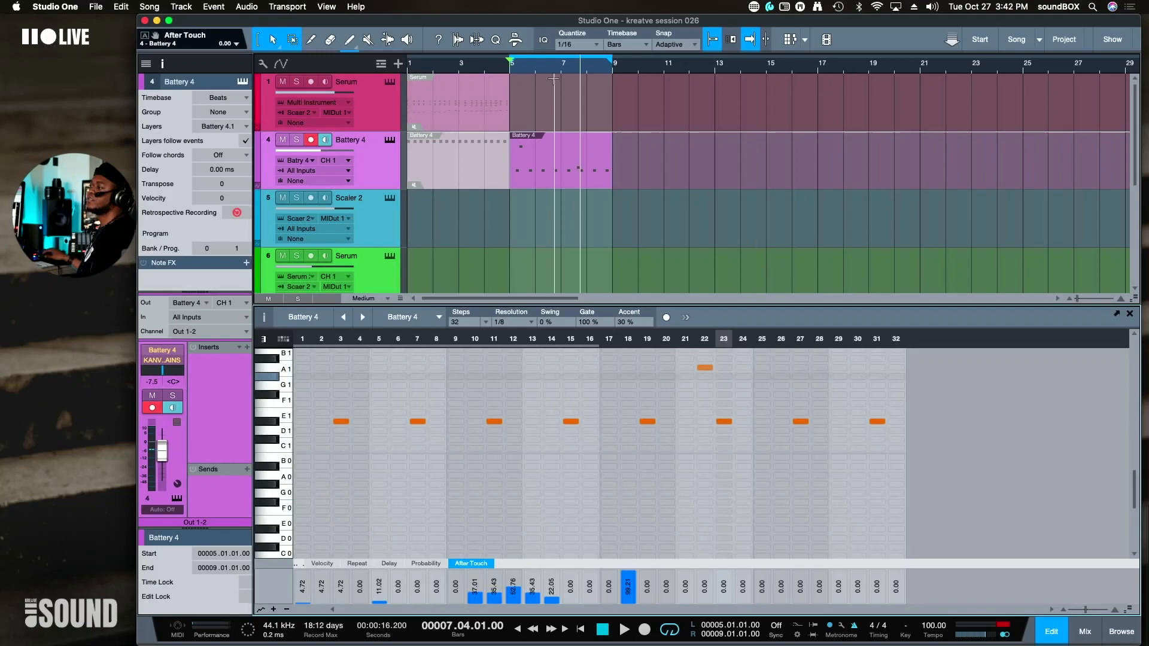
- Play the loop from bar 5 and add a G# 1 note at step 1 of the Battery 4 pattern
left_click(512, 71)
key("space")
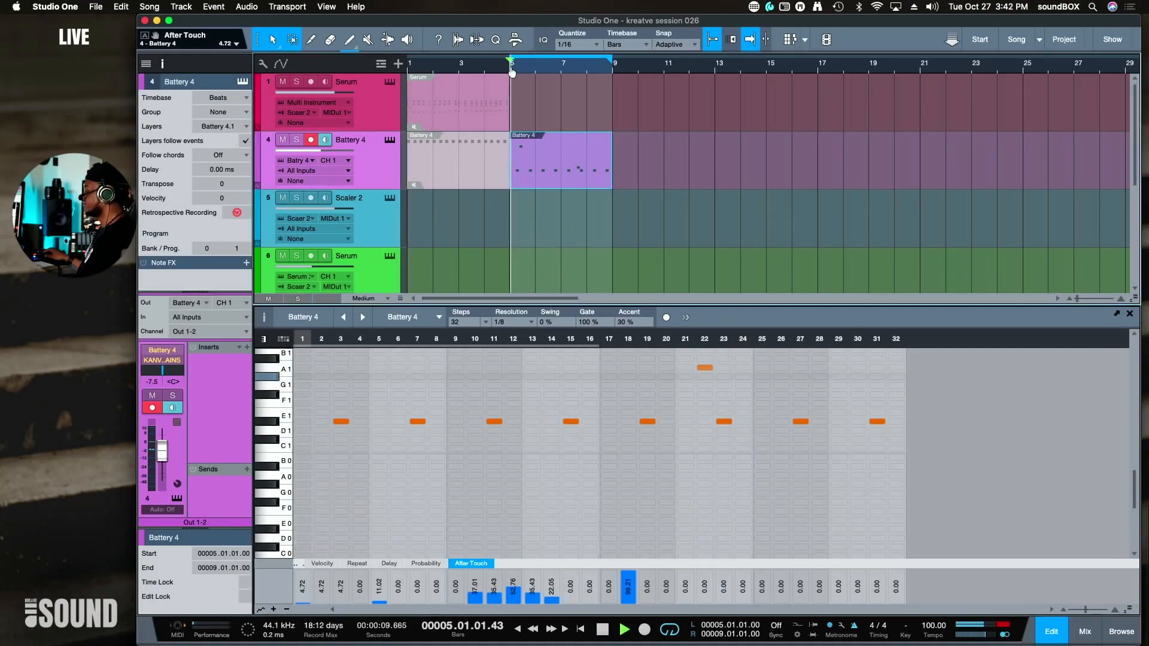
scroll(536, 142, "down", 5)
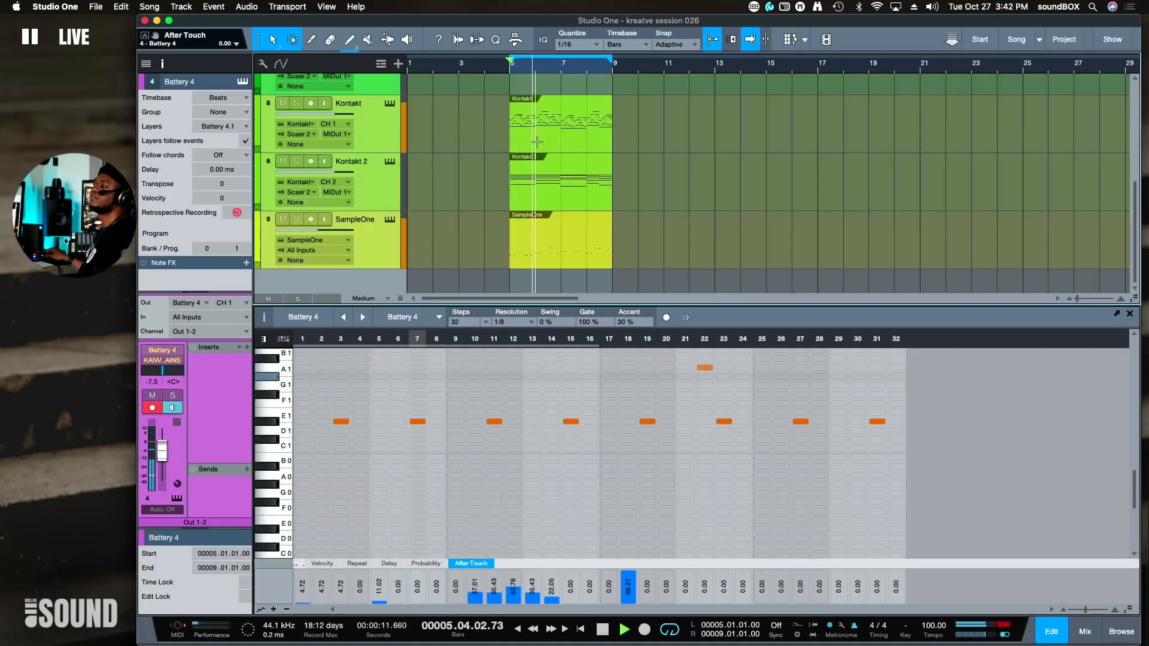
scroll(536, 141, "up", 4)
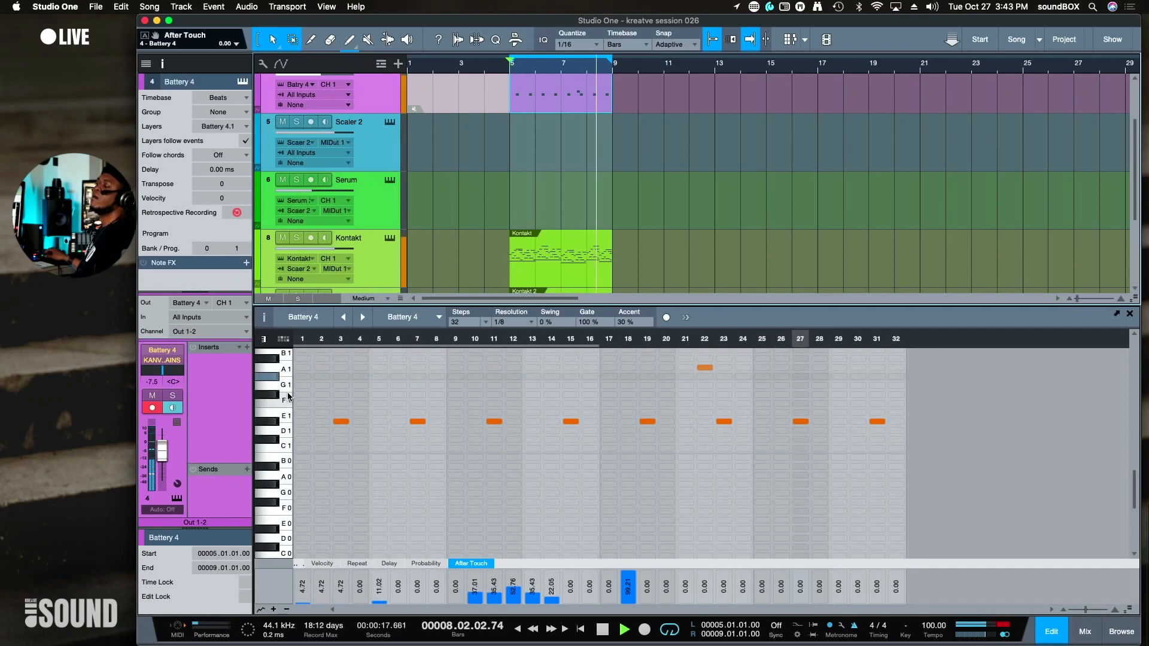
left_click(305, 376)
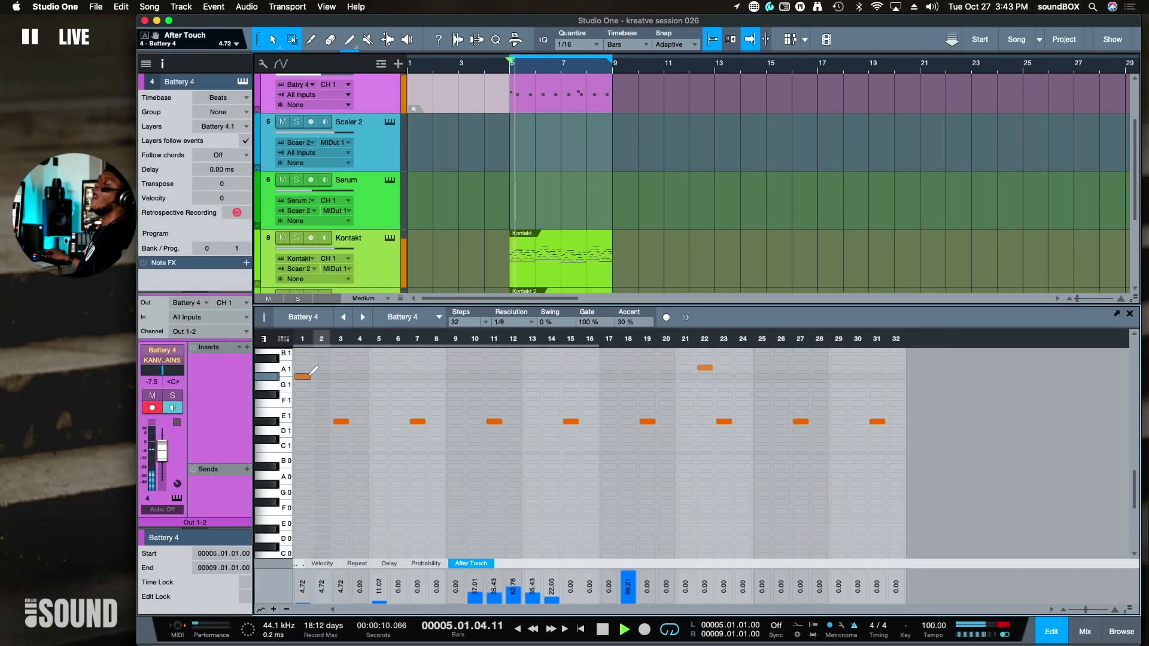
left_click(341, 375)
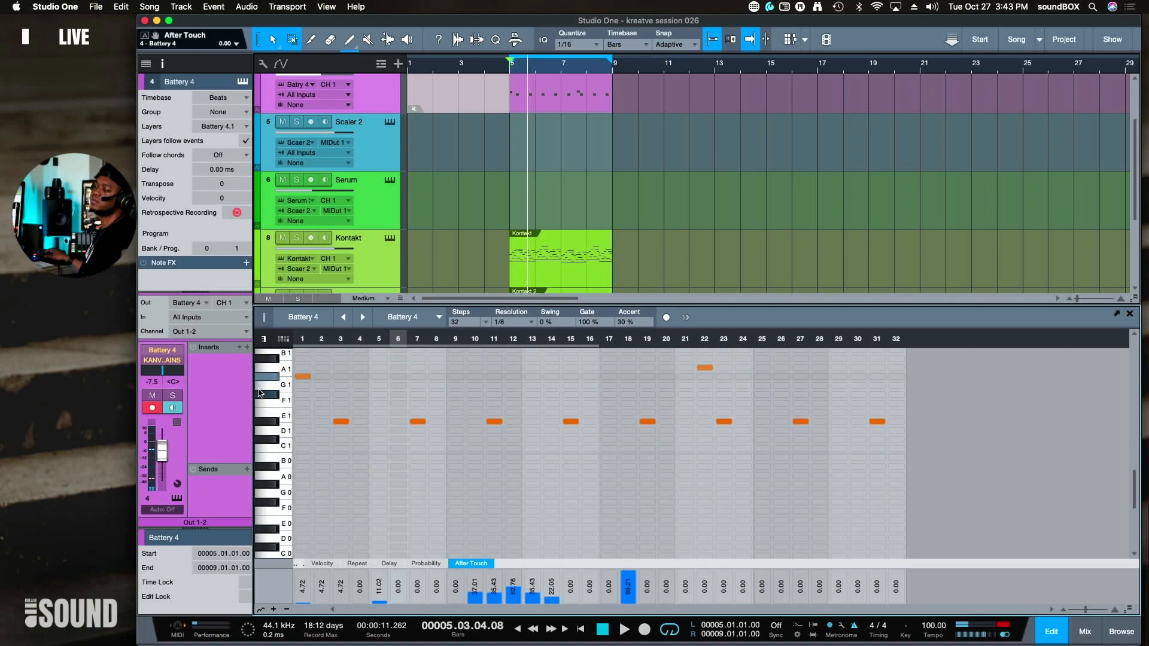
- Return the pattern to the drum lane view, show the Velocity lane and play the loop
left_click(283, 340)
key("space")
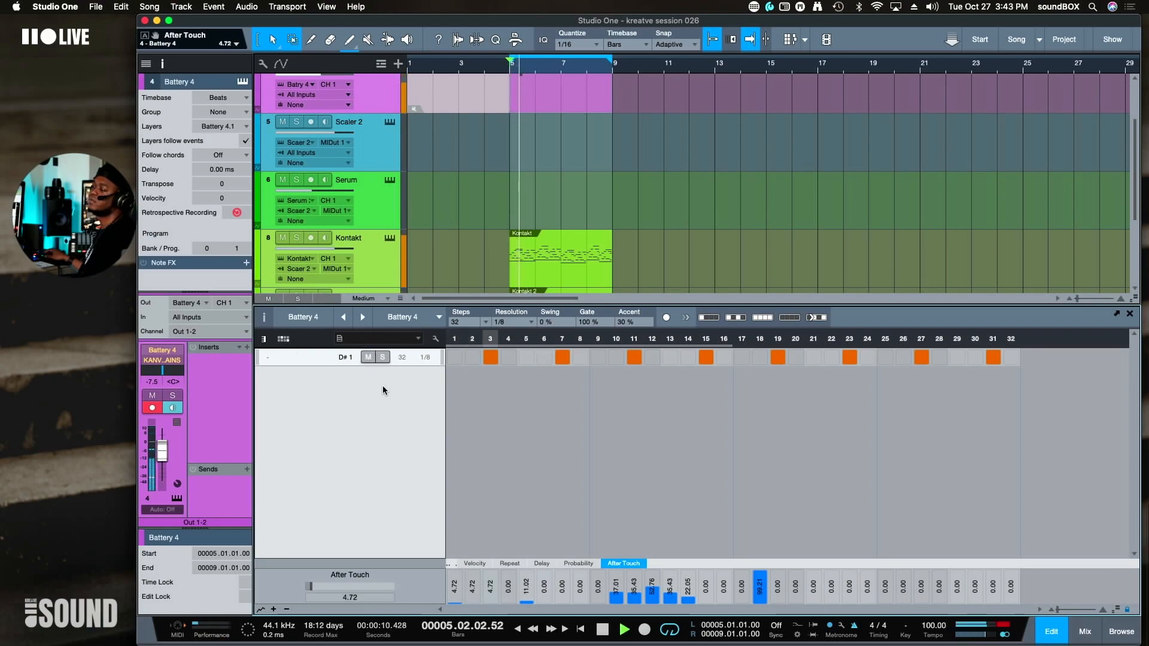
key("space")
left_click(475, 564)
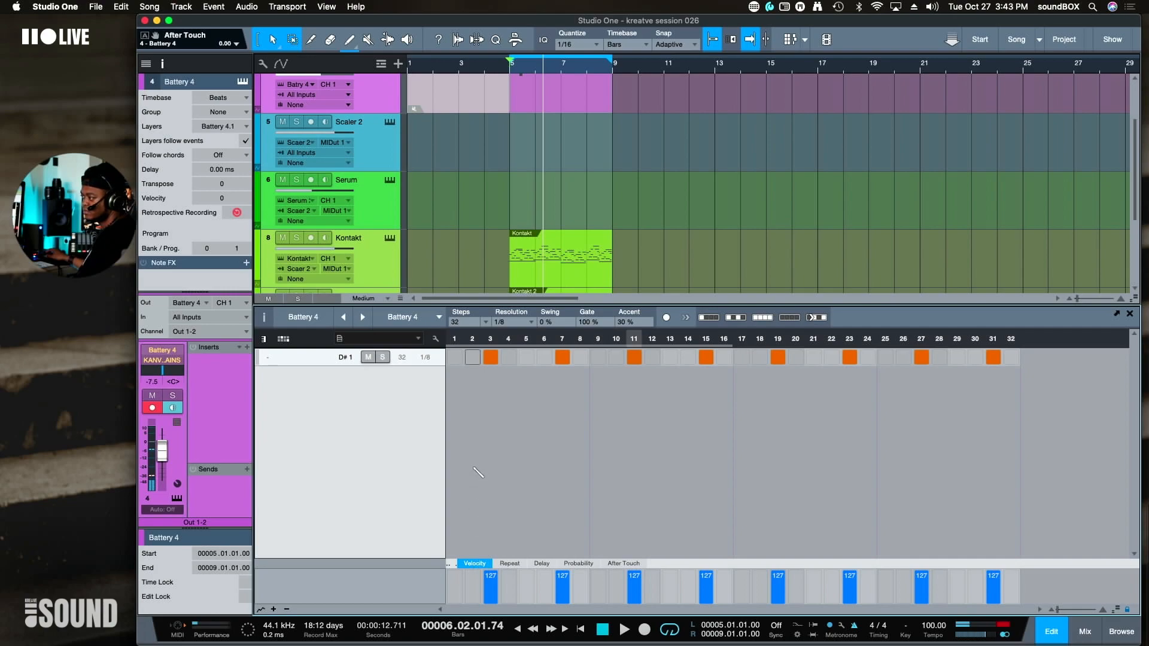
key("space")
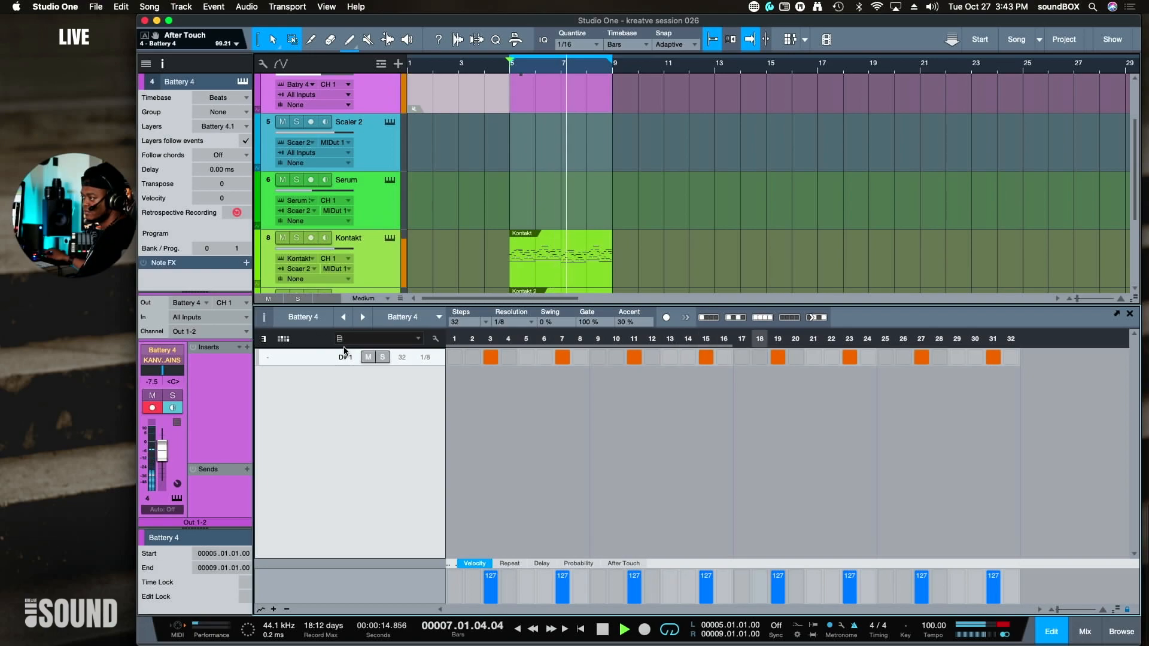
scroll(408, 163, "up", 3)
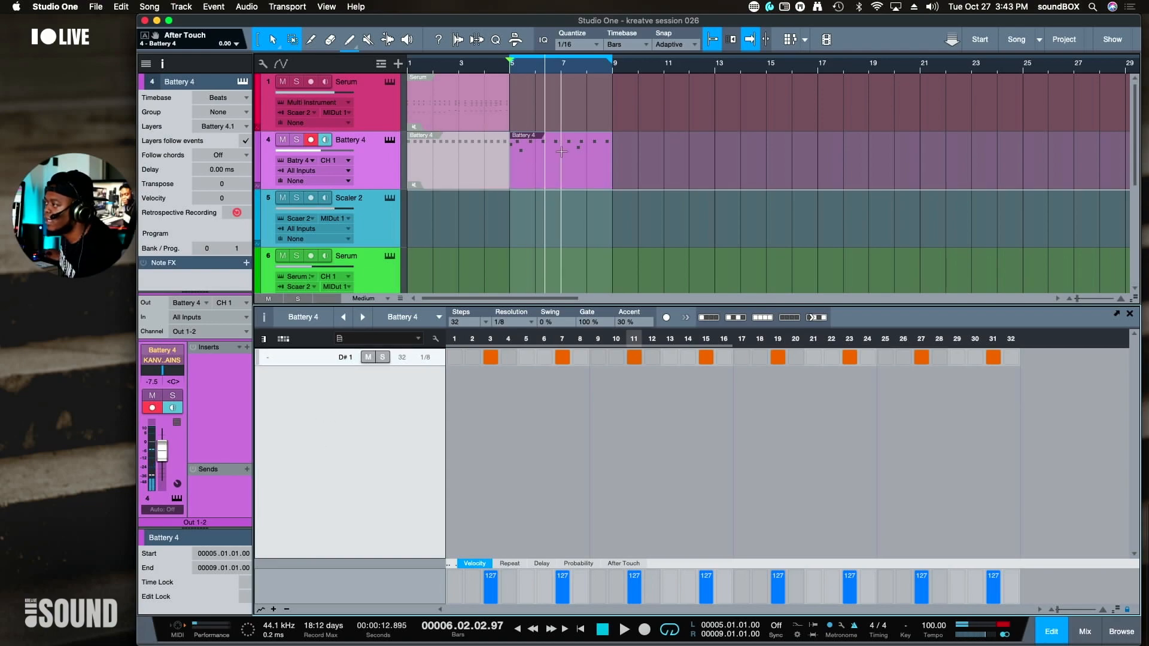
- Alternate between the Battery 4 patterns at bars 1 and 5, ending on the bar 5 pattern
left_click(568, 178)
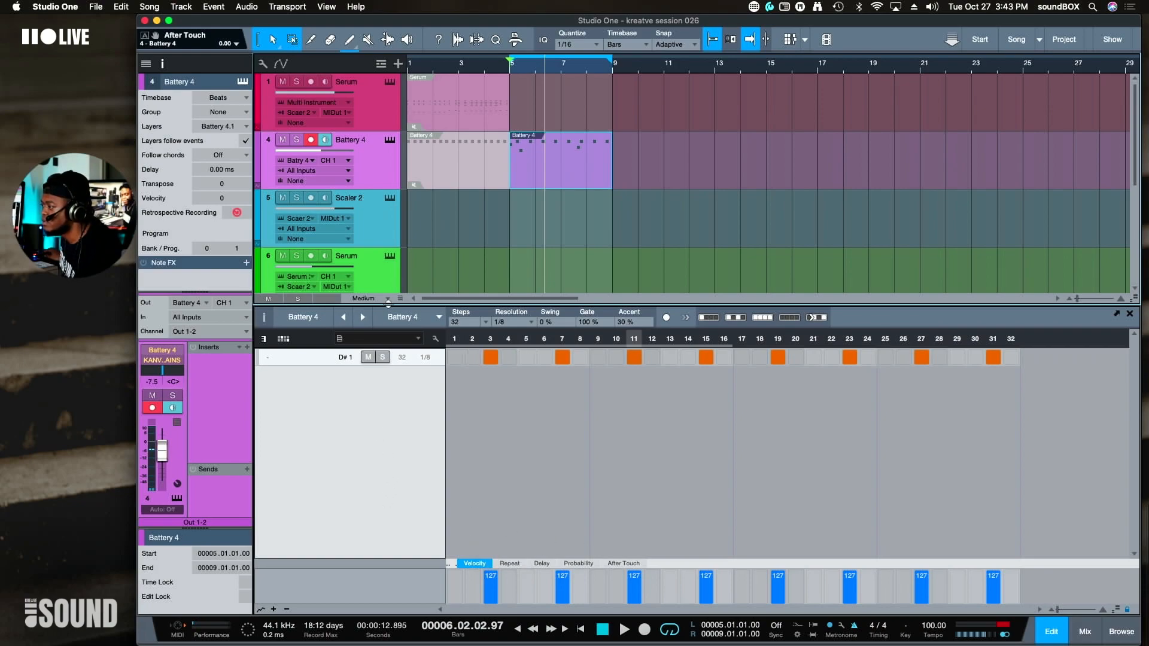
left_click(310, 319)
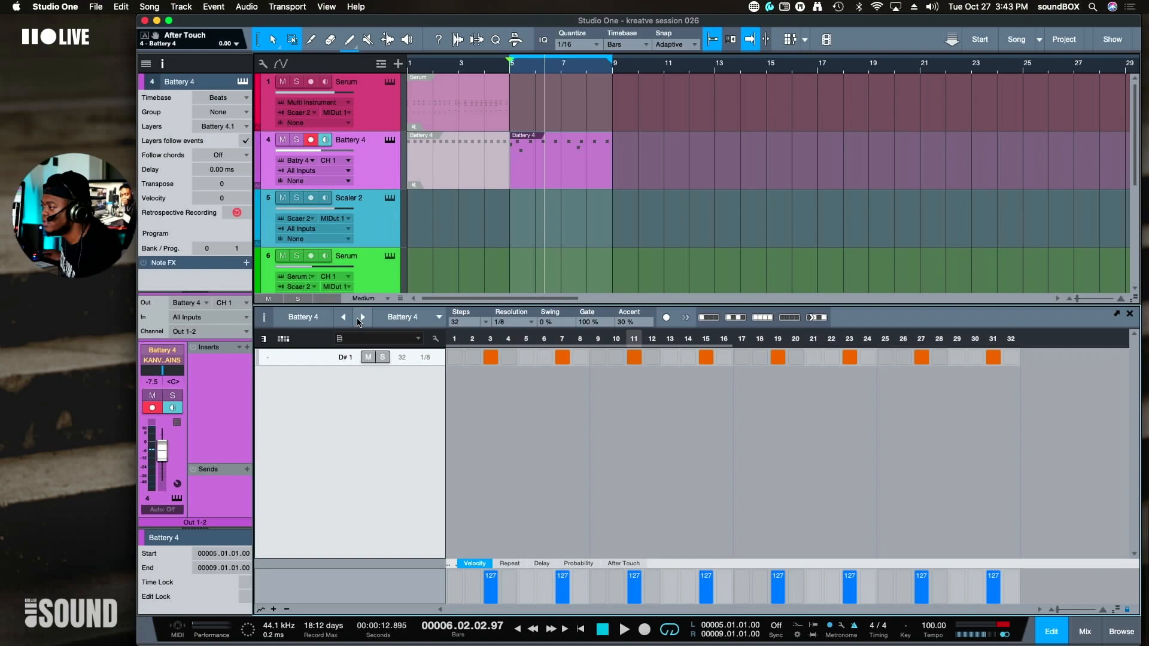
left_click(346, 319)
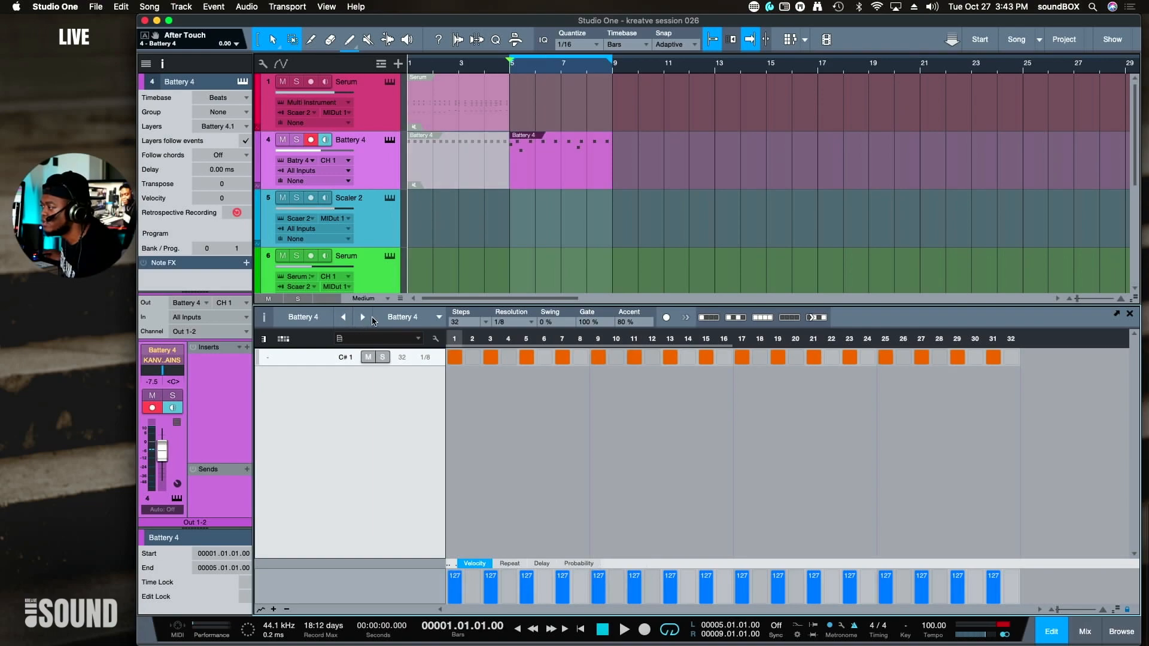
left_click(372, 322)
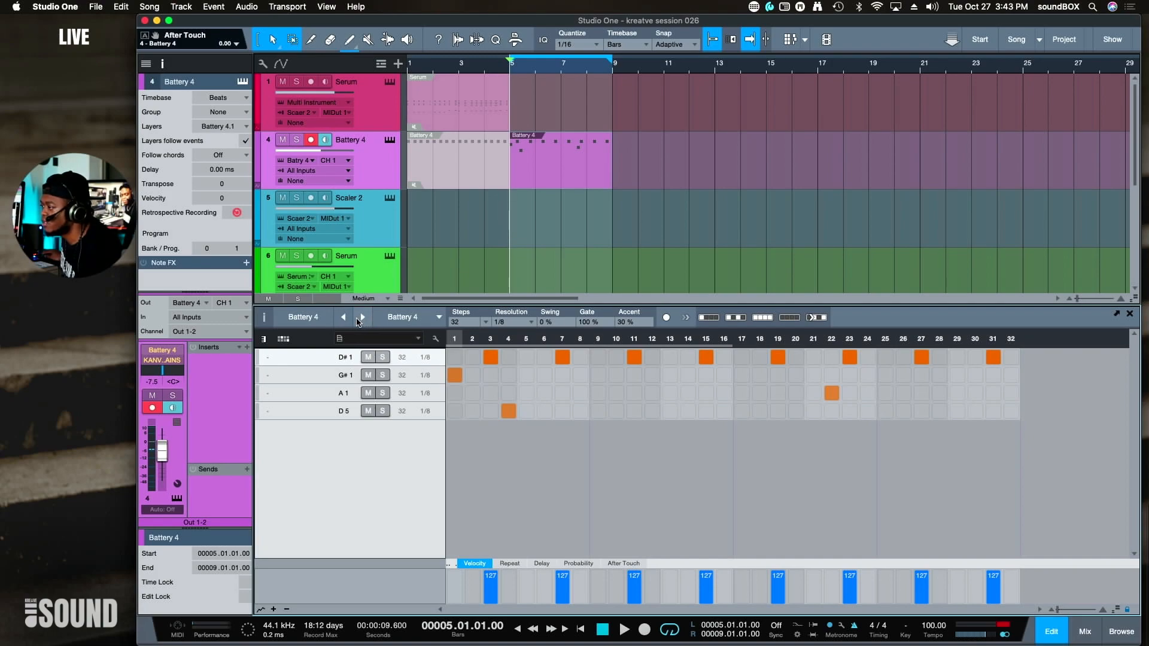
left_click(344, 318)
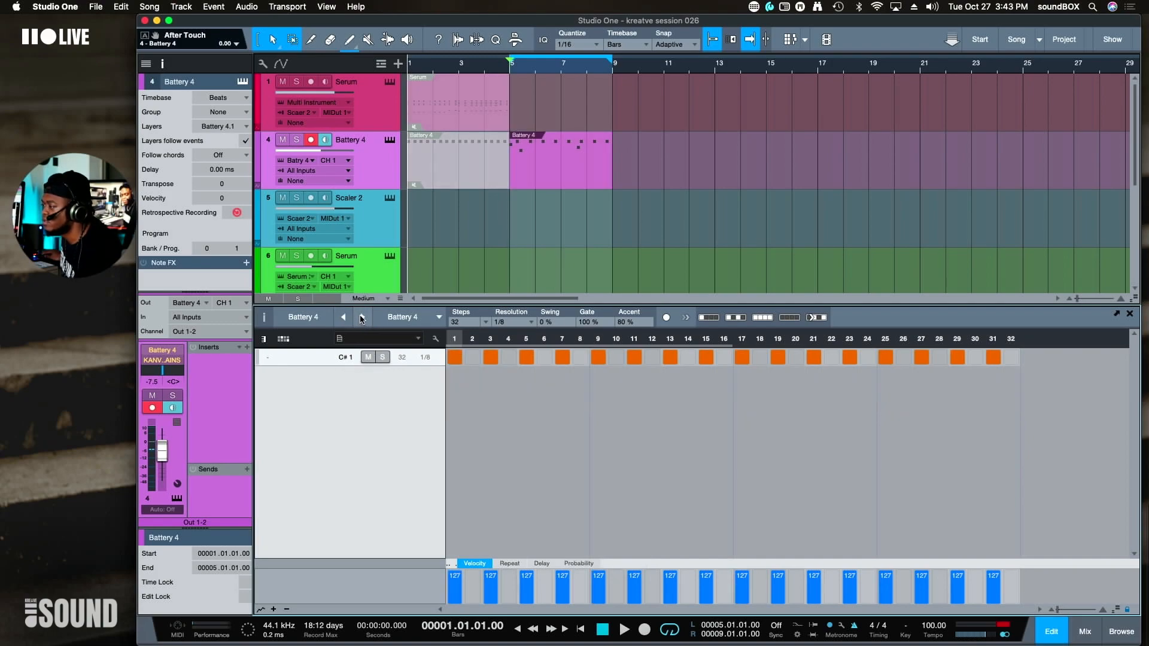
left_click(362, 319)
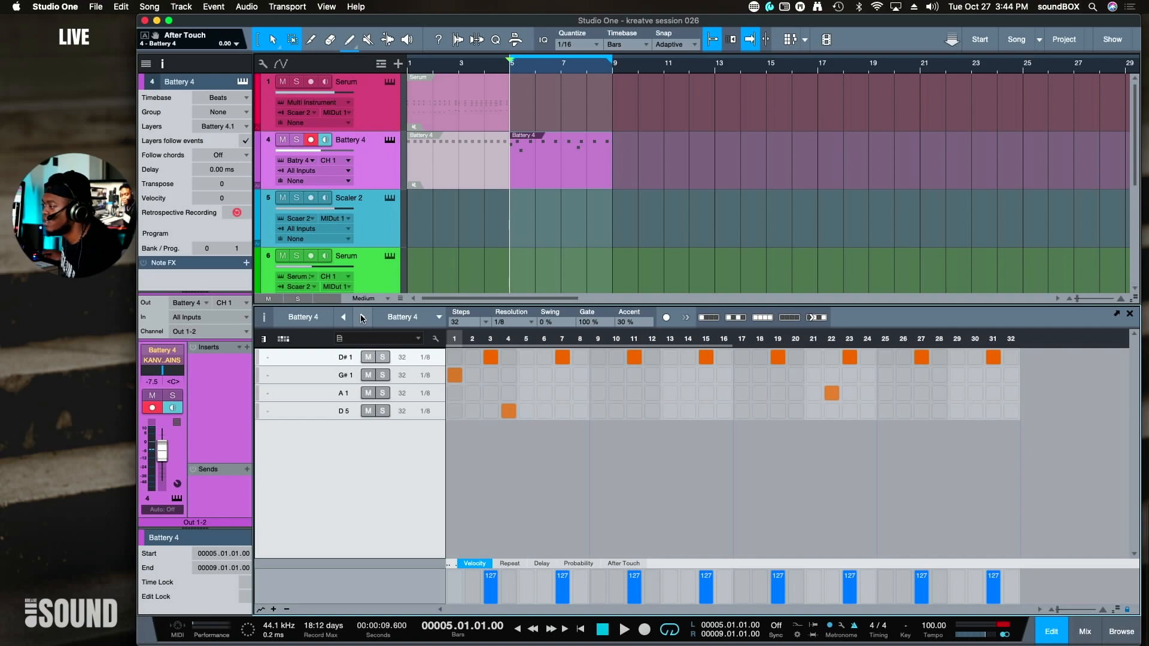
left_click(346, 319)
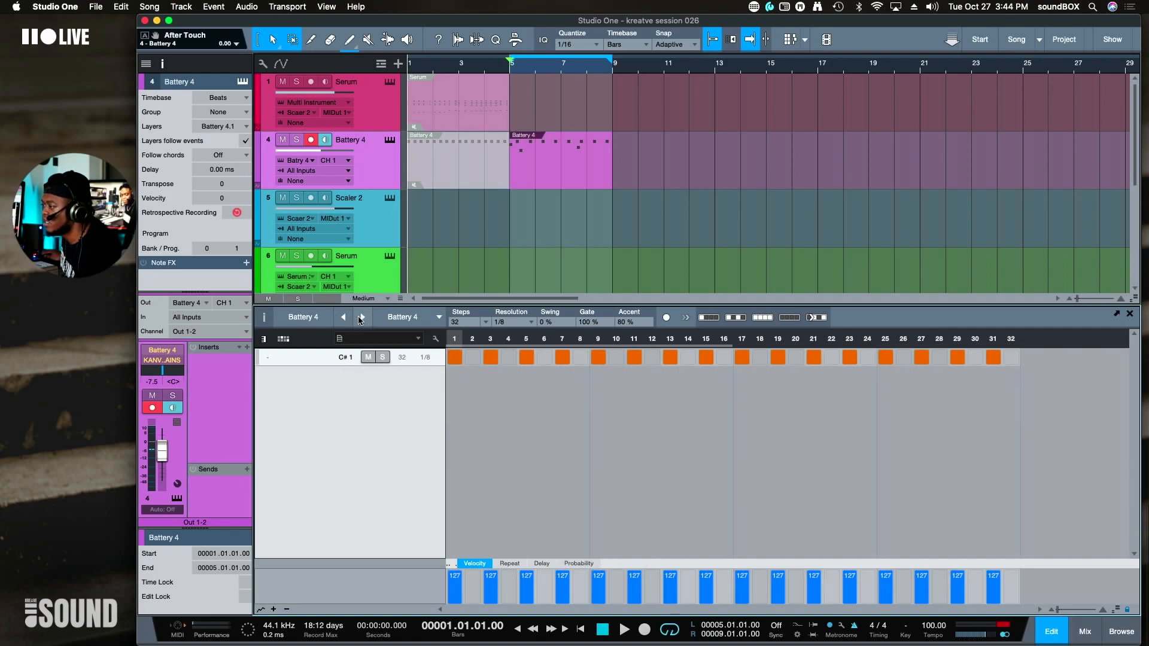
left_click(363, 319)
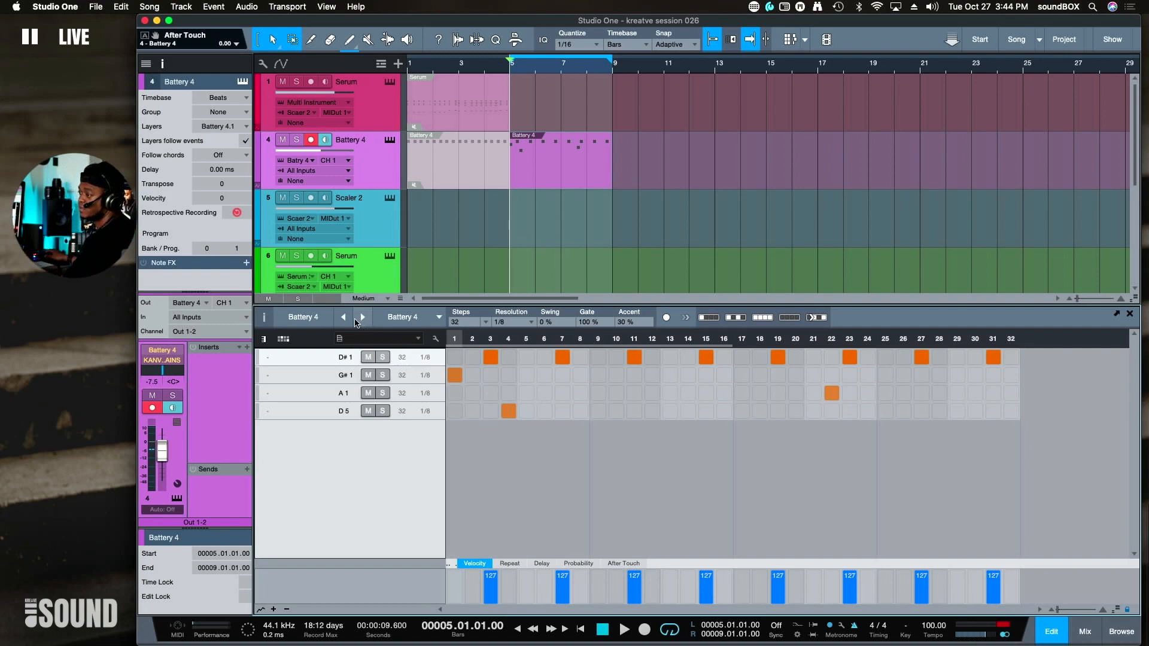
left_click(346, 318)
left_click(362, 318)
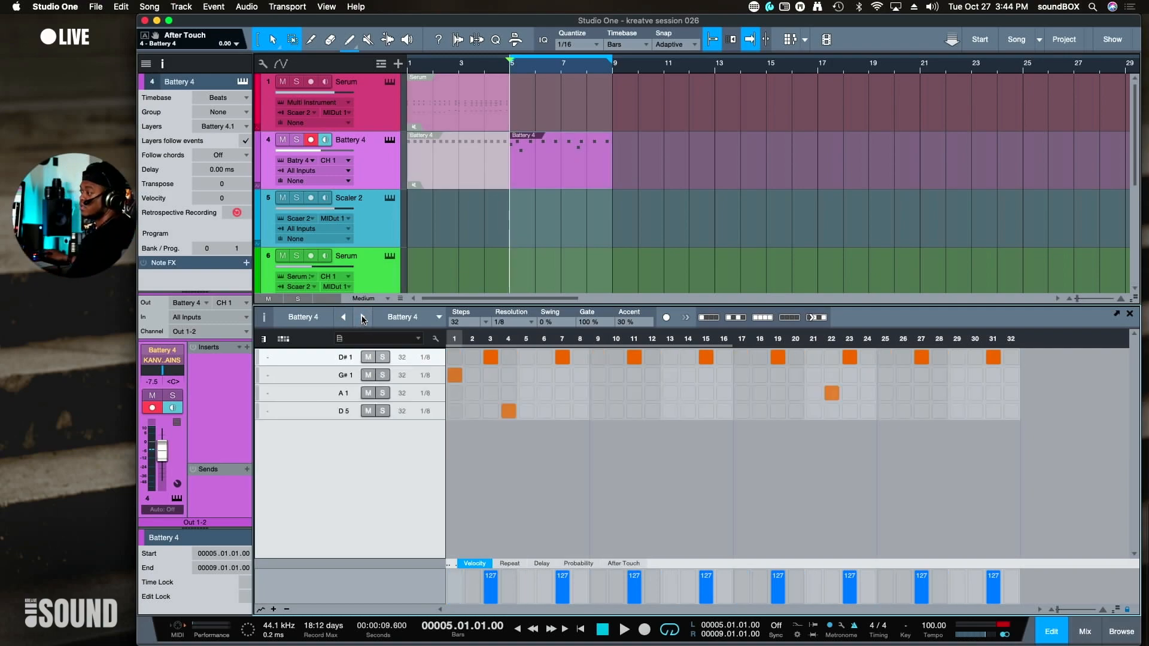
- Try filling the G# 1 lane across all 32 steps at 1/8 resolution, play it, and erase the fill
key("space")
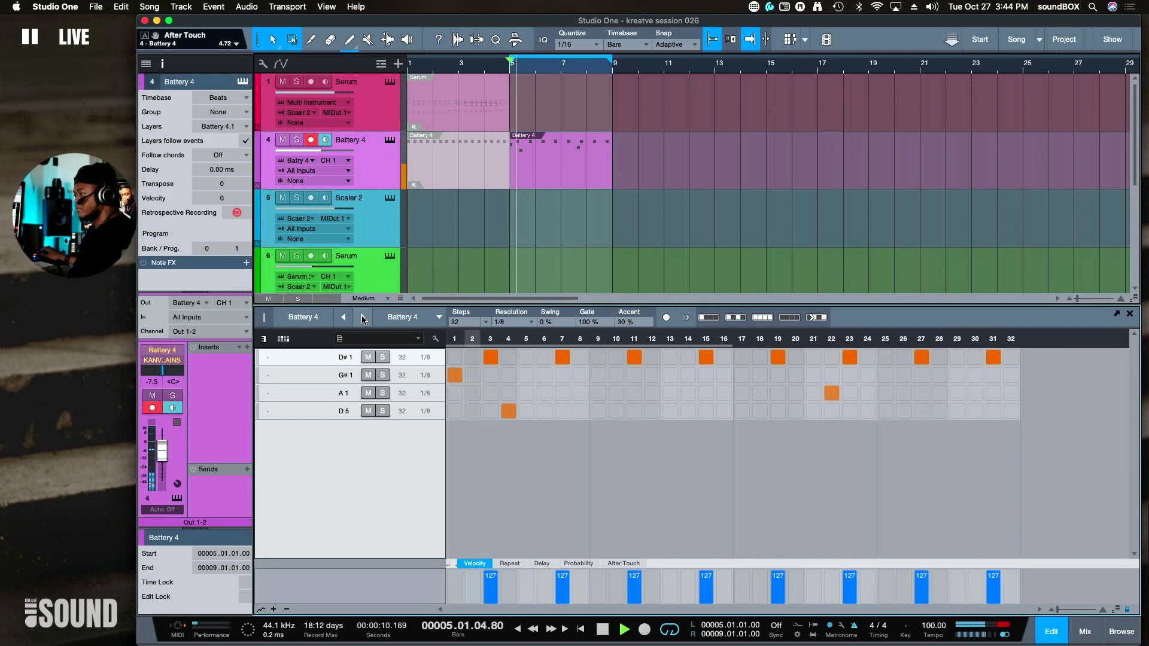
left_click(455, 374)
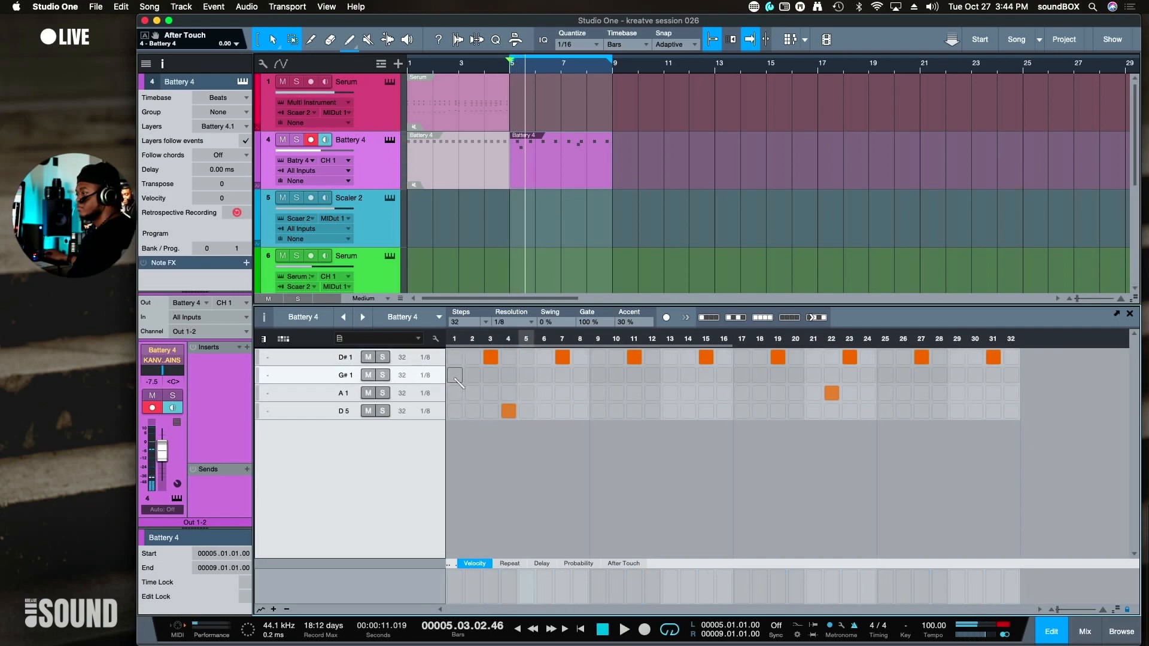
left_click(455, 375)
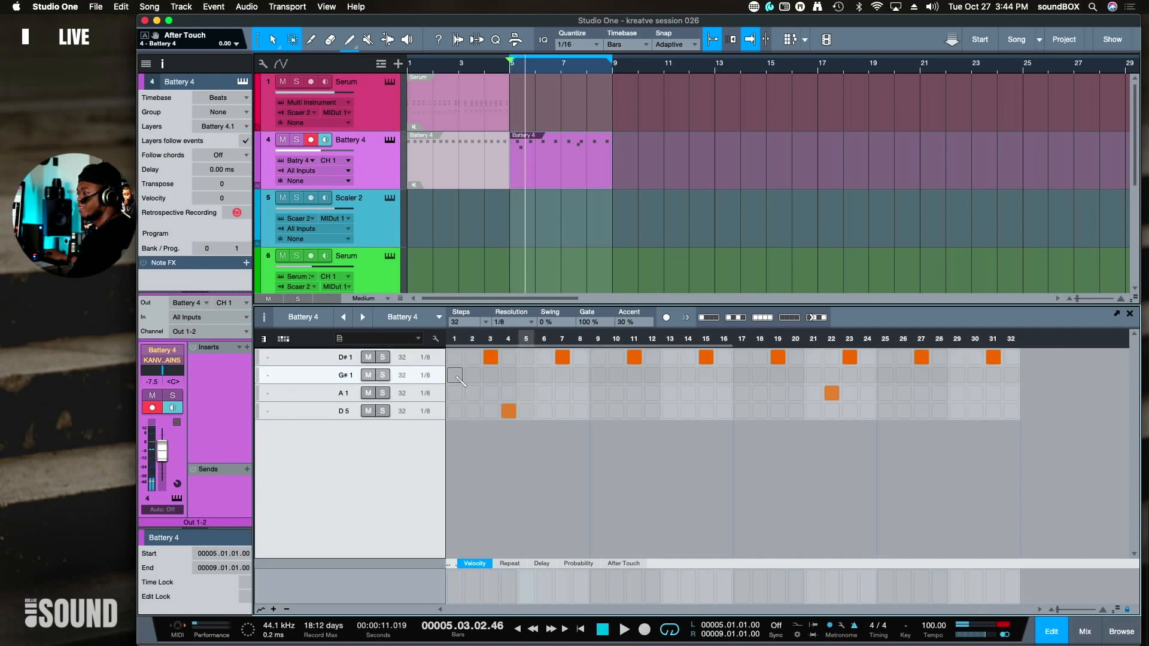
left_click_drag(455, 375, 1034, 375)
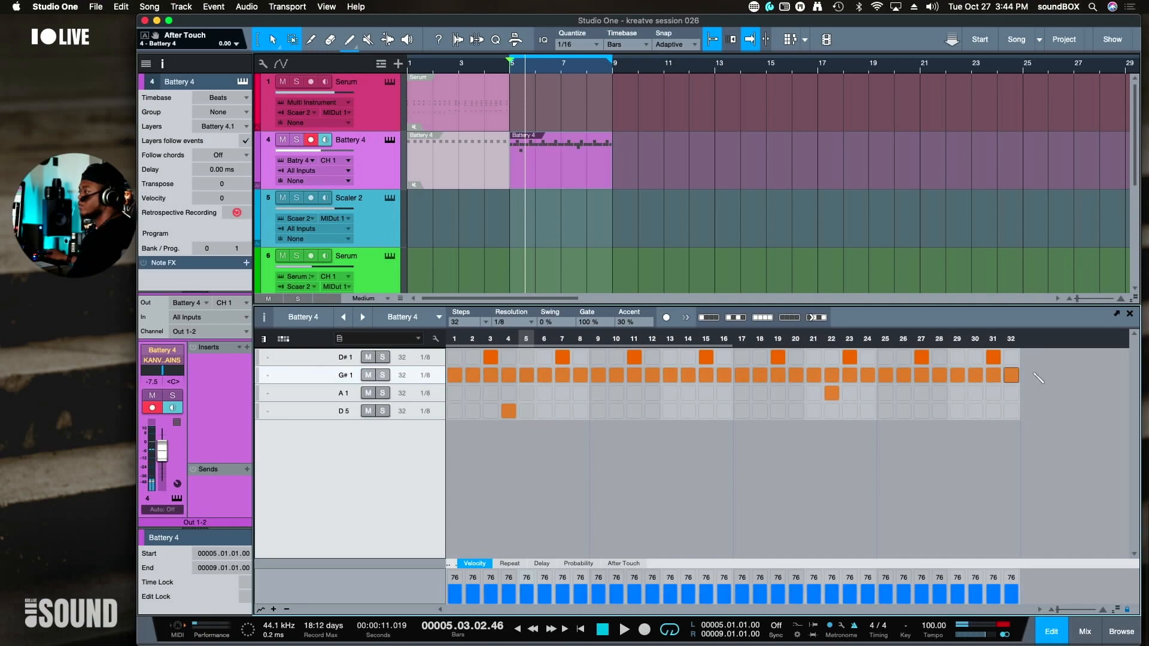
key("space")
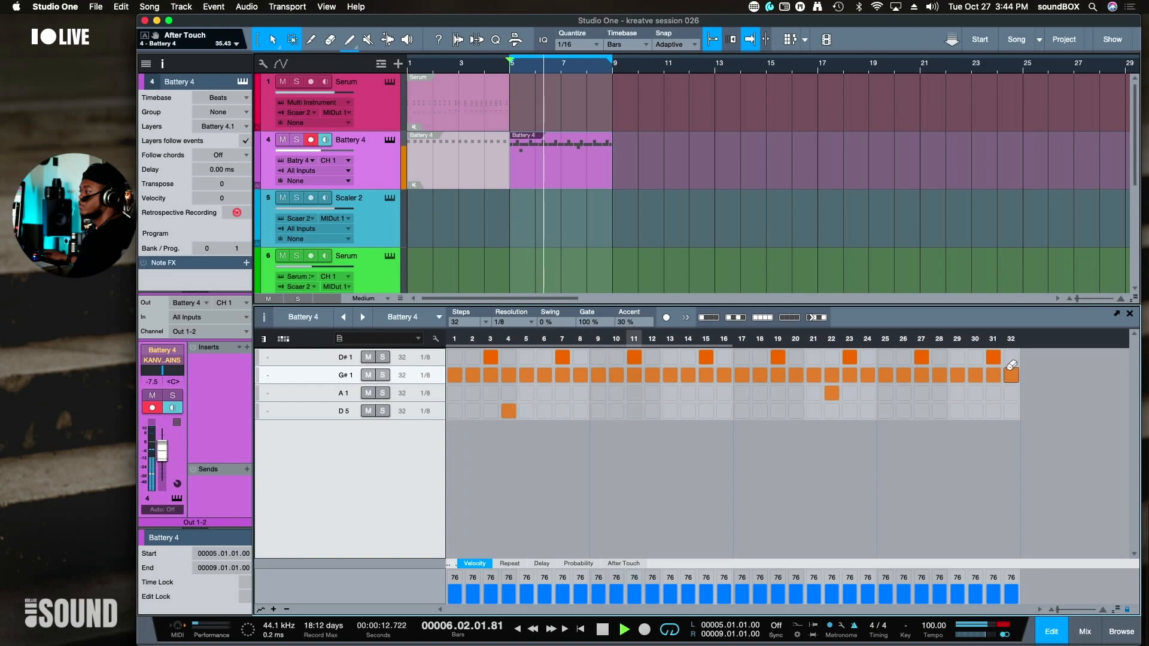
left_click_drag(1013, 376, 437, 377)
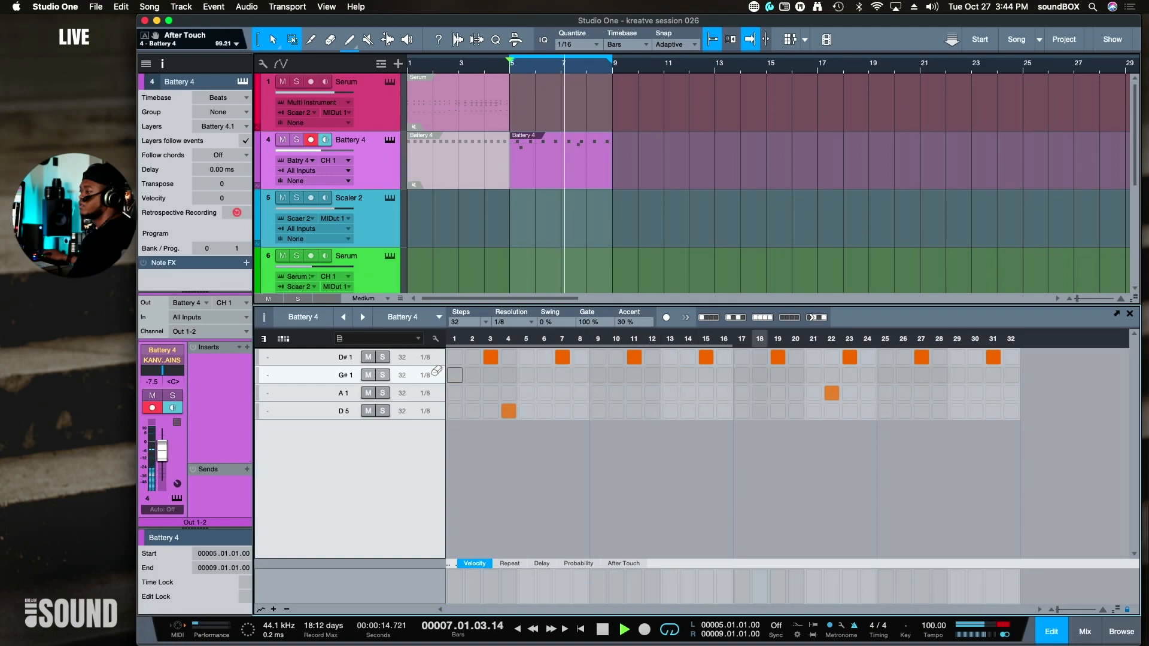
- Set the G# 1 lane's resolution to 1/8 triplet, fill its steps, and erase steps 25 to 32
left_click(427, 377)
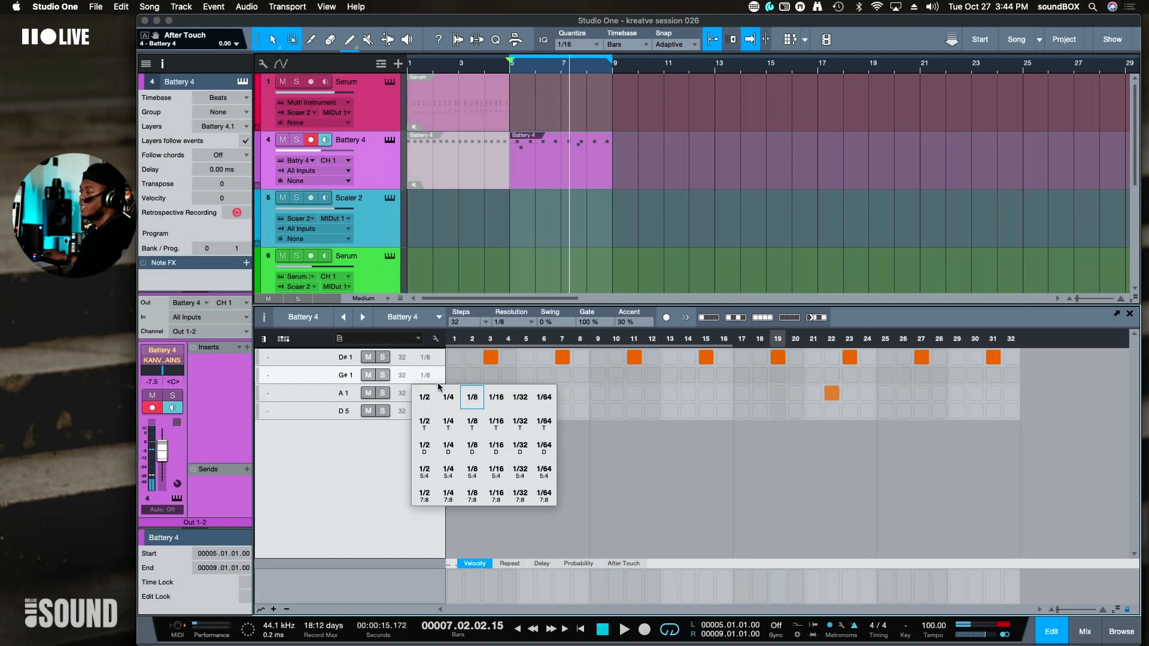
left_click(475, 428)
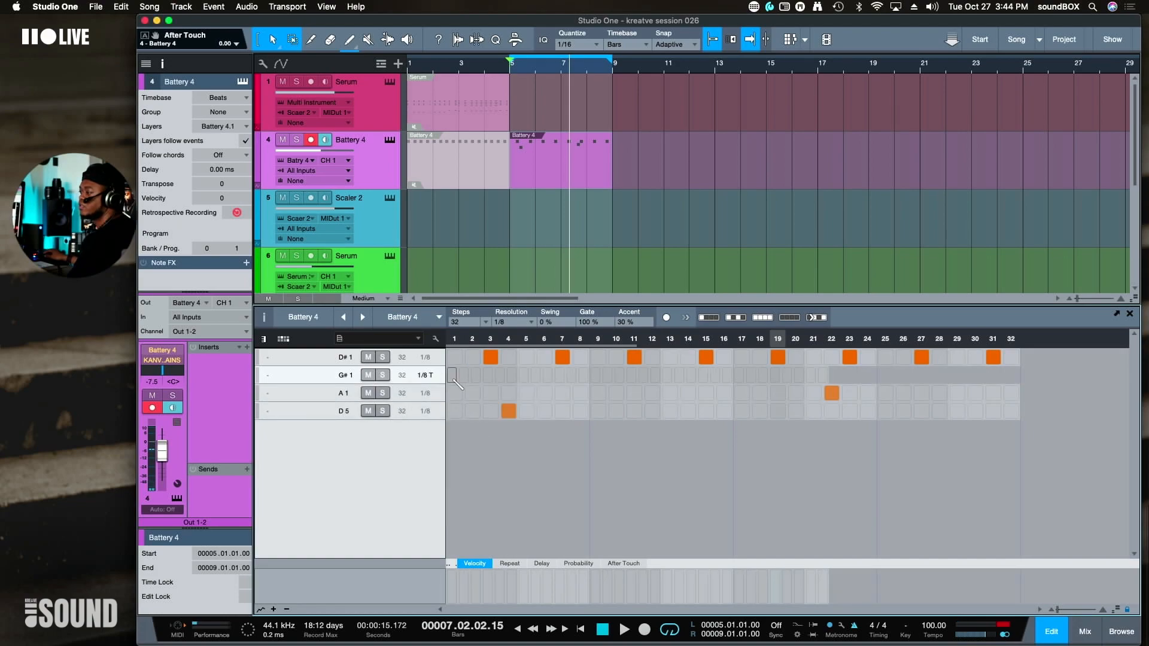
left_click_drag(453, 377, 831, 371)
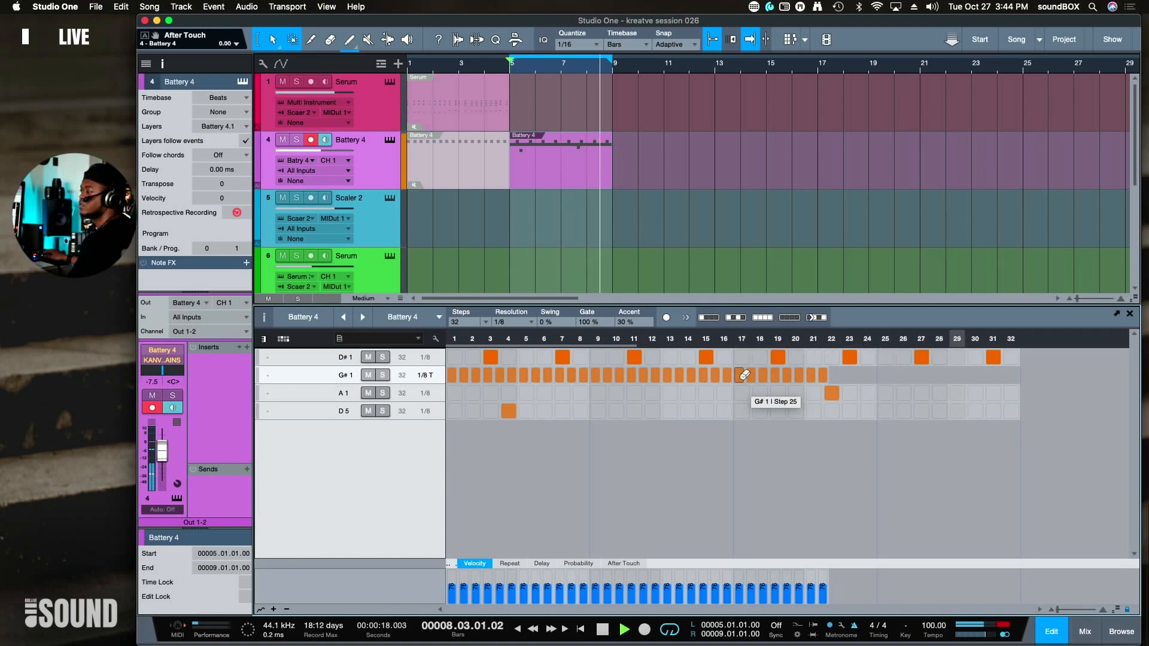
left_click_drag(745, 375, 833, 378)
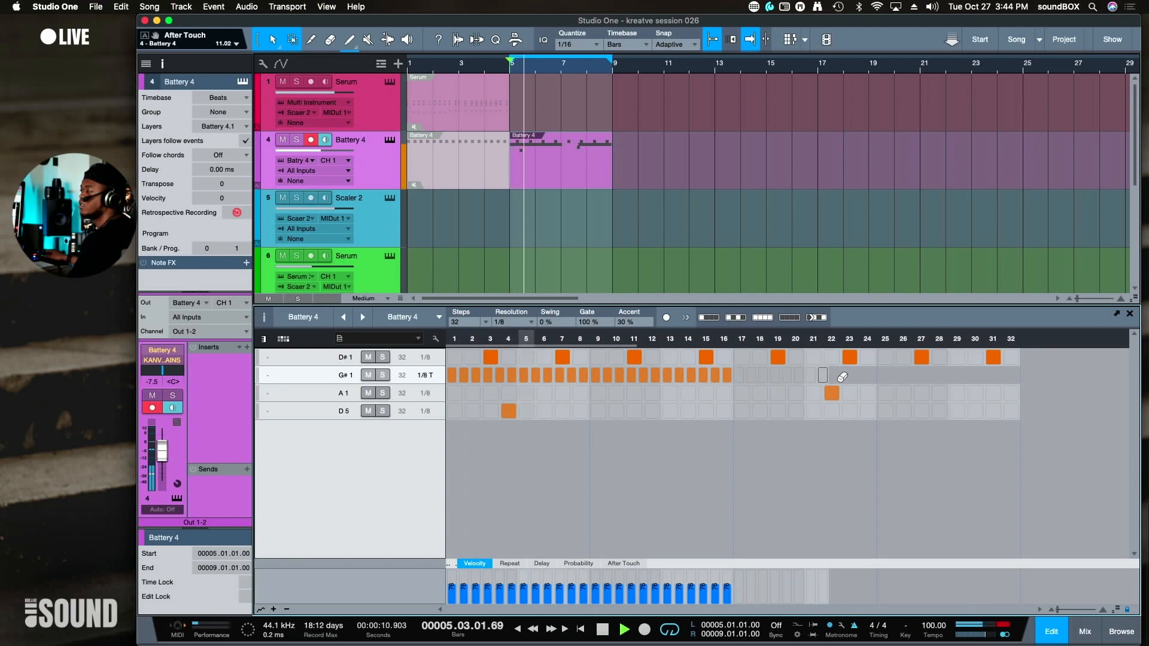
- Try the straight 1/8 resolution on the G# 1 lane and return it to 1/8 triplet
left_click(411, 376)
left_click(417, 382)
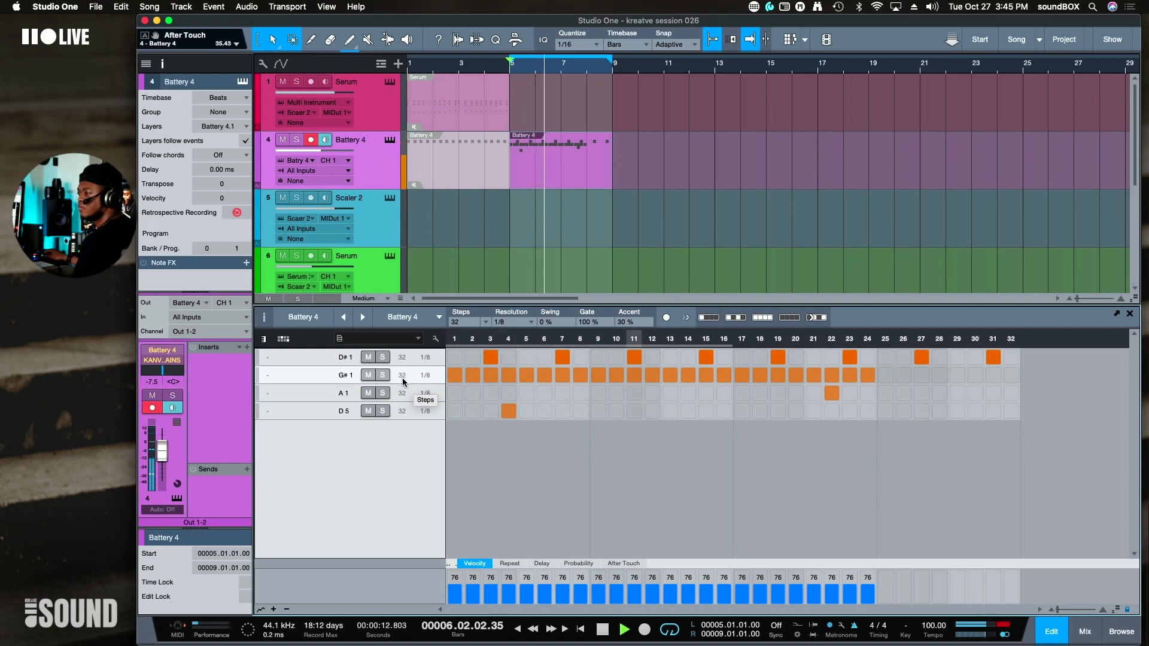
left_click(424, 393)
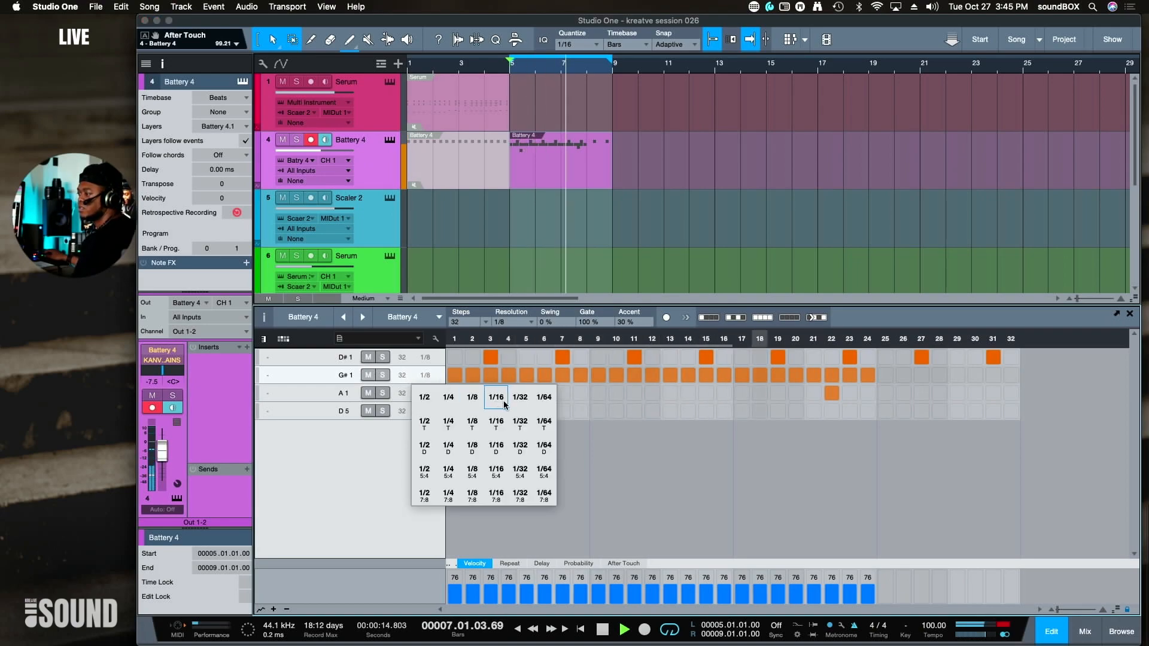
left_click(472, 423)
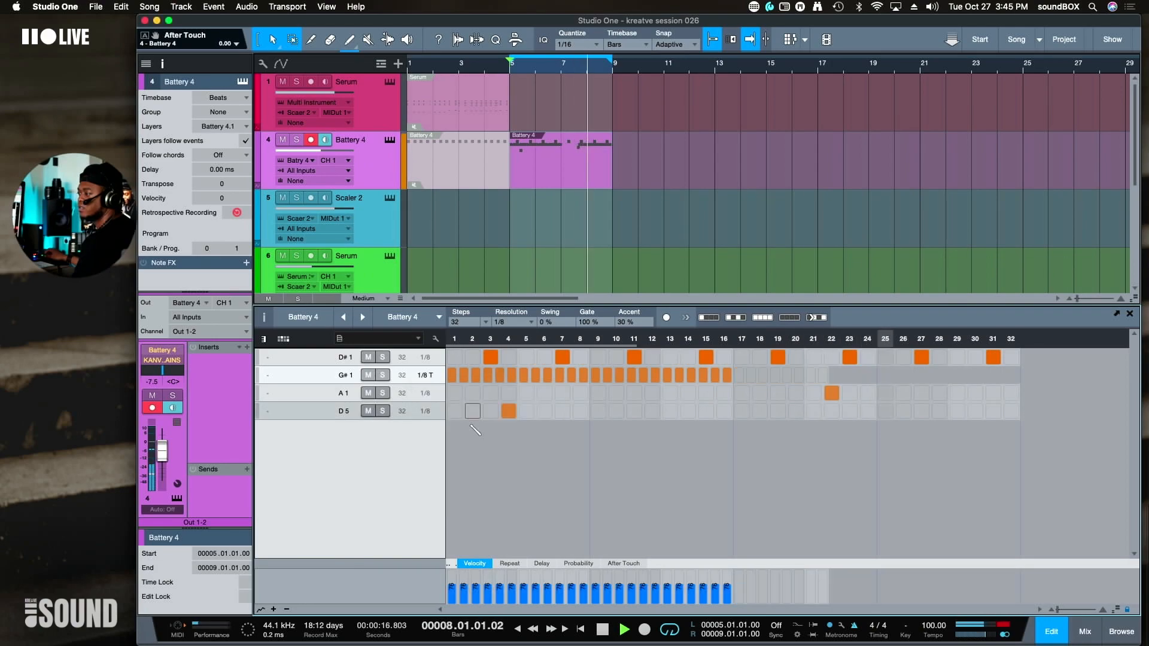
- Set the G# 1 lane's step count to 16
left_click(408, 376)
type("16")
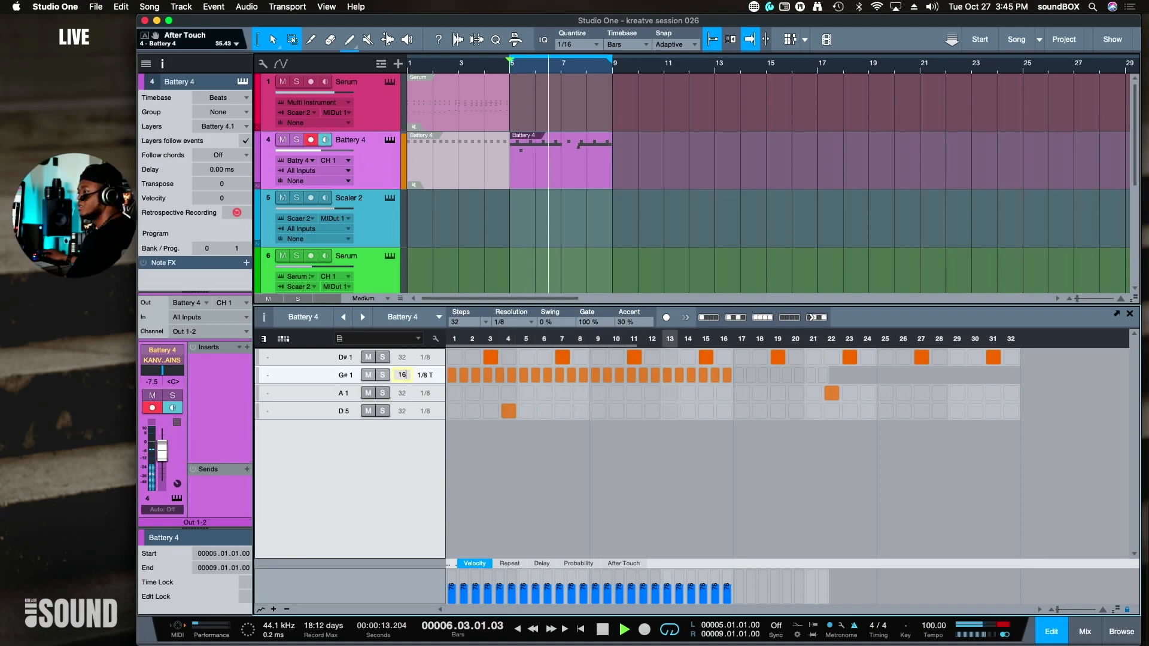
key("Return")
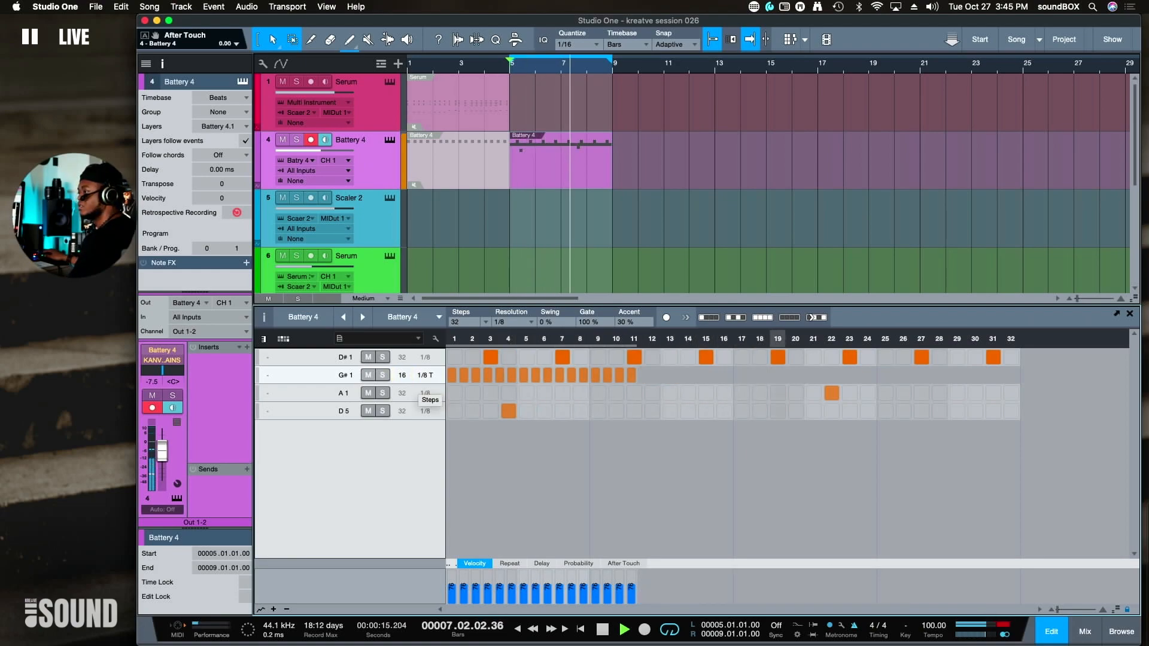